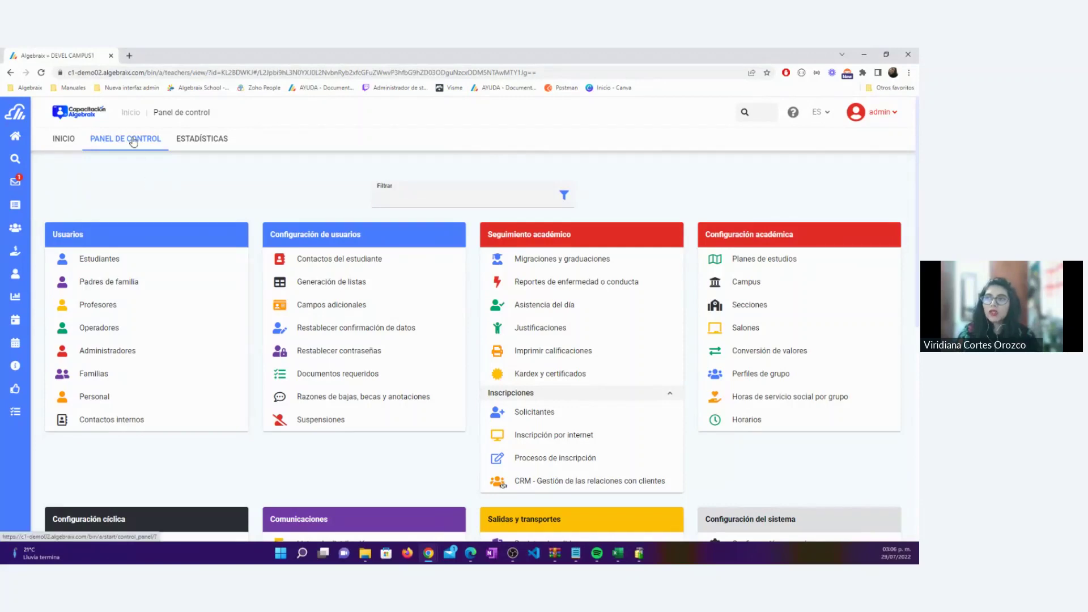
Find the Salidas y transportes section on the Panel de control and open Puertas
{"action": "scroll", "coordinate": [218, 195], "scroll_direction": "down", "scroll_amount": 5}
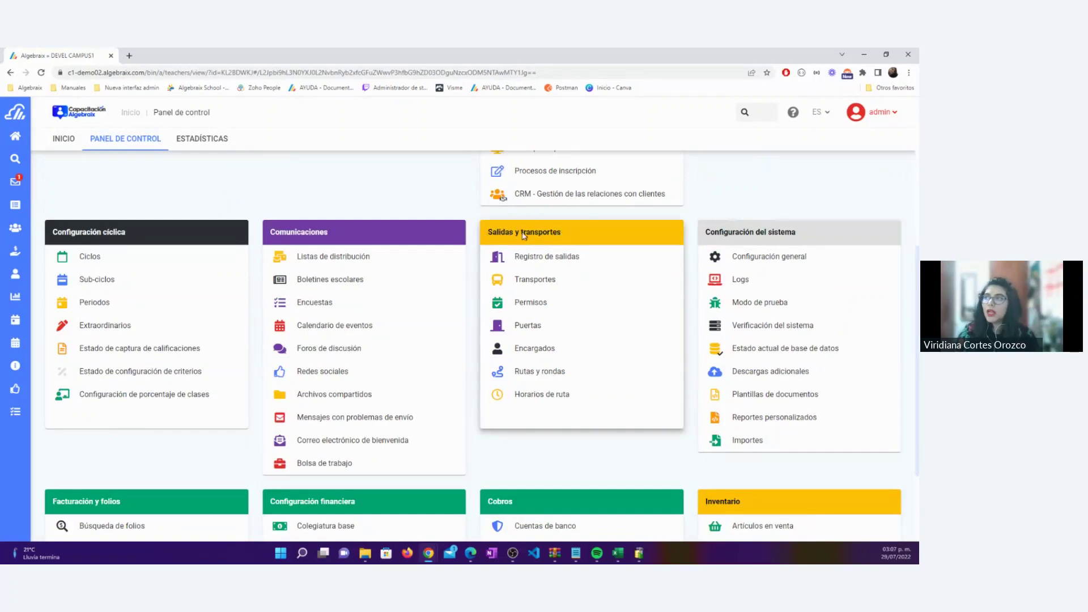
{"action": "double_click", "coordinate": [489, 231]}
{"action": "left_click_drag", "start_coordinate": [562, 234], "coordinate": [563, 234]}
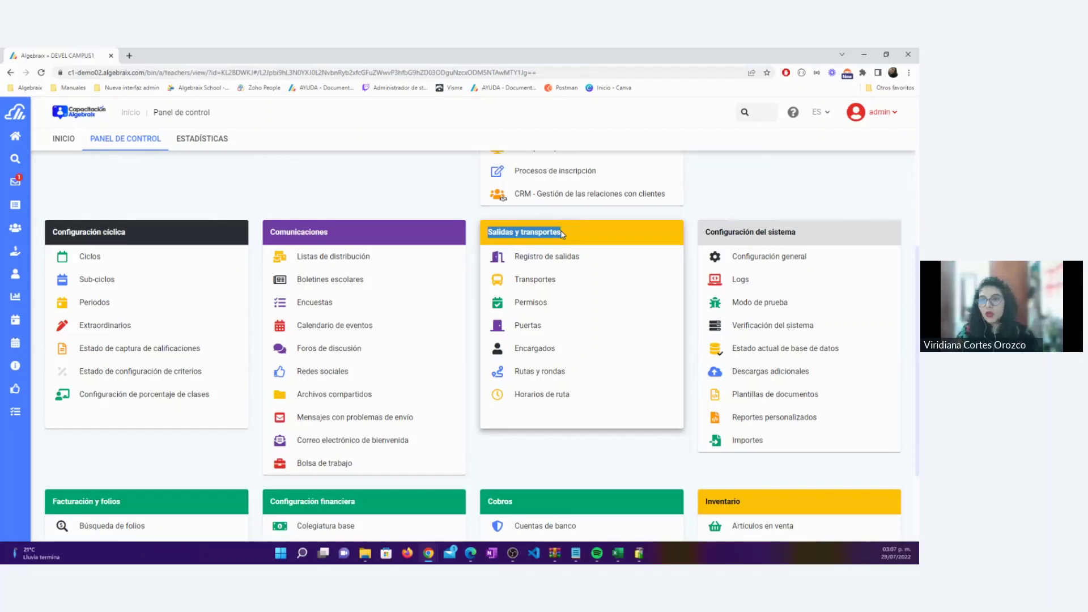
{"action": "left_click", "coordinate": [432, 197]}
{"action": "scroll", "coordinate": [431, 197], "scroll_direction": "up", "scroll_amount": 5}
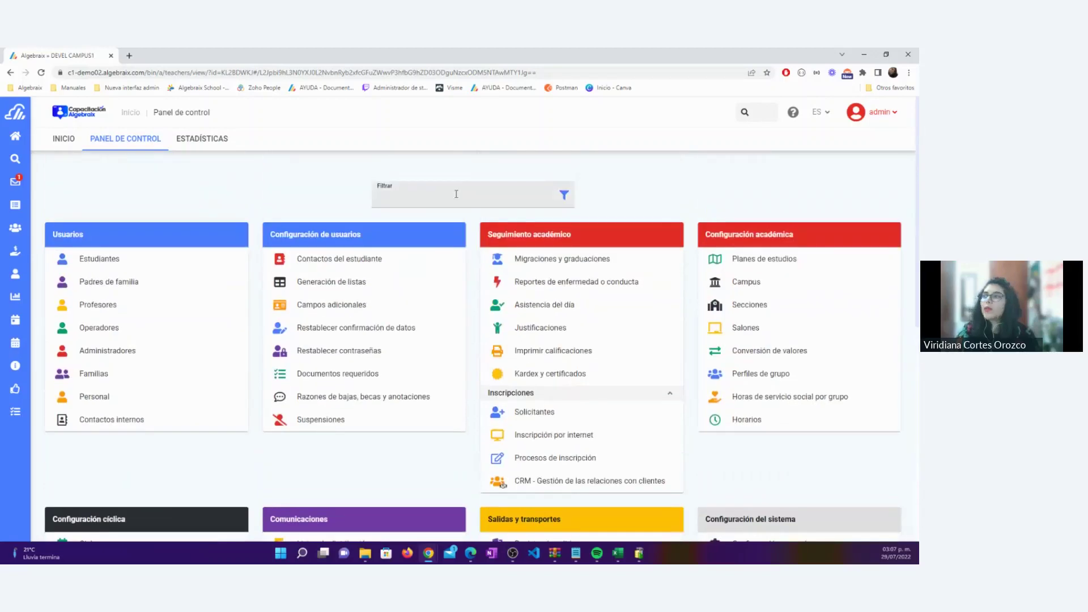
{"action": "scroll", "coordinate": [456, 194], "scroll_direction": "down", "scroll_amount": 5}
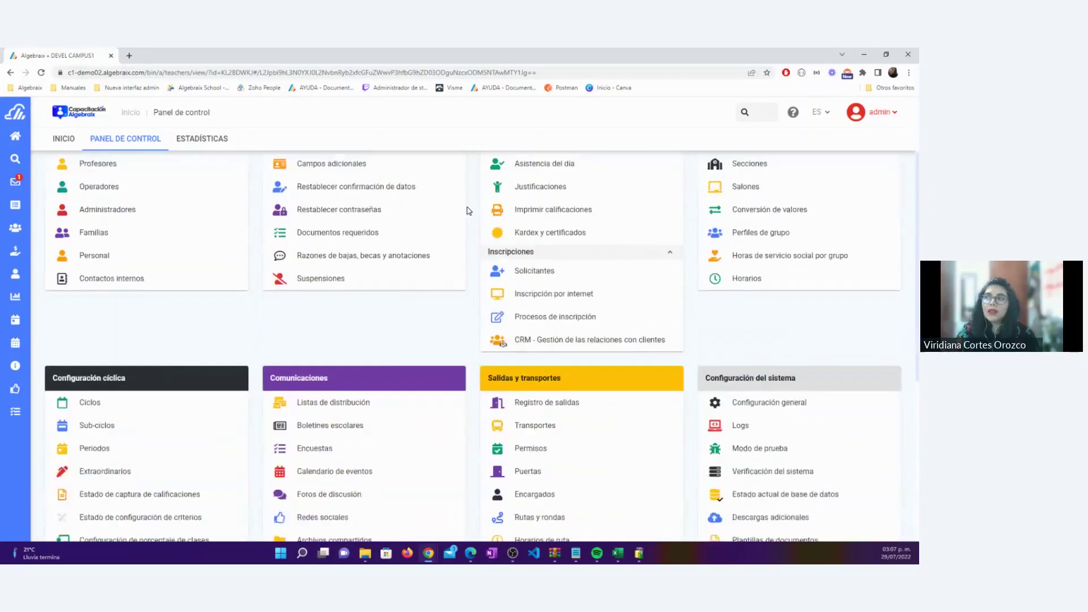
{"action": "left_click_drag", "start_coordinate": [487, 233], "coordinate": [567, 241]}
{"action": "left_click", "coordinate": [520, 218]}
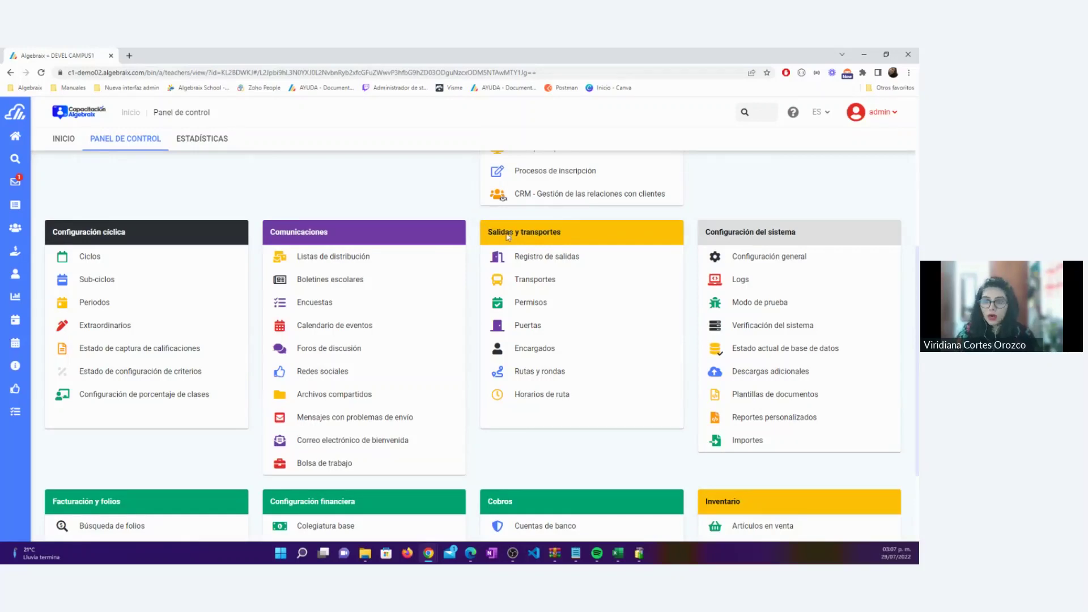
{"action": "left_click_drag", "start_coordinate": [490, 230], "coordinate": [566, 235]}
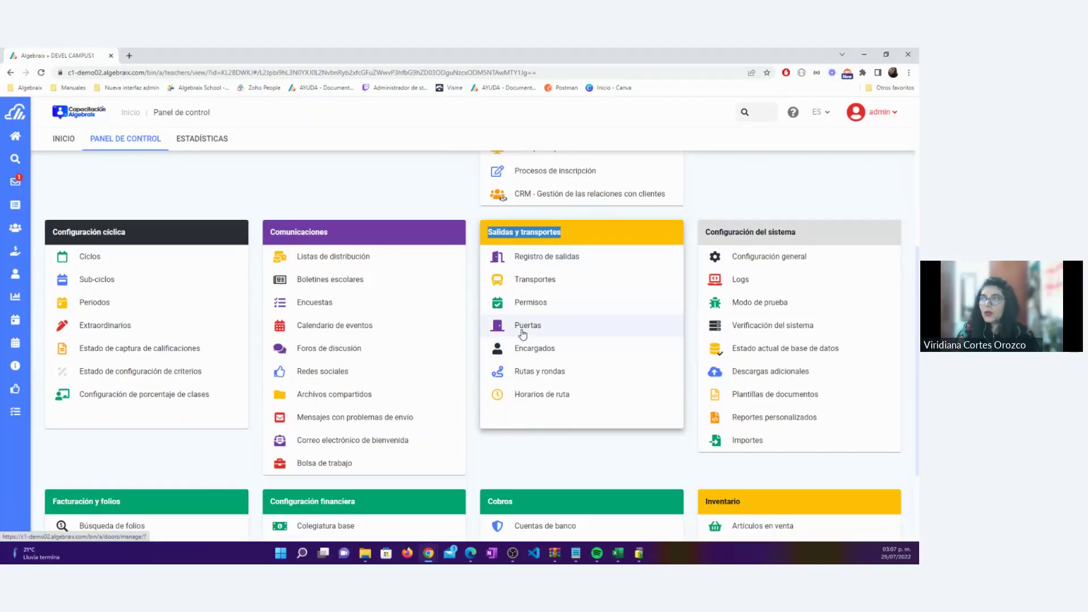
{"action": "left_click", "coordinate": [545, 332]}
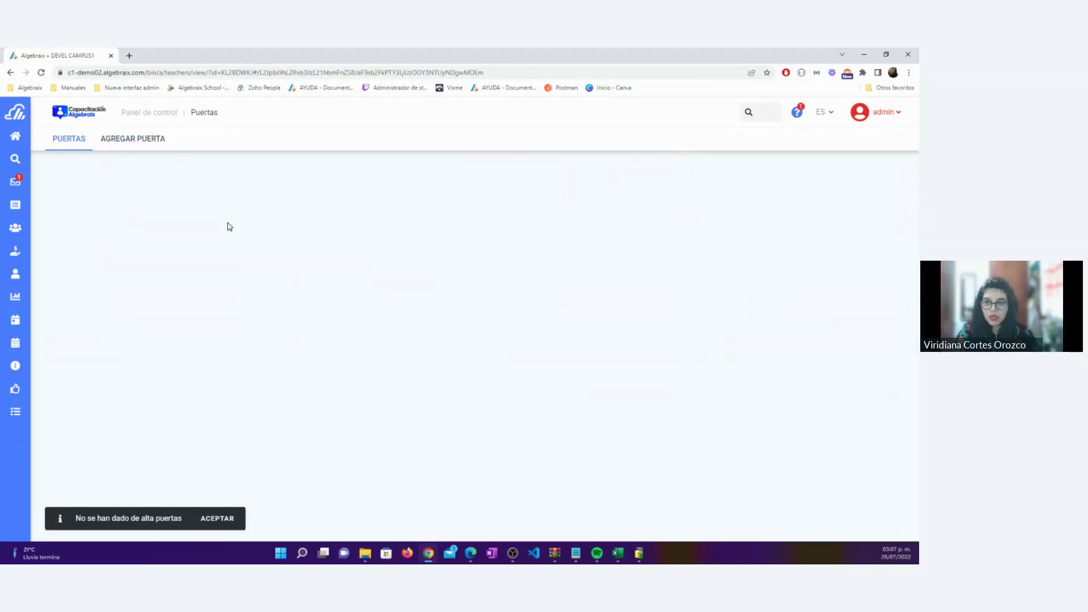
Dismiss the no-doors-registered notice and bring up the Agregar puerta form
{"action": "left_click", "coordinate": [217, 518]}
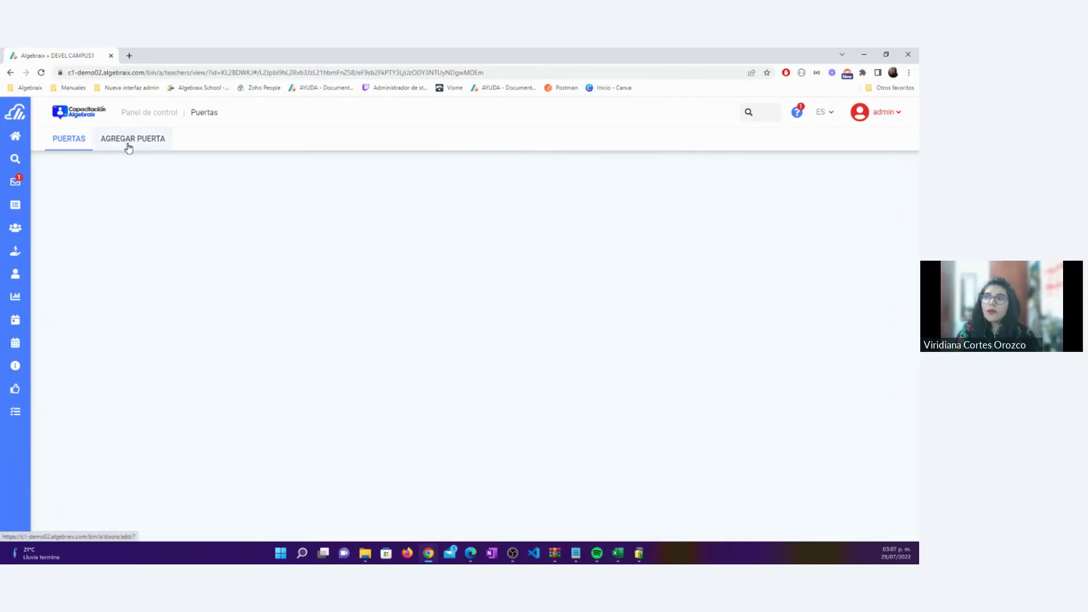
{"action": "left_click", "coordinate": [128, 147]}
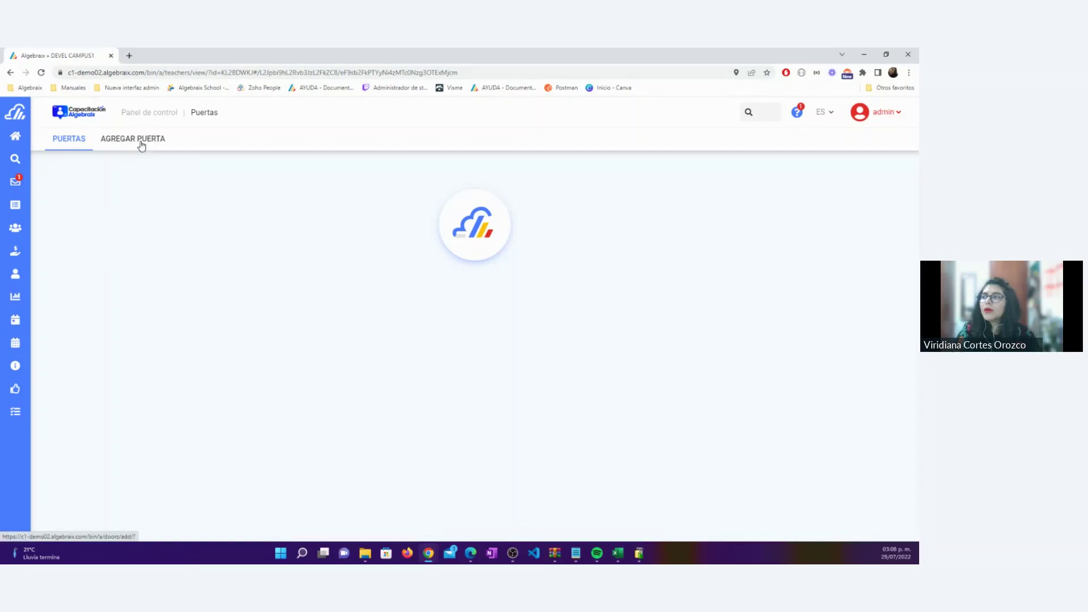
{"action": "left_click", "coordinate": [141, 146]}
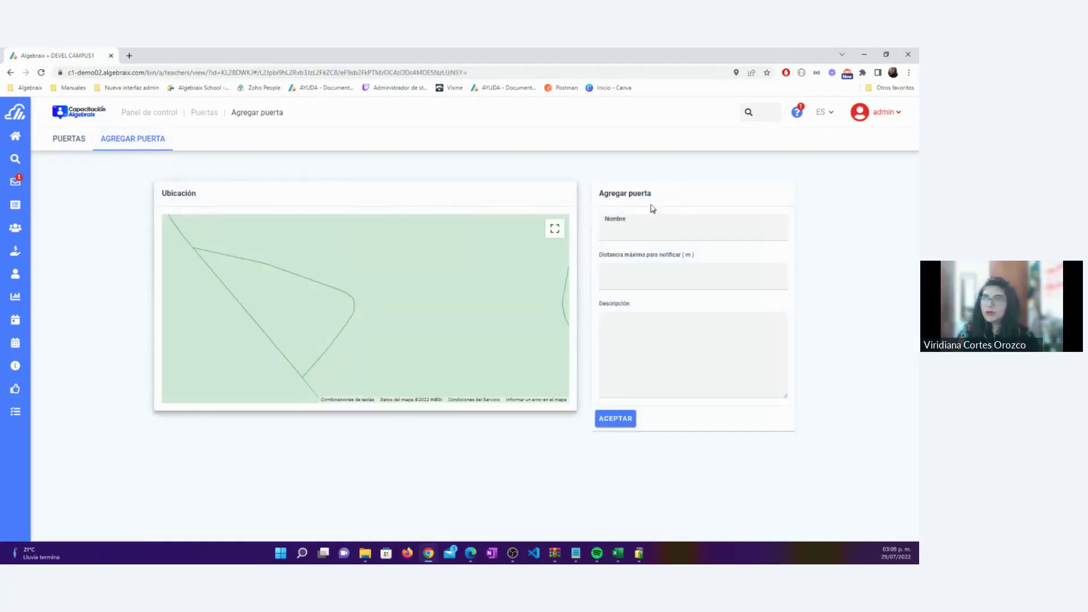
Enter 'Puerta salida' as the new door's name
{"action": "left_click", "coordinate": [622, 228]}
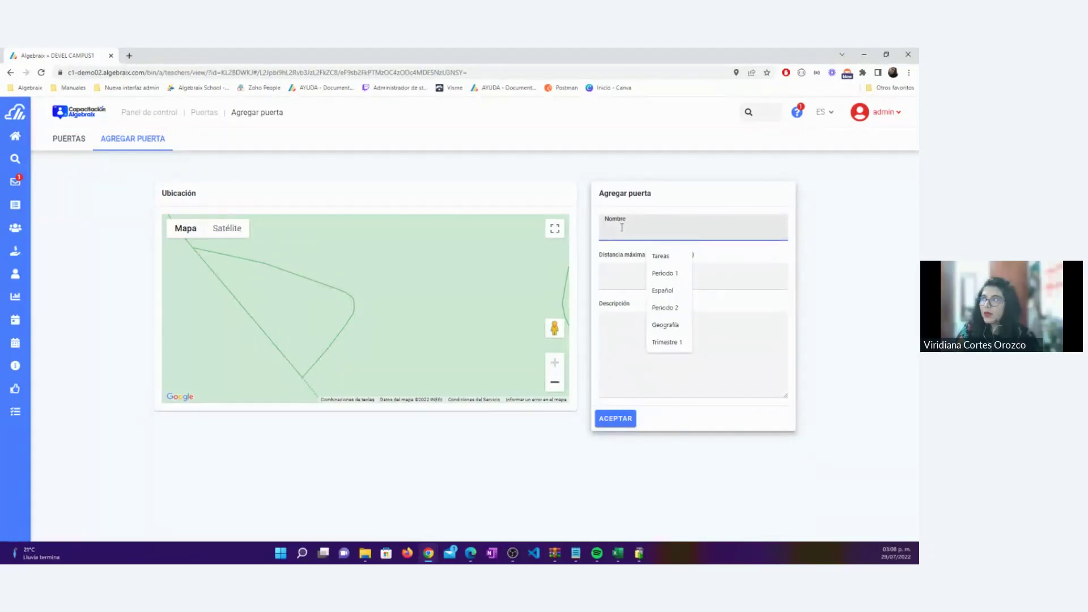
{"action": "type", "text": "Puerta salida"}
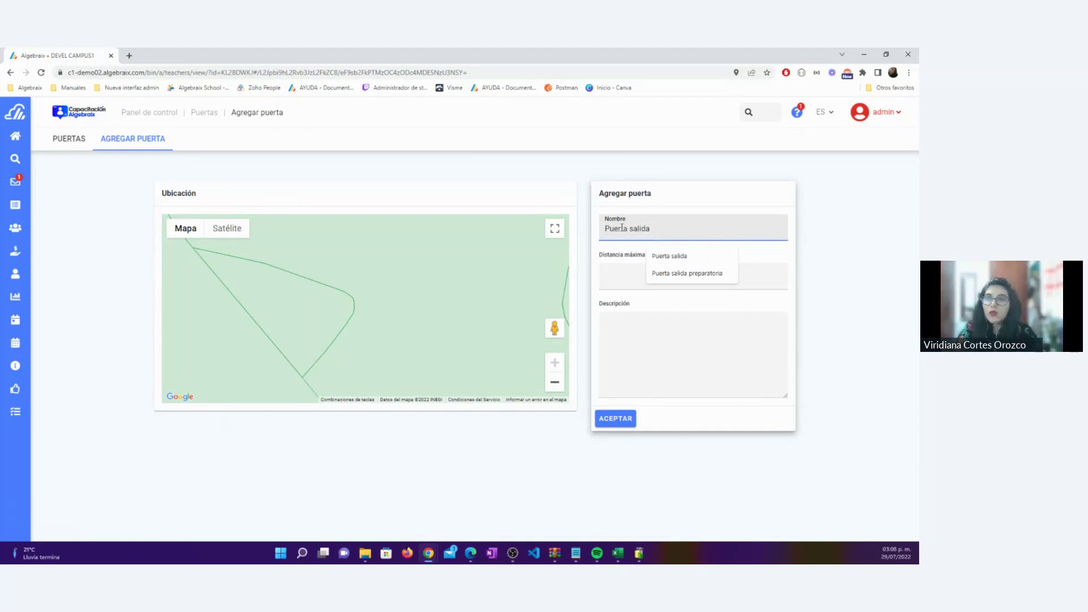
{"action": "left_click", "coordinate": [606, 275]}
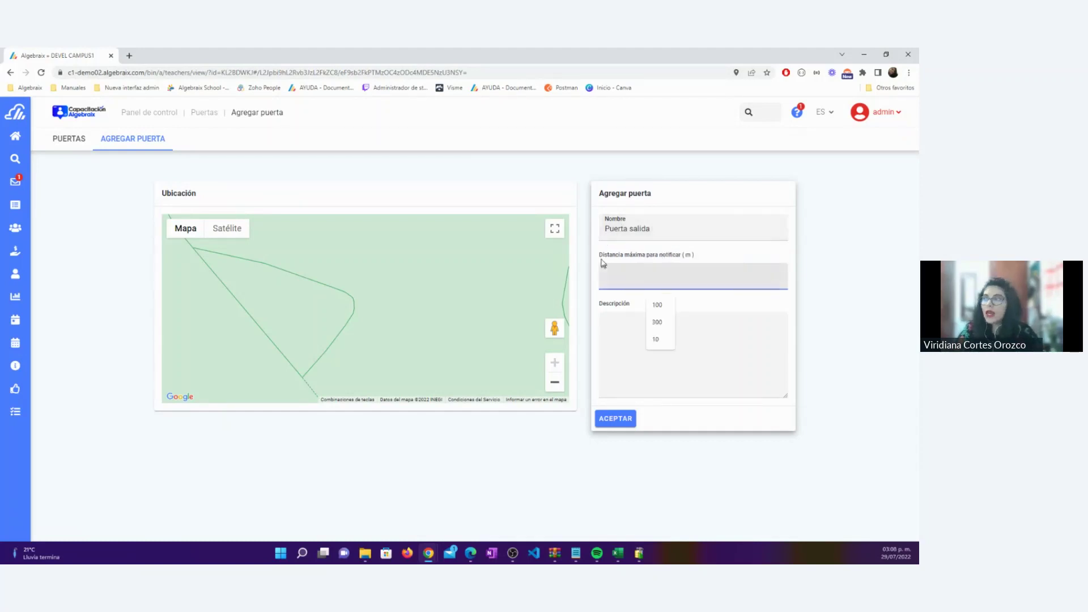
{"action": "left_click_drag", "start_coordinate": [599, 256], "coordinate": [706, 255]}
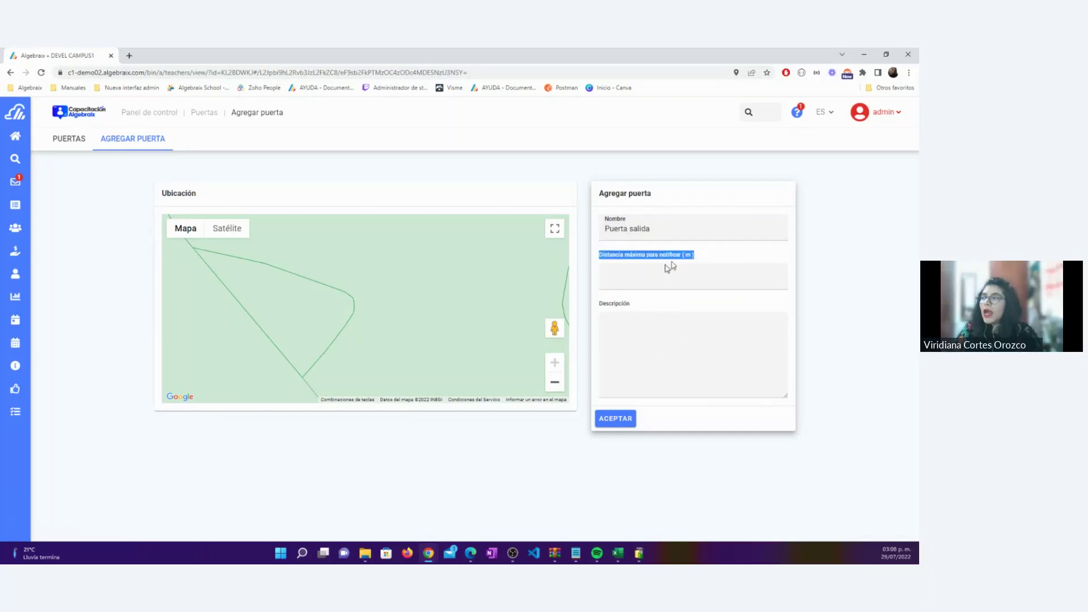
{"action": "left_click", "coordinate": [639, 274]}
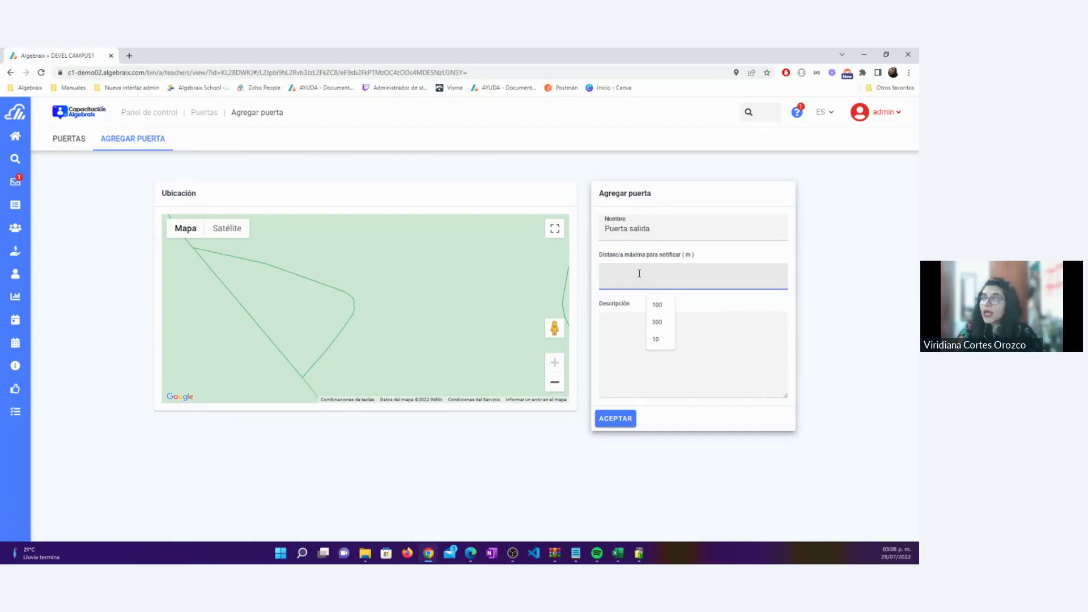
Set the maximum notification distance to 100, save the door and return to Puertas
{"action": "type", "text": "100"}
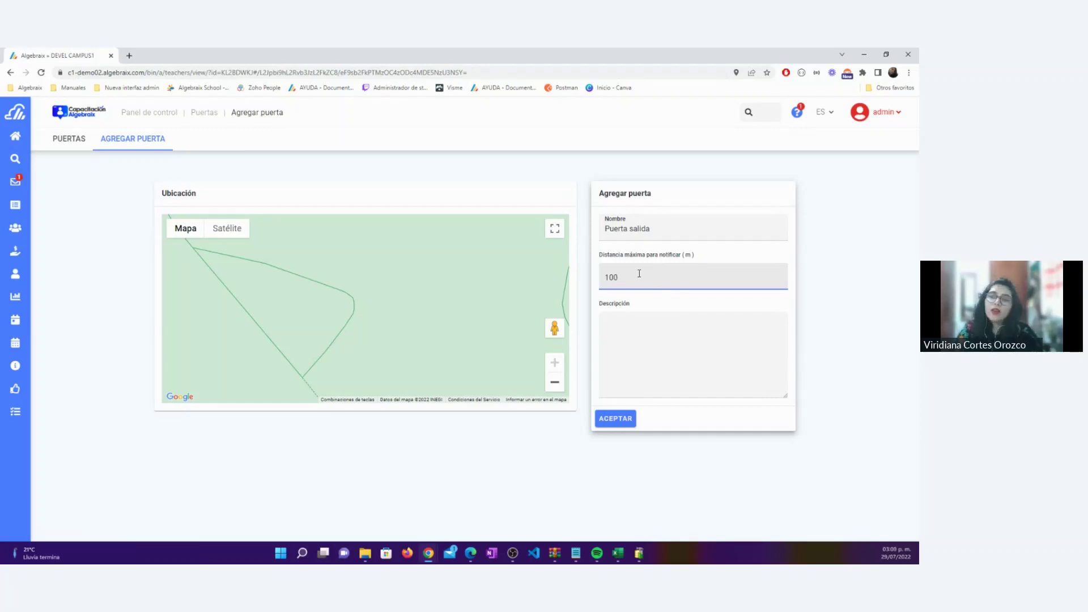
{"action": "double_click", "coordinate": [639, 274]}
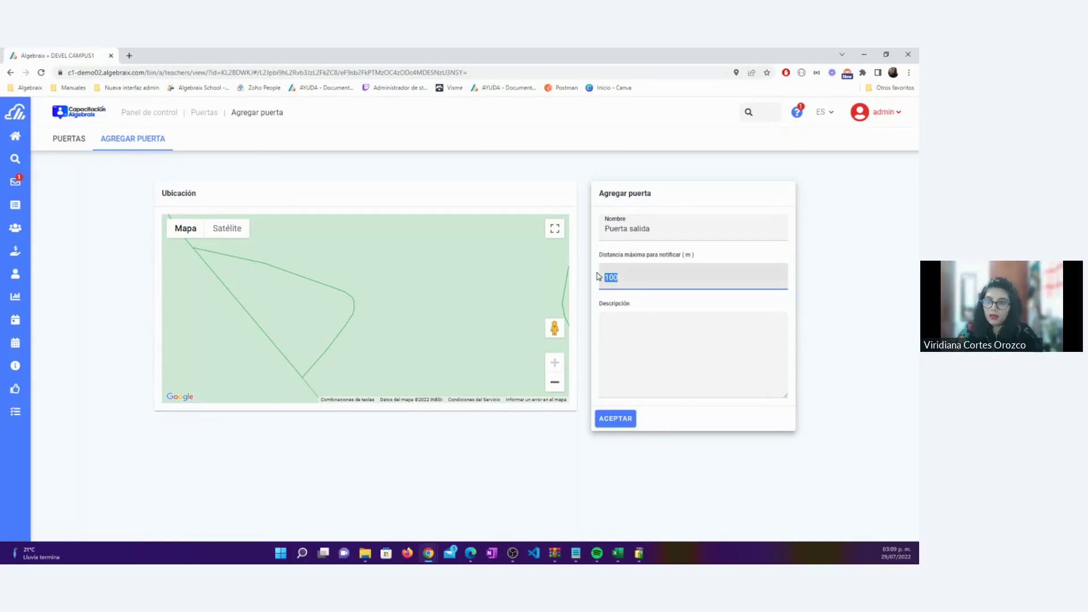
{"action": "left_click", "coordinate": [634, 322]}
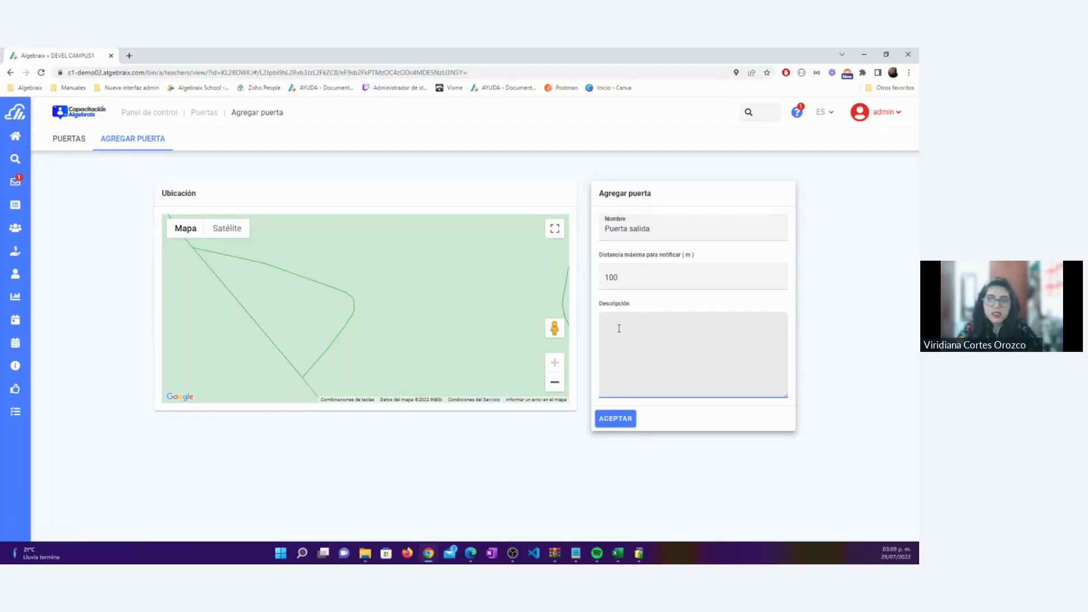
{"action": "left_click", "coordinate": [614, 421]}
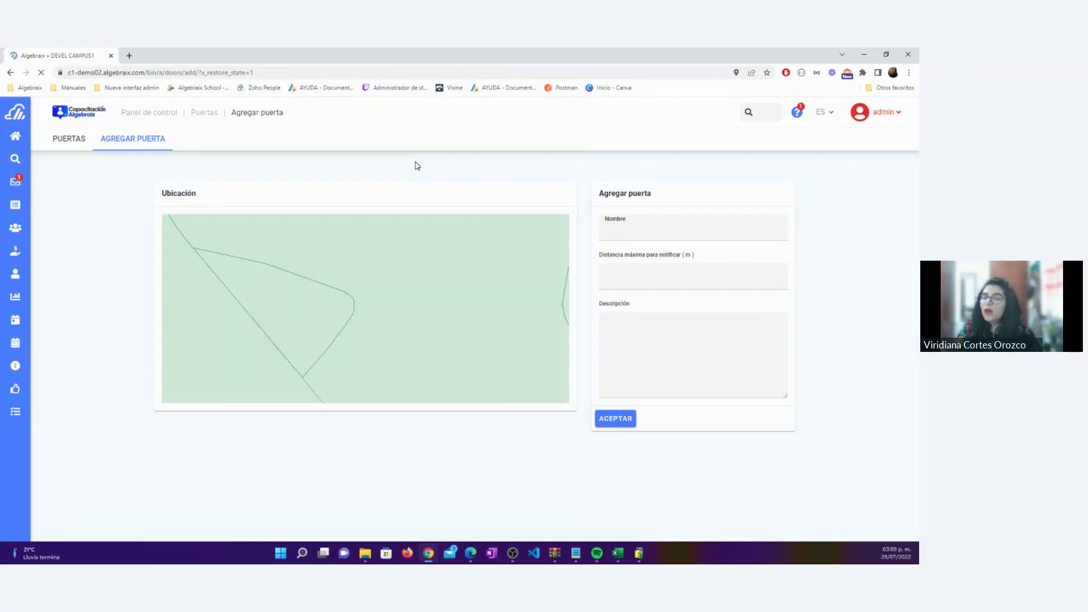
{"action": "left_click", "coordinate": [69, 142]}
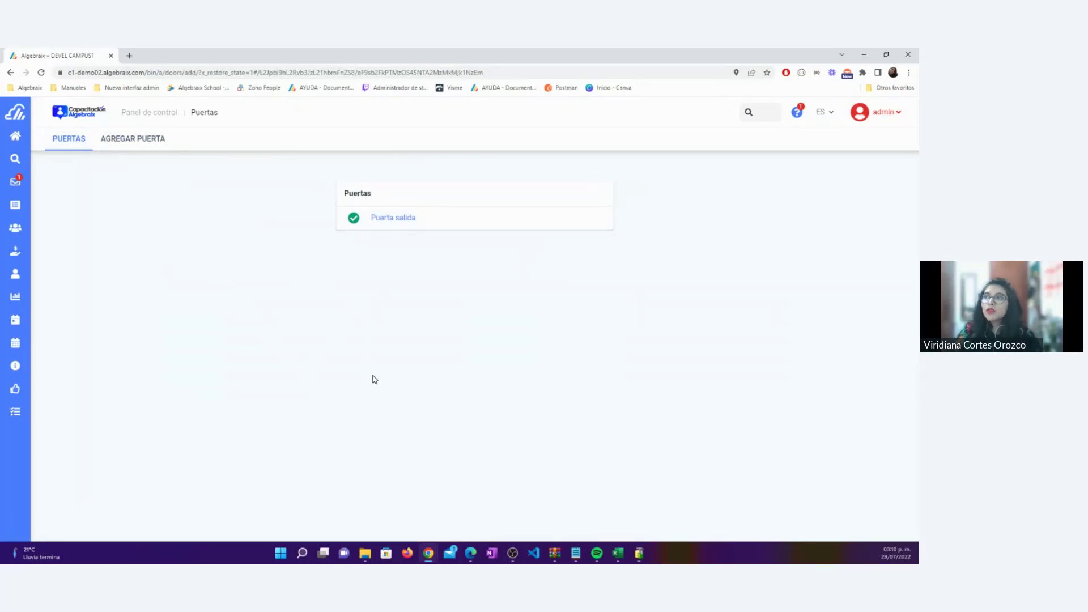
View the Puerta salida details, then go back to the Panel de control
{"action": "left_click", "coordinate": [393, 220]}
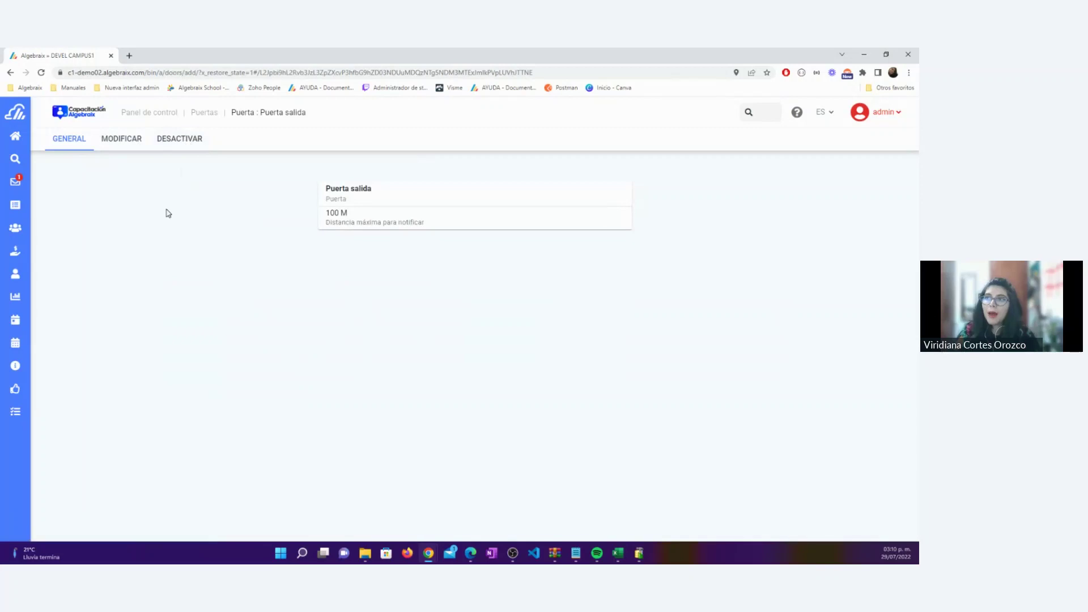
{"action": "left_click", "coordinate": [141, 113]}
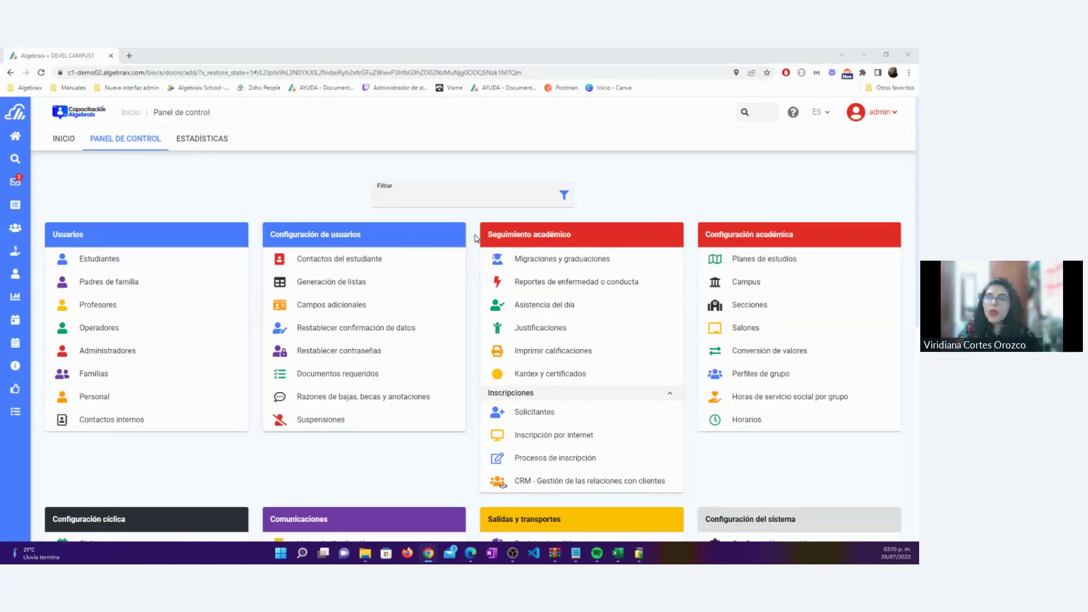
Open Horarios de ruta under Salidas y transportes and start adding a schedule
{"action": "scroll", "coordinate": [486, 282], "scroll_direction": "down", "scroll_amount": 4}
{"action": "left_click_drag", "start_coordinate": [490, 280], "coordinate": [562, 280]}
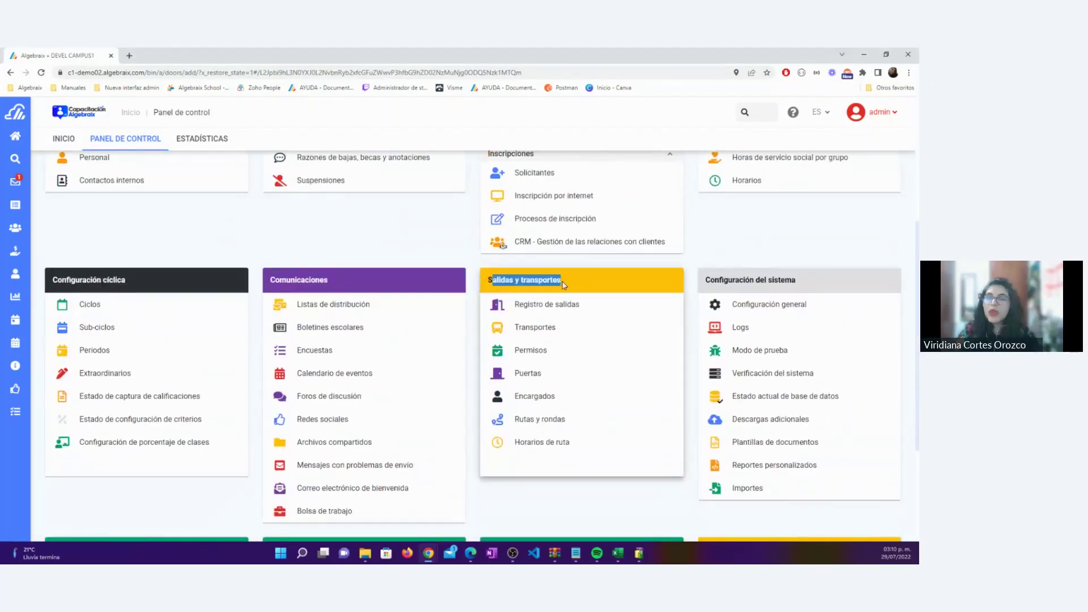
{"action": "left_click", "coordinate": [468, 273]}
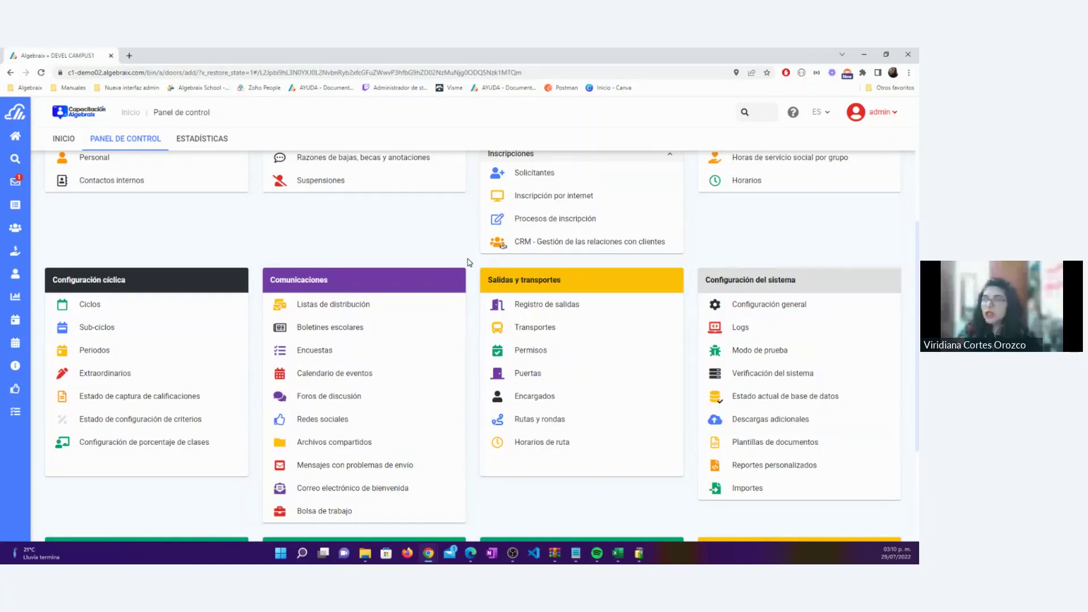
{"action": "left_click", "coordinate": [532, 443]}
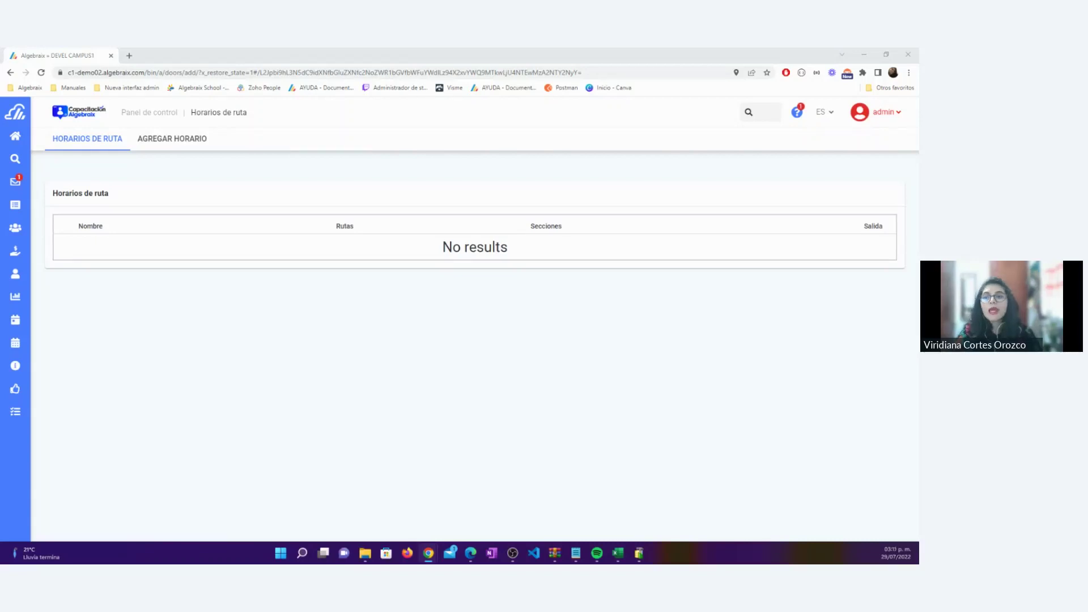
{"action": "left_click", "coordinate": [192, 140]}
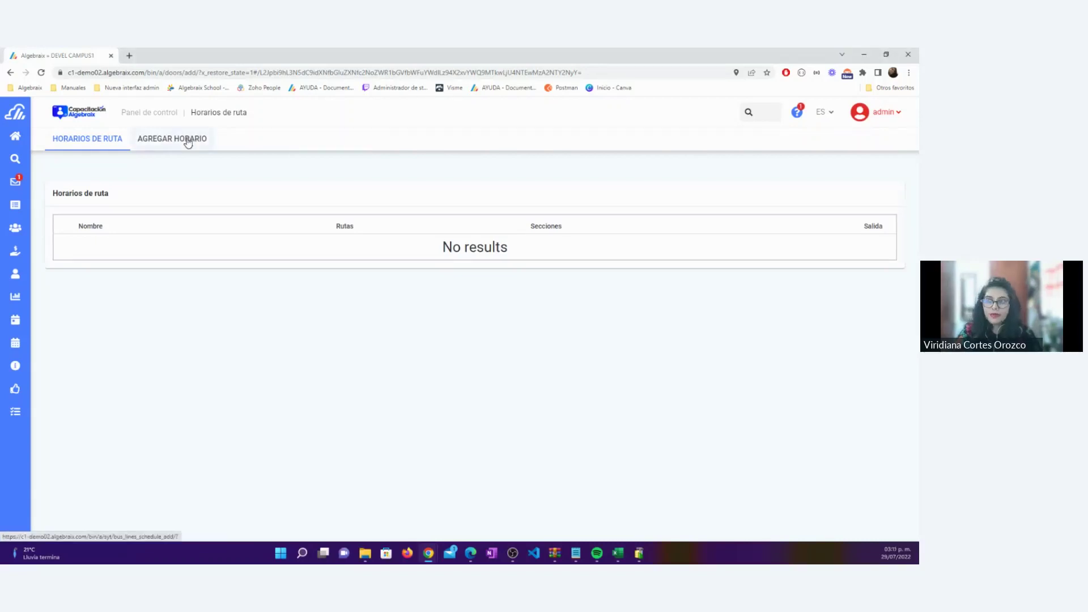
Type 'Horario de entrada' into the Nombre field of the Agregar horario form
{"action": "left_click", "coordinate": [369, 233]}
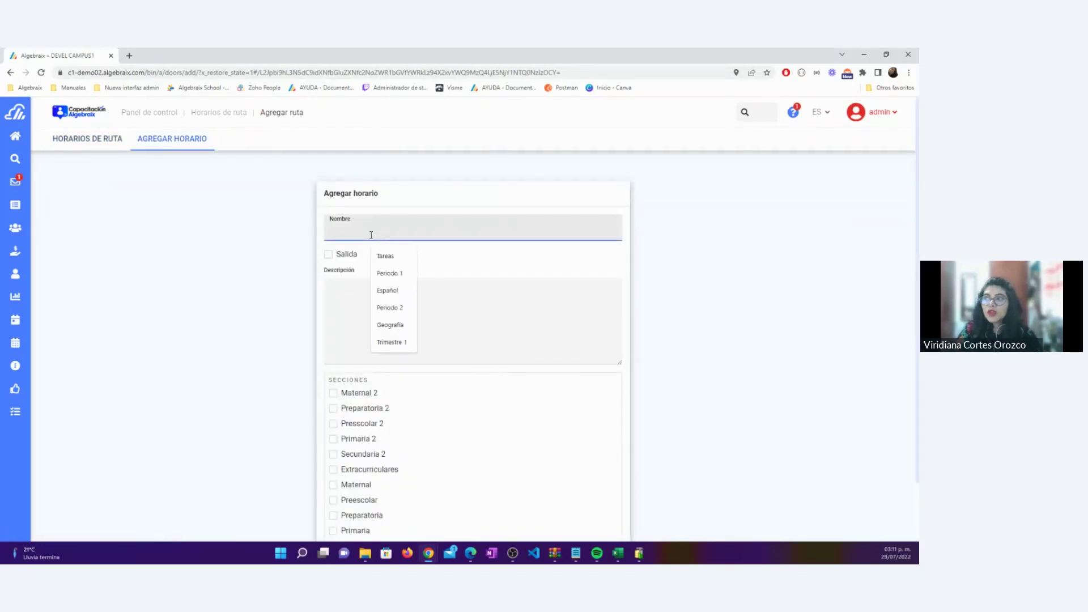
{"action": "type", "text": "Horario de entrada"}
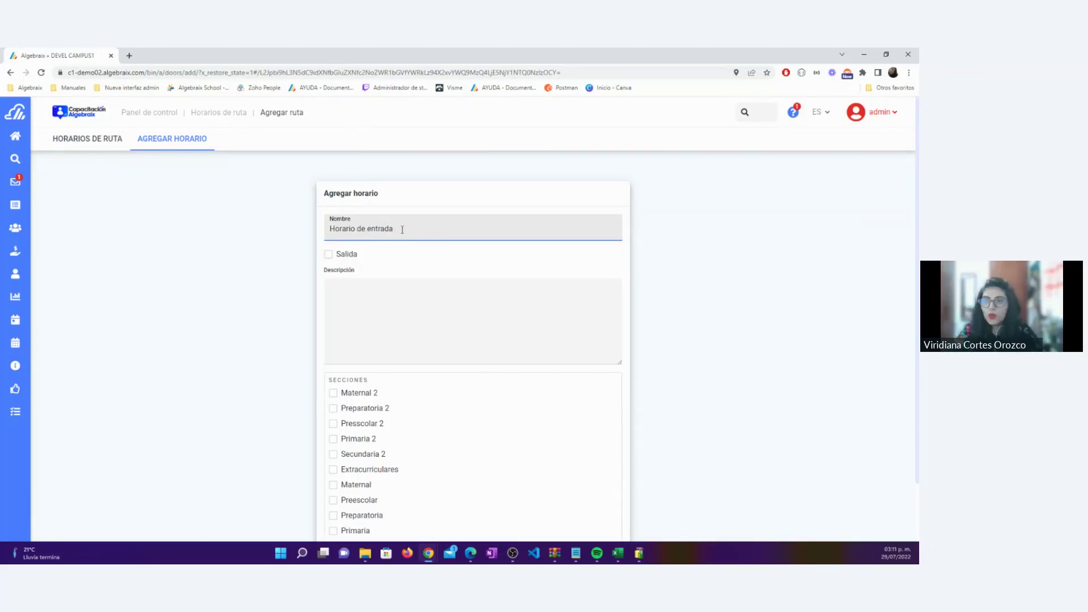
{"action": "left_click_drag", "start_coordinate": [400, 228], "coordinate": [326, 230]}
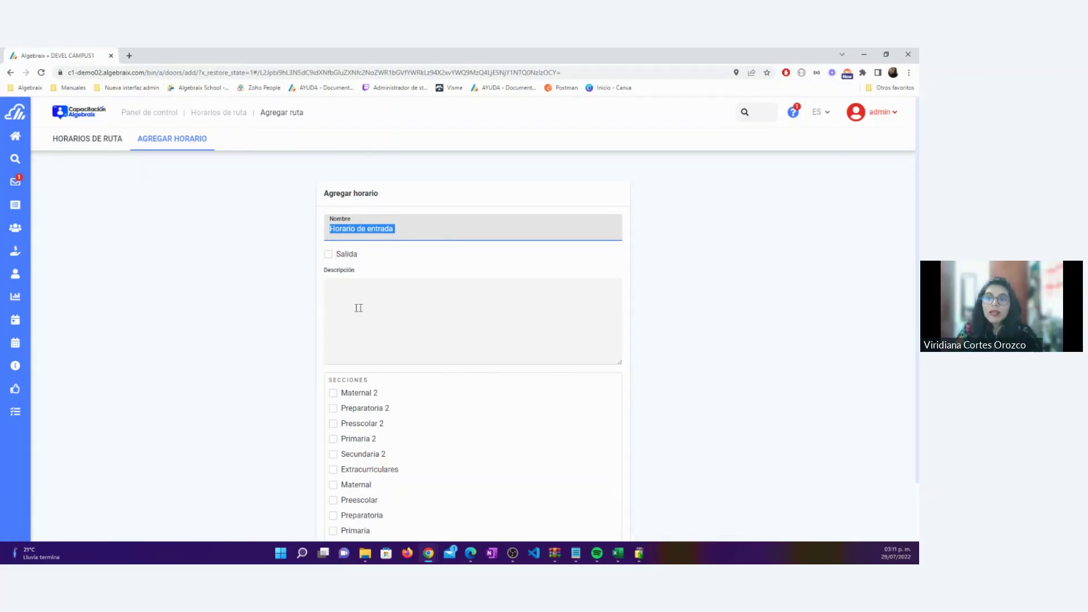
{"action": "left_click", "coordinate": [350, 283]}
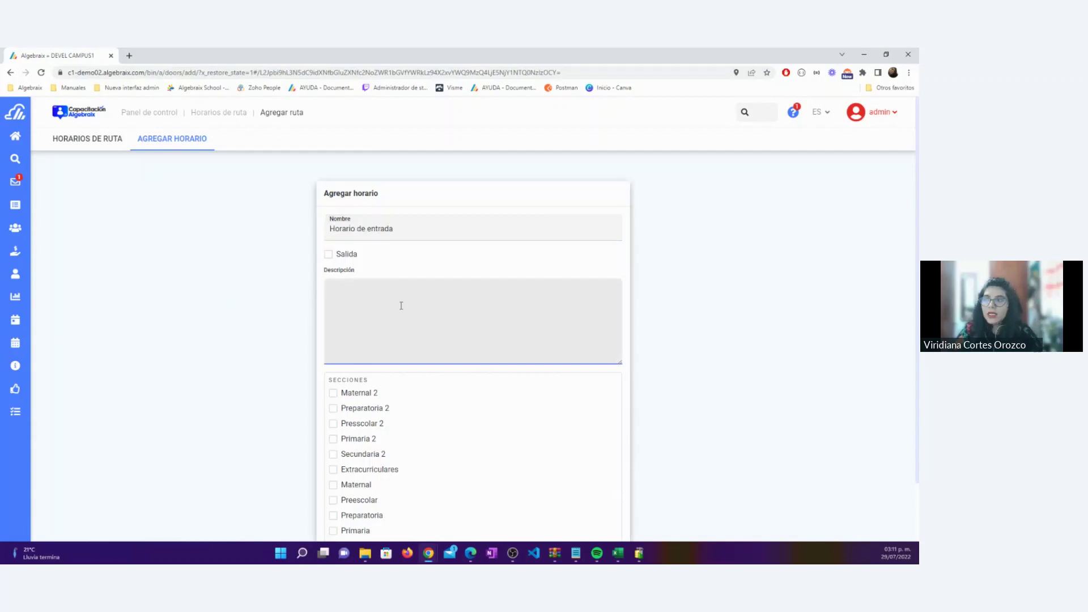
{"action": "scroll", "coordinate": [396, 304], "scroll_direction": "down", "scroll_amount": 2}
{"action": "left_click", "coordinate": [371, 316]}
{"action": "left_click_drag", "start_coordinate": [371, 316], "coordinate": [328, 316]}
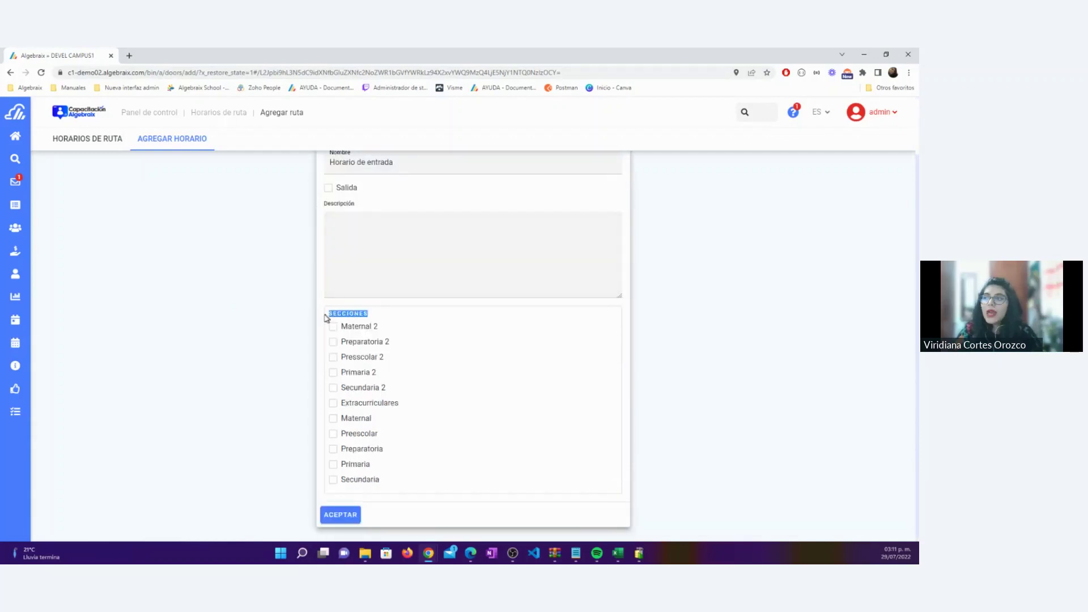
{"action": "left_click", "coordinate": [292, 317]}
{"action": "scroll", "coordinate": [292, 317], "scroll_direction": "up", "scroll_amount": 1}
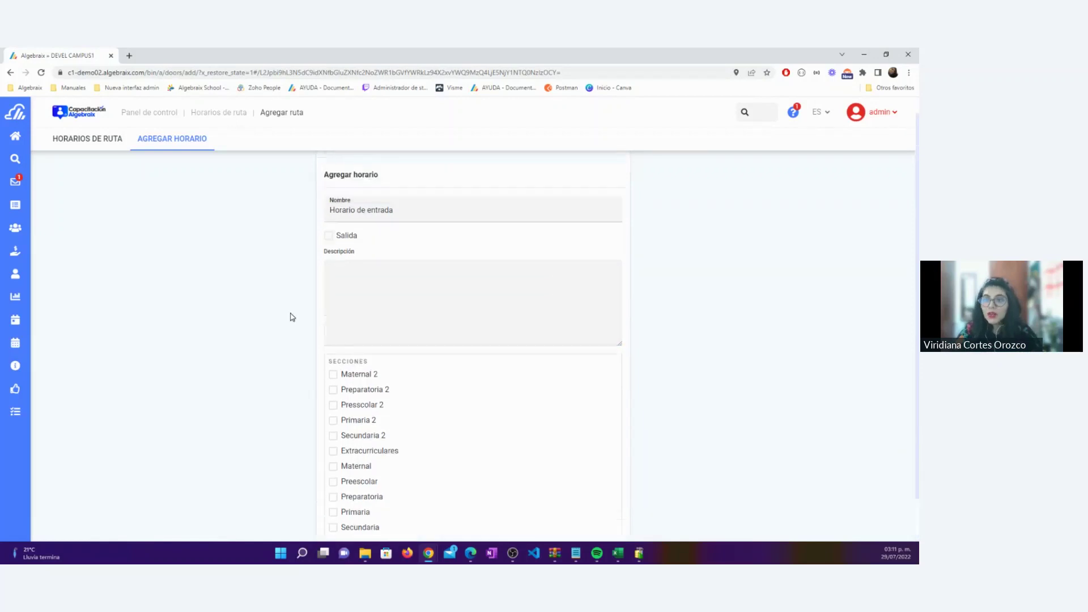
{"action": "left_click_drag", "start_coordinate": [398, 211], "coordinate": [266, 243]}
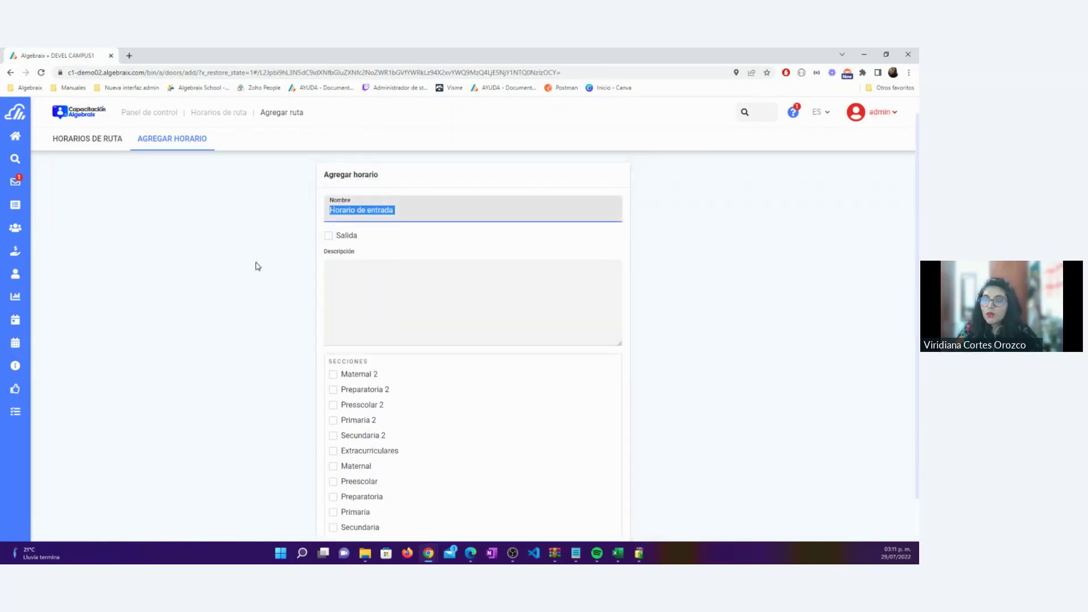
{"action": "left_click", "coordinate": [258, 266]}
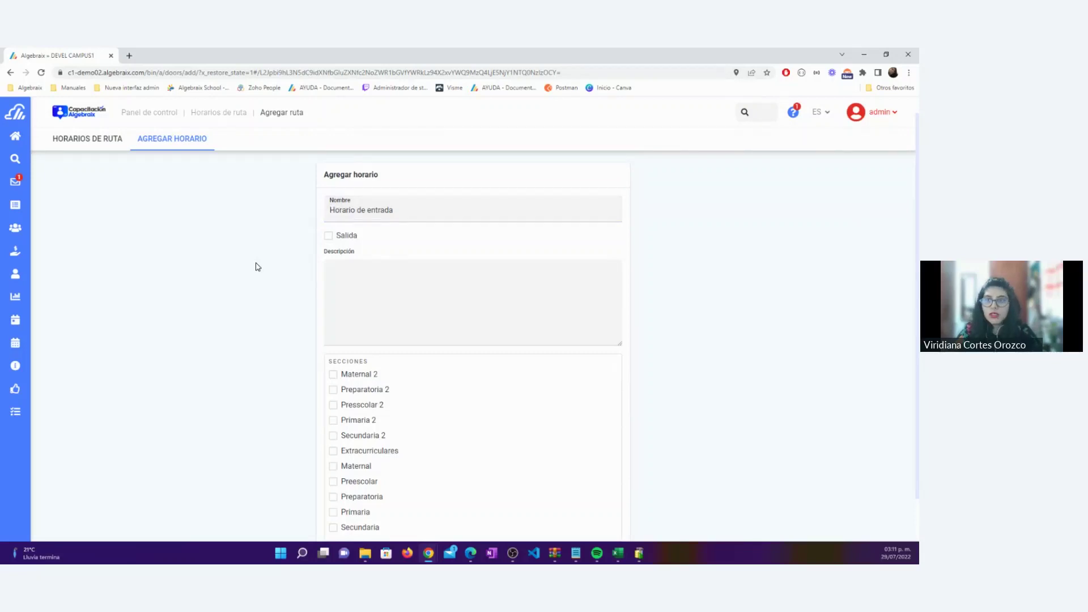
{"action": "left_click_drag", "start_coordinate": [397, 212], "coordinate": [287, 251]}
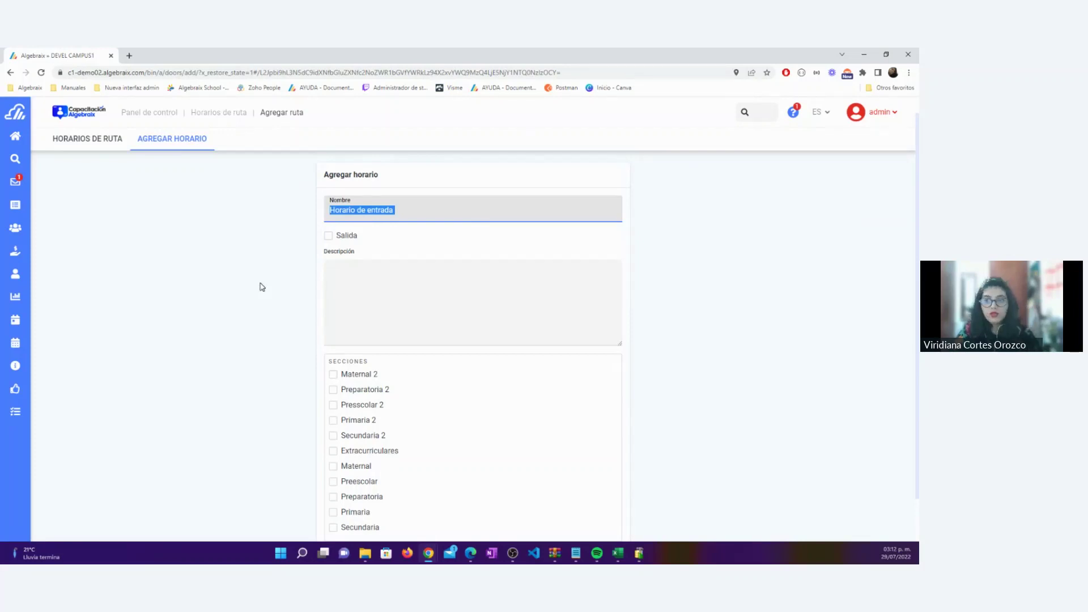
Tick Preparatoria, Primaria and Secundaria for Horario de entrada and save it
{"action": "scroll", "coordinate": [262, 287], "scroll_direction": "down", "scroll_amount": 1}
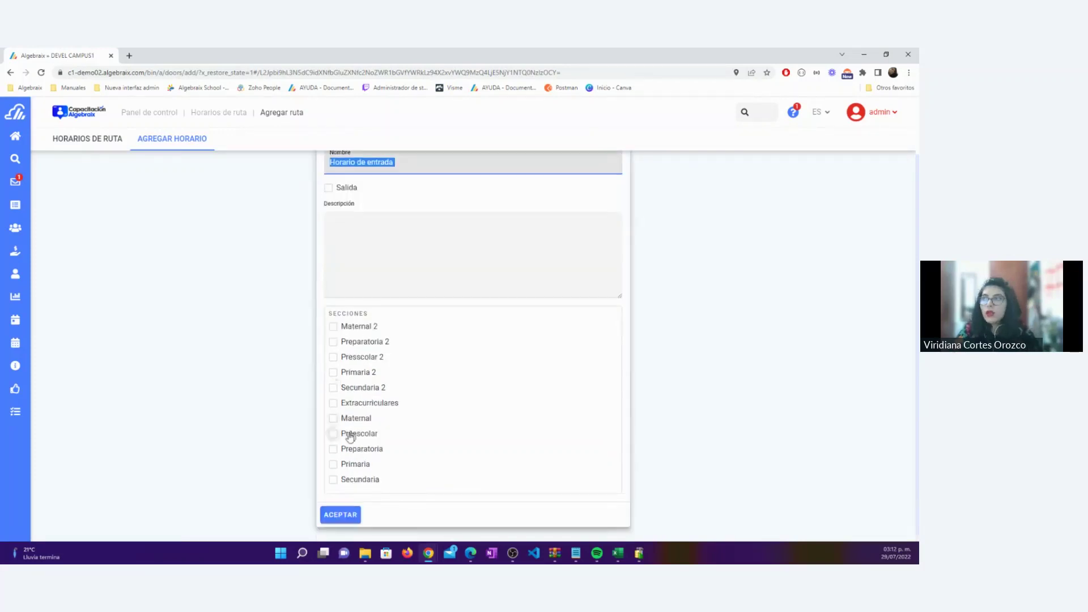
{"action": "left_click", "coordinate": [333, 451]}
{"action": "left_click", "coordinate": [332, 465]}
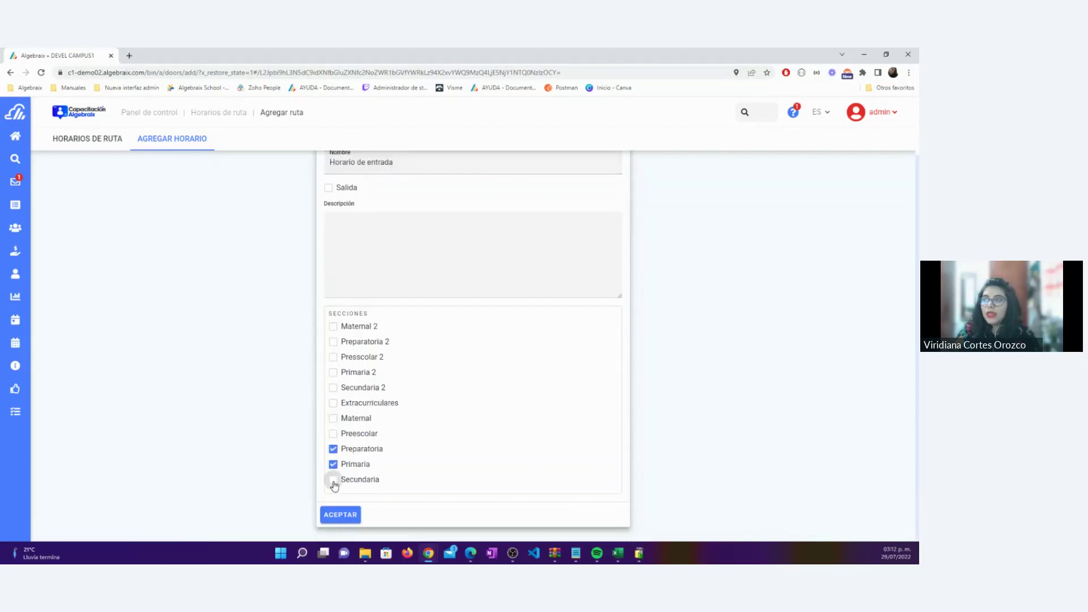
{"action": "left_click", "coordinate": [333, 480]}
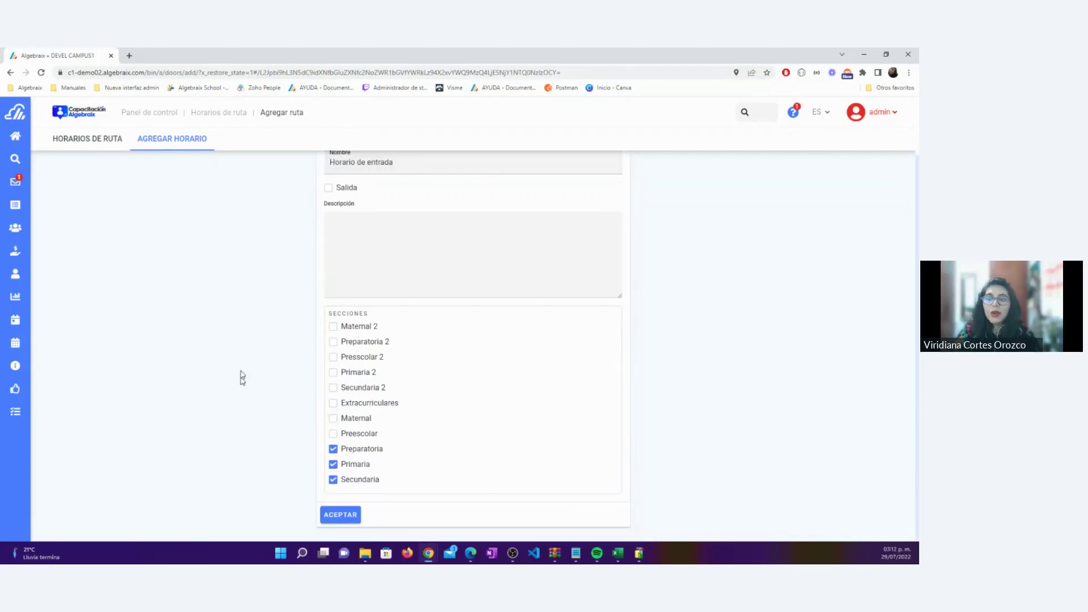
{"action": "left_click_drag", "start_coordinate": [379, 315], "coordinate": [327, 315]}
{"action": "scroll", "coordinate": [326, 315], "scroll_direction": "up", "scroll_amount": 1}
{"action": "left_click_drag", "start_coordinate": [397, 210], "coordinate": [321, 212]}
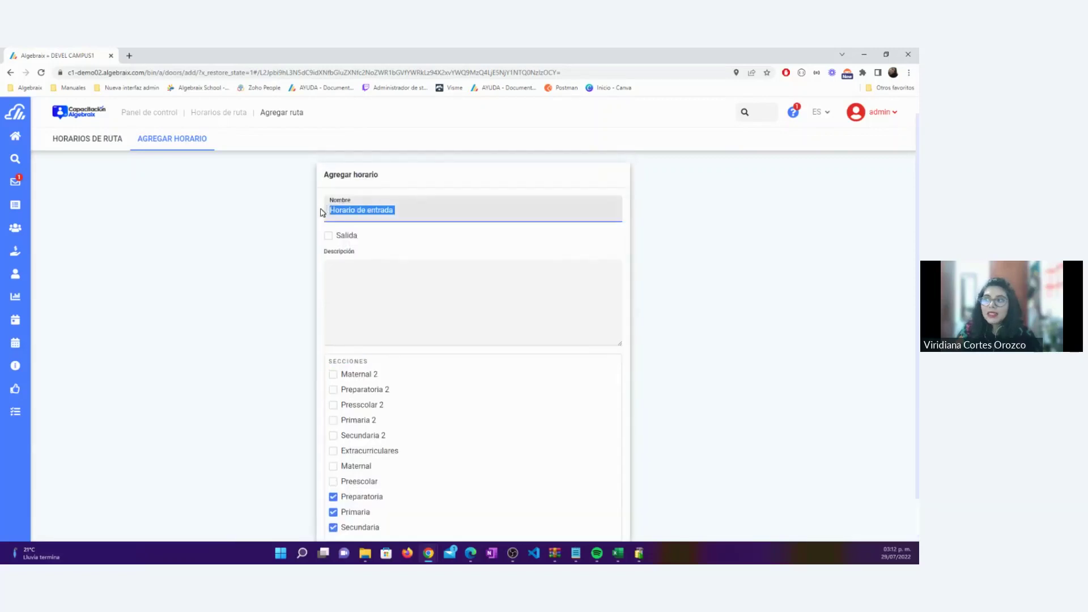
{"action": "left_click", "coordinate": [250, 342]}
{"action": "scroll", "coordinate": [251, 342], "scroll_direction": "down", "scroll_amount": 1}
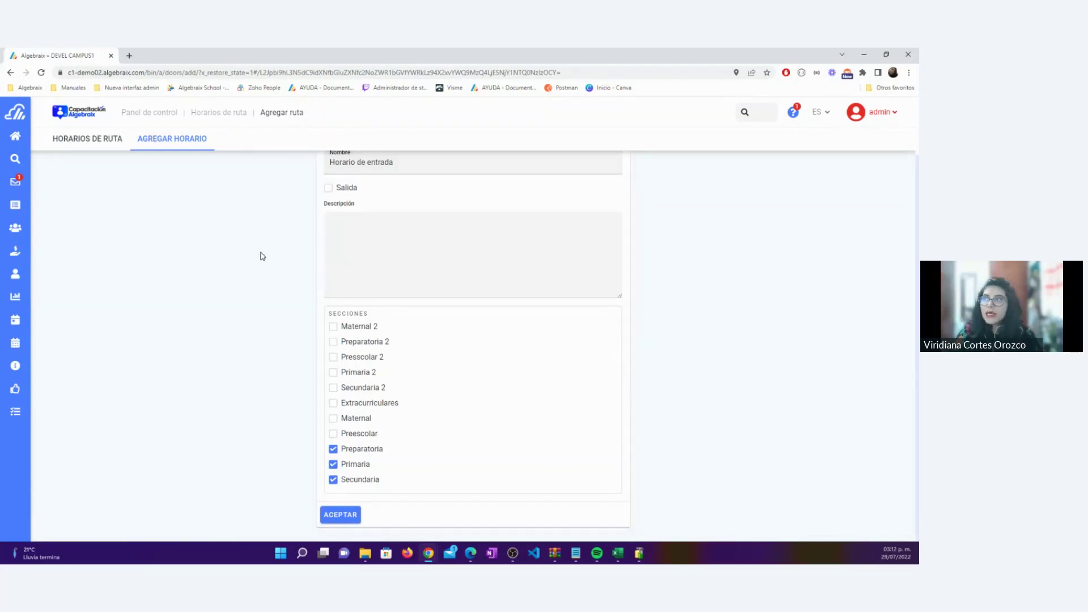
{"action": "left_click", "coordinate": [335, 517]}
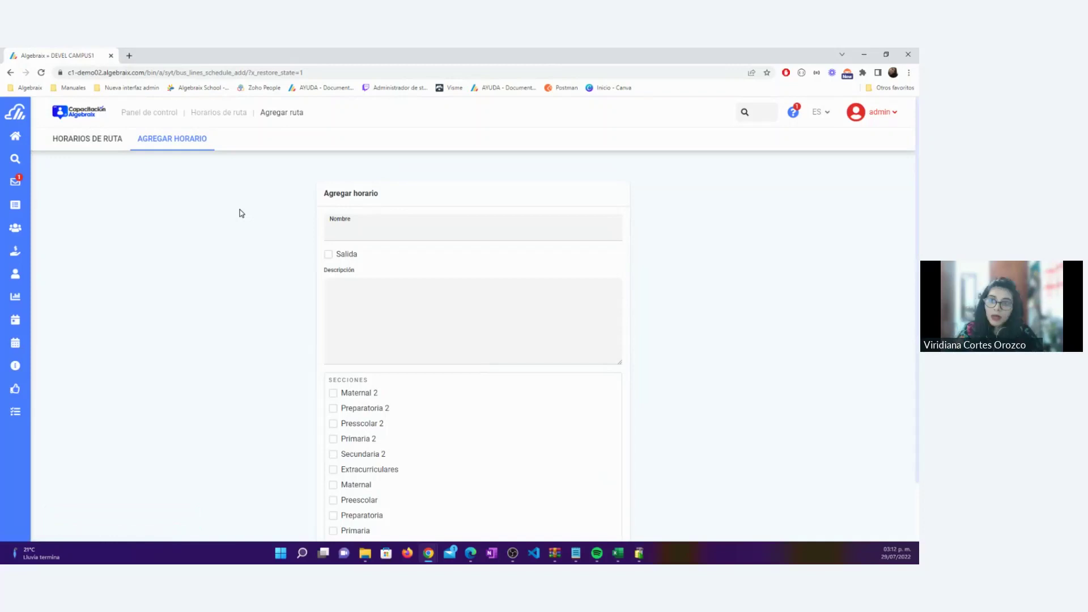
Name the new schedule 'Horario de salida' and mark it as a Salida schedule
{"action": "left_click", "coordinate": [437, 227]}
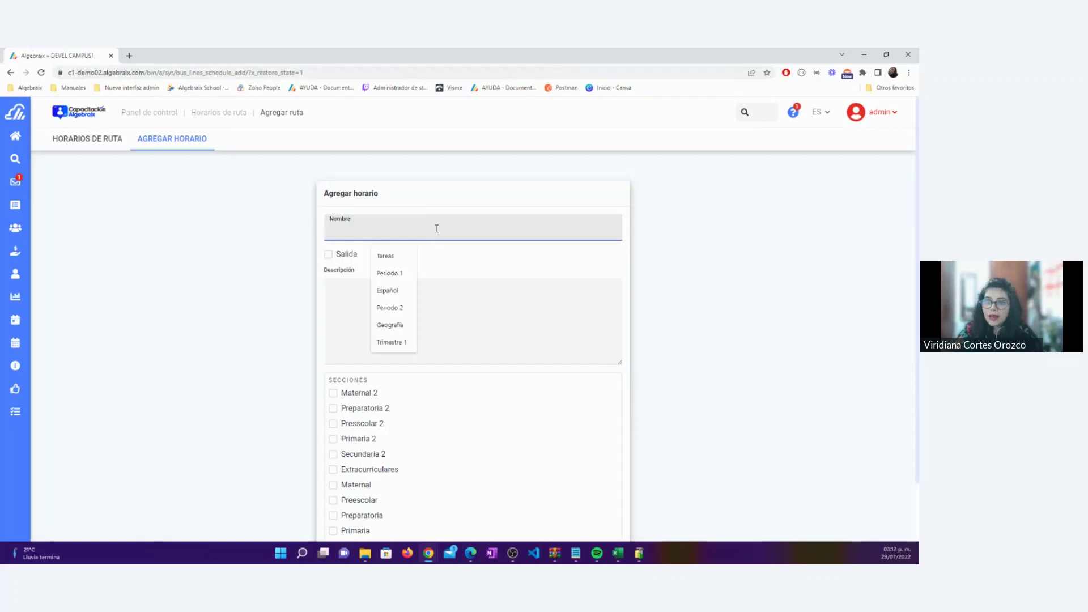
{"action": "type", "text": "Horario "}
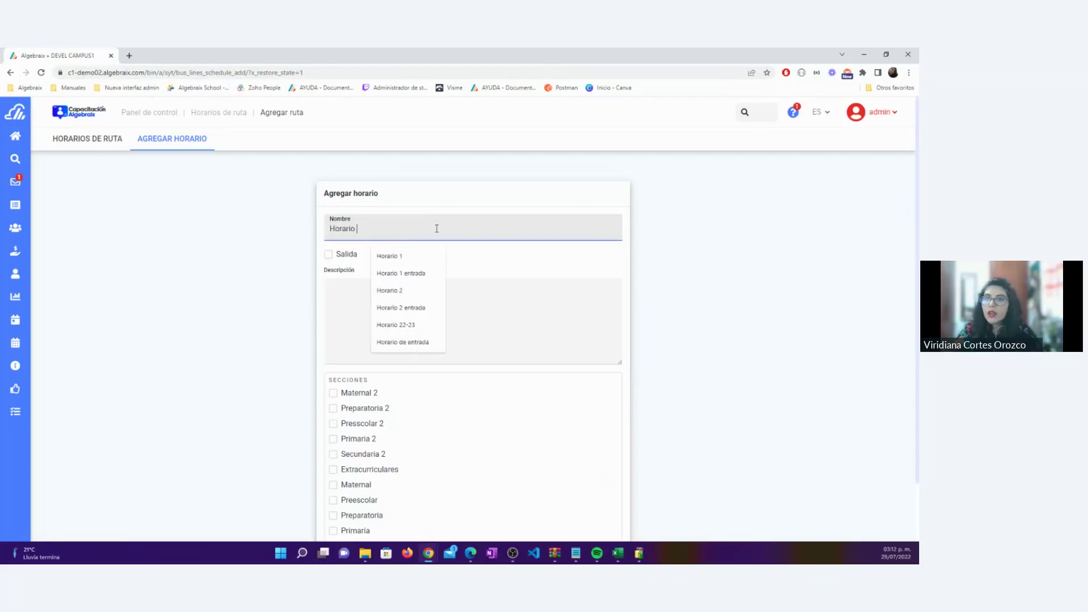
{"action": "type", "text": "de salida"}
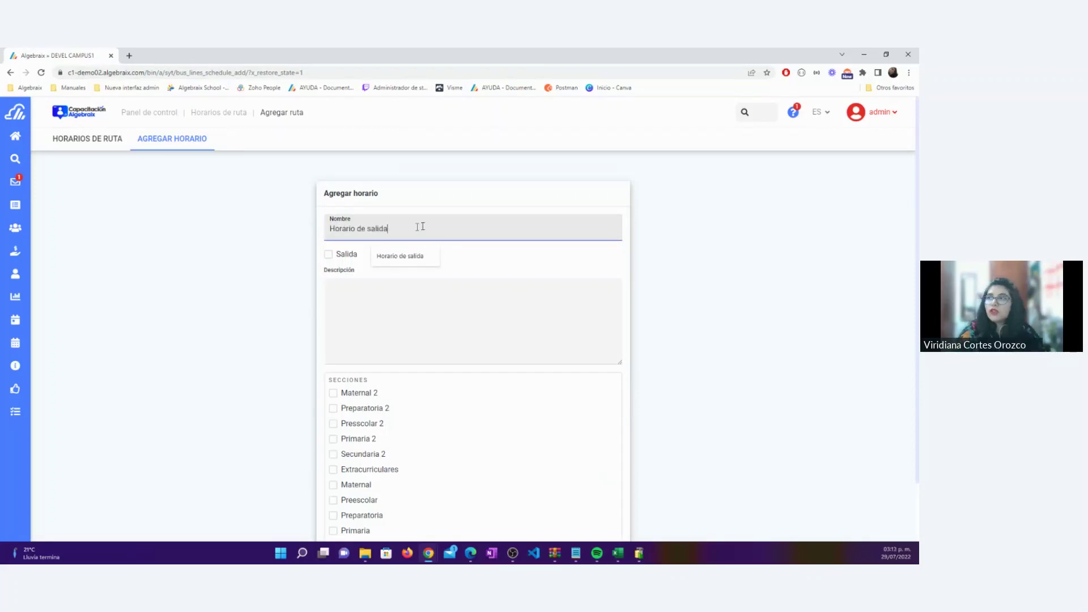
{"action": "left_click", "coordinate": [328, 254]}
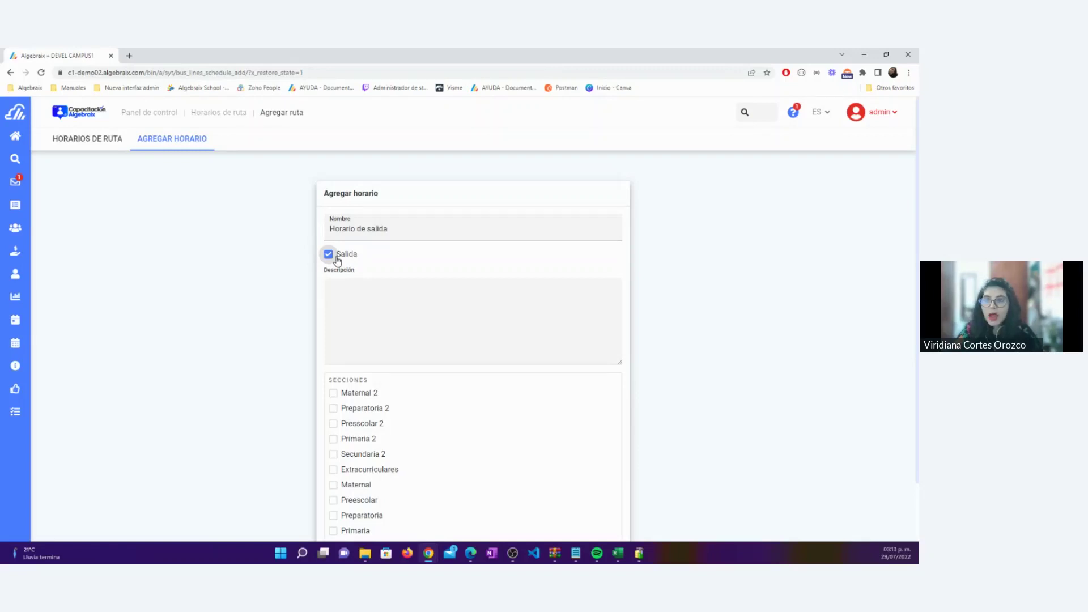
{"action": "left_click", "coordinate": [342, 309]}
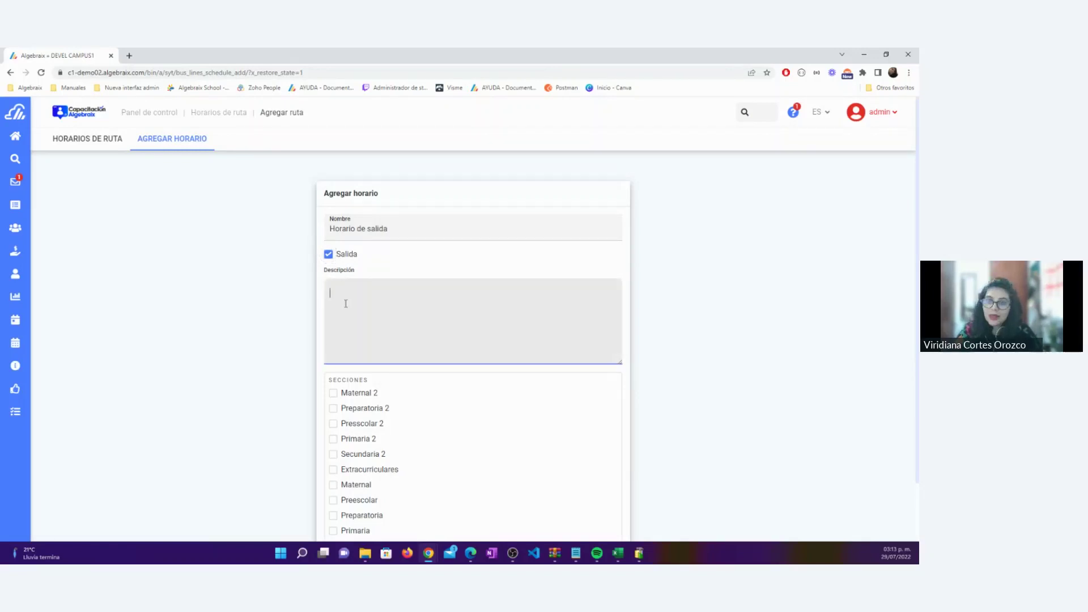
Assign it to Preparatoria, Primaria and Secundaria and save the schedule
{"action": "scroll", "coordinate": [347, 302], "scroll_direction": "down", "scroll_amount": 1}
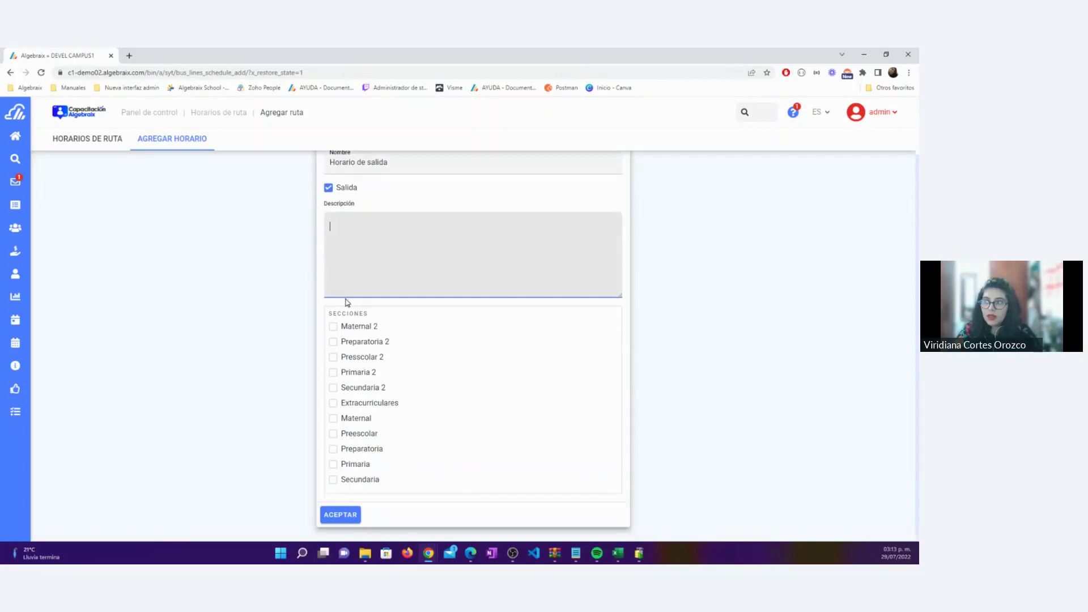
{"action": "left_click", "coordinate": [333, 449]}
{"action": "left_click", "coordinate": [333, 465]}
{"action": "left_click", "coordinate": [333, 480]}
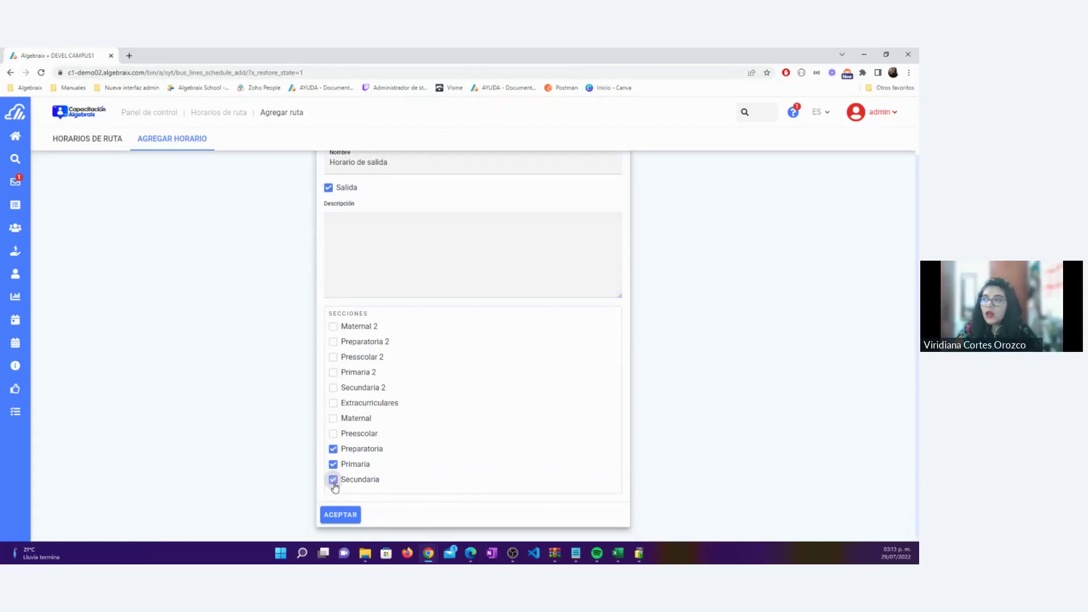
{"action": "scroll", "coordinate": [286, 448], "scroll_direction": "up", "scroll_amount": 1}
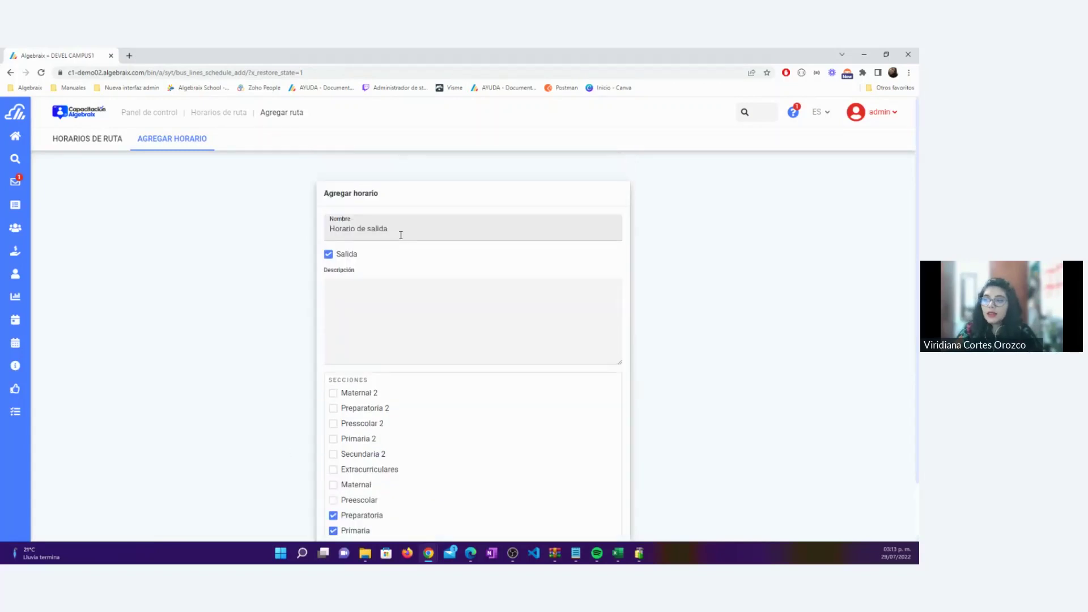
{"action": "left_click_drag", "start_coordinate": [400, 229], "coordinate": [319, 237]}
{"action": "left_click", "coordinate": [262, 342]}
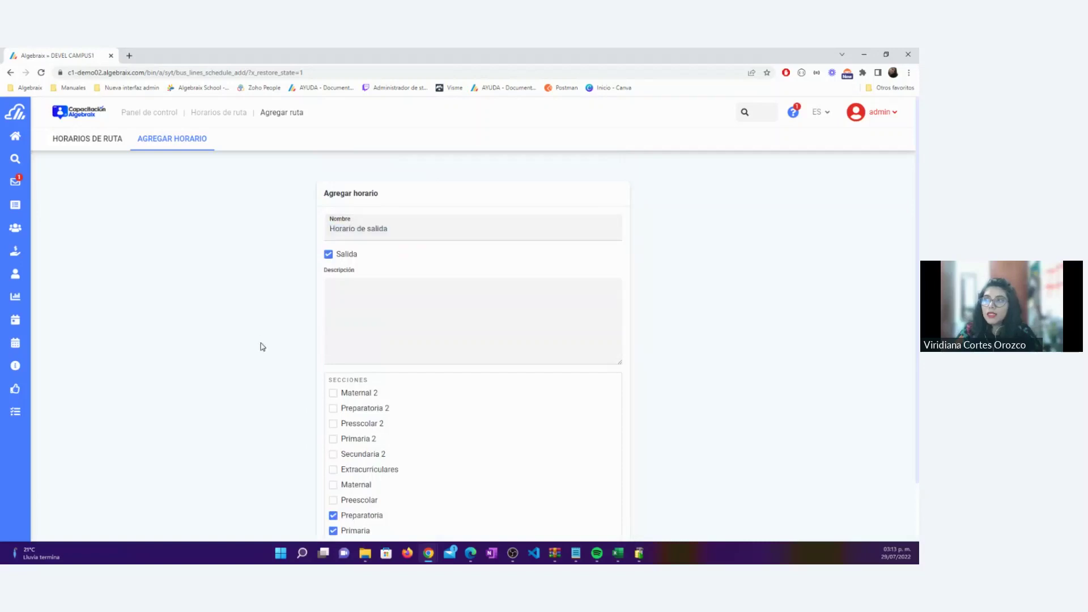
{"action": "scroll", "coordinate": [259, 344], "scroll_direction": "down", "scroll_amount": 1}
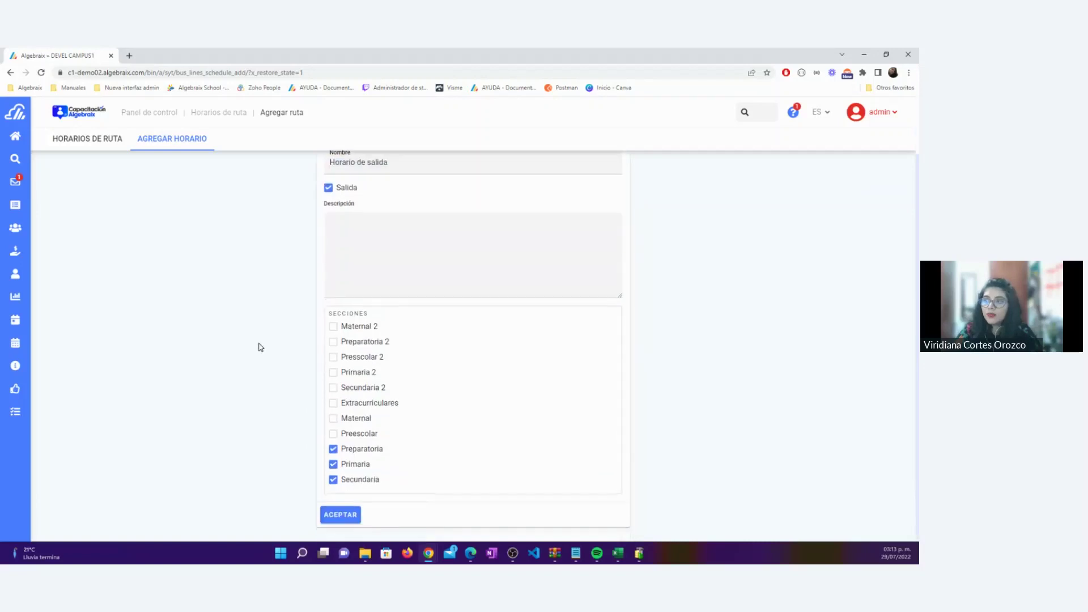
{"action": "left_click", "coordinate": [342, 514]}
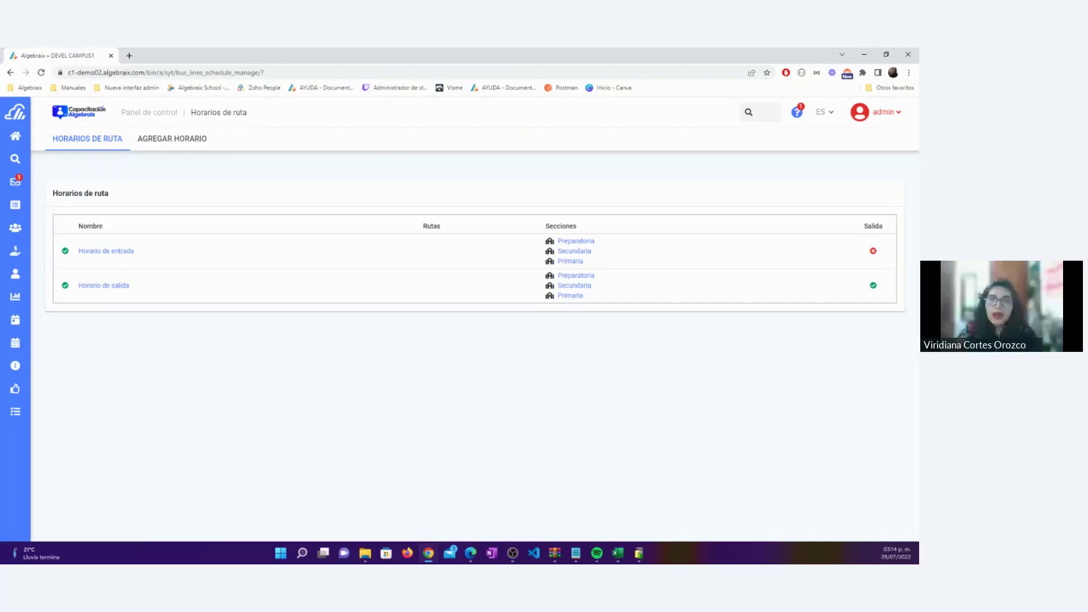
From the Panel de control, open the drivers list and its Agregar chofer form
{"action": "left_click", "coordinate": [149, 112]}
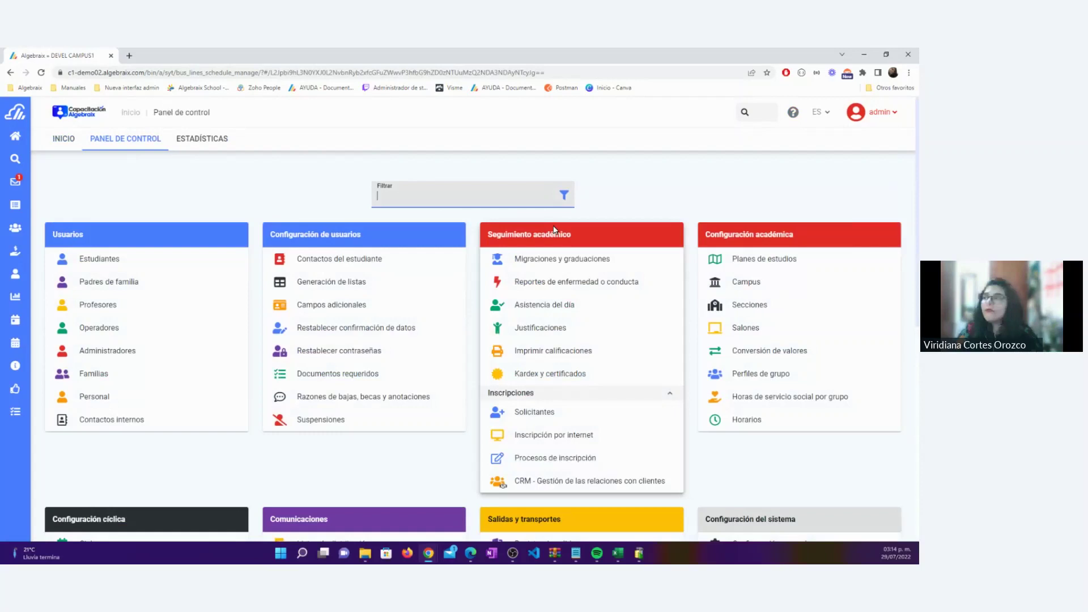
{"action": "scroll", "coordinate": [554, 230], "scroll_direction": "down", "scroll_amount": 5}
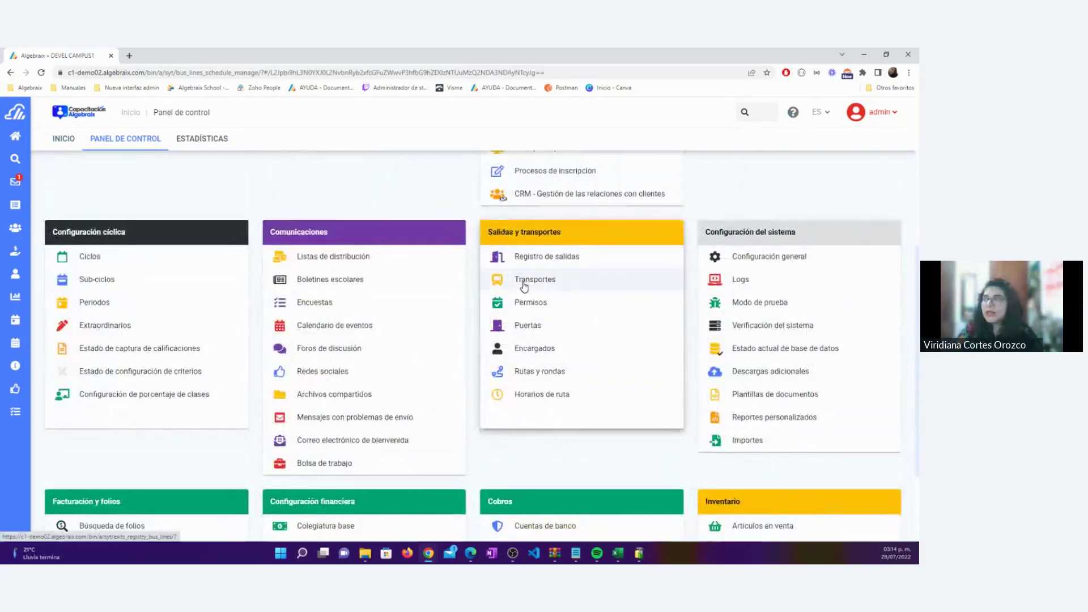
{"action": "left_click", "coordinate": [533, 350]}
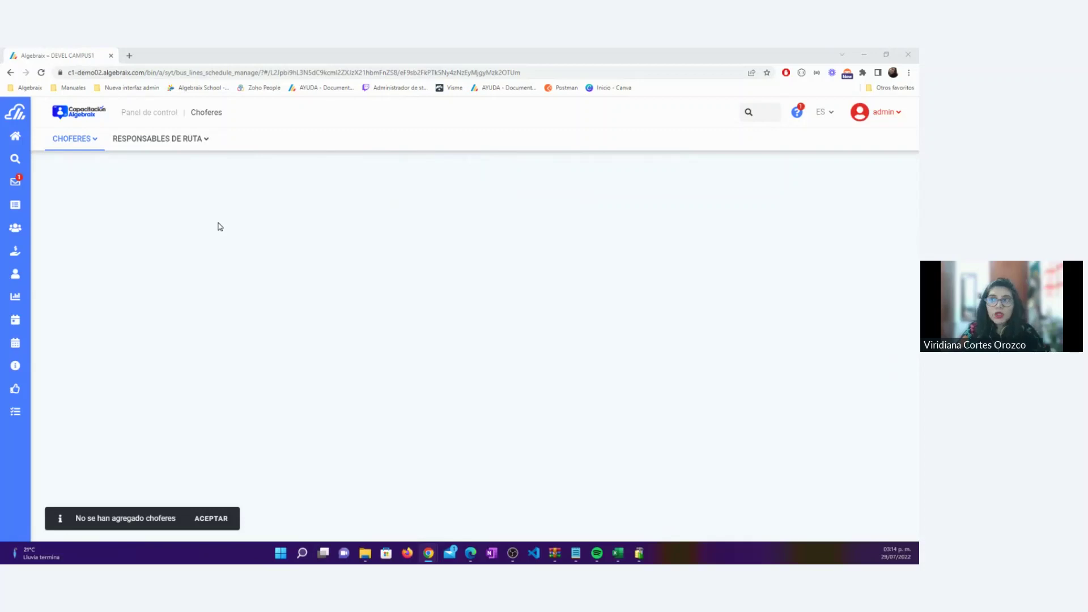
{"action": "left_click", "coordinate": [96, 151]}
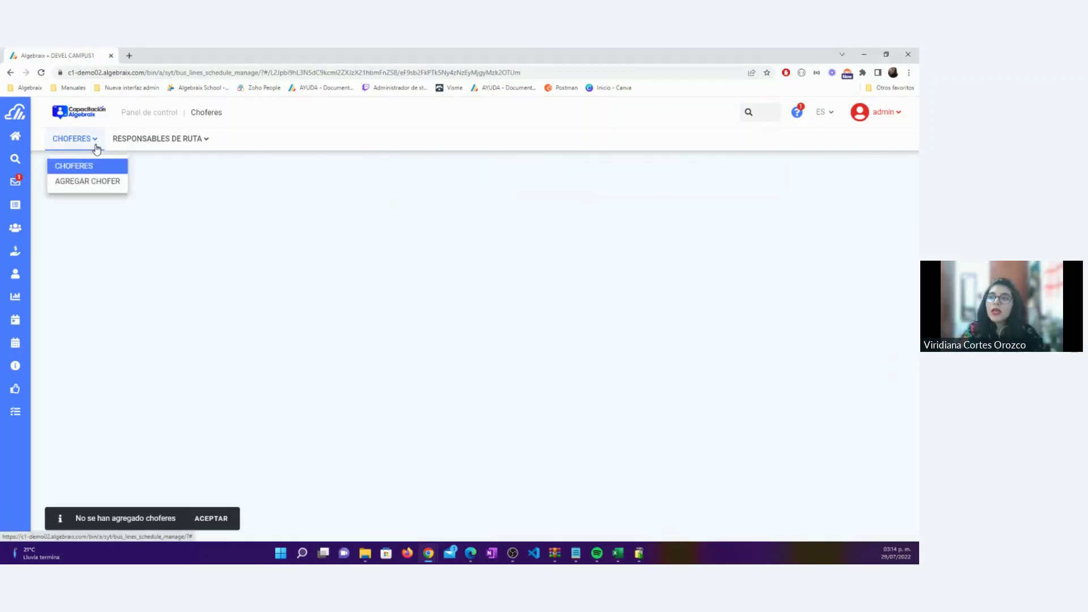
{"action": "left_click", "coordinate": [103, 185]}
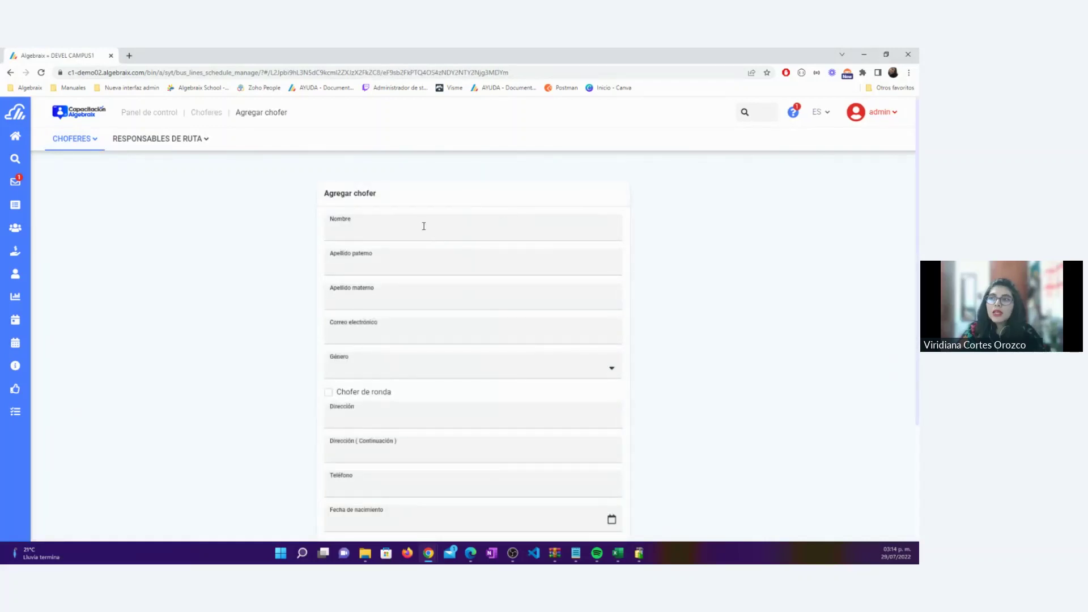
Enter the new driver's first name, paternal surname and maternal surname
{"action": "left_click", "coordinate": [366, 227]}
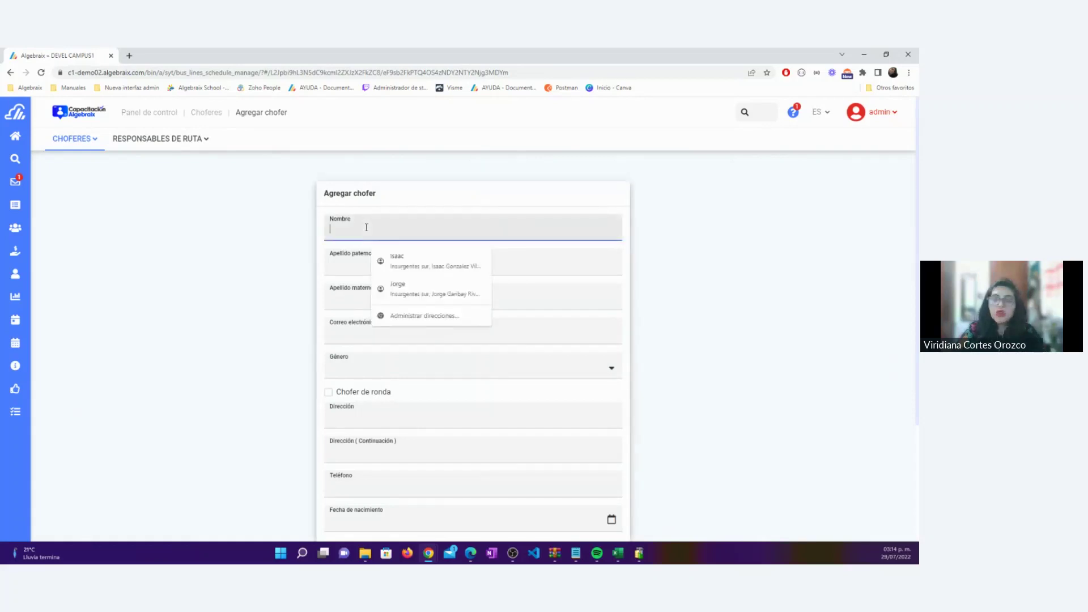
{"action": "key", "text": "Tab"}
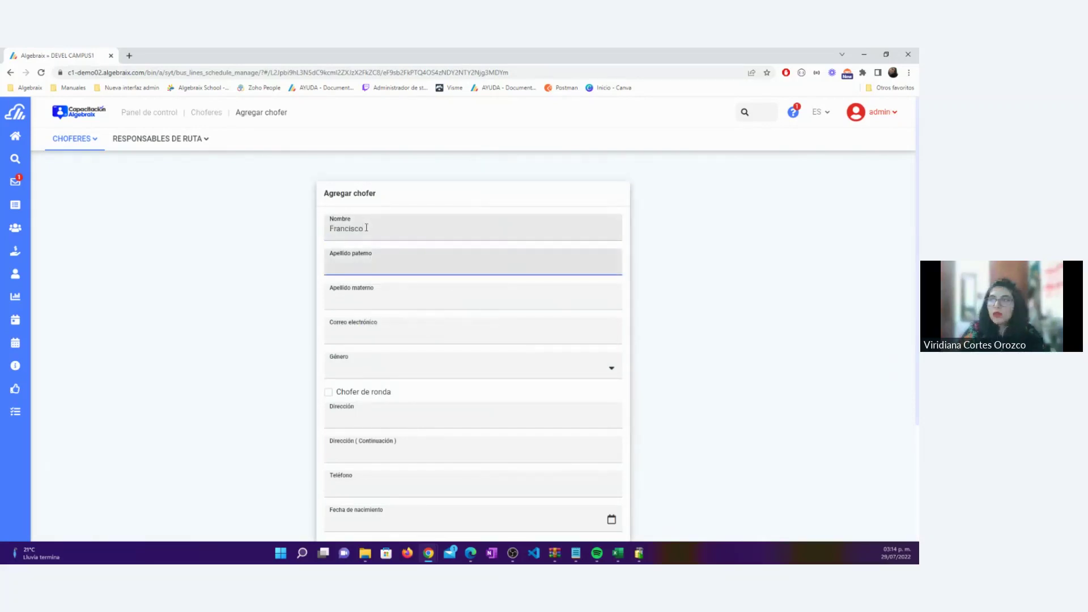
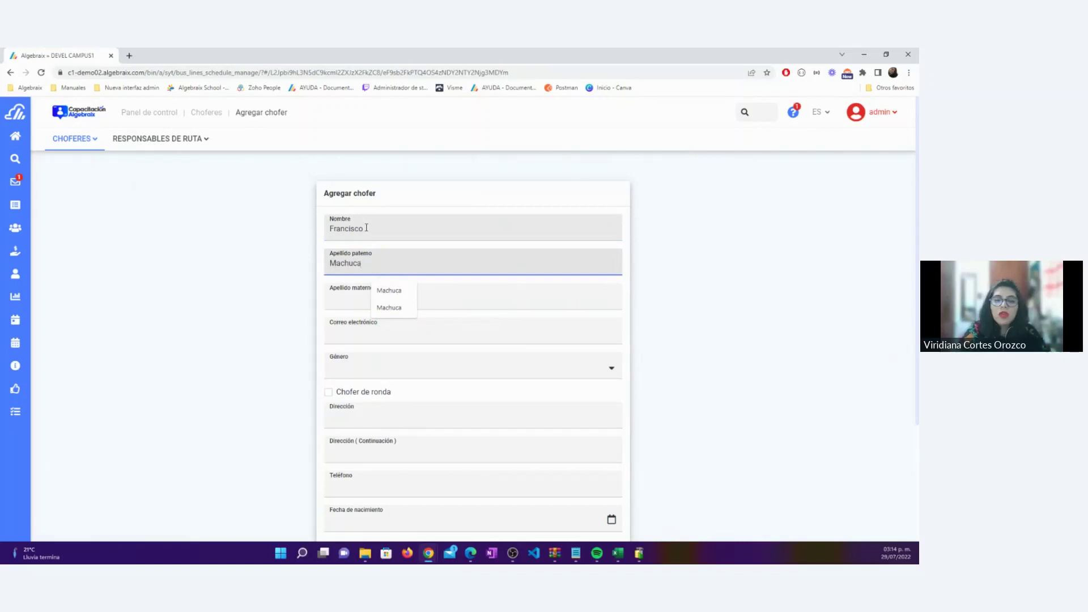
{"action": "key", "text": "Tab"}
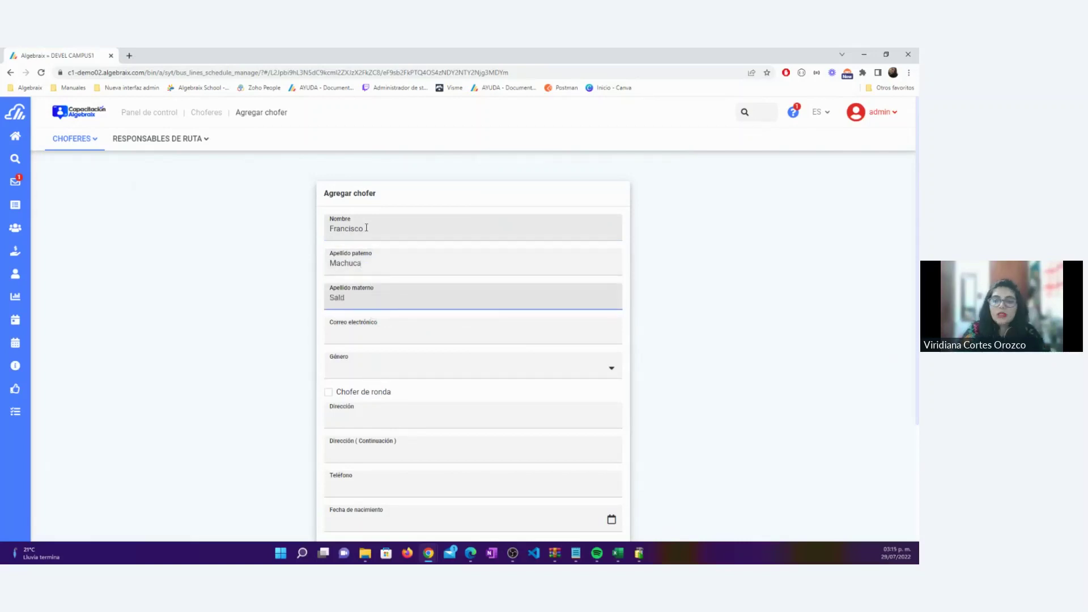
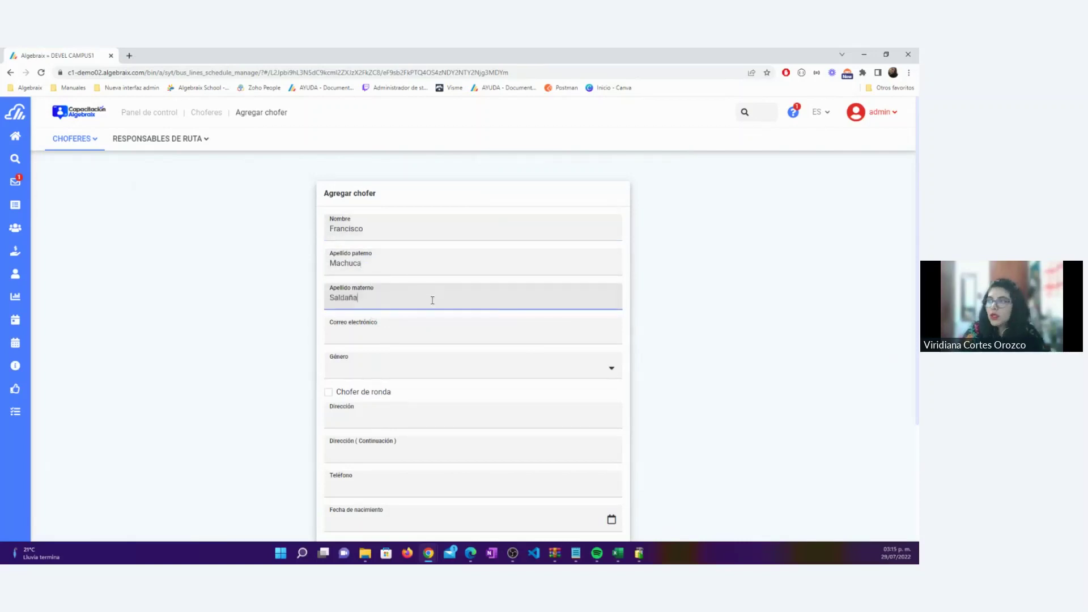
Fill the driver's e-mail from the saved suggestion and set gender to Masculino
{"action": "left_click", "coordinate": [401, 333]}
{"action": "type", "text": "xx"}
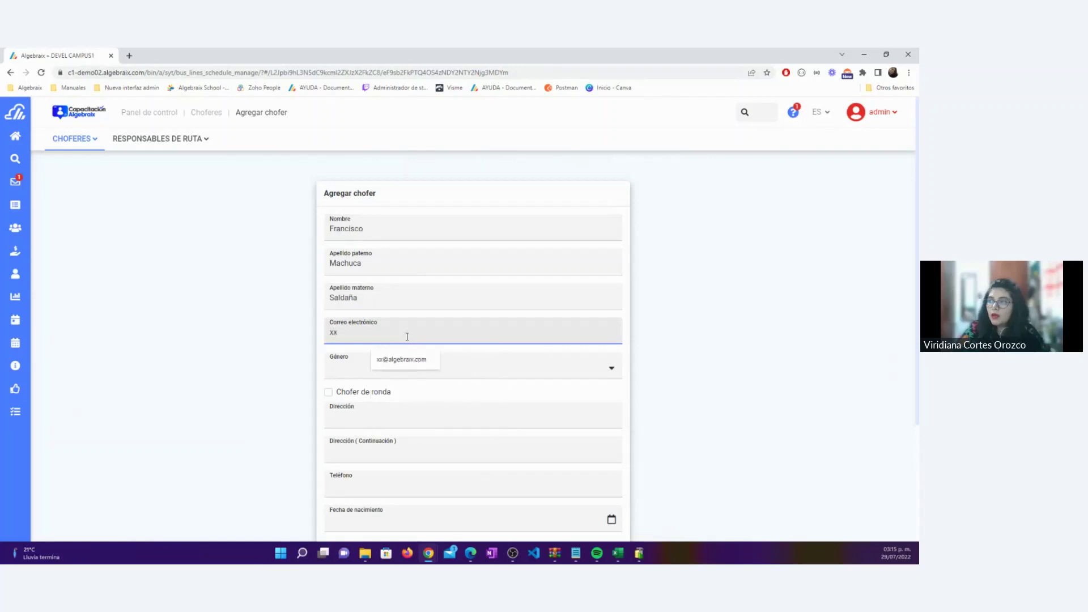
{"action": "left_click", "coordinate": [404, 359]}
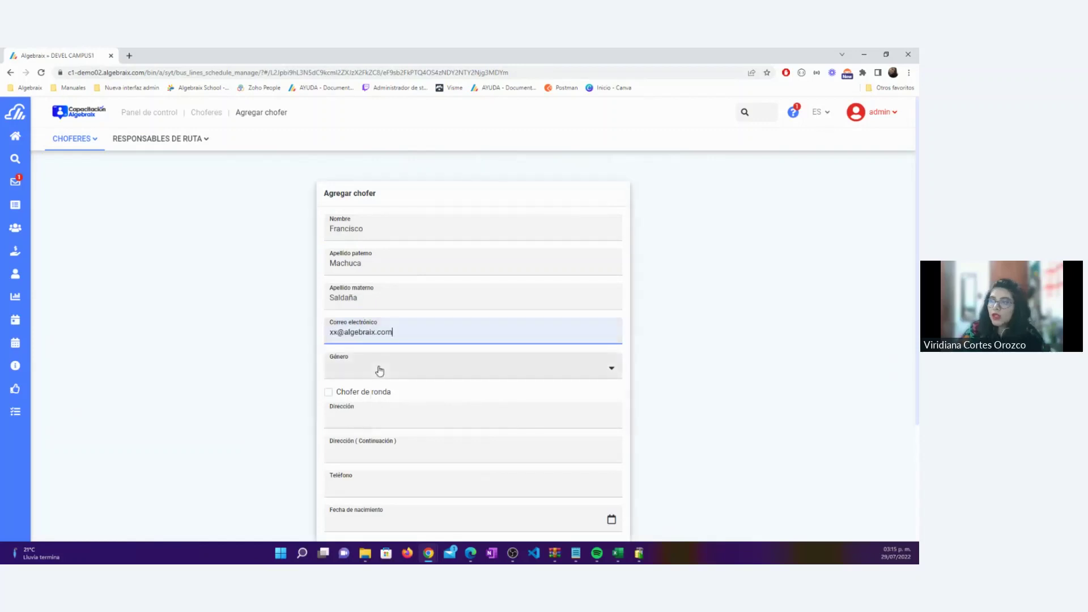
{"action": "left_click", "coordinate": [381, 369]}
{"action": "left_click", "coordinate": [380, 395]}
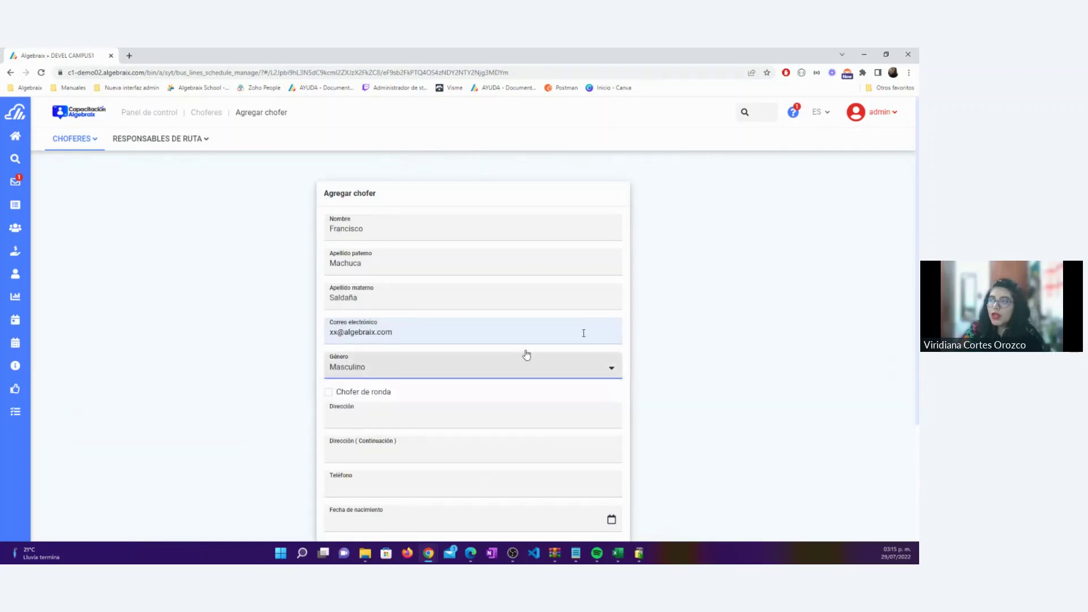
Enter the driver's street address and phone number
{"action": "scroll", "coordinate": [402, 322], "scroll_direction": "down", "scroll_amount": 2}
{"action": "left_click", "coordinate": [402, 323]}
{"action": "scroll", "coordinate": [402, 322], "scroll_direction": "down", "scroll_amount": 1}
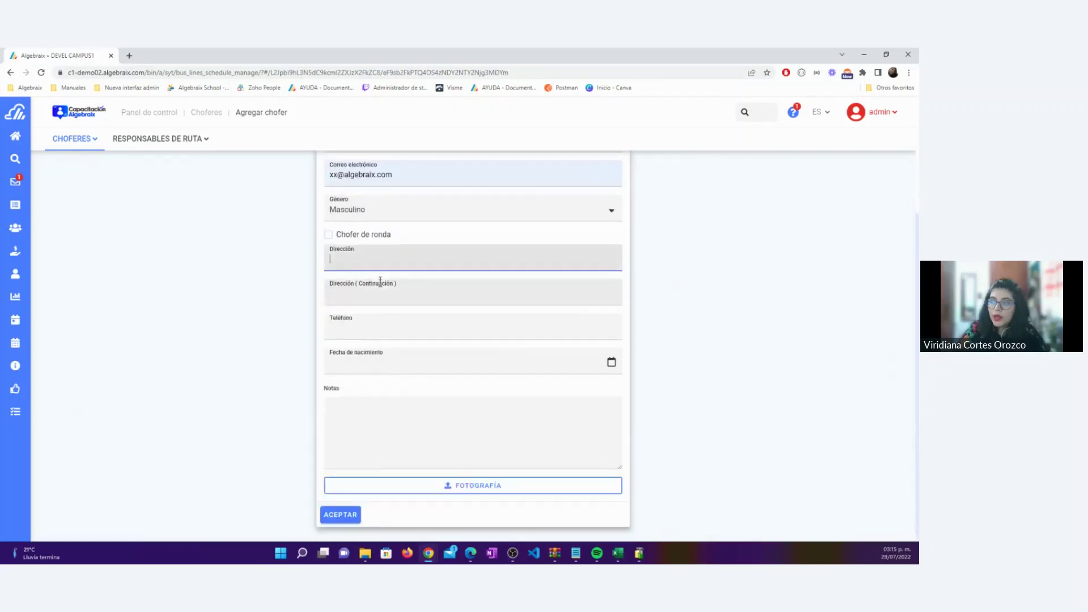
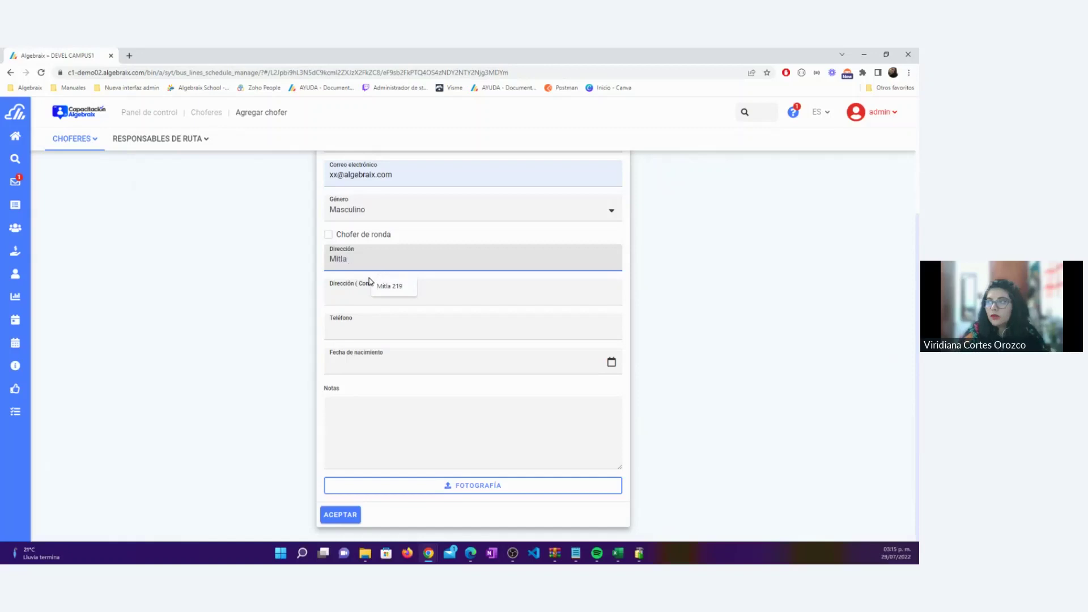
{"action": "left_click", "coordinate": [369, 281]}
{"action": "left_click", "coordinate": [378, 333]}
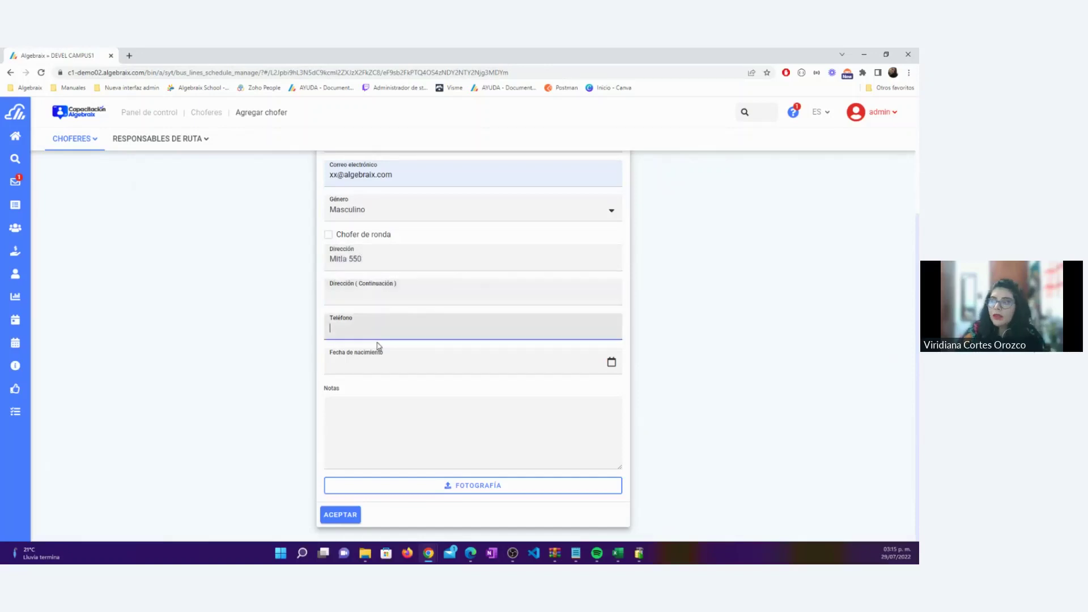
{"action": "type", "text": "522147895"}
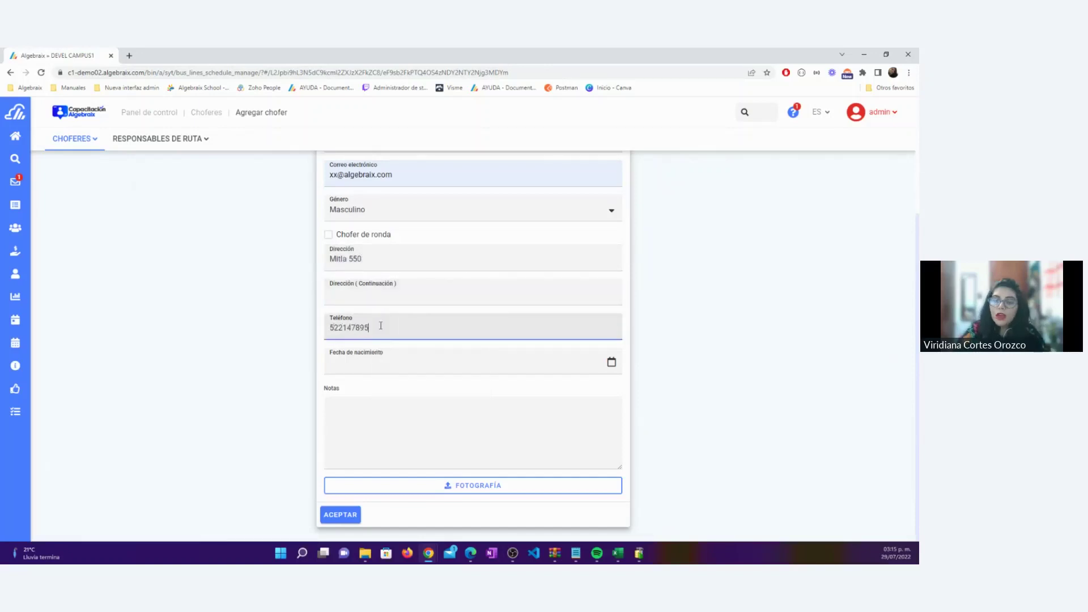
{"action": "key", "text": "Tab"}
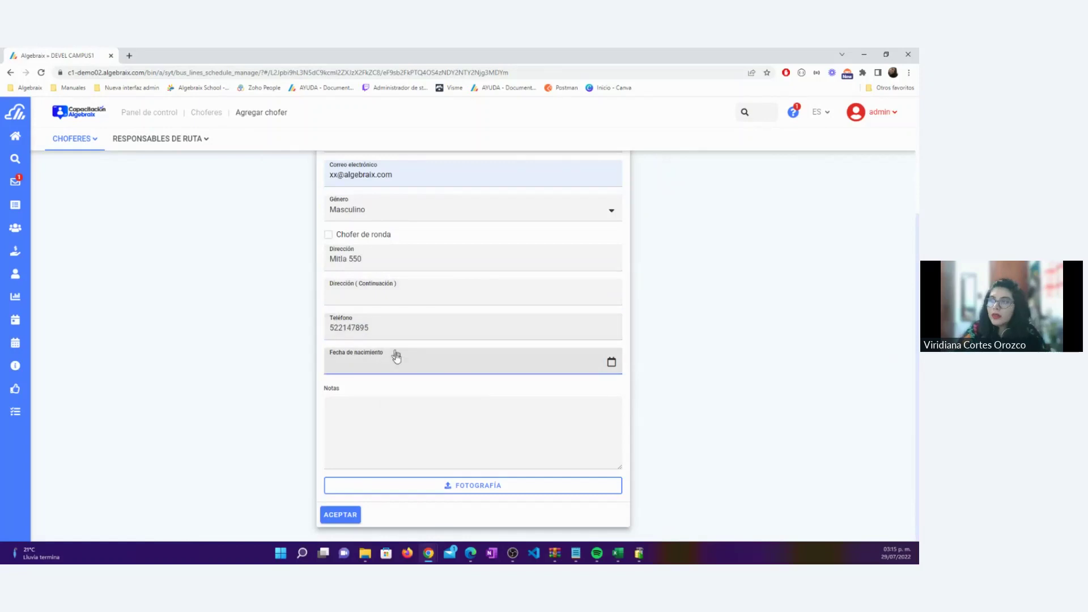
Set the birth date to 25/08/1989 using the calendar's decade, year and month views
{"action": "left_click", "coordinate": [405, 362]}
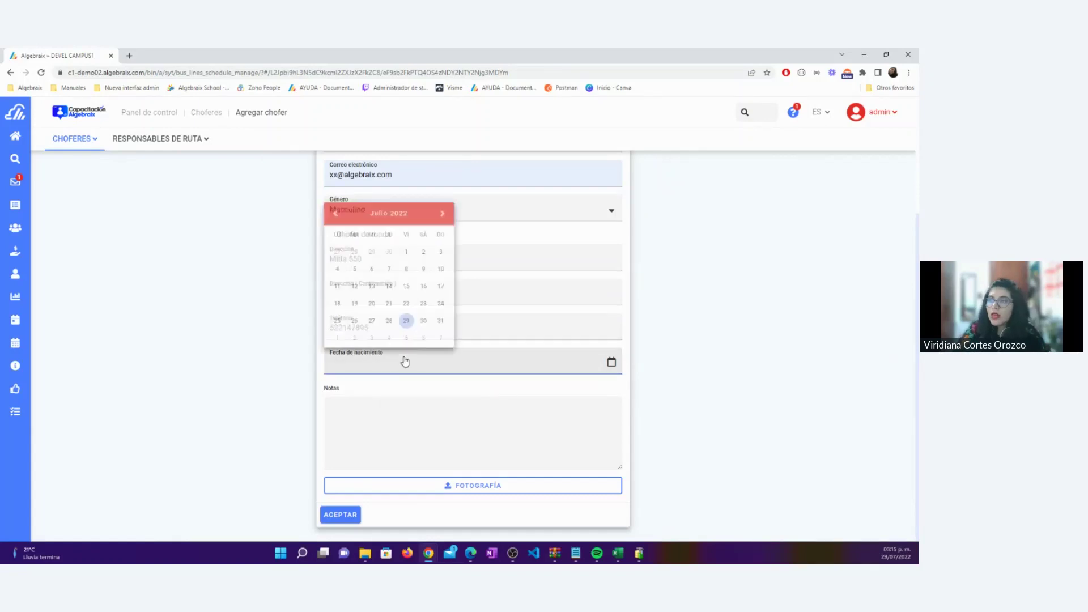
{"action": "left_click", "coordinate": [396, 208]}
{"action": "left_click", "coordinate": [390, 256]}
{"action": "left_click", "coordinate": [390, 256]}
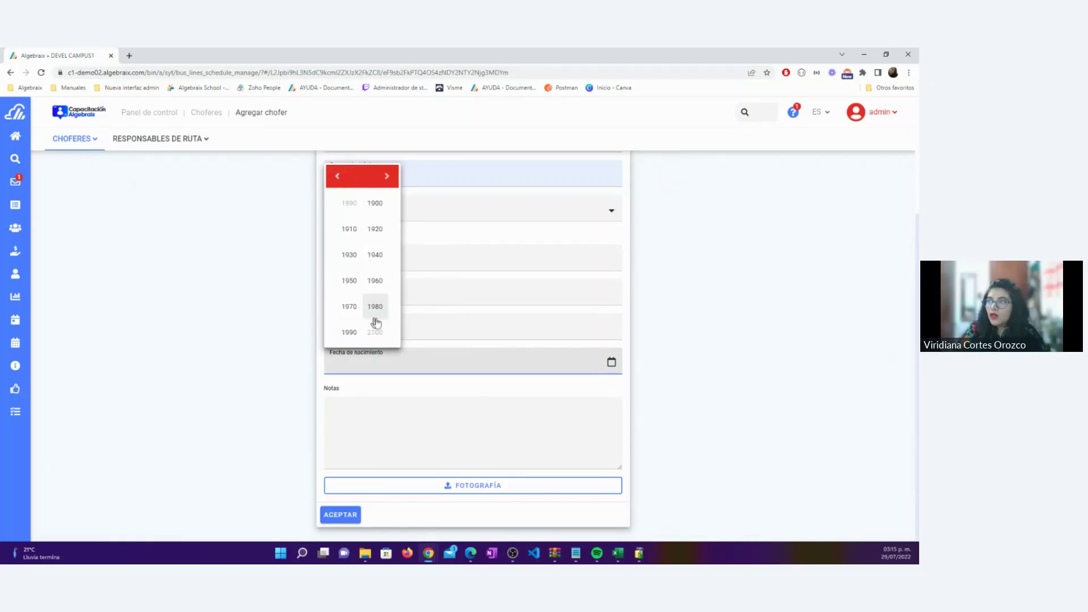
{"action": "left_click", "coordinate": [374, 306]}
{"action": "left_click", "coordinate": [393, 340]}
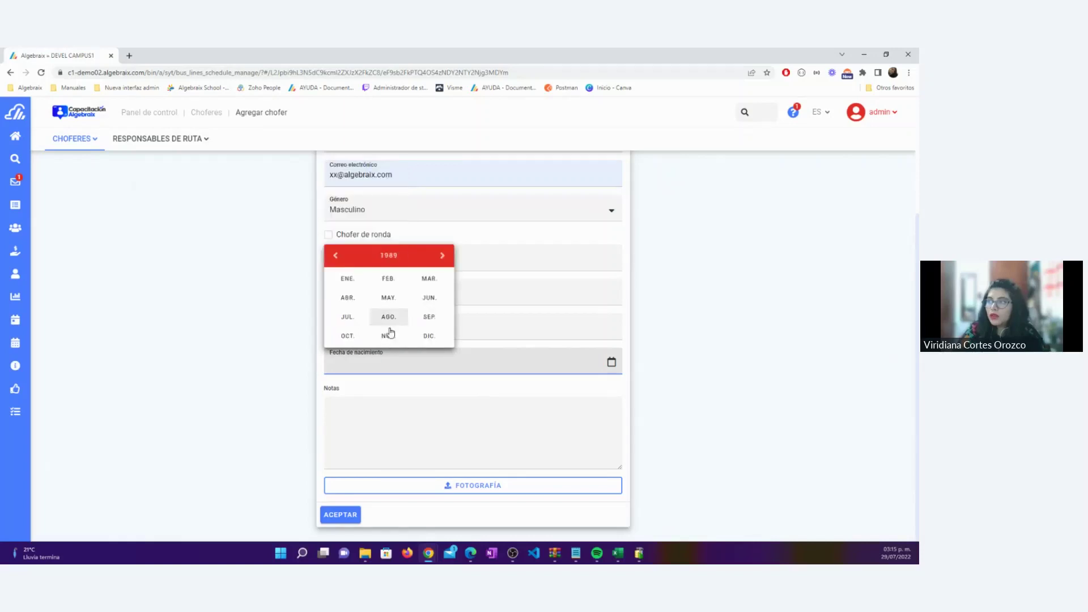
{"action": "left_click", "coordinate": [388, 317]}
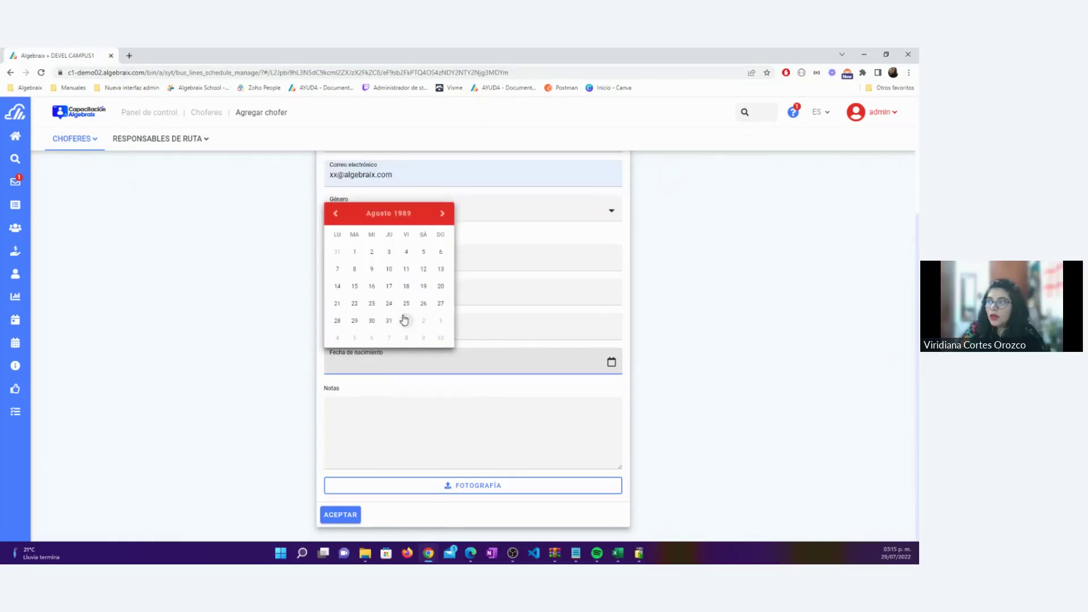
{"action": "left_click", "coordinate": [429, 375]}
Review the completed form and save the new driver
{"action": "left_click", "coordinate": [397, 420]}
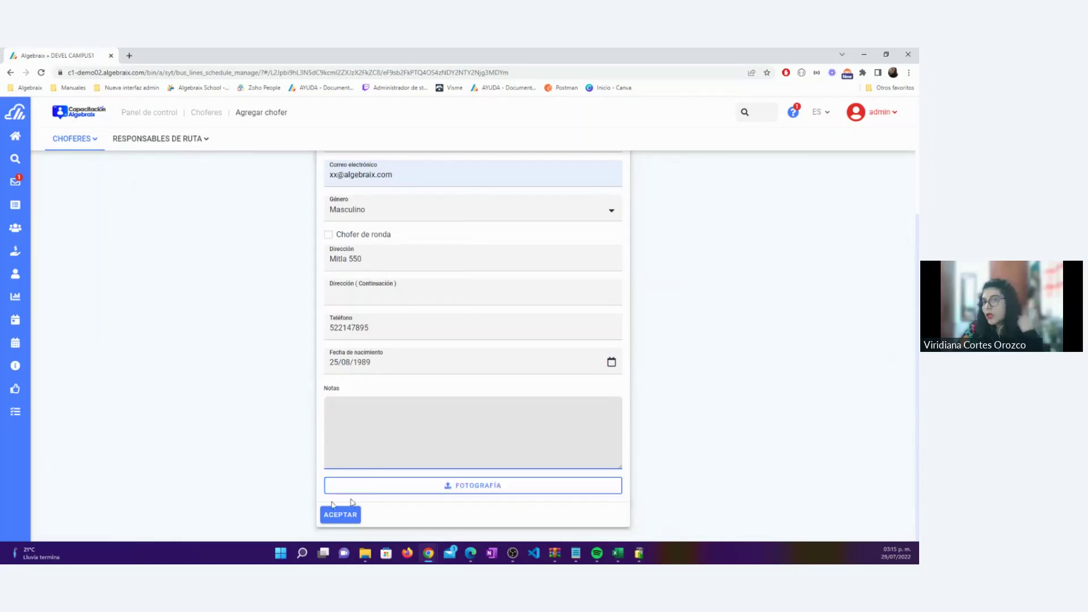
{"action": "scroll", "coordinate": [398, 233], "scroll_direction": "up", "scroll_amount": 3}
{"action": "double_click", "coordinate": [398, 232]}
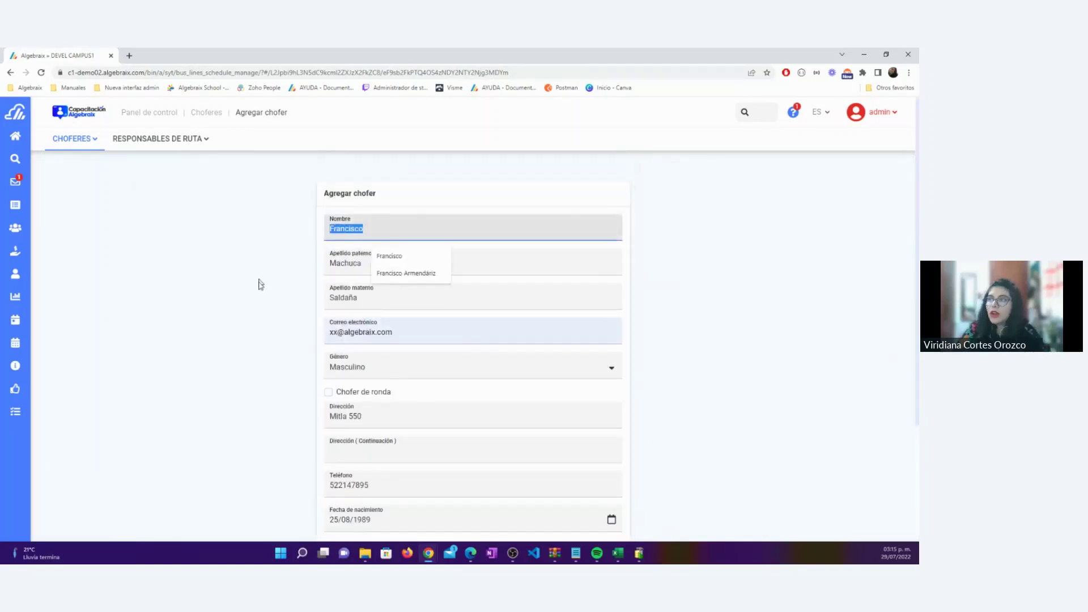
{"action": "scroll", "coordinate": [275, 304], "scroll_direction": "down", "scroll_amount": 2}
{"action": "scroll", "coordinate": [275, 306], "scroll_direction": "down", "scroll_amount": 1}
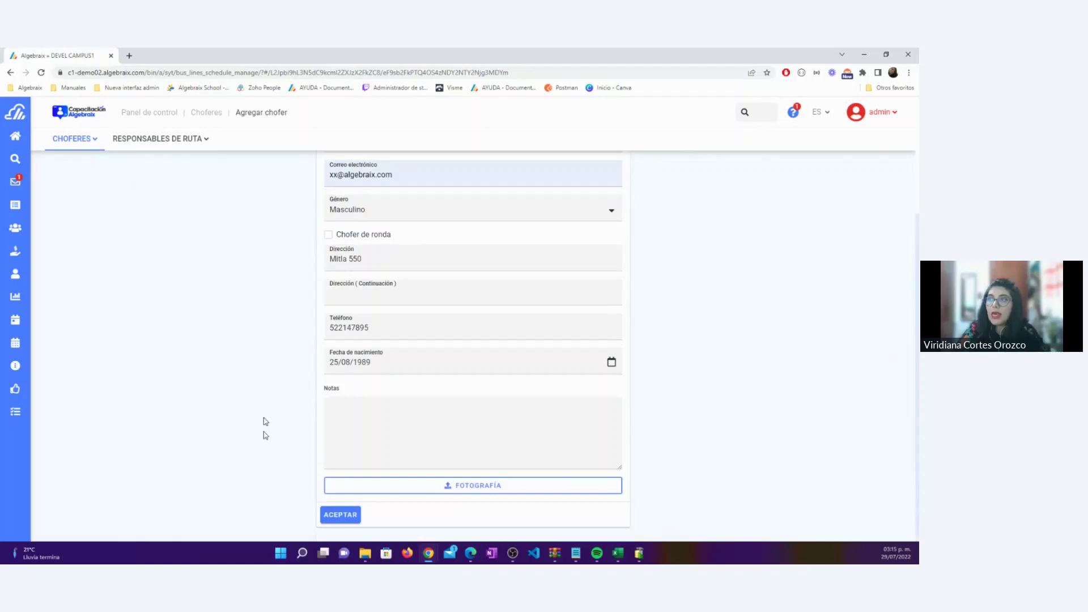
{"action": "left_click", "coordinate": [324, 514]}
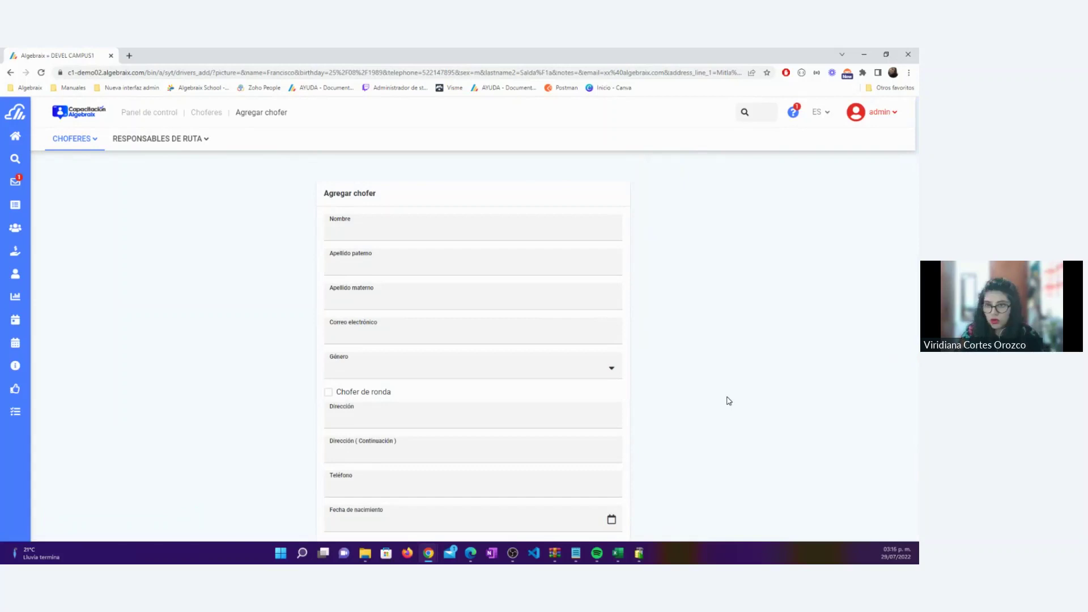
Enter the second driver's first name and both surnames
{"action": "left_click", "coordinate": [437, 238]}
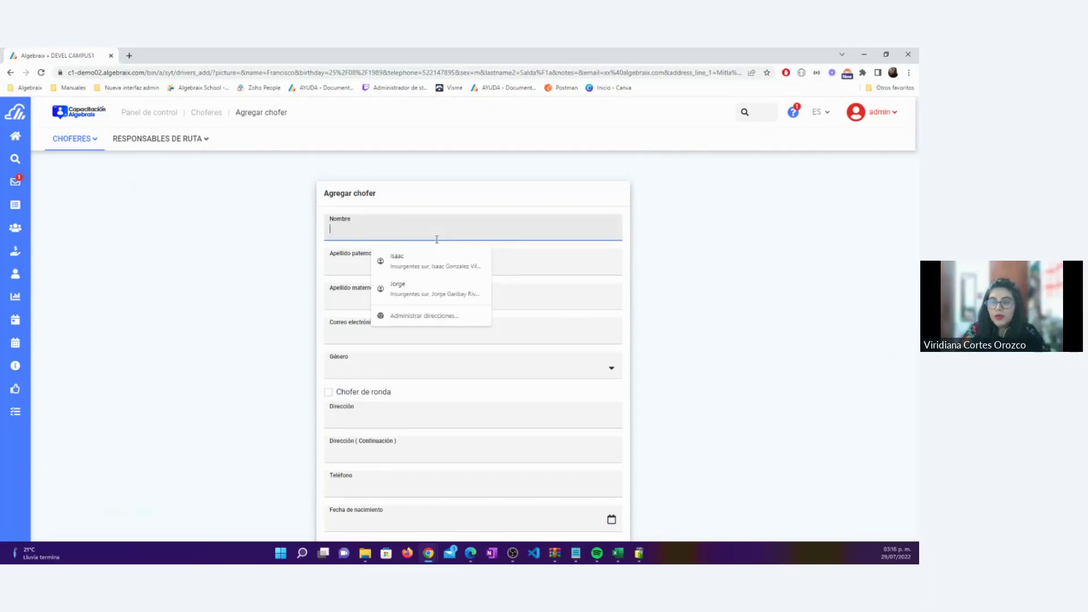
{"action": "key", "text": "Tab"}
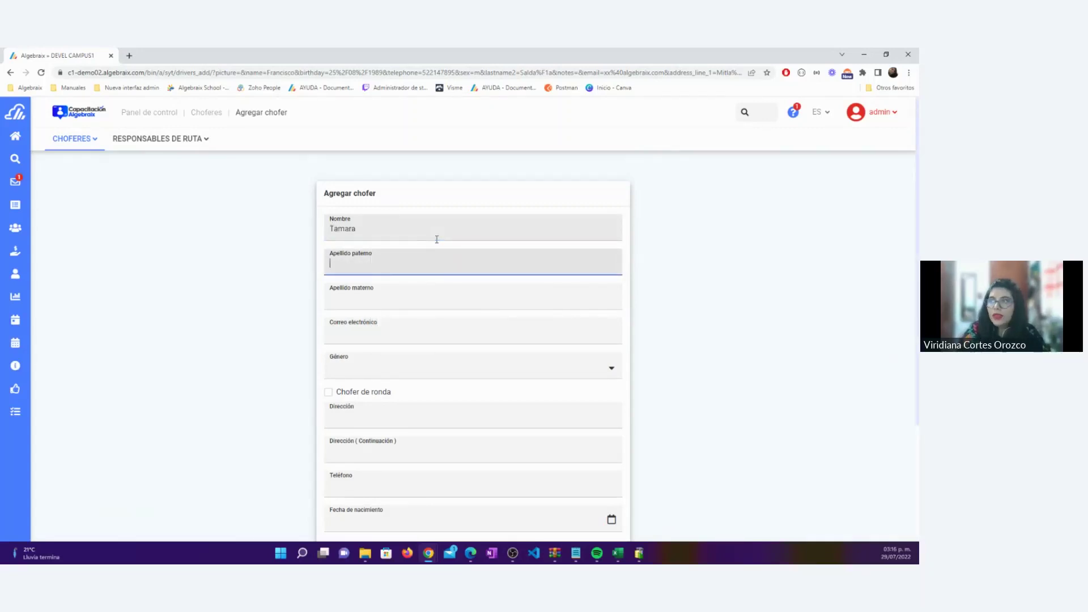
{"action": "key", "text": "Tab"}
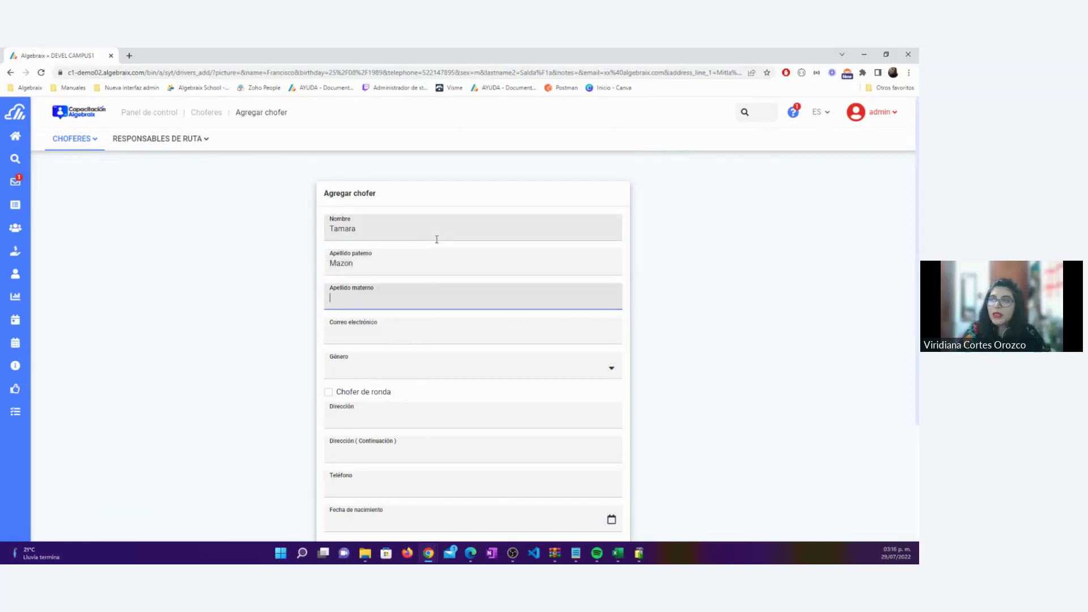
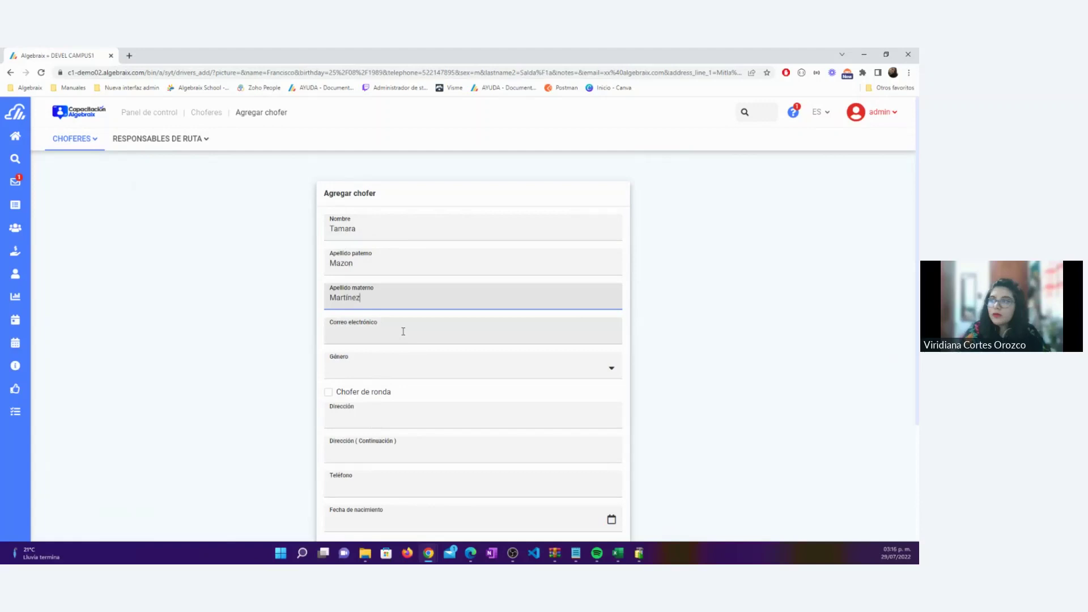
Accept the suggested e-mail, set gender to Femenino, and autofill address and phone
{"action": "left_click", "coordinate": [402, 331]}
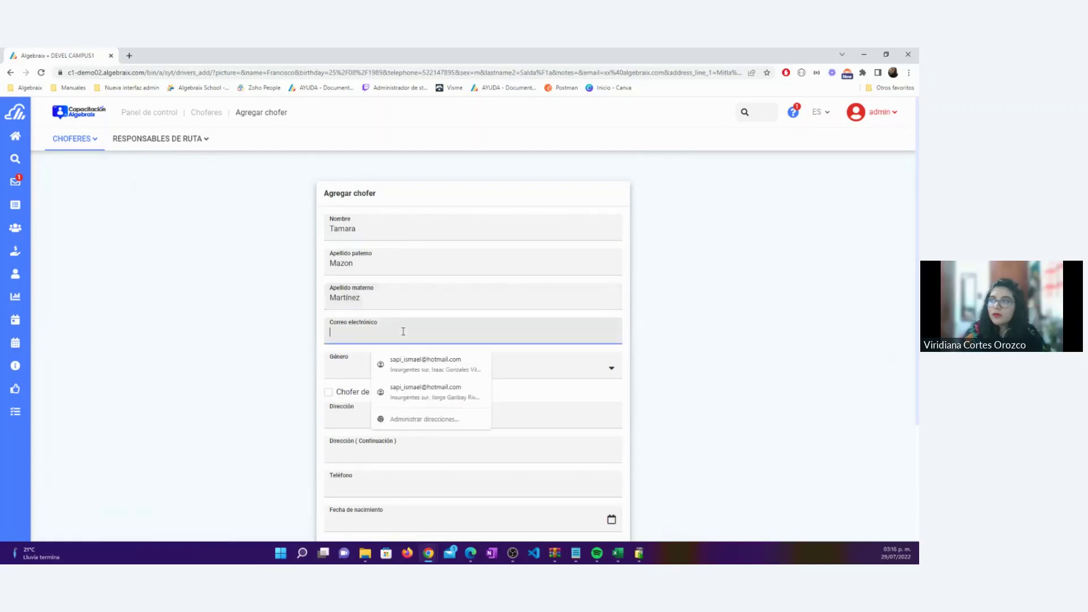
{"action": "type", "text": "xx@algebraix.com"}
{"action": "left_click", "coordinate": [408, 363]}
{"action": "left_click", "coordinate": [397, 369]}
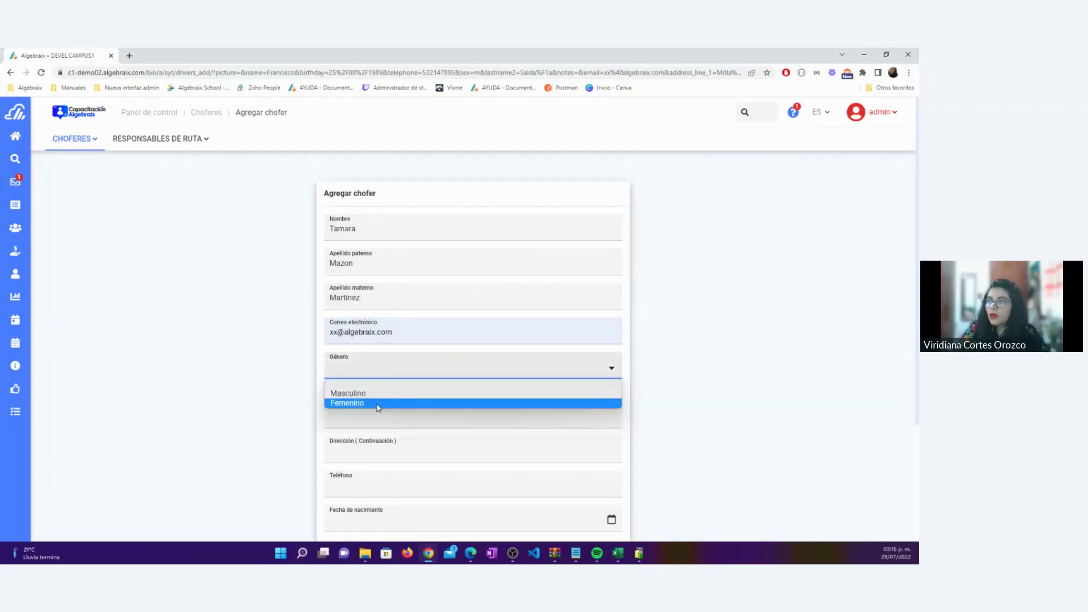
{"action": "left_click", "coordinate": [376, 403]}
{"action": "left_click", "coordinate": [523, 405]}
{"action": "scroll", "coordinate": [407, 283], "scroll_direction": "down", "scroll_amount": 3}
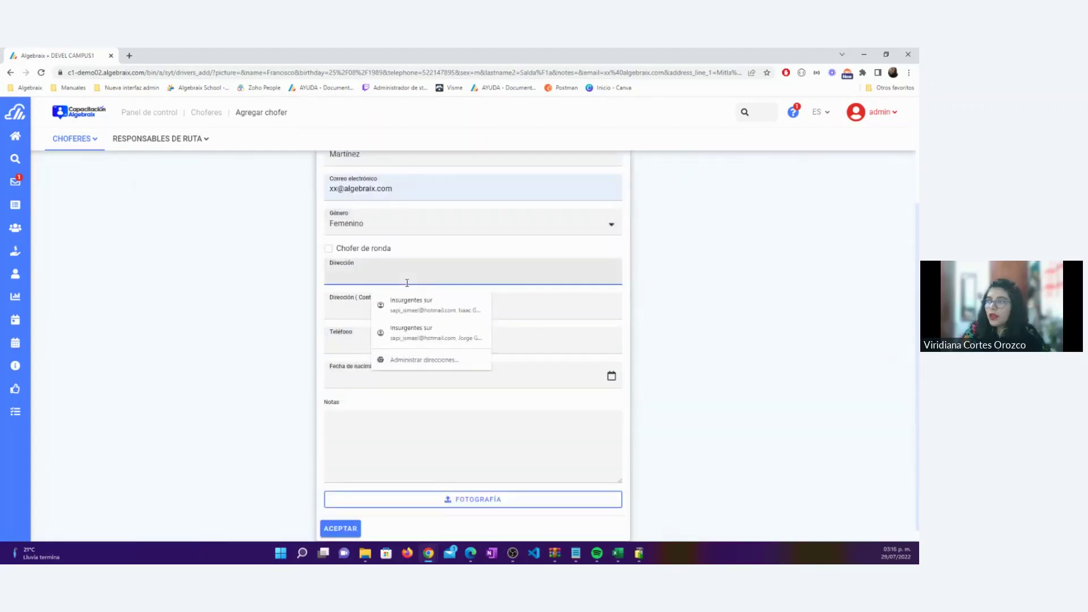
{"action": "left_click", "coordinate": [433, 305]}
Set the birth date to 16/09/1999 and save the second driver
{"action": "scroll", "coordinate": [450, 315], "scroll_direction": "up", "scroll_amount": 2}
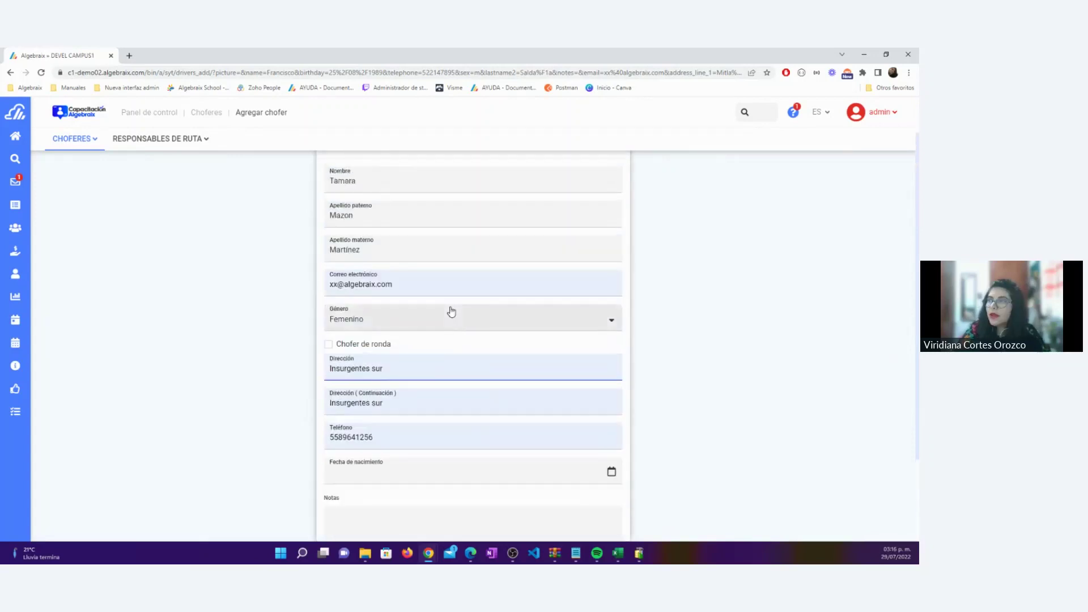
{"action": "scroll", "coordinate": [449, 311], "scroll_direction": "down", "scroll_amount": 2}
{"action": "left_click", "coordinate": [385, 364]}
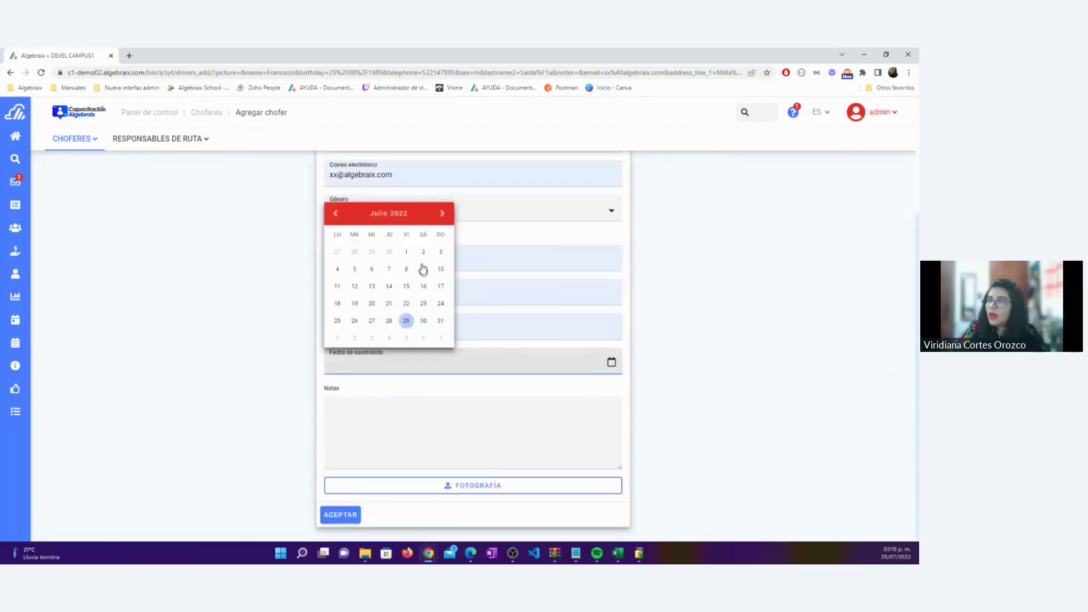
{"action": "left_click", "coordinate": [376, 213]}
{"action": "left_click", "coordinate": [388, 255]}
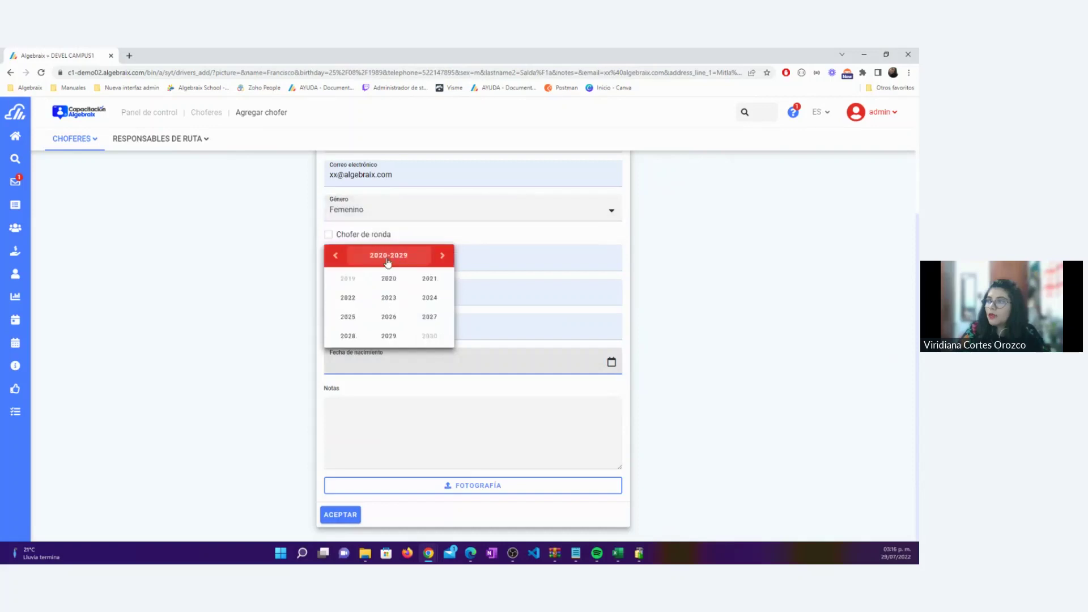
{"action": "left_click", "coordinate": [388, 255]}
{"action": "left_click", "coordinate": [374, 202]}
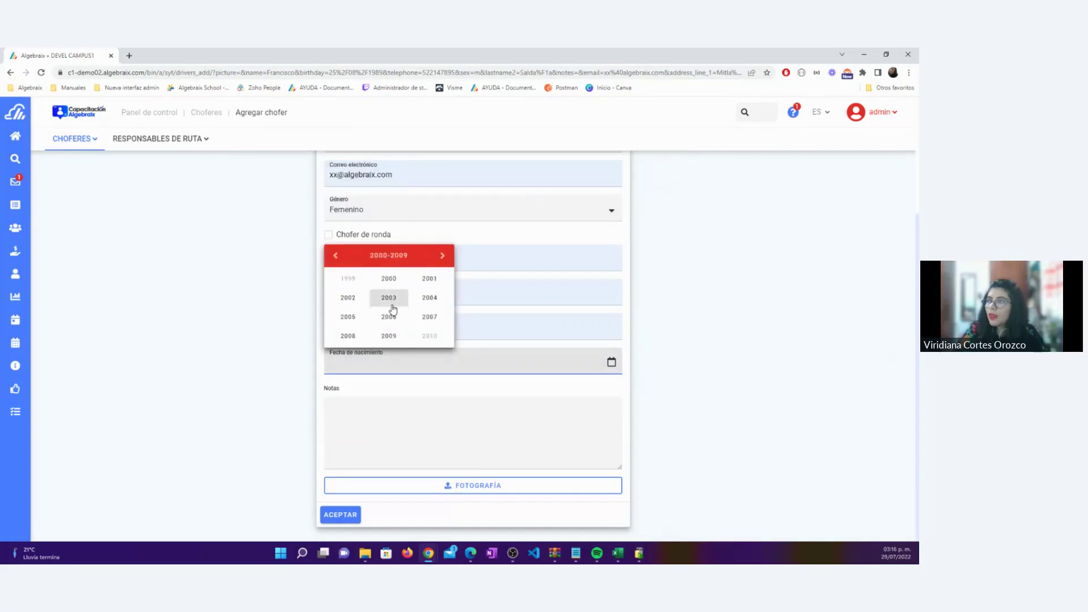
{"action": "left_click", "coordinate": [348, 278]}
{"action": "left_click", "coordinate": [430, 317]}
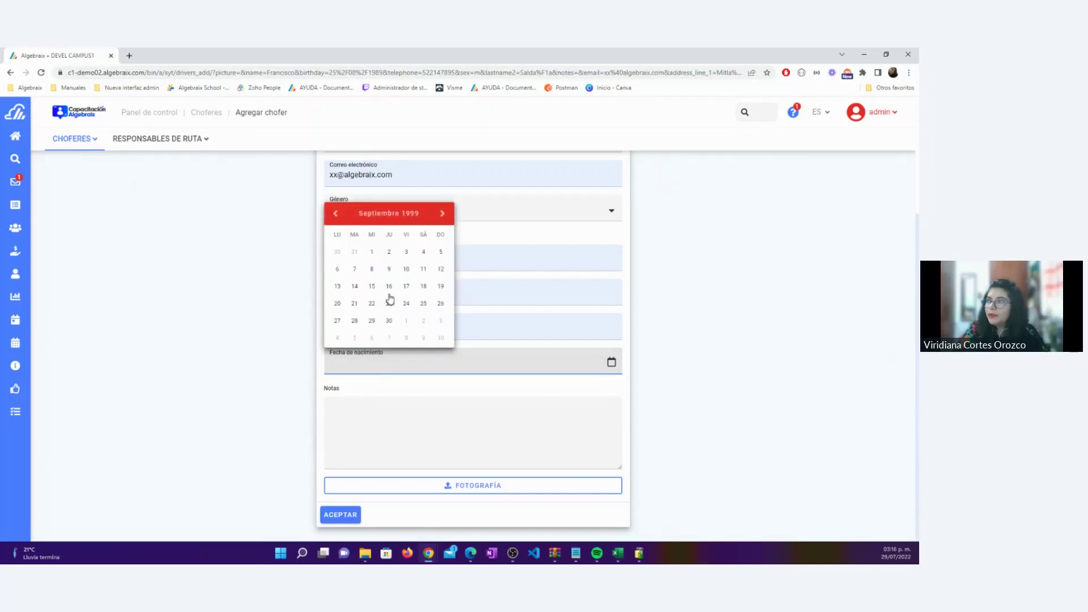
{"action": "left_click", "coordinate": [385, 414]}
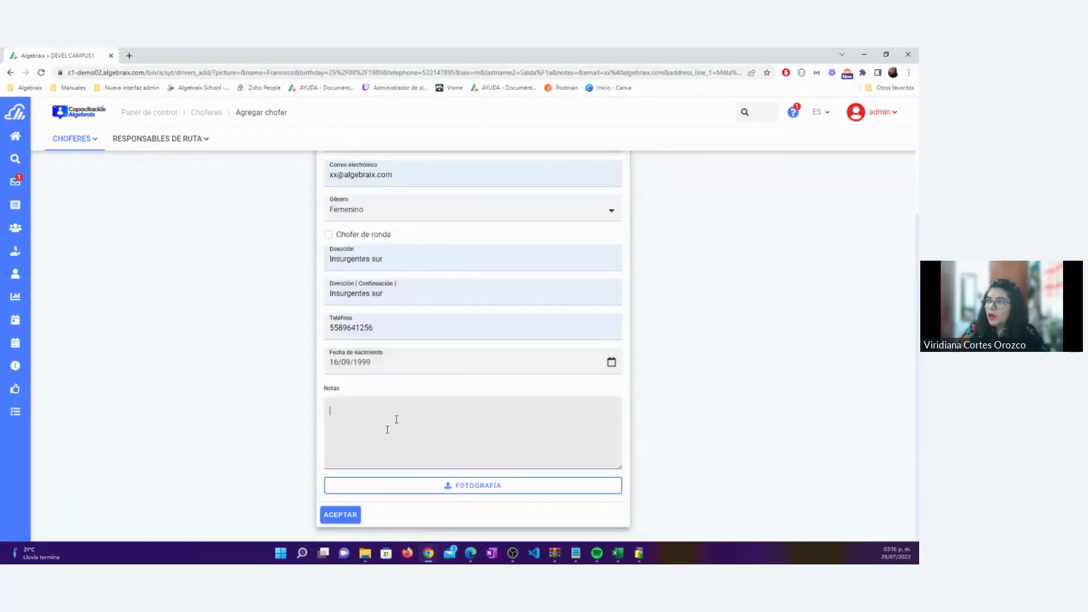
{"action": "left_click", "coordinate": [347, 517]}
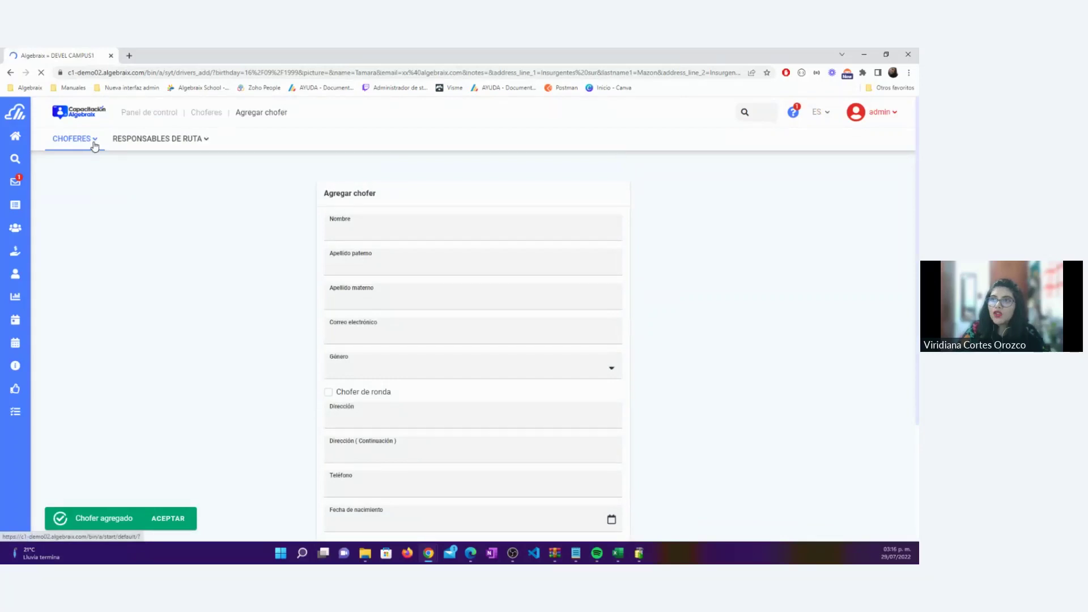
Show the Choferes list with both new drivers, then open the Responsables de ruta options
{"action": "left_click", "coordinate": [93, 141]}
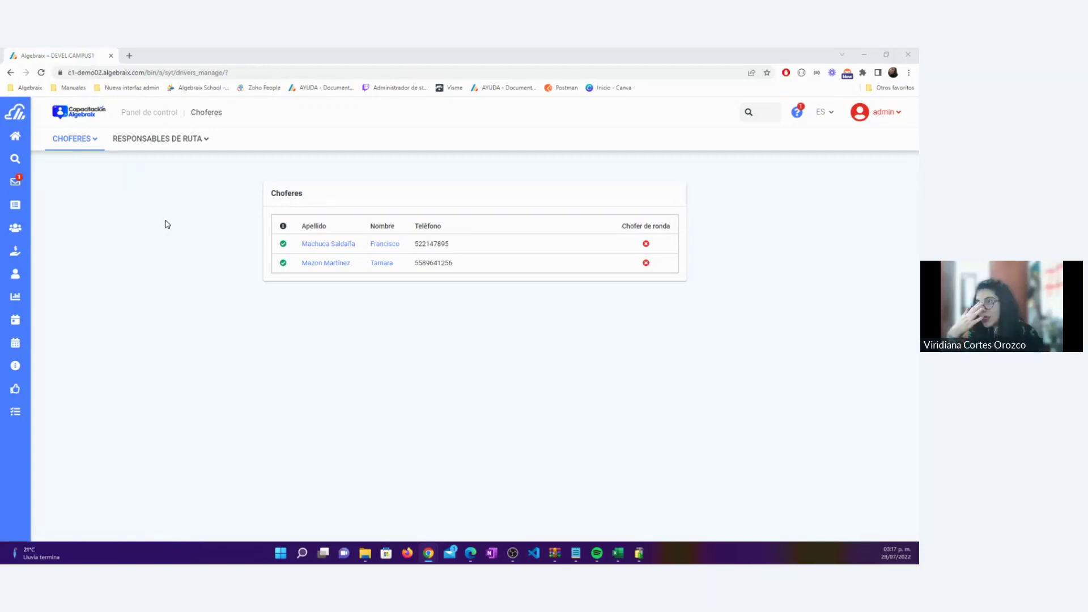
{"action": "left_click", "coordinate": [201, 145]}
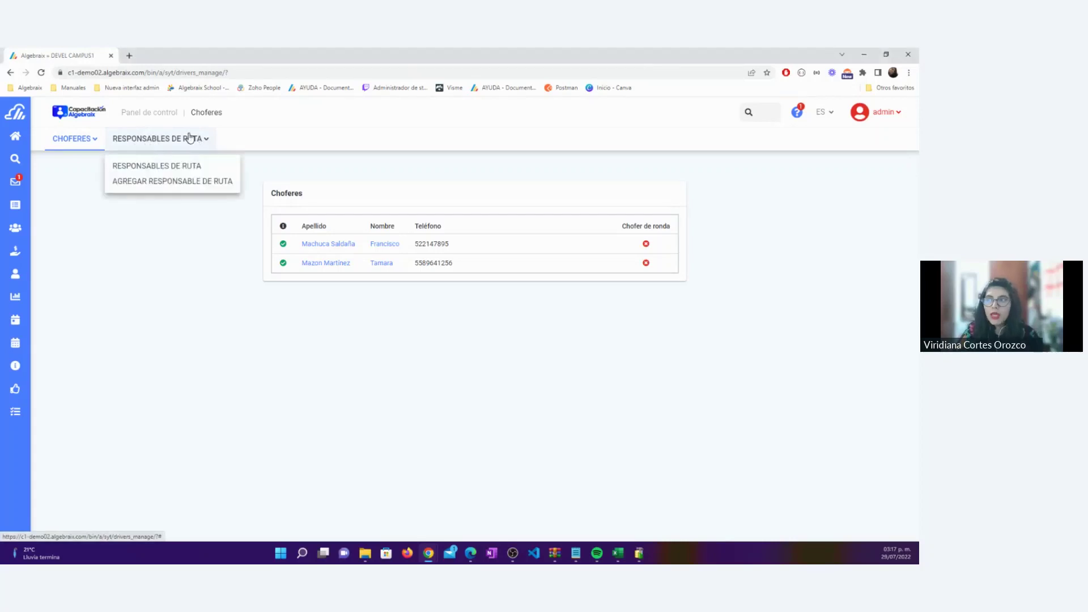
Open Agregar responsable de ruta and enter the manager's first name and paternal surname
{"action": "left_click", "coordinate": [147, 184]}
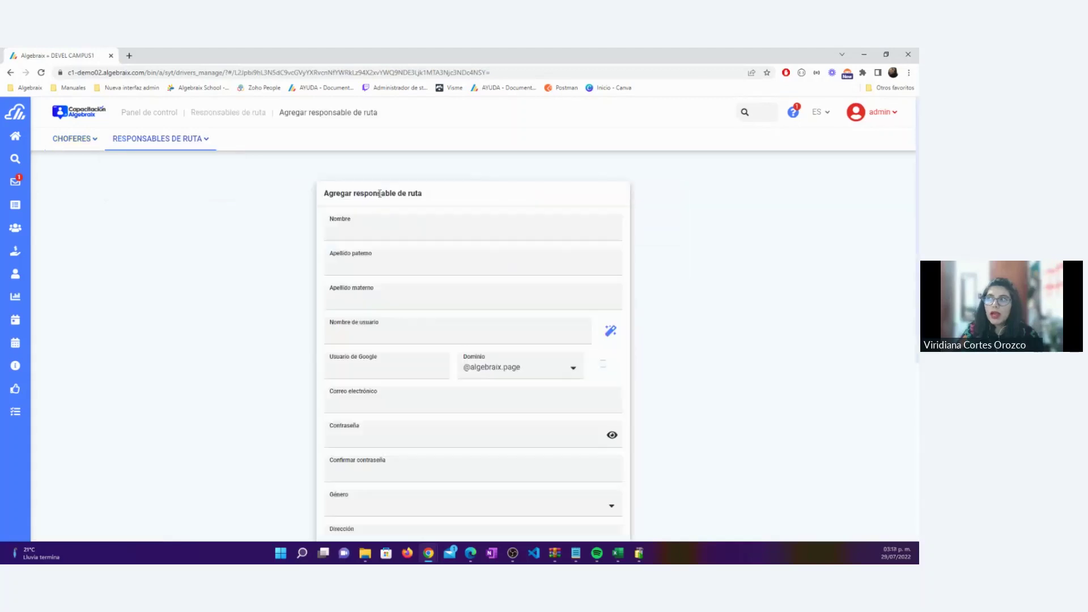
{"action": "left_click", "coordinate": [345, 229]}
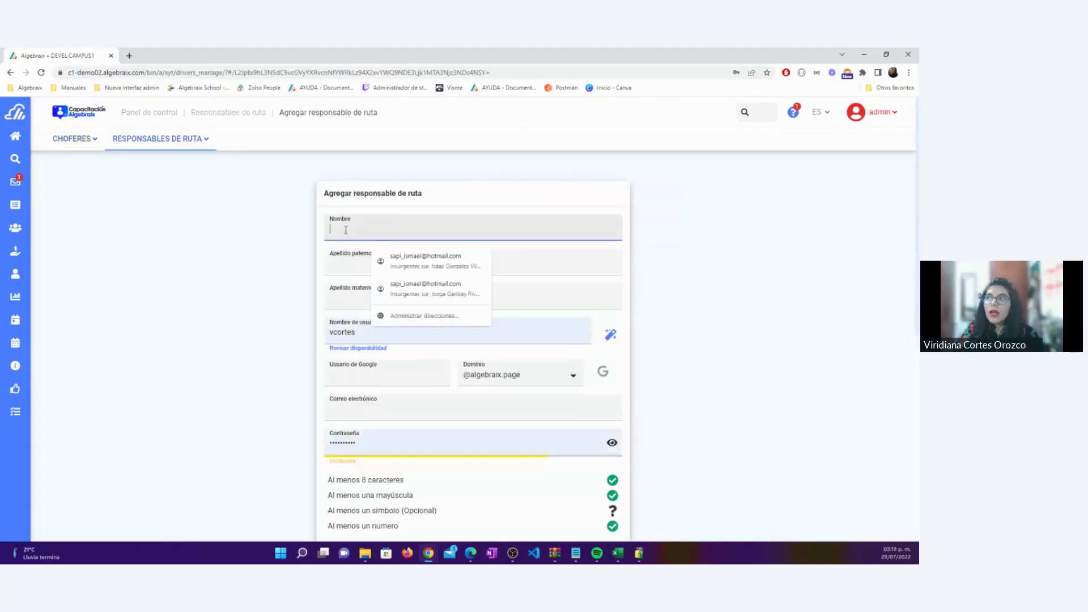
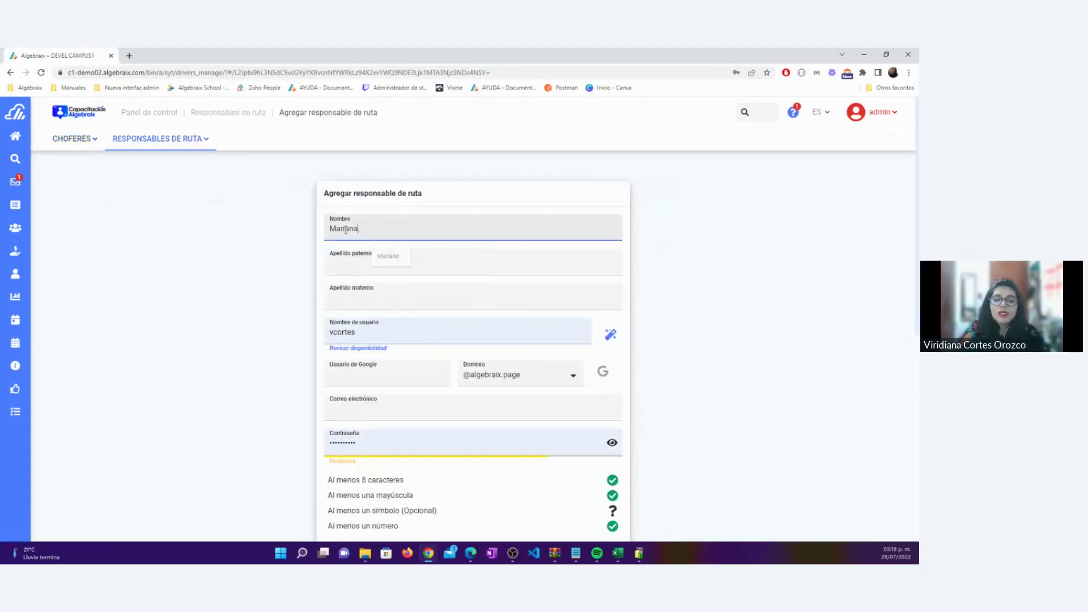
{"action": "key", "text": "Tab"}
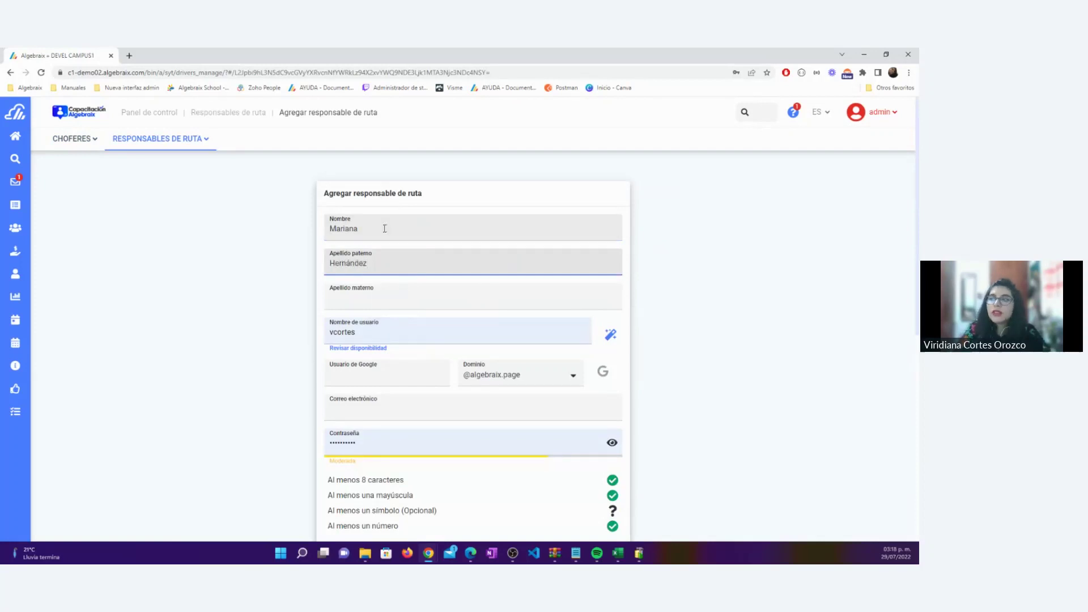
Select and check the prefilled username and password fields
{"action": "left_click_drag", "start_coordinate": [381, 226], "coordinate": [313, 230]}
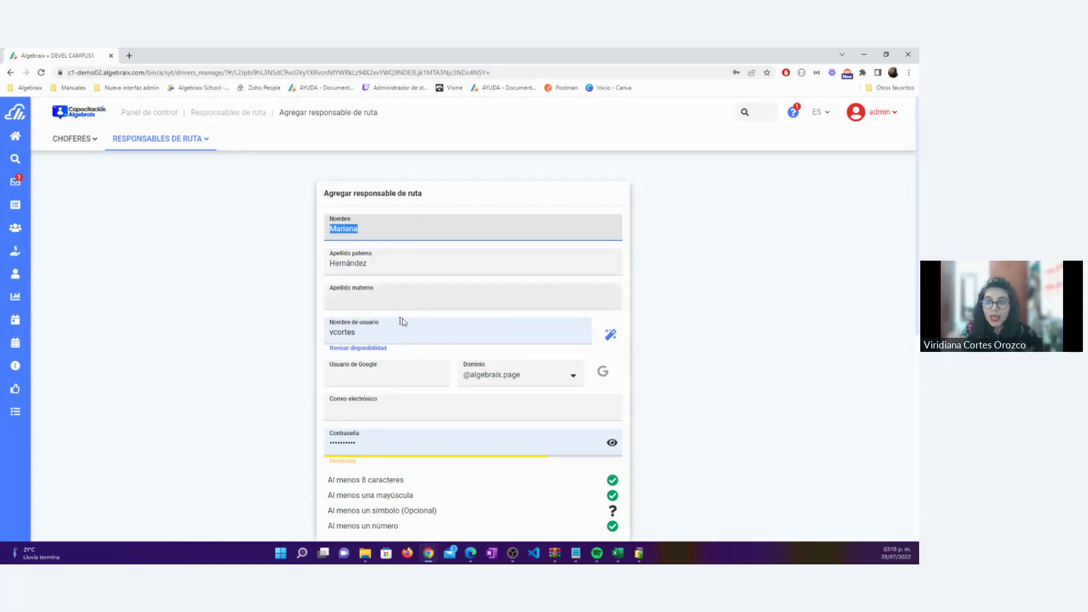
{"action": "left_click", "coordinate": [349, 337]}
{"action": "double_click", "coordinate": [348, 337]}
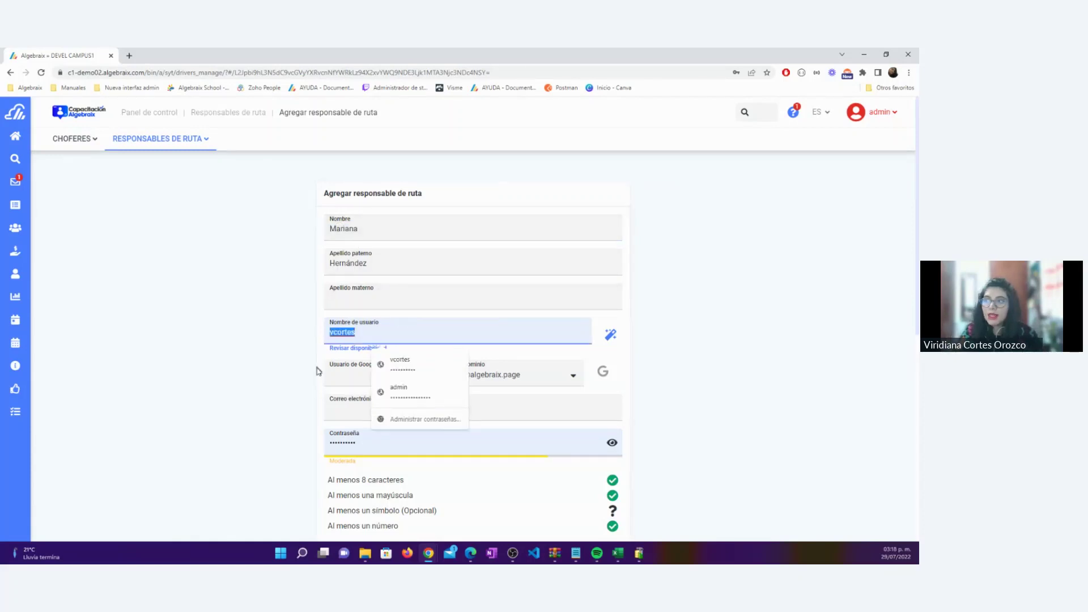
{"action": "double_click", "coordinate": [364, 444]}
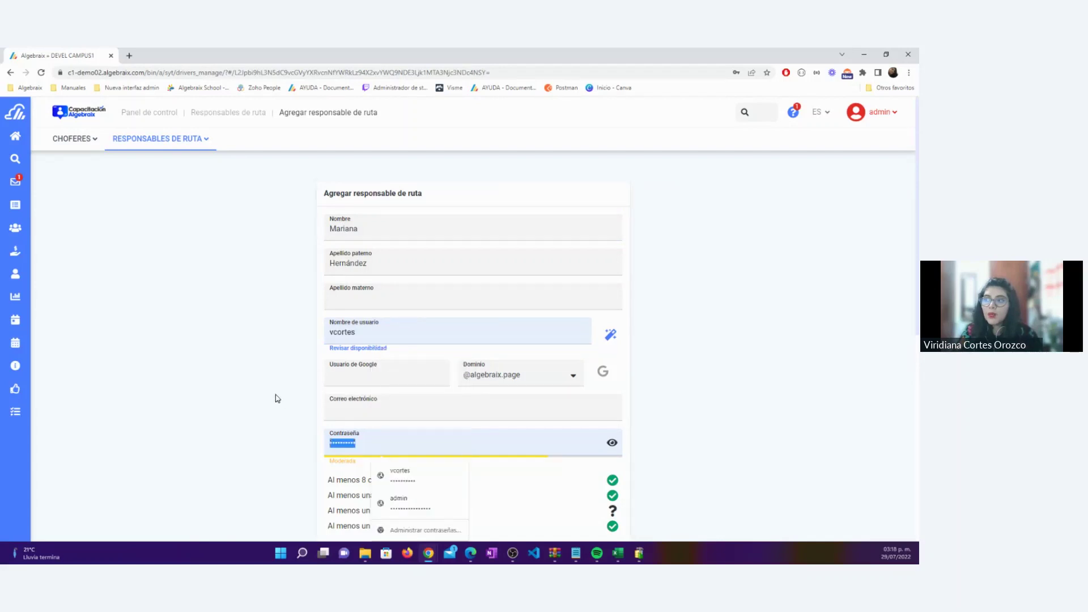
{"action": "left_click", "coordinate": [277, 397]}
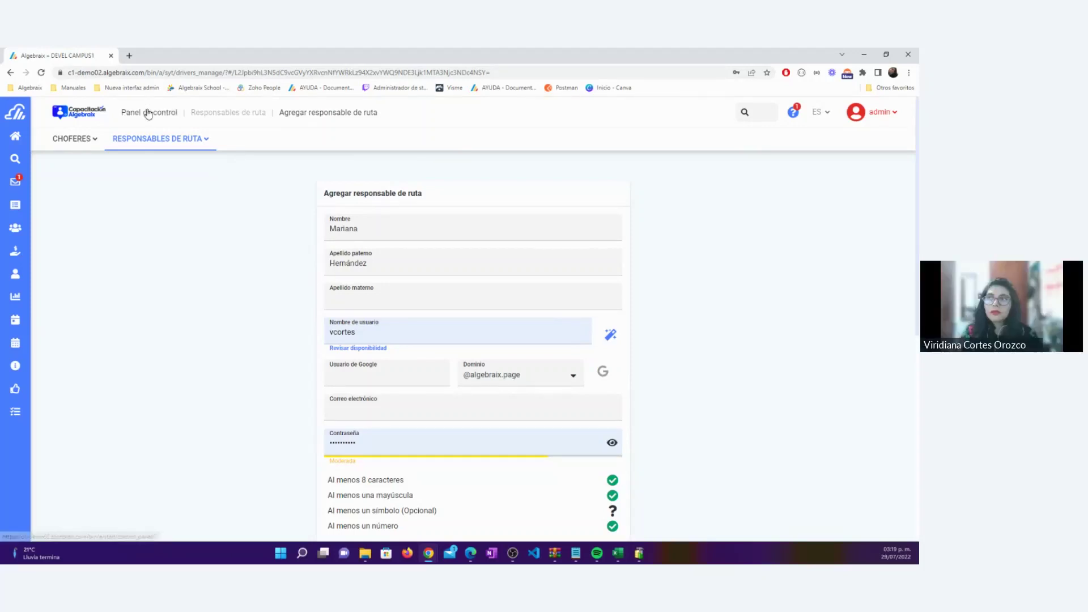
Go via Panel de control > Salidas y transportes > Encargados back to Agregar responsable de ruta
{"action": "key", "text": "Return"}
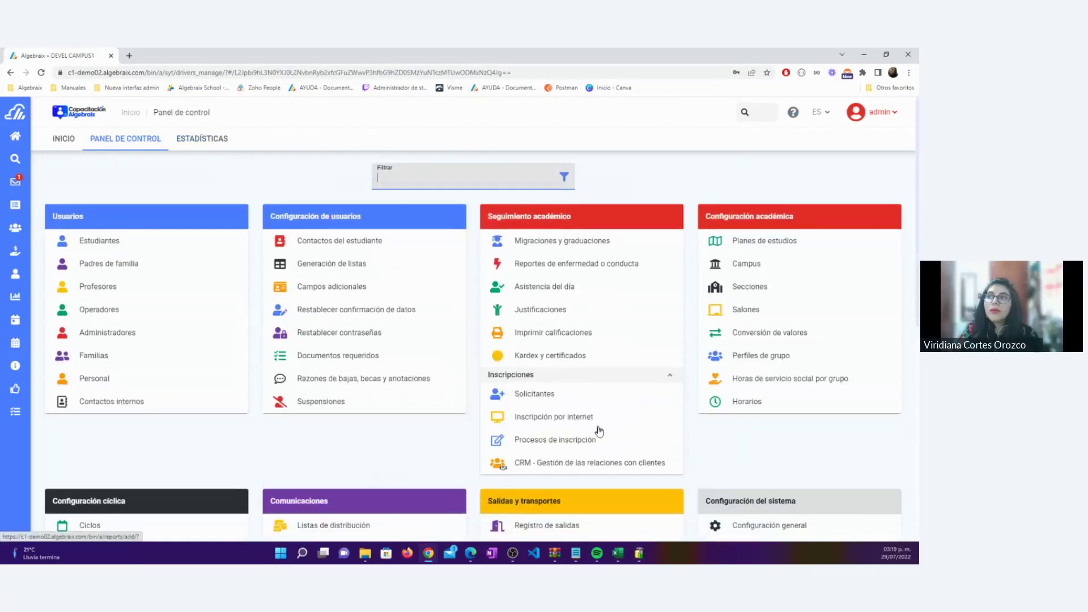
{"action": "scroll", "coordinate": [598, 445], "scroll_direction": "down", "scroll_amount": 5}
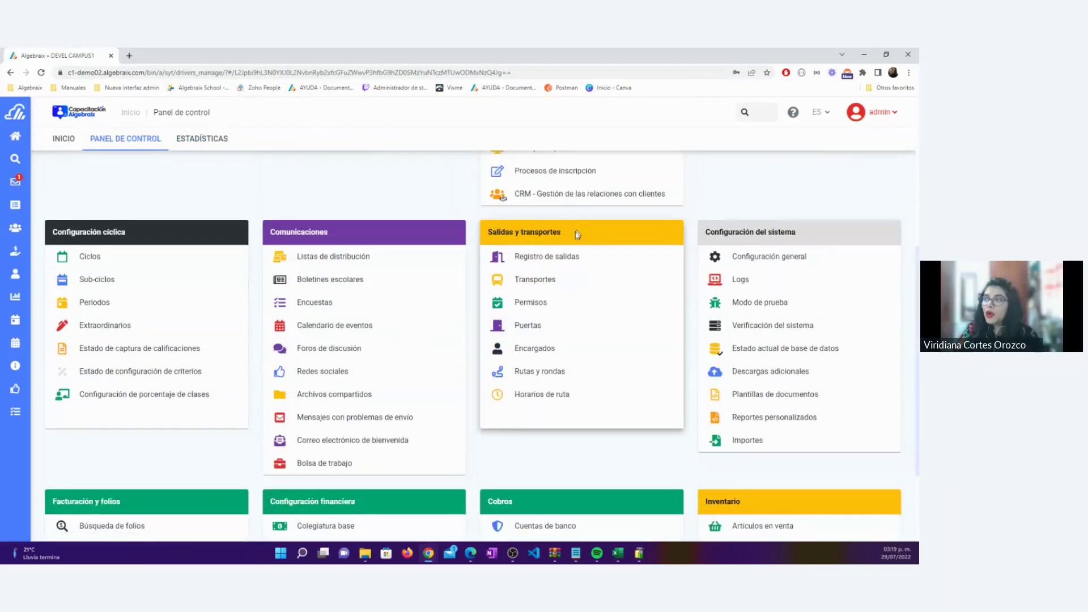
{"action": "left_click_drag", "start_coordinate": [576, 232], "coordinate": [486, 239]}
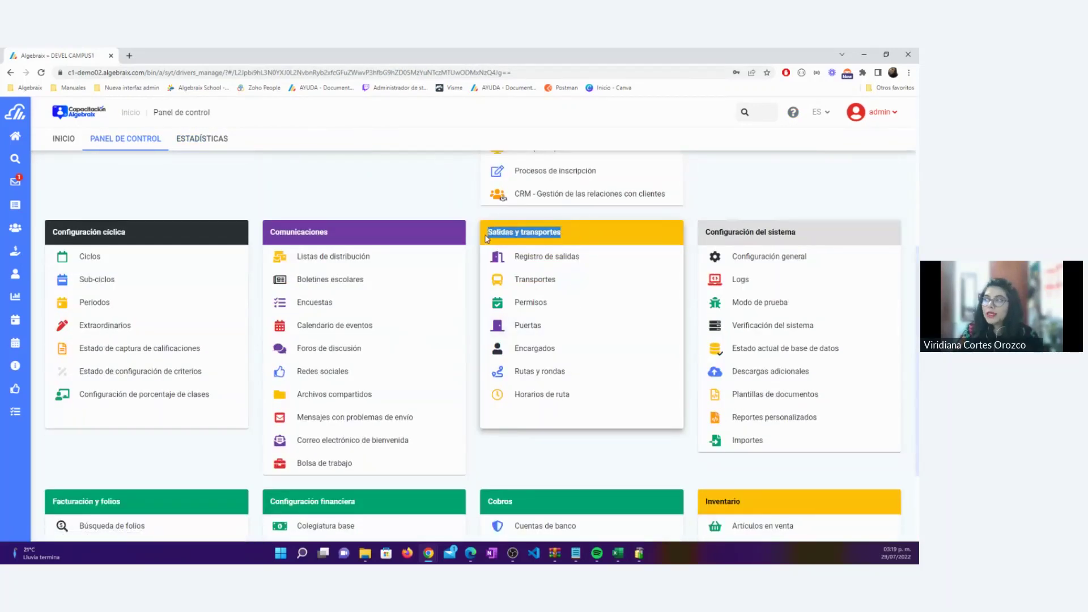
{"action": "left_click", "coordinate": [539, 351]}
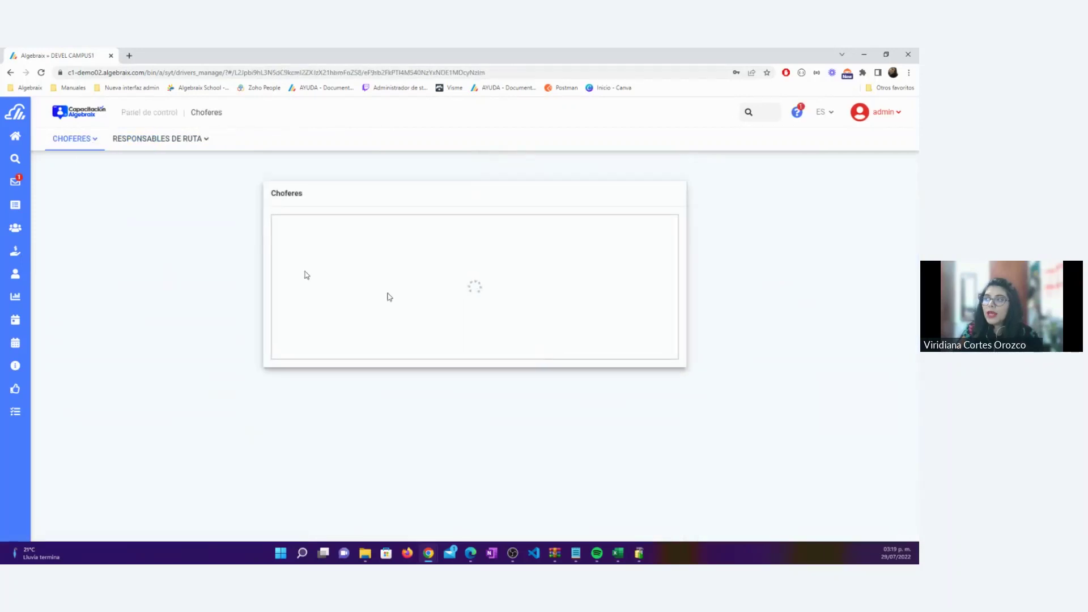
{"action": "left_click", "coordinate": [83, 145]}
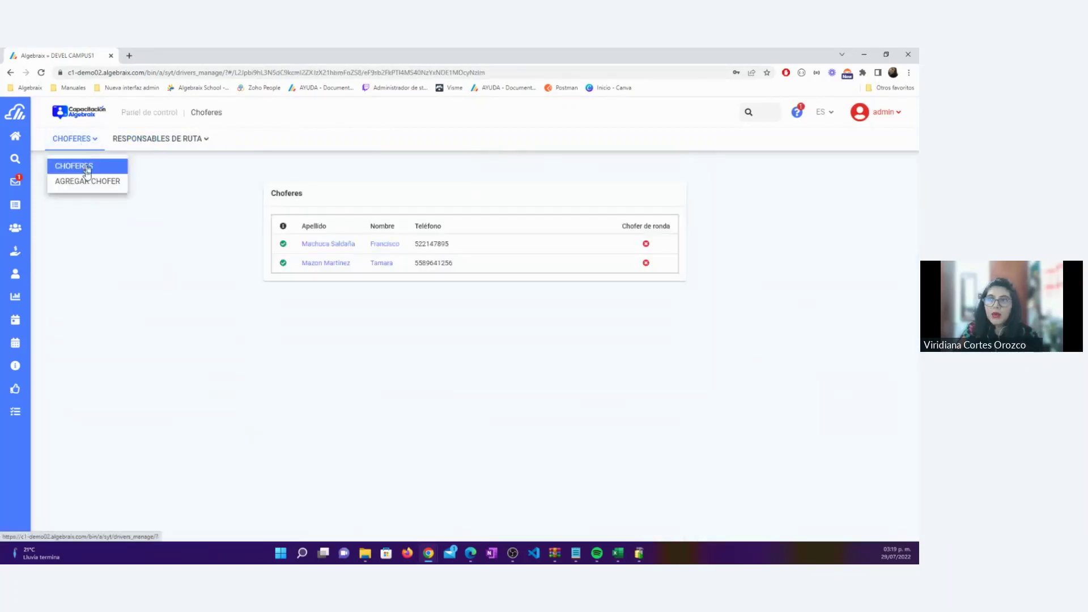
{"action": "left_click", "coordinate": [190, 140]}
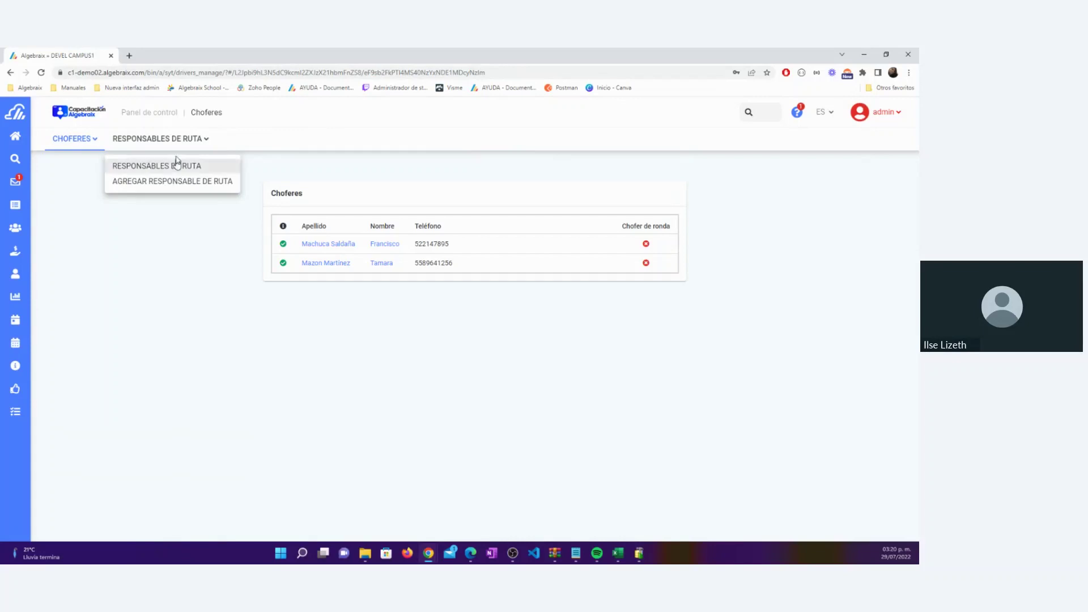
{"action": "left_click", "coordinate": [172, 180]}
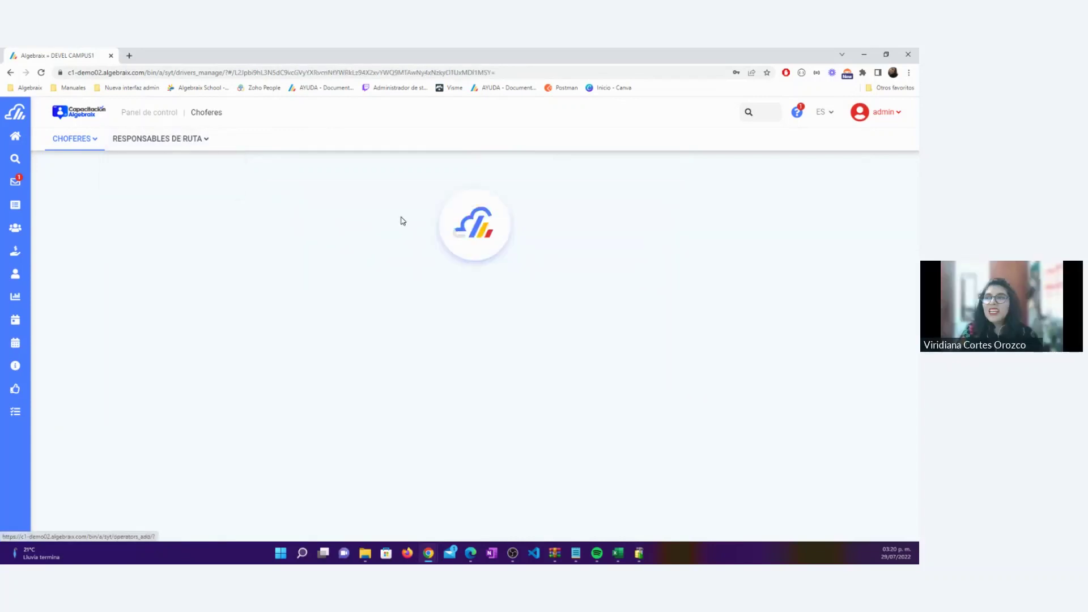
Enter the route manager's first name and paternal surname, fixing surname typos
{"action": "left_click", "coordinate": [411, 227]}
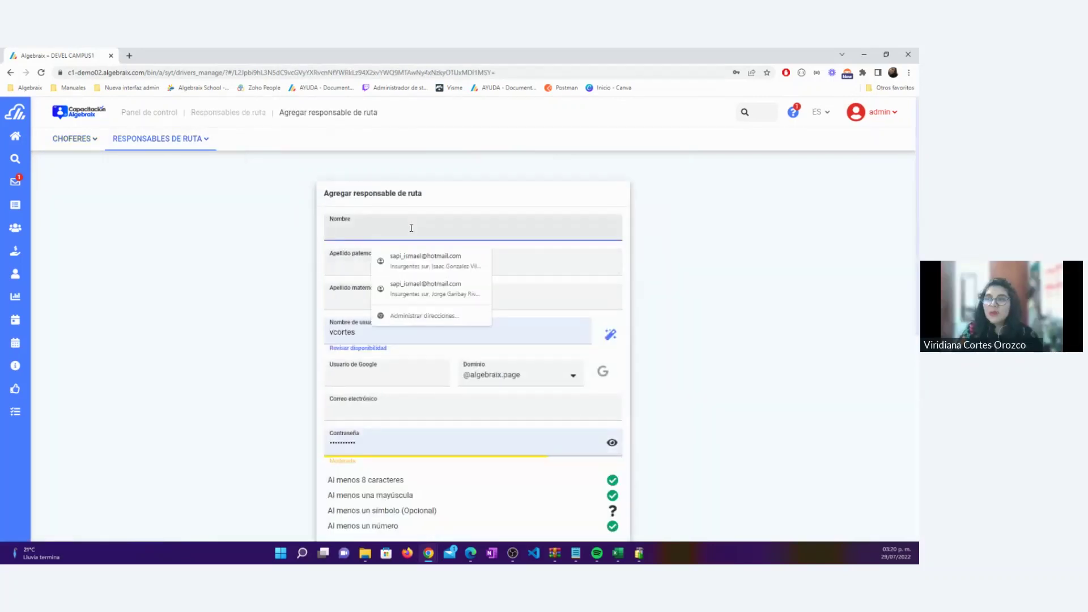
{"action": "key", "text": "Tab"}
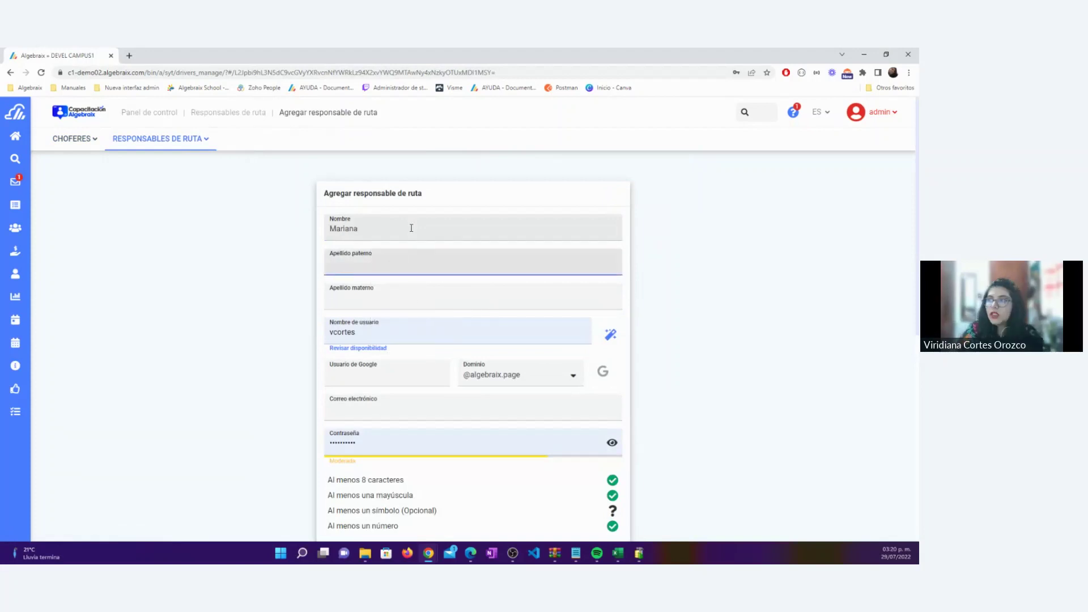
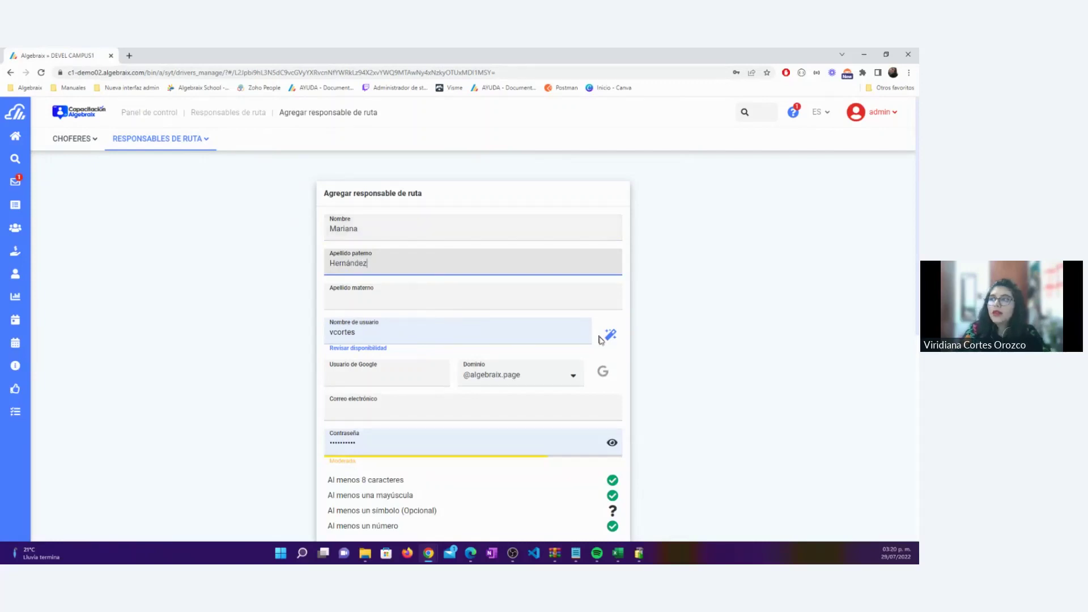
{"action": "left_click", "coordinate": [608, 335]}
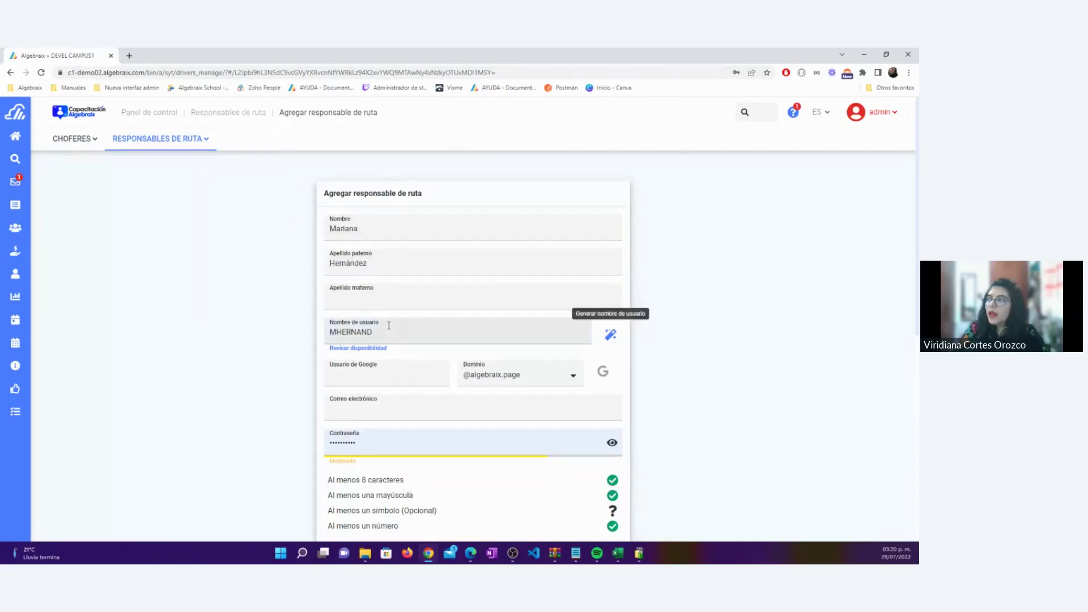
{"action": "left_click", "coordinate": [354, 332]}
{"action": "double_click", "coordinate": [354, 331]}
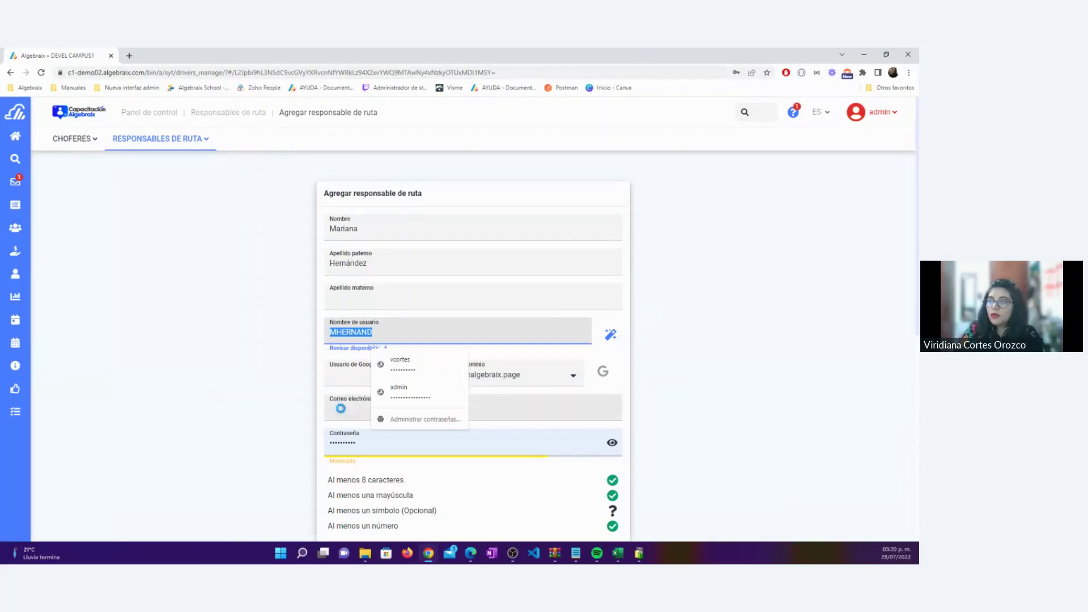
{"action": "left_click", "coordinate": [363, 446]}
{"action": "key", "text": "BackSpace"}
{"action": "key", "text": "BackSpace"}
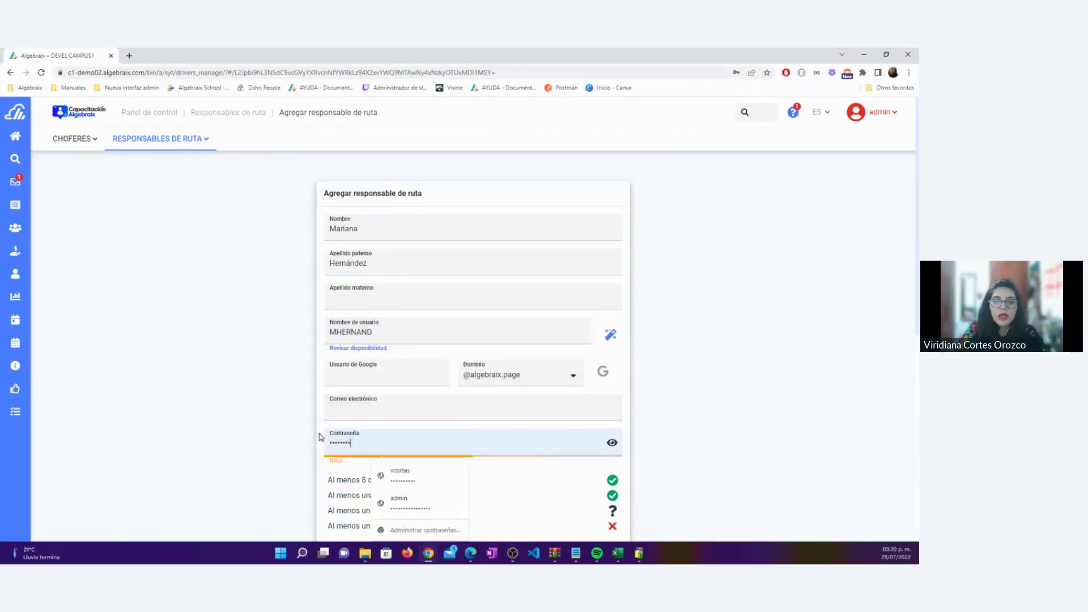
{"action": "type", "text": "••••••"}
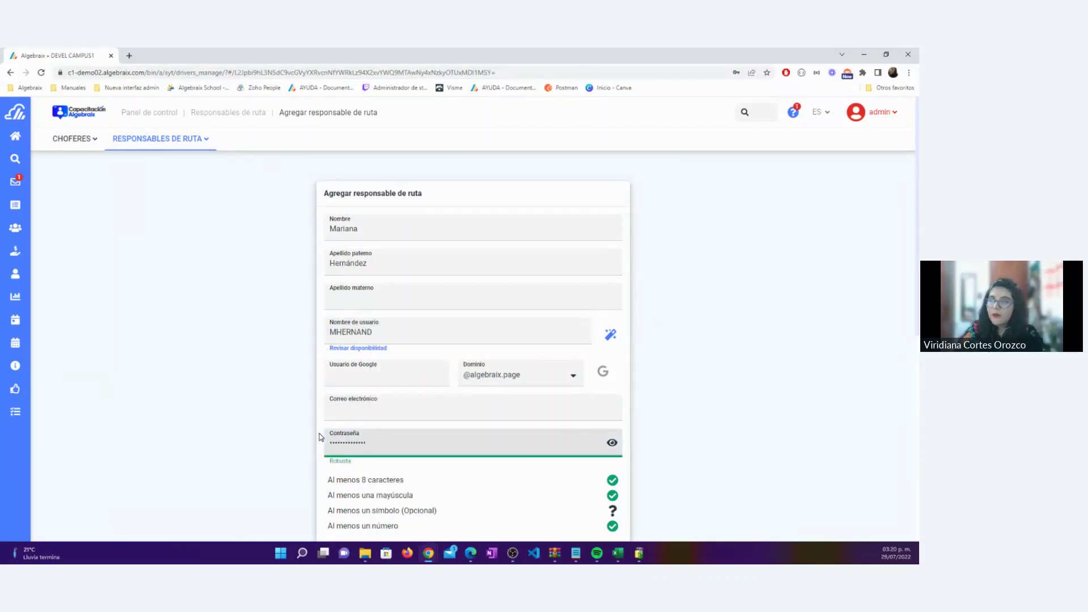
{"action": "key", "text": "Tab"}
{"action": "type", "text": "•••••••••••••"}
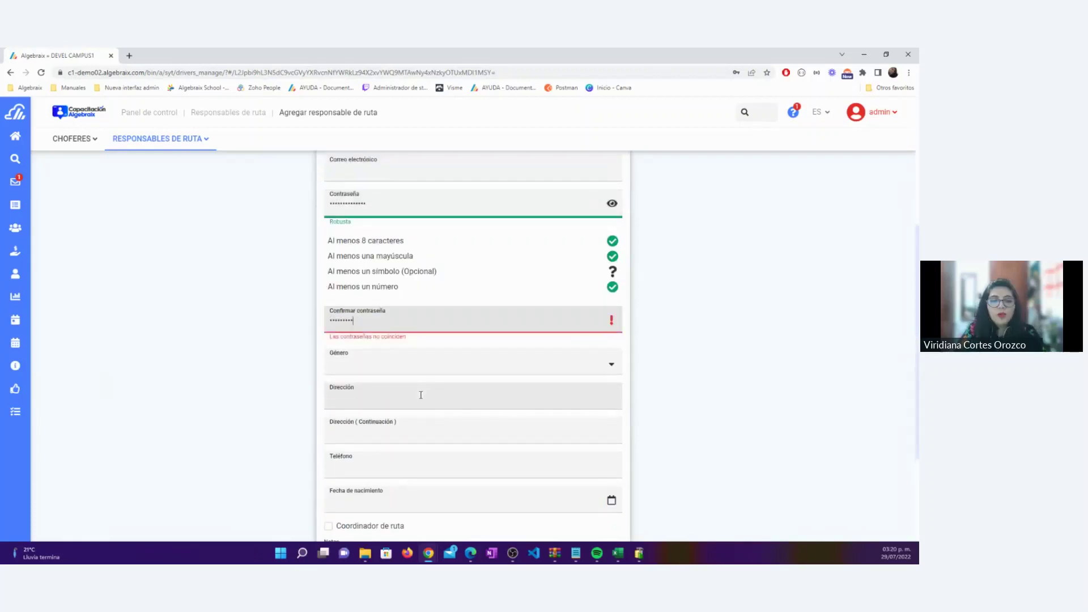
{"action": "type", "text": "•"}
Set gender to Femenino and autofill the address and phone fields
{"action": "left_click", "coordinate": [420, 363]}
{"action": "left_click", "coordinate": [422, 364]}
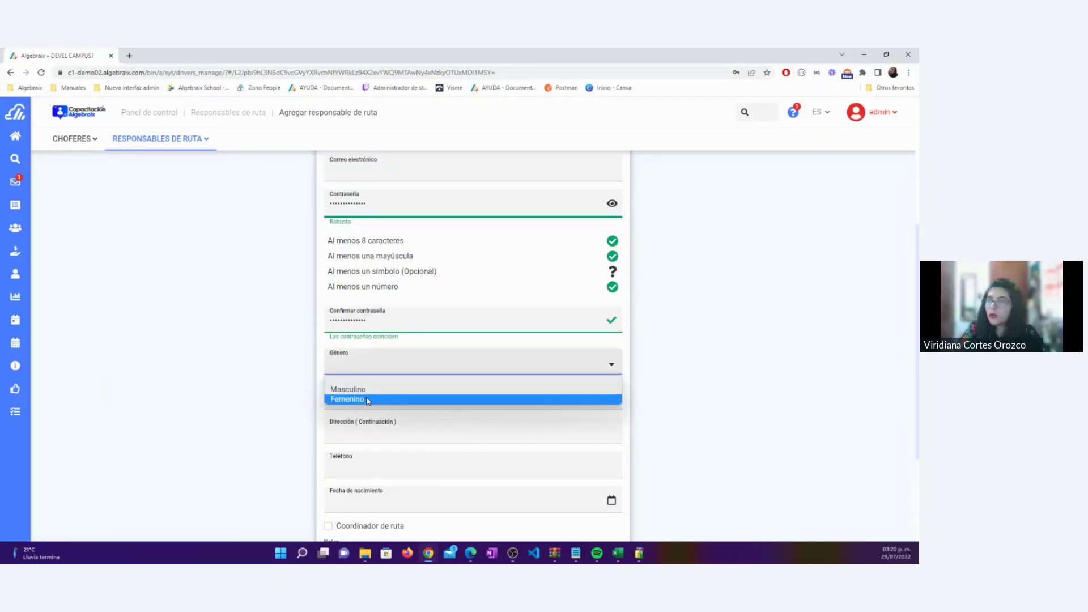
{"action": "left_click", "coordinate": [391, 399]}
{"action": "scroll", "coordinate": [388, 381], "scroll_direction": "down", "scroll_amount": 1}
{"action": "scroll", "coordinate": [389, 385], "scroll_direction": "down", "scroll_amount": 2}
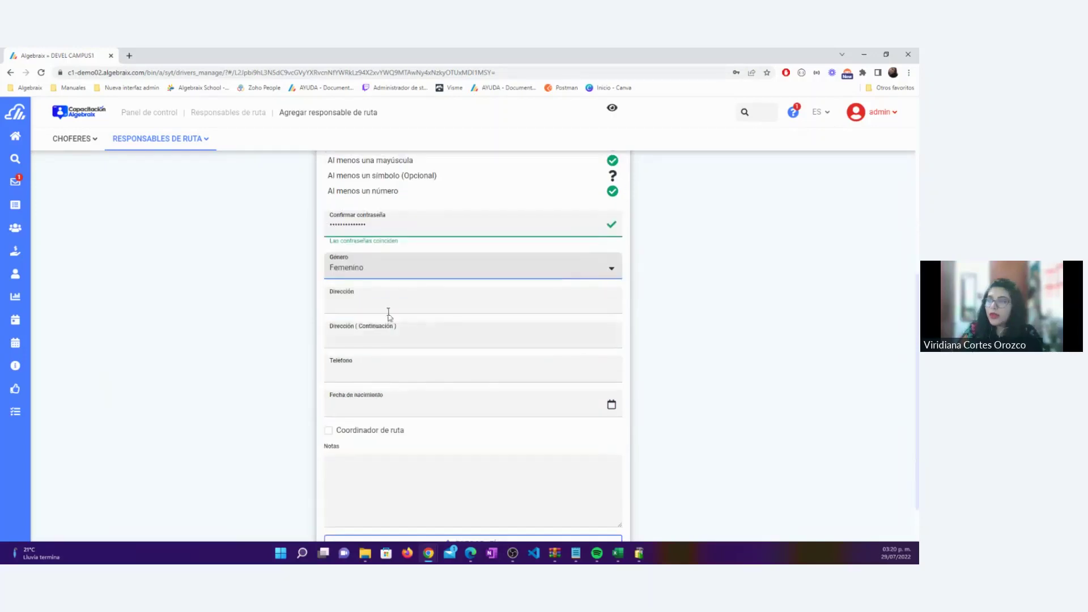
{"action": "left_click", "coordinate": [389, 306]}
{"action": "left_click", "coordinate": [476, 360]}
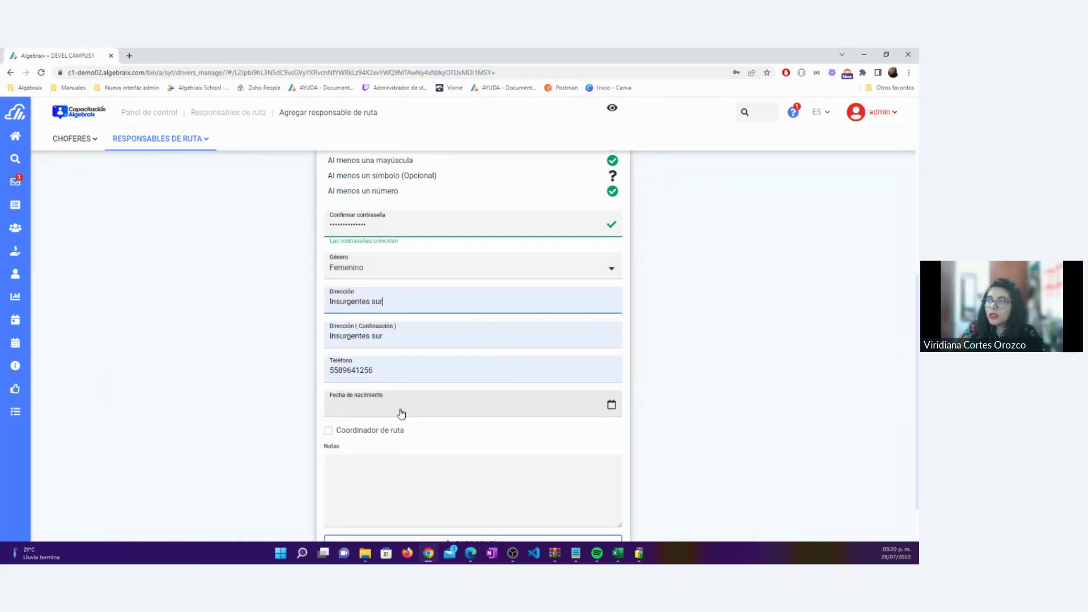
{"action": "scroll", "coordinate": [414, 398], "scroll_direction": "up", "scroll_amount": 9}
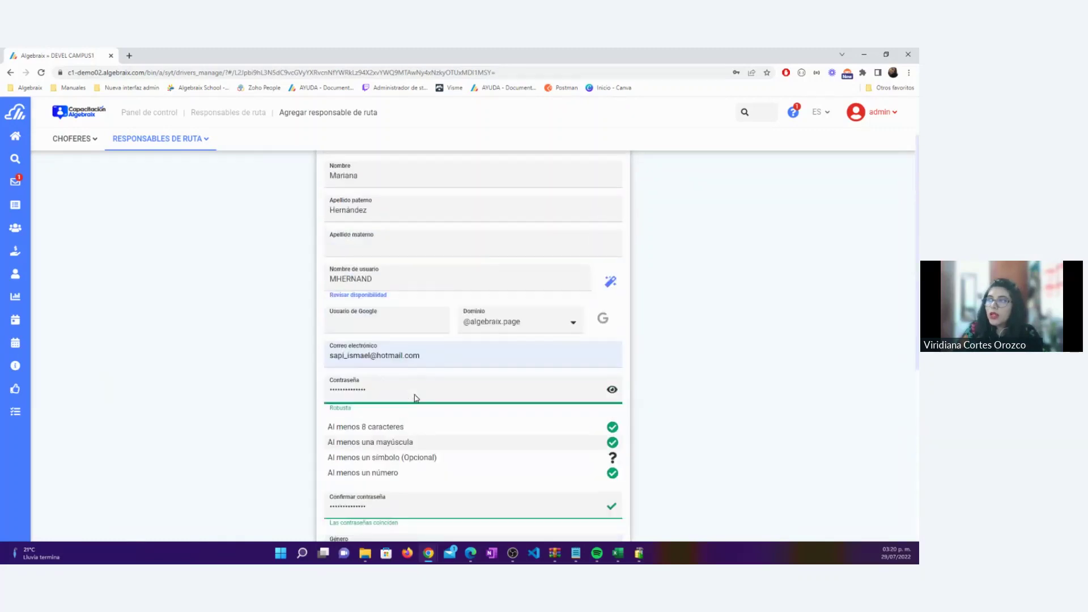
{"action": "scroll", "coordinate": [414, 400], "scroll_direction": "down", "scroll_amount": 10}
{"action": "left_click", "coordinate": [433, 355]}
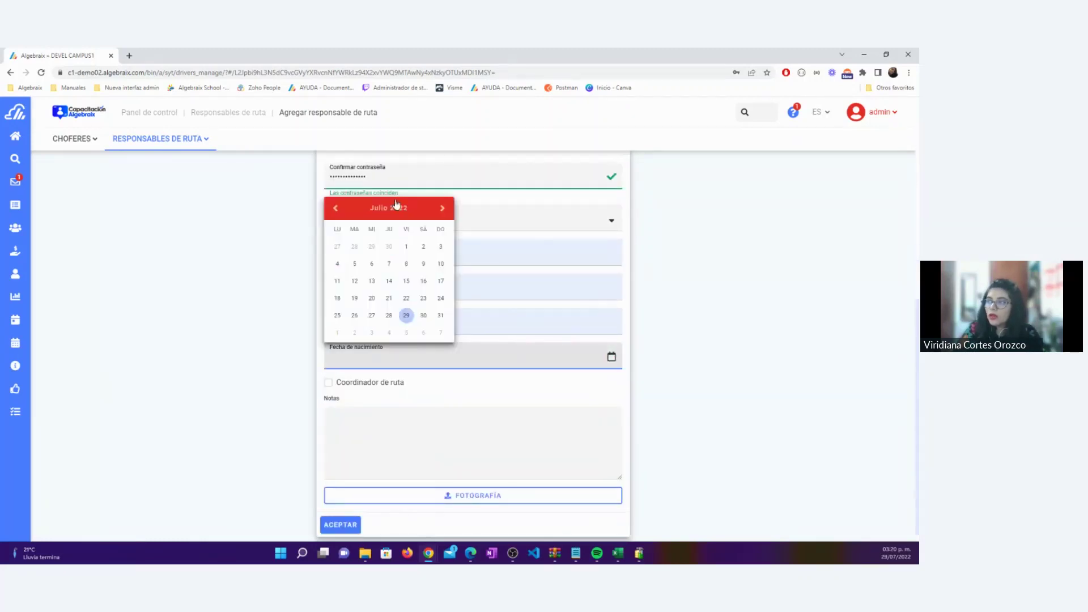
{"action": "left_click", "coordinate": [389, 210]}
{"action": "left_click", "coordinate": [385, 254]}
{"action": "left_click", "coordinate": [369, 255]}
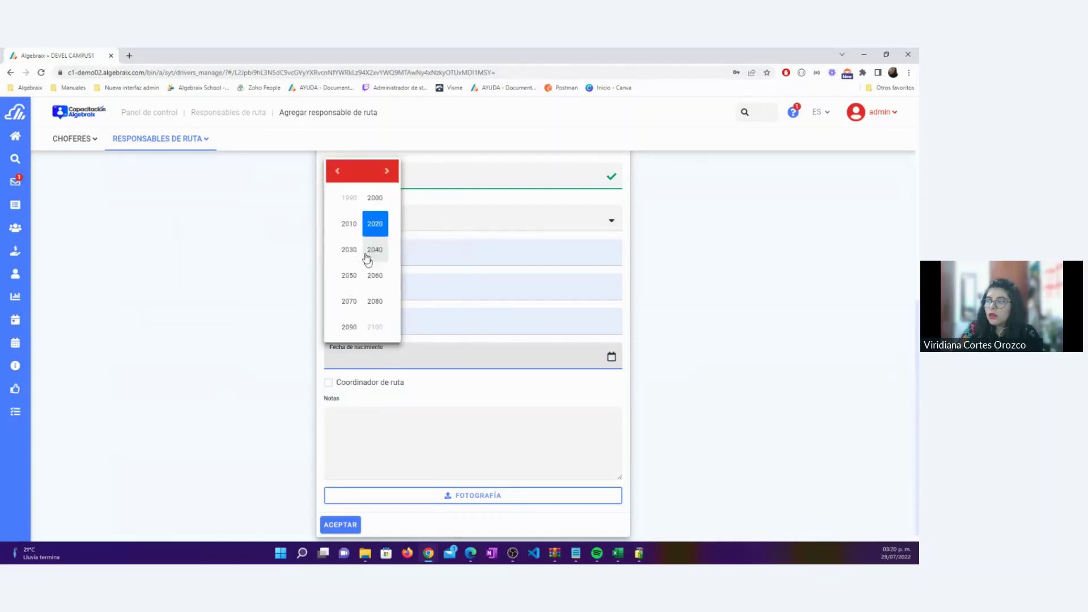
{"action": "left_click", "coordinate": [375, 197]}
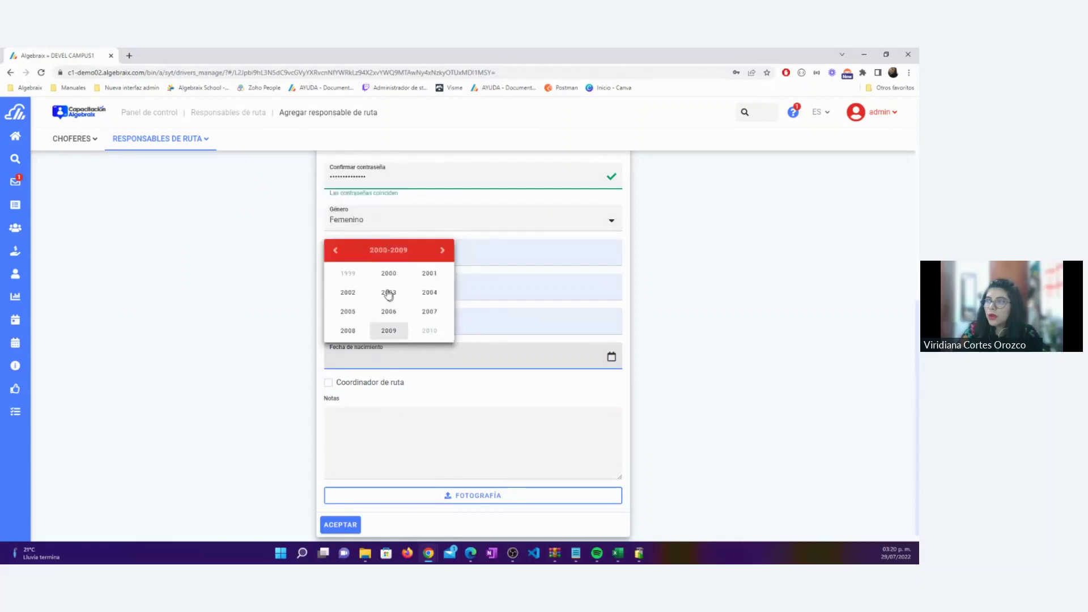
{"action": "left_click", "coordinate": [336, 250]}
{"action": "left_click", "coordinate": [396, 310]}
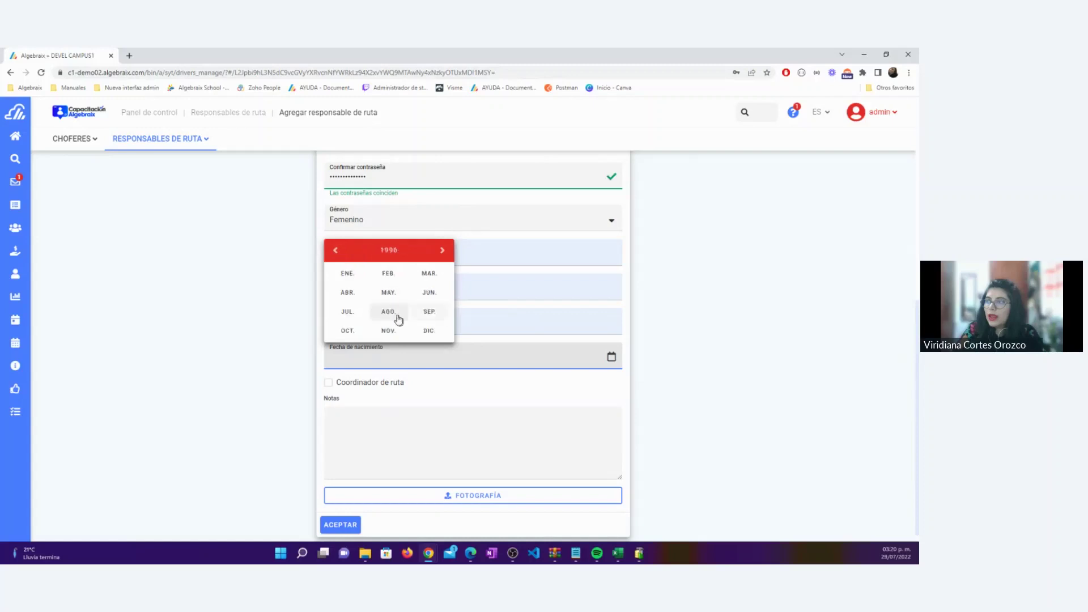
{"action": "left_click", "coordinate": [398, 319]}
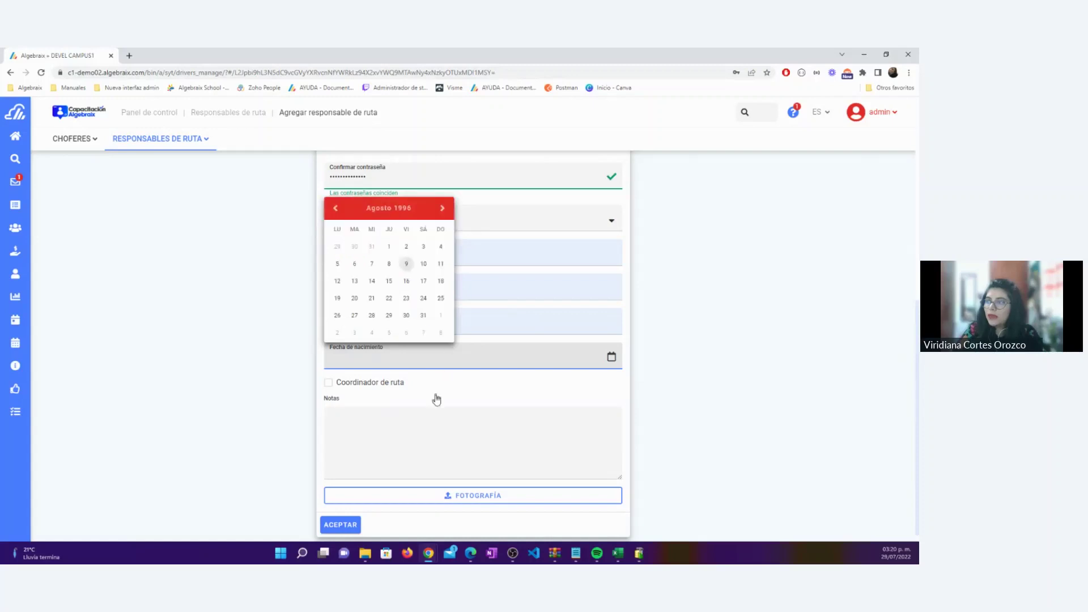
{"action": "left_click", "coordinate": [420, 452]}
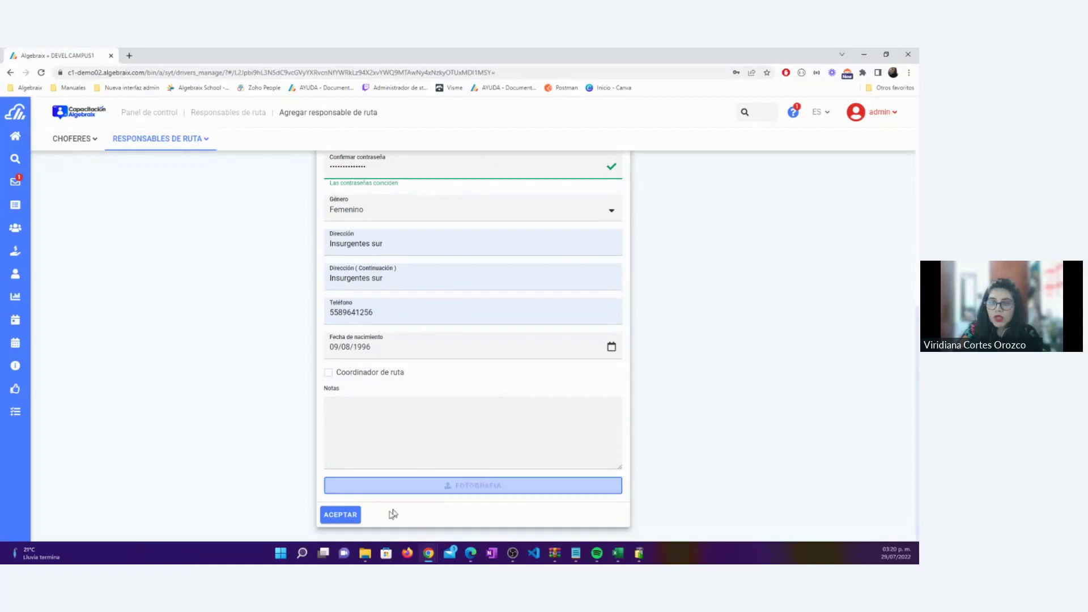
{"action": "left_click", "coordinate": [339, 515]}
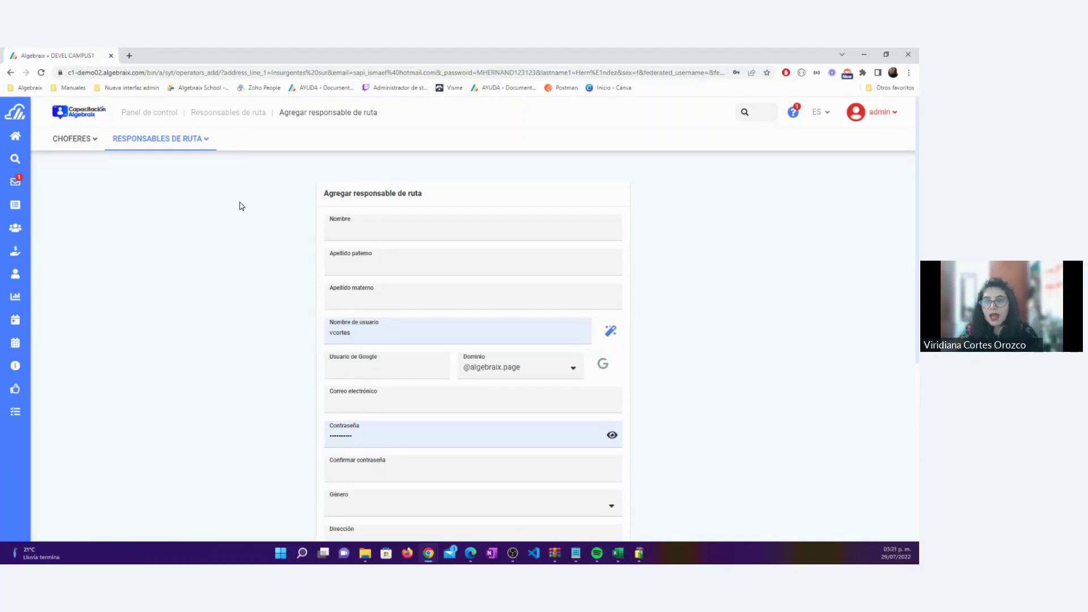
Enter the manager's first name and paternal surname and generate a username from them
{"action": "left_click", "coordinate": [402, 229]}
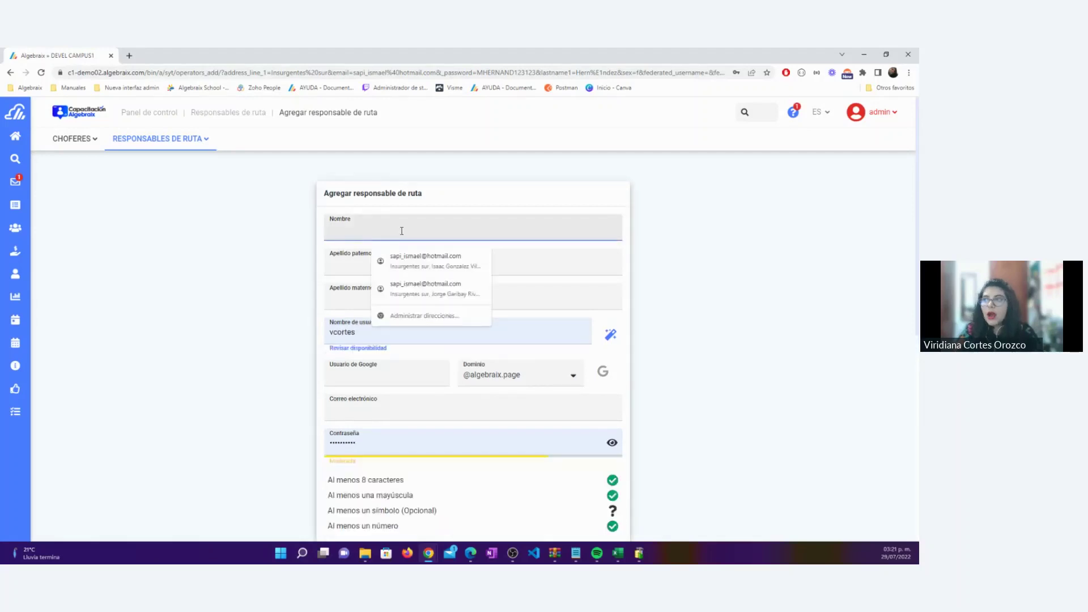
{"action": "key", "text": "Tab"}
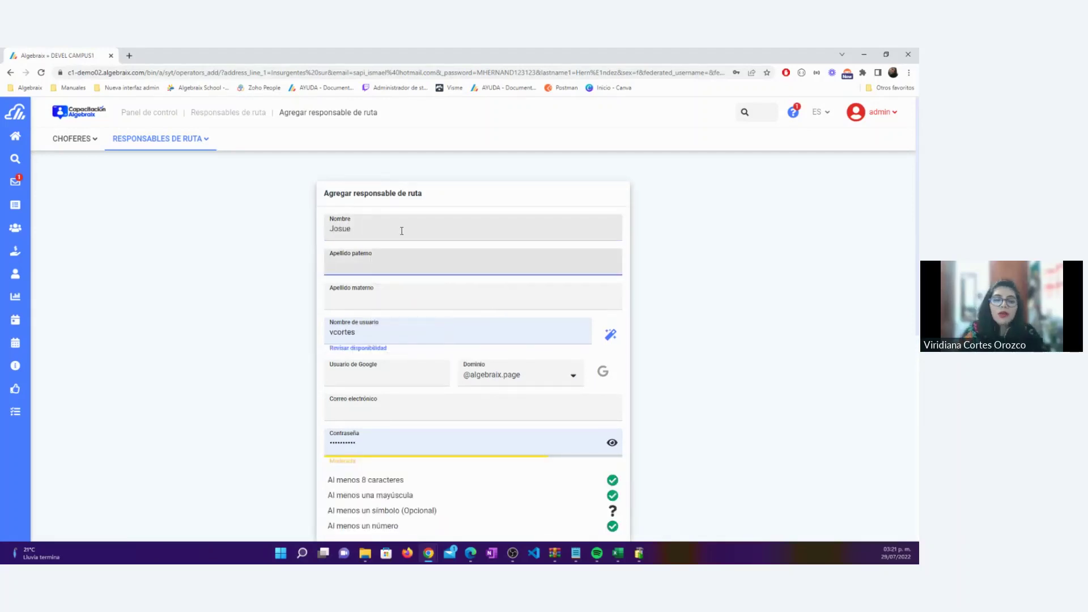
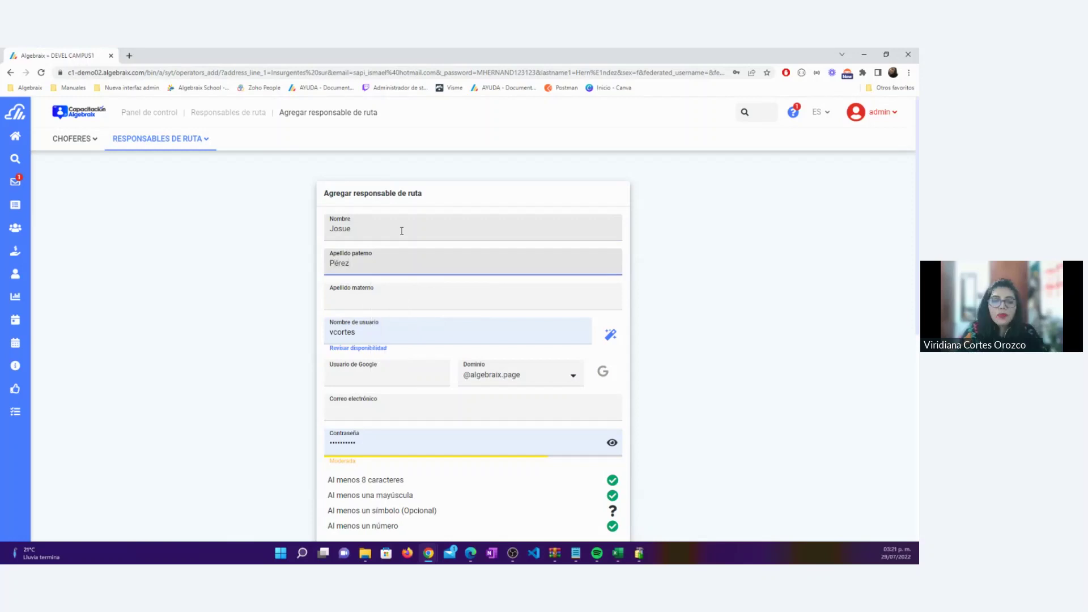
{"action": "left_click", "coordinate": [611, 334]}
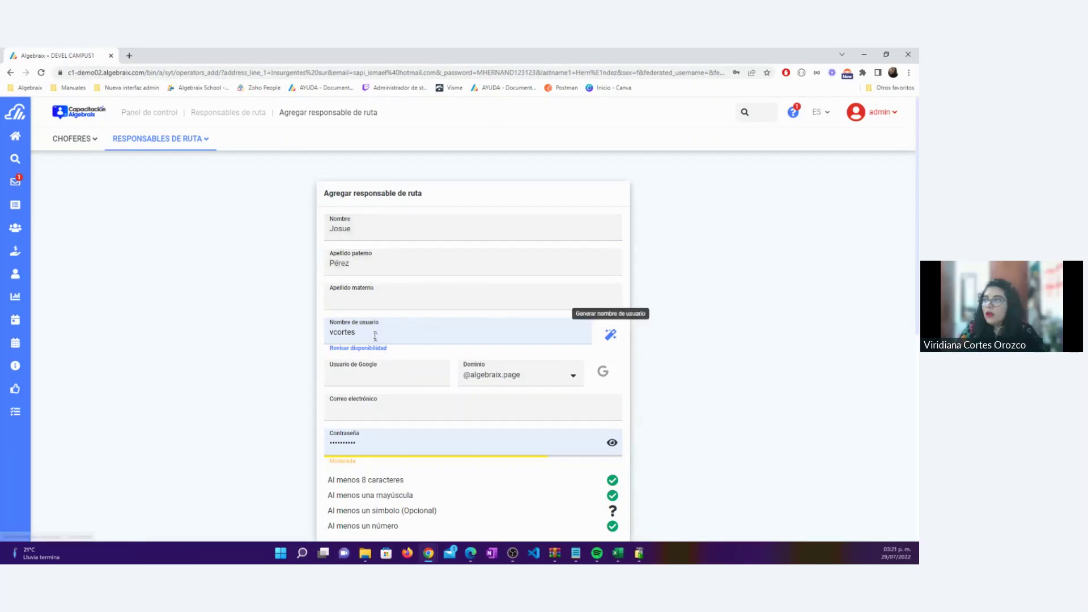
{"action": "left_click_drag", "start_coordinate": [363, 333], "coordinate": [315, 333]}
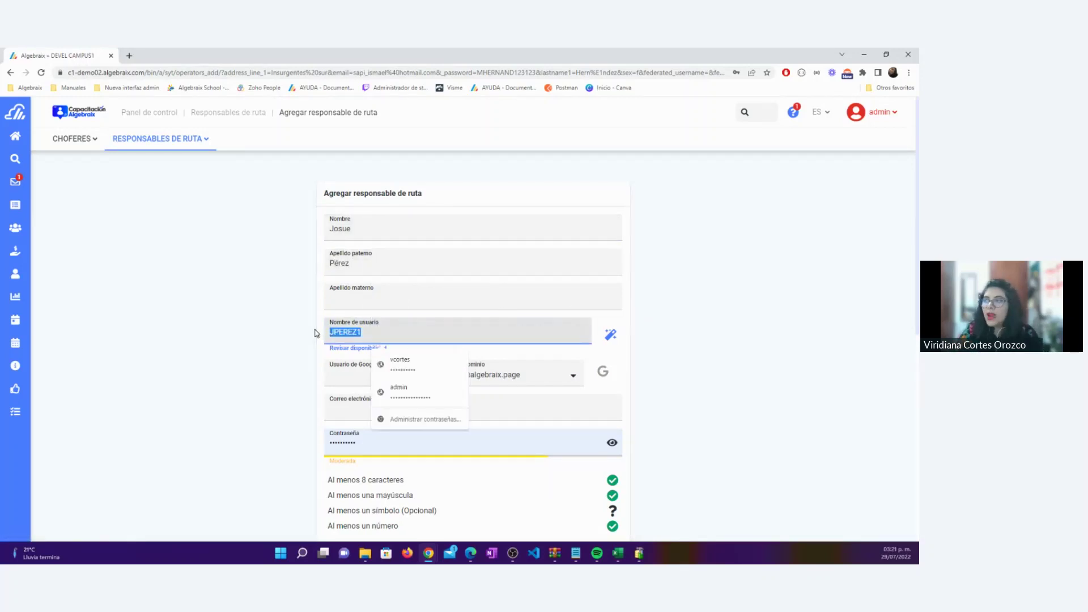
Set the password and its confirmation, and choose Masculino as gender
{"action": "scroll", "coordinate": [345, 340], "scroll_direction": "down", "scroll_amount": 2}
{"action": "left_click", "coordinate": [354, 345]}
{"action": "type", "text": "1234"}
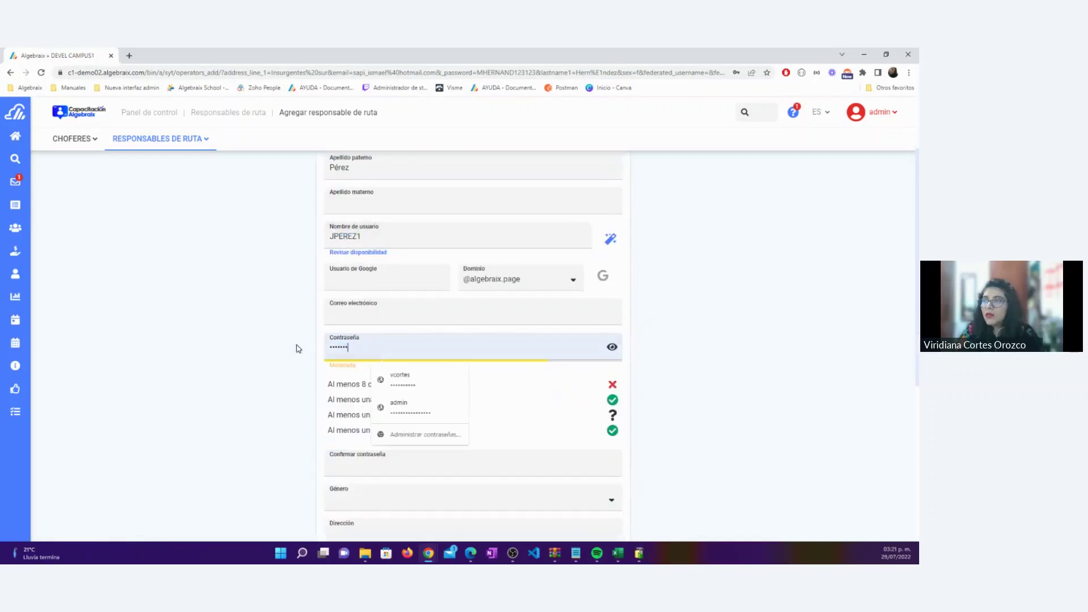
{"action": "key", "text": "Tab"}
{"action": "type", "text": "*************"}
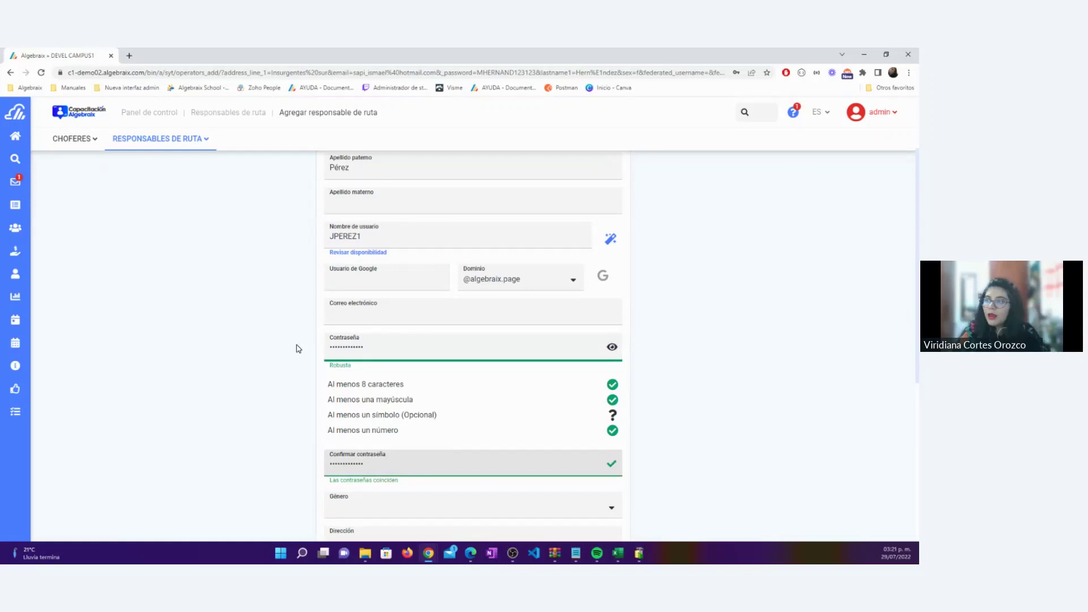
{"action": "scroll", "coordinate": [296, 348], "scroll_direction": "down", "scroll_amount": 3}
{"action": "left_click", "coordinate": [377, 367]}
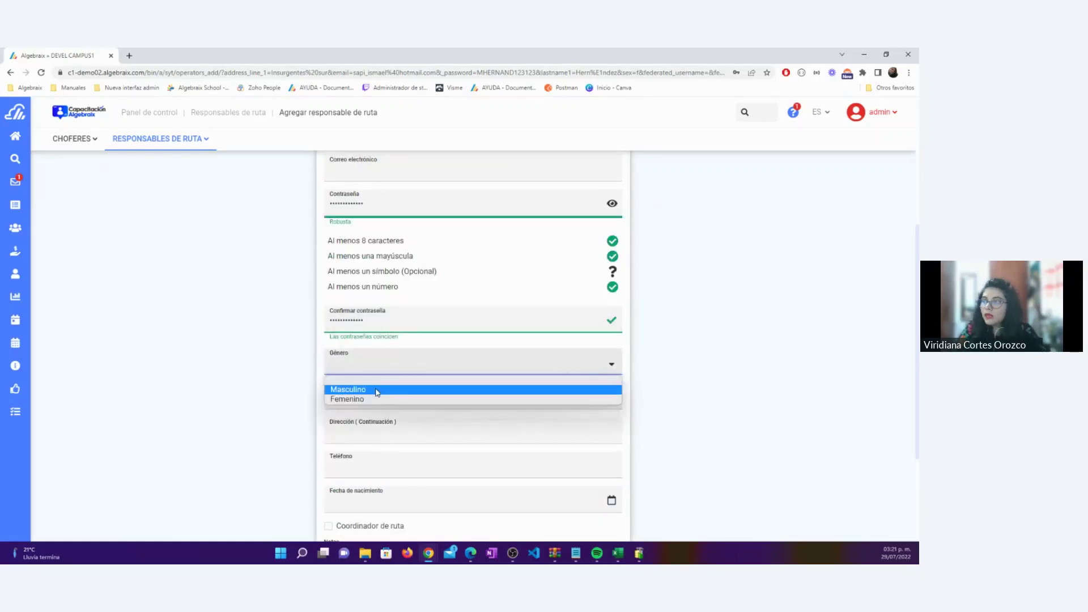
{"action": "left_click", "coordinate": [380, 388]}
Autofill address and phone, tick Coordinador de ruta, and submit the route manager
{"action": "scroll", "coordinate": [385, 386], "scroll_direction": "down", "scroll_amount": 1}
{"action": "left_click", "coordinate": [396, 351]}
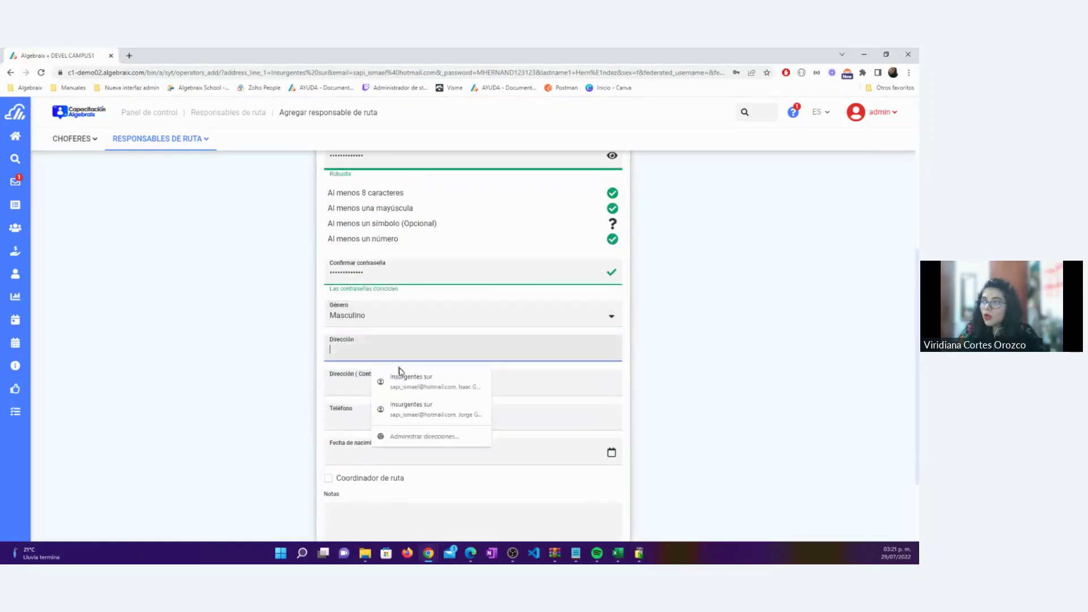
{"action": "left_click", "coordinate": [439, 378]}
{"action": "scroll", "coordinate": [430, 385], "scroll_direction": "down", "scroll_amount": 2}
{"action": "left_click_drag", "start_coordinate": [426, 391], "coordinate": [284, 378]}
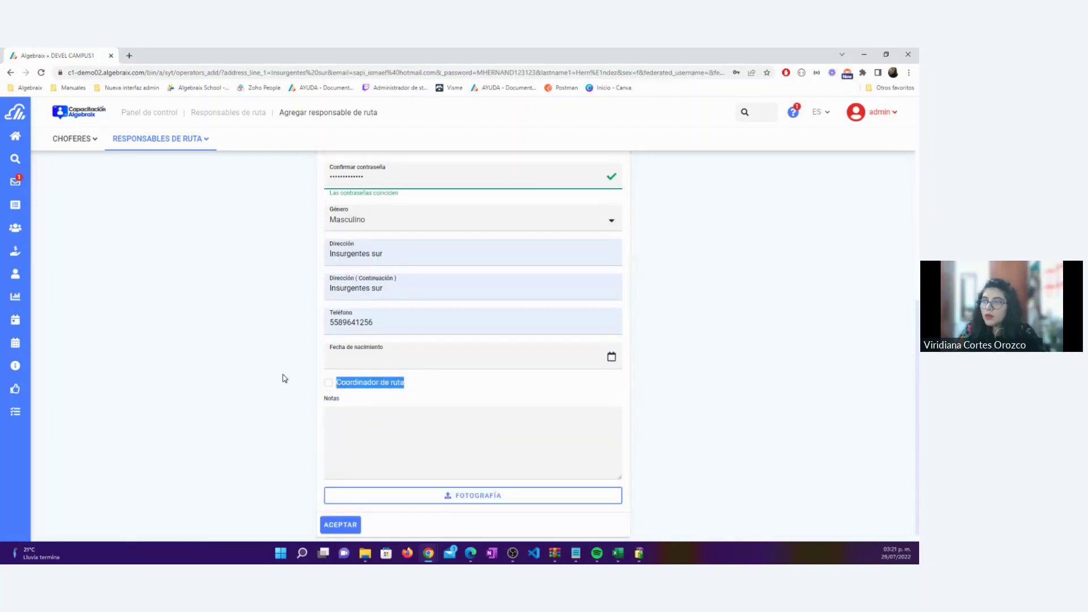
{"action": "left_click", "coordinate": [284, 378]}
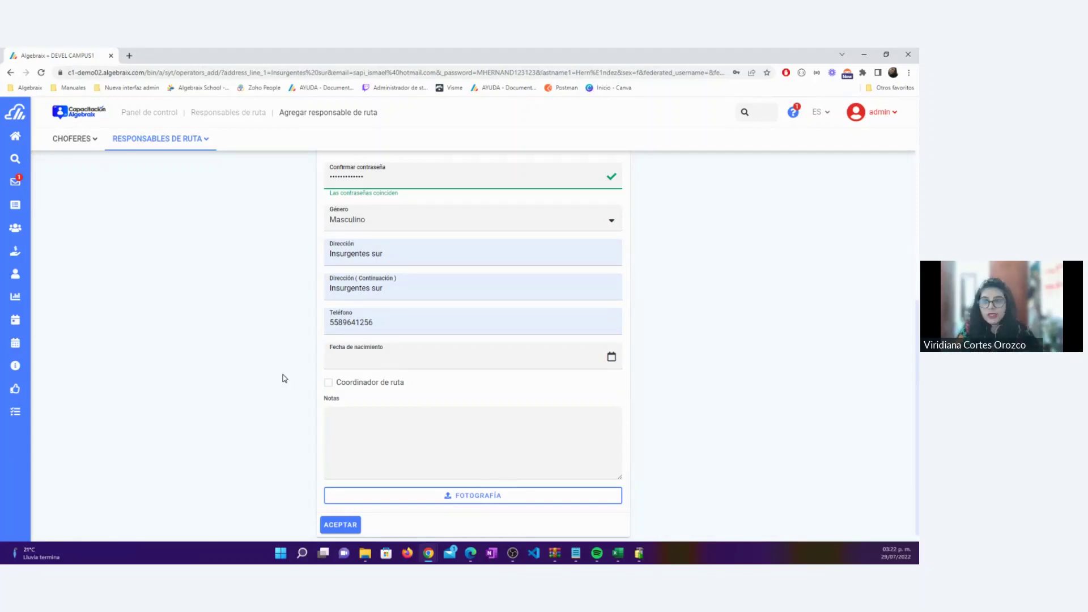
{"action": "left_click", "coordinate": [329, 382]}
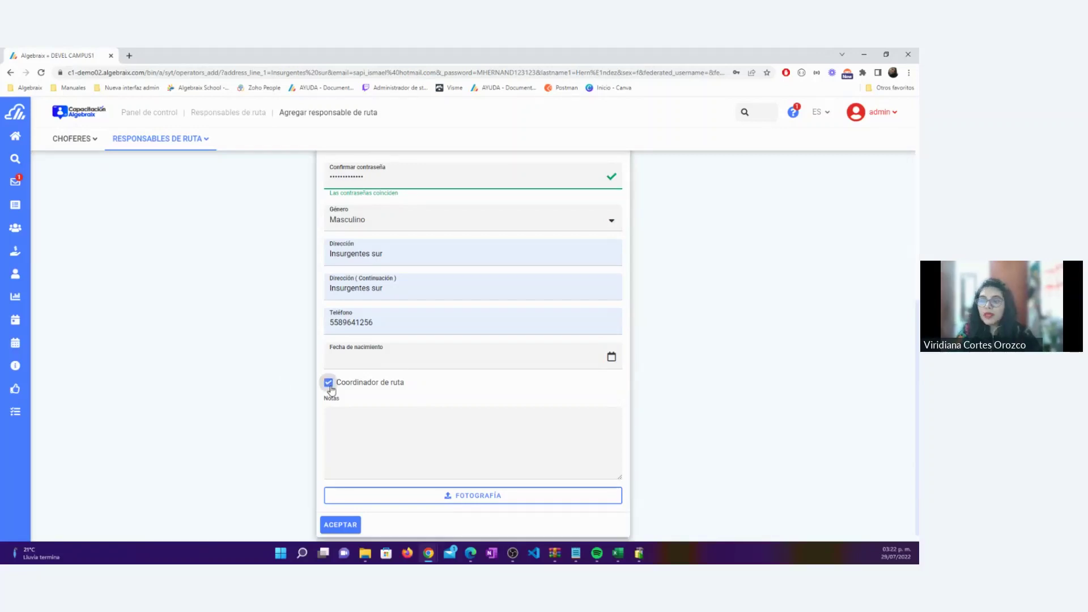
{"action": "scroll", "coordinate": [267, 383], "scroll_direction": "up", "scroll_amount": 6}
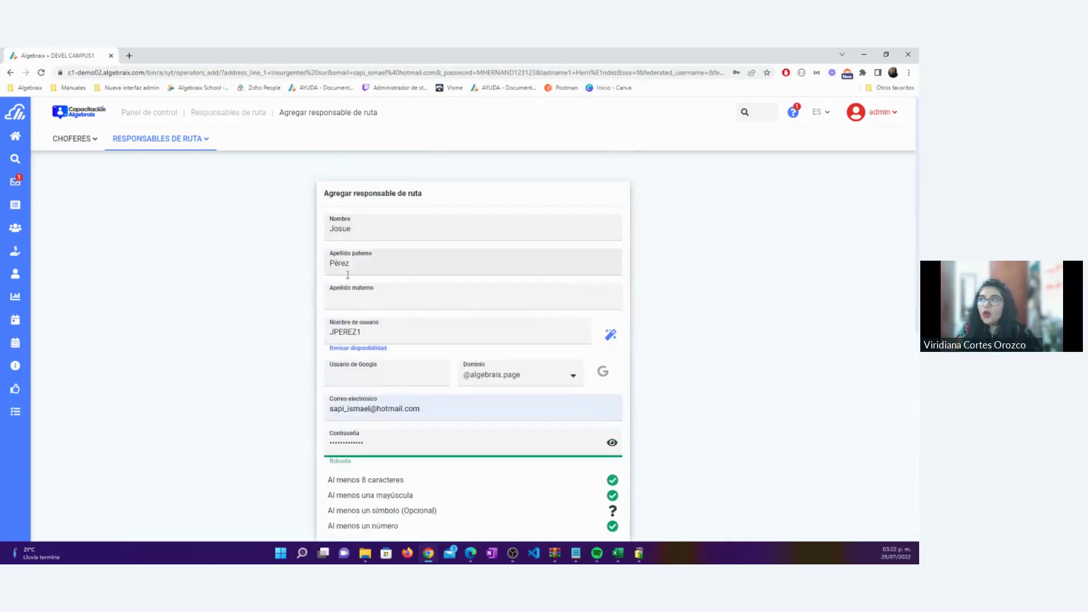
{"action": "scroll", "coordinate": [332, 397], "scroll_direction": "down", "scroll_amount": 5}
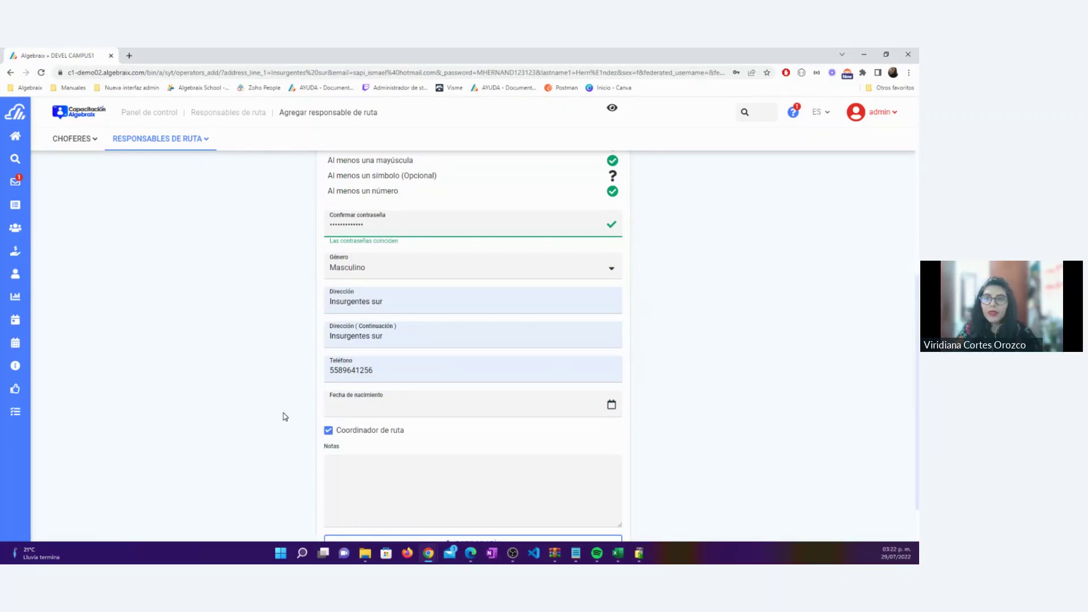
{"action": "scroll", "coordinate": [285, 416], "scroll_direction": "down", "scroll_amount": 1}
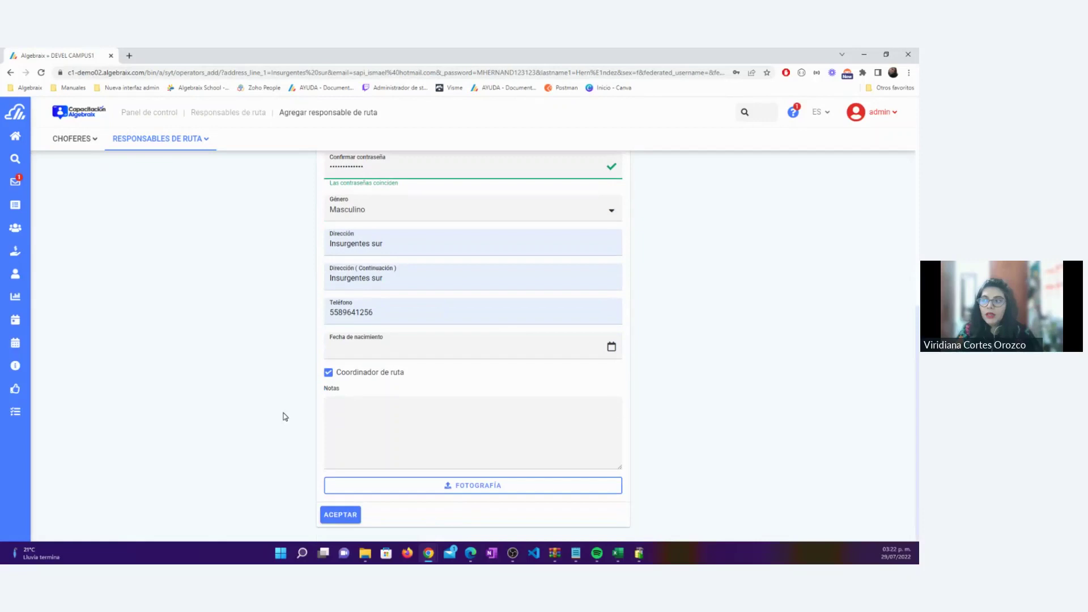
{"action": "left_click", "coordinate": [341, 515]}
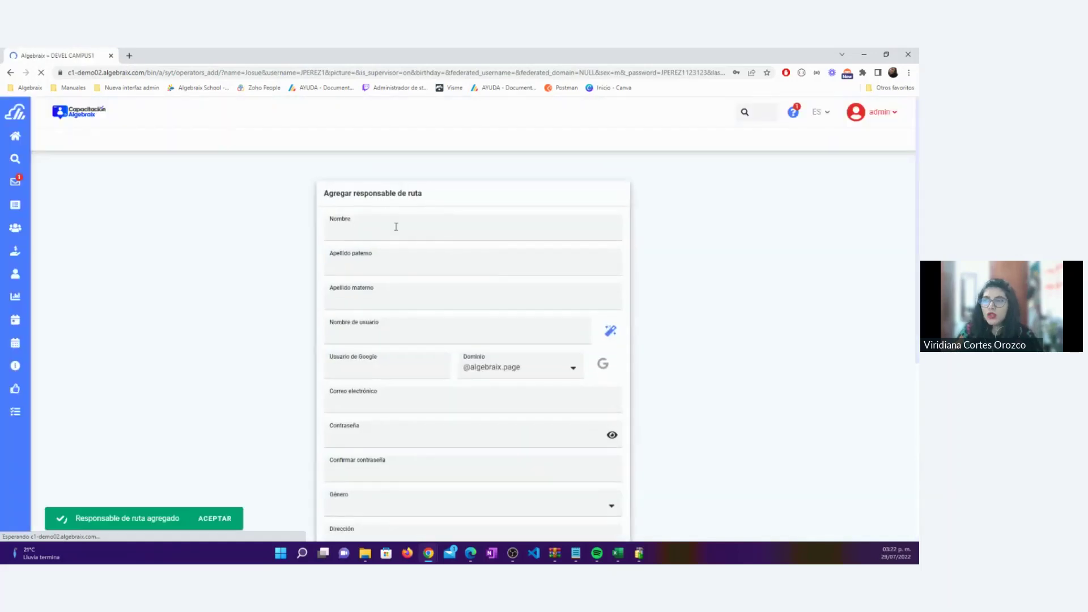
Enter the new manager's first name and paternal surname, and generate her username
{"action": "left_click", "coordinate": [396, 223]}
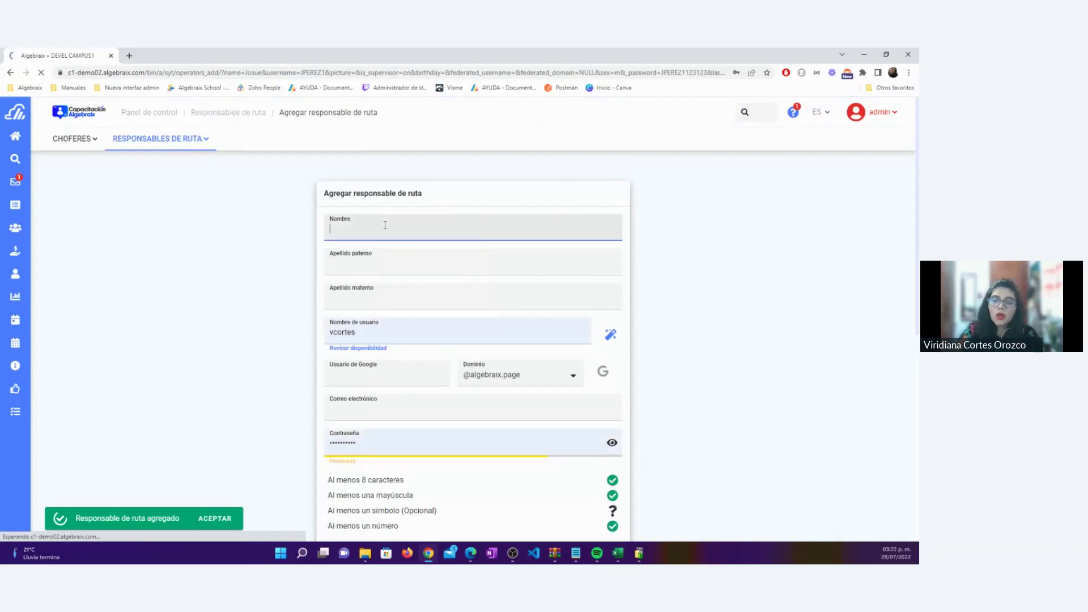
{"action": "key", "text": "Tab"}
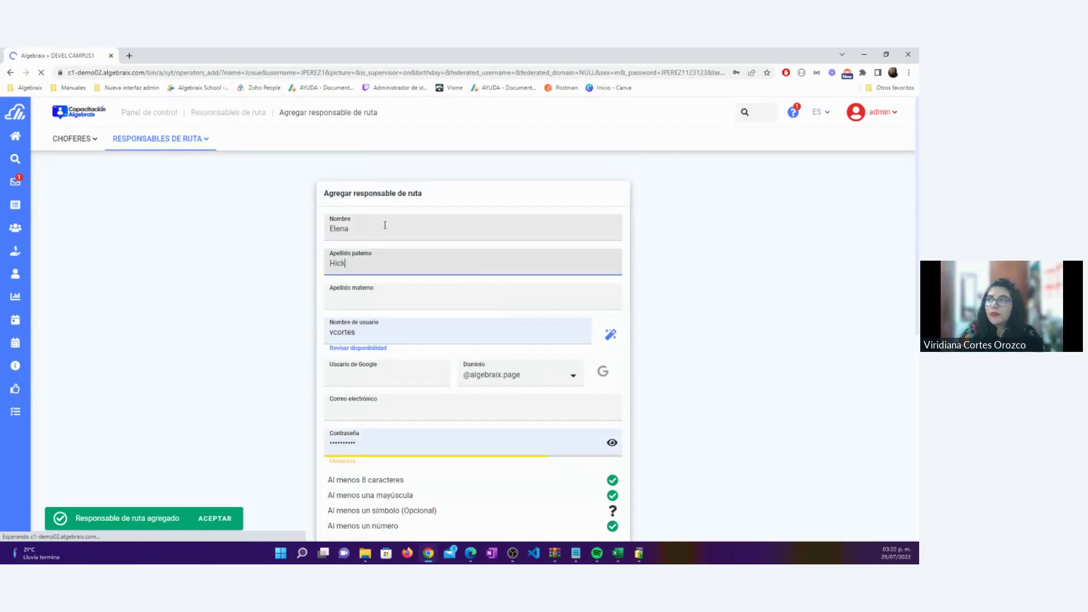
{"action": "key", "text": "Tab"}
{"action": "left_click", "coordinate": [611, 334]}
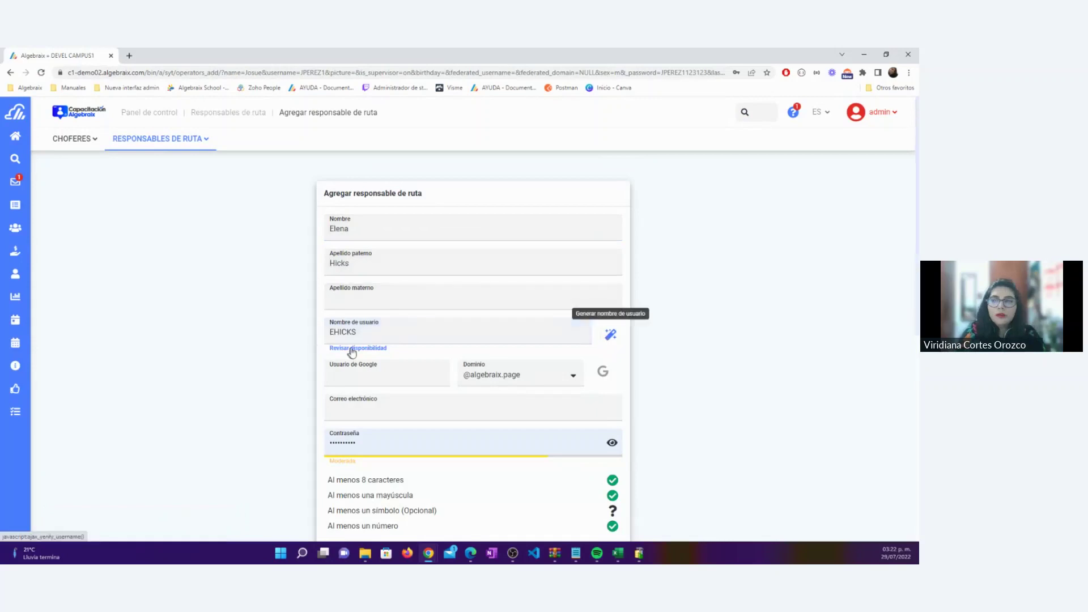
{"action": "left_click_drag", "start_coordinate": [371, 332], "coordinate": [316, 335]}
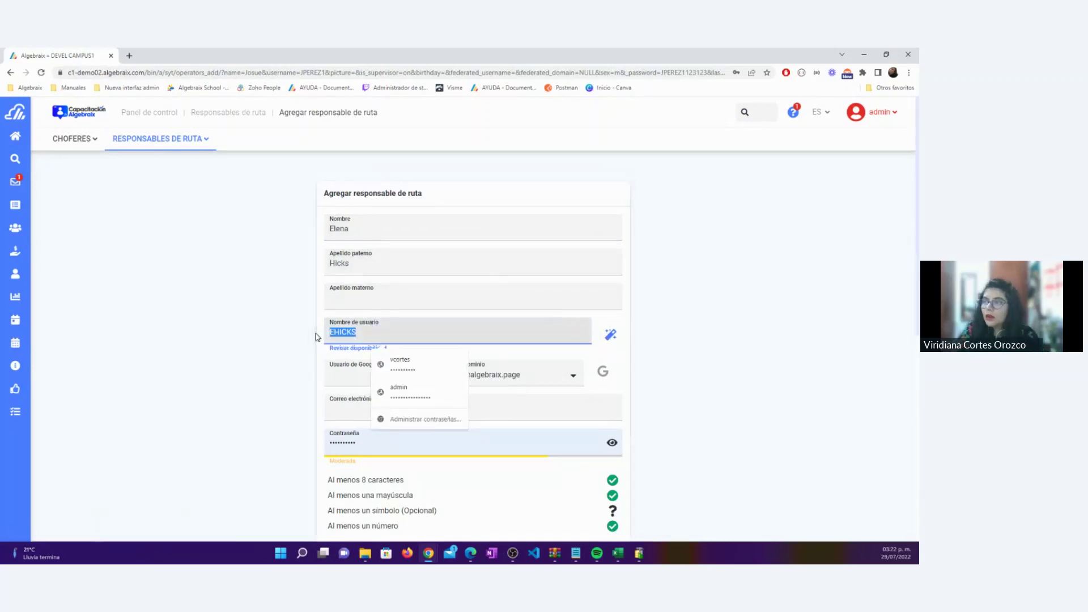
Replace the prefilled password and fill in the password confirmation
{"action": "double_click", "coordinate": [357, 444]}
{"action": "key", "text": "ctrl+v"}
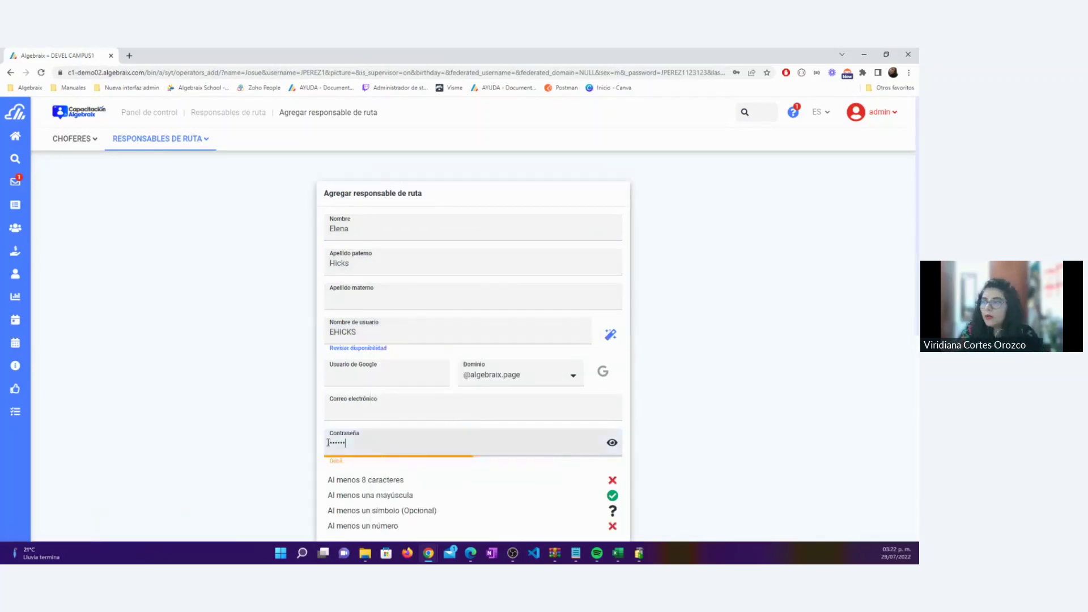
{"action": "type", "text": "123123"}
{"action": "key", "text": "Tab"}
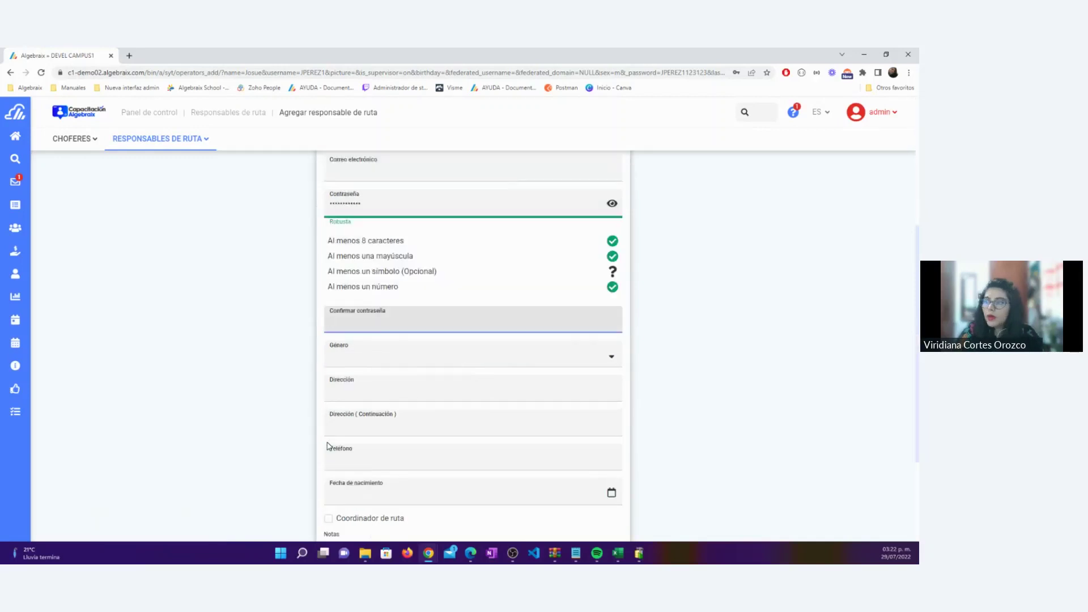
{"action": "type", "text": "1123123"}
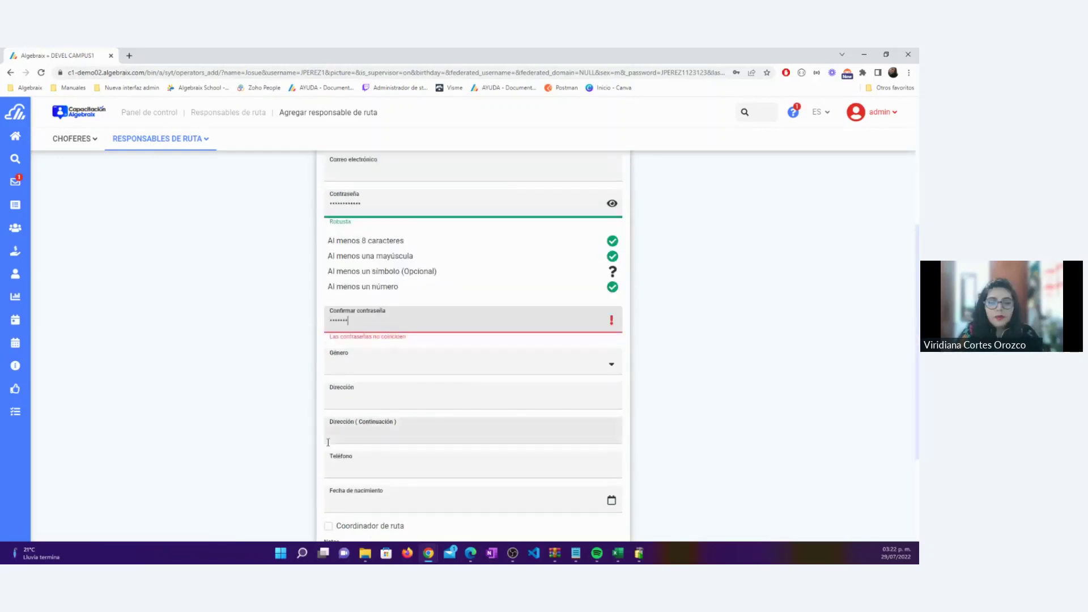
Set gender to Femenino, autofill e-mail, address and phone, and save her as a non-coordinator
{"action": "left_click", "coordinate": [460, 369]}
{"action": "left_click", "coordinate": [413, 400]}
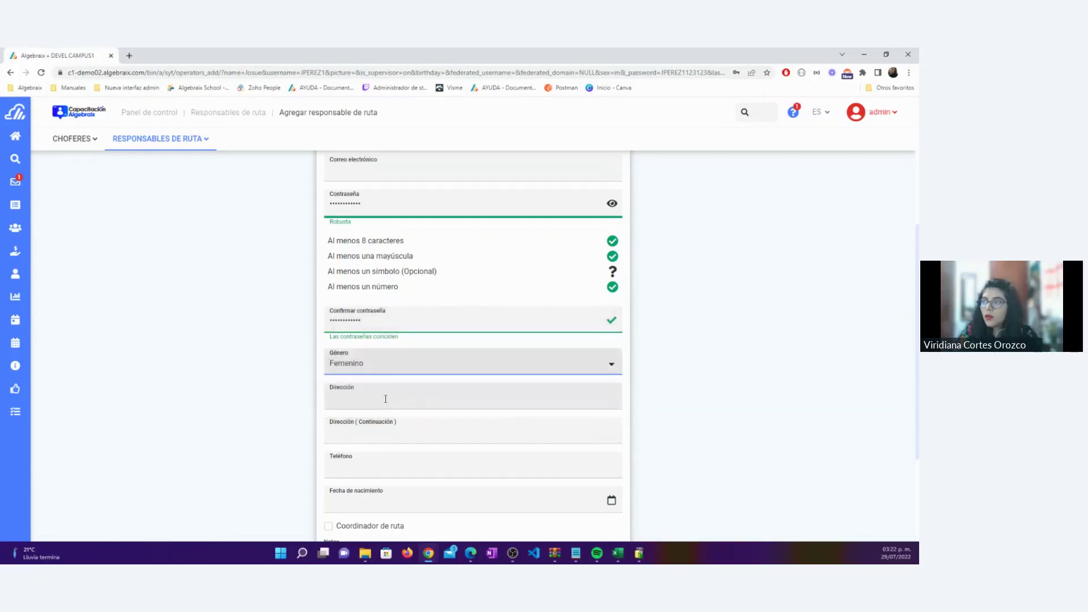
{"action": "left_click", "coordinate": [383, 395]}
{"action": "left_click", "coordinate": [425, 425]}
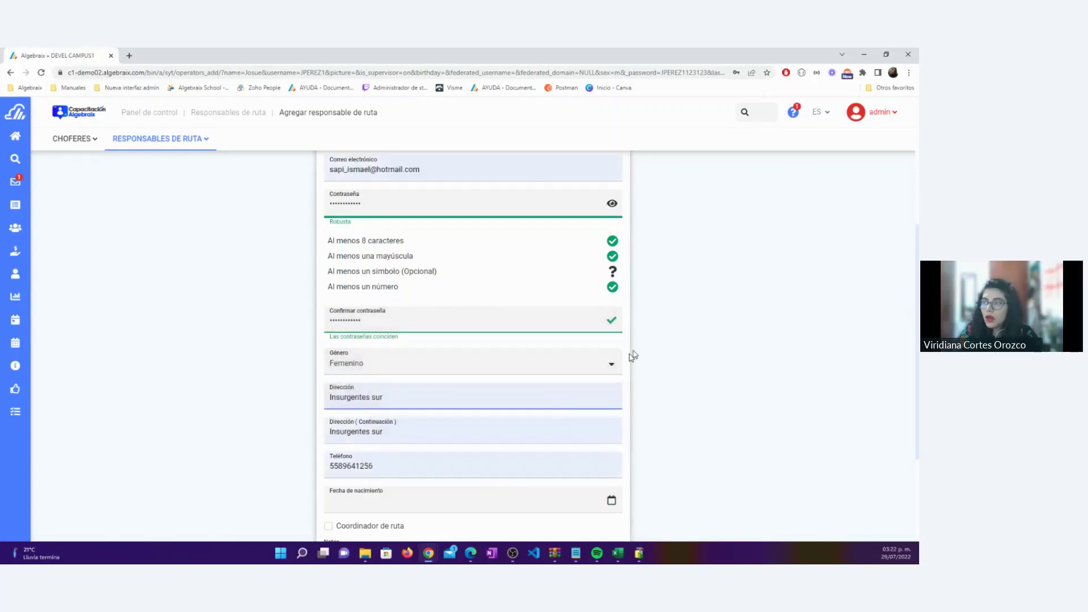
{"action": "scroll", "coordinate": [659, 316], "scroll_direction": "up", "scroll_amount": 2}
{"action": "scroll", "coordinate": [651, 314], "scroll_direction": "up", "scroll_amount": 2}
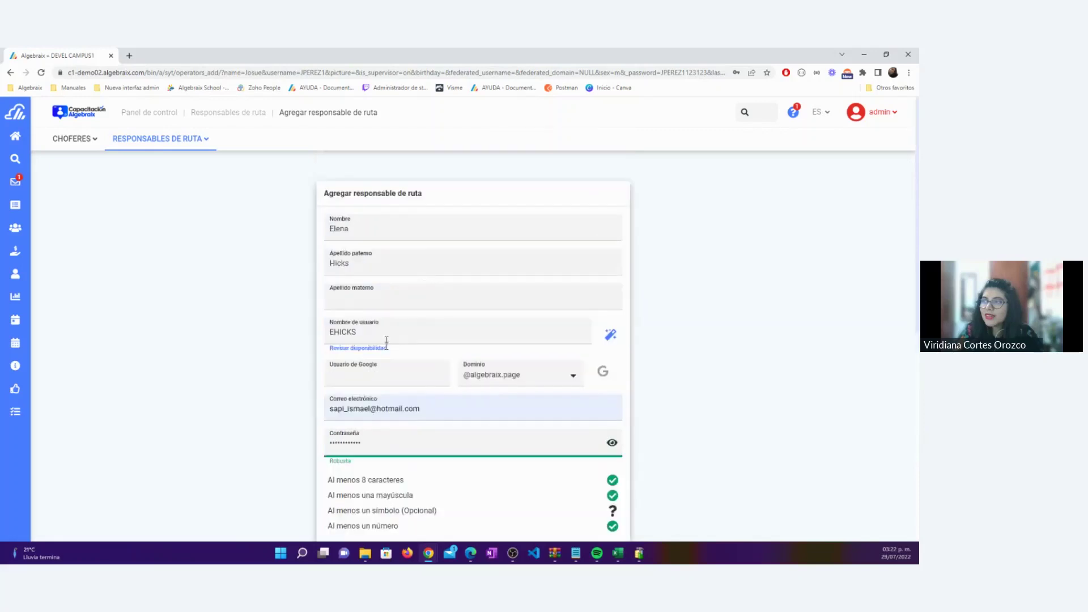
{"action": "scroll", "coordinate": [563, 358], "scroll_direction": "down", "scroll_amount": 3}
{"action": "scroll", "coordinate": [563, 357], "scroll_direction": "down", "scroll_amount": 3}
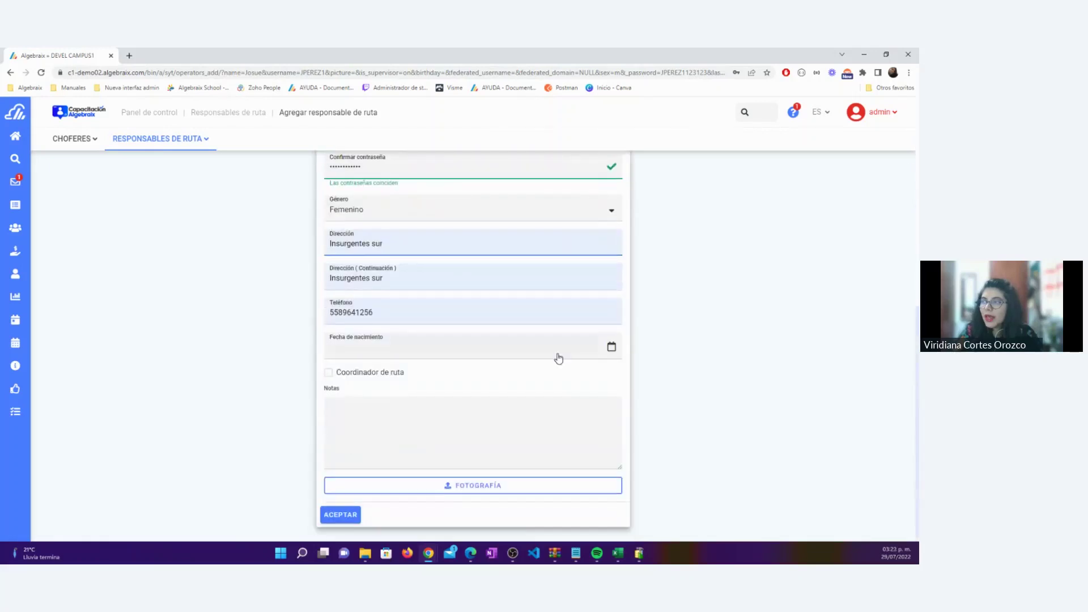
{"action": "left_click", "coordinate": [336, 513]}
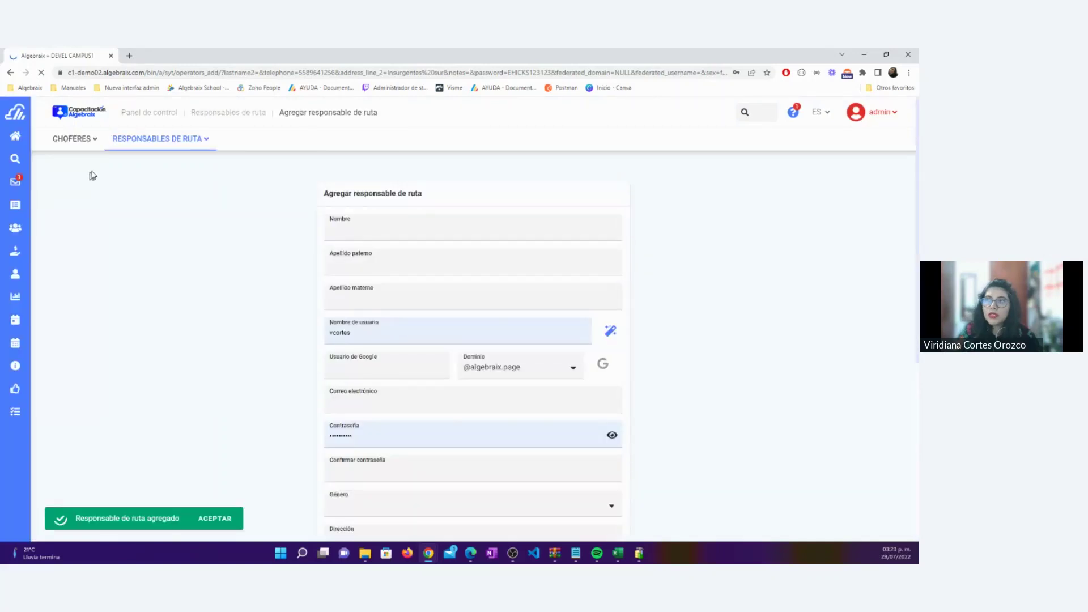
Show the Responsables de ruta list from the RESPONSABLES DE RUTA menu
{"action": "left_click", "coordinate": [206, 140]}
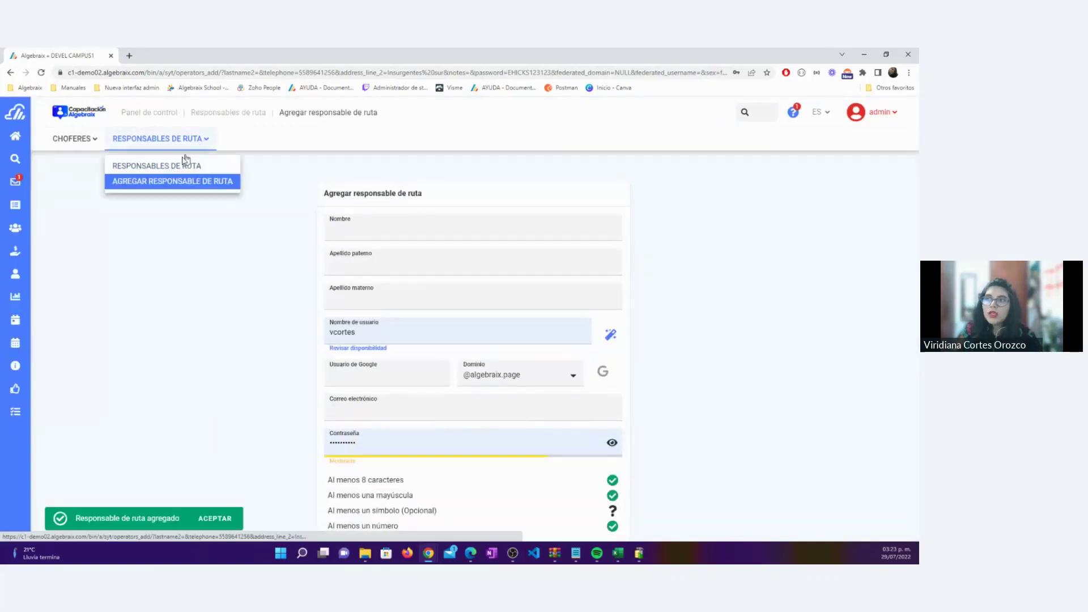
{"action": "left_click", "coordinate": [170, 166]}
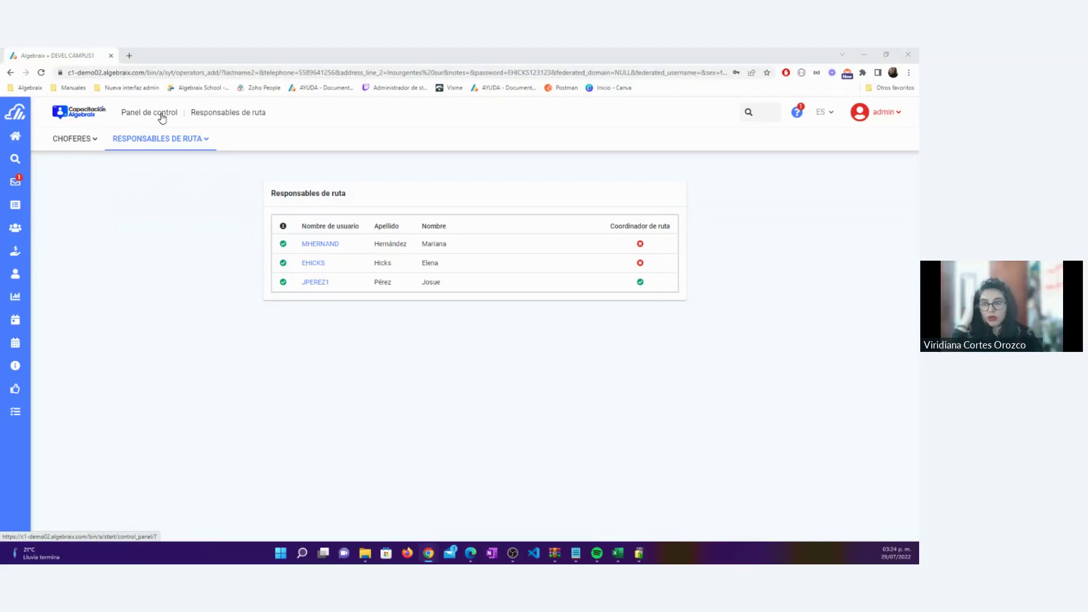
From the Panel de control, go to Salidas y transportes › Rutas y rondas
{"action": "left_click", "coordinate": [162, 117]}
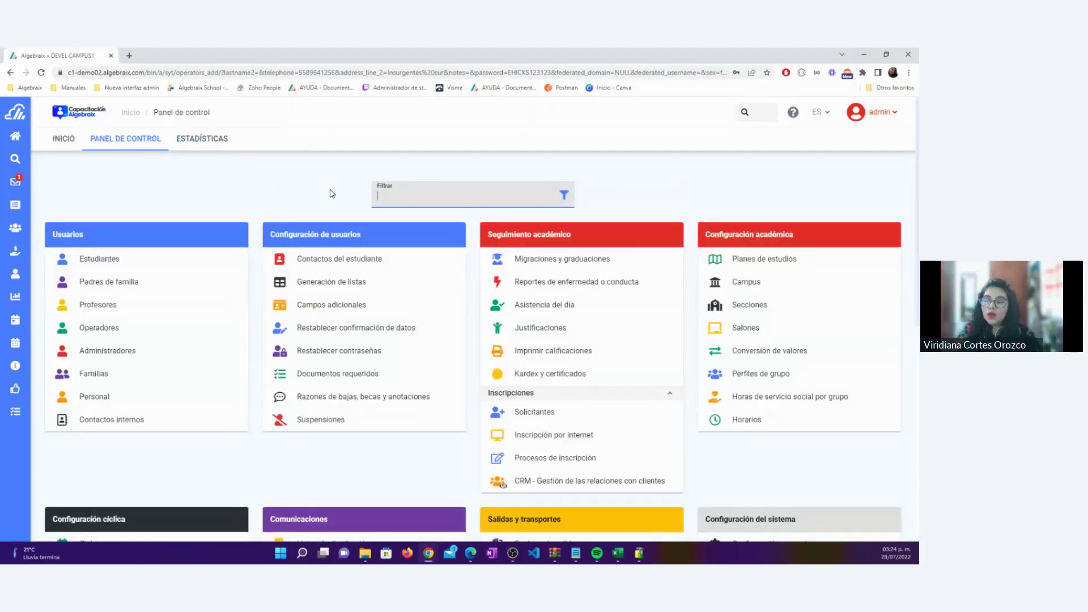
{"action": "scroll", "coordinate": [487, 329], "scroll_direction": "down", "scroll_amount": 3}
{"action": "left_click_drag", "start_coordinate": [486, 328], "coordinate": [563, 331]}
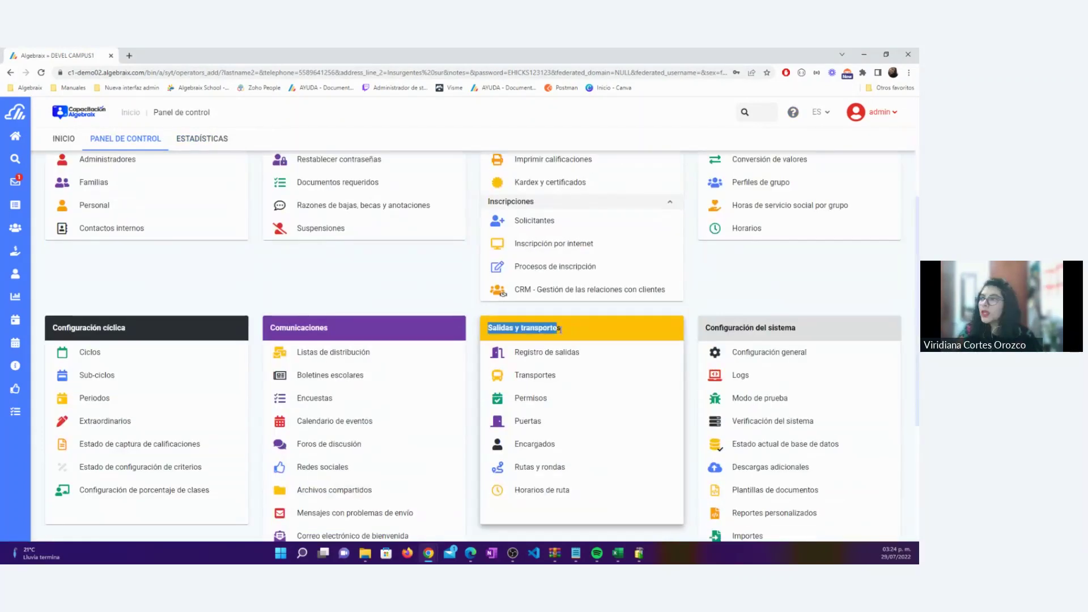
{"action": "left_click", "coordinate": [470, 305]}
{"action": "scroll", "coordinate": [470, 303], "scroll_direction": "down", "scroll_amount": 1}
{"action": "scroll", "coordinate": [470, 304], "scroll_direction": "down", "scroll_amount": 2}
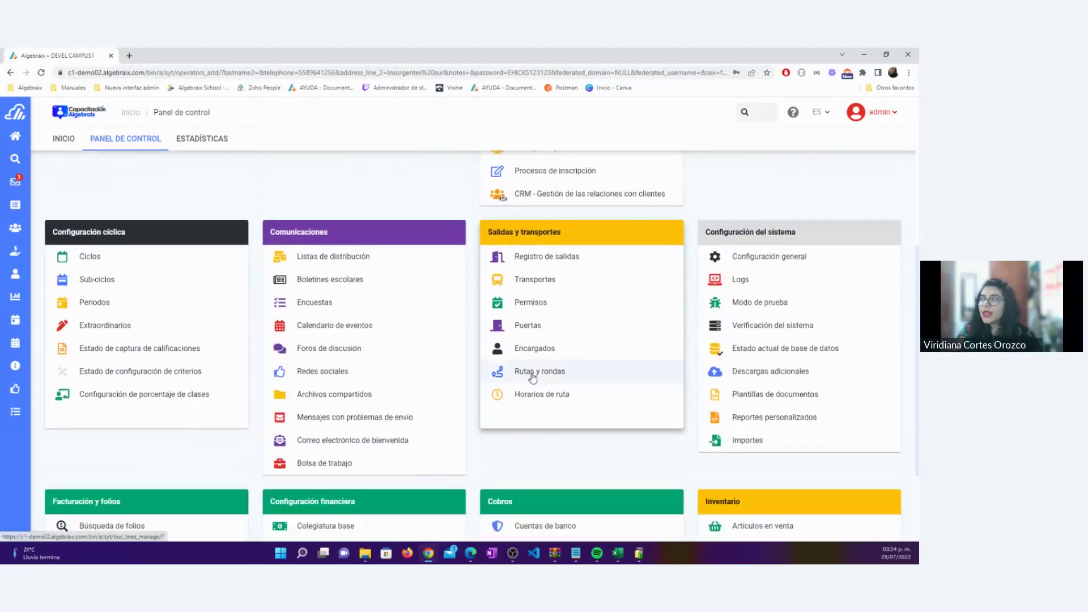
{"action": "left_click", "coordinate": [532, 373]}
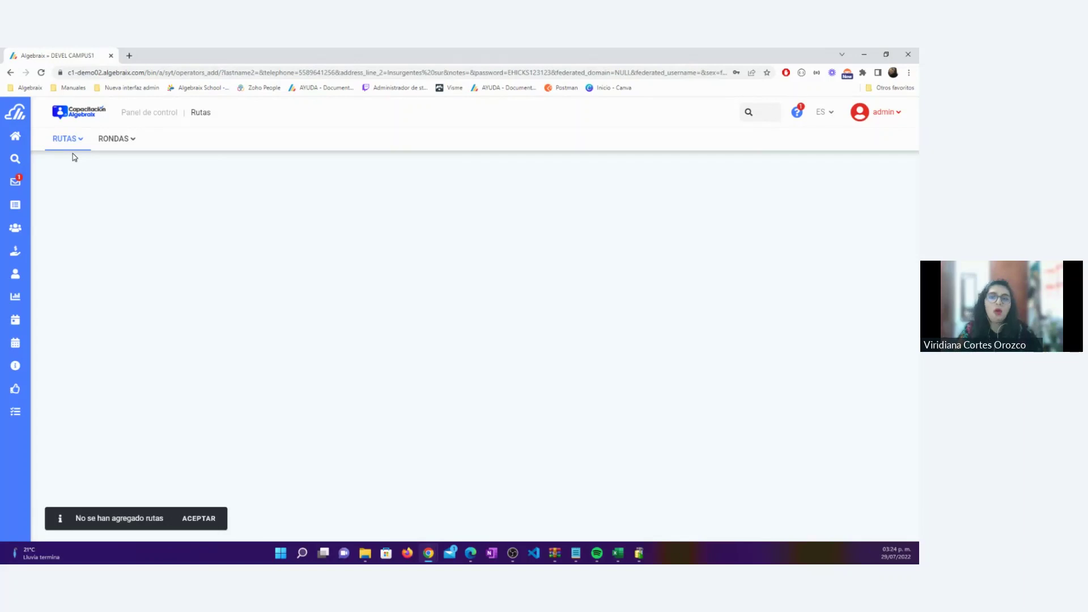
Open Agregar ruta from the RUTAS menu and name the route 'Ruta 1 entrada'
{"action": "left_click", "coordinate": [80, 140]}
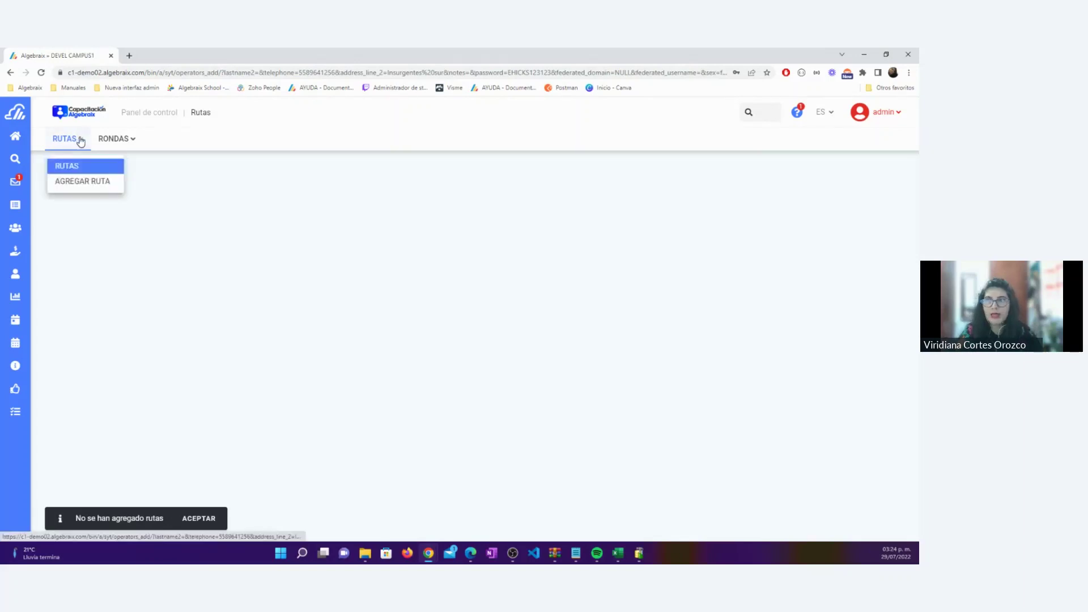
{"action": "left_click", "coordinate": [102, 188]}
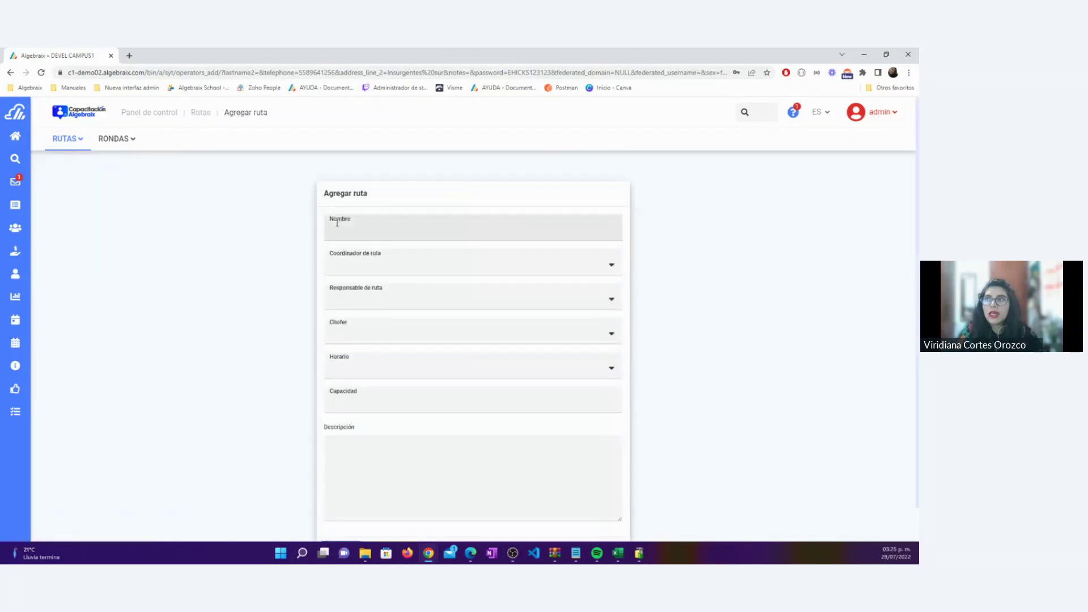
{"action": "left_click", "coordinate": [351, 229]}
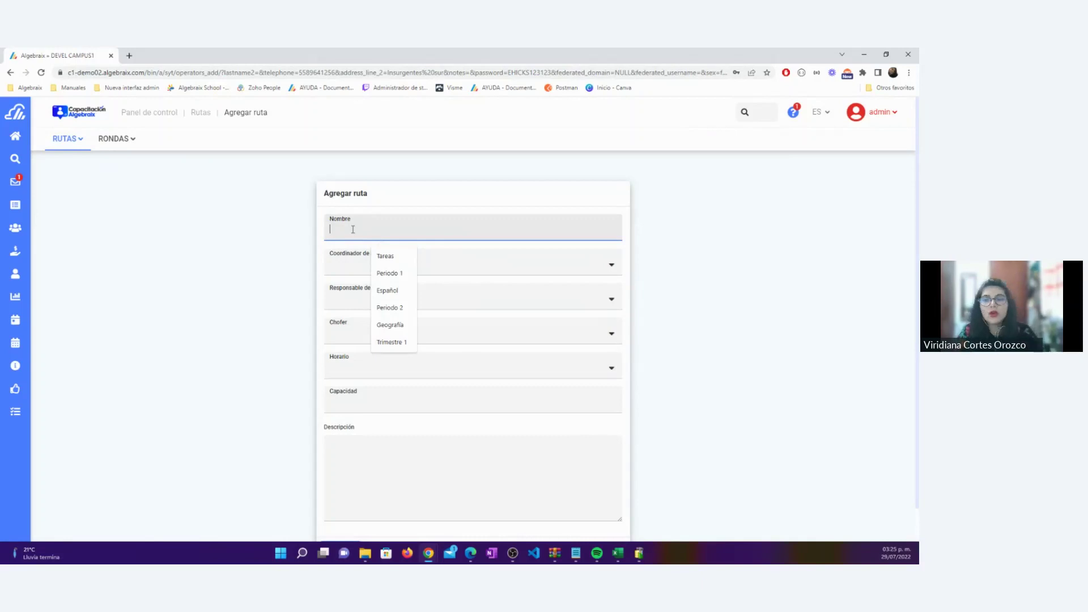
{"action": "type", "text": "Ruta 1"}
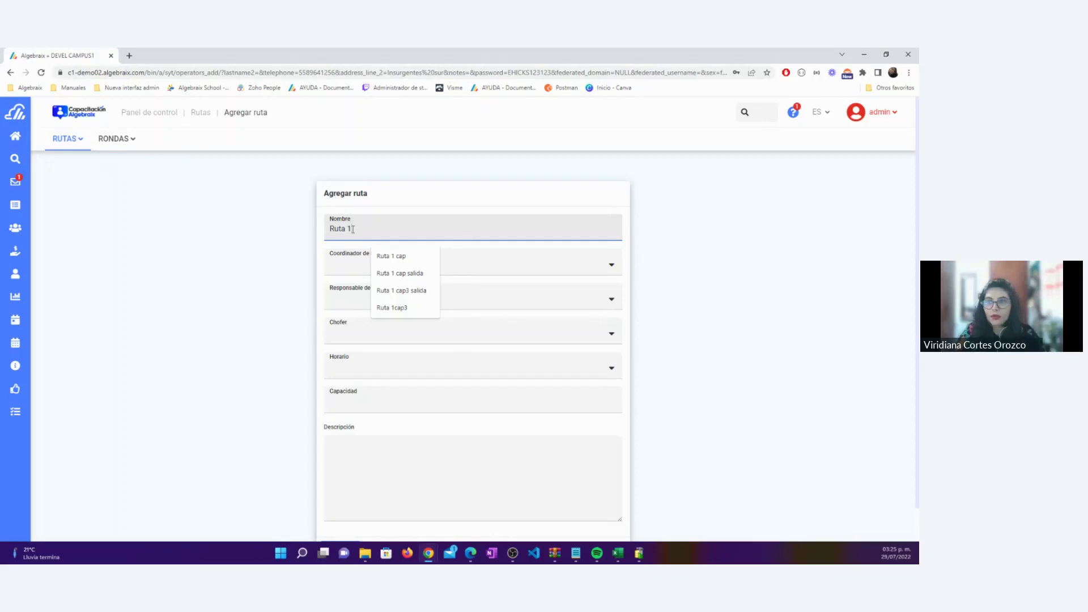
{"action": "left_click_drag", "start_coordinate": [360, 230], "coordinate": [304, 236]}
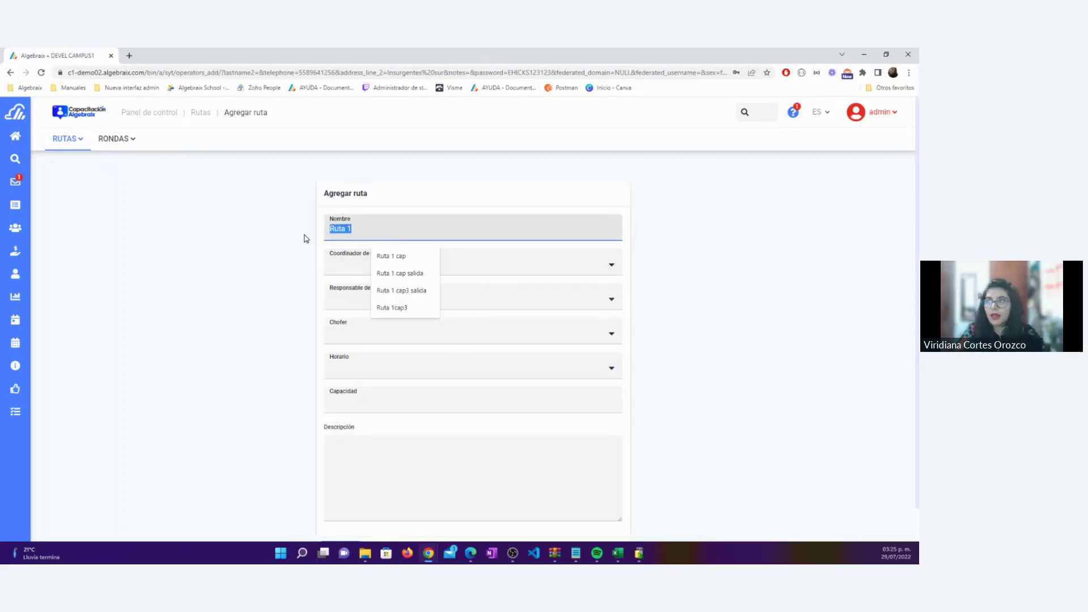
{"action": "left_click", "coordinate": [257, 253]}
{"action": "left_click", "coordinate": [383, 230]}
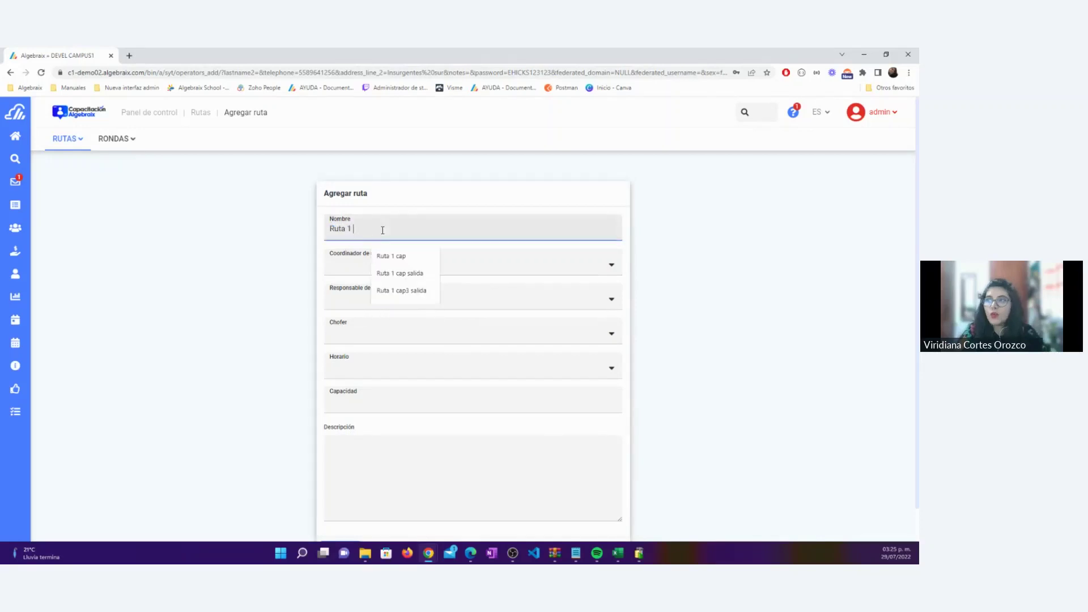
{"action": "type", "text": "entrada"}
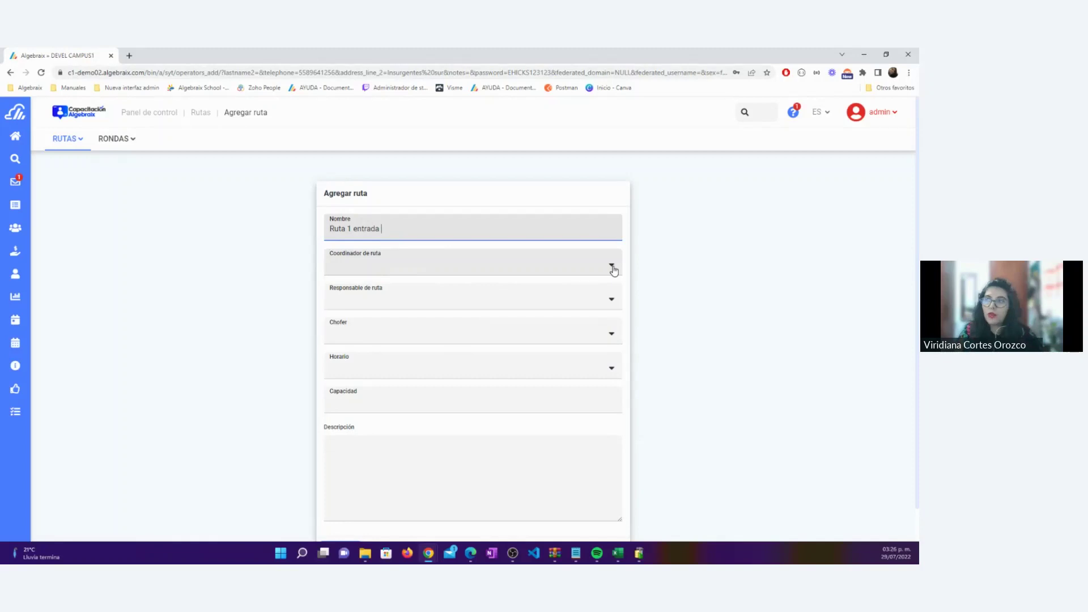
Assign the route's coordinator and its route manager
{"action": "left_click", "coordinate": [612, 267]}
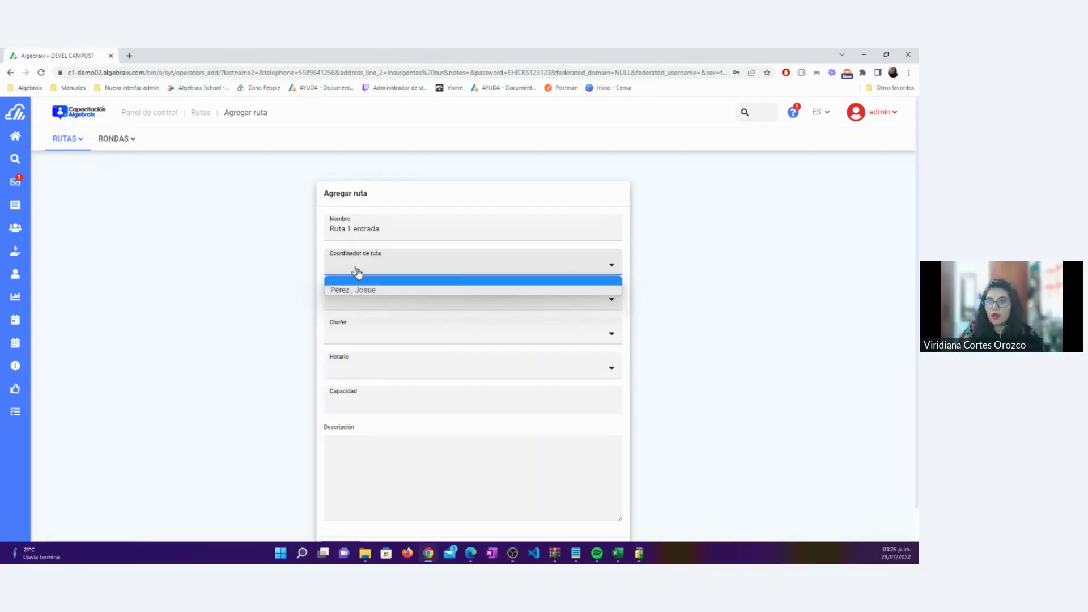
{"action": "left_click", "coordinate": [379, 291]}
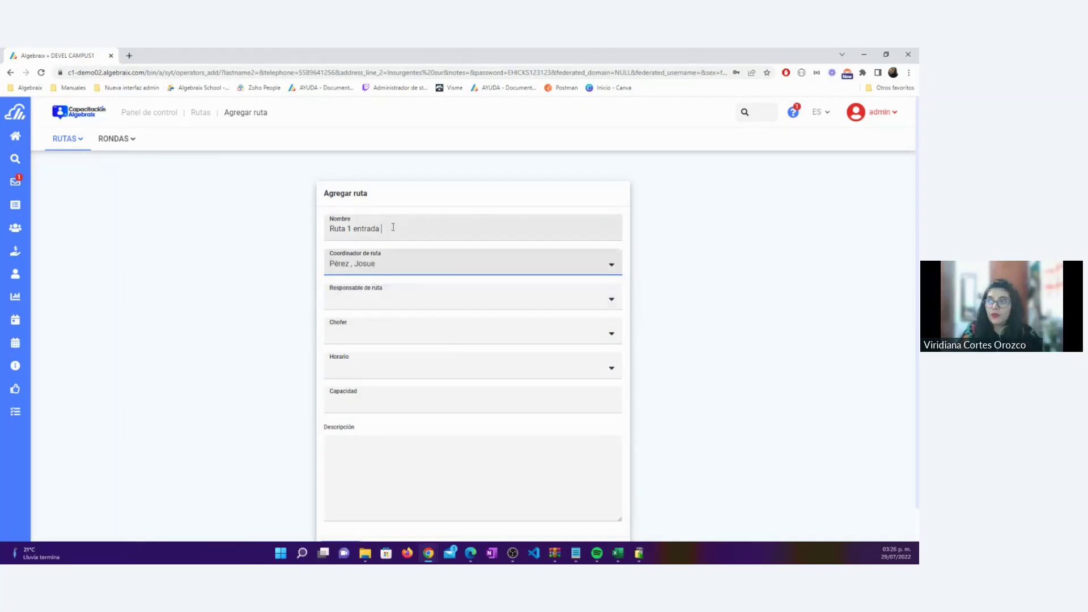
{"action": "left_click_drag", "start_coordinate": [392, 228], "coordinate": [328, 228]}
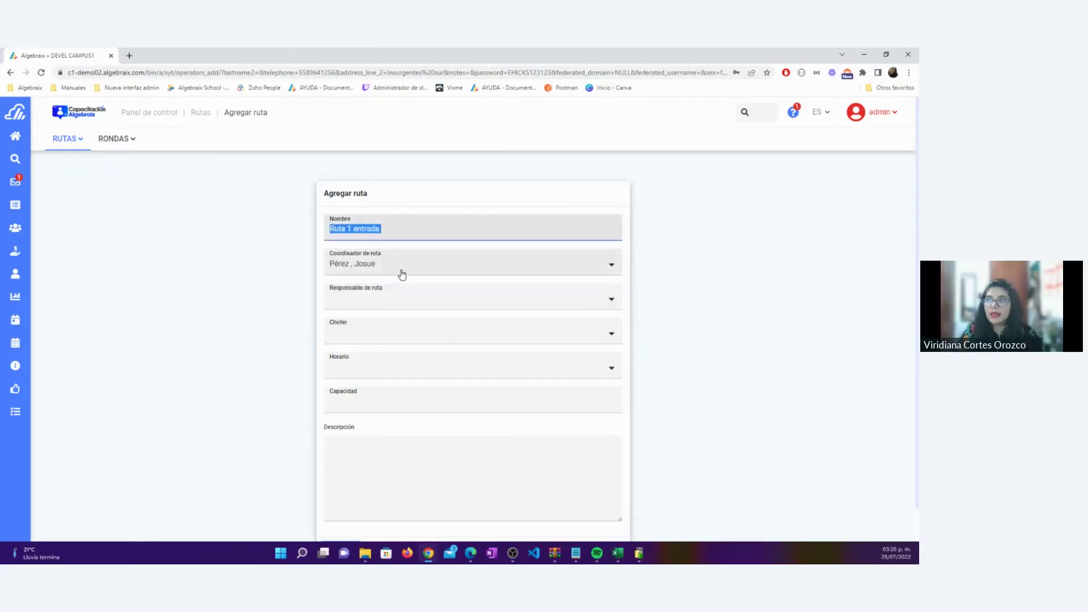
{"action": "left_click", "coordinate": [433, 298]}
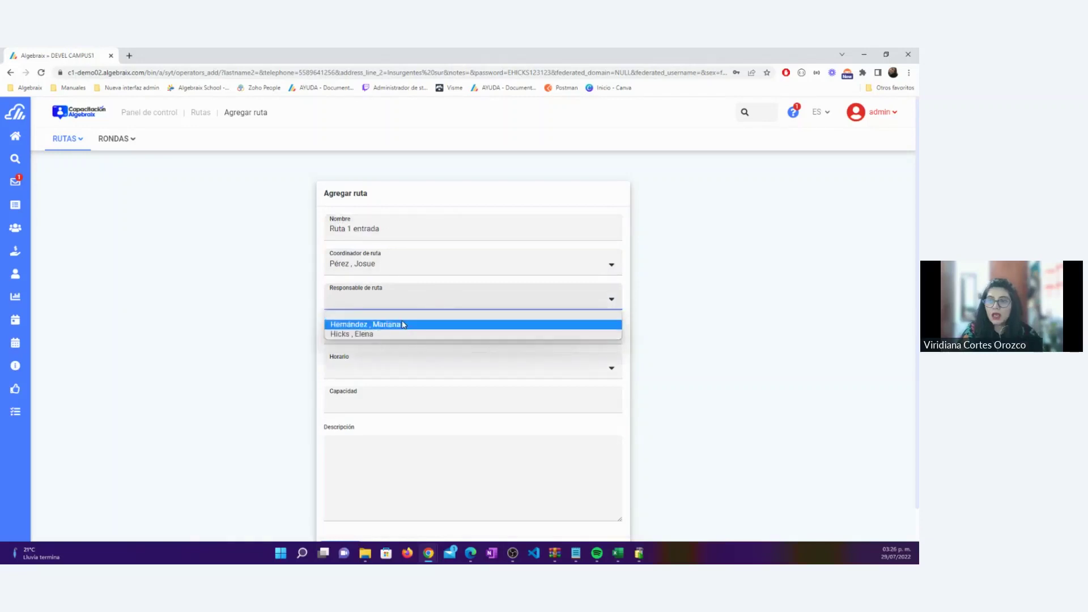
{"action": "left_click", "coordinate": [402, 324]}
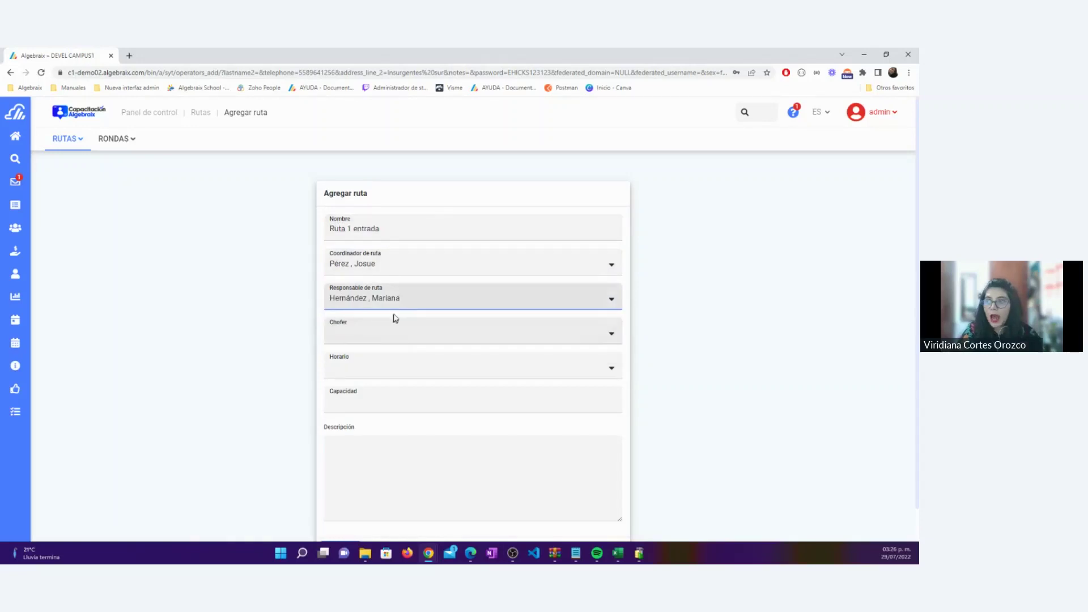
{"action": "left_click", "coordinate": [399, 228]}
{"action": "left_click", "coordinate": [407, 234]}
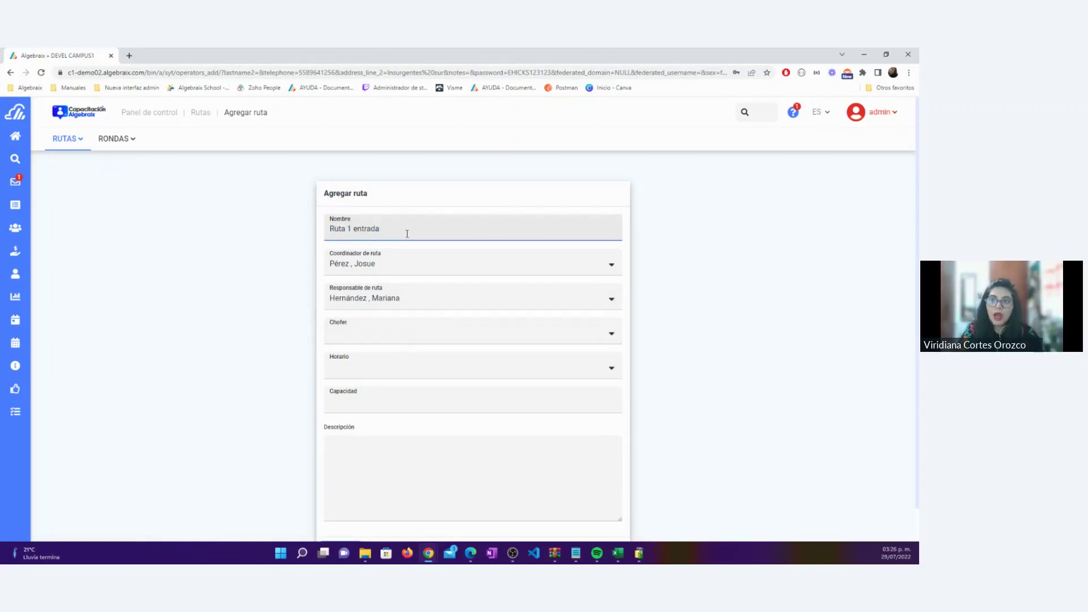
Assign the route's driver and set its schedule to Horario de entrada
{"action": "left_click", "coordinate": [367, 332]}
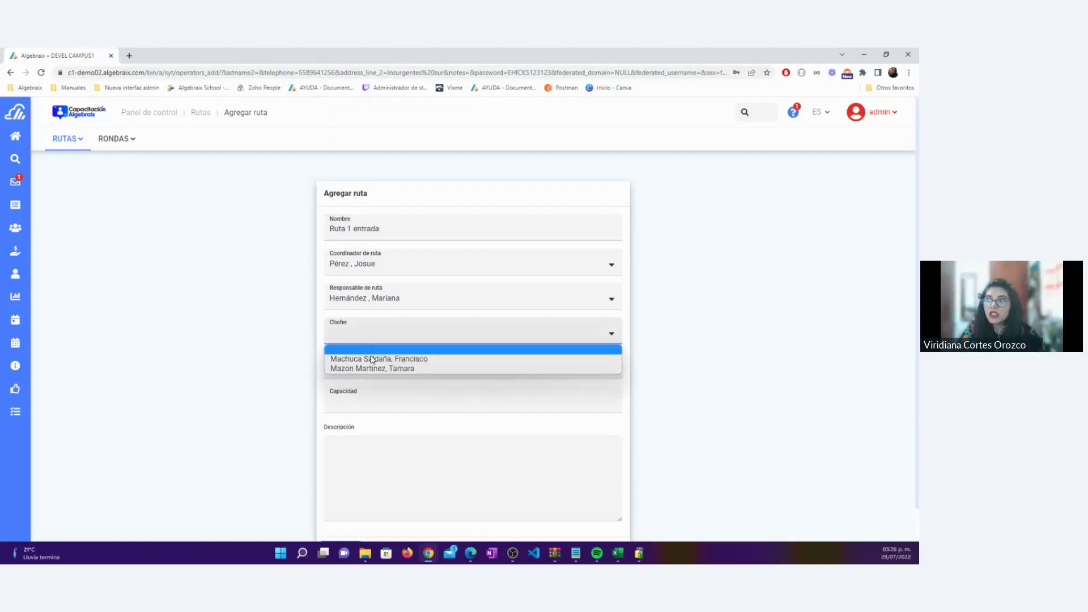
{"action": "left_click", "coordinate": [372, 360]}
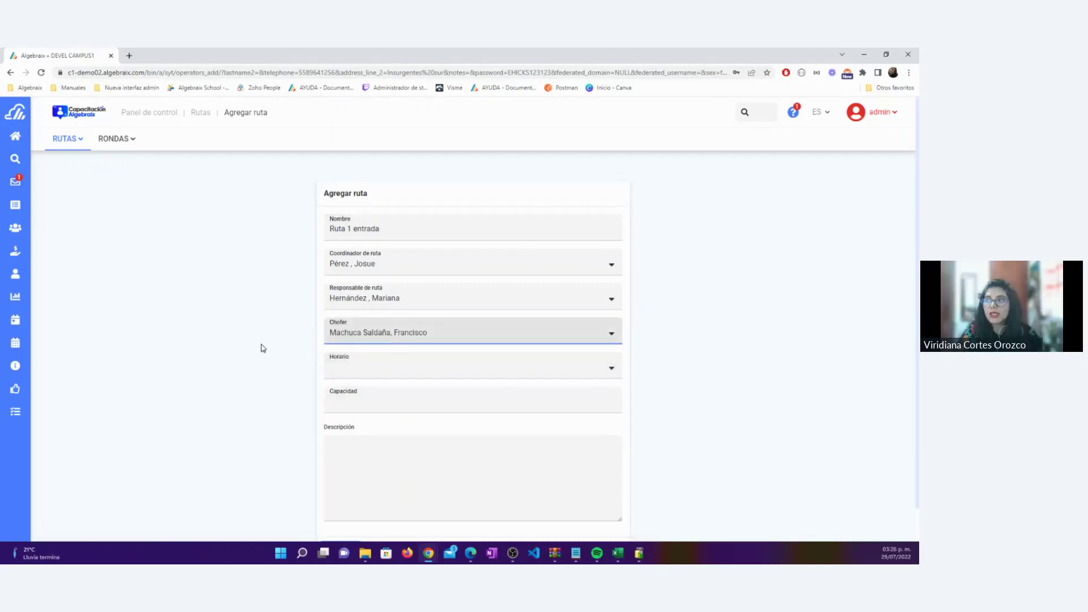
{"action": "scroll", "coordinate": [263, 348], "scroll_direction": "down", "scroll_amount": 1}
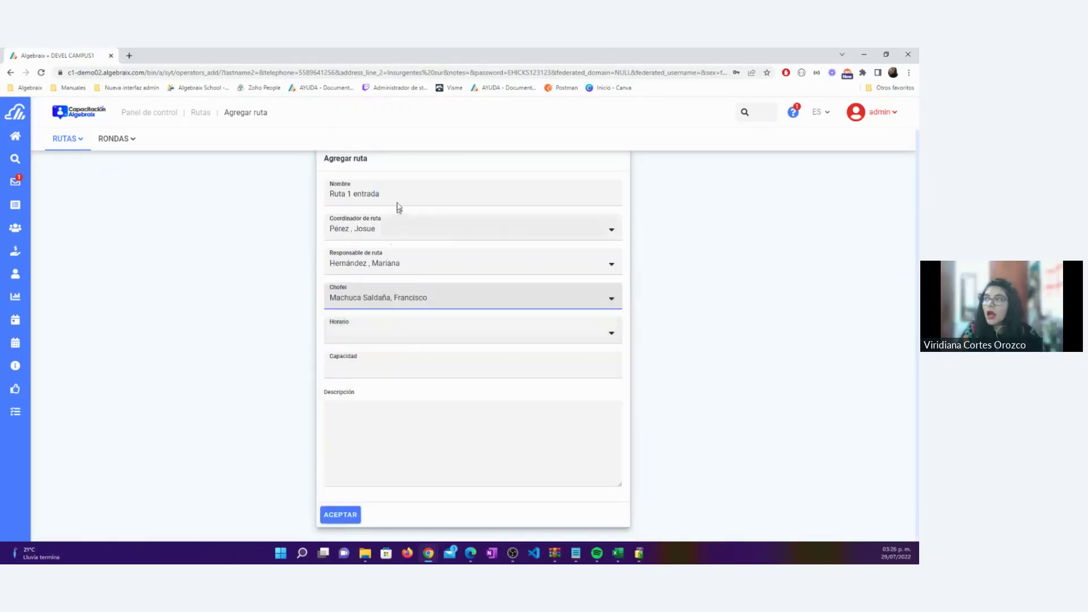
{"action": "left_click_drag", "start_coordinate": [397, 194], "coordinate": [327, 194]}
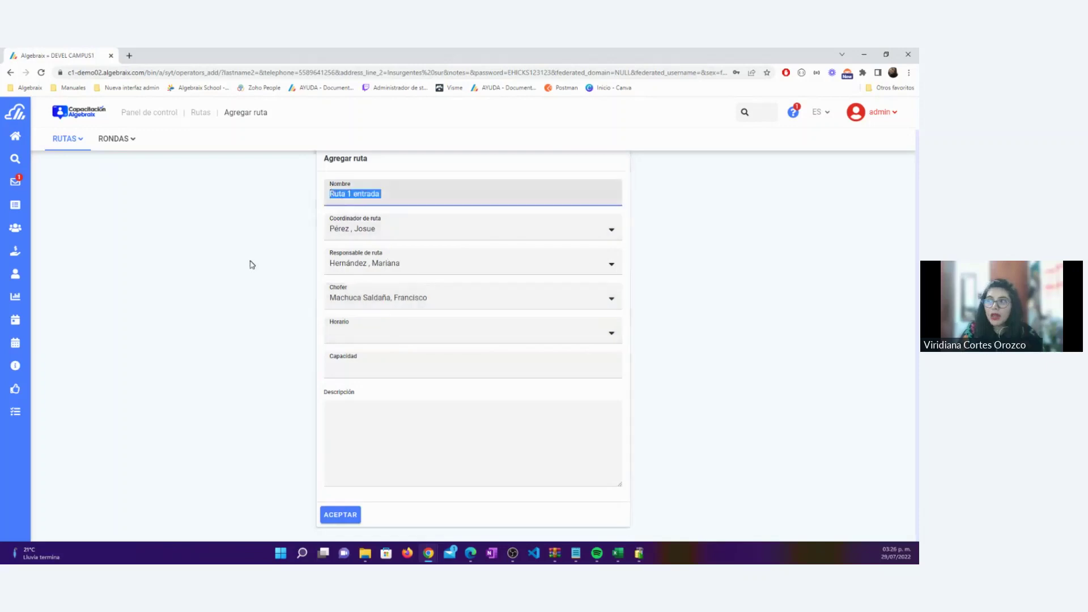
{"action": "left_click", "coordinate": [369, 334]}
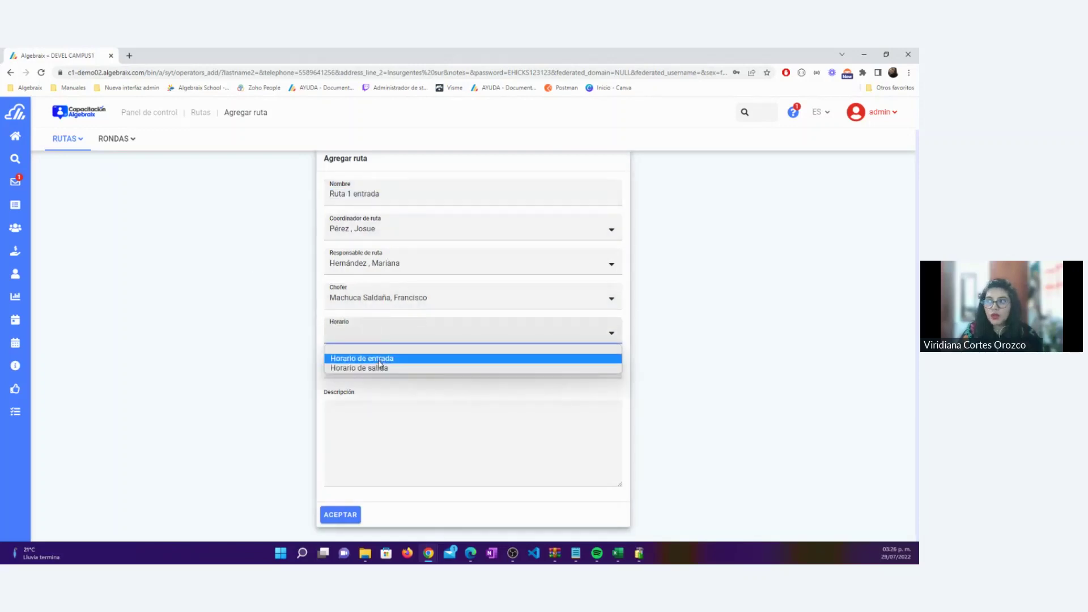
{"action": "left_click", "coordinate": [378, 359]}
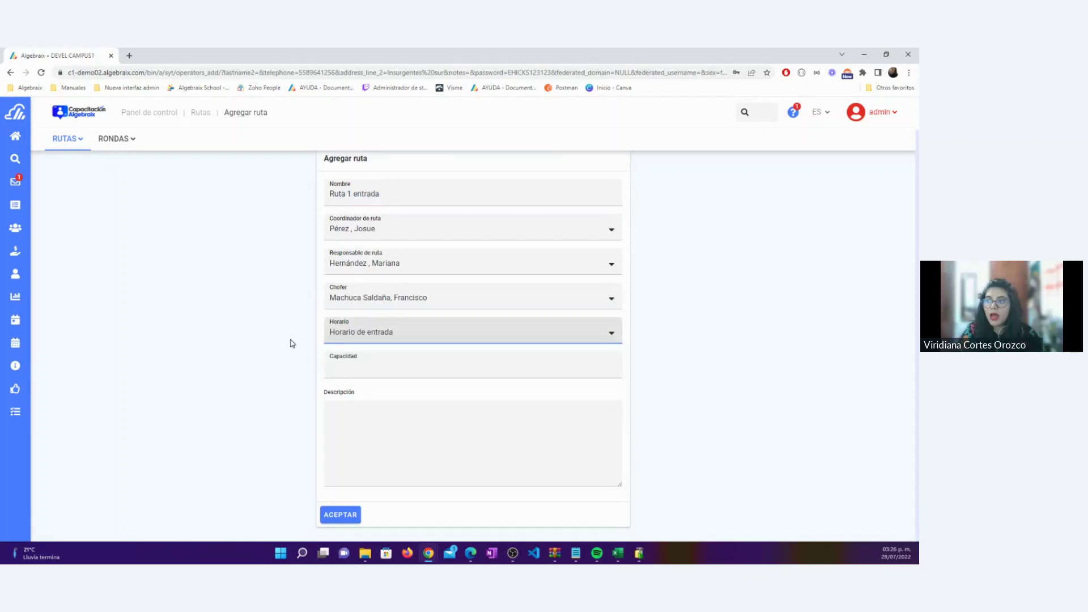
{"action": "left_click", "coordinate": [374, 368]}
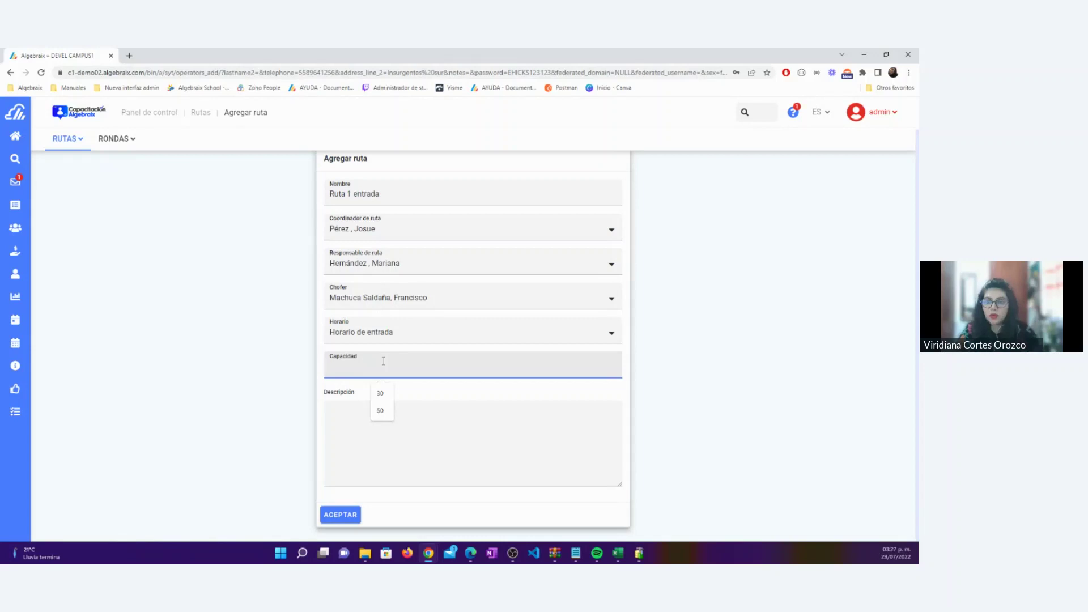
Settle the capacity at 20 after briefly trying 35, then save Ruta 1 entrada
{"action": "type", "text": "20"}
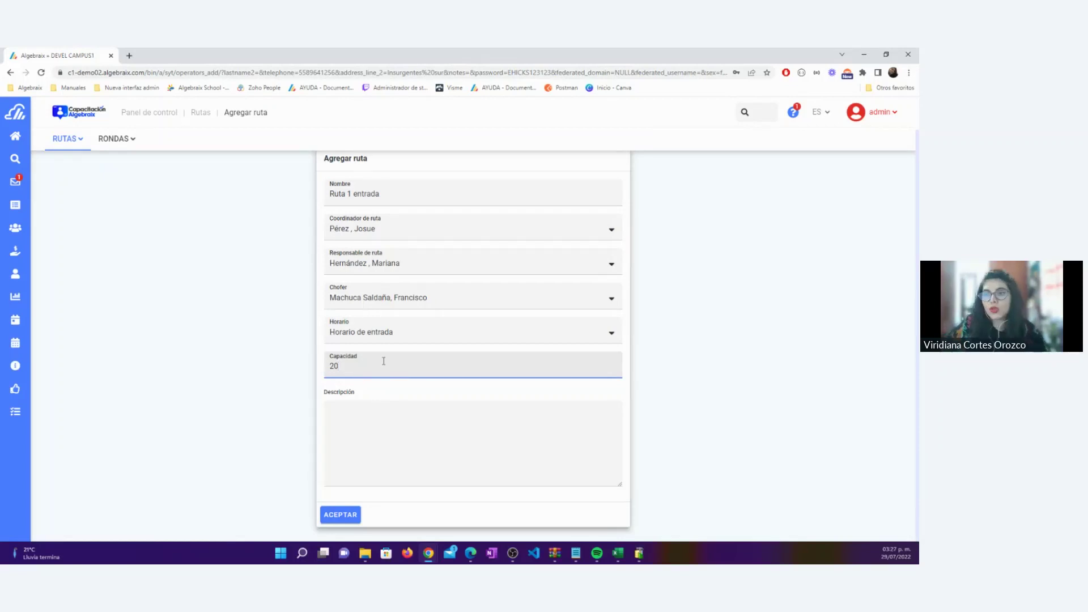
{"action": "key", "text": "BackSpace"}
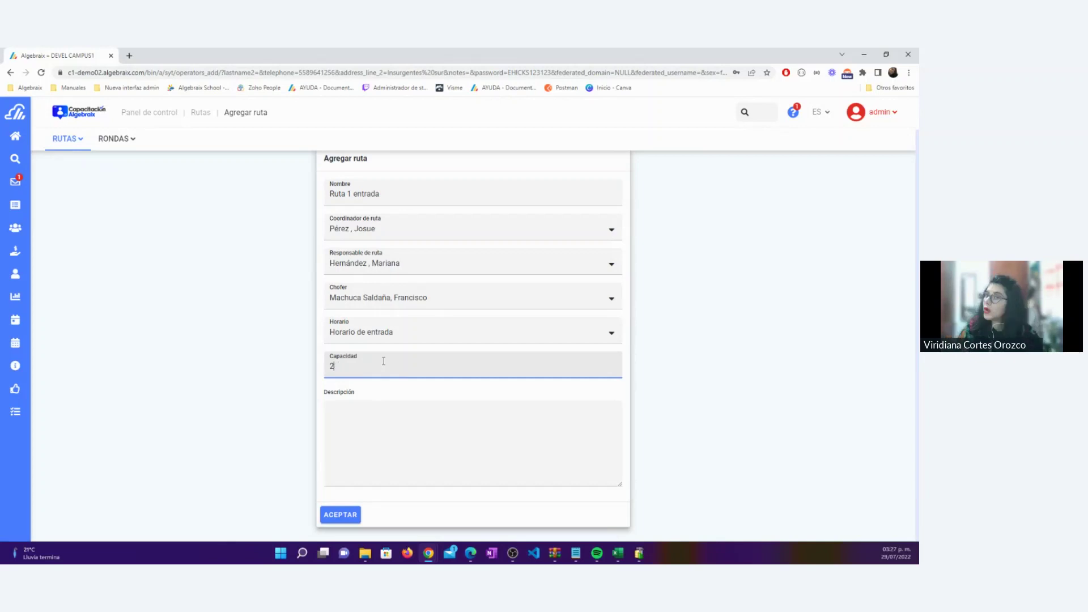
{"action": "key", "text": "BackSpace"}
{"action": "type", "text": "35"}
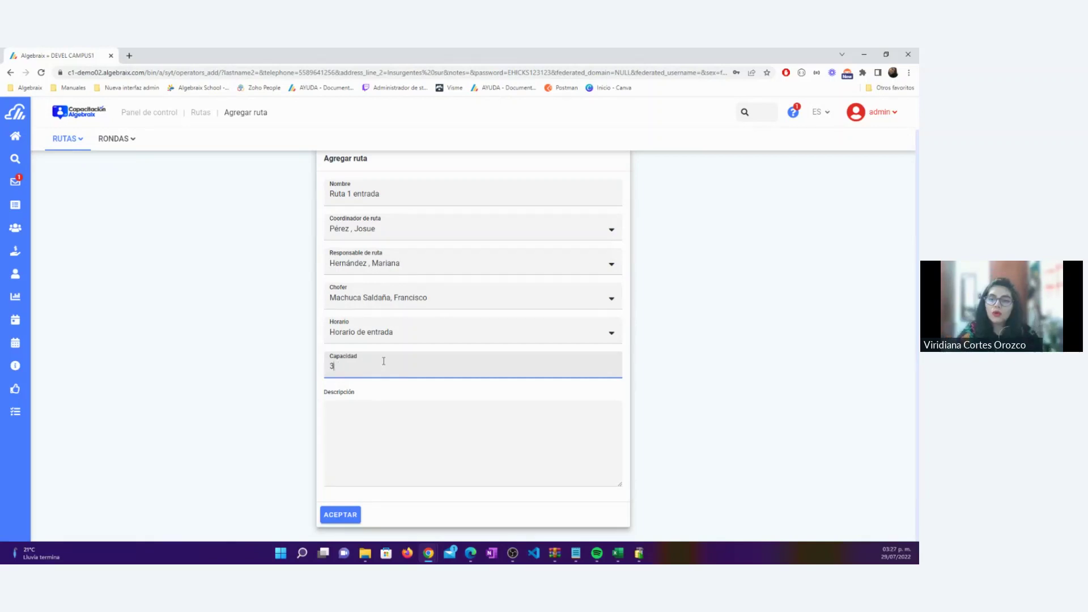
{"action": "key", "text": "BackSpace"}
{"action": "key", "text": "BackSpace"}
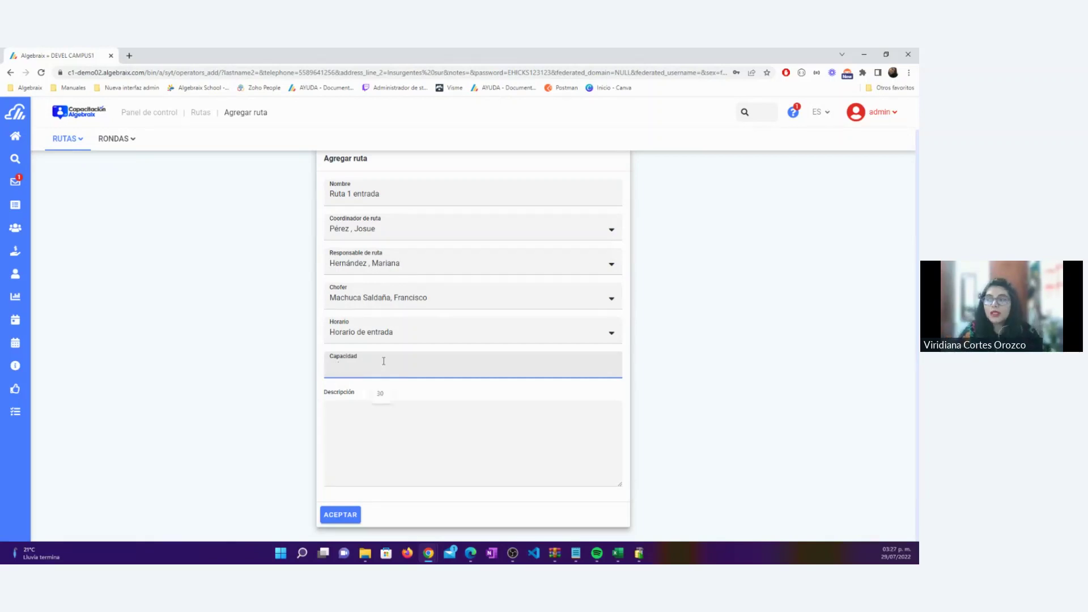
{"action": "type", "text": "20"}
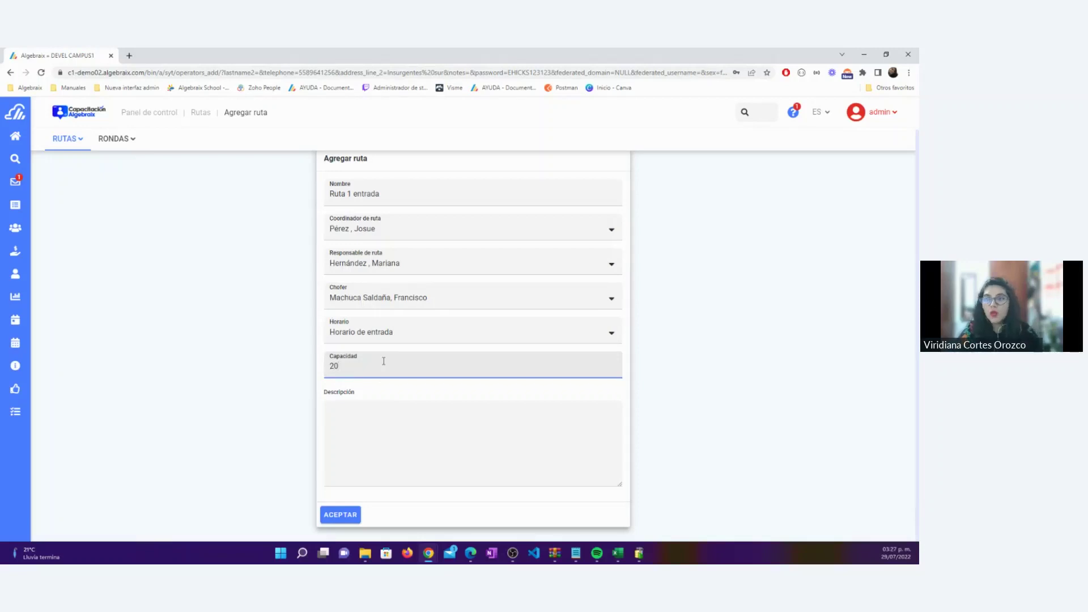
{"action": "left_click", "coordinate": [370, 425]}
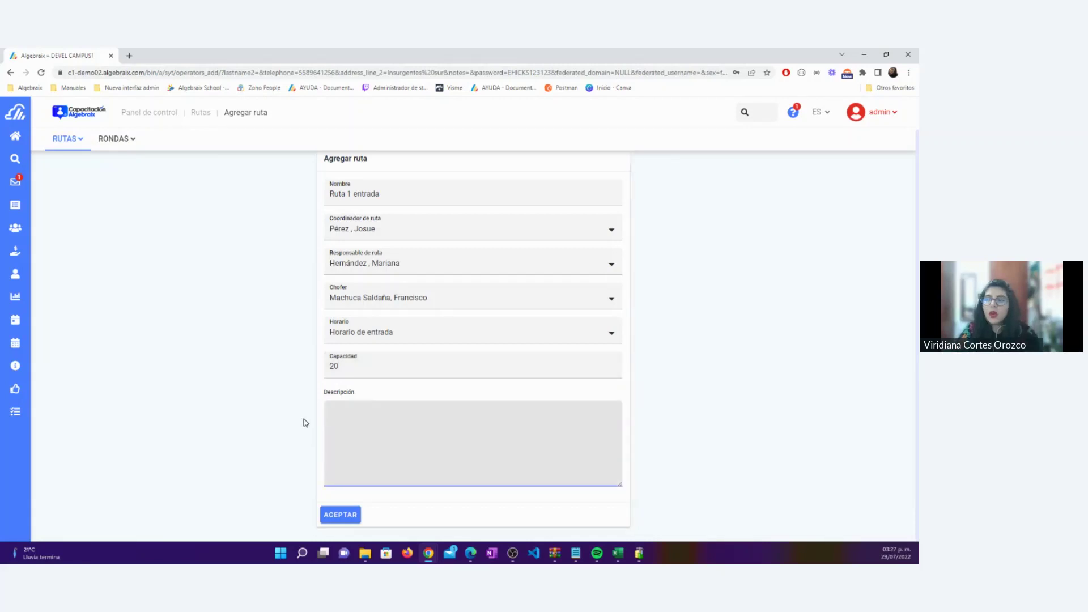
{"action": "left_click", "coordinate": [340, 514]}
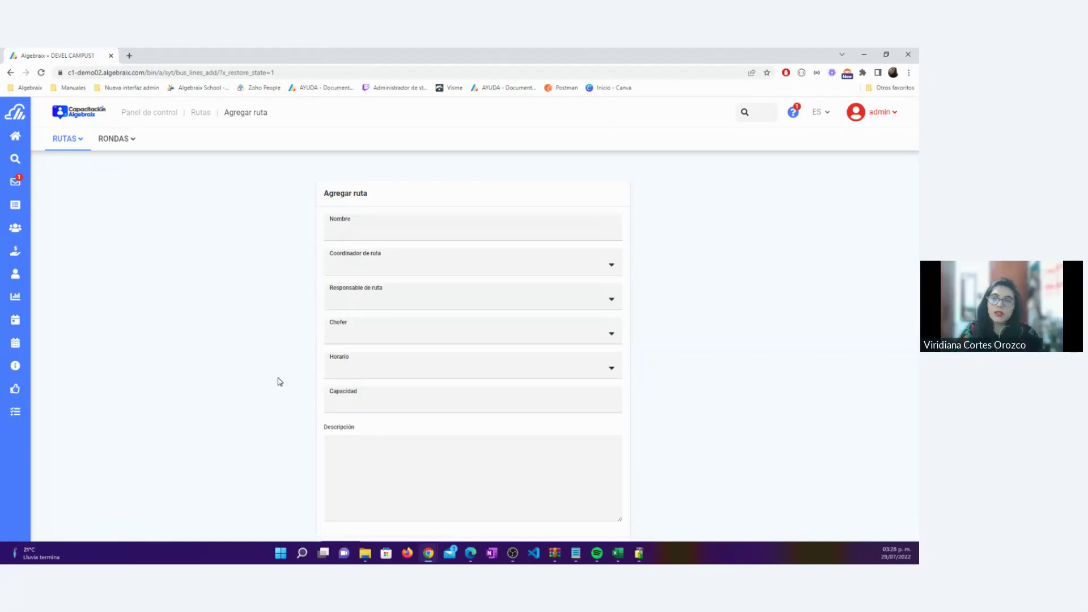
Name the route 'Ruta 2 entrada' and choose its route coordinator
{"action": "left_click", "coordinate": [397, 225]}
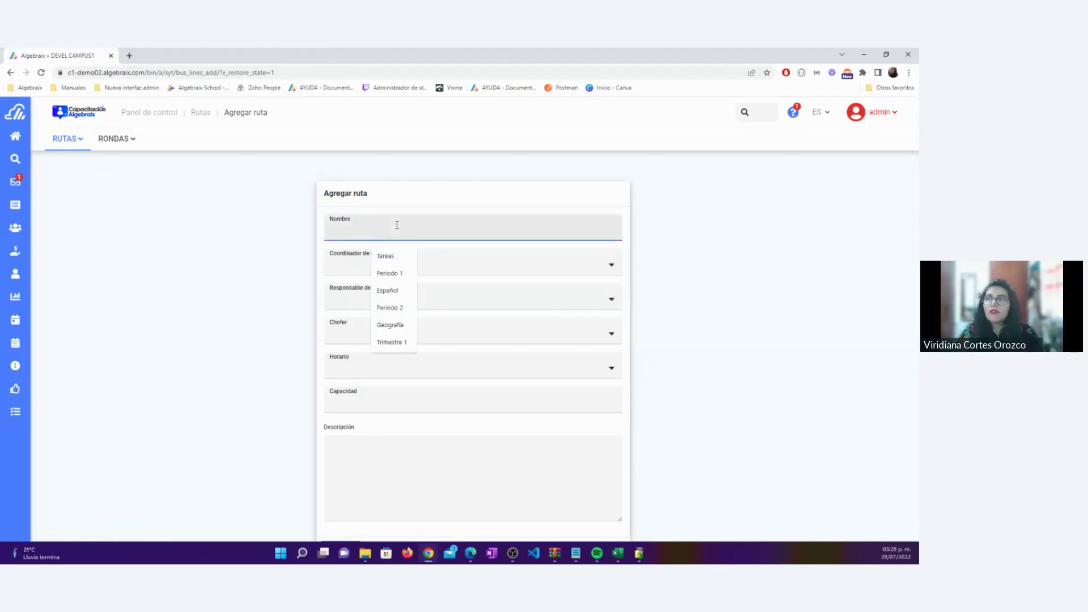
{"action": "type", "text": "Ruta"}
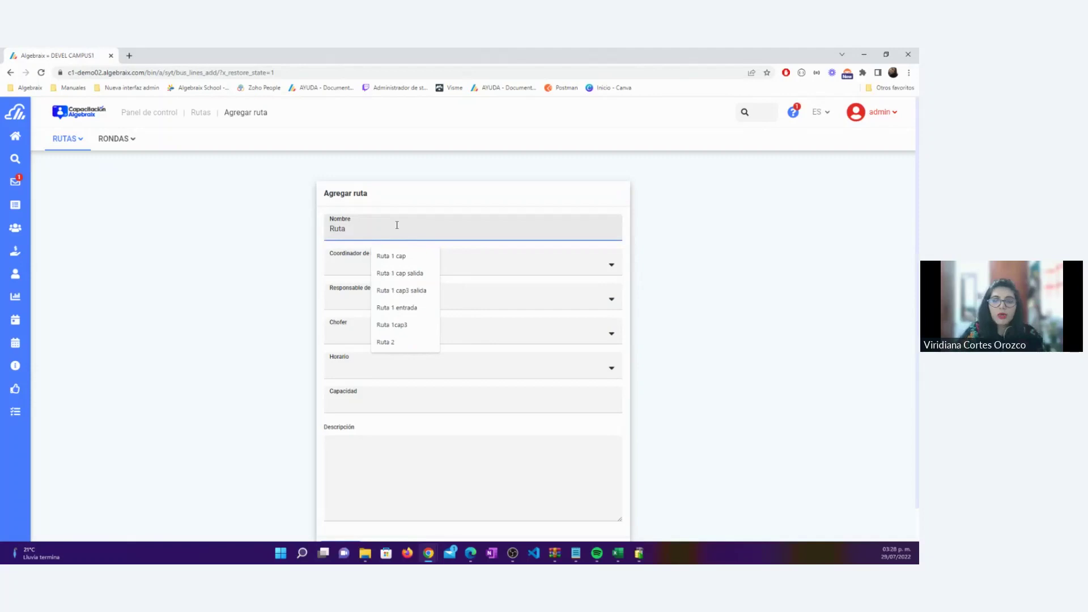
{"action": "type", "text": " 2 entrada"}
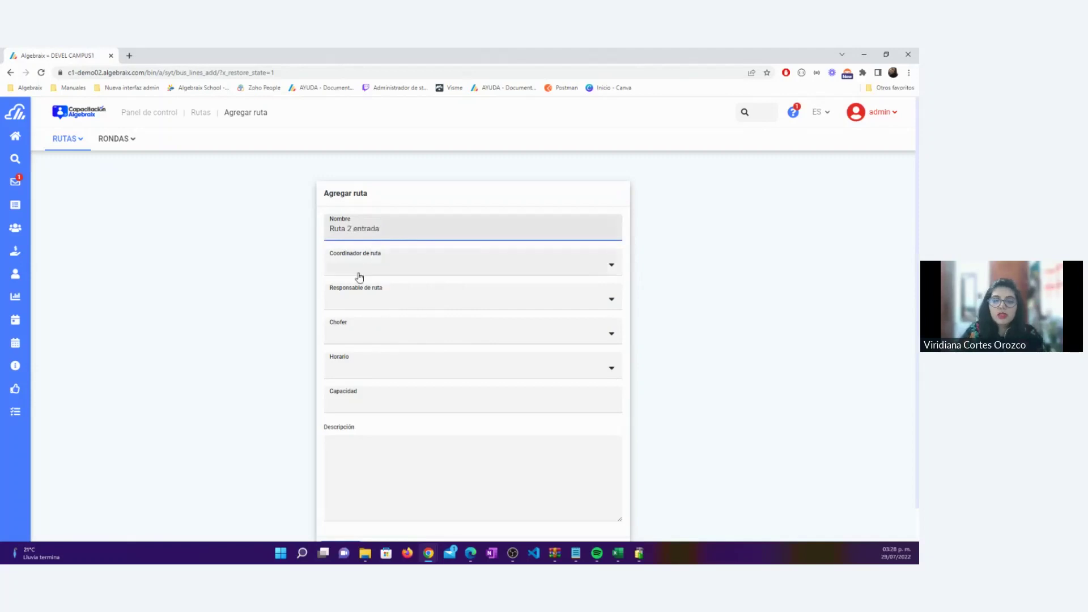
{"action": "left_click", "coordinate": [359, 278]}
{"action": "left_click", "coordinate": [363, 288]}
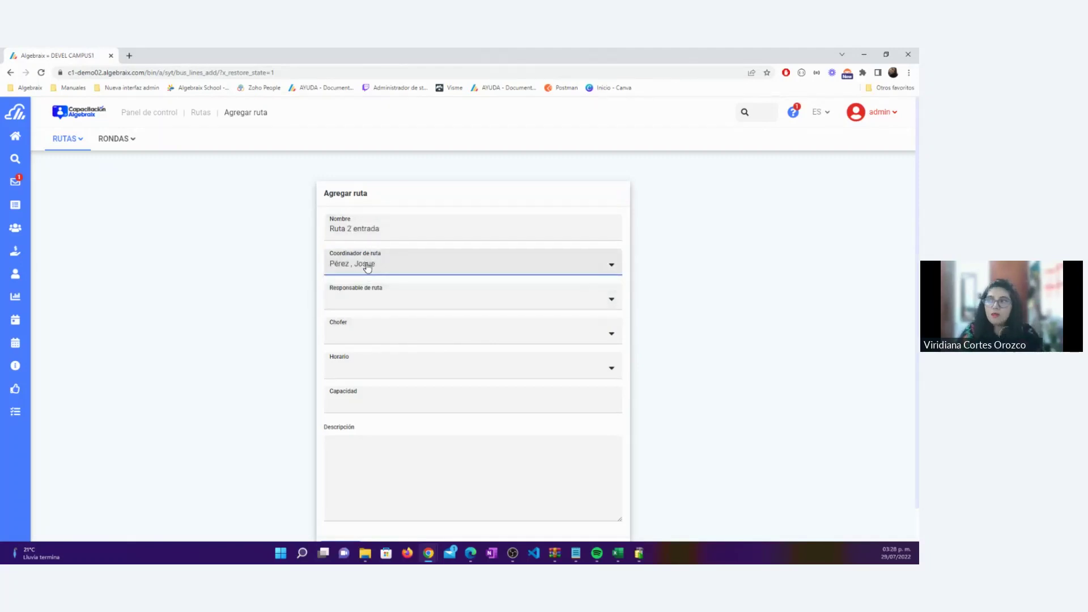
{"action": "left_click", "coordinate": [367, 268]}
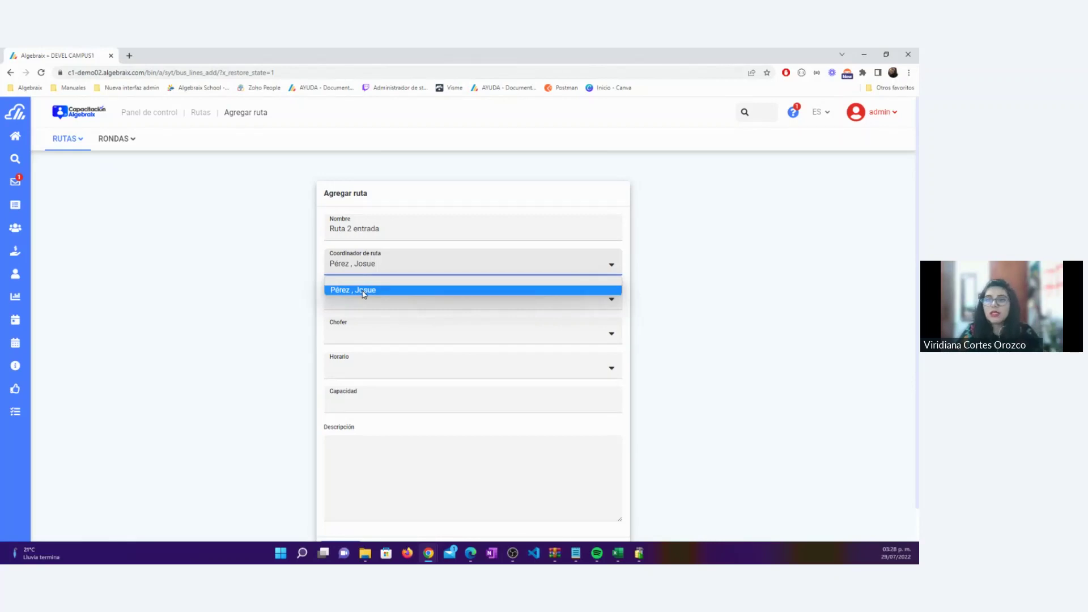
{"action": "left_click", "coordinate": [363, 291]}
Choose the route manager and driver, and set the schedule to Horario de entrada
{"action": "left_click", "coordinate": [362, 301]}
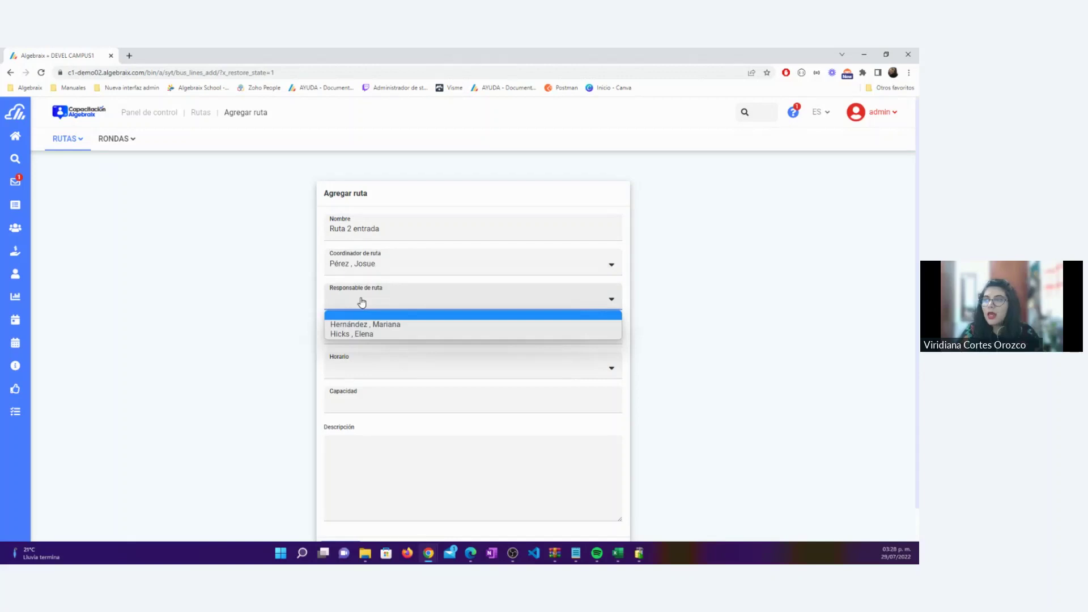
{"action": "left_click", "coordinate": [360, 335]}
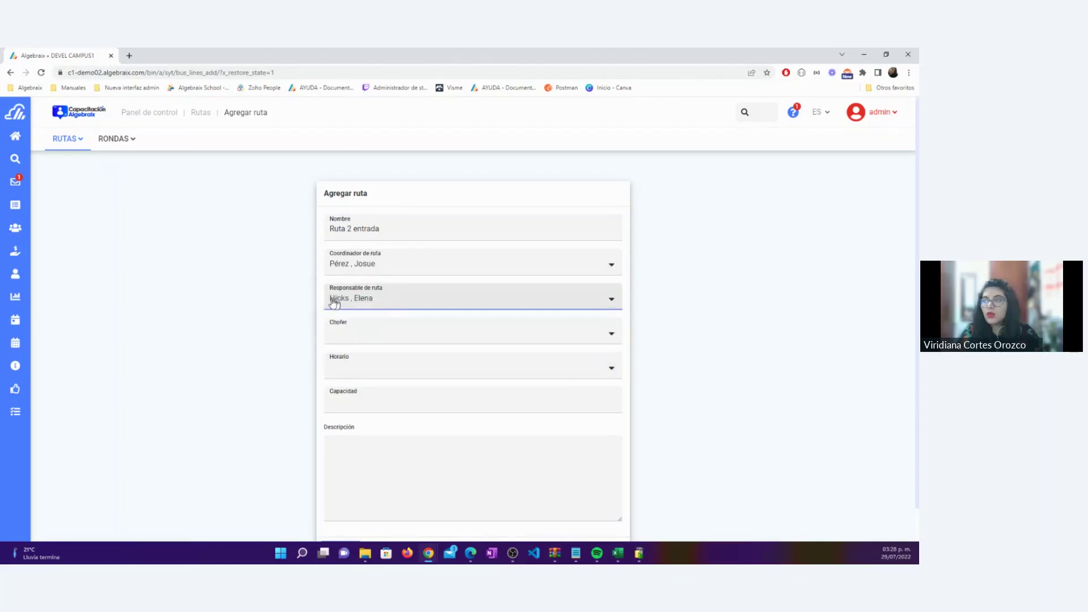
{"action": "left_click", "coordinate": [362, 337]}
{"action": "left_click", "coordinate": [379, 369]}
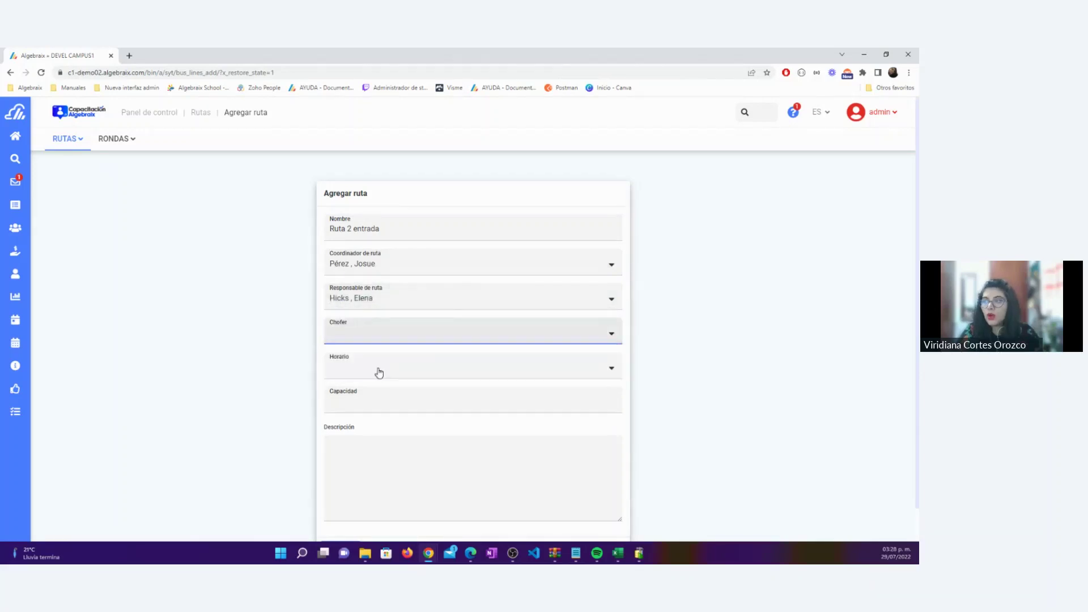
{"action": "left_click", "coordinate": [347, 369]}
{"action": "left_click", "coordinate": [366, 395]}
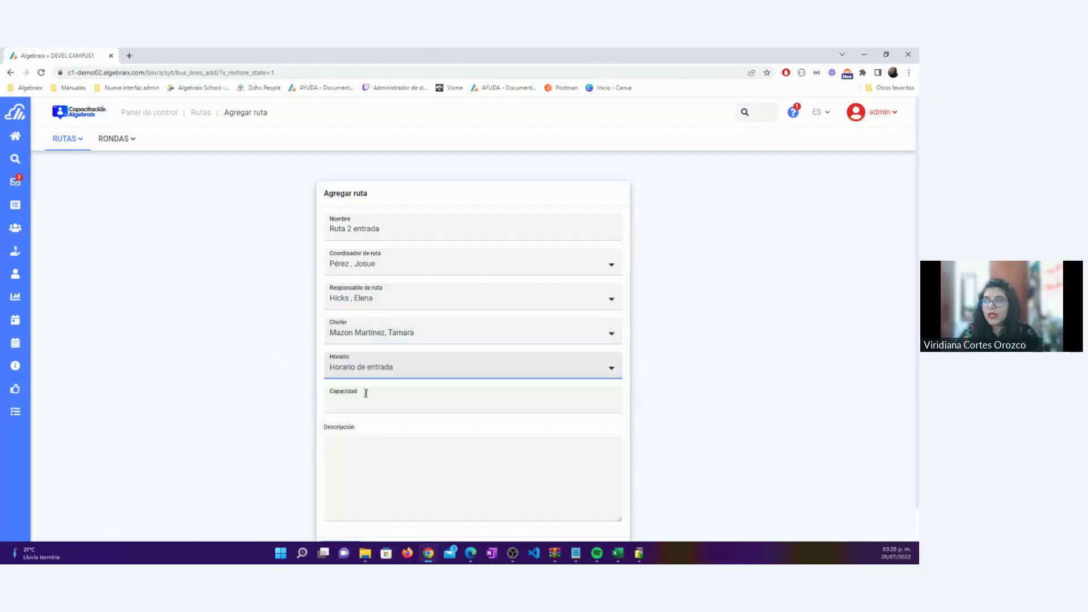
Enter capacity 20 and save Ruta 2 entrada
{"action": "left_click_drag", "start_coordinate": [379, 229], "coordinate": [317, 232]}
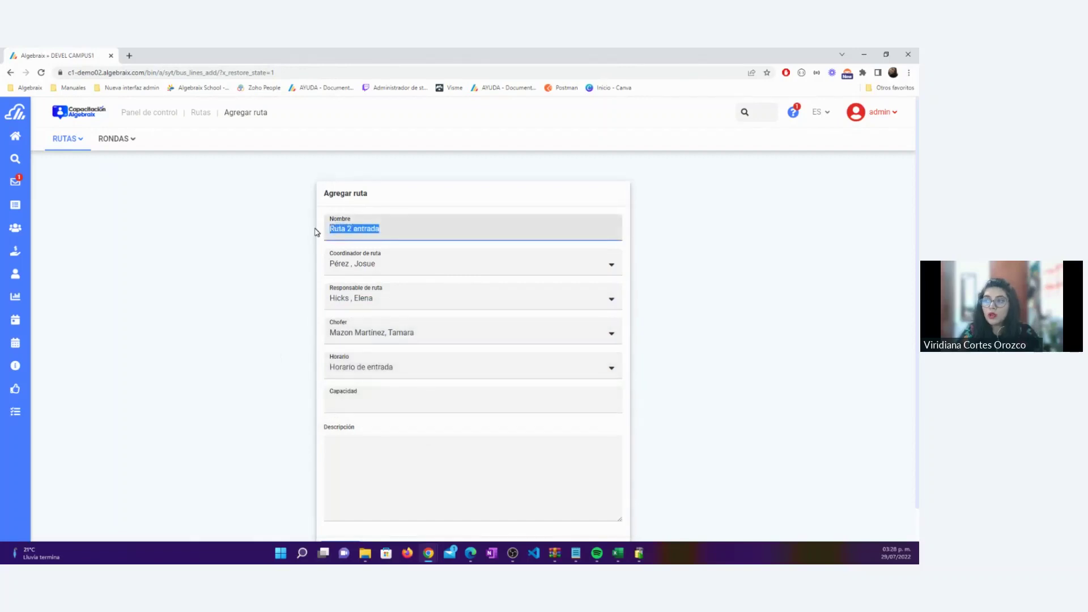
{"action": "left_click", "coordinate": [284, 281]}
{"action": "left_click", "coordinate": [376, 404]}
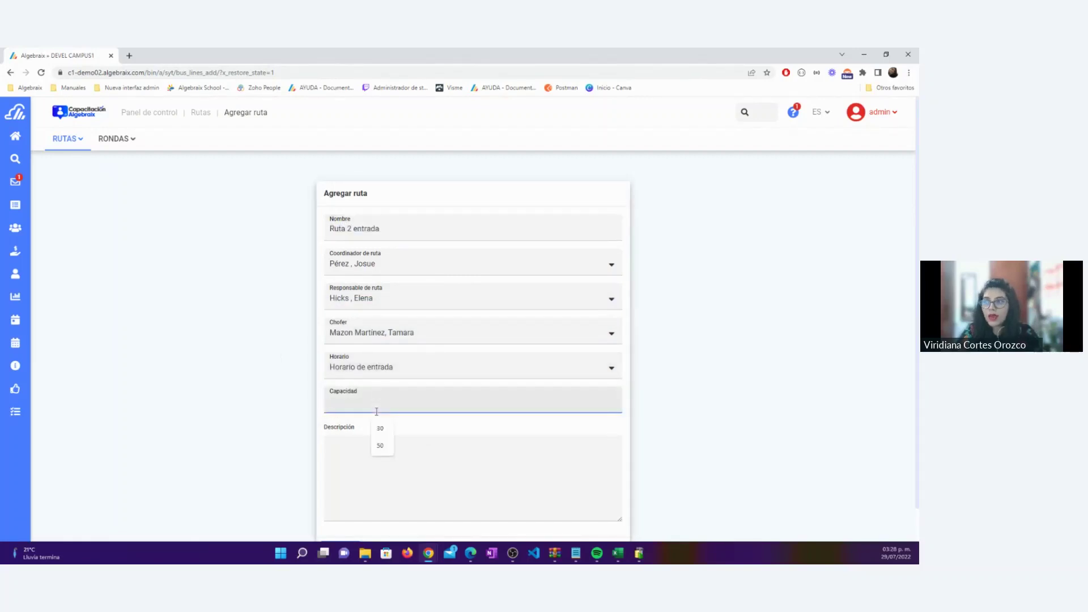
{"action": "type", "text": "20"}
{"action": "left_click", "coordinate": [286, 406]}
{"action": "scroll", "coordinate": [286, 406], "scroll_direction": "down", "scroll_amount": 1}
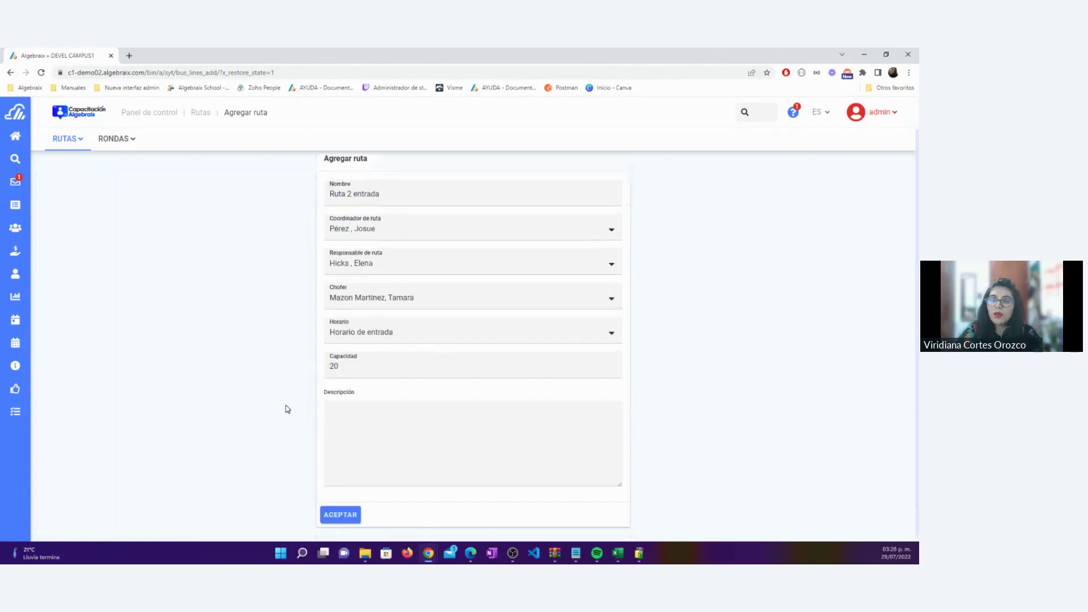
{"action": "key", "text": "Return"}
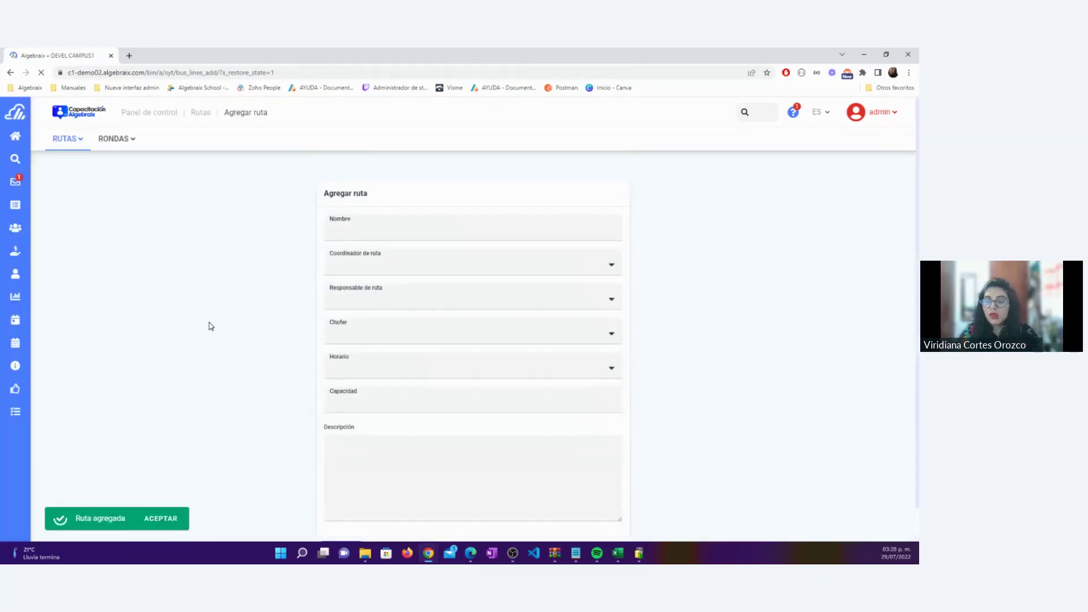
Name the route 'Ruta 1 salida' and choose its coordinator and the first listed route manager
{"action": "left_click", "coordinate": [390, 227]}
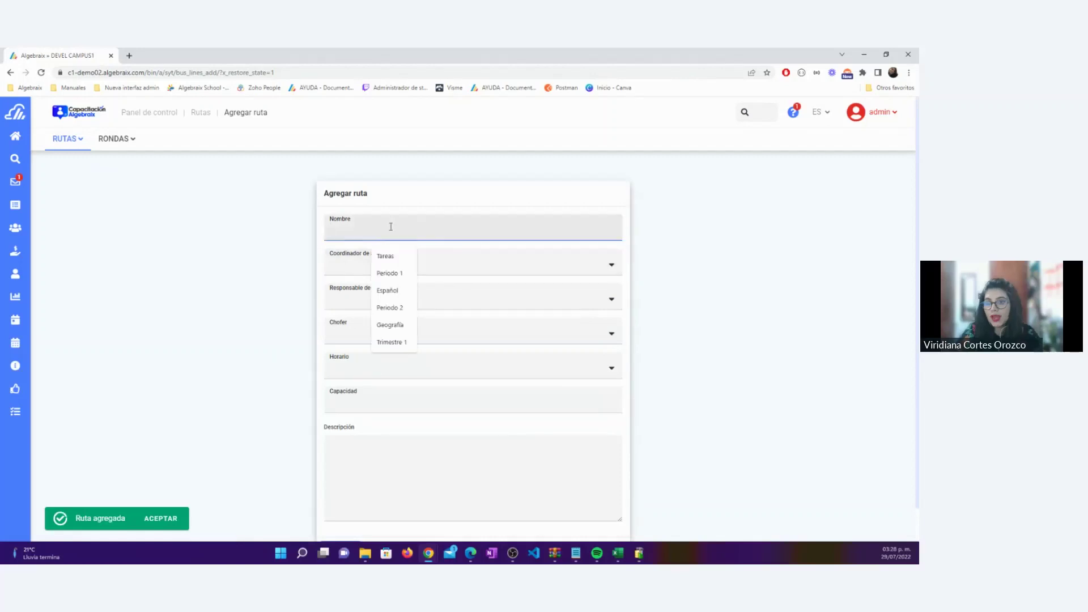
{"action": "type", "text": "Ruta 1 sa"}
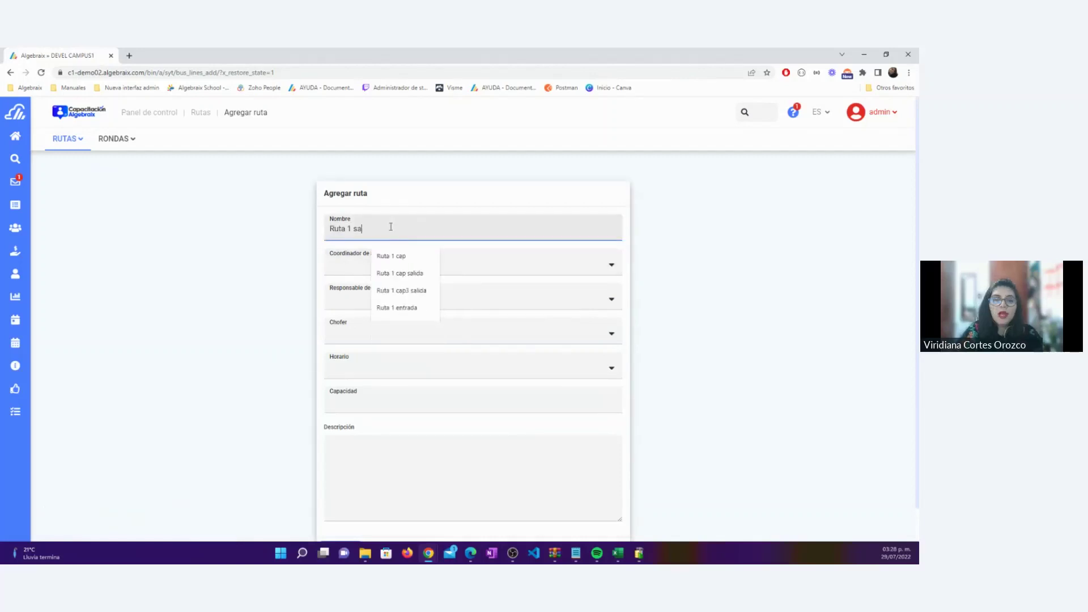
{"action": "type", "text": "lida"}
{"action": "left_click", "coordinate": [371, 265]}
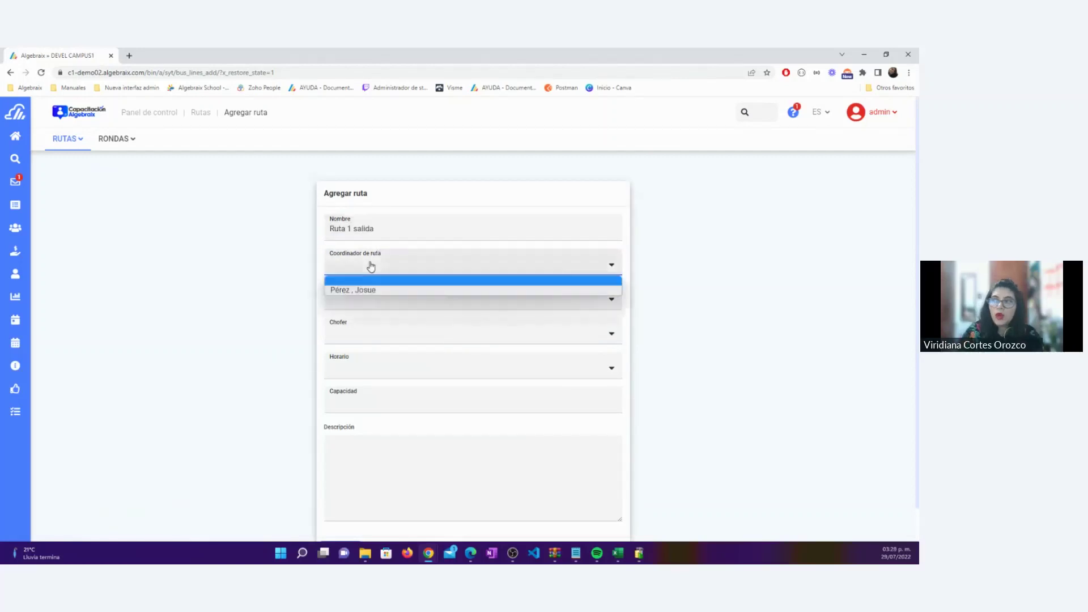
{"action": "left_click", "coordinate": [375, 290]}
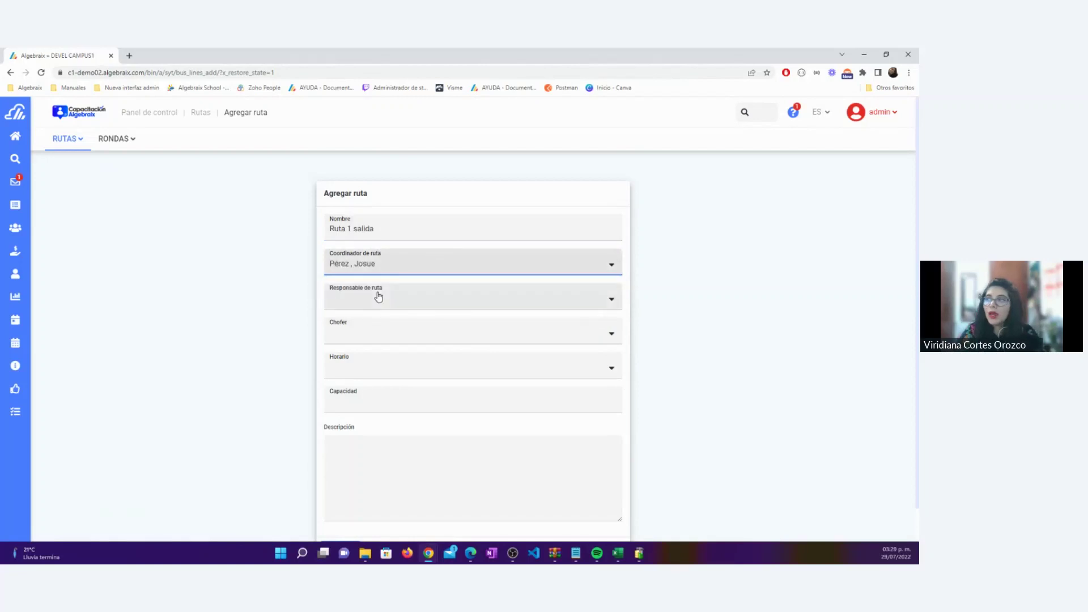
{"action": "left_click", "coordinate": [378, 297]}
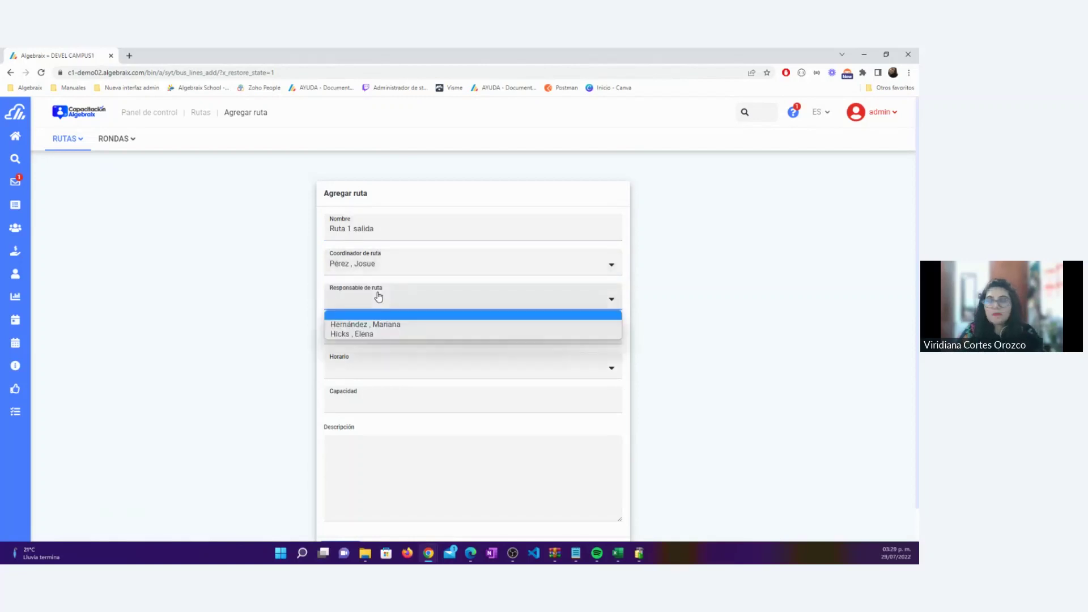
{"action": "left_click", "coordinate": [390, 325]}
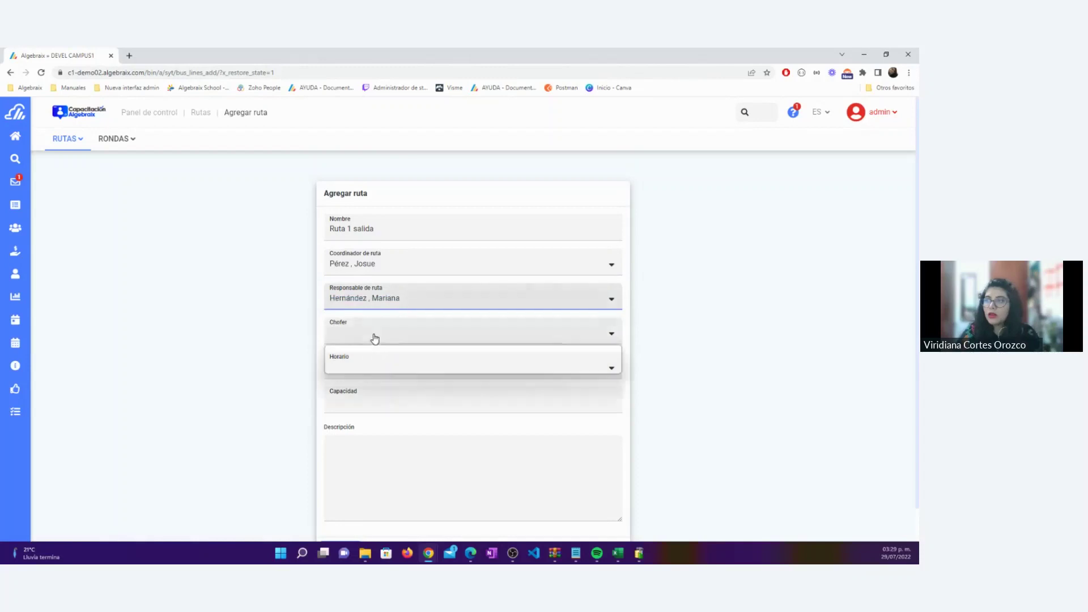
Choose the driver, set Horario de salida and capacity 20, and save the route
{"action": "left_click", "coordinate": [375, 338]}
{"action": "left_click", "coordinate": [376, 356]}
{"action": "left_click", "coordinate": [365, 369]}
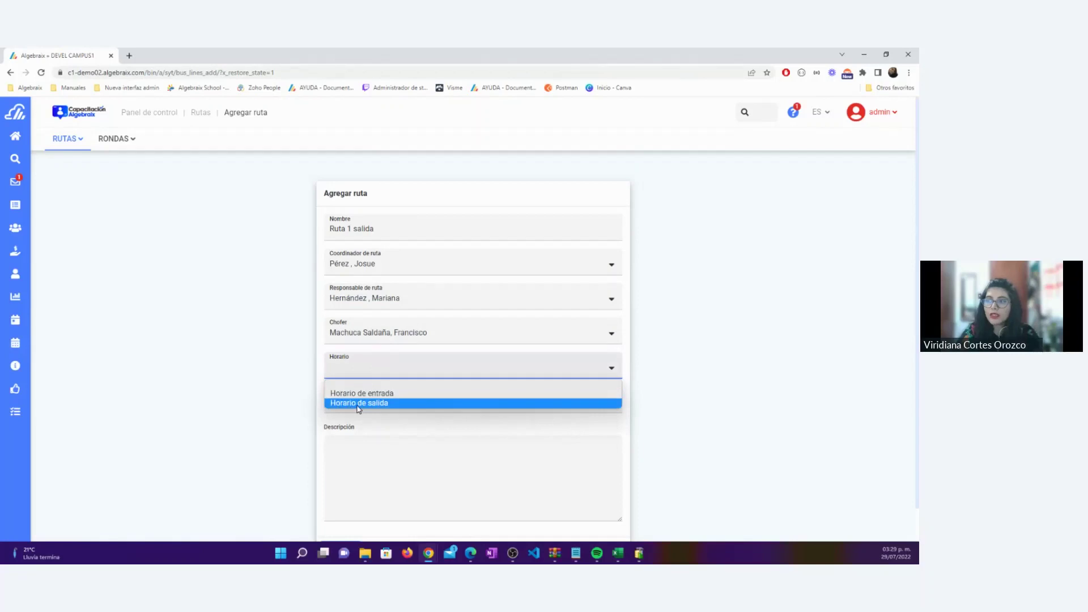
{"action": "left_click", "coordinate": [358, 404]}
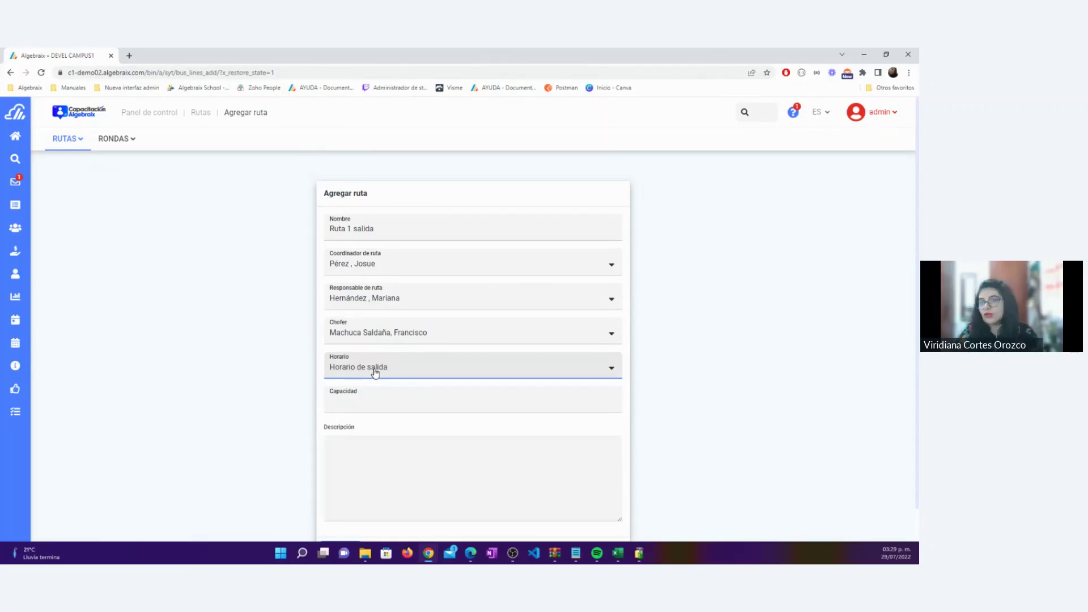
{"action": "left_click", "coordinate": [361, 402]}
{"action": "type", "text": "20"}
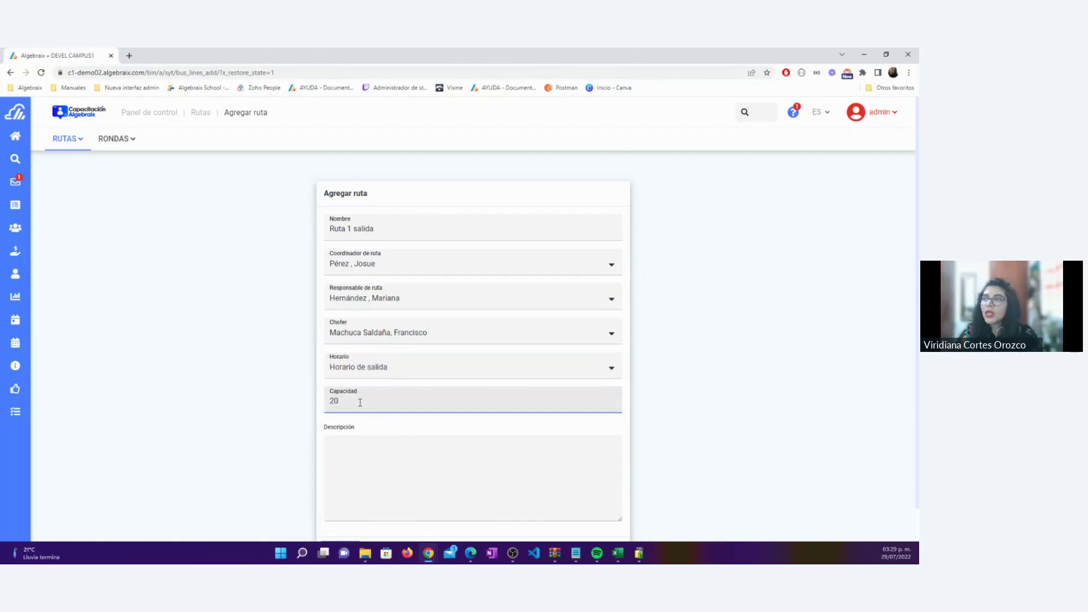
{"action": "left_click", "coordinate": [243, 425]}
{"action": "scroll", "coordinate": [243, 425], "scroll_direction": "down", "scroll_amount": 2}
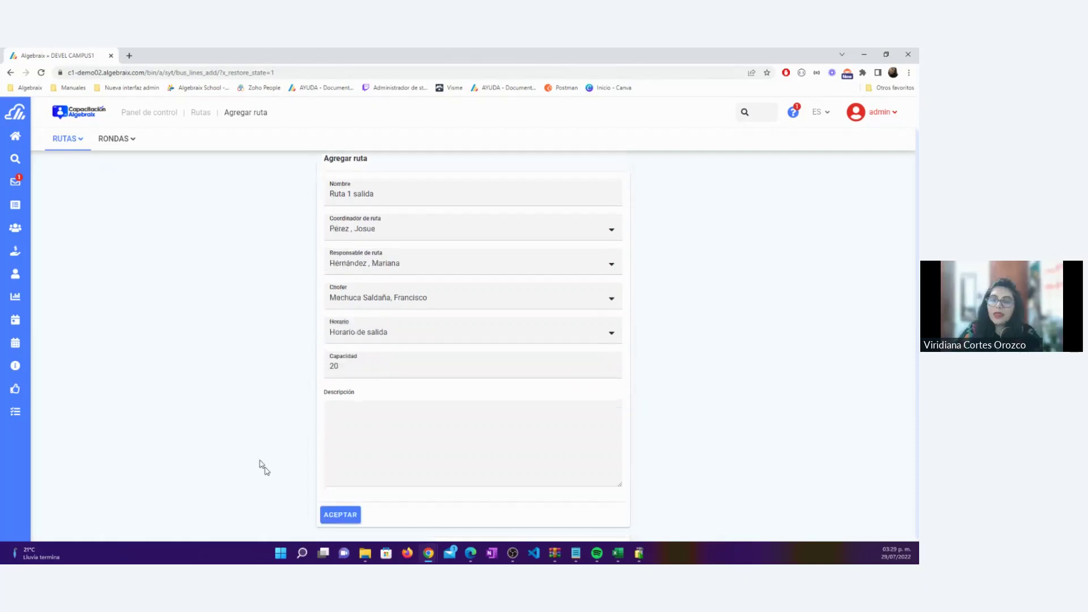
{"action": "left_click", "coordinate": [327, 516]}
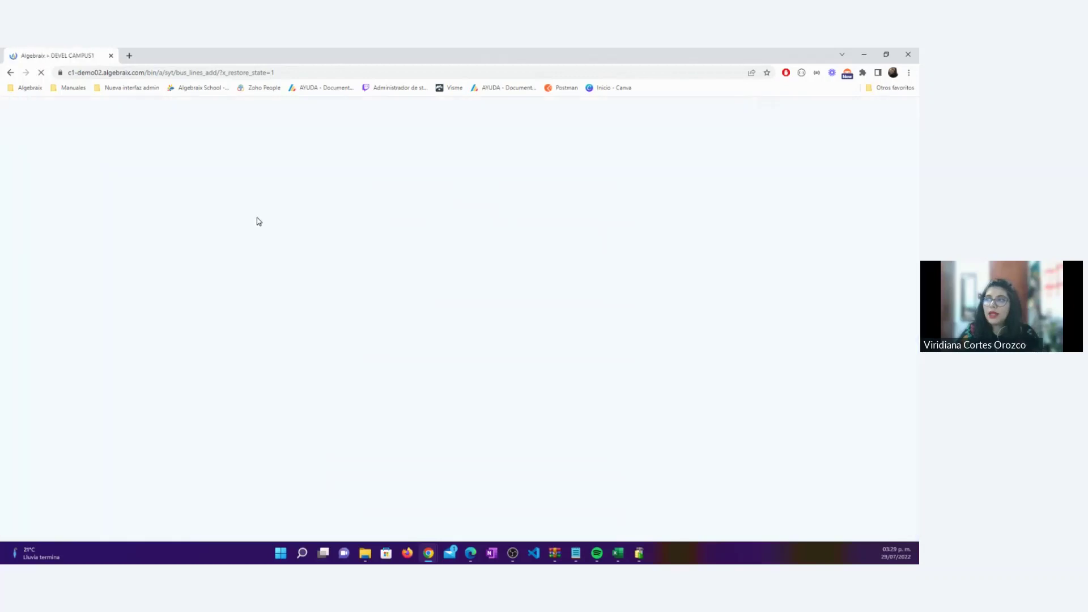
Name the route 'Ruta 2 salida' and choose its coordinator and route manager
{"action": "left_click", "coordinate": [367, 223]}
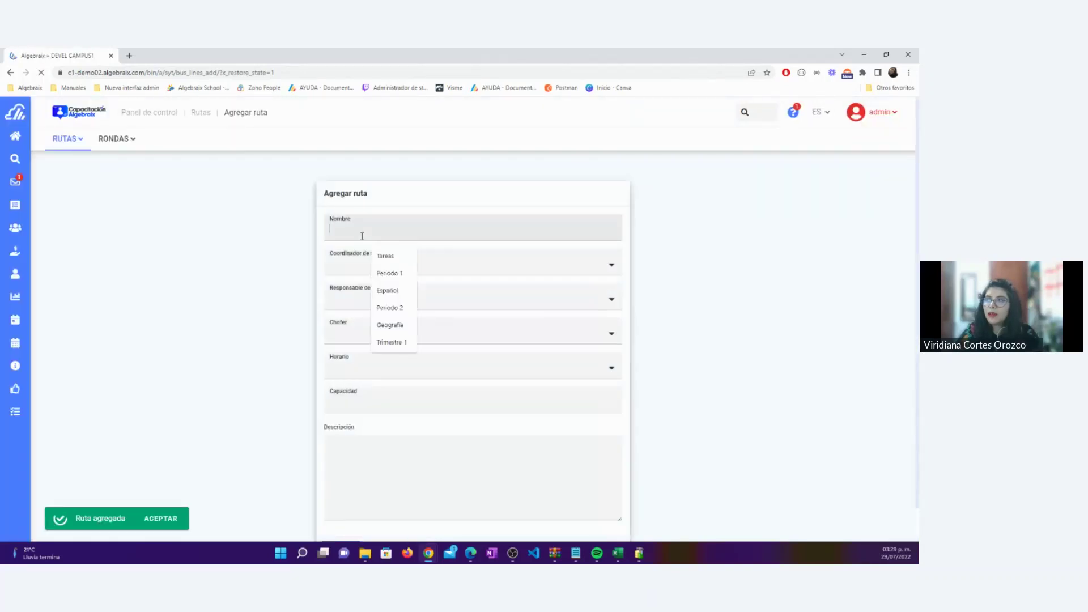
{"action": "type", "text": "Ruta "}
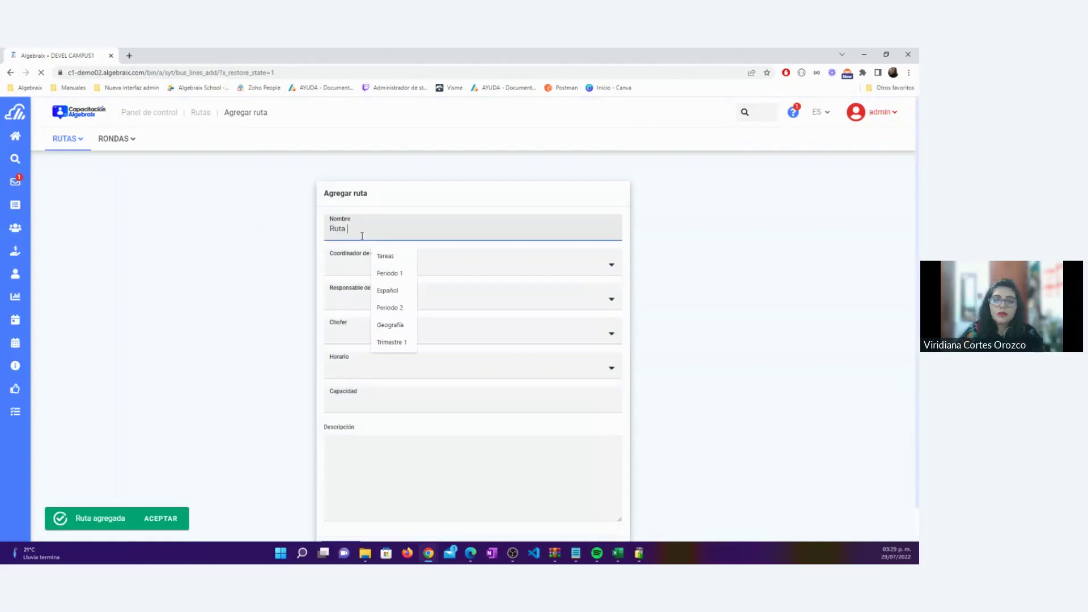
{"action": "type", "text": "2 salida"}
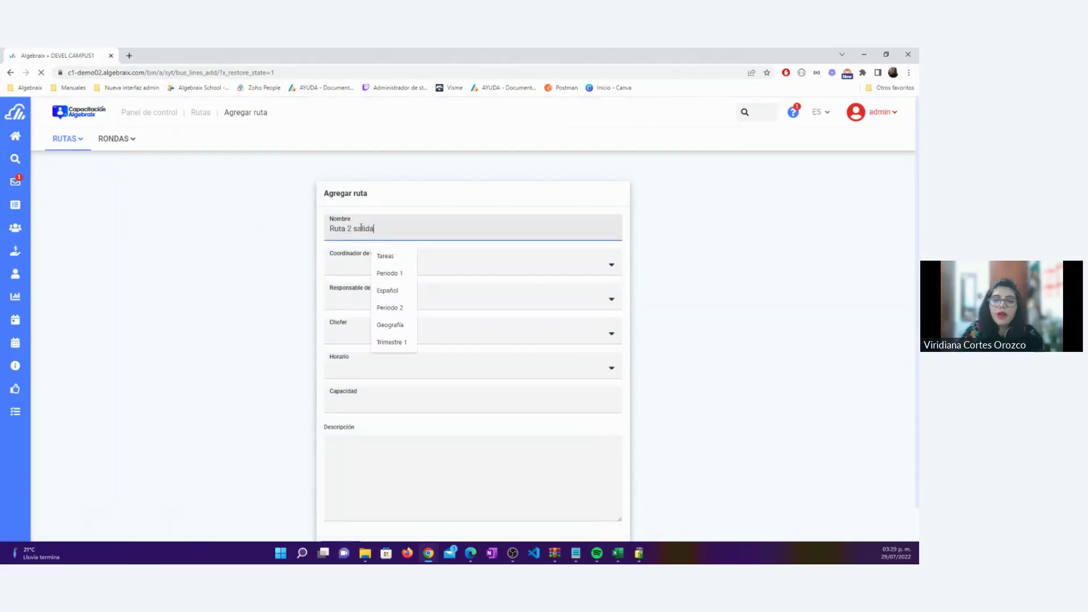
{"action": "left_click", "coordinate": [355, 257]}
{"action": "left_click", "coordinate": [369, 285]}
{"action": "left_click", "coordinate": [374, 301]}
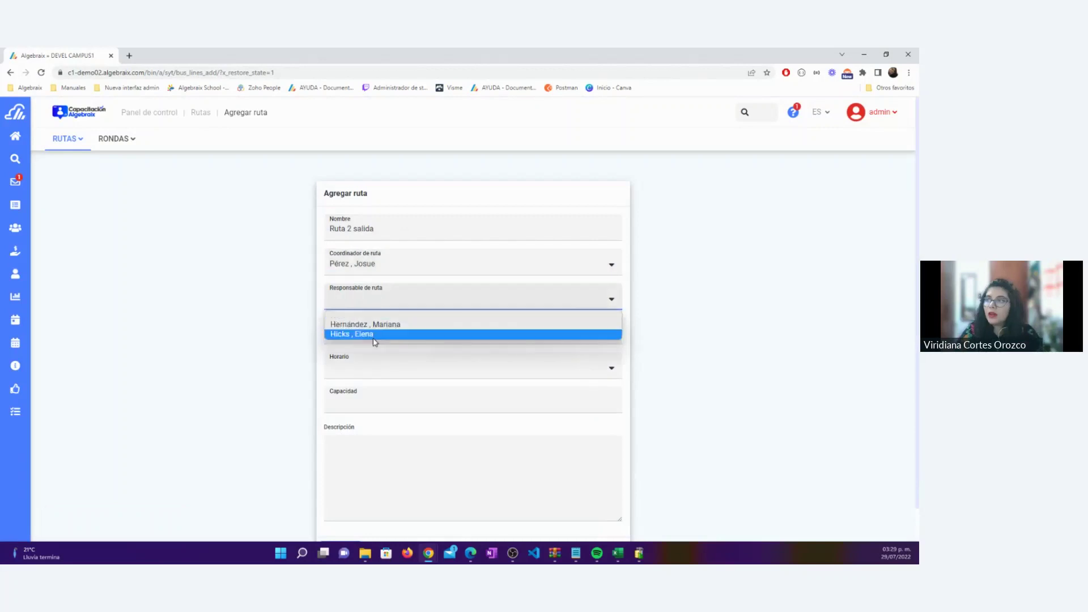
{"action": "left_click", "coordinate": [376, 336]}
Choose the driver, set Horario de salida and capacity 20, and save the route
{"action": "left_click", "coordinate": [391, 336]}
{"action": "left_click", "coordinate": [381, 369]}
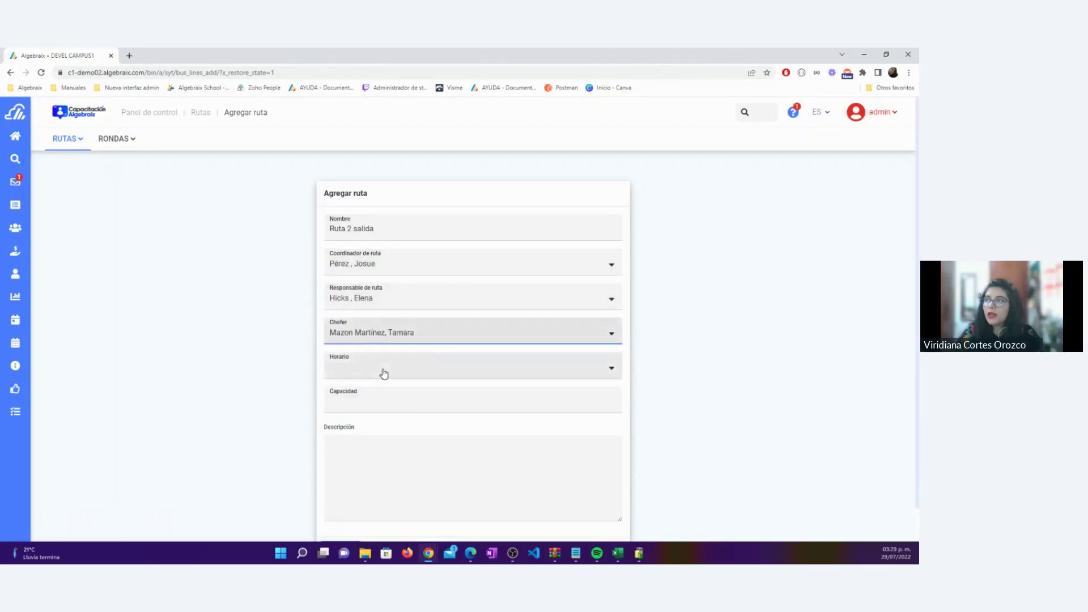
{"action": "left_click", "coordinate": [381, 369]}
{"action": "left_click", "coordinate": [383, 403]}
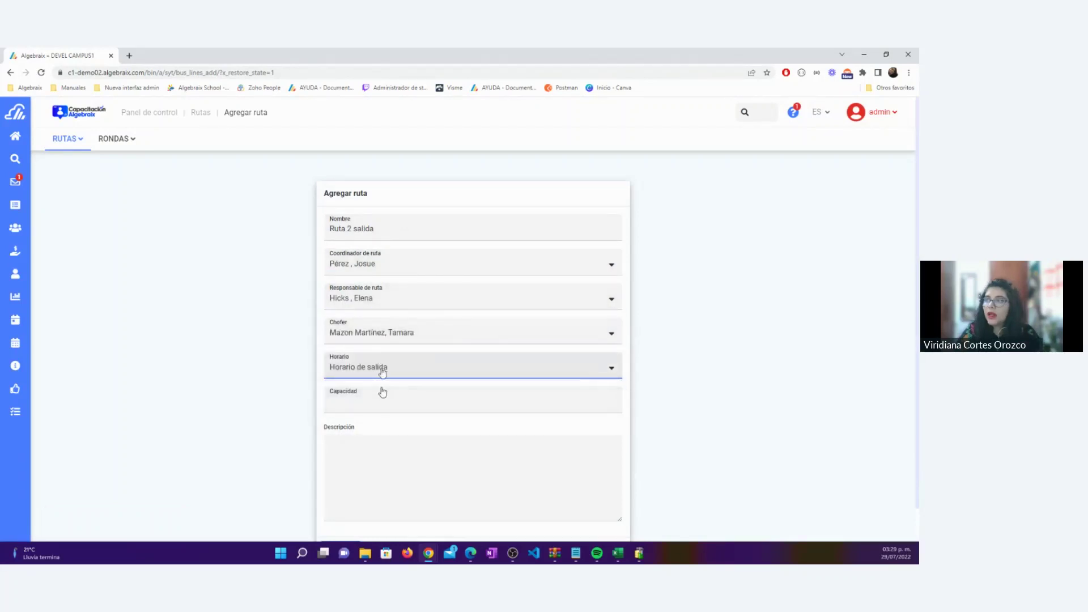
{"action": "left_click", "coordinate": [384, 400]}
{"action": "type", "text": "20"}
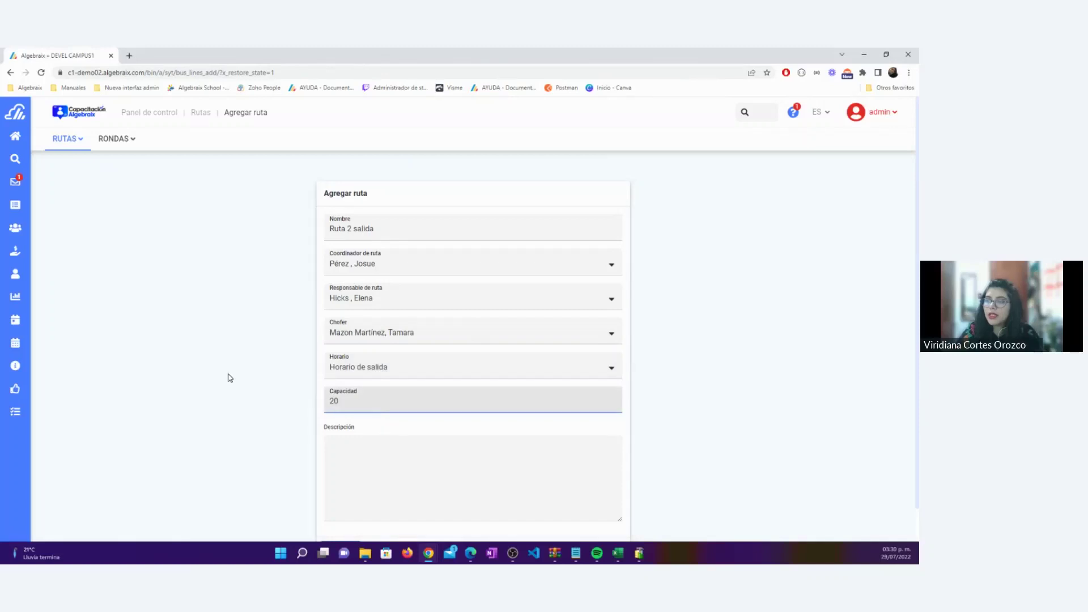
{"action": "scroll", "coordinate": [386, 503], "scroll_direction": "down", "scroll_amount": 1}
{"action": "left_click", "coordinate": [340, 514]}
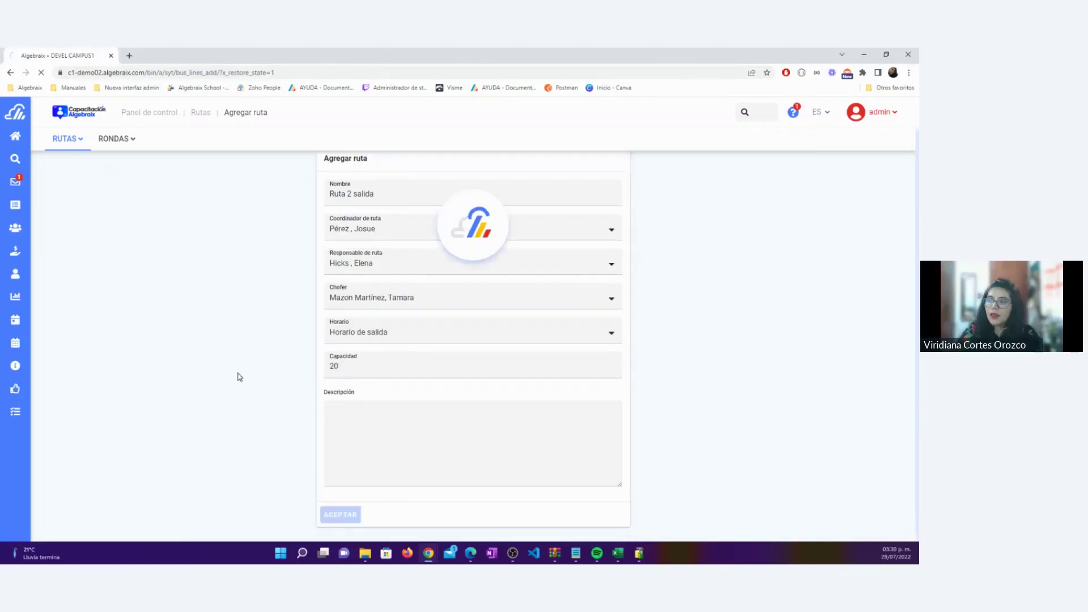
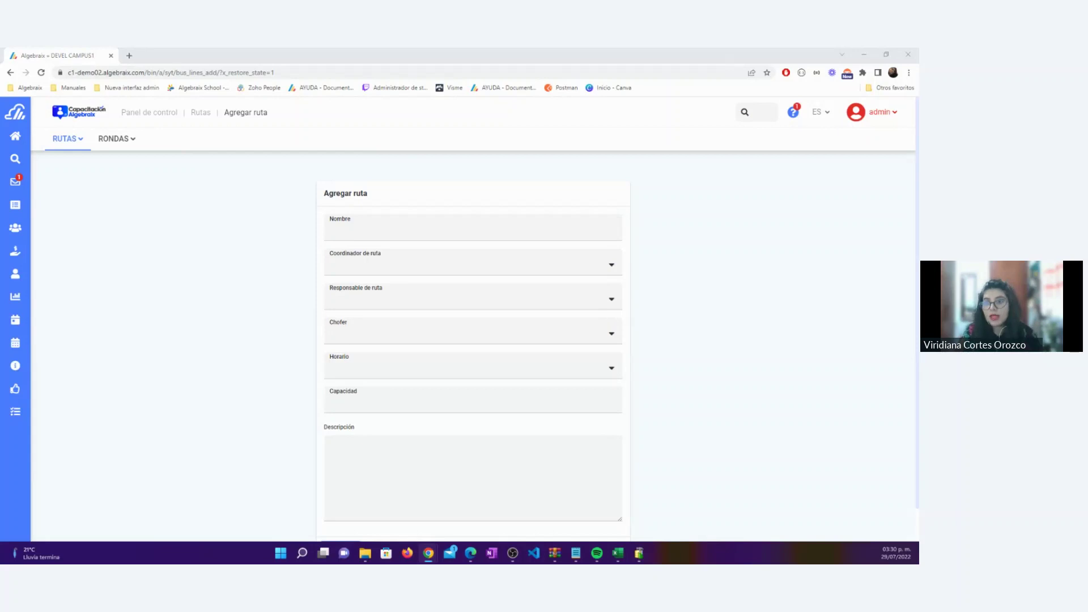
Open Ruta 1 entrada from the RUTAS list to see its staff, entry schedule and capacity
{"action": "left_click", "coordinate": [85, 141]}
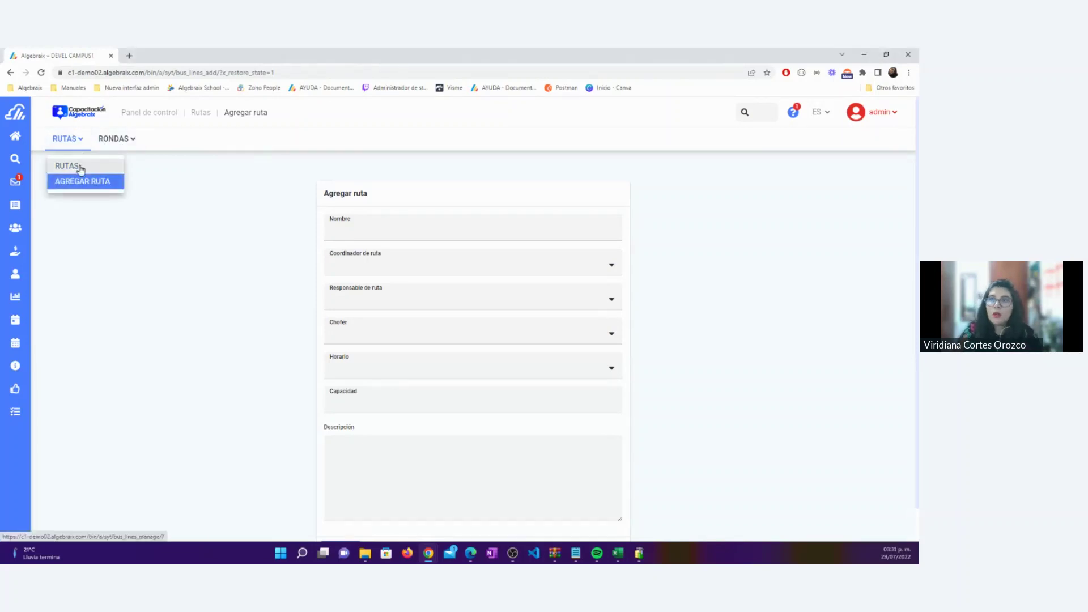
{"action": "left_click", "coordinate": [73, 166]}
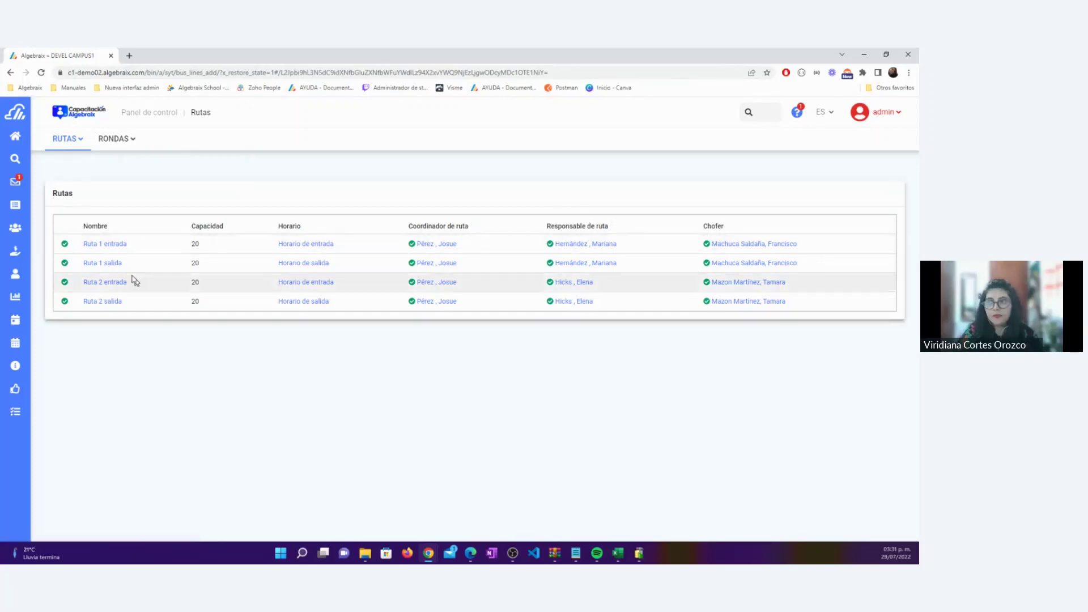
{"action": "left_click", "coordinate": [98, 245]}
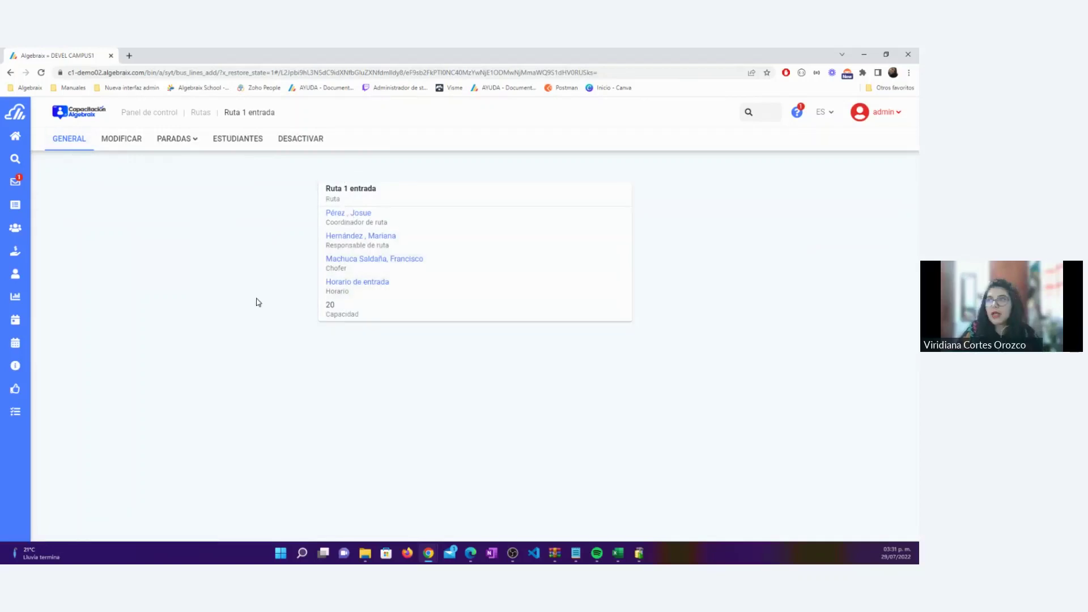
Review the route's driver options under MODIFICAR without changing them, then go to PARADAS > AGREGAR PARADA
{"action": "left_click", "coordinate": [120, 142]}
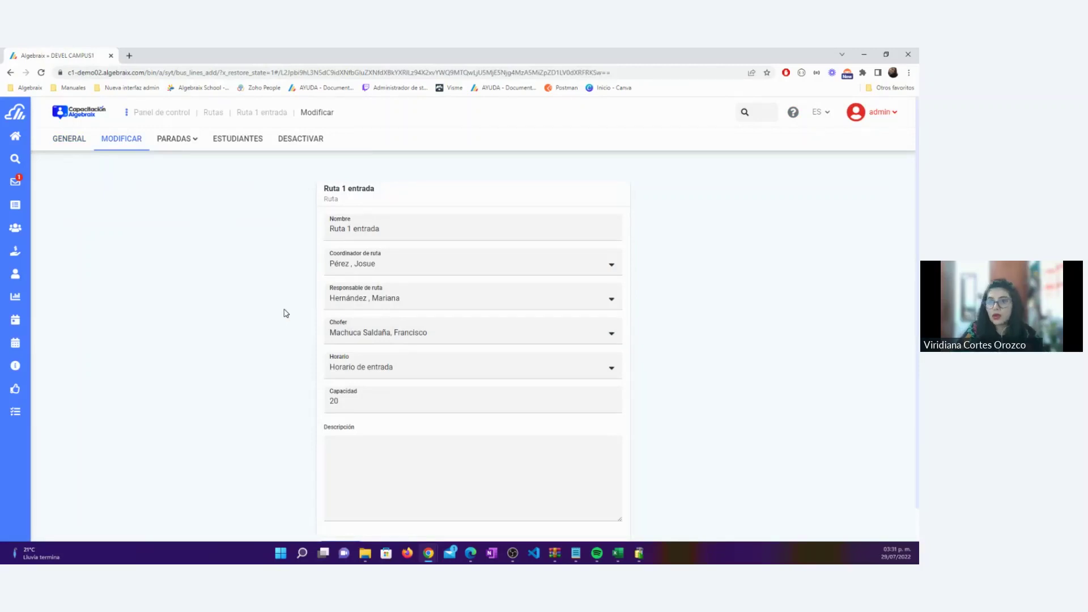
{"action": "left_click", "coordinate": [428, 335]}
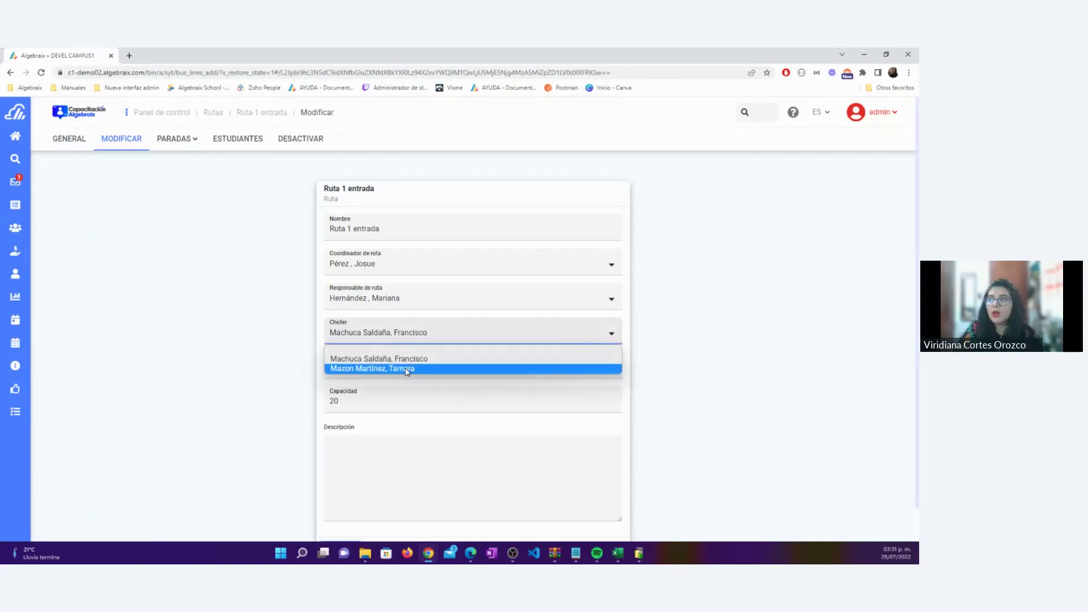
{"action": "left_click", "coordinate": [250, 330]}
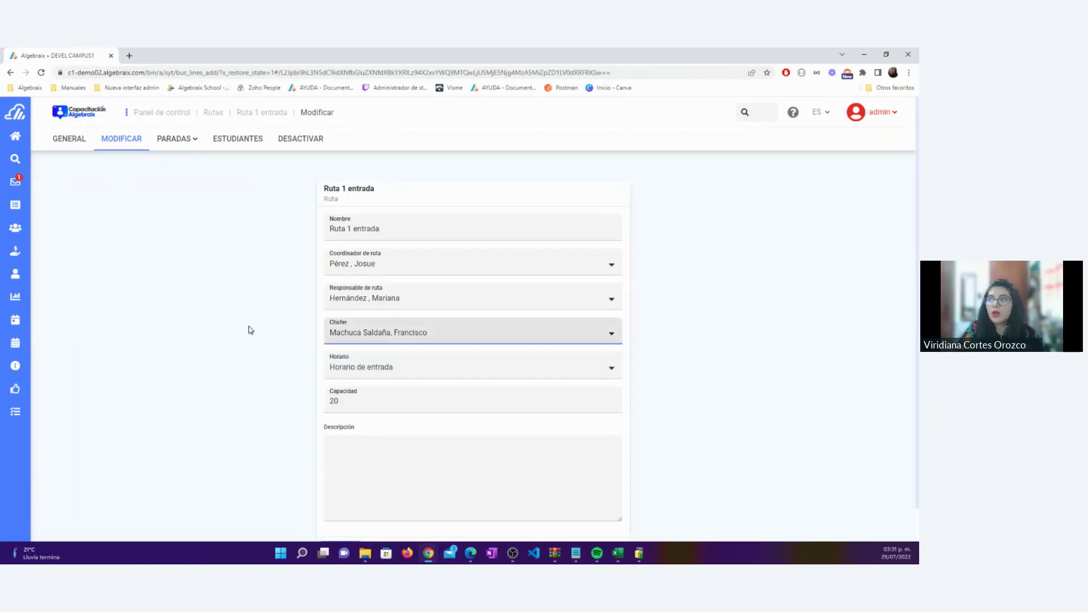
{"action": "left_click", "coordinate": [194, 146]}
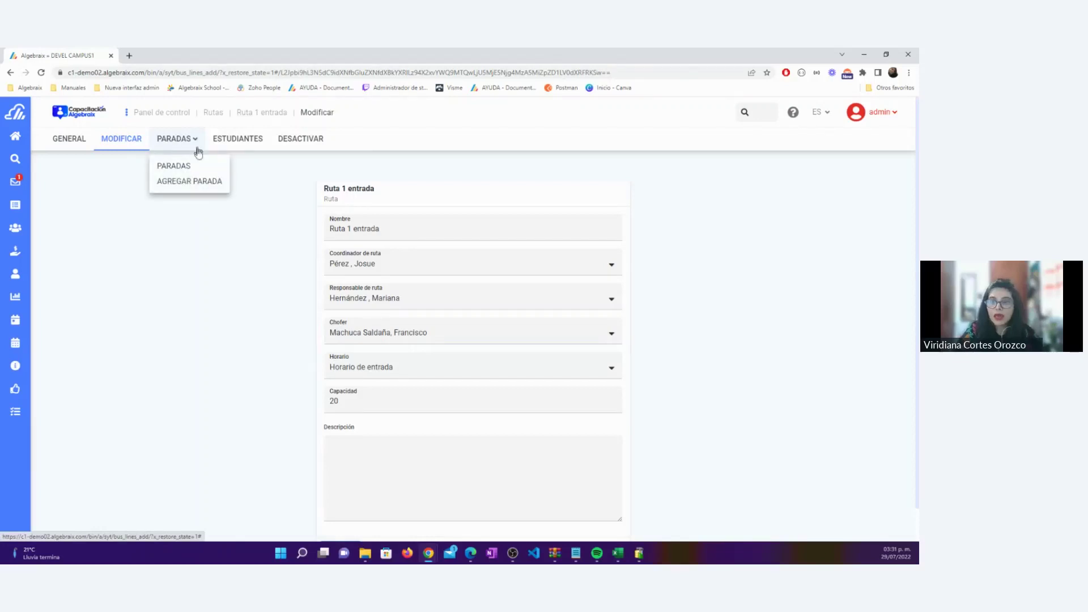
{"action": "left_click", "coordinate": [199, 188]}
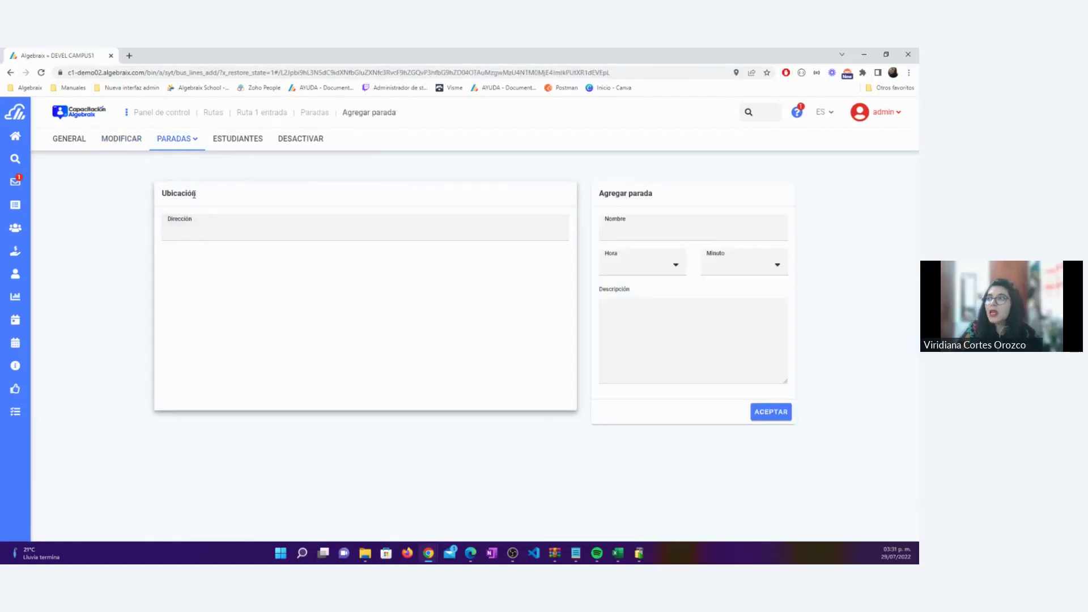
{"action": "left_click_drag", "start_coordinate": [202, 200], "coordinate": [160, 195]}
{"action": "left_click", "coordinate": [206, 229]}
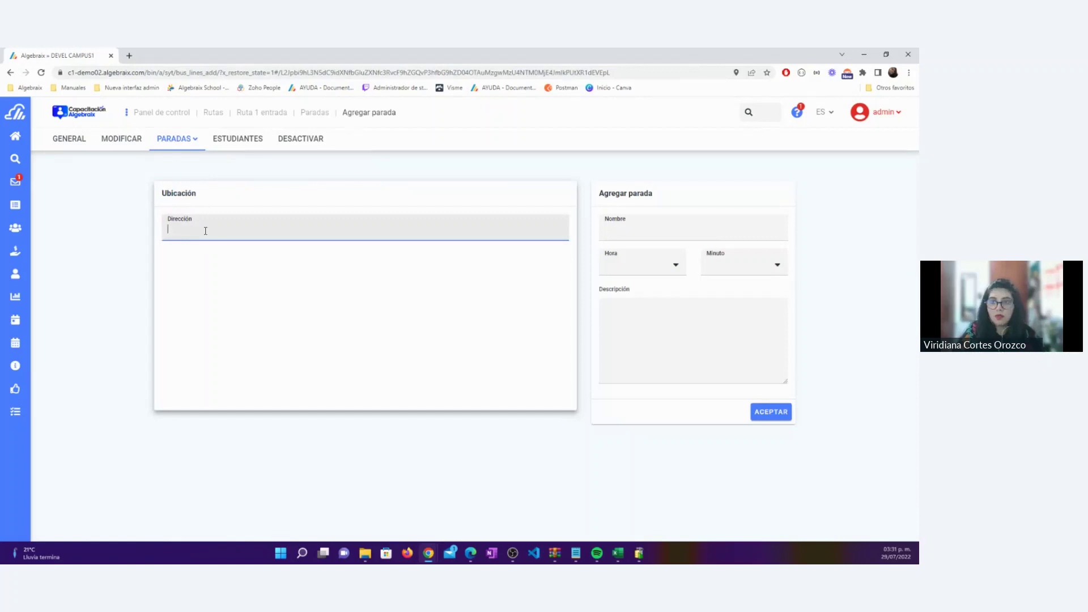
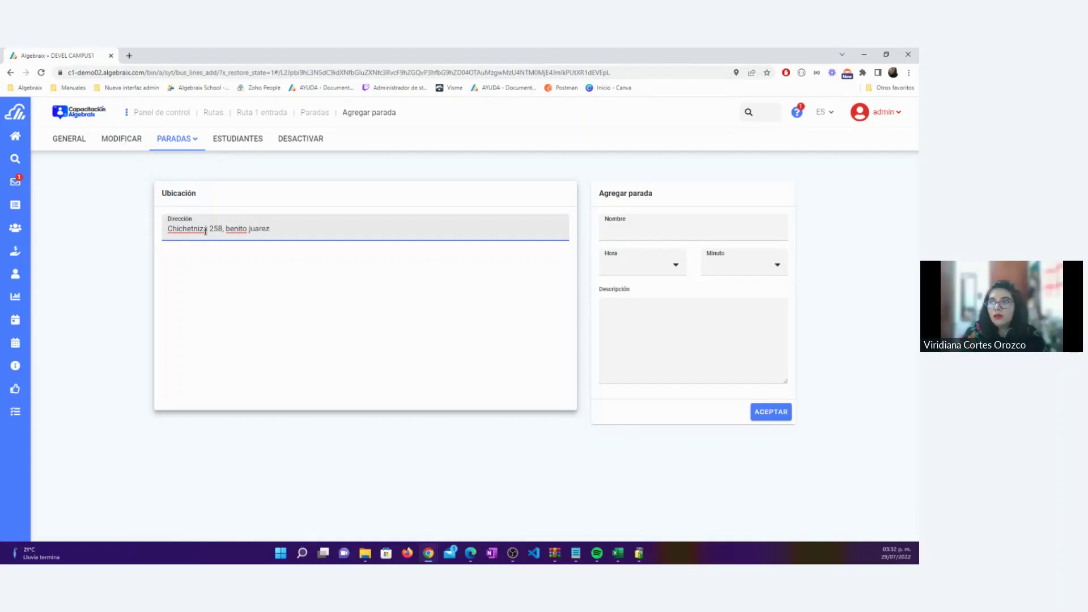
{"action": "left_click", "coordinate": [631, 226]}
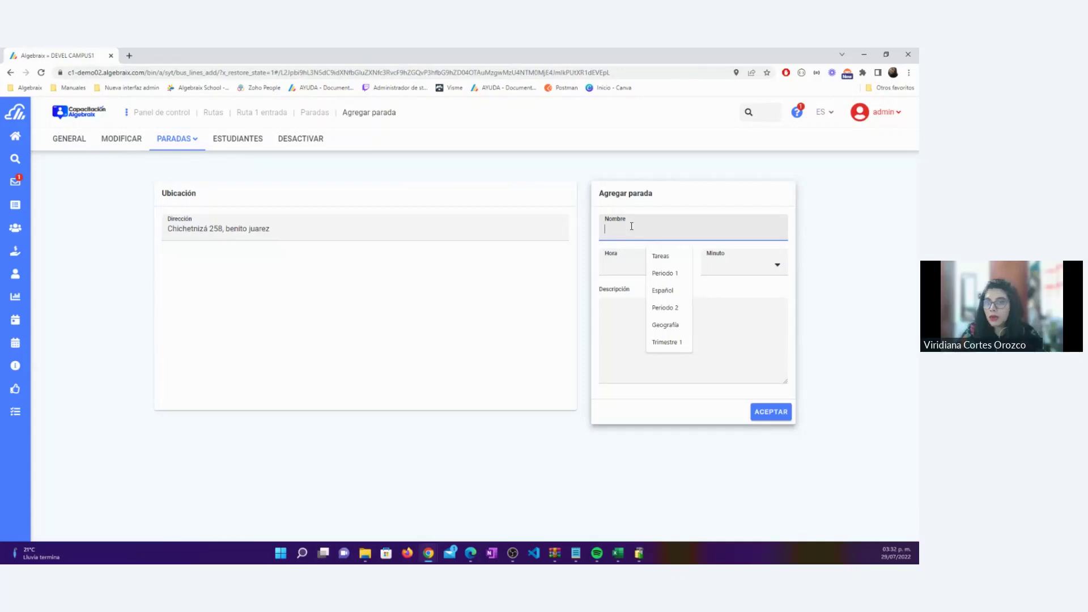
Name the stop 'Parada Chichen Itza' using the name suggestion
{"action": "type", "text": "Par"}
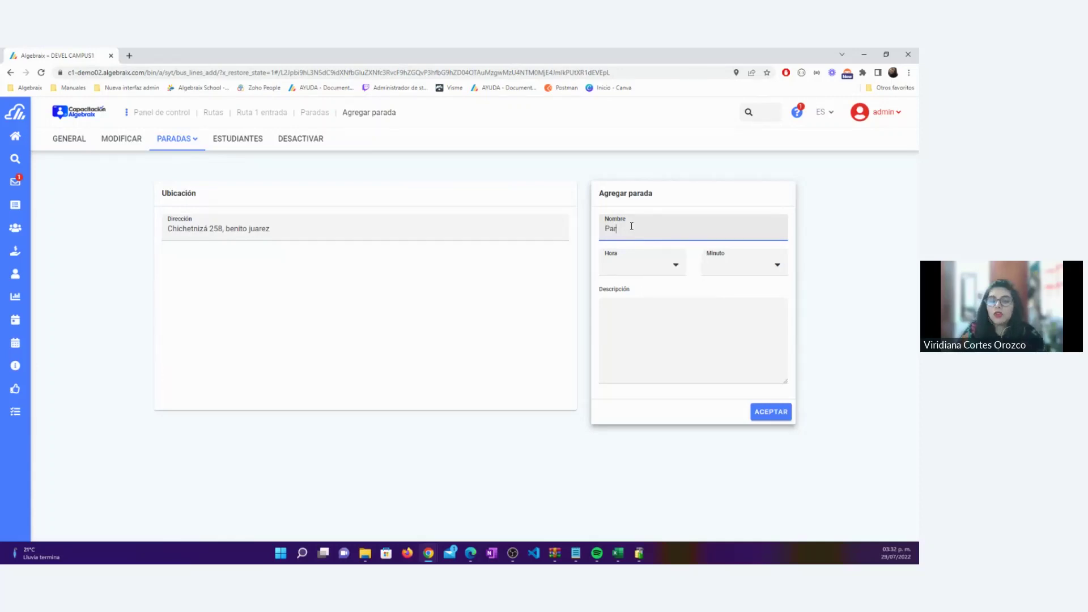
{"action": "type", "text": "ada Ch"}
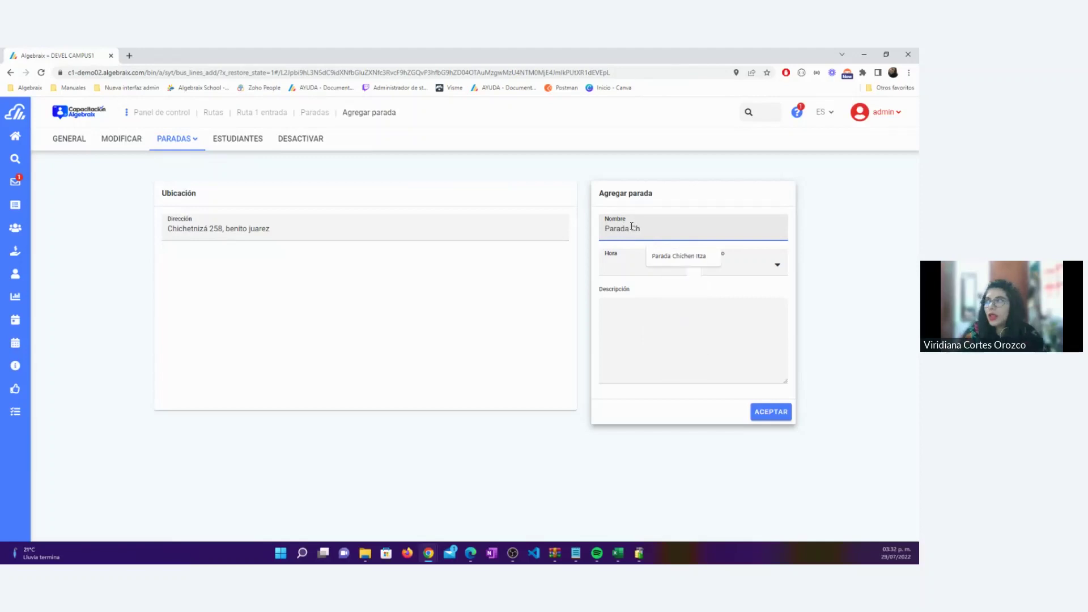
{"action": "left_click", "coordinate": [675, 256]}
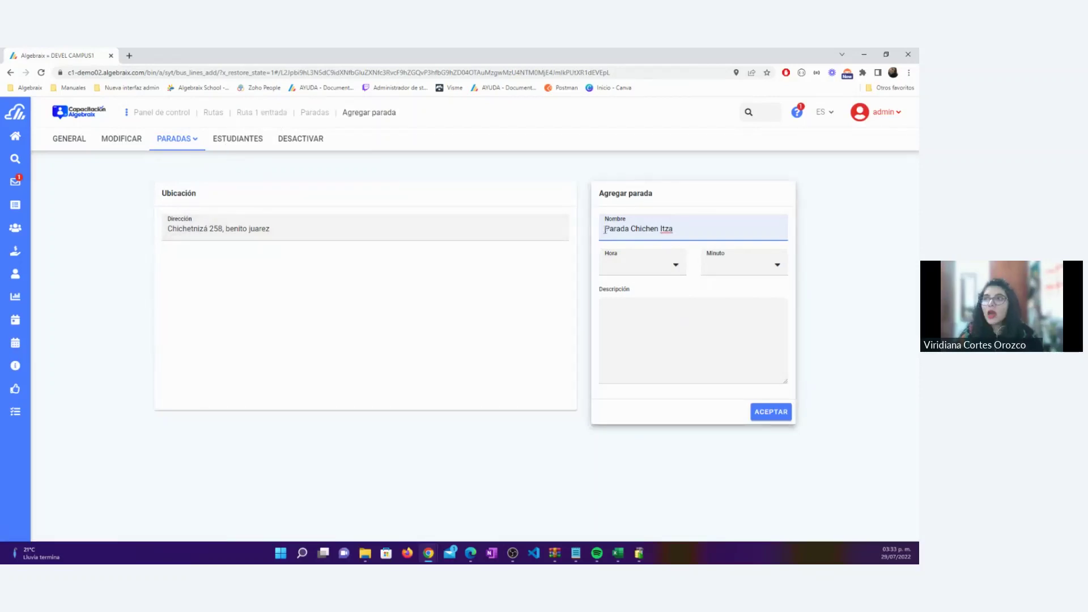
{"action": "left_click_drag", "start_coordinate": [605, 228], "coordinate": [681, 226]}
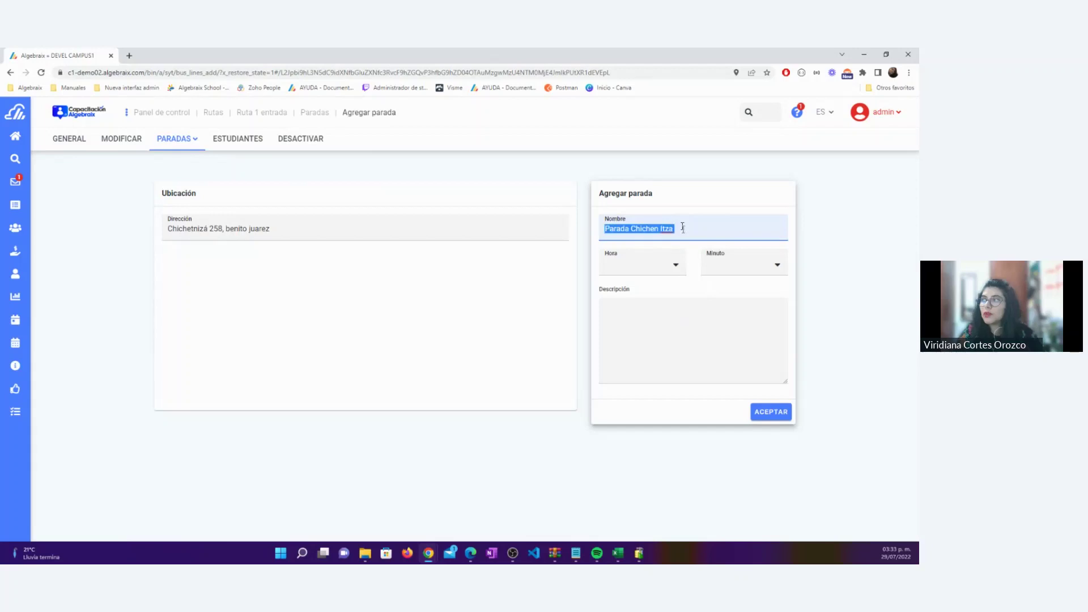
Set the stop time to 07:00
{"action": "left_click", "coordinate": [678, 263]}
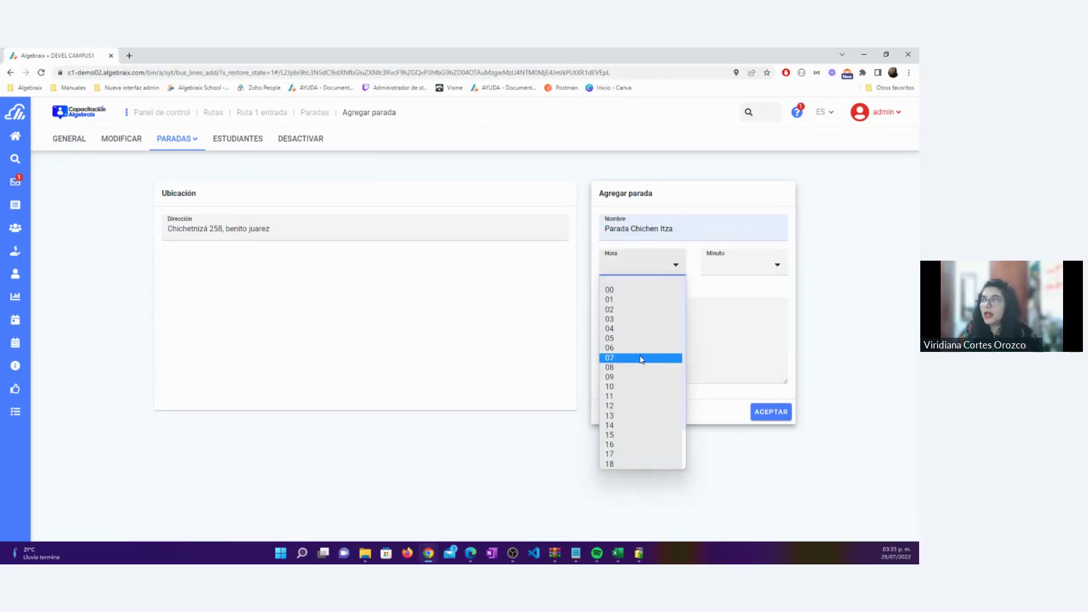
{"action": "scroll", "coordinate": [640, 358], "scroll_direction": "down", "scroll_amount": 2}
{"action": "scroll", "coordinate": [635, 357], "scroll_direction": "up", "scroll_amount": 2}
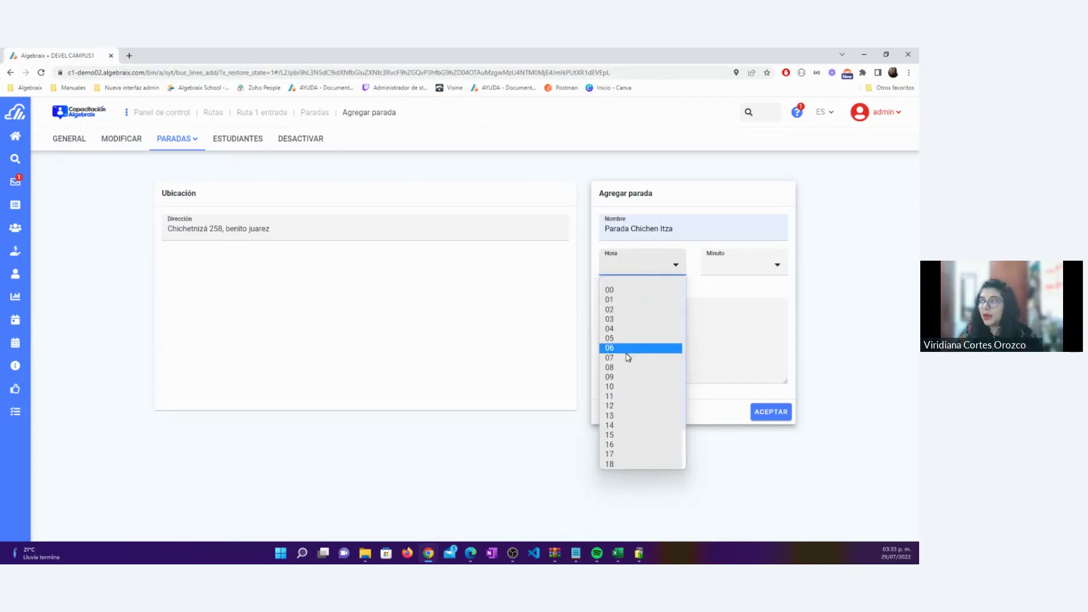
{"action": "left_click", "coordinate": [628, 358]}
{"action": "left_click", "coordinate": [715, 273]}
{"action": "left_click", "coordinate": [724, 289]}
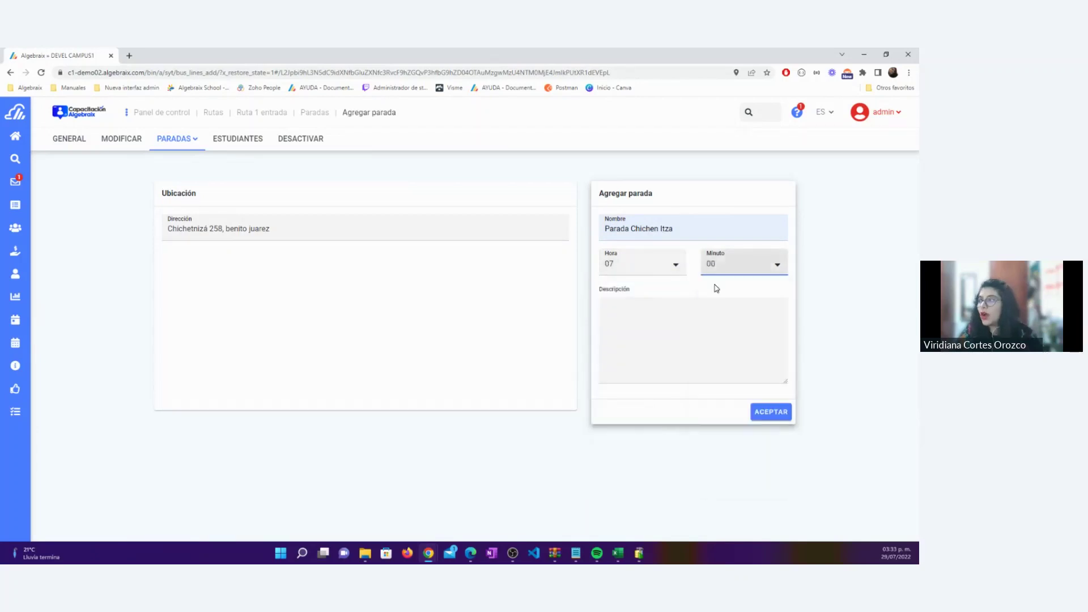
Submit the stop, which is rejected with an 'Ubicación inválida' error
{"action": "left_click", "coordinate": [641, 327]}
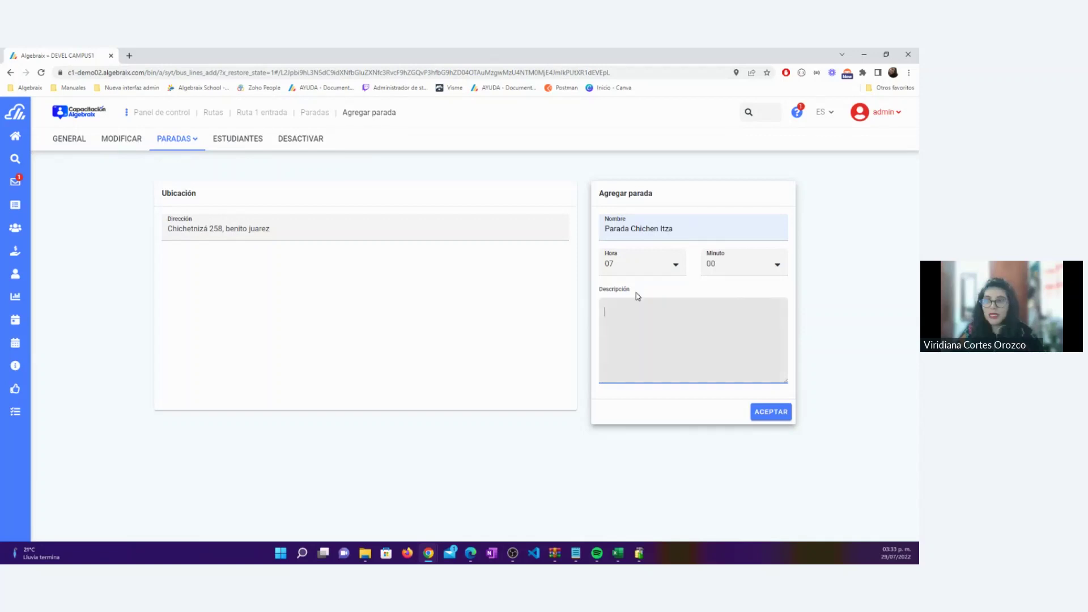
{"action": "left_click_drag", "start_coordinate": [633, 291], "coordinate": [598, 291]}
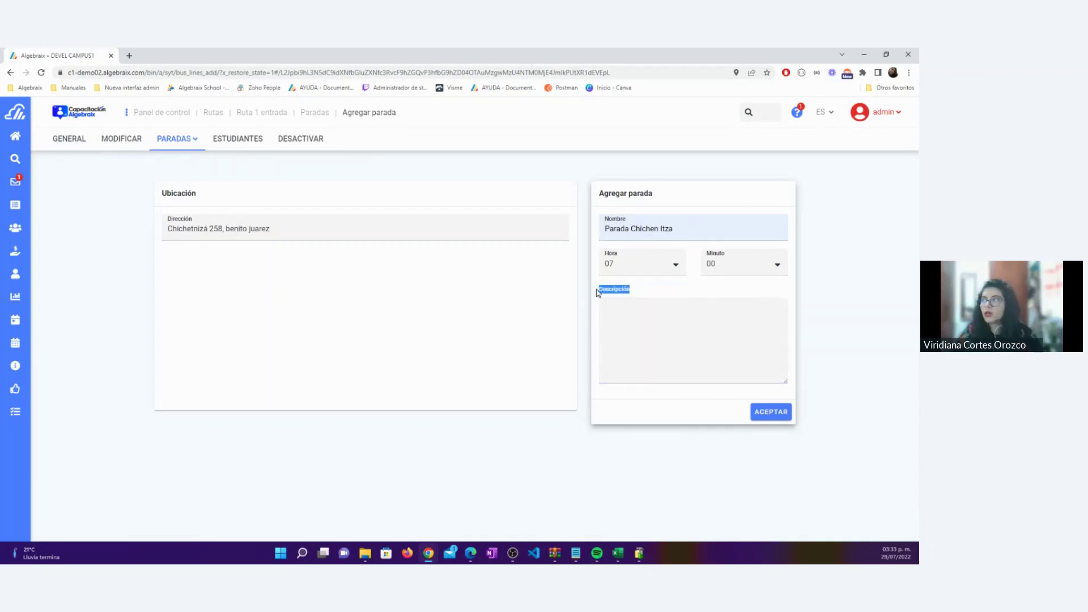
{"action": "left_click", "coordinate": [648, 333]}
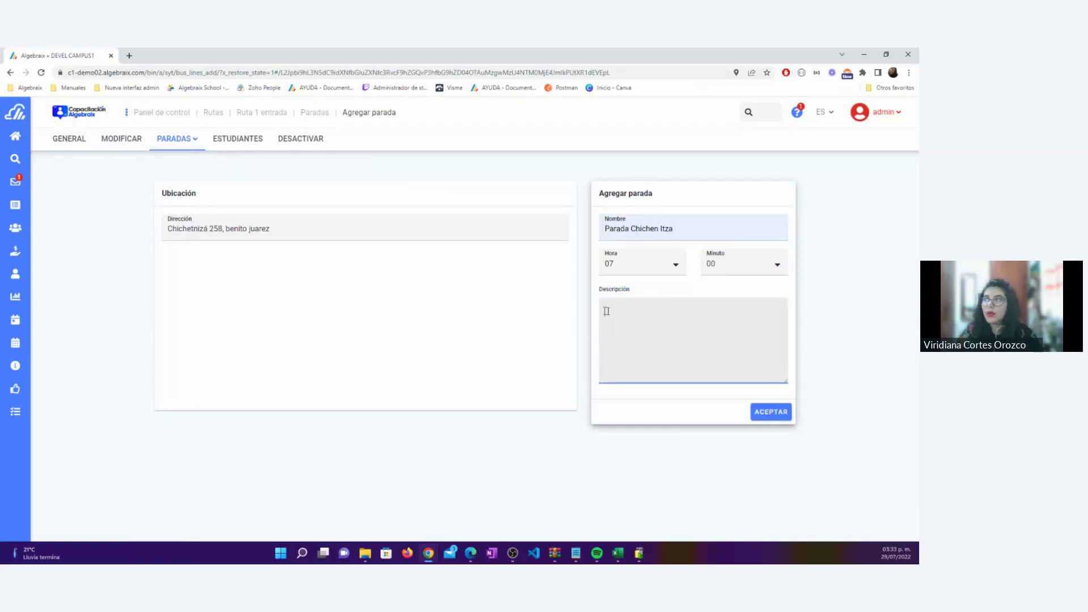
{"action": "left_click", "coordinate": [777, 414]}
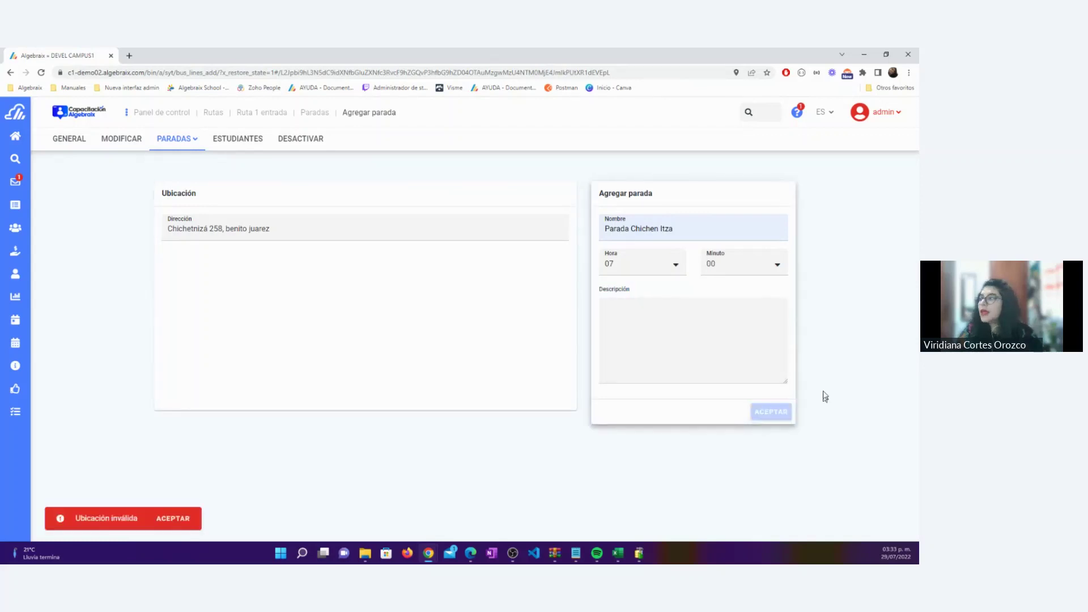
Dismiss the invalid-location error, try 'Pilares' as the address, then reload the form empty
{"action": "left_click", "coordinate": [181, 519]}
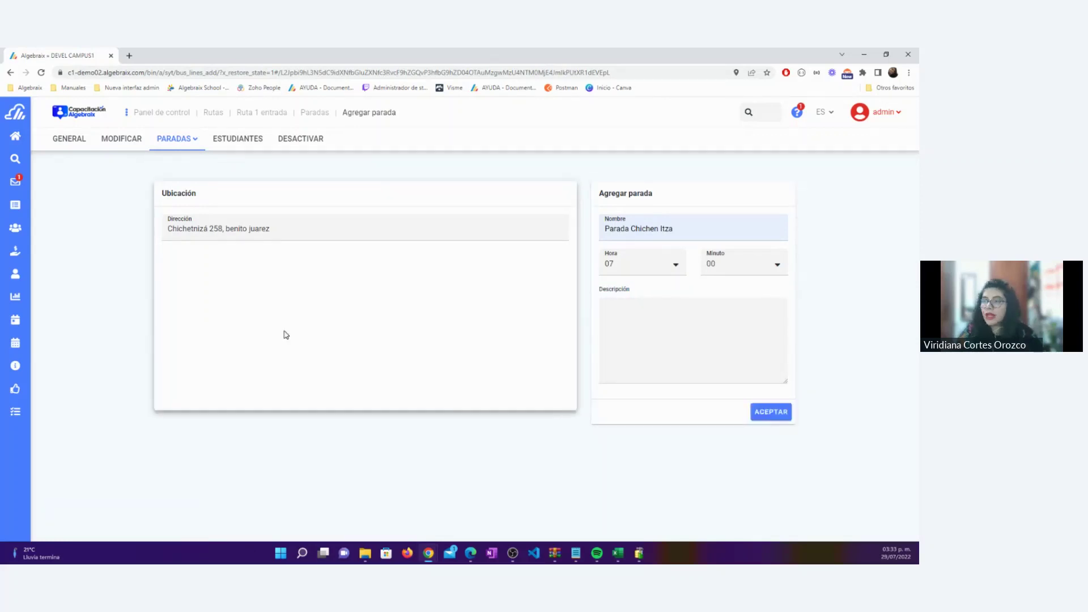
{"action": "left_click", "coordinate": [287, 226]}
{"action": "key", "text": "BackSpace"}
{"action": "key", "text": "BackSpace"}
{"action": "key", "text": "BackSpace"}
{"action": "key", "text": "BackSpace"}
{"action": "key", "text": "BackSpace"}
{"action": "key", "text": "BackSpace"}
{"action": "key", "text": "BackSpace"}
{"action": "key", "text": "BackSpace"}
{"action": "key", "text": "BackSpace"}
{"action": "key", "text": "BackSpace"}
{"action": "key", "text": "BackSpace"}
{"action": "key", "text": "BackSpace"}
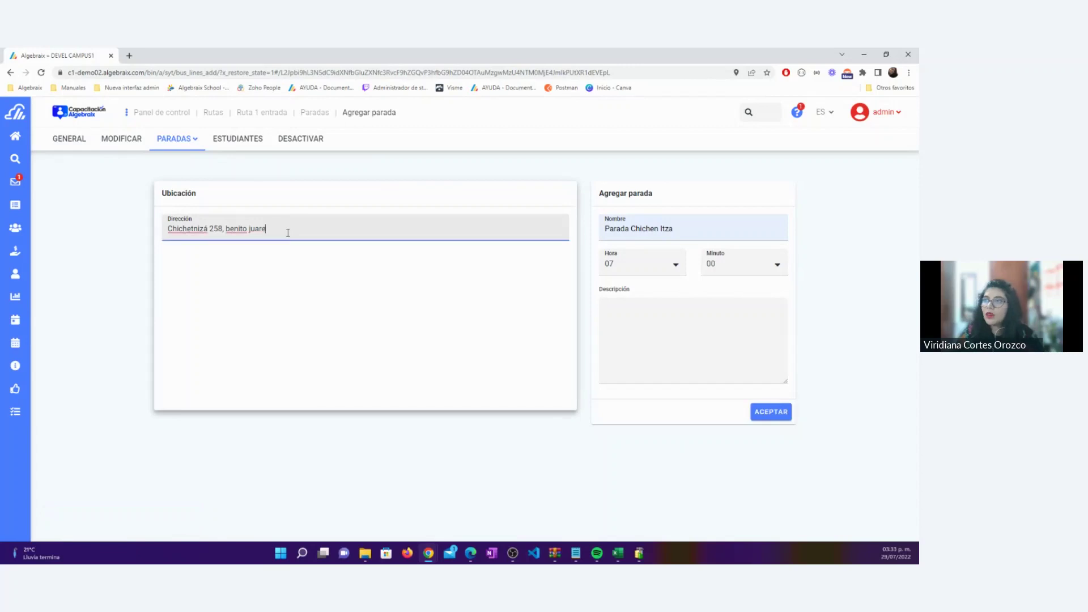
{"action": "key", "text": "BackSpace"}
{"action": "key", "text": "BackSpace"}
{"action": "key", "text": "BackSpace"}
{"action": "key", "text": "BackSpace"}
{"action": "key", "text": "BackSpace"}
{"action": "key", "text": "BackSpace"}
{"action": "key", "text": "BackSpace"}
{"action": "key", "text": "BackSpace"}
{"action": "key", "text": "BackSpace"}
{"action": "key", "text": "BackSpace"}
{"action": "key", "text": "BackSpace"}
{"action": "key", "text": "BackSpace"}
{"action": "key", "text": "BackSpace"}
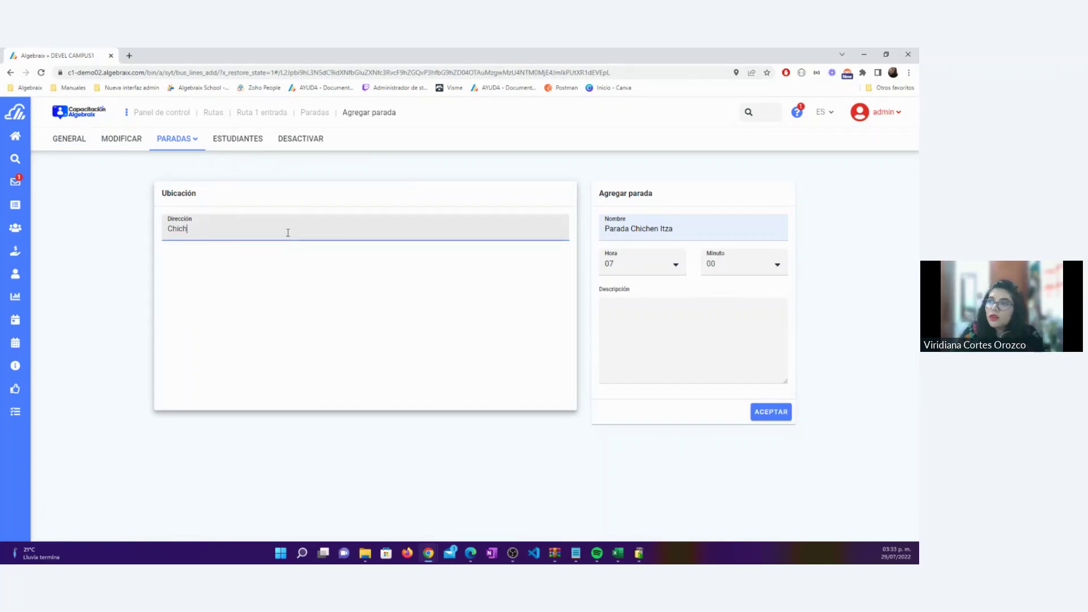
{"action": "key", "text": "BackSpace"}
{"action": "key", "text": "BackSpace"}
{"action": "key", "text": "BackSpace"}
{"action": "type", "text": "Pilares"}
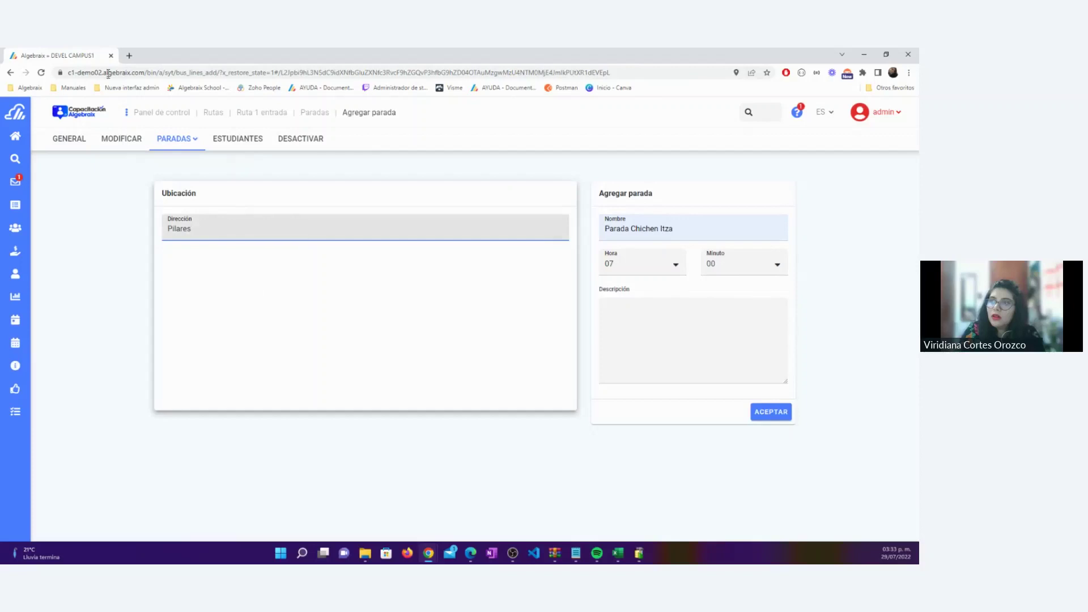
{"action": "left_click", "coordinate": [42, 73]}
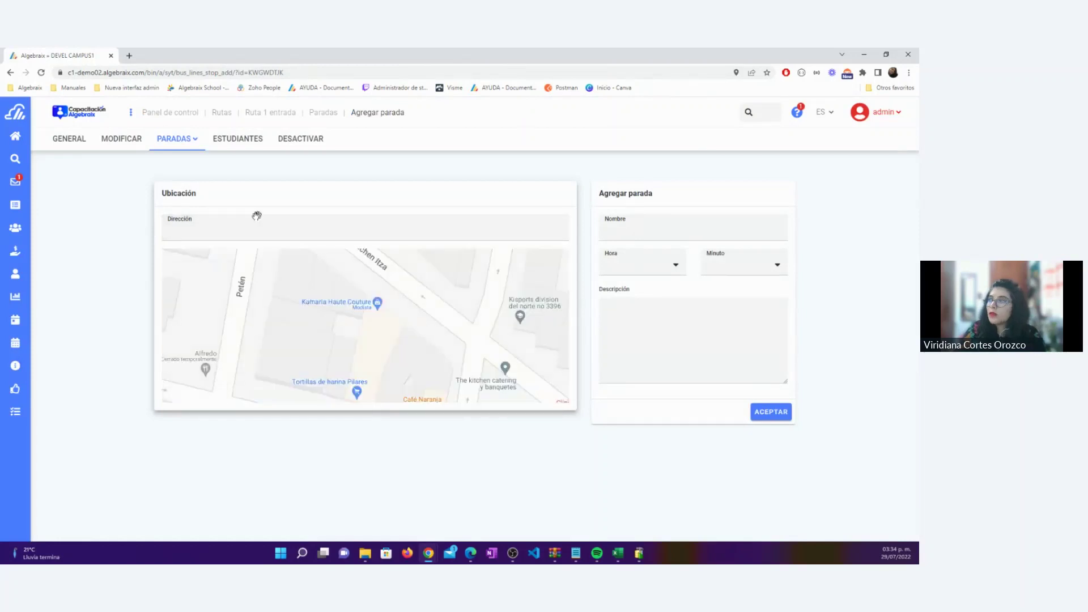
Set the stop address to the Chichen Itza, Letran Valle suggestion
{"action": "left_click", "coordinate": [210, 231]}
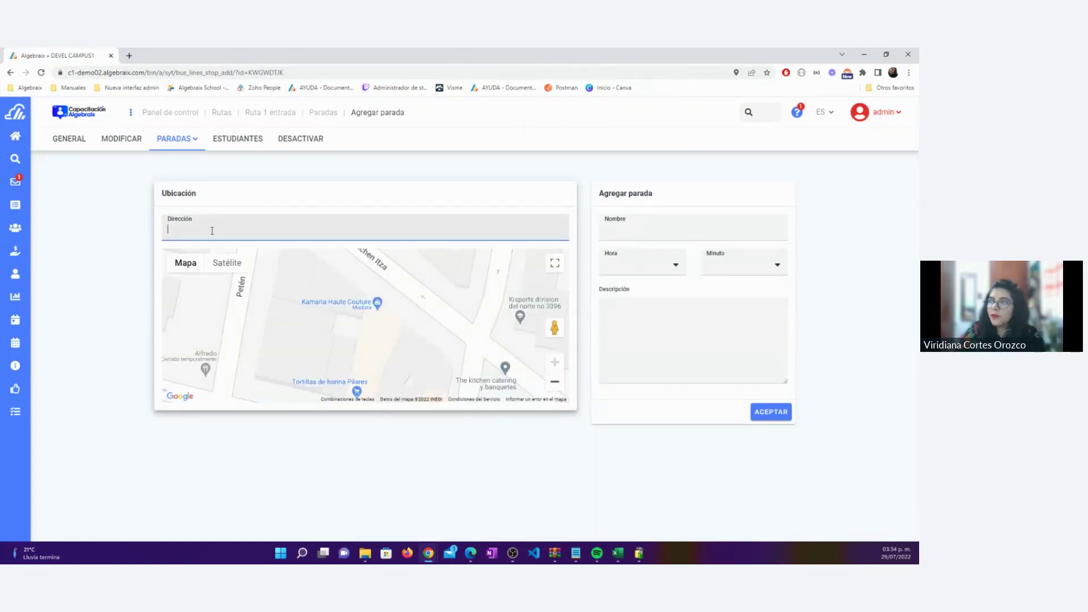
{"action": "type", "text": "Chich"}
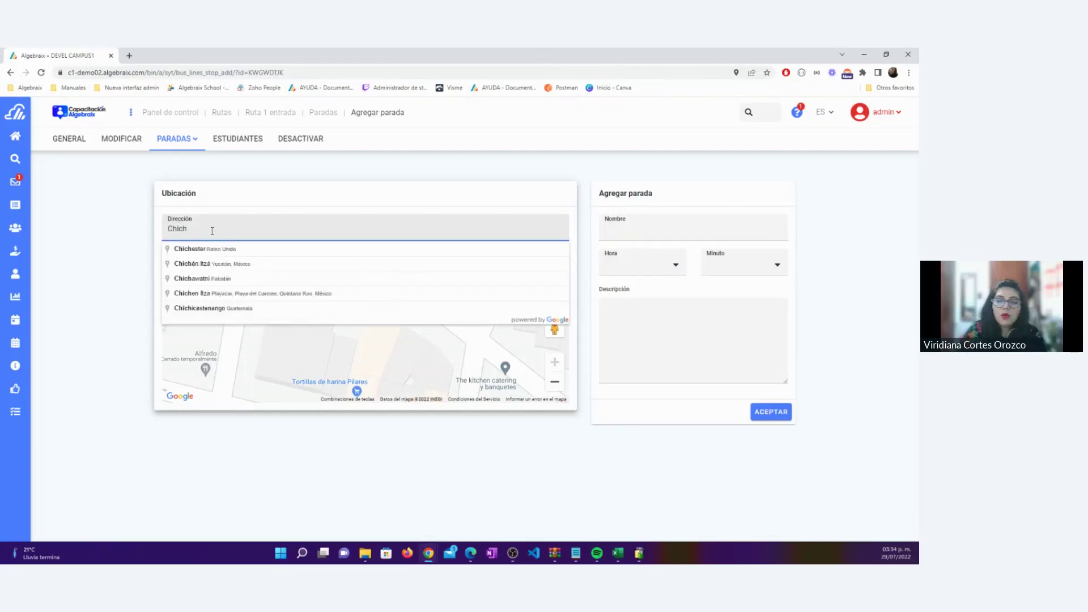
{"action": "type", "text": "en"}
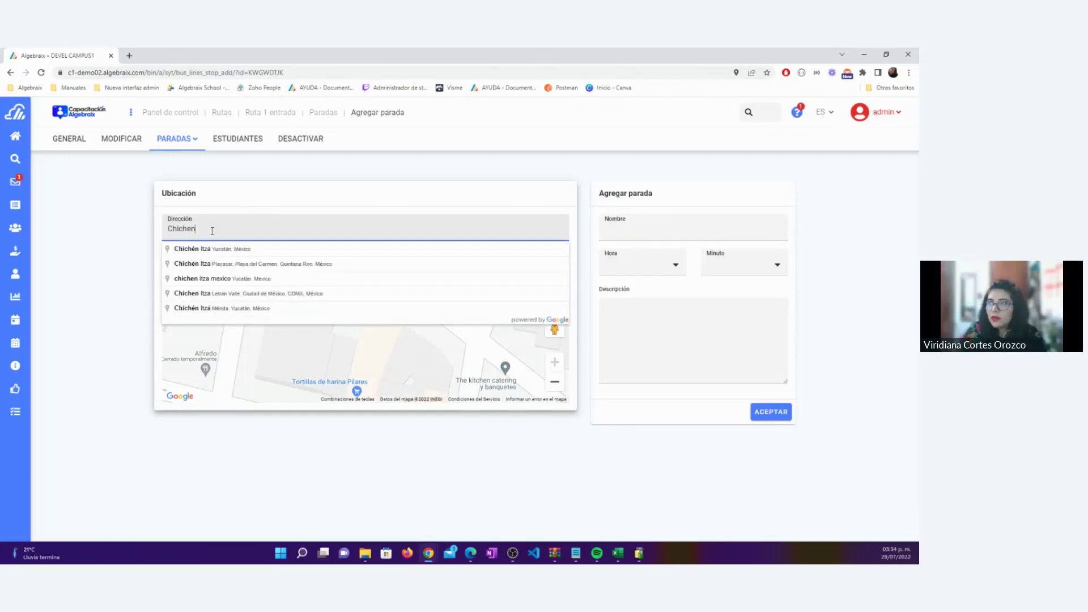
{"action": "type", "text": " Itzá,"}
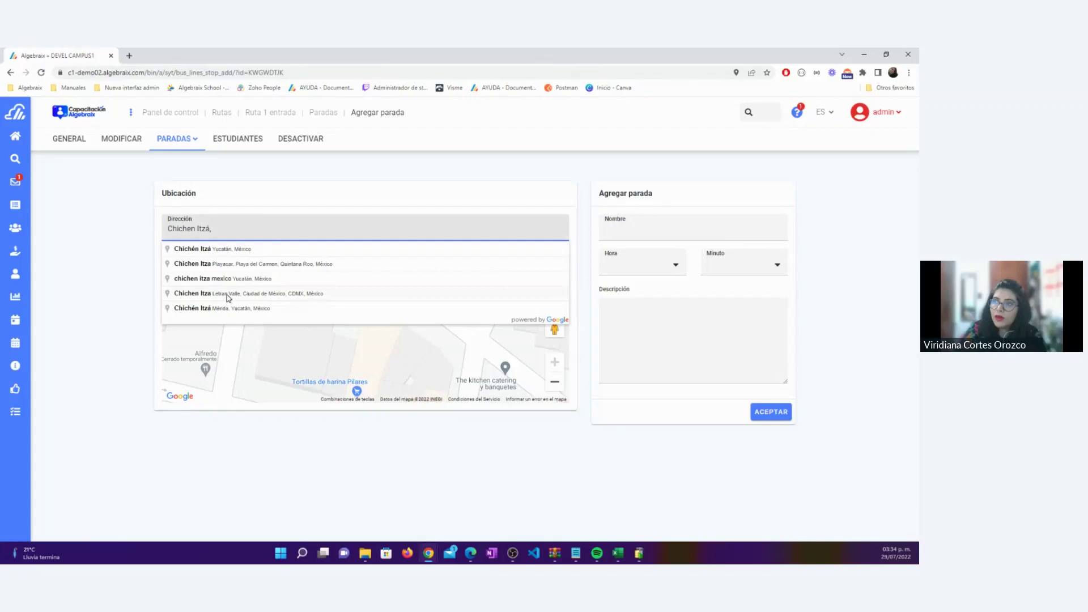
{"action": "left_click", "coordinate": [226, 294]}
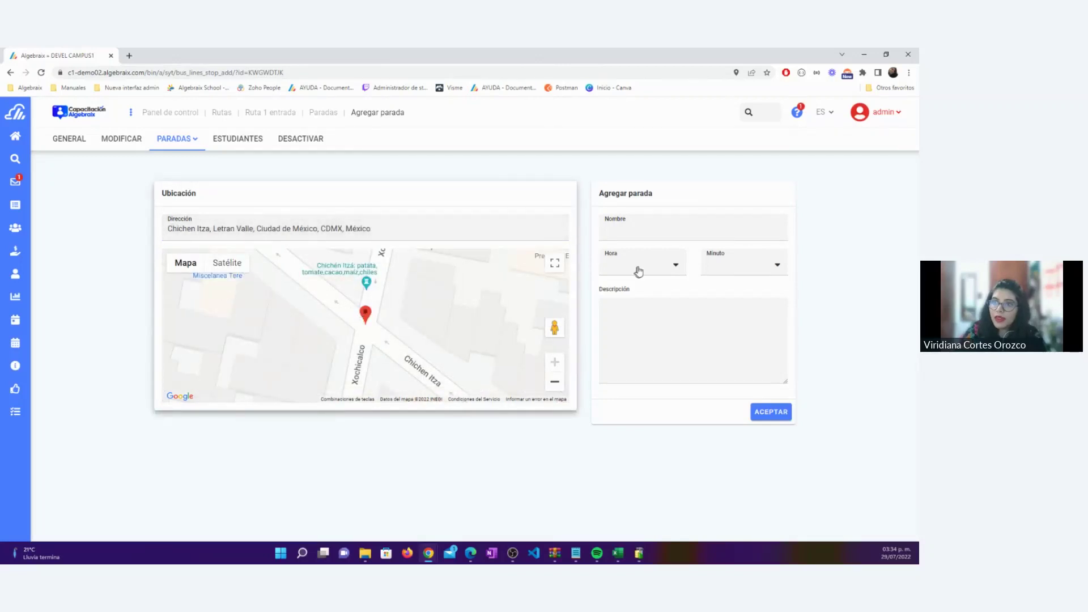
Name the stop Chichen Itzá, set it to 07:00, and save it
{"action": "left_click", "coordinate": [631, 223]}
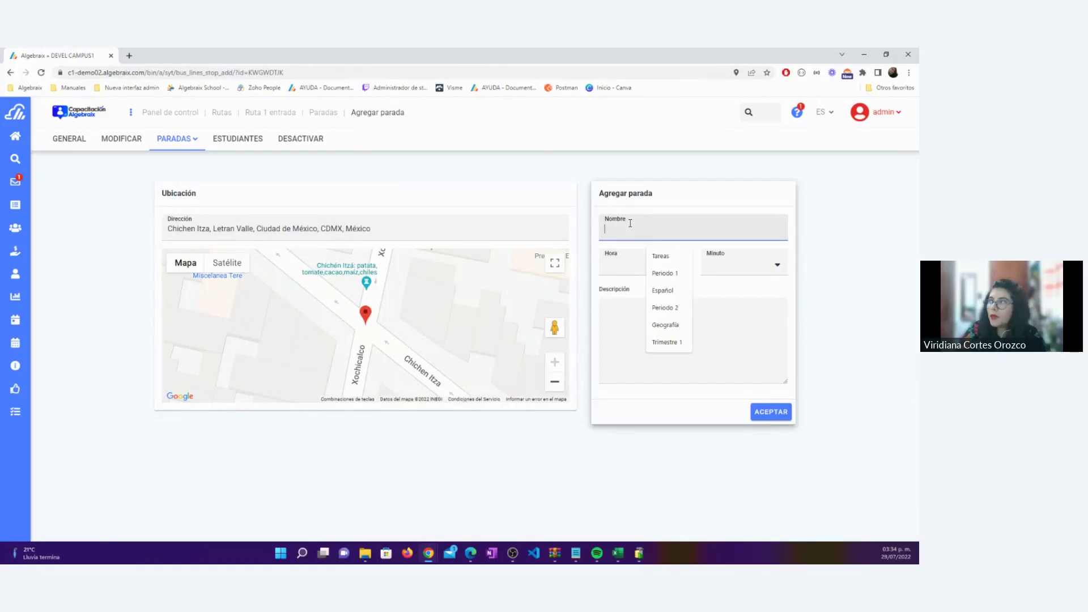
{"action": "type", "text": "Chichen Itzá"}
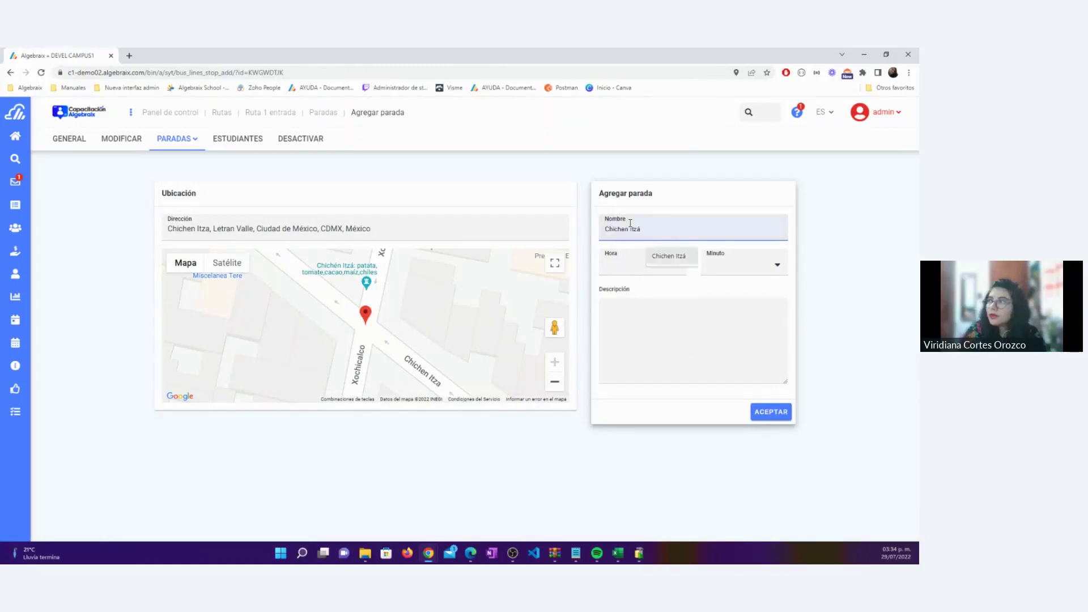
{"action": "left_click", "coordinate": [651, 258]}
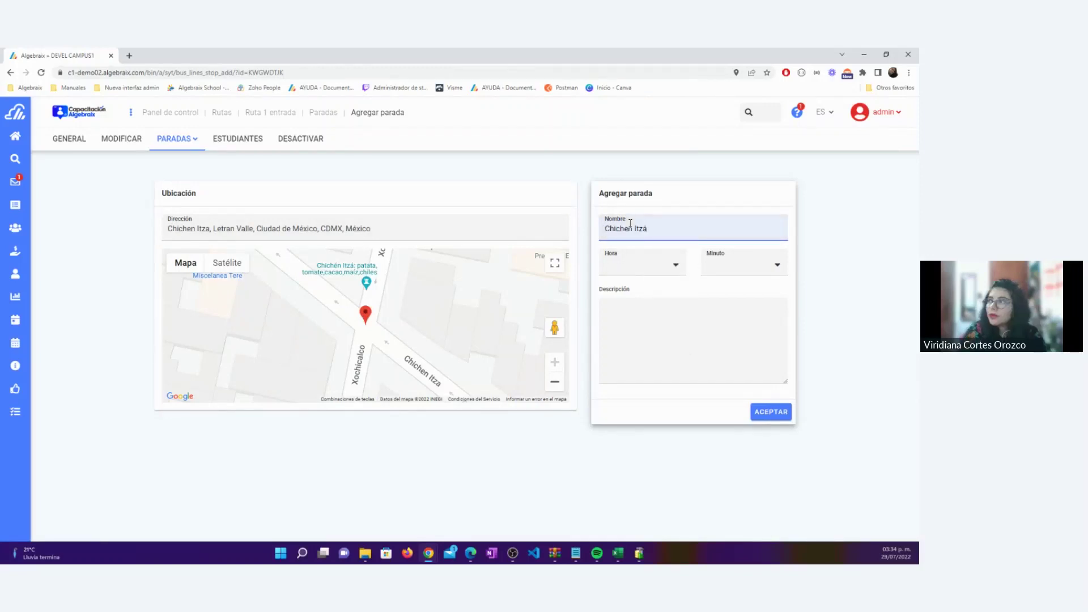
{"action": "left_click", "coordinate": [648, 265]}
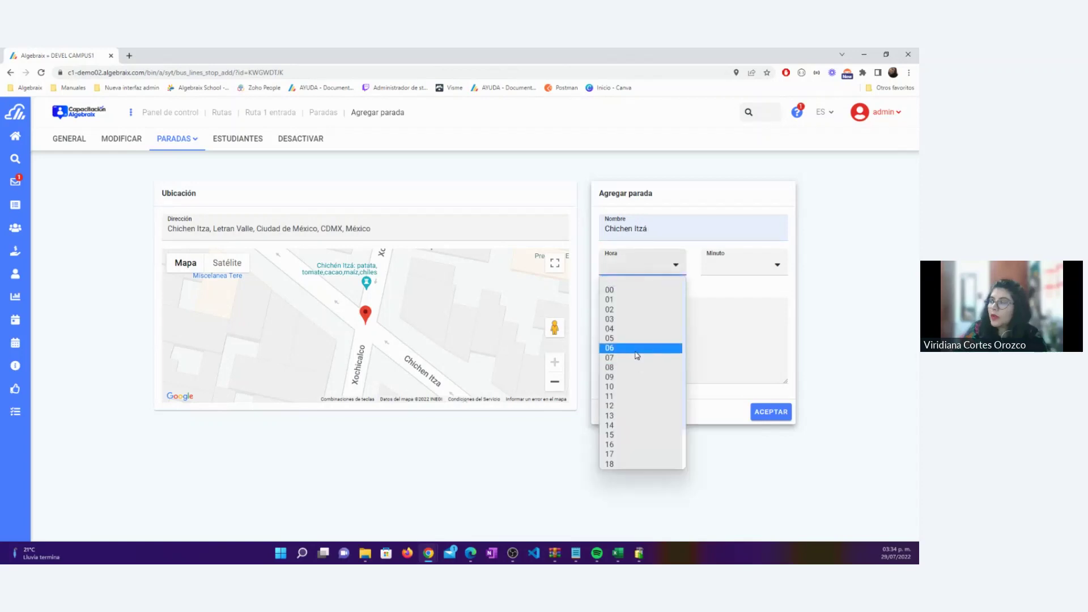
{"action": "left_click", "coordinate": [637, 357]}
{"action": "left_click", "coordinate": [728, 266]}
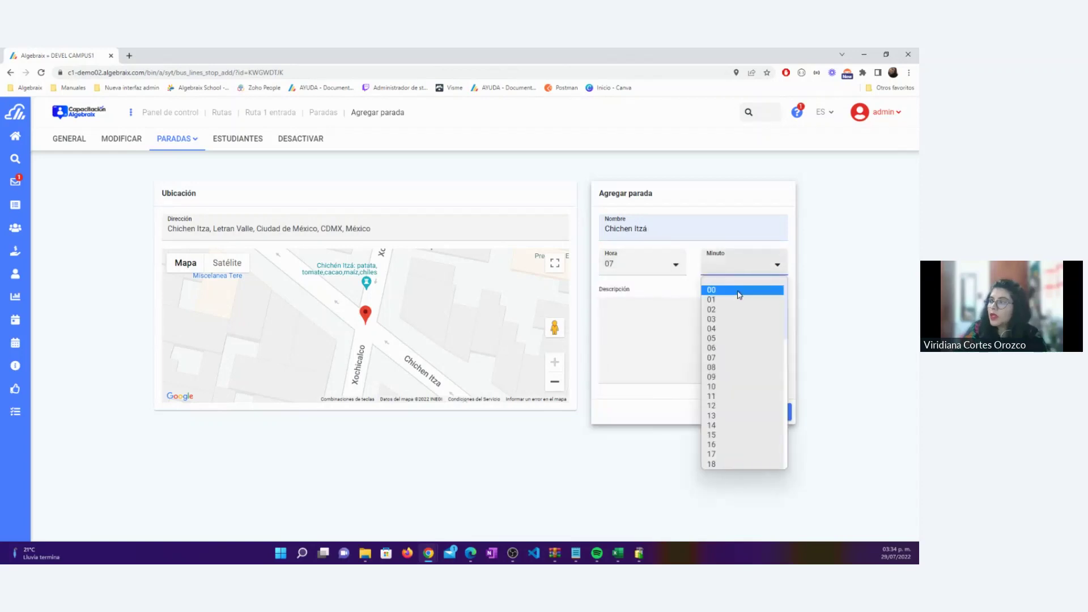
{"action": "left_click", "coordinate": [737, 294]}
{"action": "left_click", "coordinate": [771, 413]}
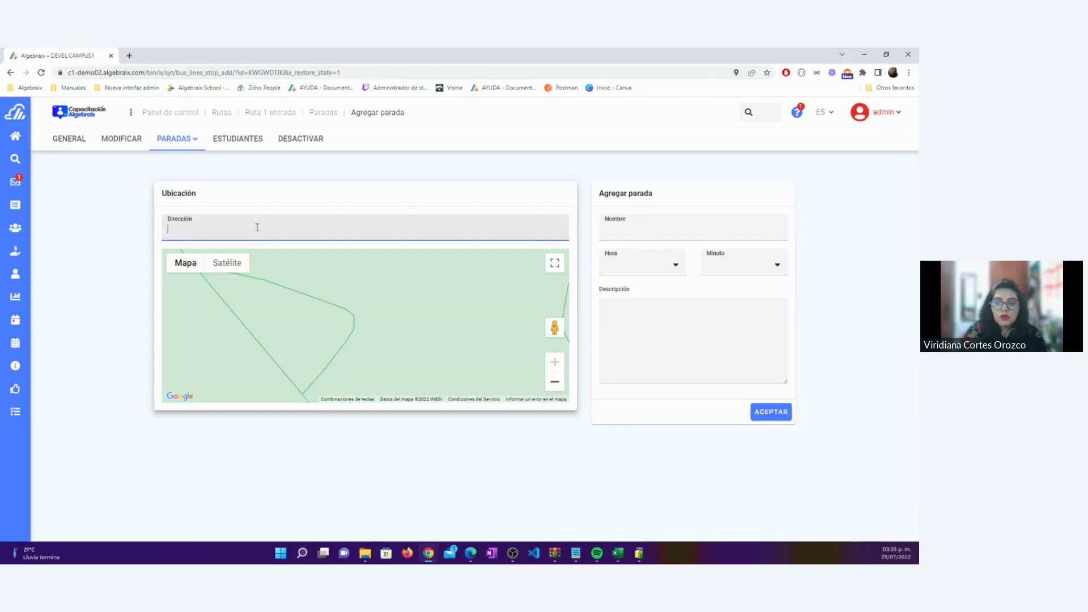
Set the stop address to Avenida Insurgentes Sur from the 'Insurgen' suggestions
{"action": "type", "text": "Insurgente"}
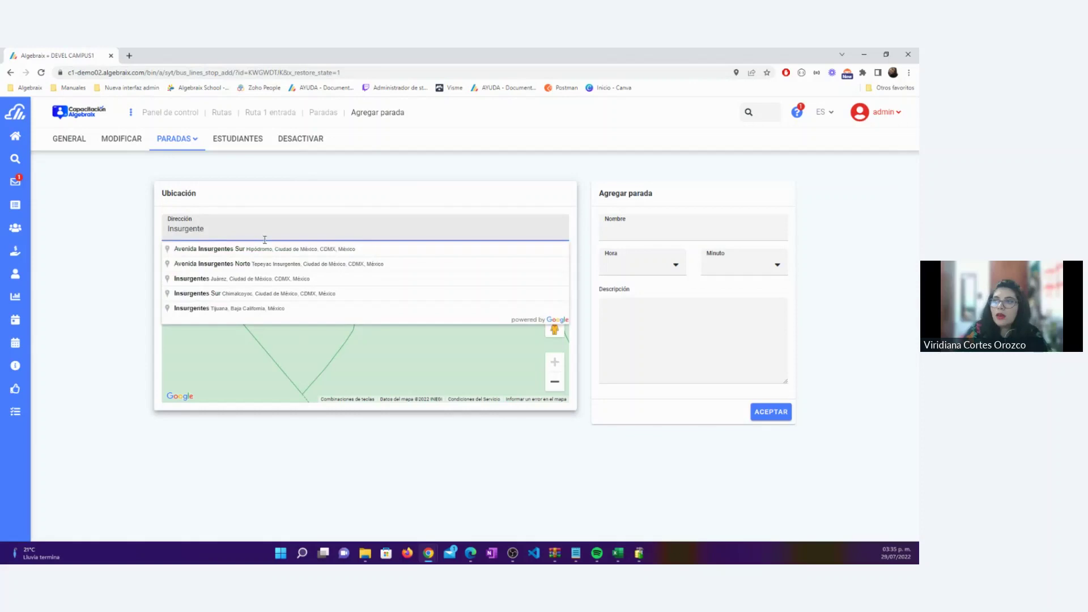
{"action": "key", "text": "Down"}
{"action": "key", "text": "Return"}
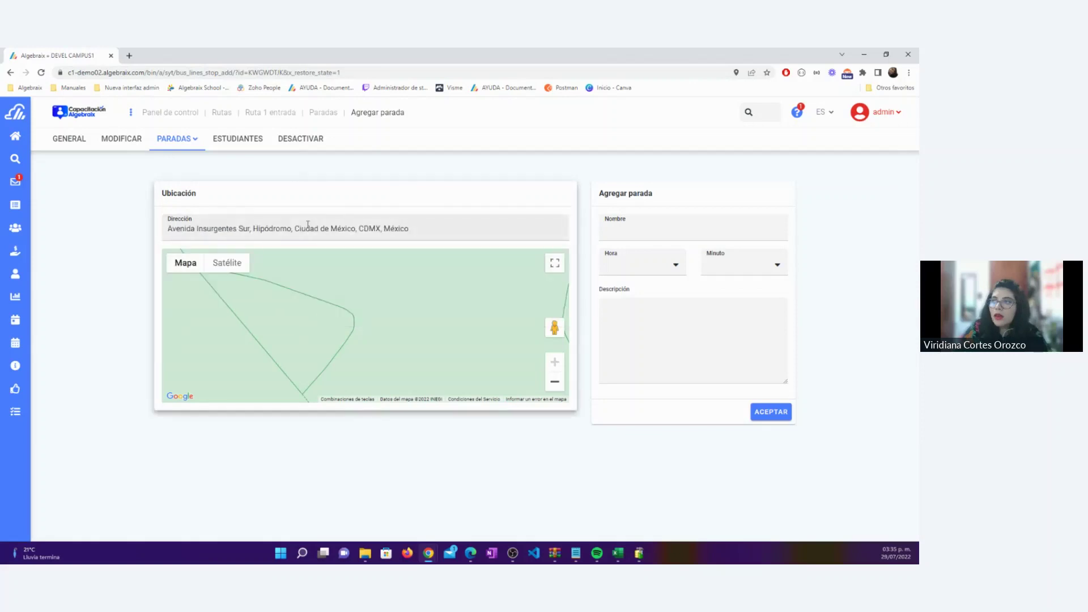
Name the stop Insurgentes, set it to 07:15, and save it
{"action": "left_click", "coordinate": [679, 231]}
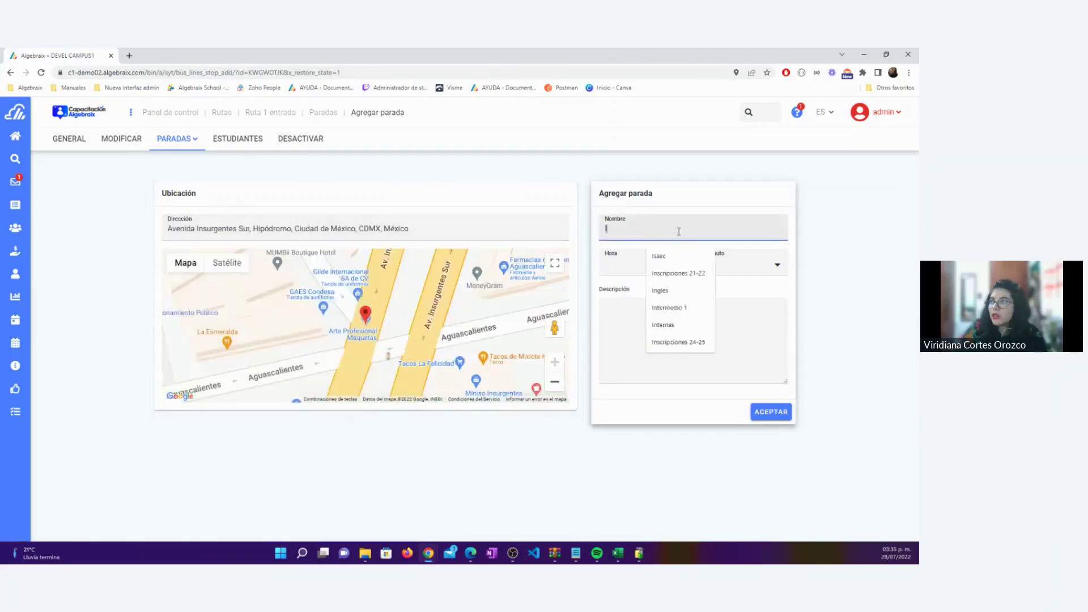
{"action": "type", "text": "Insurgentes"}
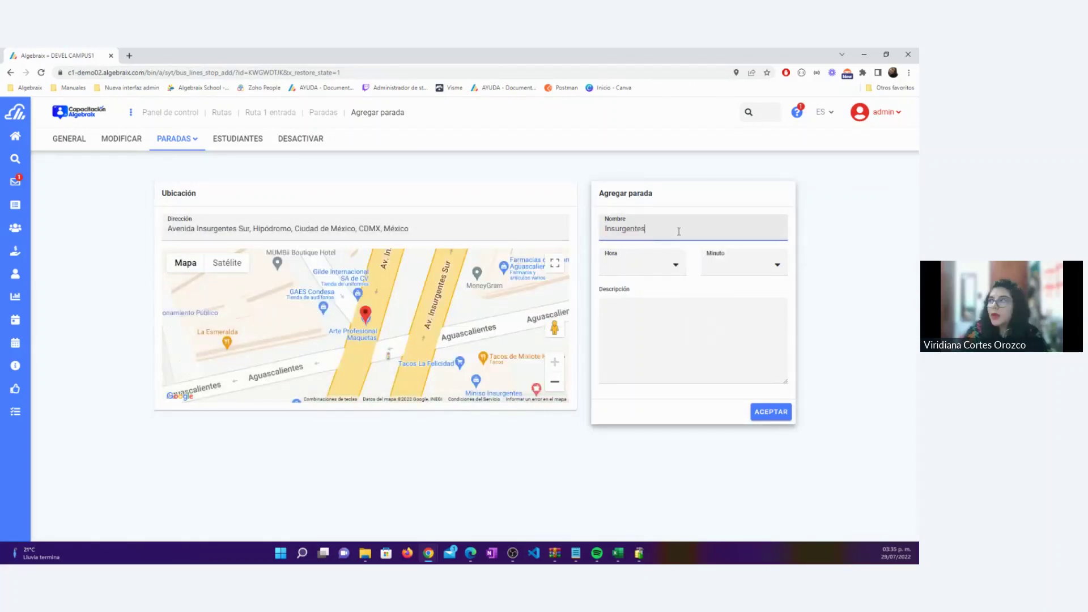
{"action": "left_click", "coordinate": [637, 270]}
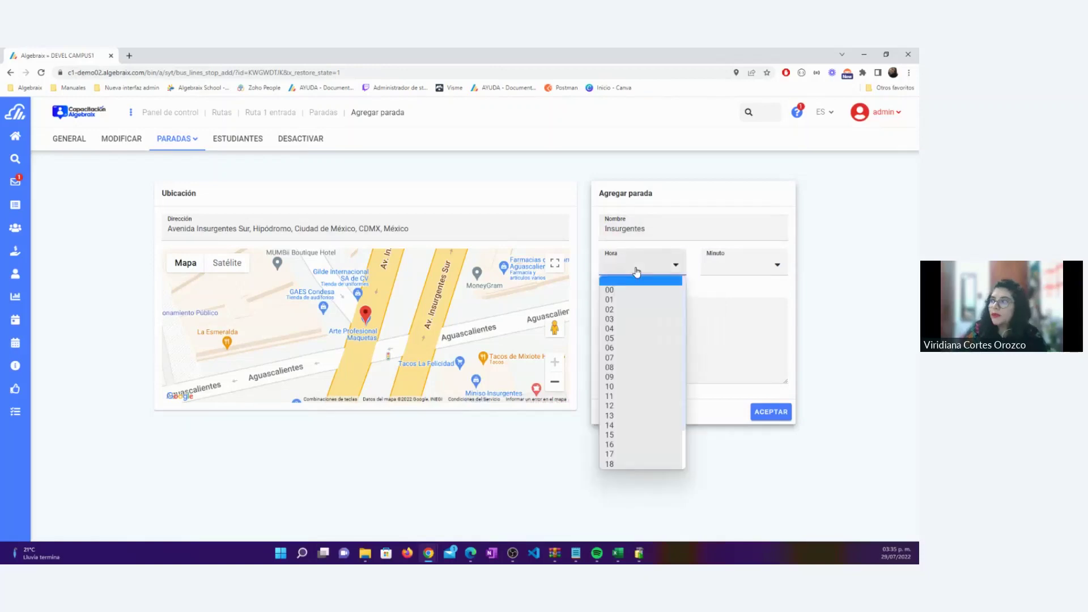
{"action": "left_click", "coordinate": [635, 358]}
{"action": "left_click", "coordinate": [736, 262]}
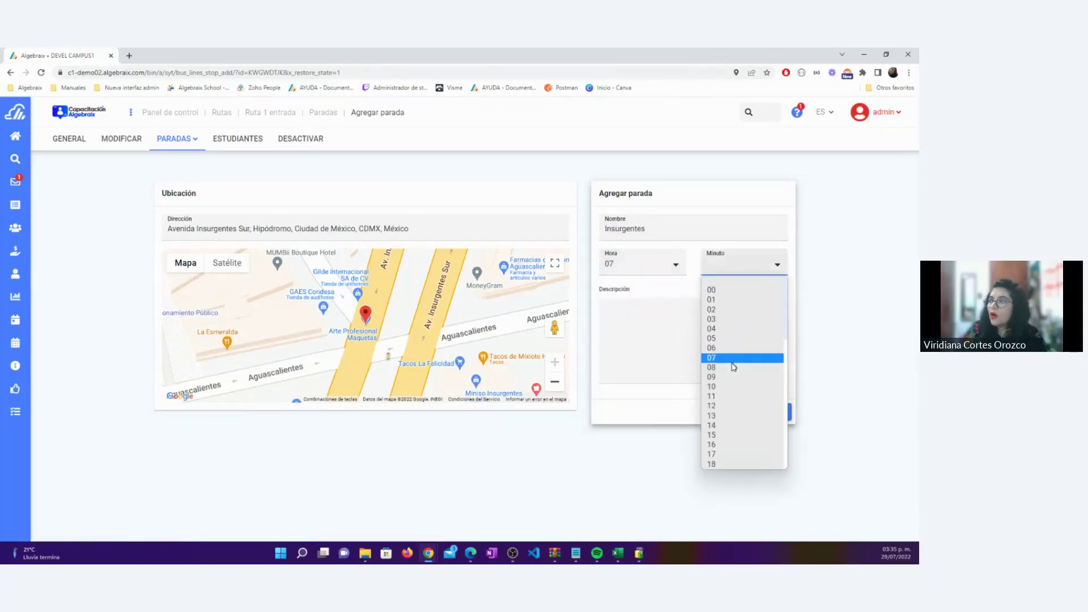
{"action": "left_click", "coordinate": [732, 435]}
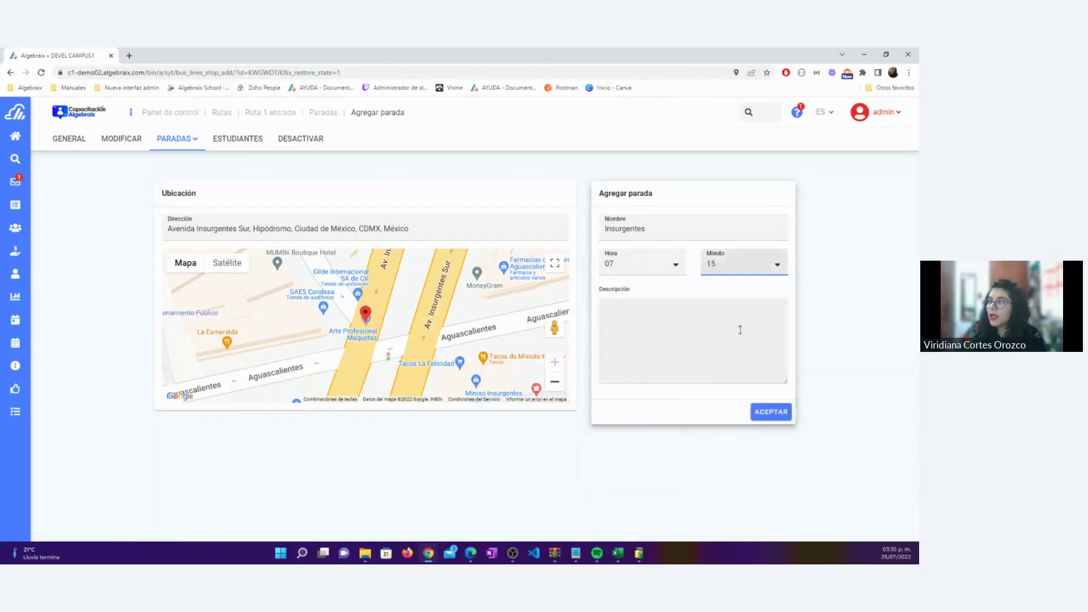
{"action": "left_click", "coordinate": [762, 420]}
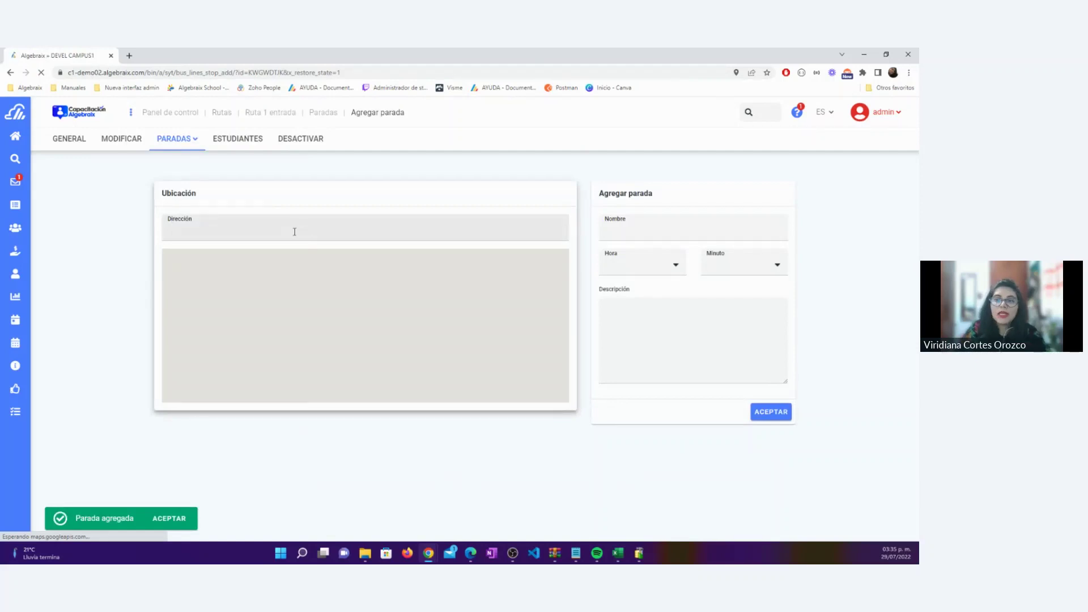
{"action": "left_click", "coordinate": [294, 231]}
Pick the Mixcoac address and name the stop Colegio
{"action": "type", "text": "Mixcoa"}
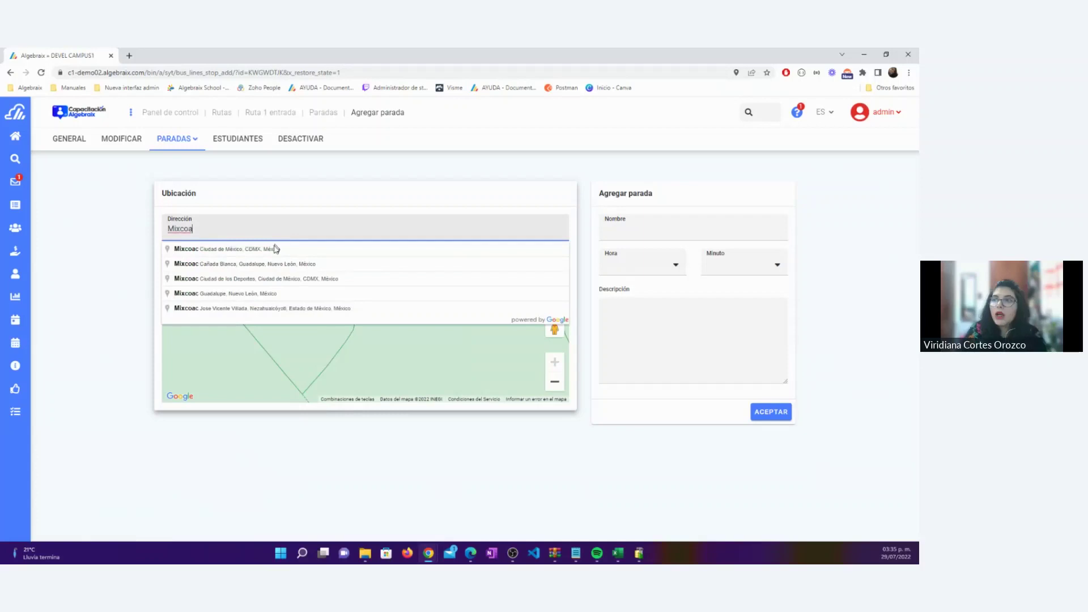
{"action": "left_click", "coordinate": [274, 248]}
{"action": "left_click", "coordinate": [652, 227]}
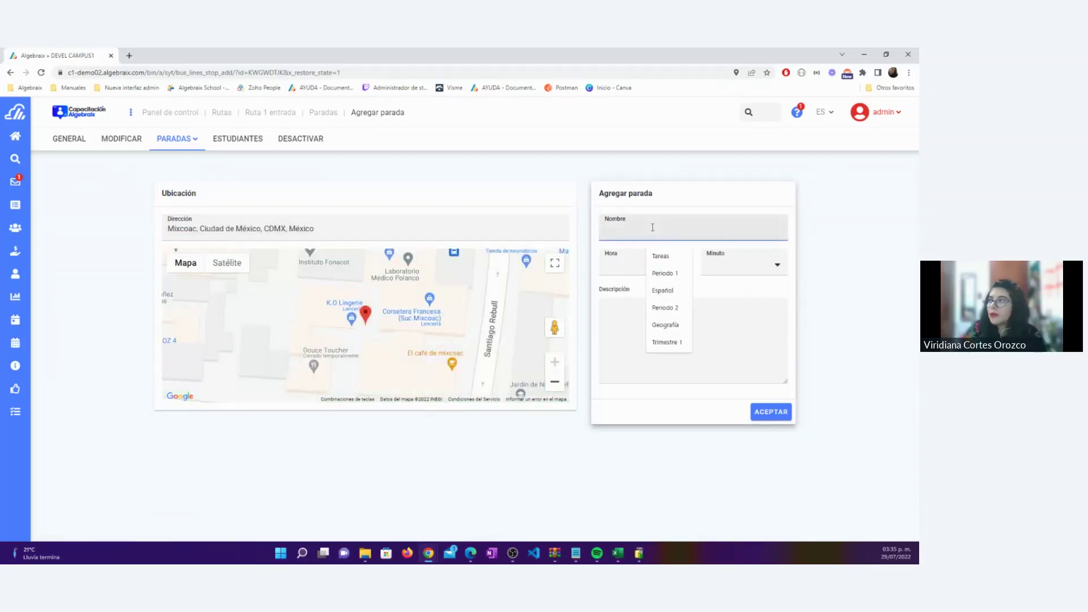
{"action": "type", "text": "Colegio"}
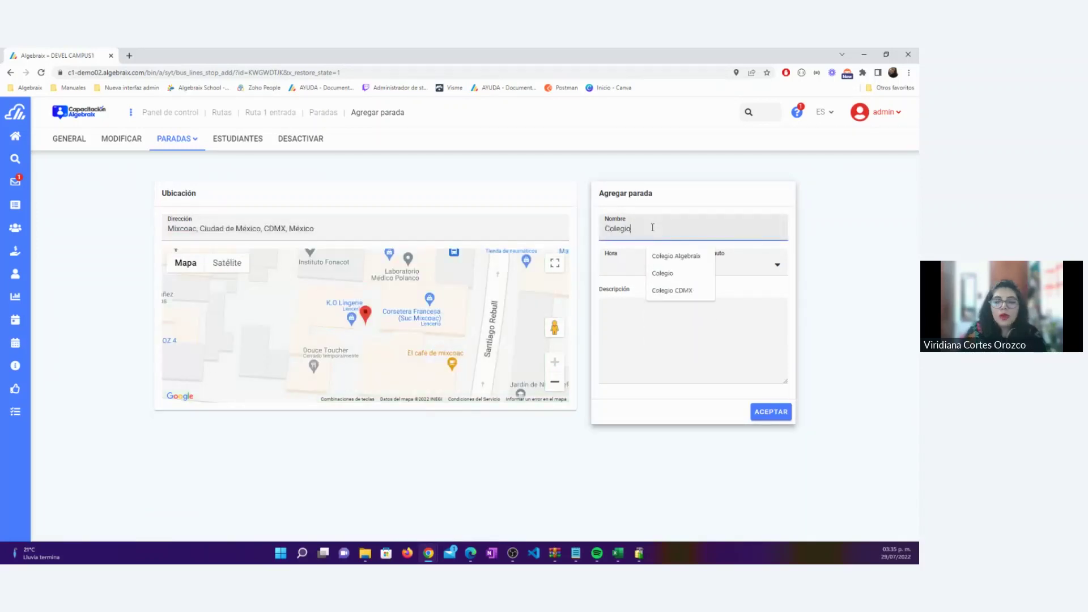
Set the Colegio stop time to 07:50 and submit it
{"action": "left_click", "coordinate": [617, 260]}
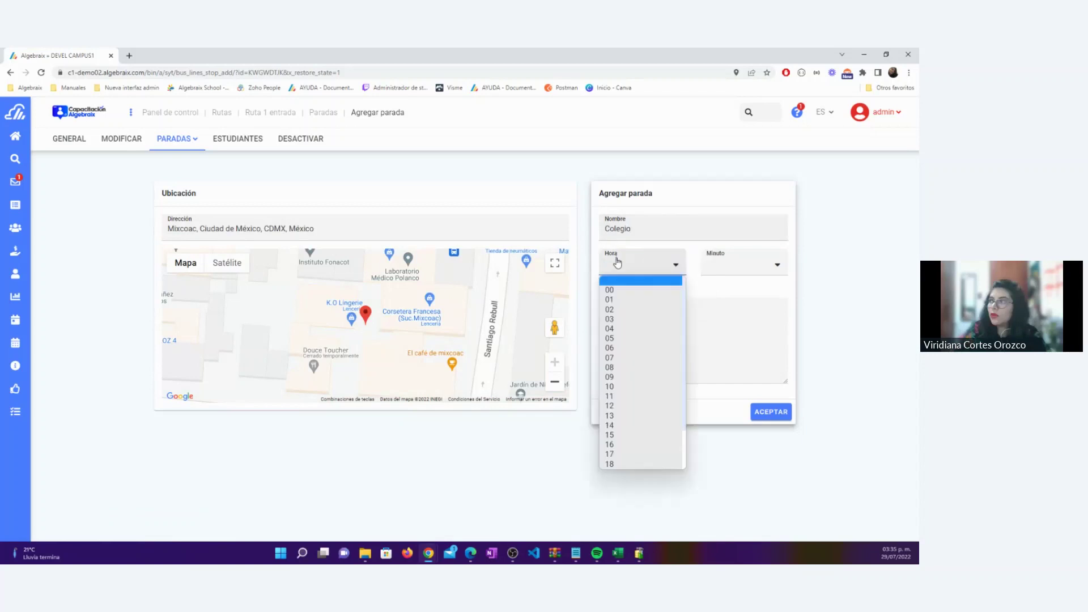
{"action": "left_click", "coordinate": [629, 358]}
{"action": "left_click", "coordinate": [717, 270]}
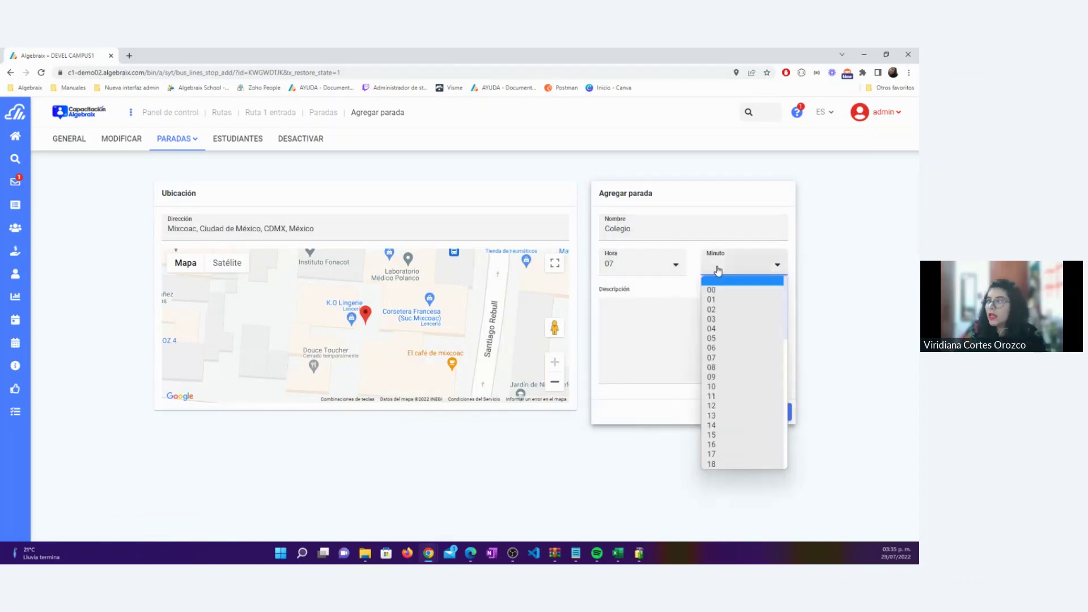
{"action": "scroll", "coordinate": [740, 430], "scroll_direction": "down", "scroll_amount": 5}
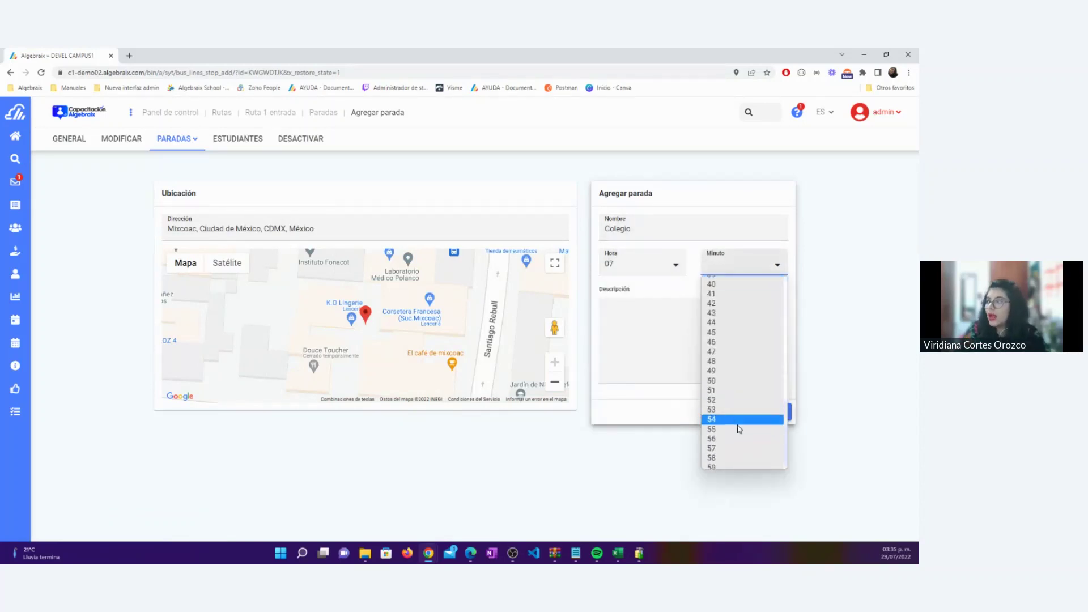
{"action": "scroll", "coordinate": [740, 425], "scroll_direction": "down", "scroll_amount": 2}
{"action": "left_click", "coordinate": [724, 378]}
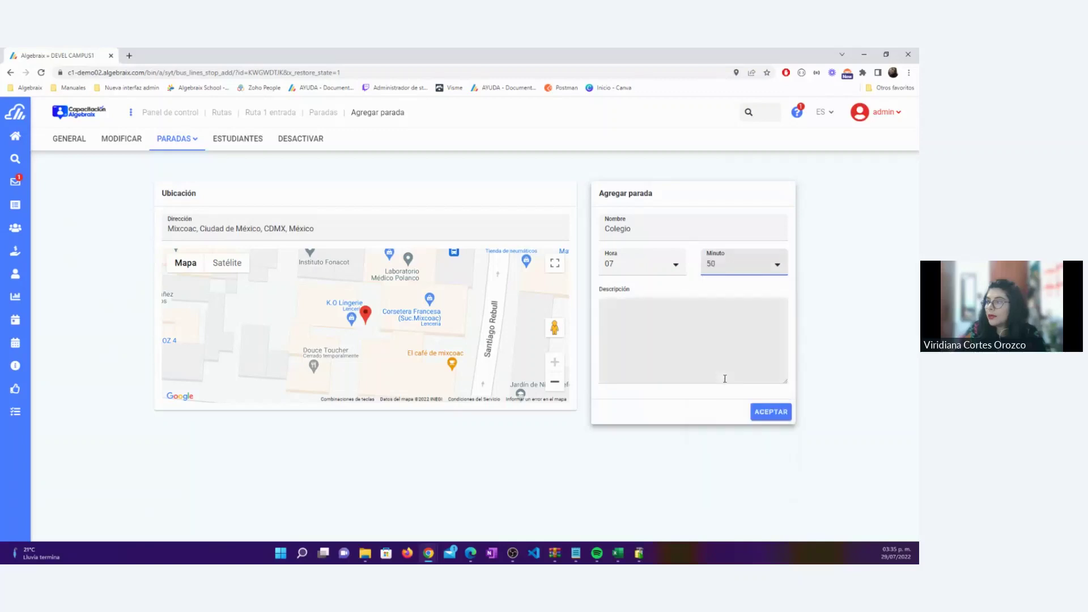
{"action": "left_click", "coordinate": [772, 413]}
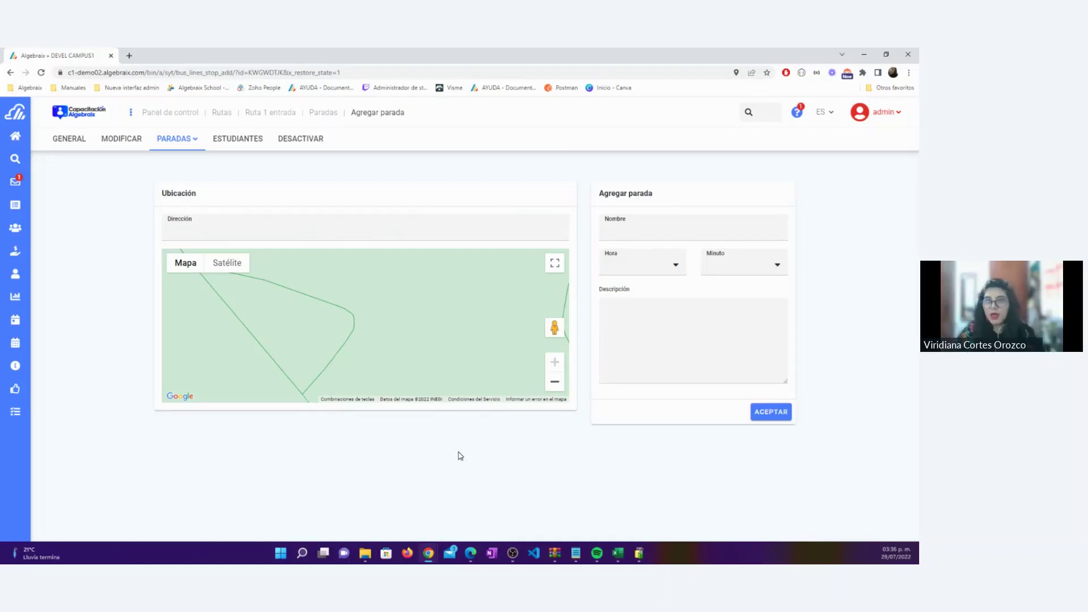
{"action": "left_click", "coordinate": [237, 241]}
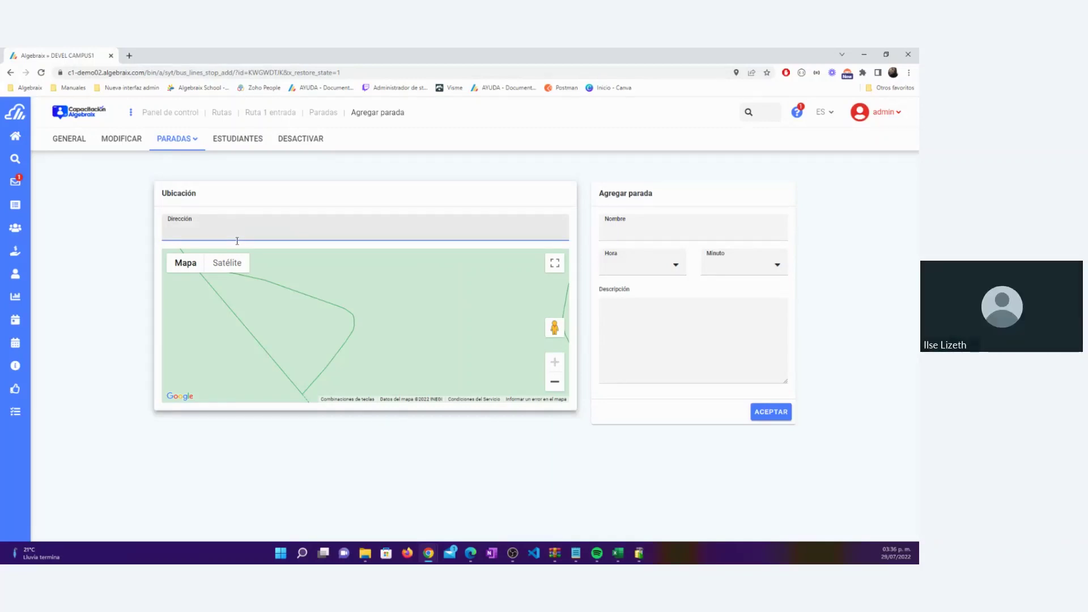
{"action": "left_click", "coordinate": [121, 214]}
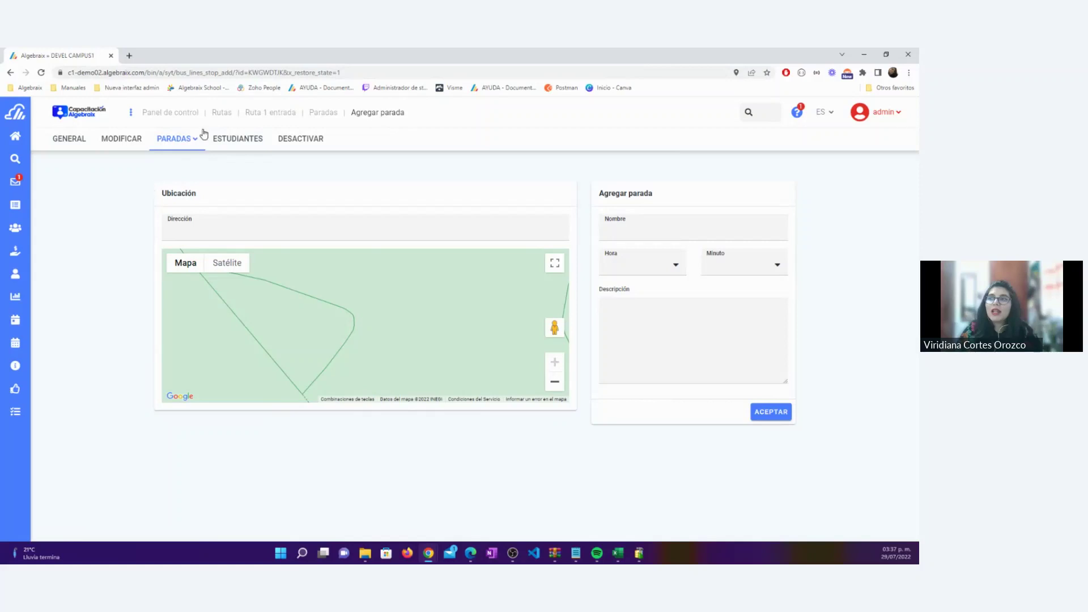
Open the route's Paradas list and highlight the stop times and addresses for Chichen Itzá, Insurgentes and Colegio
{"action": "left_click", "coordinate": [192, 140]}
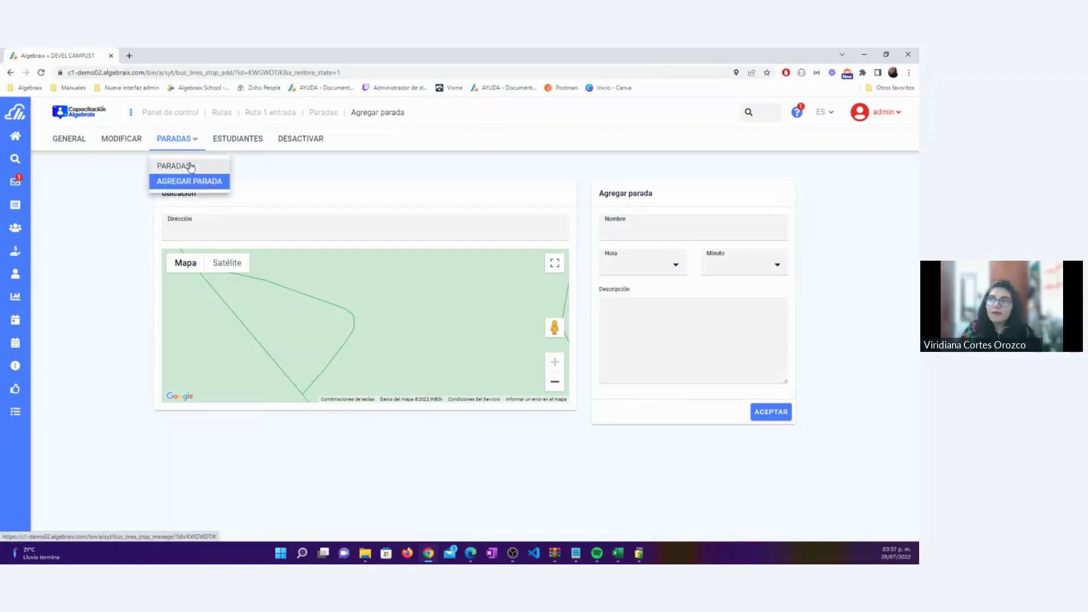
{"action": "left_click", "coordinate": [180, 166]}
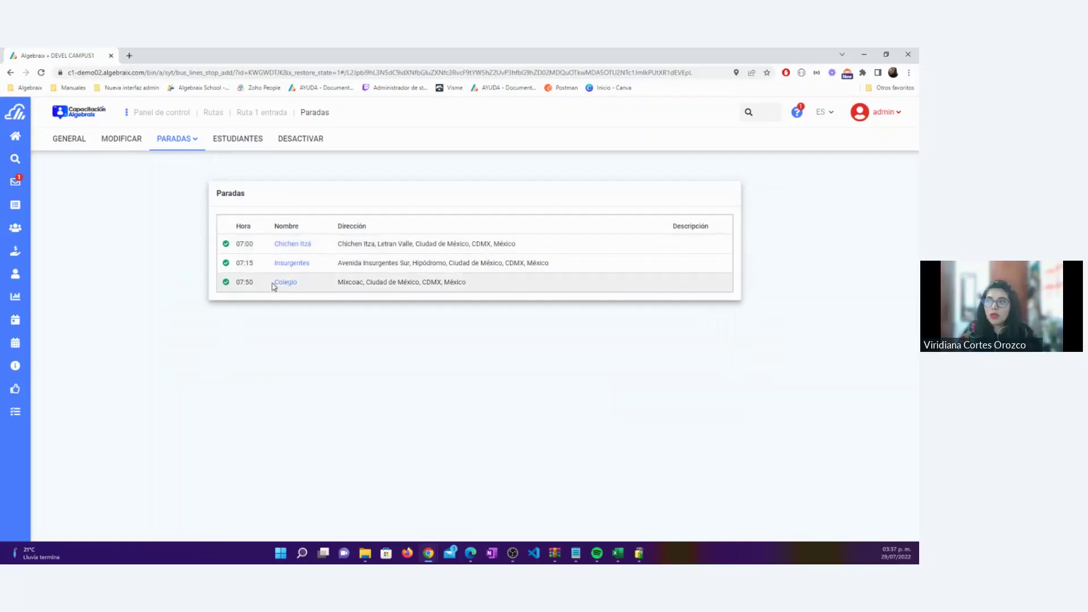
{"action": "double_click", "coordinate": [250, 244]}
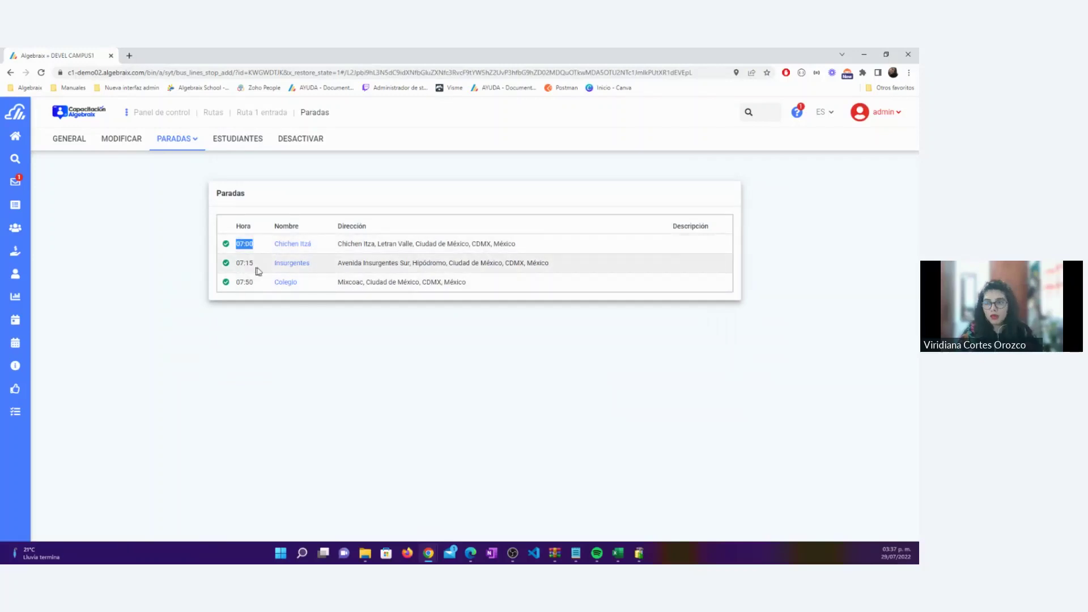
{"action": "left_click_drag", "start_coordinate": [254, 264], "coordinate": [227, 286]}
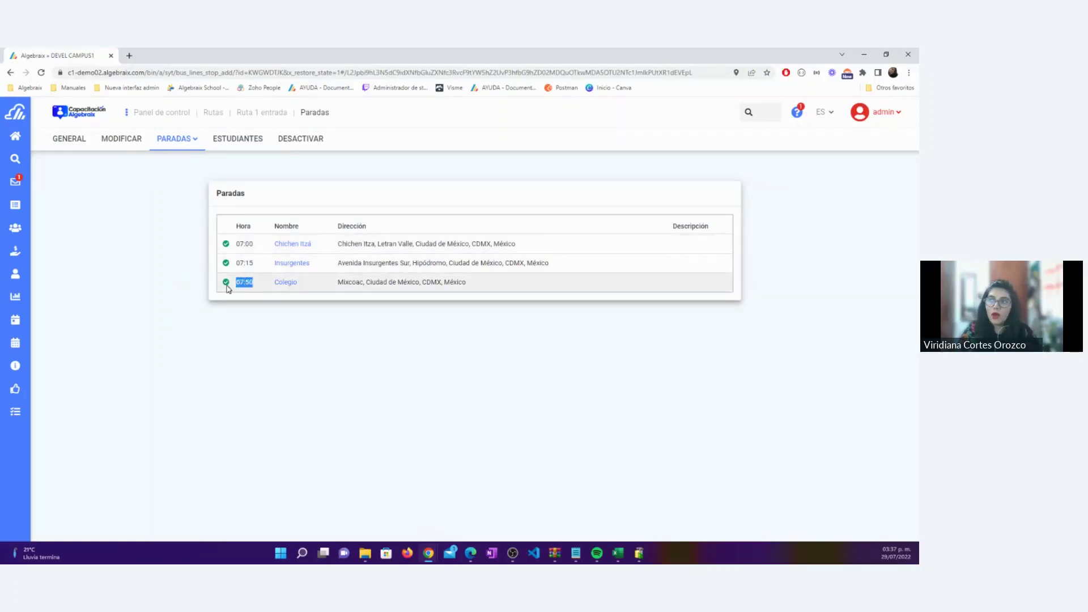
{"action": "left_click_drag", "start_coordinate": [336, 244], "coordinate": [515, 249]}
{"action": "left_click_drag", "start_coordinate": [338, 265], "coordinate": [675, 247]}
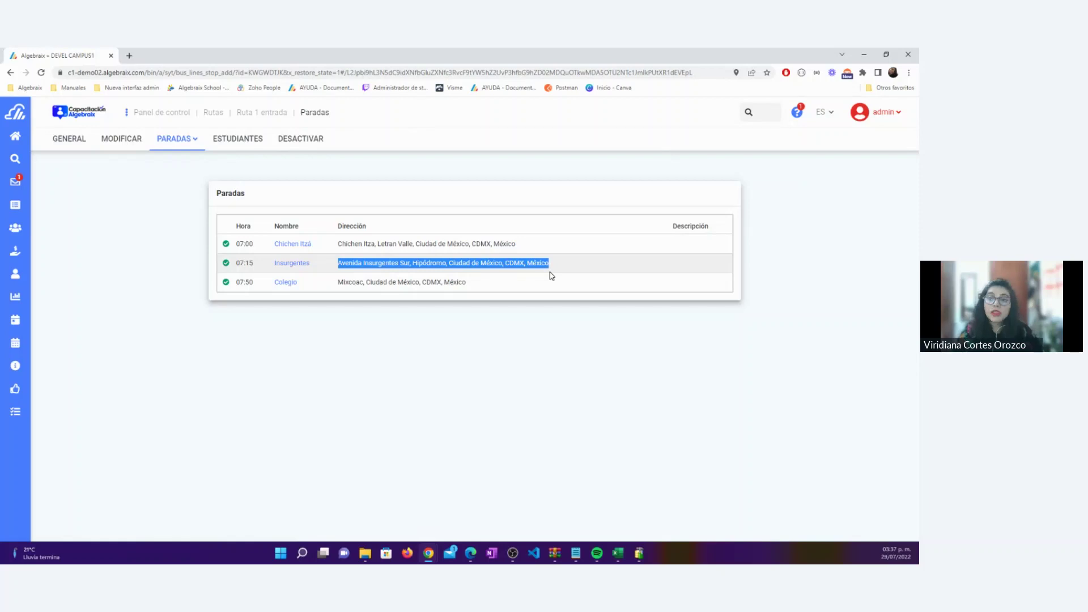
{"action": "left_click", "coordinate": [699, 267]}
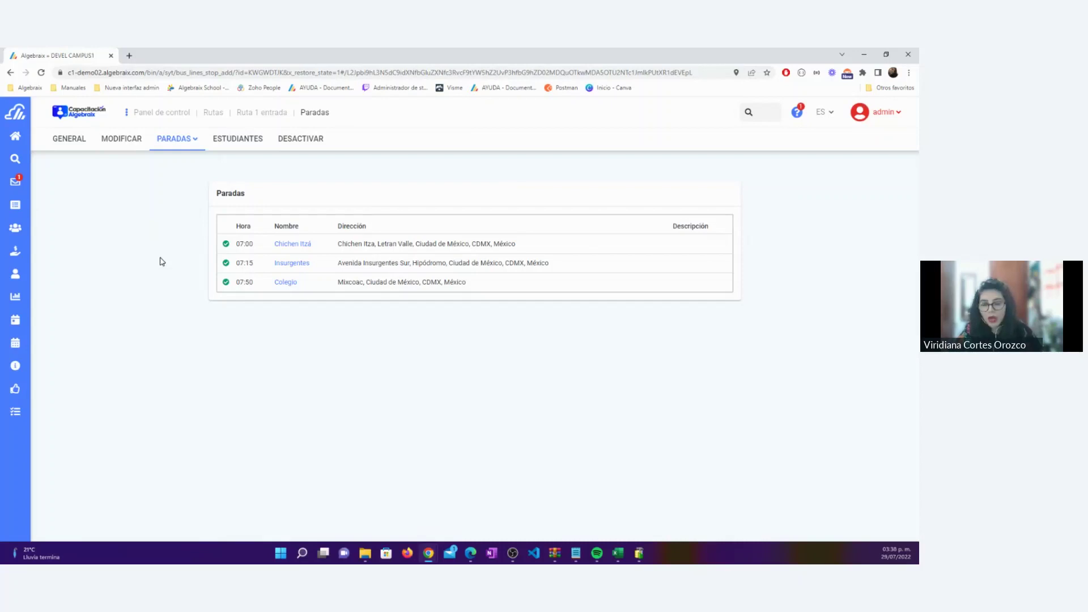
Go back to the routes list and open the add-stop form for Ruta 1 salida
{"action": "left_click", "coordinate": [210, 112]}
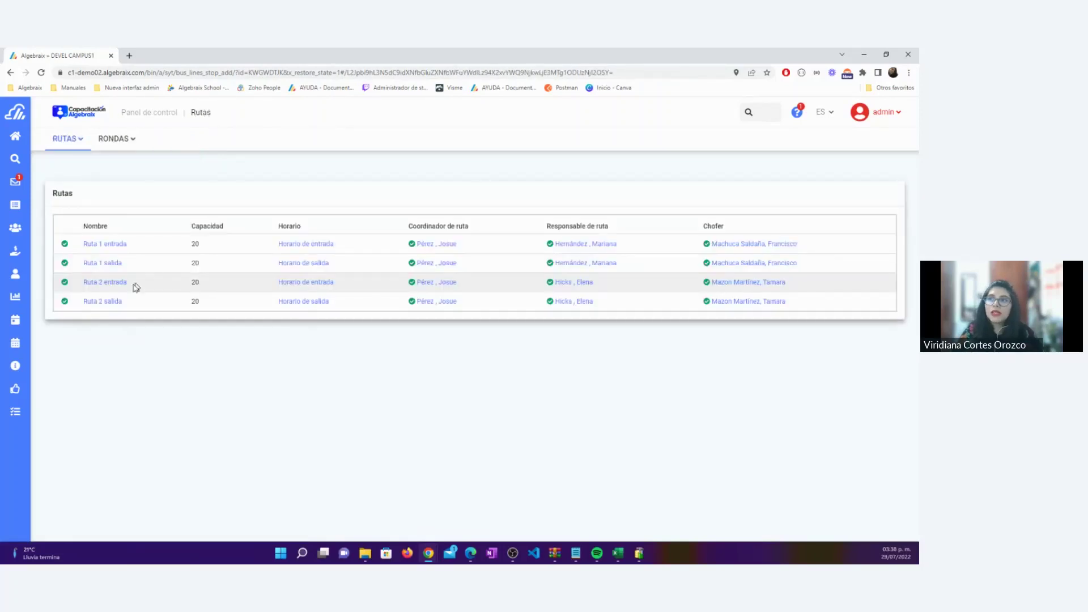
{"action": "left_click", "coordinate": [88, 264]}
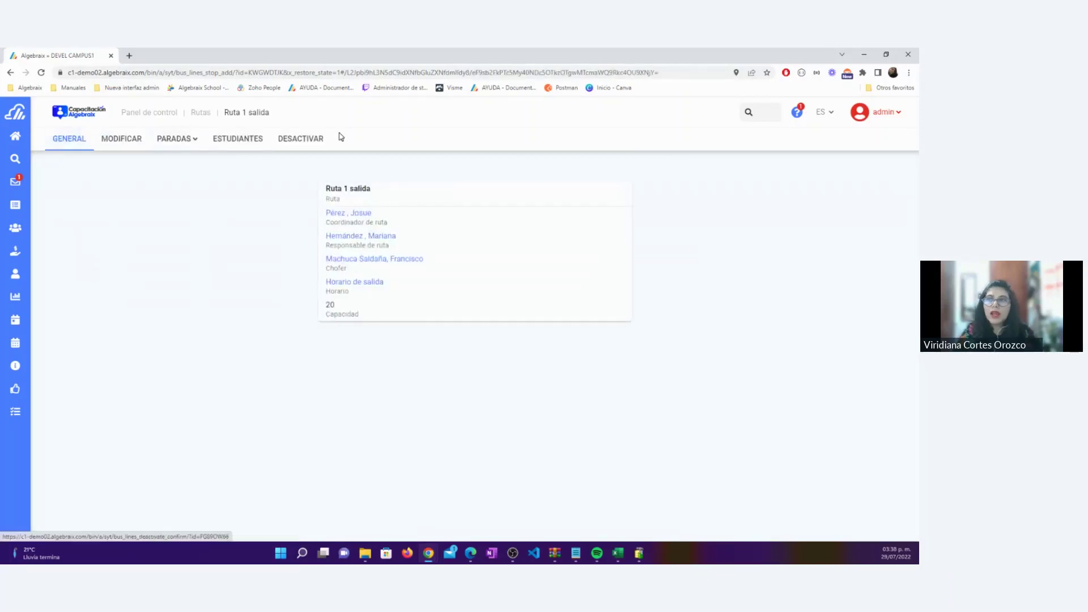
{"action": "left_click", "coordinate": [183, 143]}
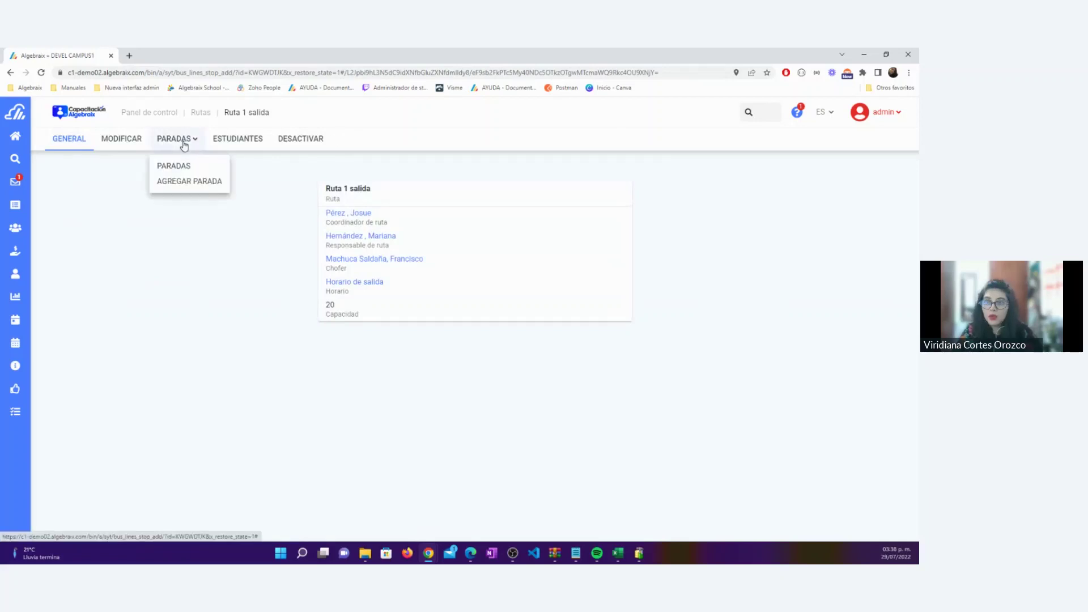
{"action": "left_click", "coordinate": [187, 181]}
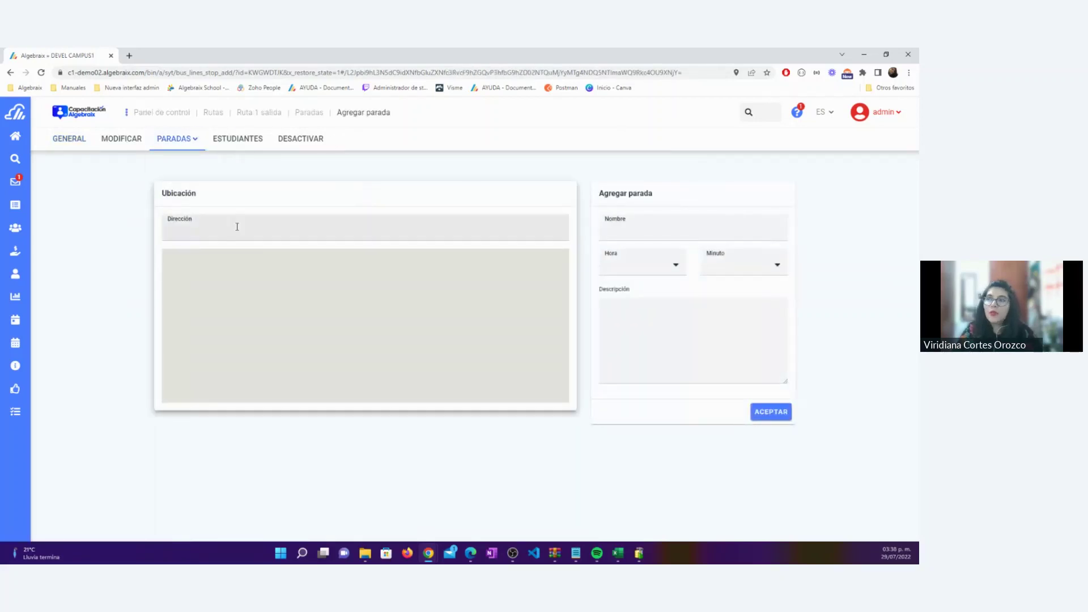
Enter the Chichen Itza, Letran Valle address and name the stop Chichen Itzá
{"action": "left_click", "coordinate": [236, 227]}
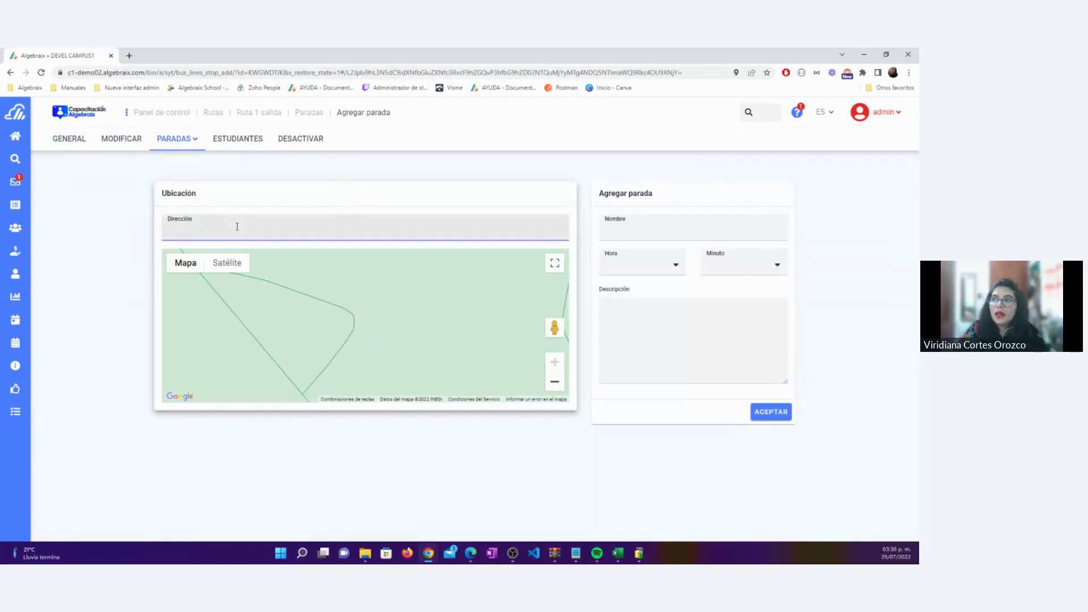
{"action": "type", "text": "Chic"}
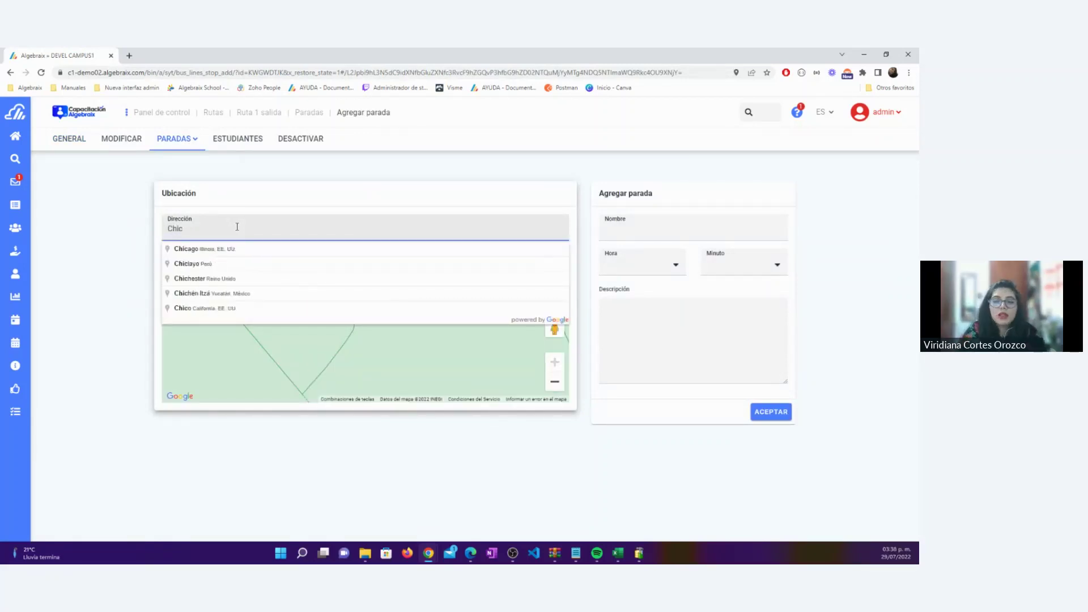
{"action": "type", "text": "hen"}
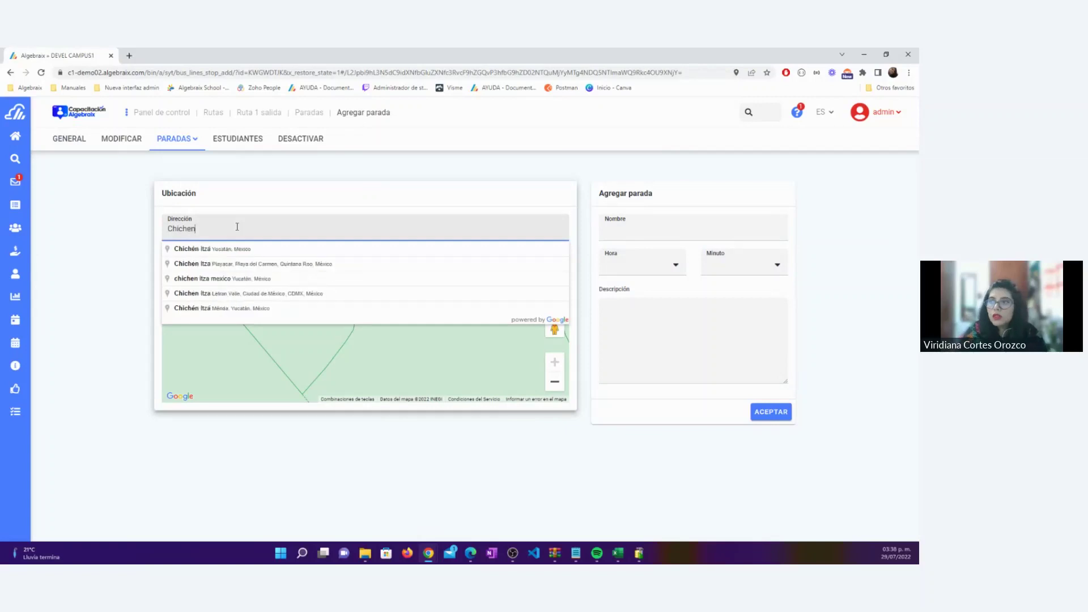
{"action": "left_click", "coordinate": [248, 293]}
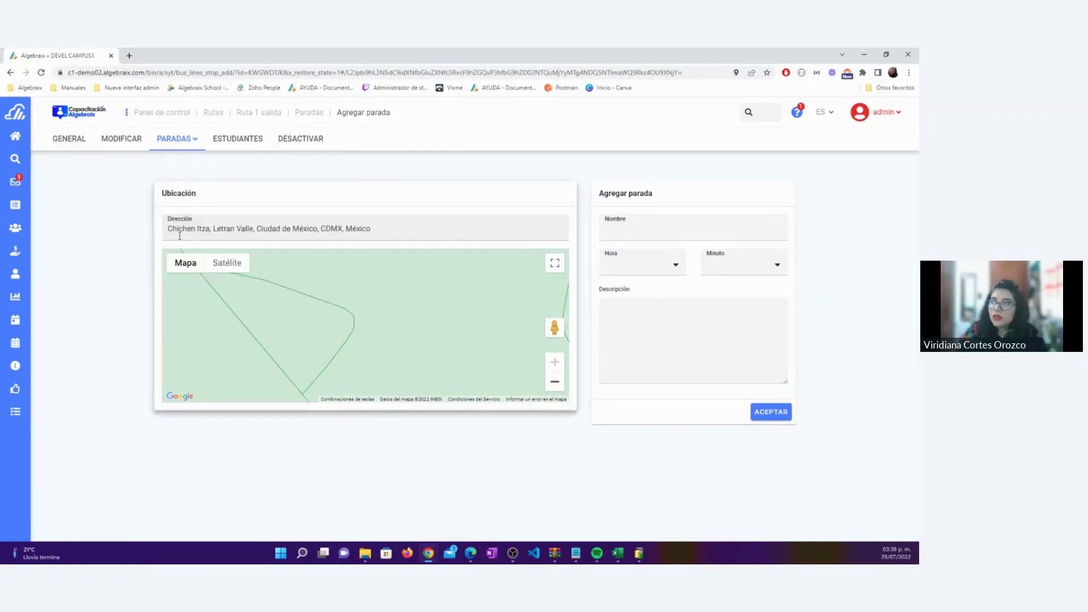
{"action": "left_click", "coordinate": [644, 233]}
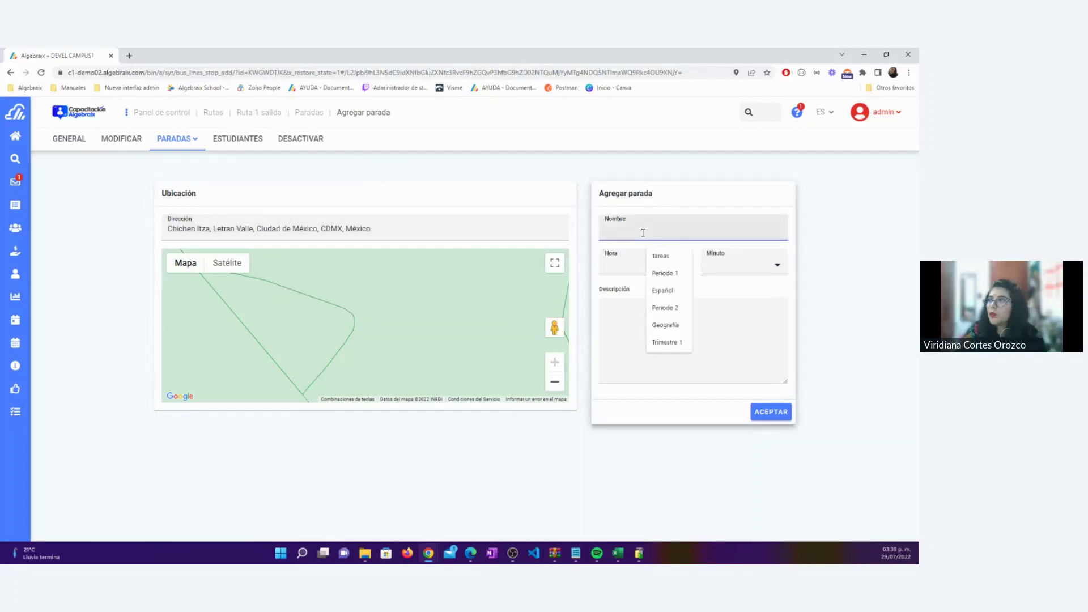
{"action": "type", "text": "Chin"}
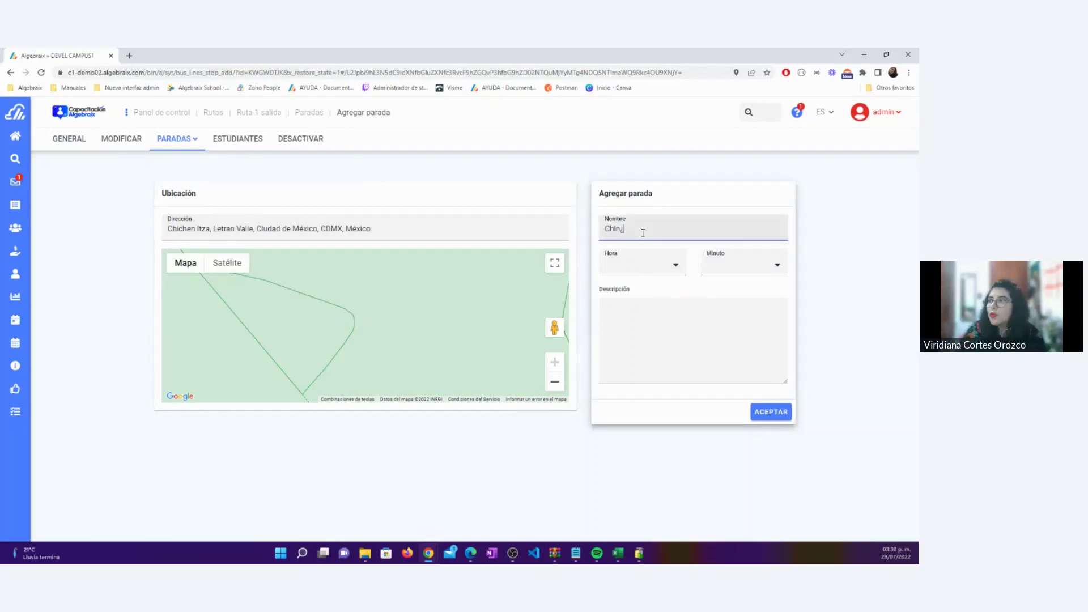
{"action": "key", "text": "BackSpace"}
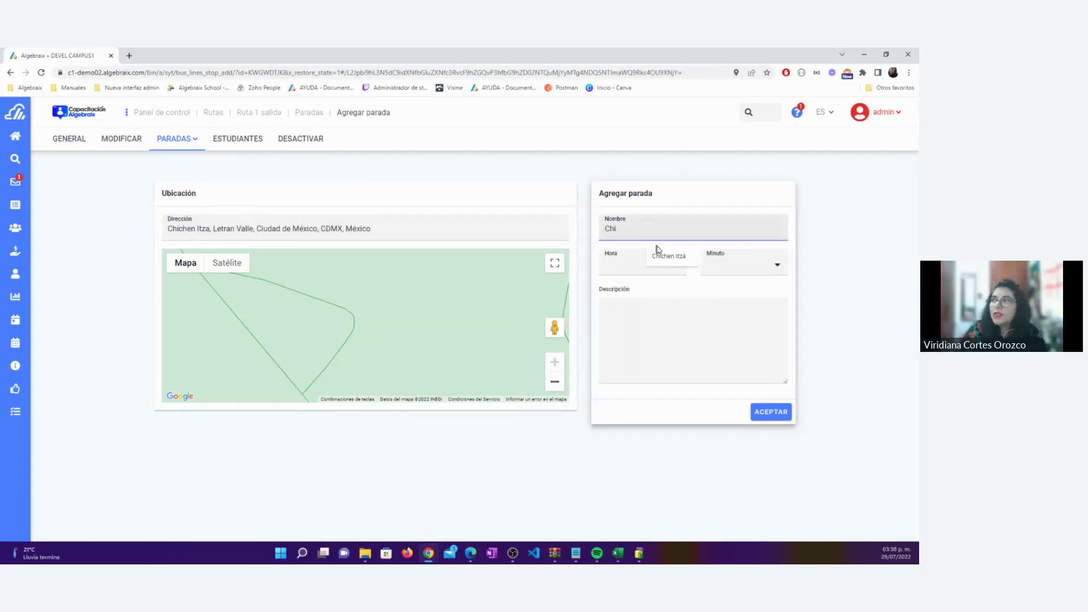
{"action": "left_click", "coordinate": [667, 256]}
{"action": "left_click_drag", "start_coordinate": [650, 230], "coordinate": [603, 235]}
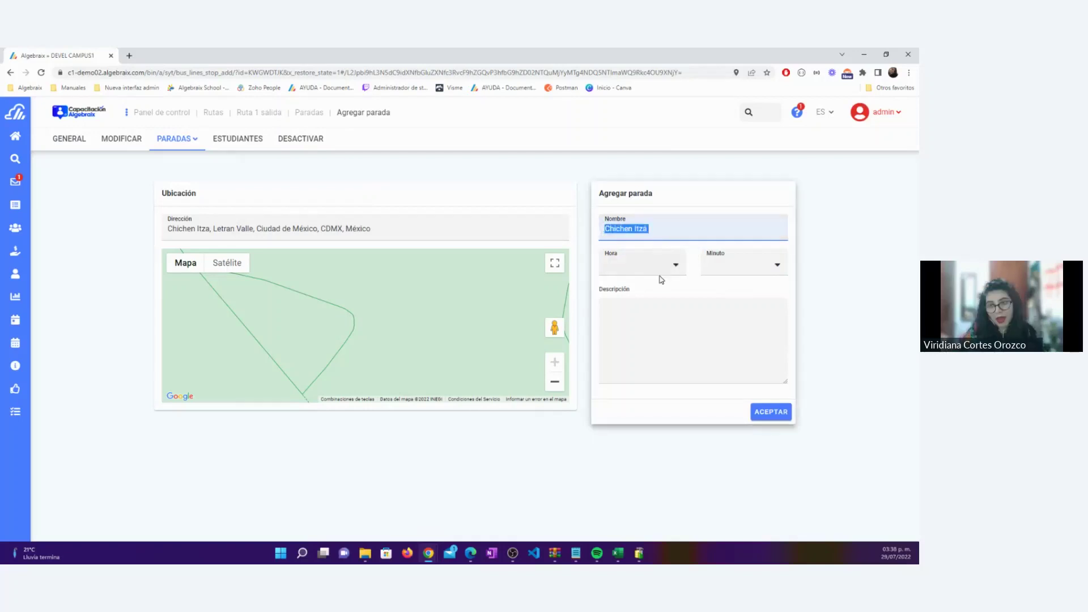
Set the stop time to 14:50 and submit it
{"action": "left_click", "coordinate": [675, 266]}
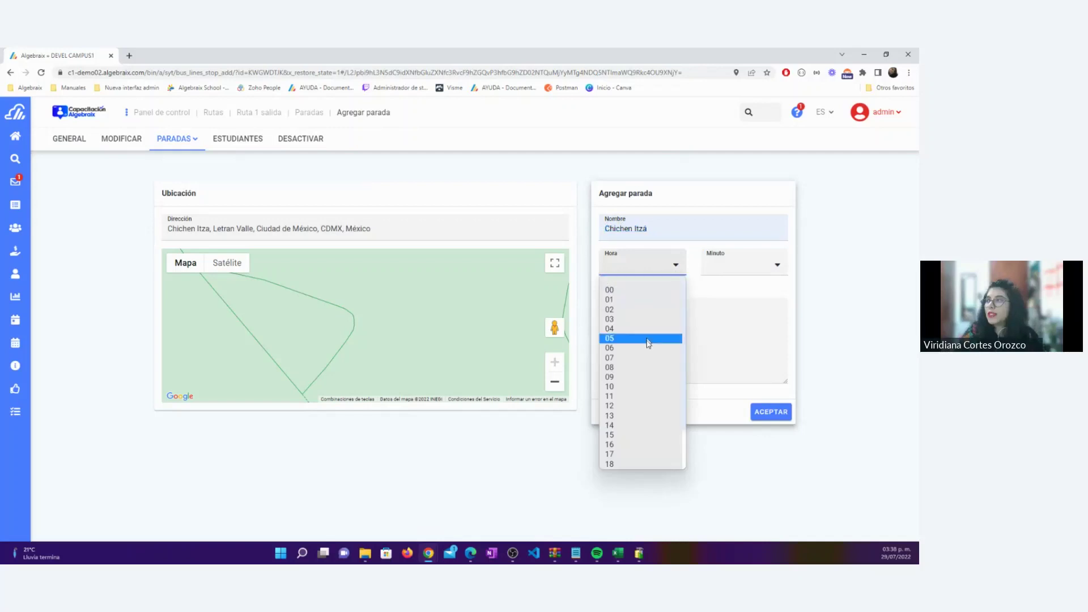
{"action": "scroll", "coordinate": [649, 381], "scroll_direction": "down", "scroll_amount": 1}
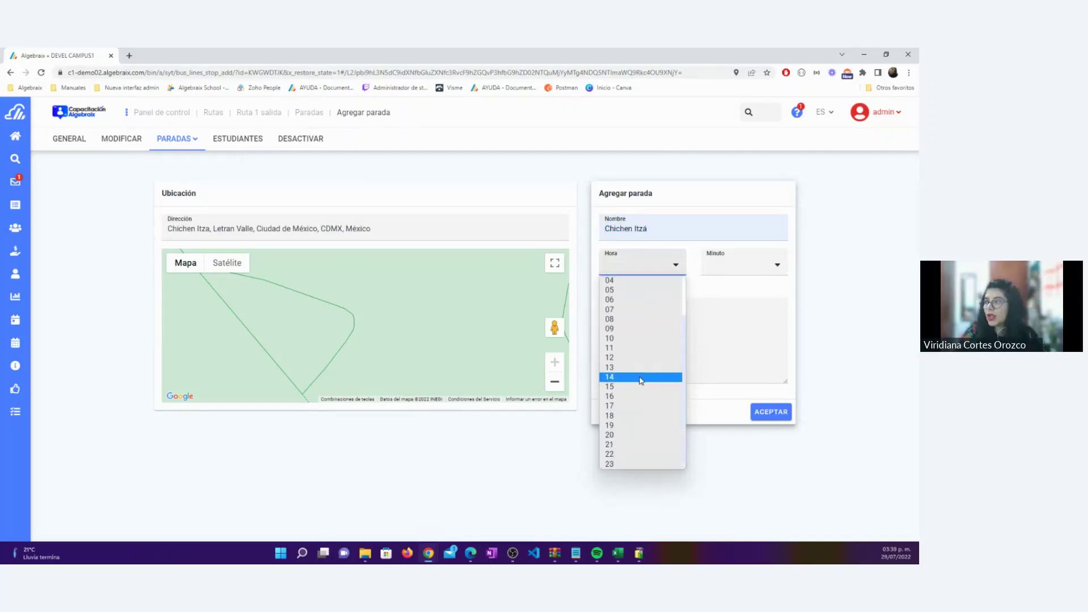
{"action": "left_click", "coordinate": [641, 378]}
{"action": "left_click", "coordinate": [743, 266]}
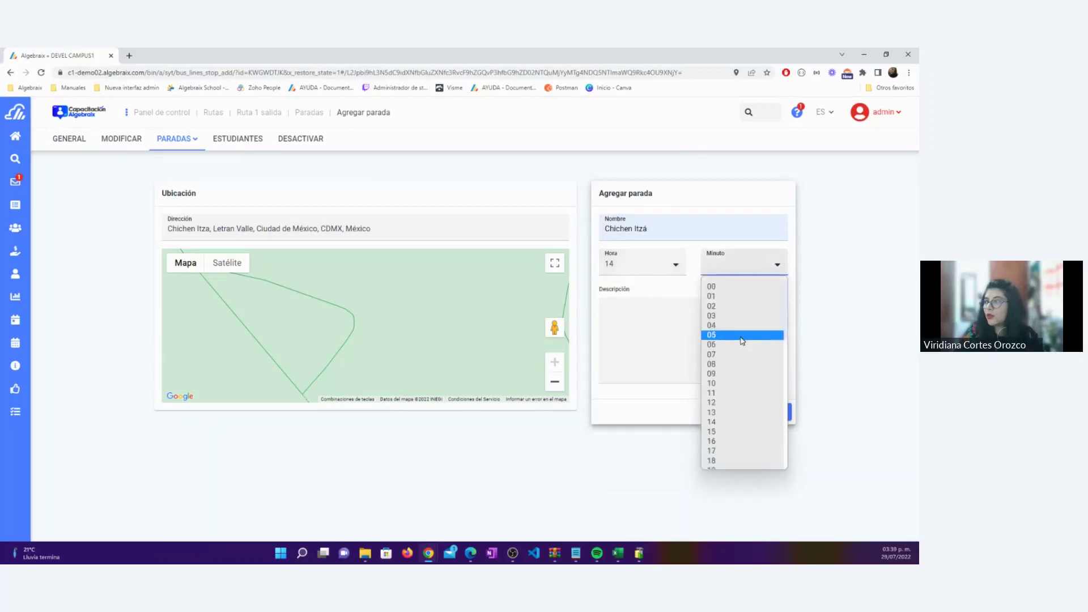
{"action": "scroll", "coordinate": [743, 341], "scroll_direction": "down", "scroll_amount": 5}
{"action": "scroll", "coordinate": [739, 346], "scroll_direction": "down", "scroll_amount": 2}
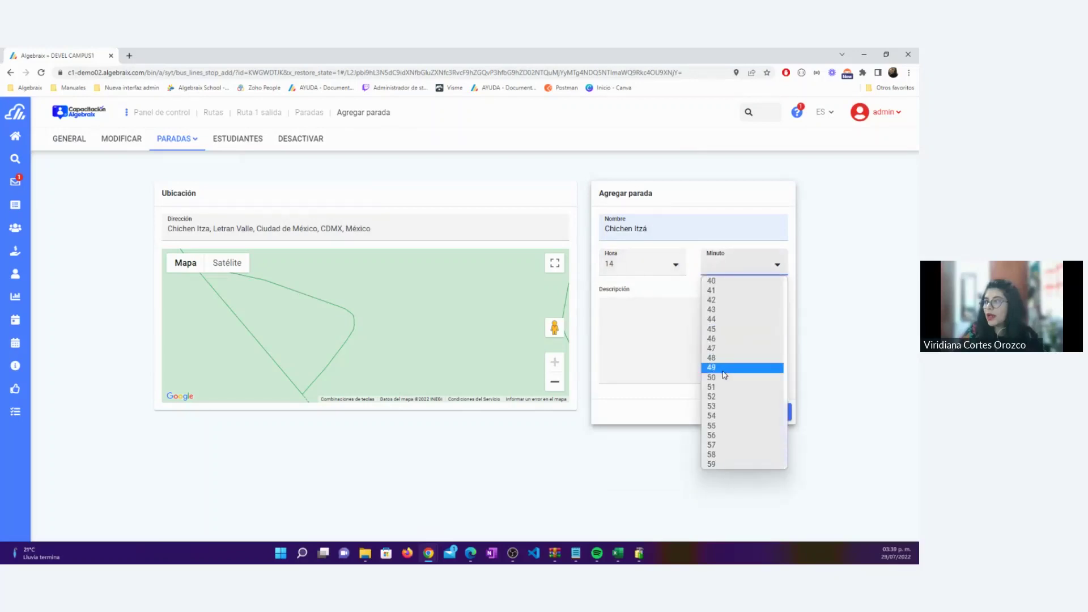
{"action": "left_click", "coordinate": [724, 376]}
{"action": "left_click", "coordinate": [771, 409]}
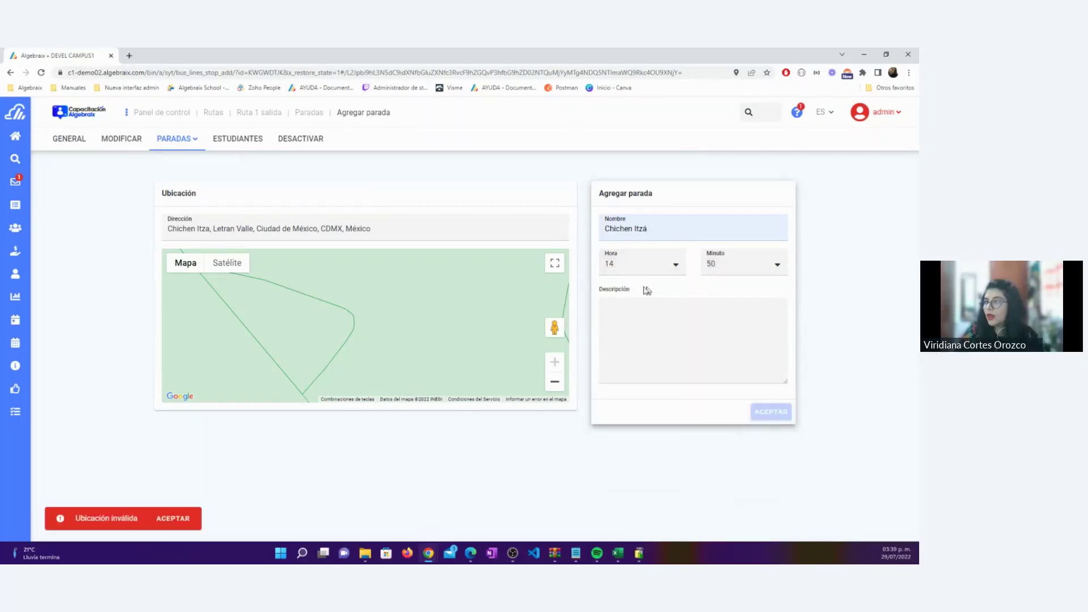
Recheck the address field, then reload the page to get an empty form
{"action": "left_click", "coordinate": [384, 229]}
{"action": "left_click", "coordinate": [395, 330]}
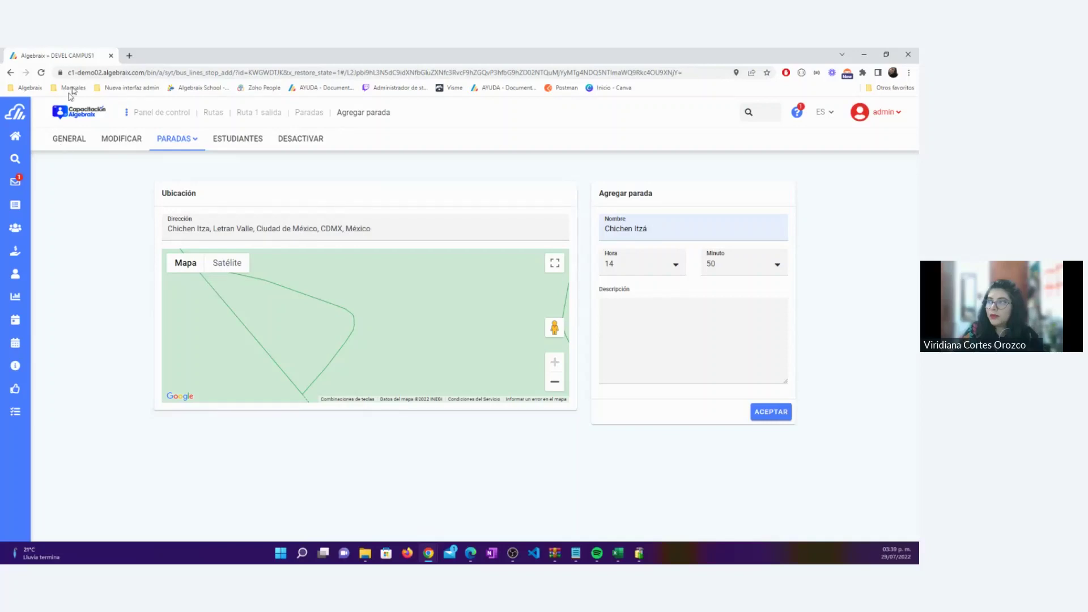
{"action": "left_click", "coordinate": [44, 74]}
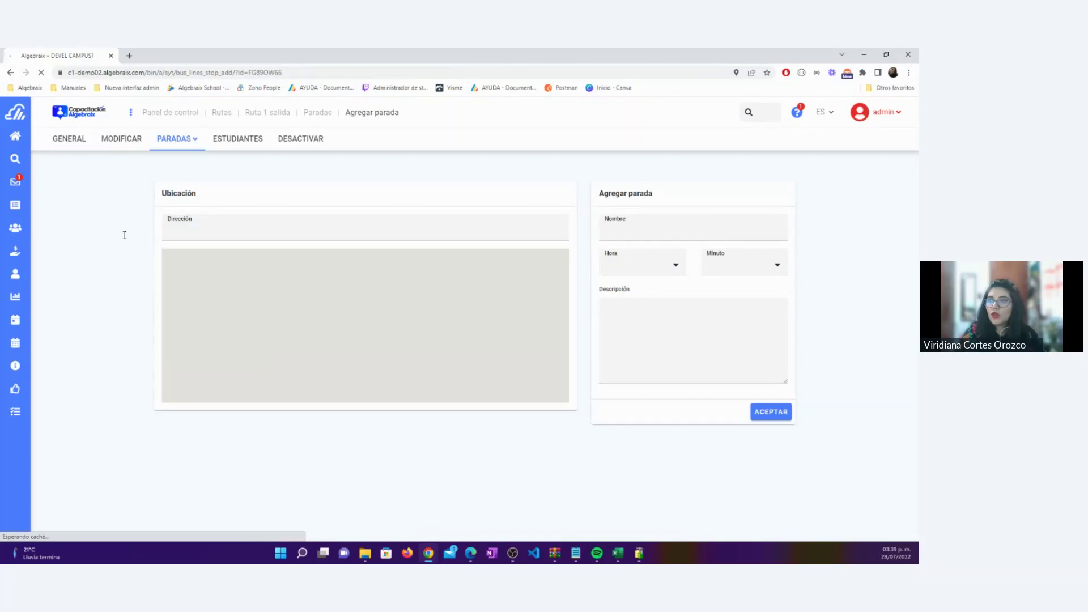
Set the new stop's address to Chichen Itza, Letran Valle from the 'Chichen' suggestions
{"action": "left_click", "coordinate": [229, 225]}
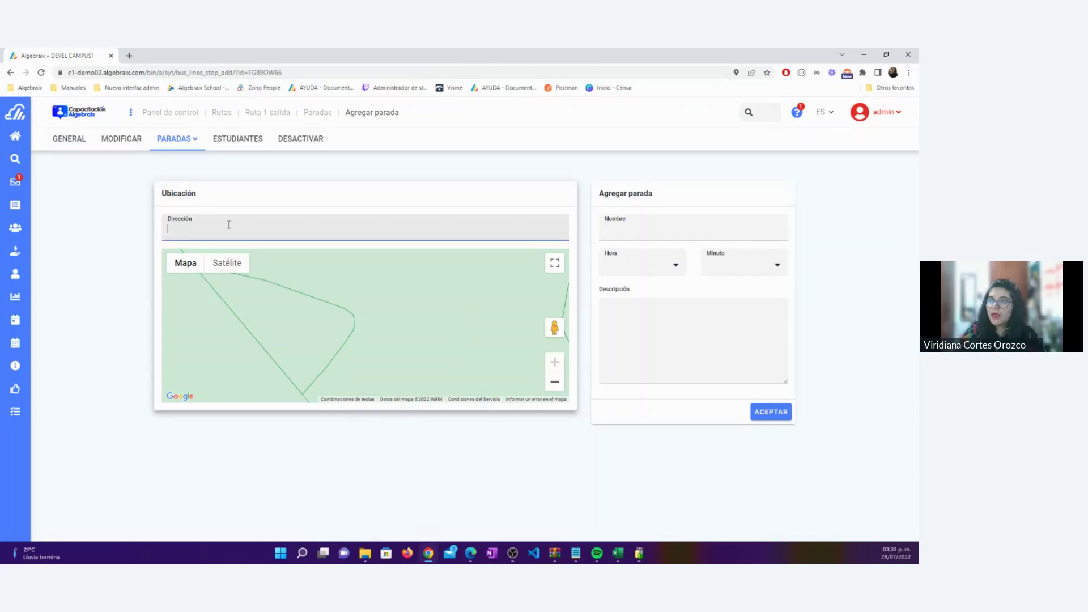
{"action": "left_click", "coordinate": [309, 311]}
{"action": "left_click", "coordinate": [229, 267]}
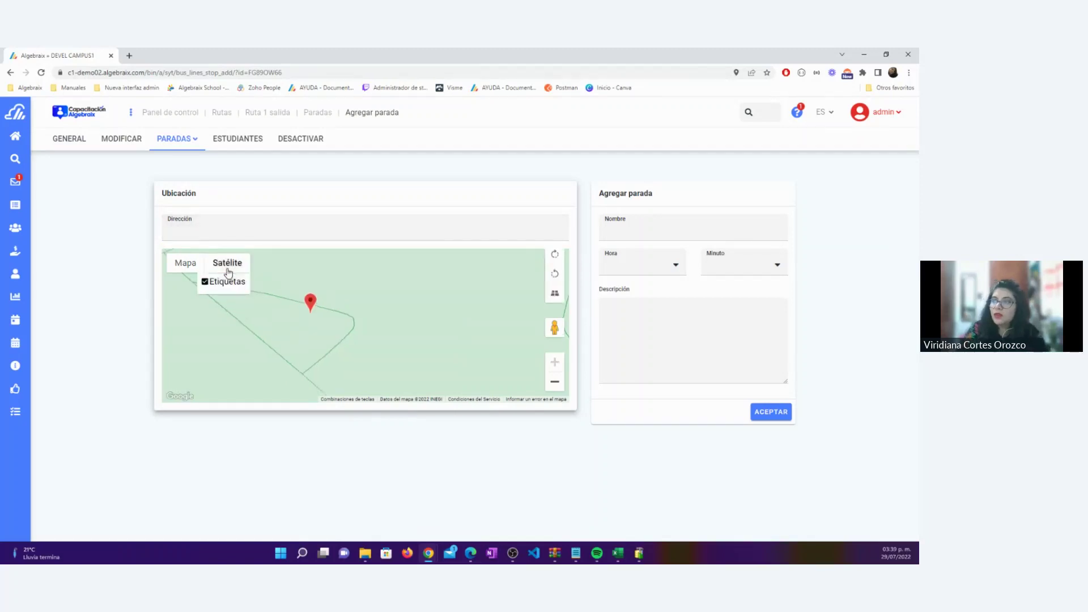
{"action": "left_click", "coordinate": [187, 264]}
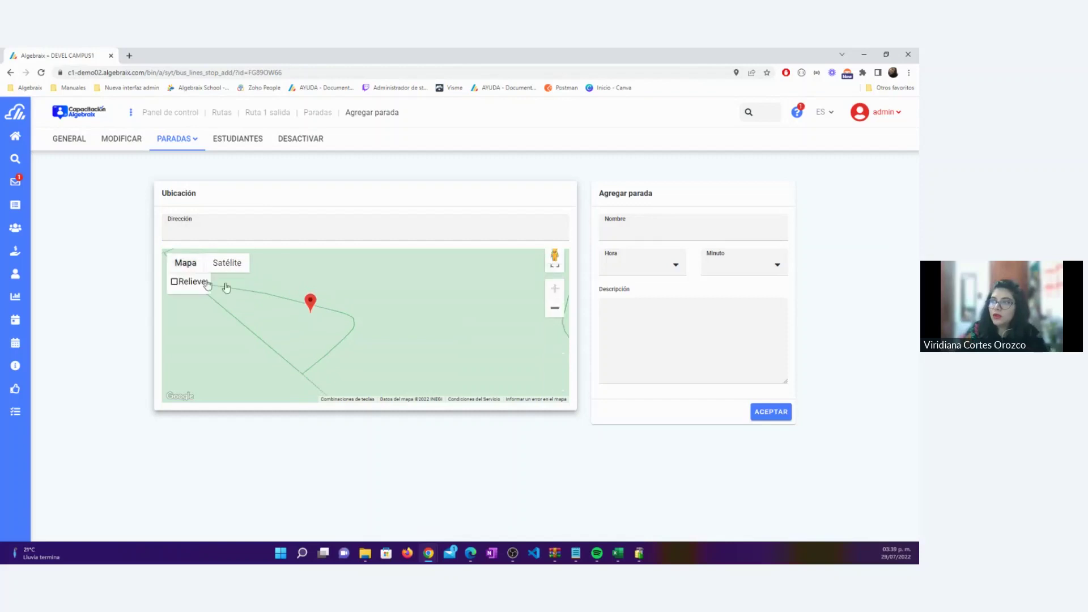
{"action": "left_click", "coordinate": [403, 306]}
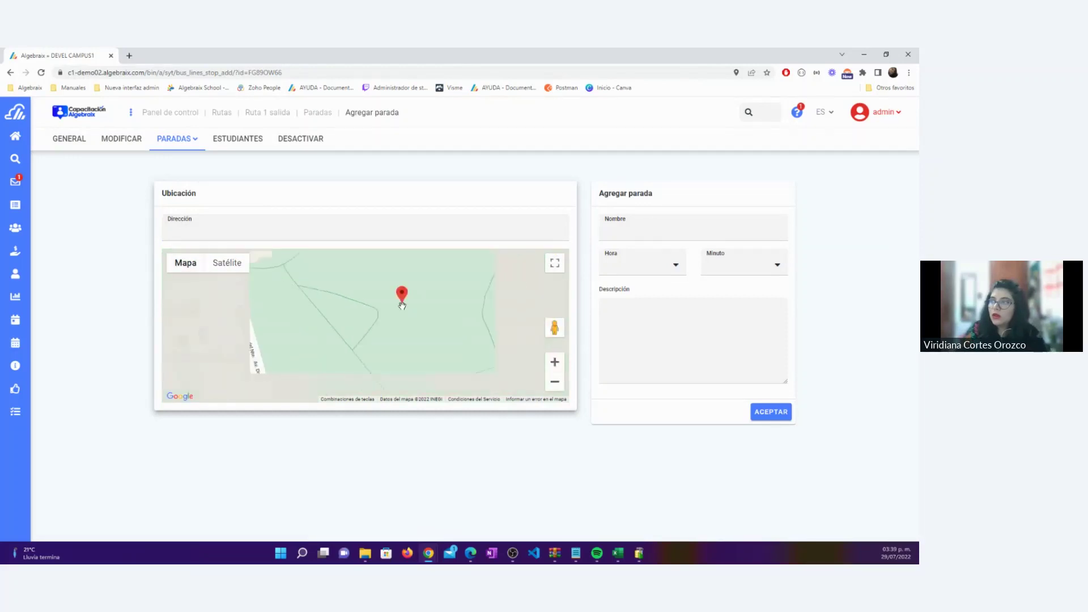
{"action": "left_click", "coordinate": [290, 229]}
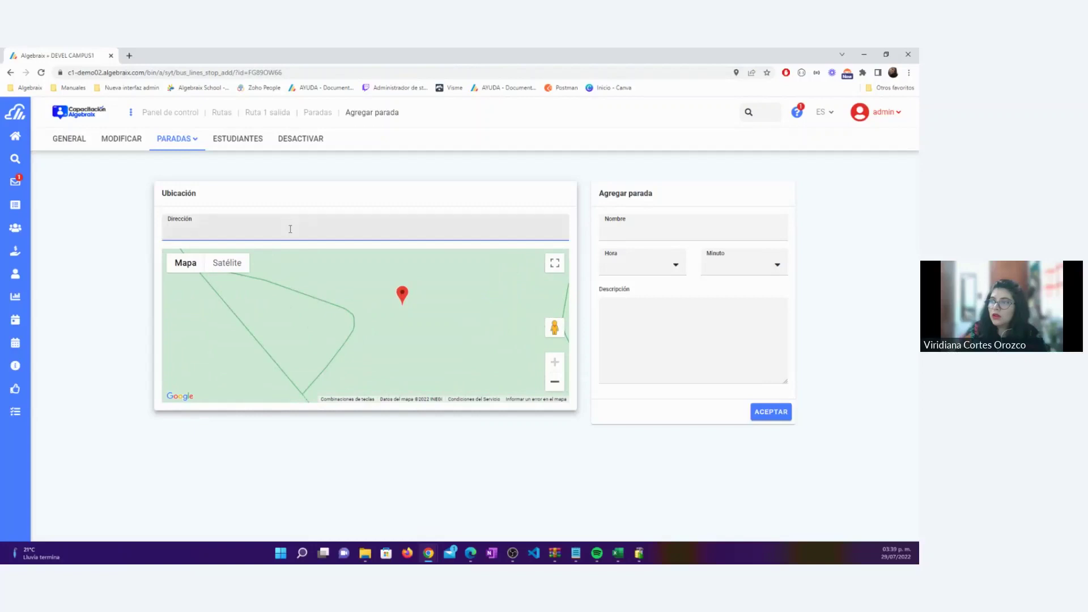
{"action": "type", "text": "Chich"}
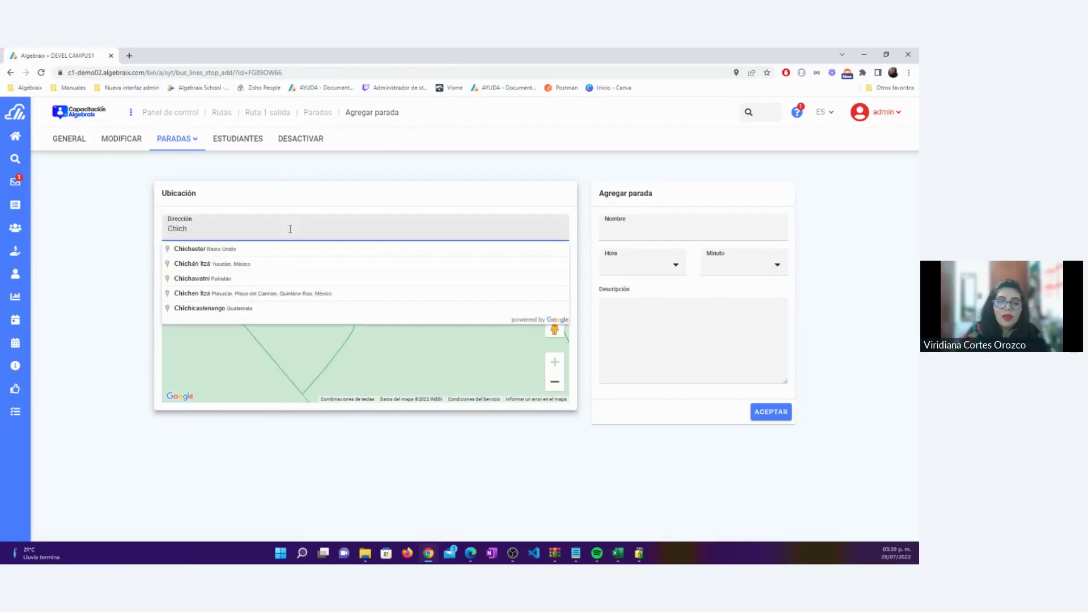
{"action": "type", "text": "en"}
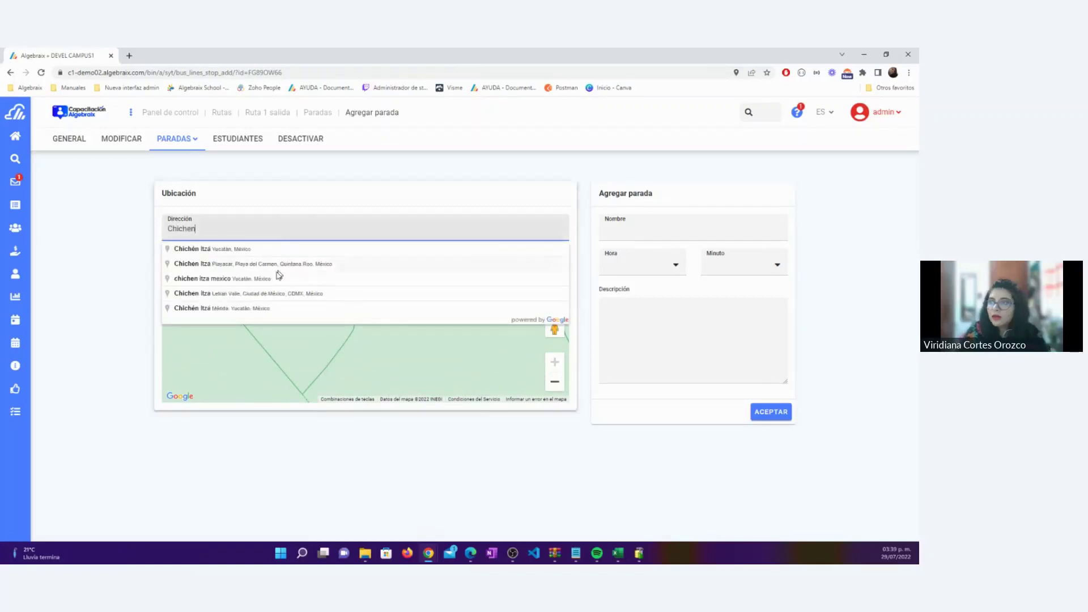
{"action": "left_click", "coordinate": [306, 292]}
Name the stop Chichen Itzá, set its time to 14:50 and save it
{"action": "left_click", "coordinate": [641, 232]}
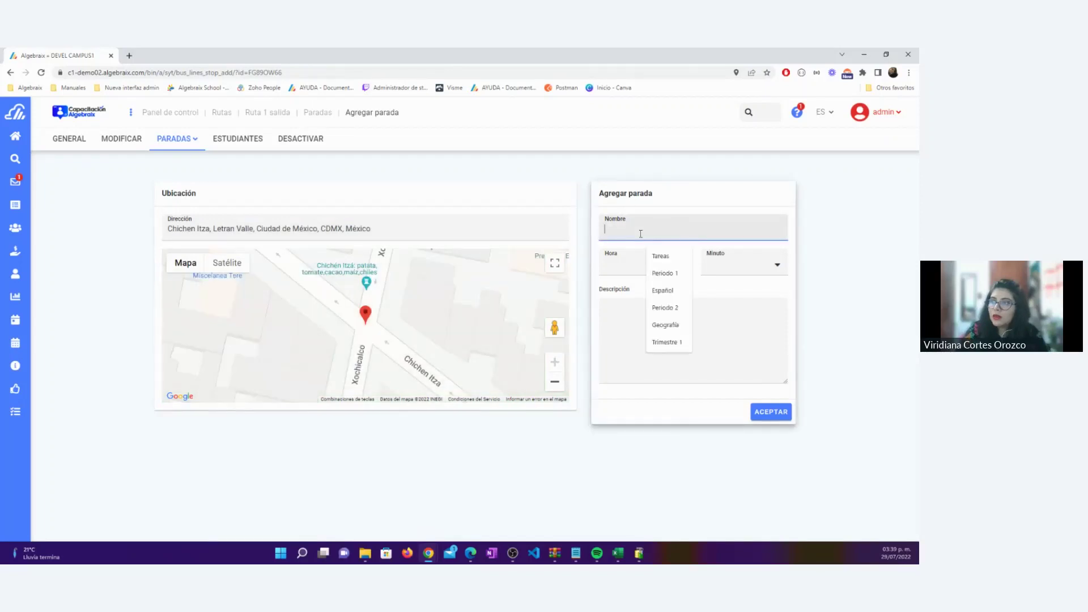
{"action": "type", "text": "Chichen Itzá"}
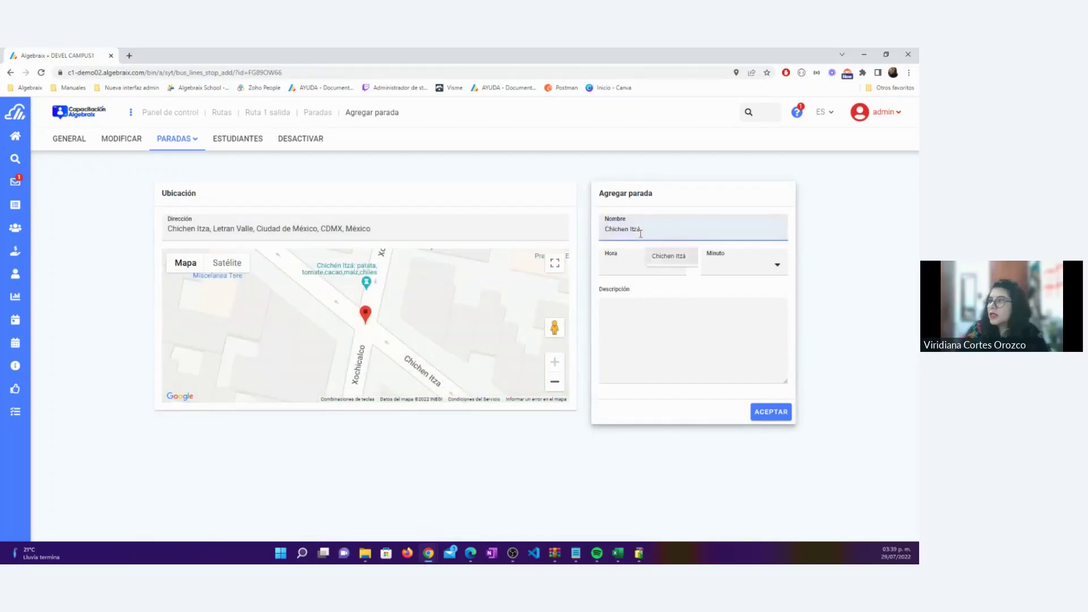
{"action": "left_click", "coordinate": [663, 256]}
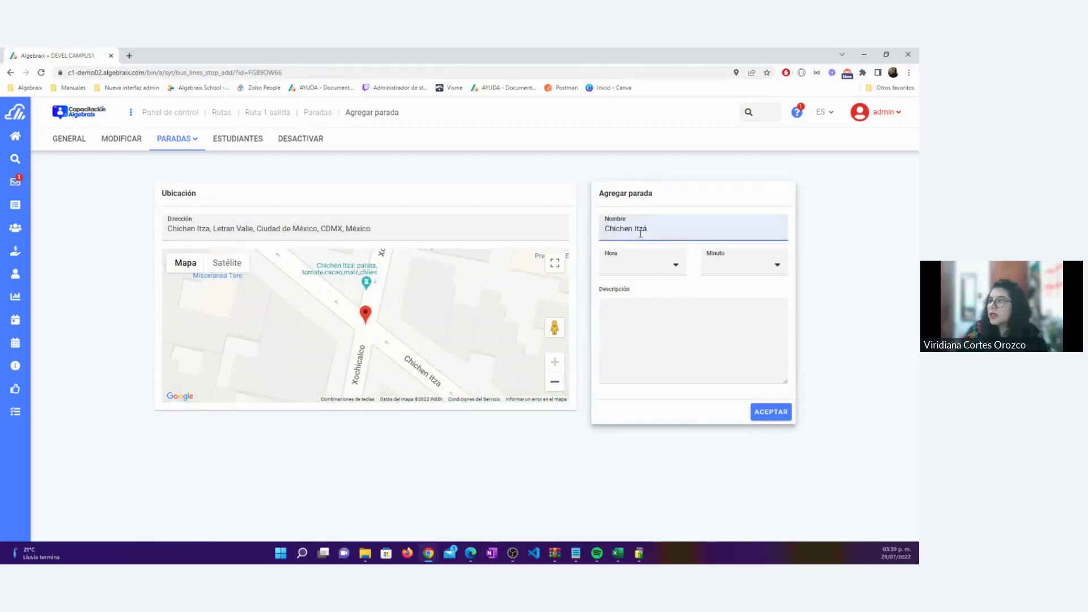
{"action": "left_click", "coordinate": [647, 273]}
{"action": "scroll", "coordinate": [639, 360], "scroll_direction": "down", "scroll_amount": 1}
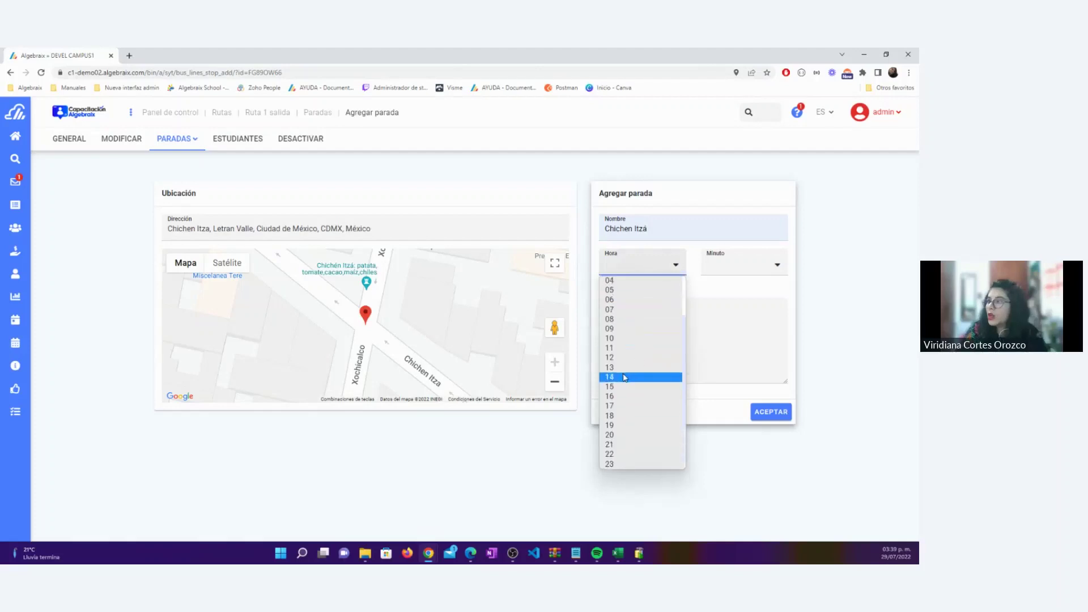
{"action": "left_click", "coordinate": [624, 377]}
{"action": "left_click", "coordinate": [731, 265]}
{"action": "scroll", "coordinate": [737, 351], "scroll_direction": "down", "scroll_amount": 3}
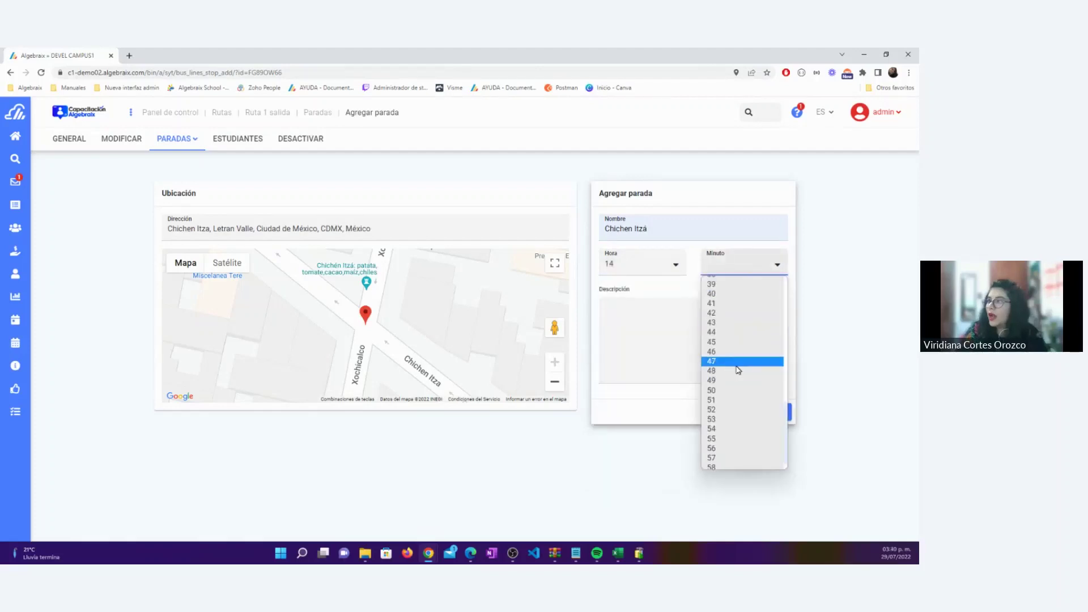
{"action": "left_click", "coordinate": [739, 380]}
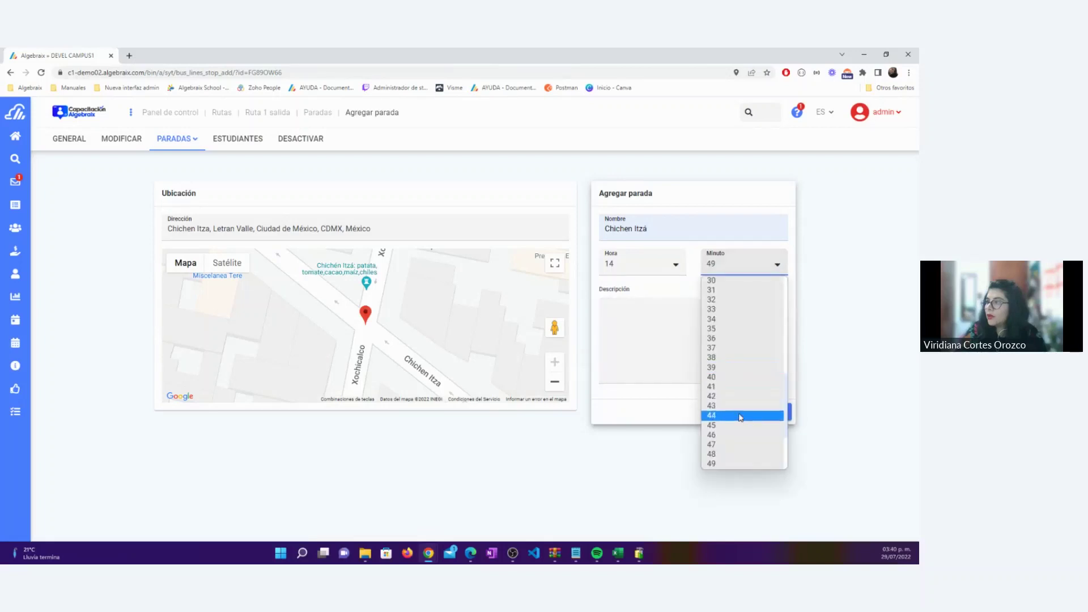
{"action": "scroll", "coordinate": [740, 418], "scroll_direction": "down", "scroll_amount": 2}
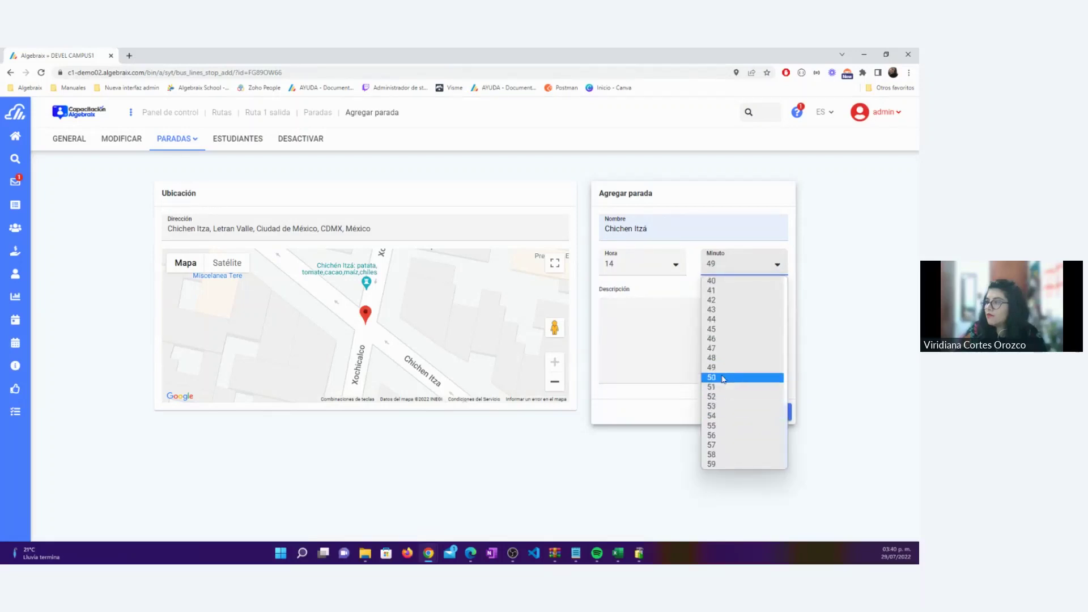
{"action": "left_click", "coordinate": [723, 378]}
{"action": "left_click", "coordinate": [771, 412]}
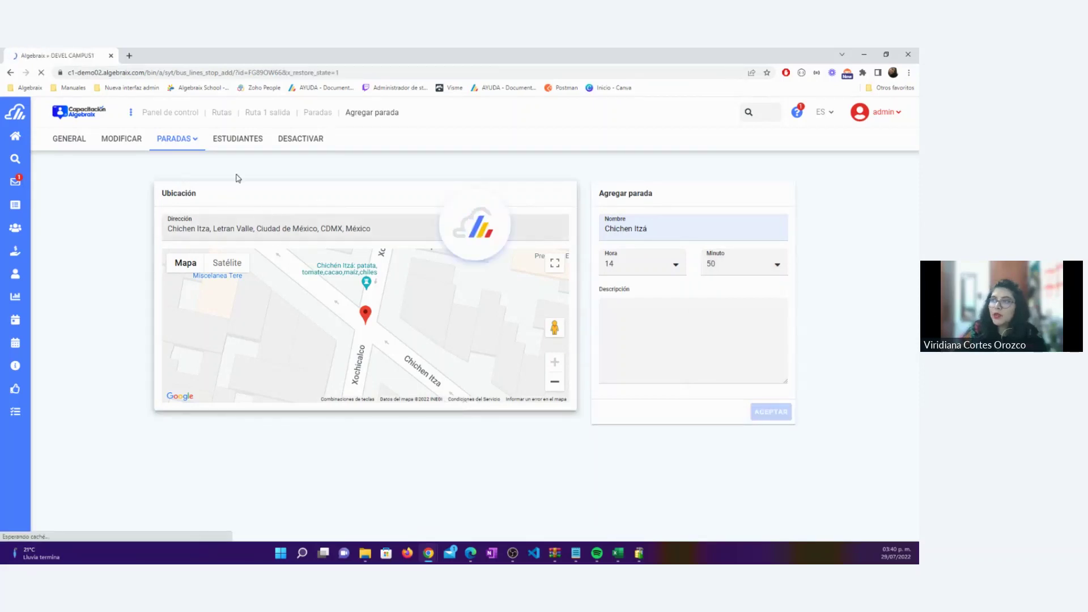
{"action": "left_click", "coordinate": [220, 225]}
Set the stop address to Avenida Insurgentes Sur, Hipódromo from the 'insurgen' suggestions
{"action": "type", "text": "insurgen"}
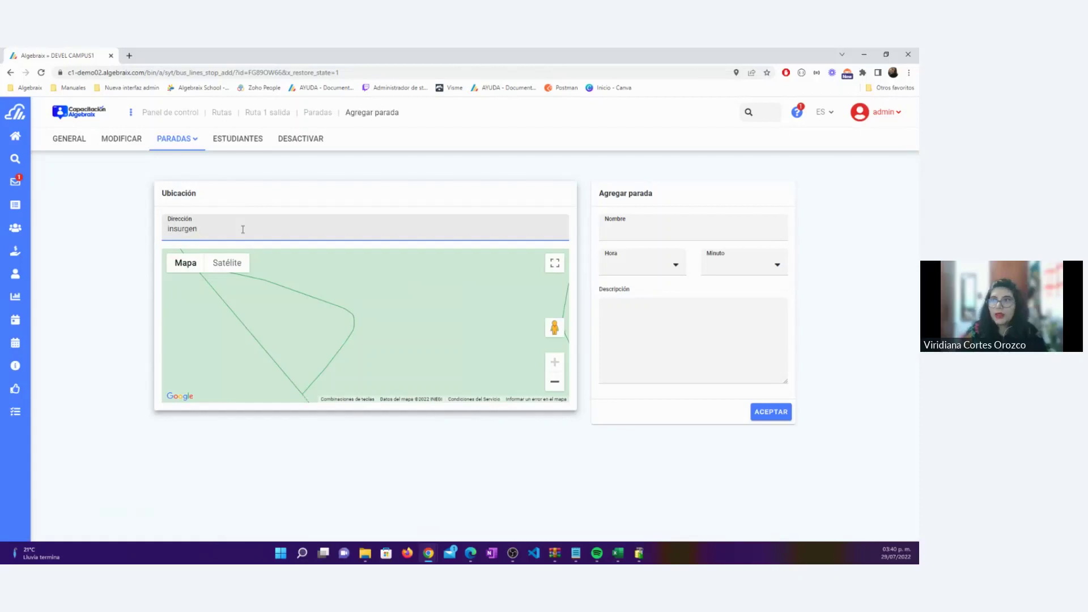
{"action": "left_click_drag", "start_coordinate": [315, 315], "coordinate": [318, 297]}
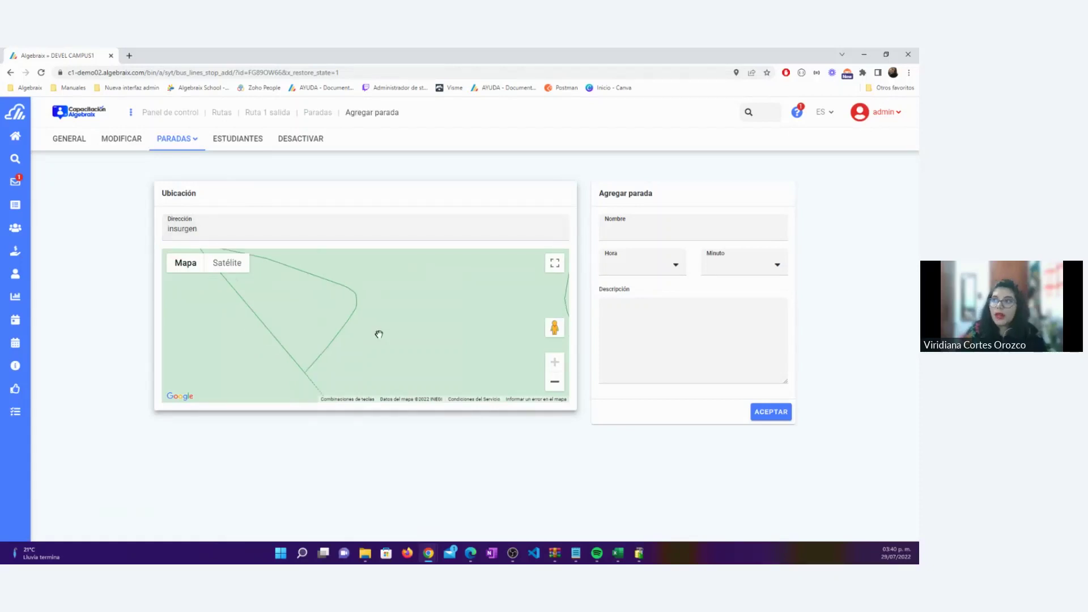
{"action": "left_click", "coordinate": [215, 226]}
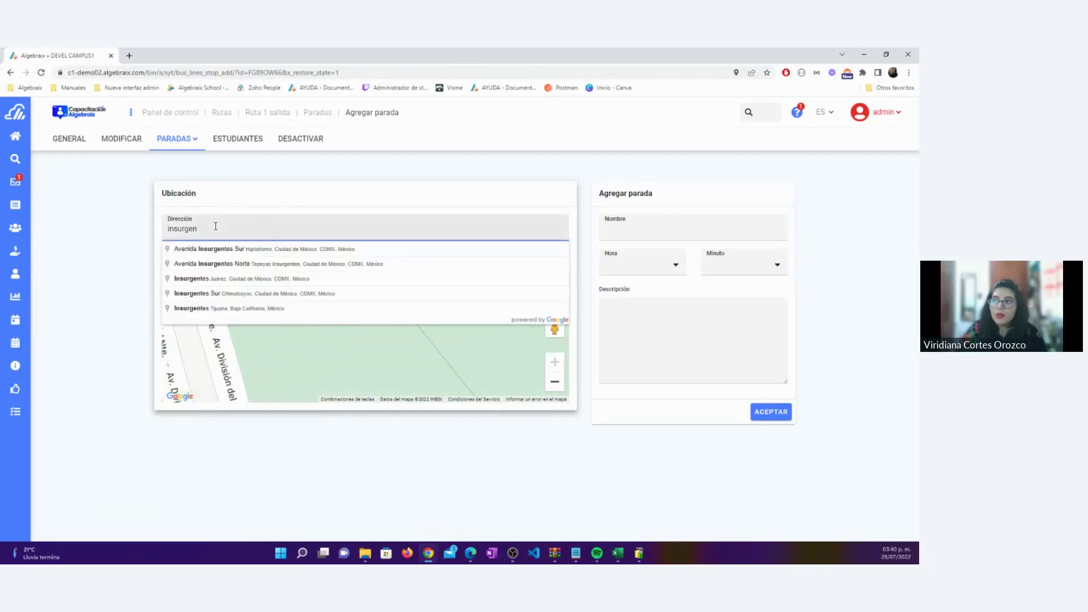
{"action": "left_click", "coordinate": [244, 249]}
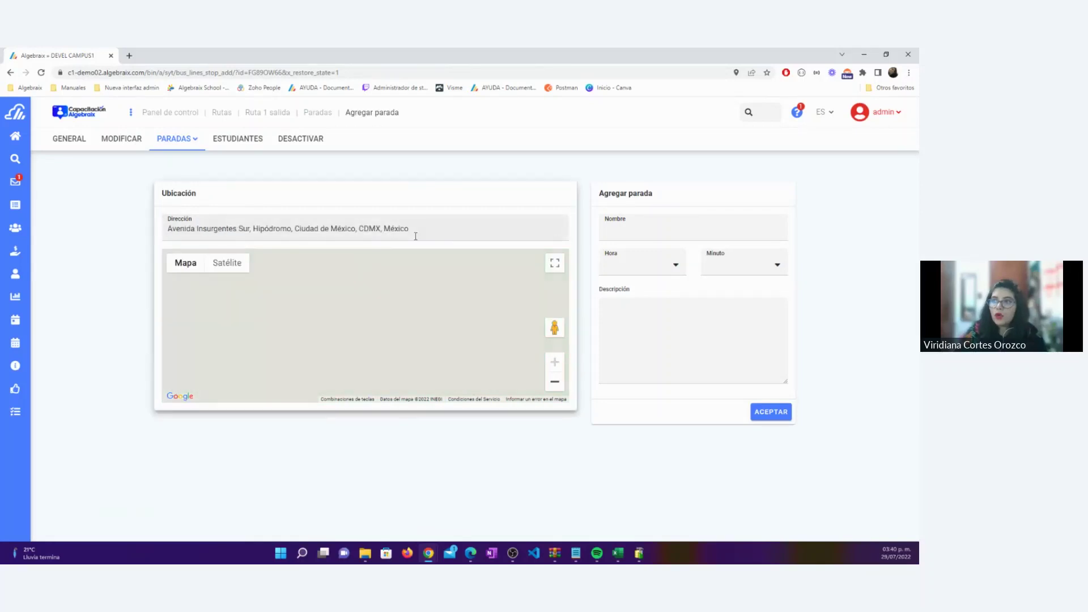
Name the stop Insurgentes, set its time to 14:30 and save it
{"action": "left_click", "coordinate": [642, 230]}
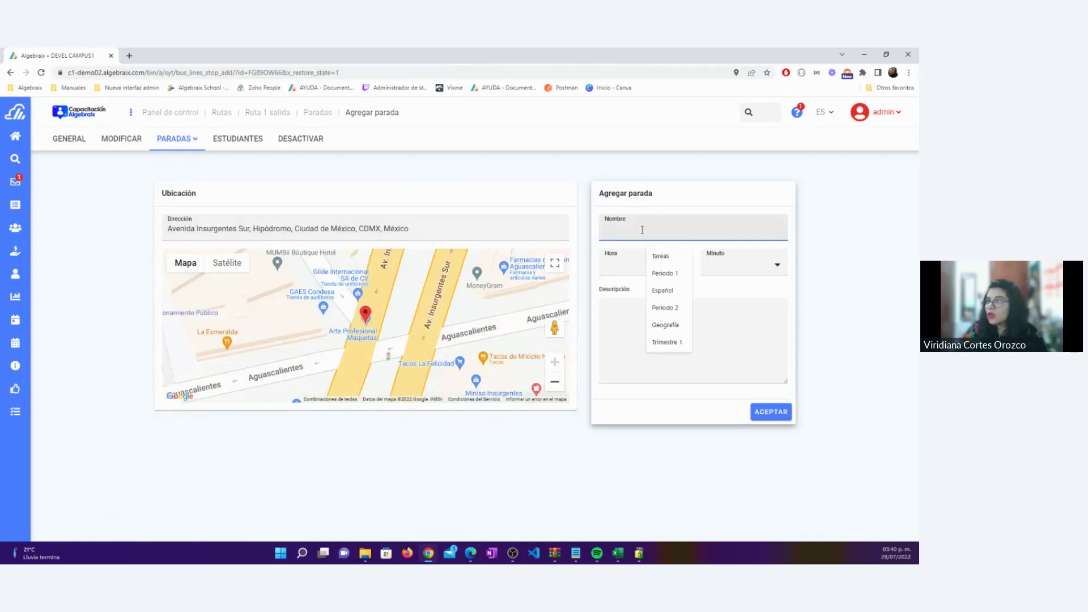
{"action": "type", "text": "Insurgentes"}
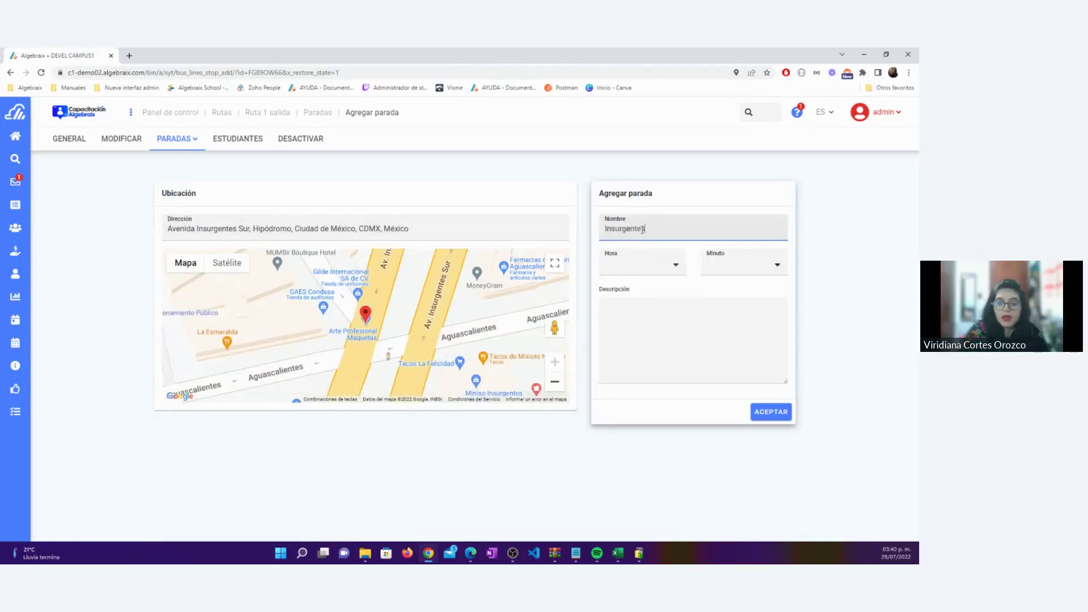
{"action": "left_click", "coordinate": [644, 271]}
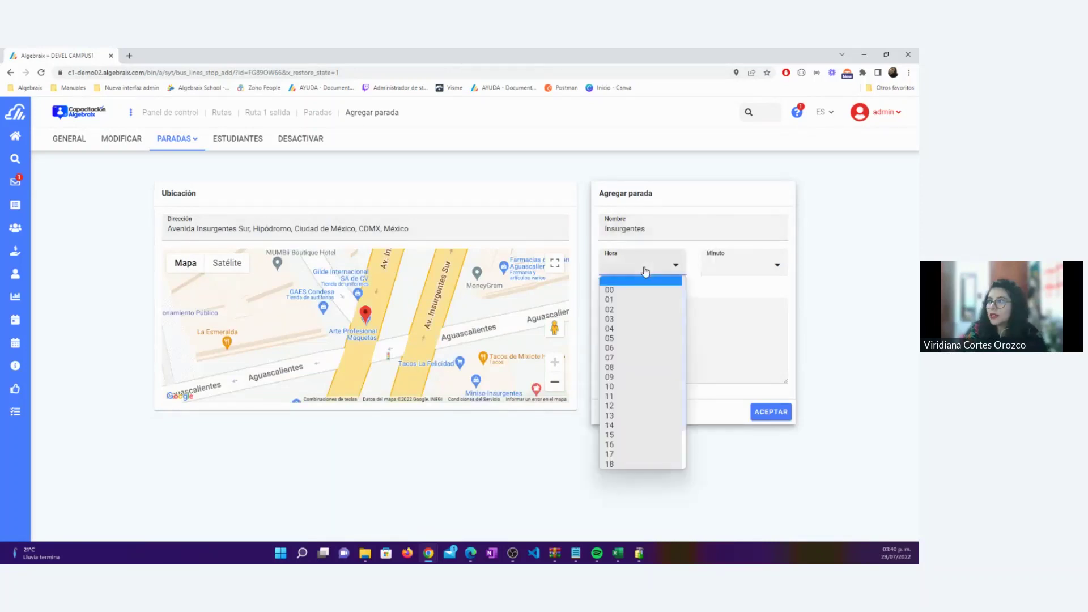
{"action": "left_click", "coordinate": [651, 425]}
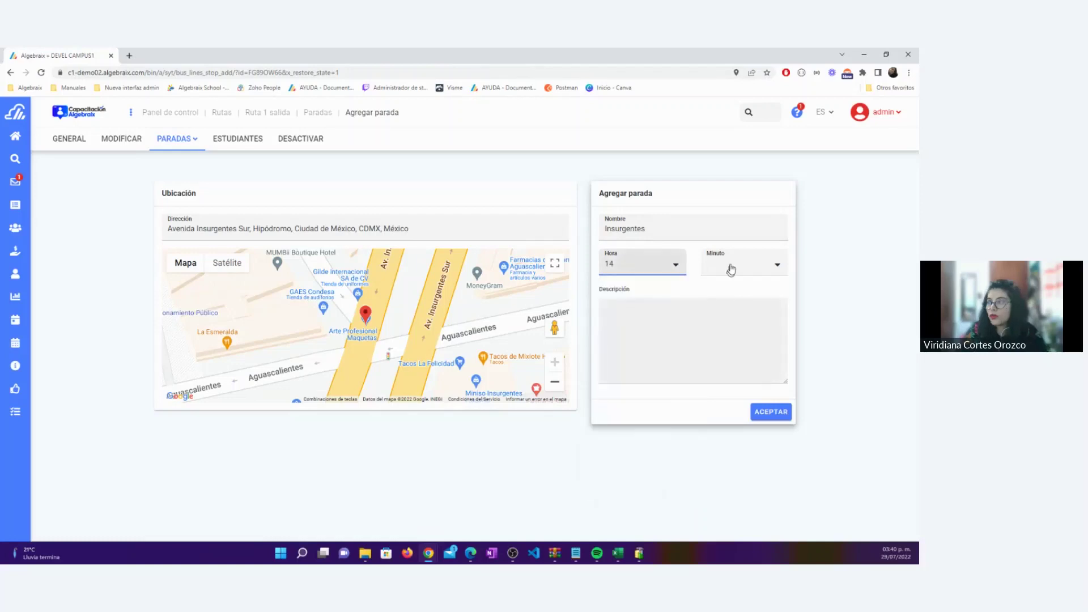
{"action": "left_click", "coordinate": [736, 263]}
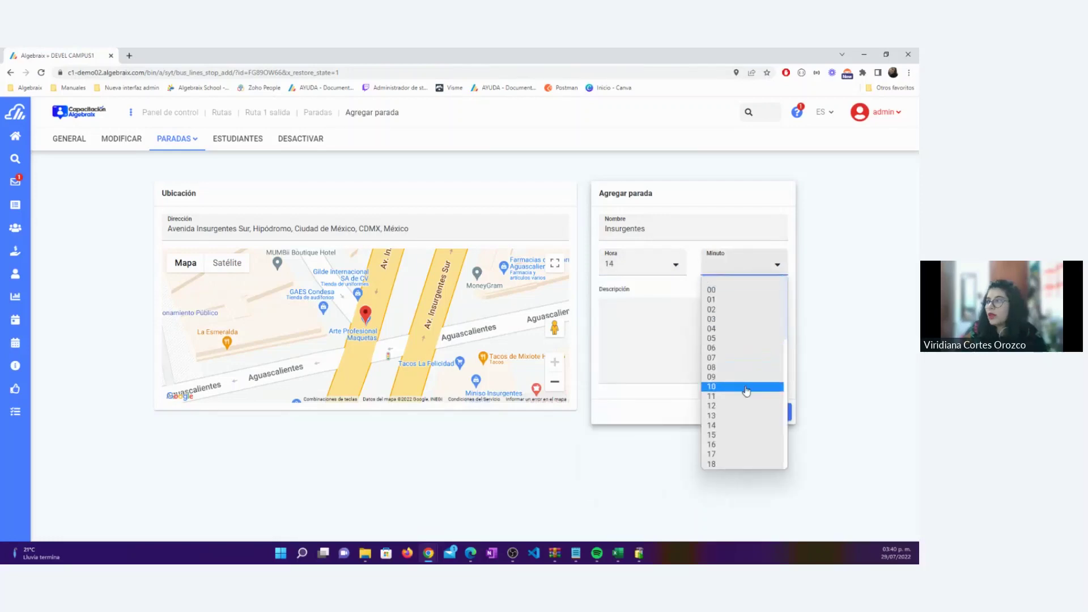
{"action": "scroll", "coordinate": [745, 387], "scroll_direction": "down", "scroll_amount": 3}
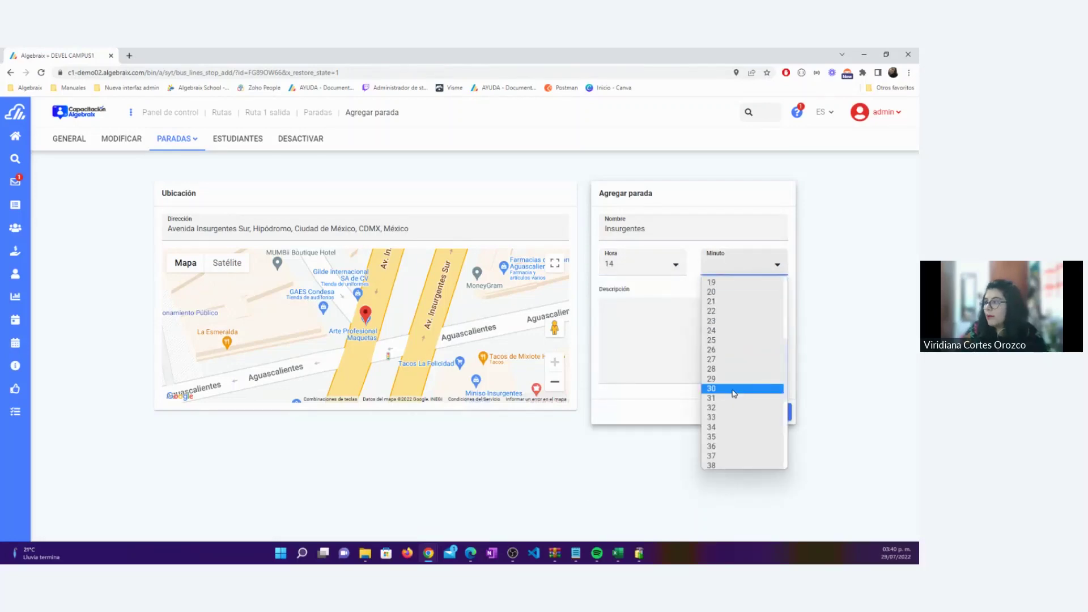
{"action": "left_click", "coordinate": [734, 390]}
{"action": "left_click", "coordinate": [764, 415]}
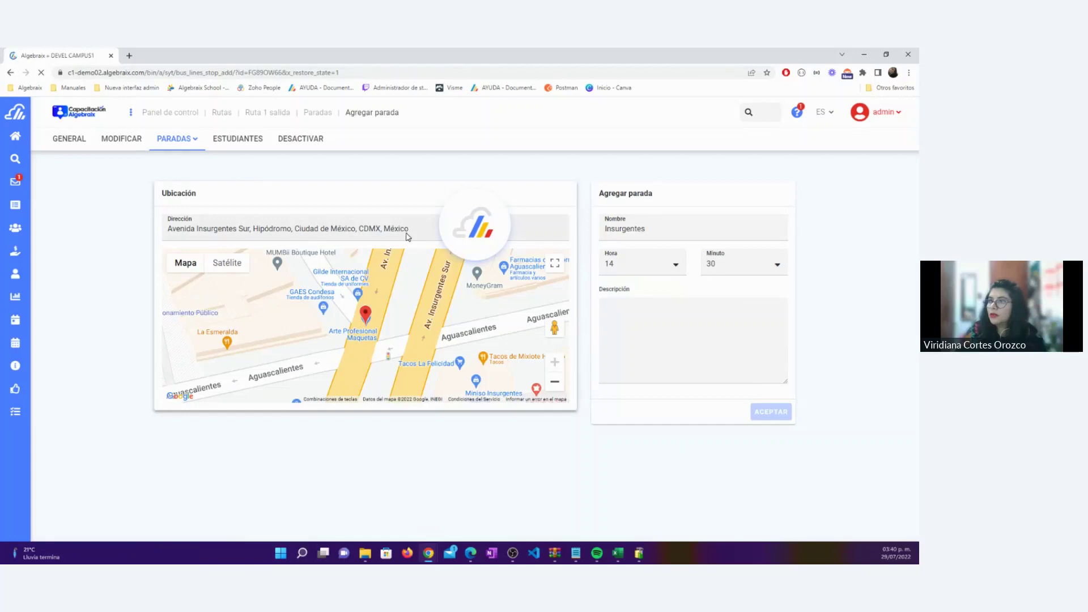
Set the stop address to Mixcoac, Ciudad de México and name it Mixcoac
{"action": "left_click", "coordinate": [328, 232]}
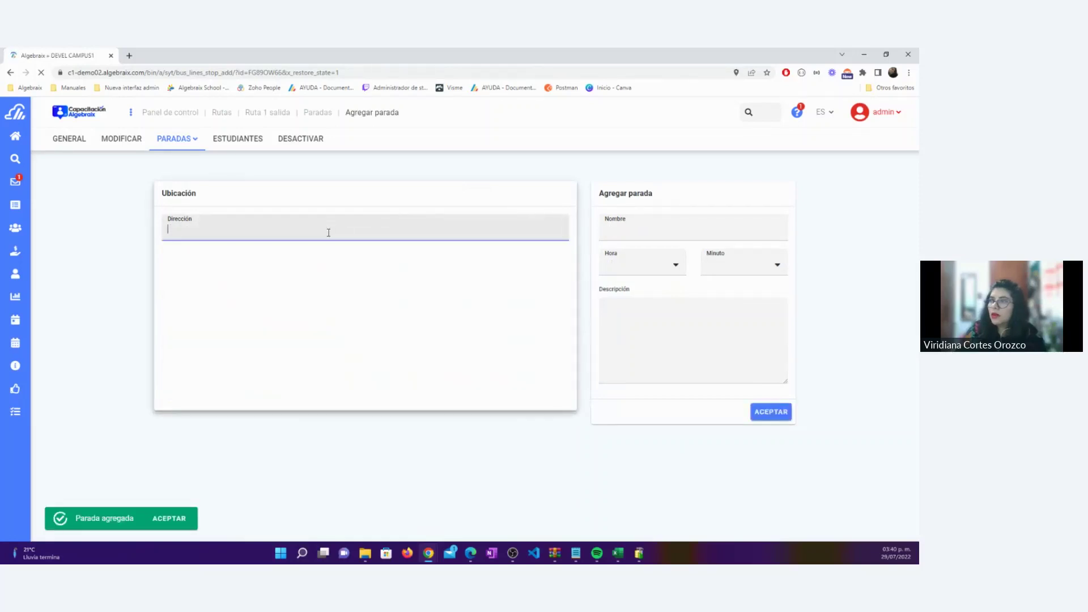
{"action": "type", "text": "Mixcoac"}
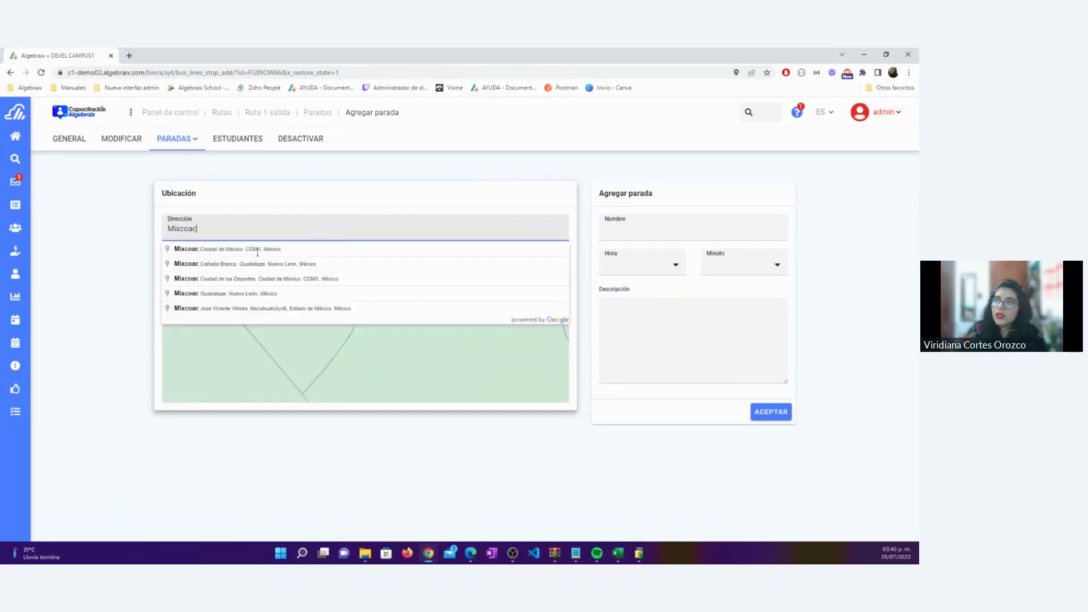
{"action": "left_click", "coordinate": [257, 250]}
{"action": "left_click", "coordinate": [648, 231]}
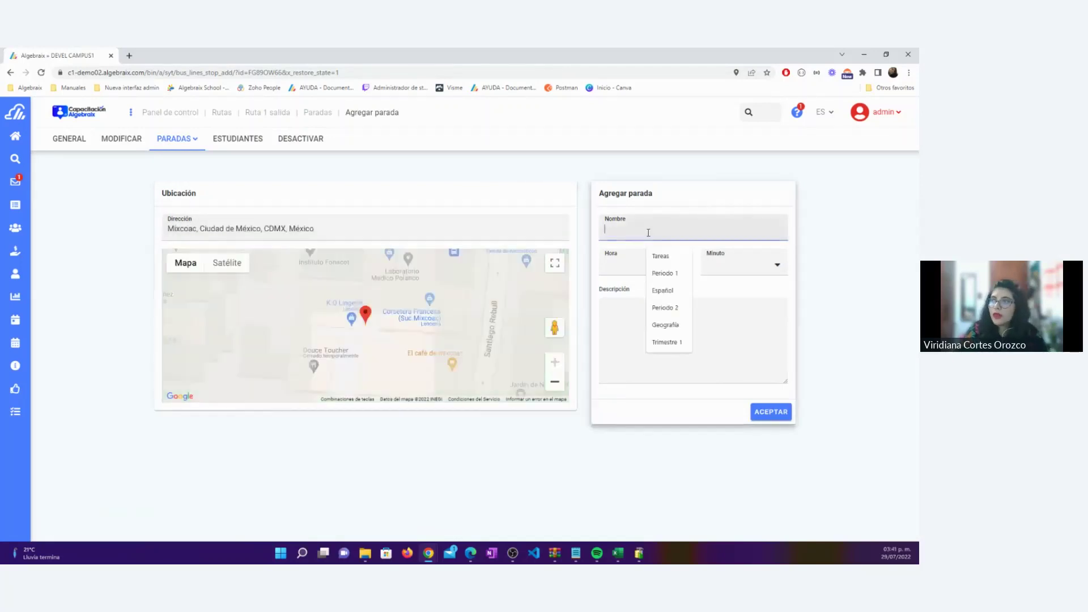
{"action": "type", "text": "Mixcoac"}
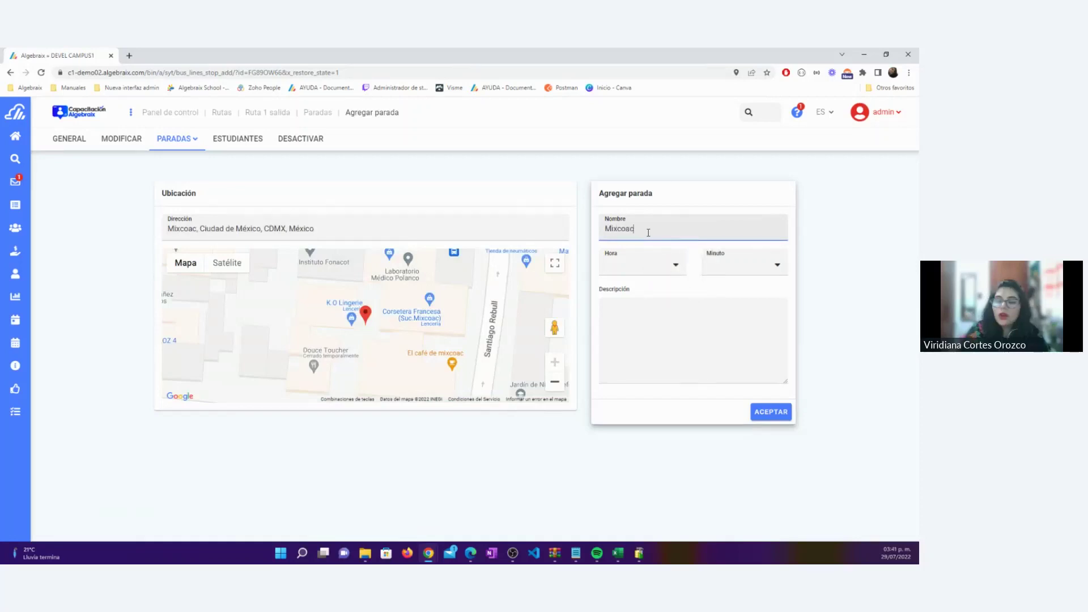
Set the Mixcoac stop time to 14:10 and save it
{"action": "left_click", "coordinate": [637, 265]}
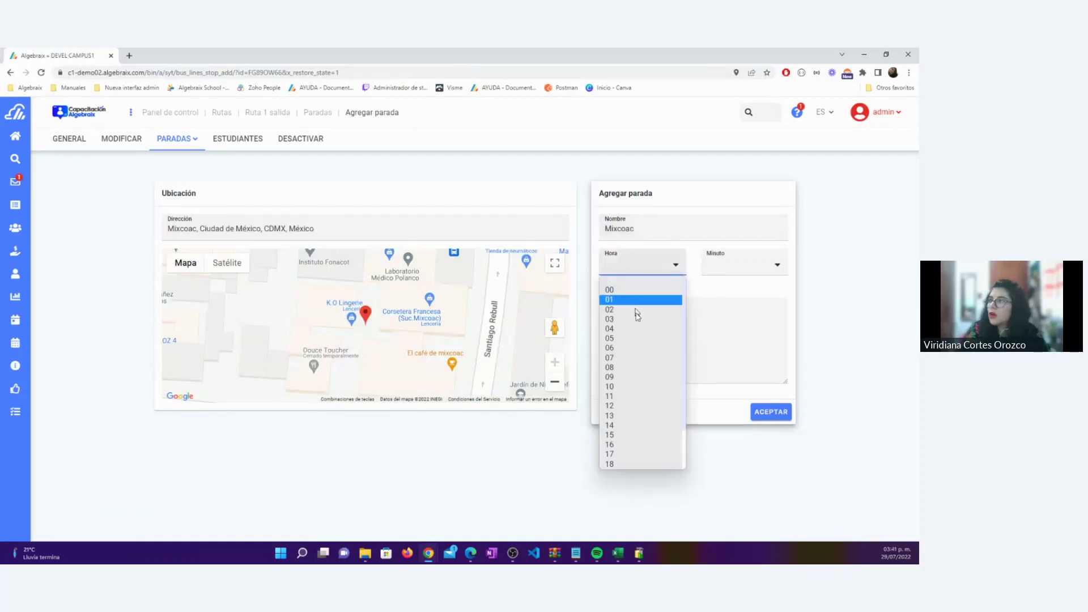
{"action": "left_click", "coordinate": [634, 425]}
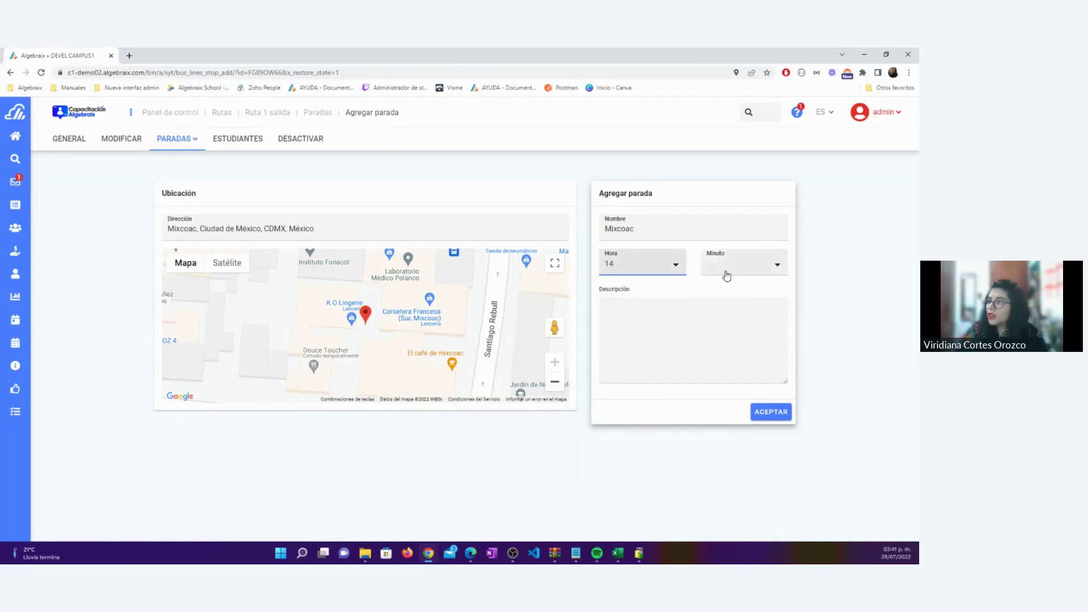
{"action": "left_click", "coordinate": [730, 267]}
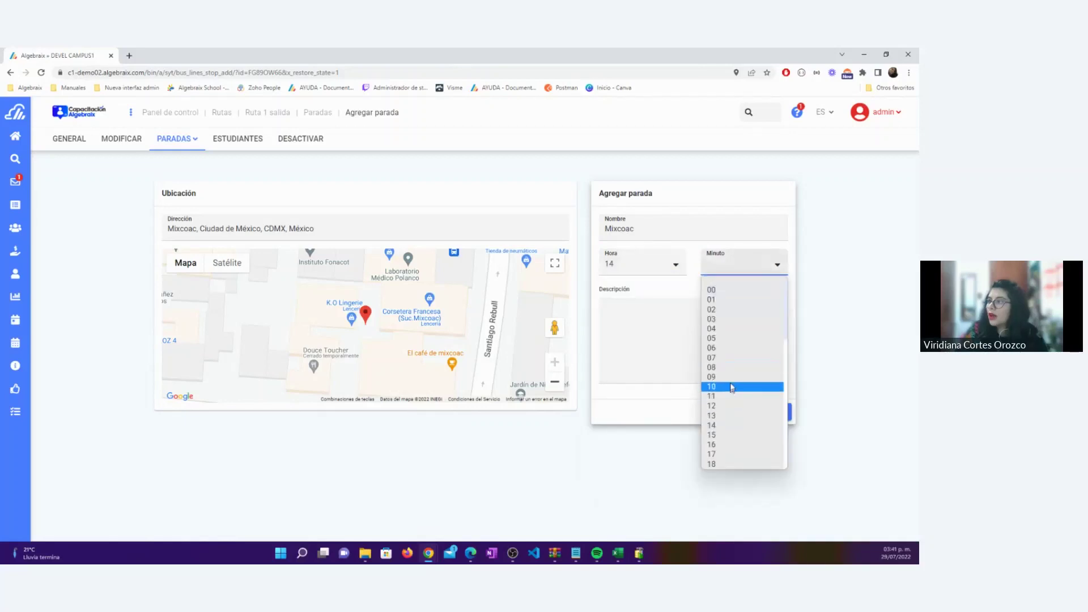
{"action": "left_click", "coordinate": [731, 387]}
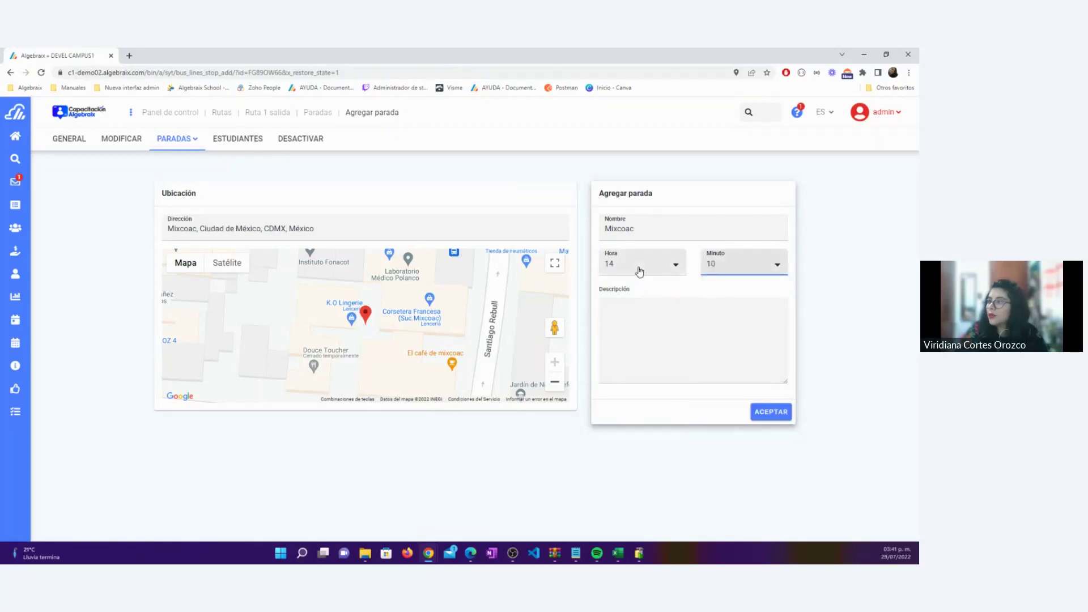
{"action": "left_click", "coordinate": [639, 269]}
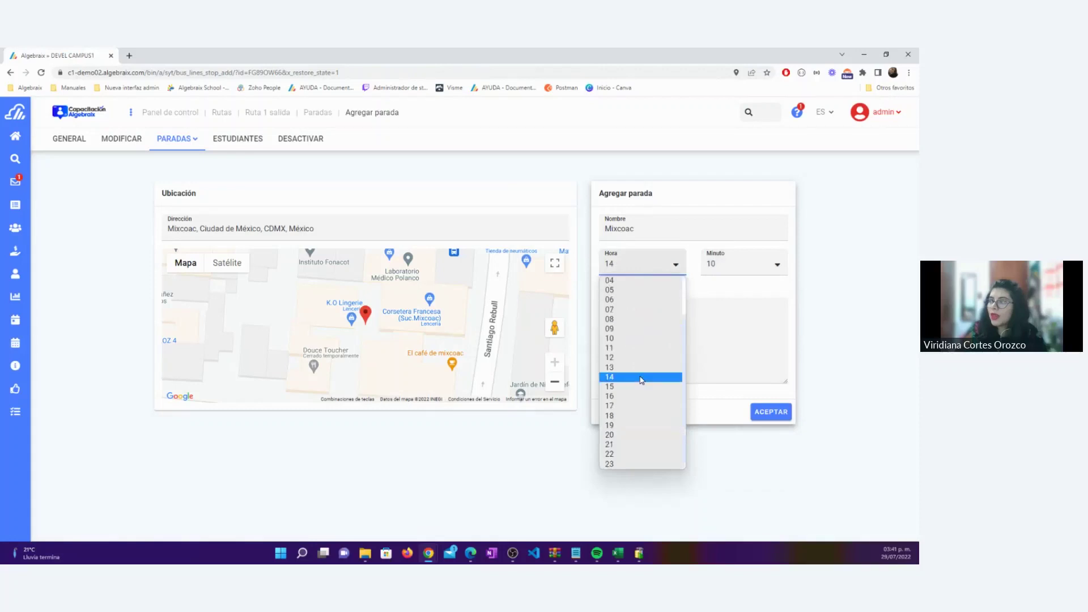
{"action": "scroll", "coordinate": [632, 431], "scroll_direction": "down", "scroll_amount": 1}
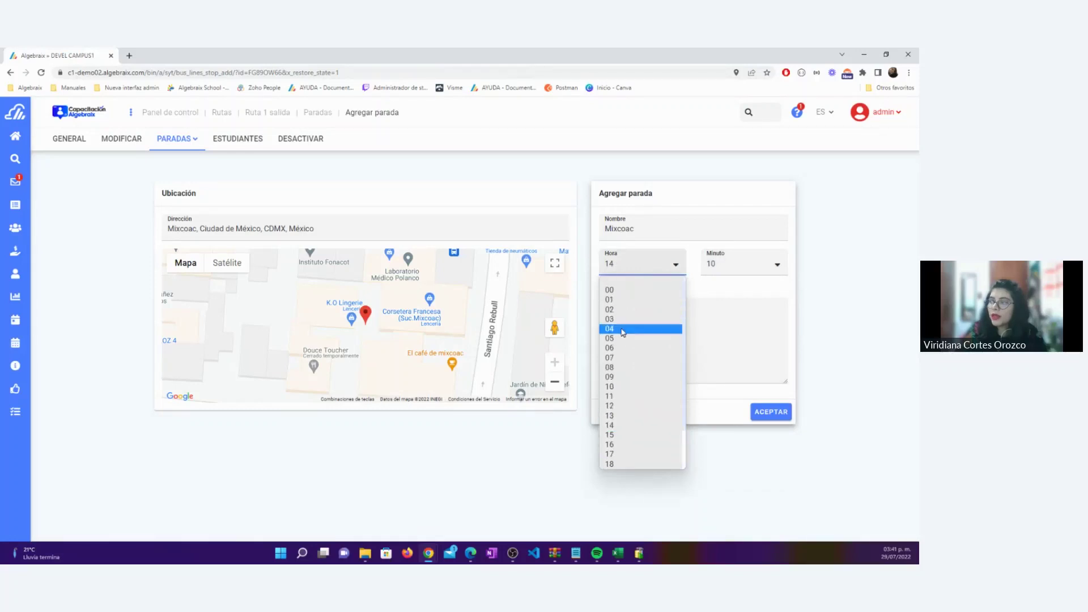
{"action": "left_click", "coordinate": [626, 312]}
{"action": "left_click", "coordinate": [634, 273]}
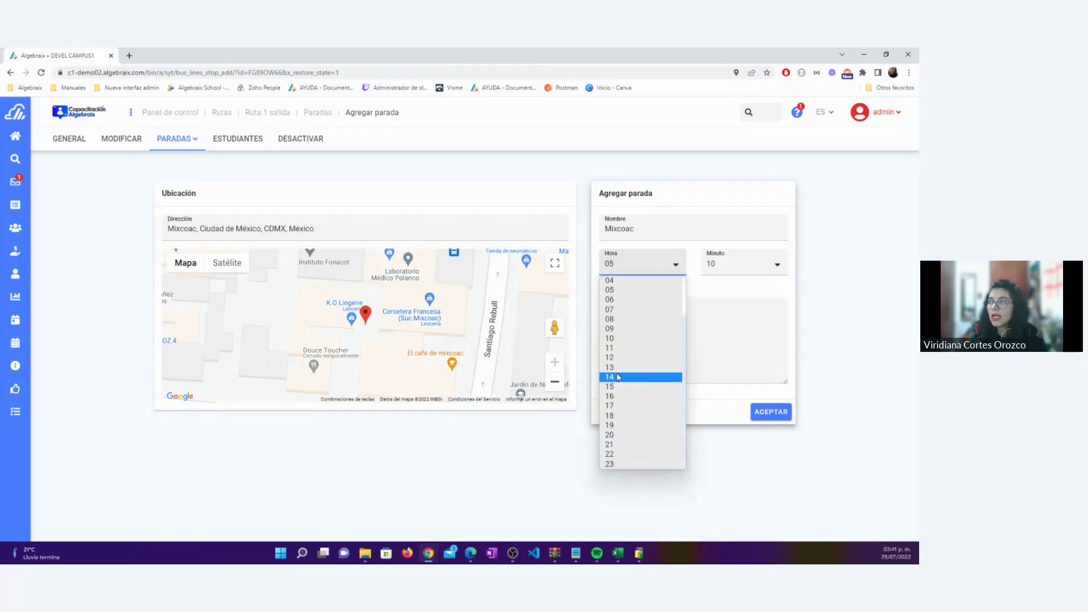
{"action": "left_click", "coordinate": [618, 377]}
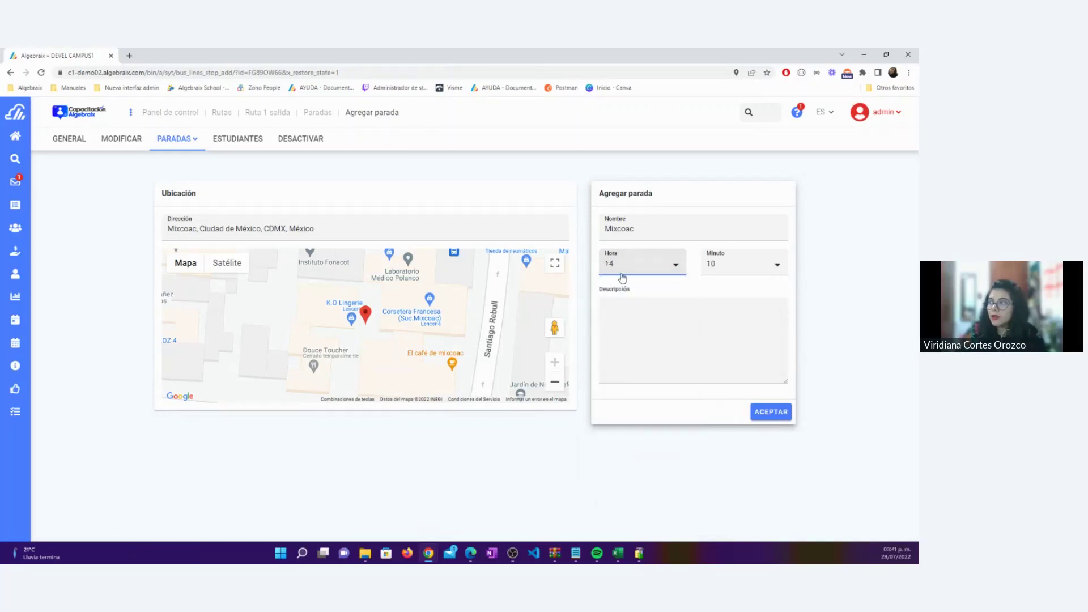
{"action": "left_click", "coordinate": [771, 412]}
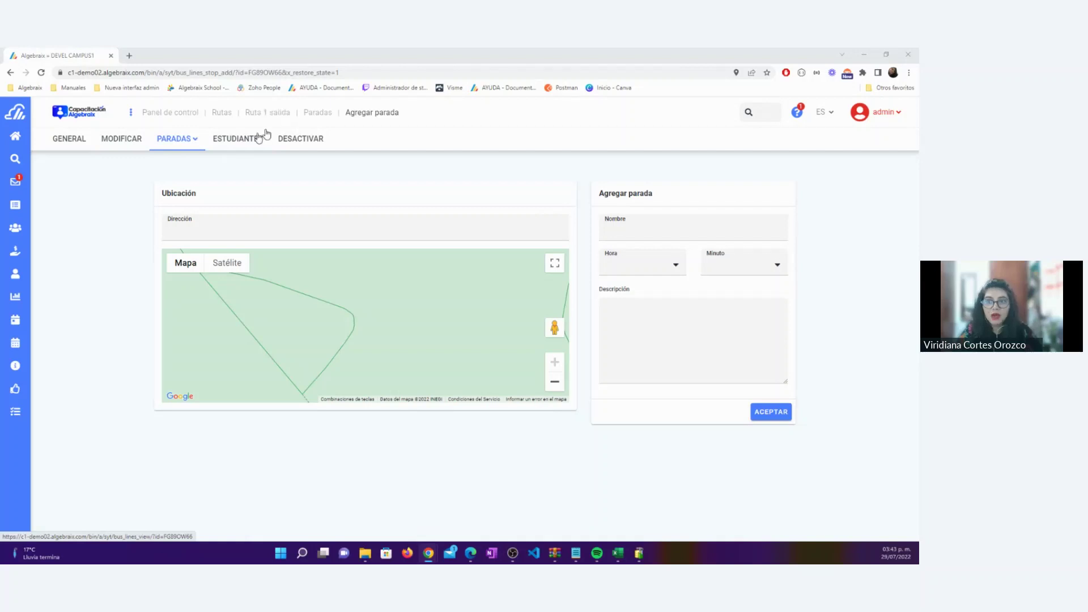
Switch Ruta 1 salida to its ESTUDIANTES tab
{"action": "left_click", "coordinate": [239, 140]}
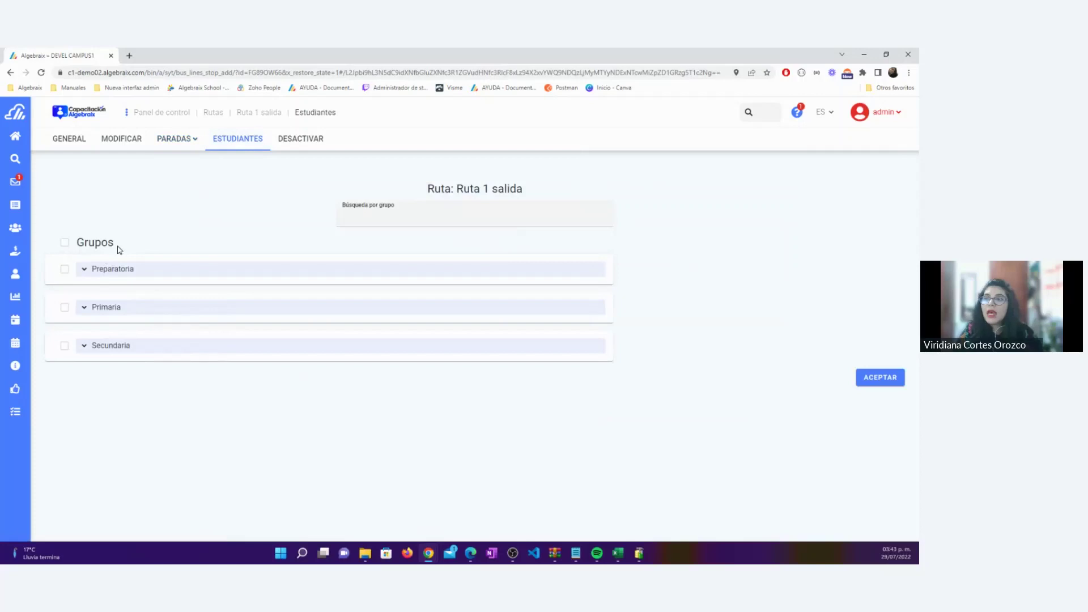
Expand Primaria and its 01 - PRIMERO grade to reveal Prim 1-A and Primaria 1C
{"action": "left_click_drag", "start_coordinate": [114, 244], "coordinate": [78, 243]}
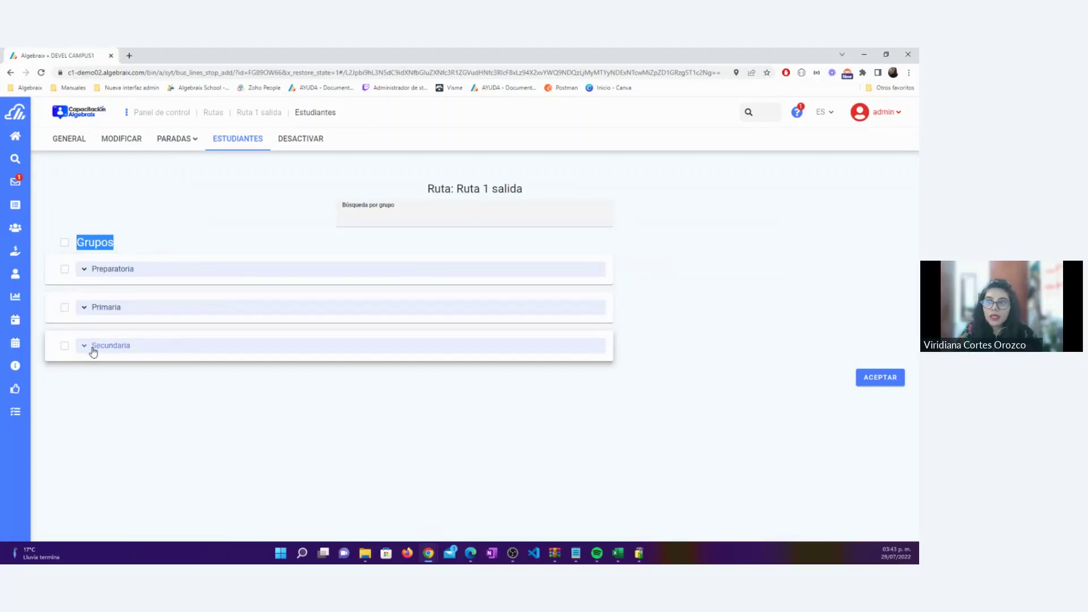
{"action": "left_click", "coordinate": [15, 228]}
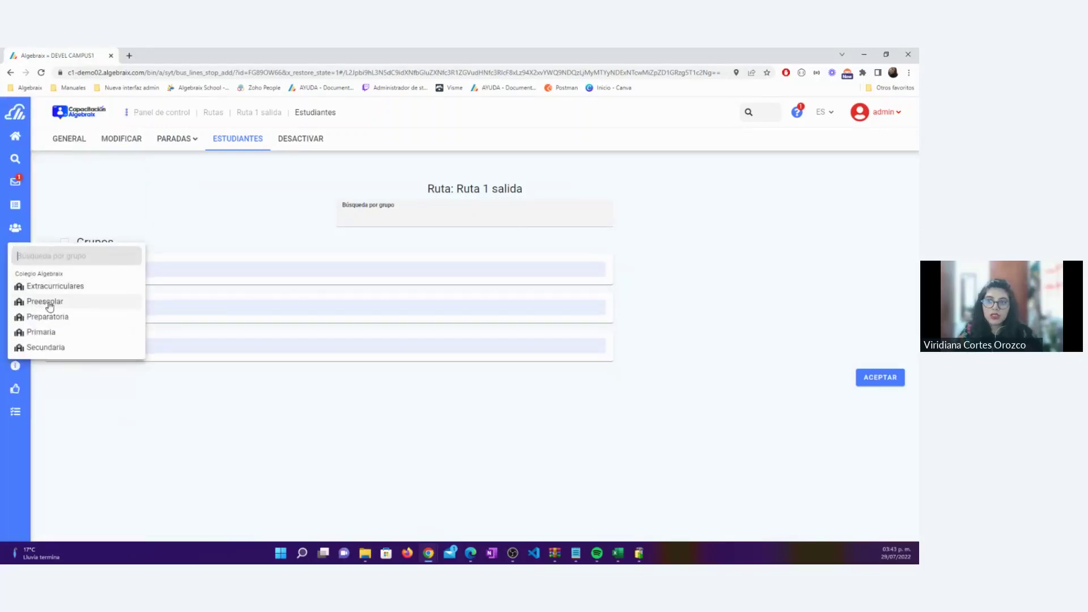
{"action": "left_click", "coordinate": [62, 380]}
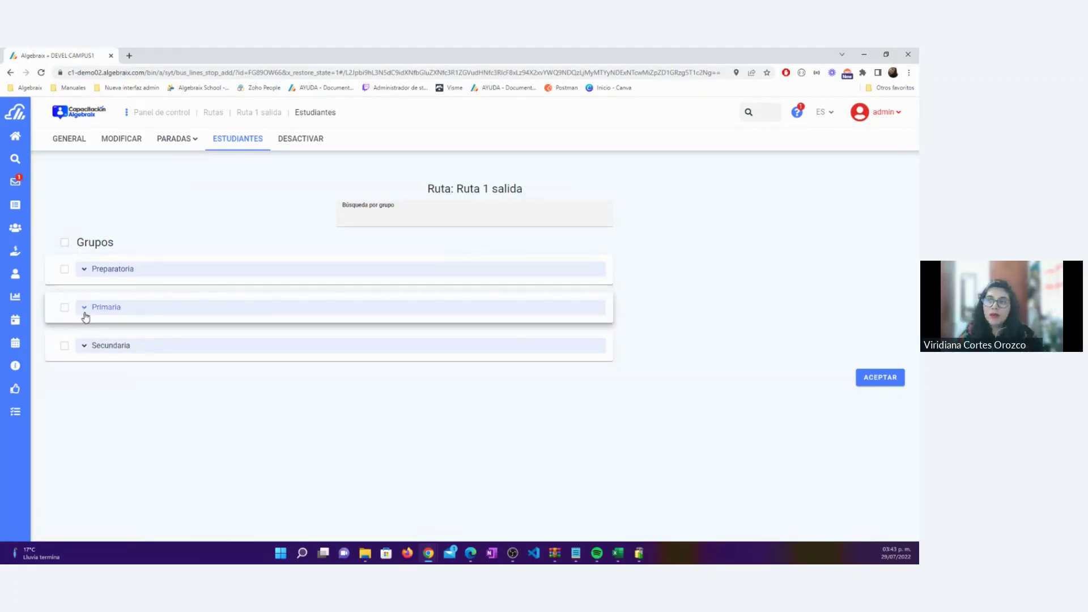
{"action": "left_click", "coordinate": [126, 312]}
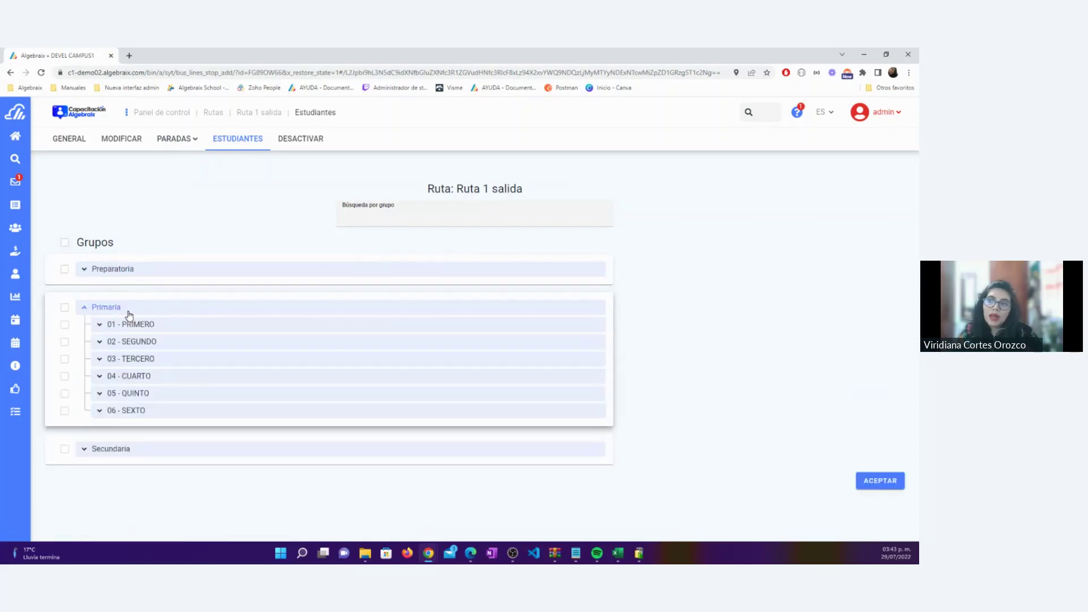
{"action": "left_click", "coordinate": [100, 325]}
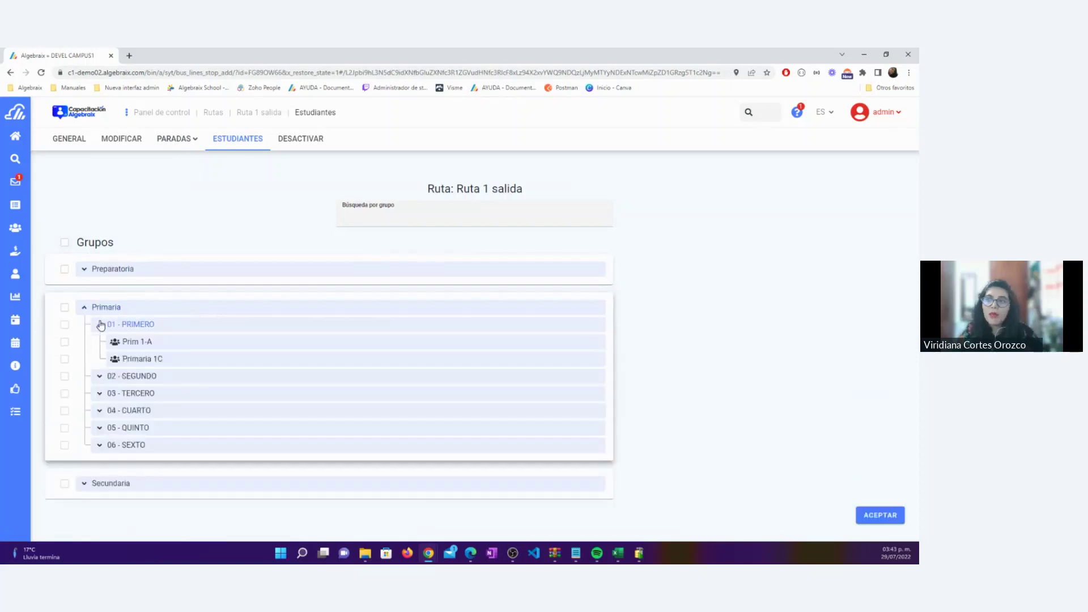
{"action": "left_click", "coordinate": [64, 358]}
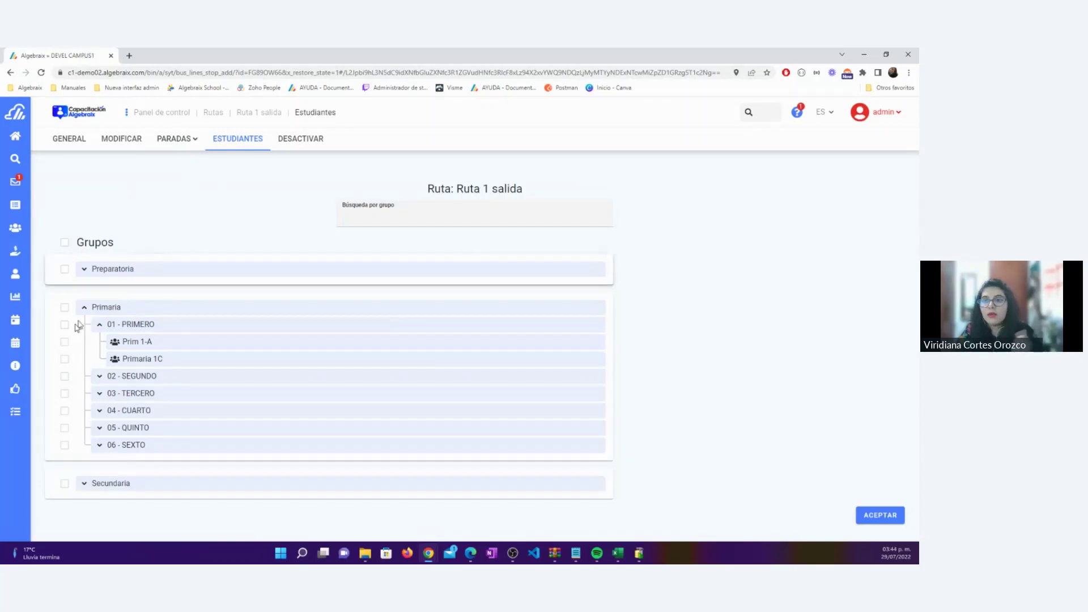
Tick Primaria groups Prim 1-A, Prim 2-A, Prim 2B and 3A, leaving Prim 3-A unticked
{"action": "left_click", "coordinate": [64, 342]}
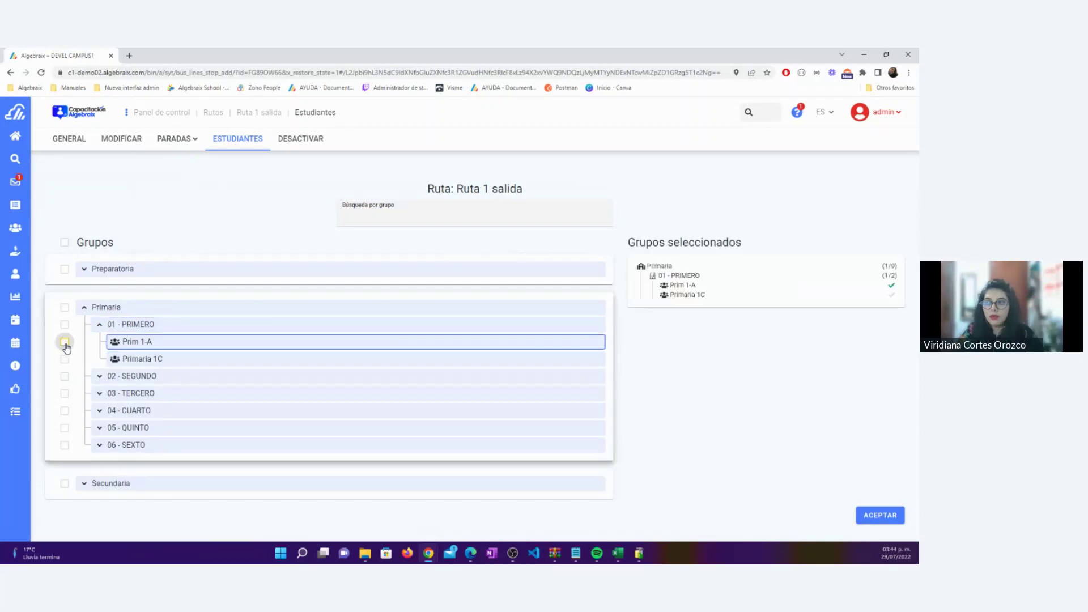
{"action": "left_click", "coordinate": [99, 377]}
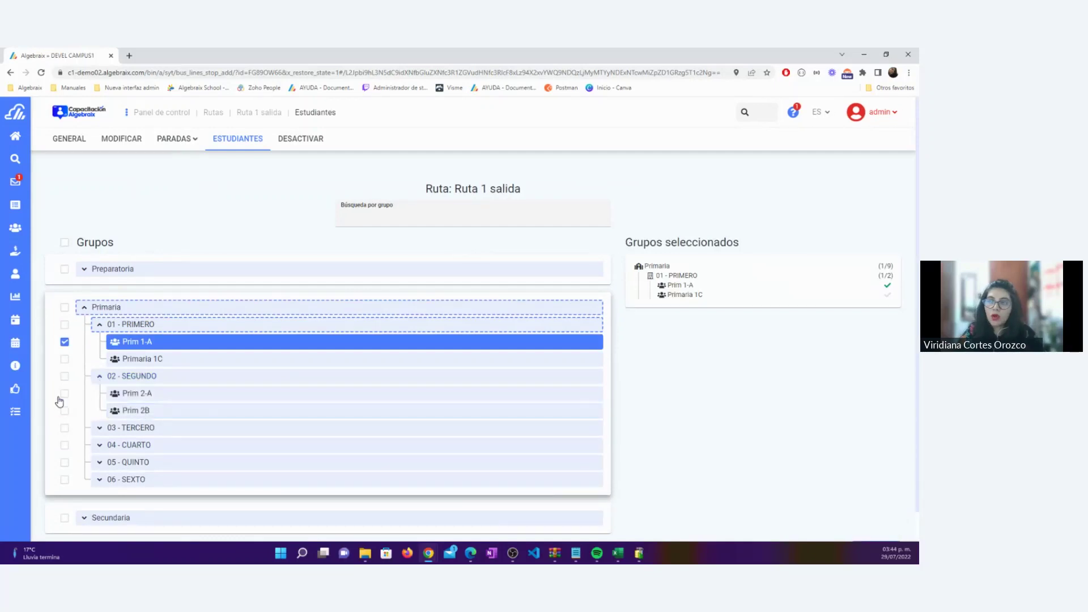
{"action": "left_click", "coordinate": [65, 394]}
{"action": "left_click", "coordinate": [64, 411]}
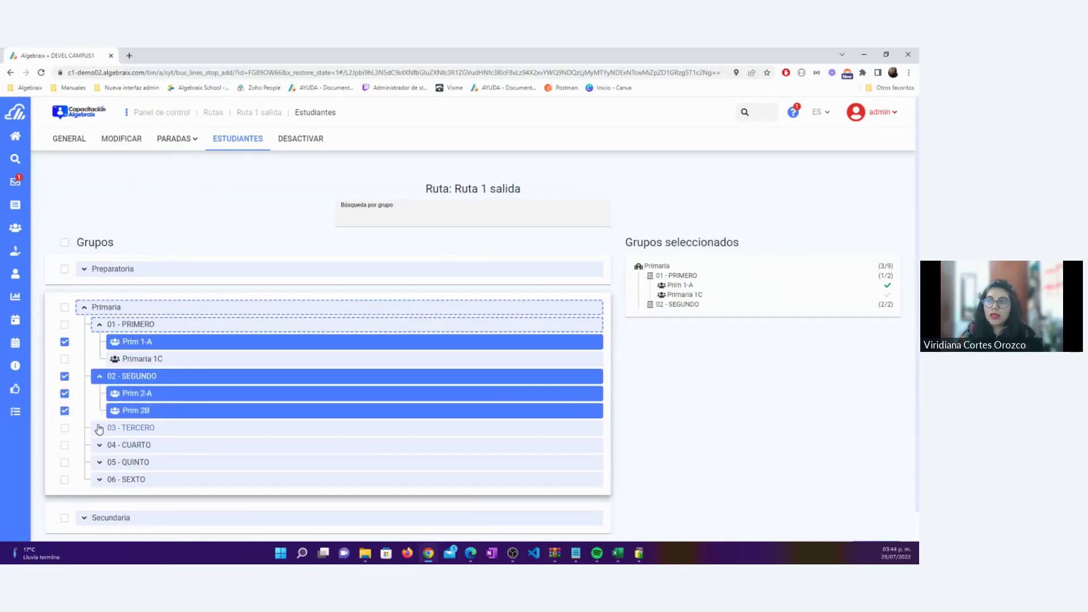
{"action": "left_click", "coordinate": [99, 428]}
{"action": "left_click", "coordinate": [65, 445]}
{"action": "left_click", "coordinate": [65, 462]}
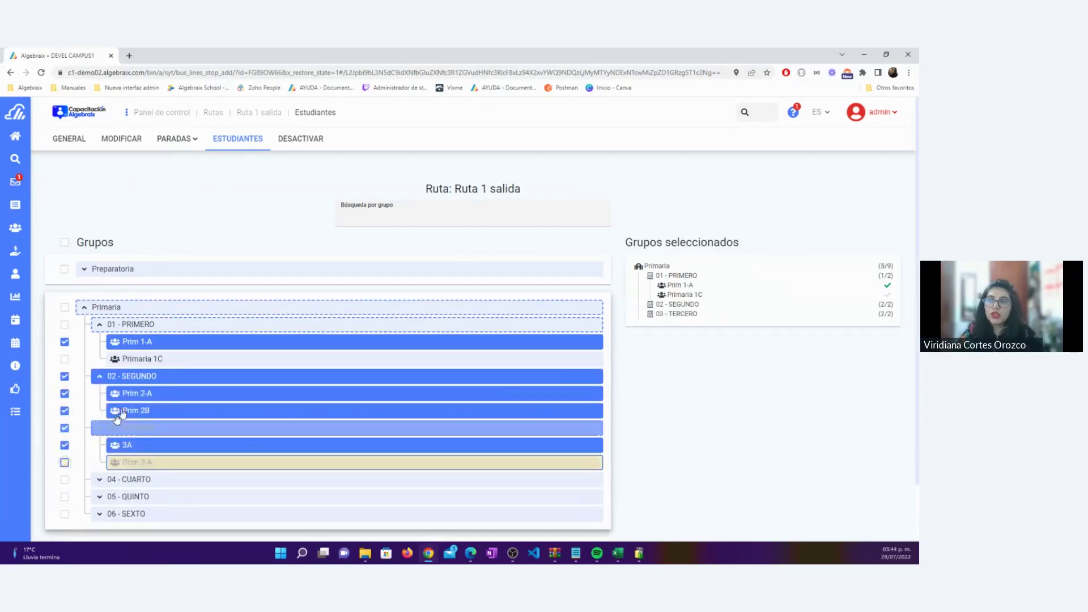
{"action": "left_click", "coordinate": [65, 463]}
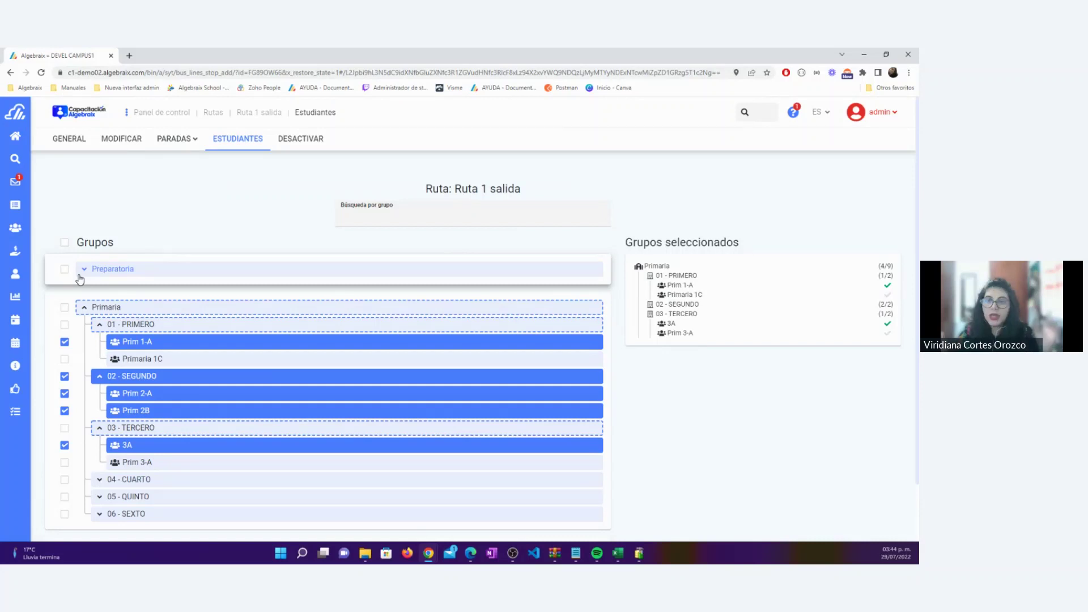
Add groups PREP 1A and SEC 2A, then confirm the group selection
{"action": "left_click", "coordinate": [80, 276]}
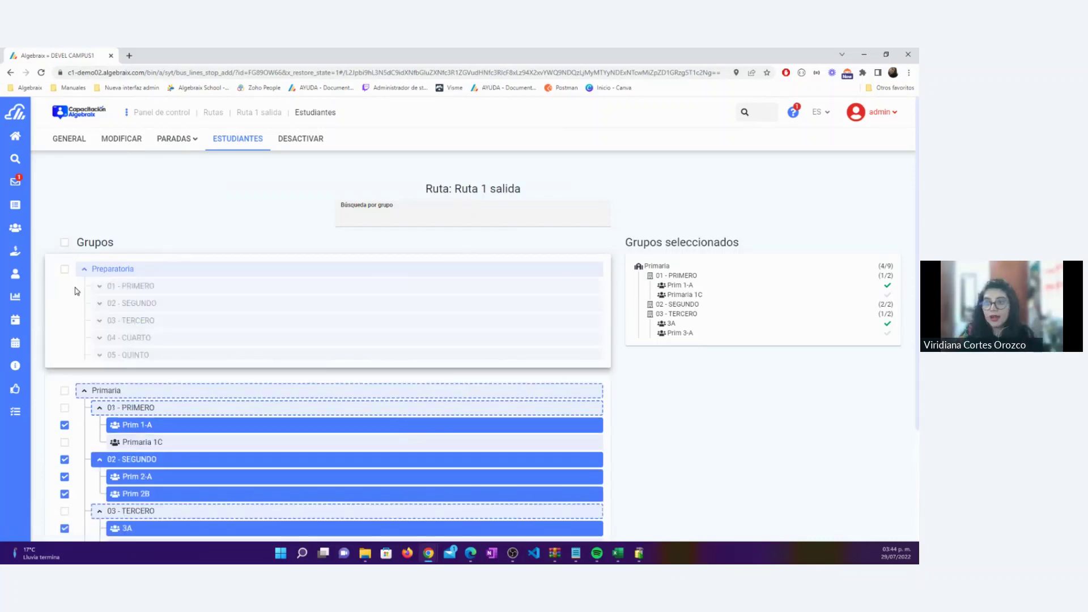
{"action": "left_click", "coordinate": [97, 287]}
{"action": "left_click", "coordinate": [65, 303]}
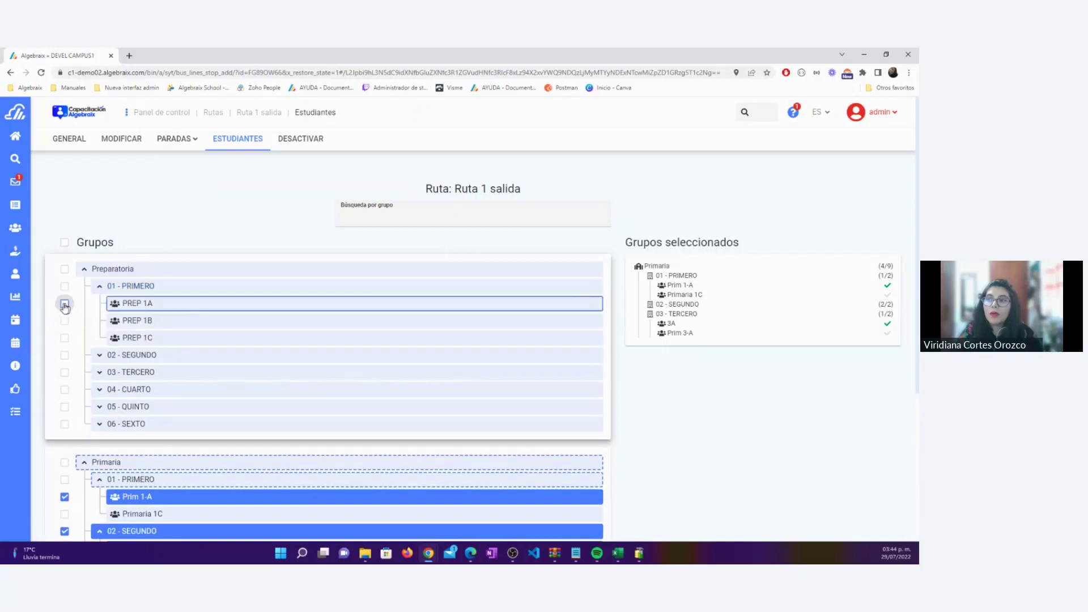
{"action": "scroll", "coordinate": [170, 368], "scroll_direction": "down", "scroll_amount": 4}
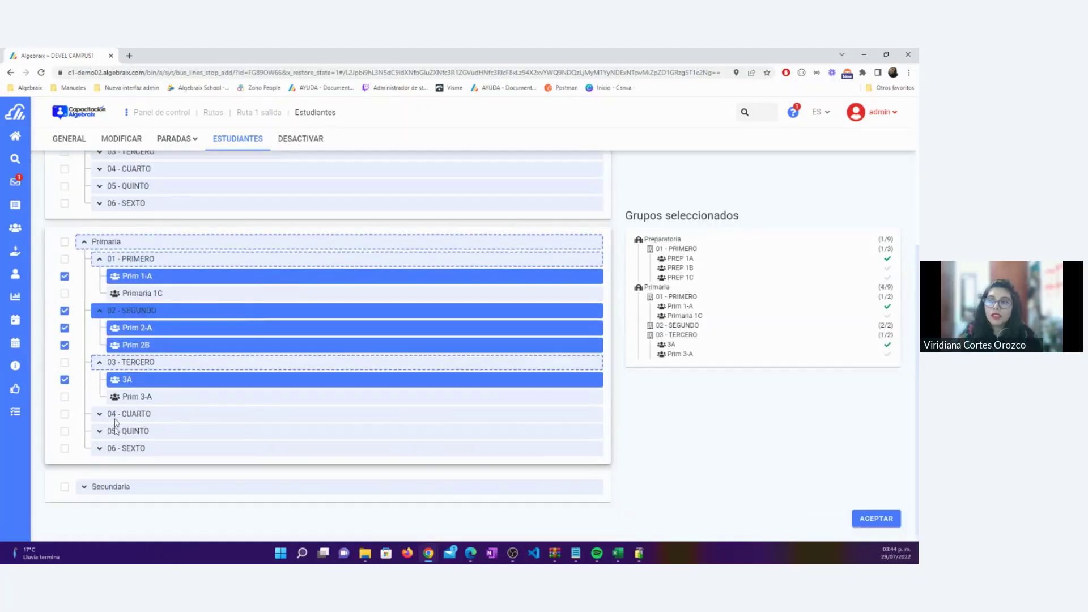
{"action": "left_click", "coordinate": [93, 488]}
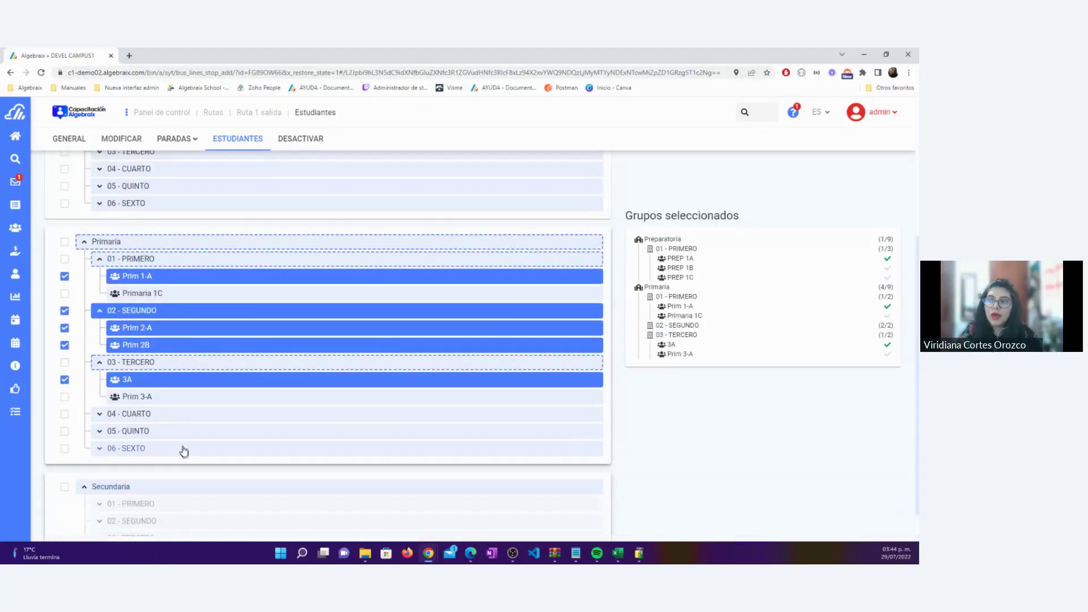
{"action": "scroll", "coordinate": [107, 471], "scroll_direction": "down", "scroll_amount": 1}
{"action": "left_click", "coordinate": [100, 469]}
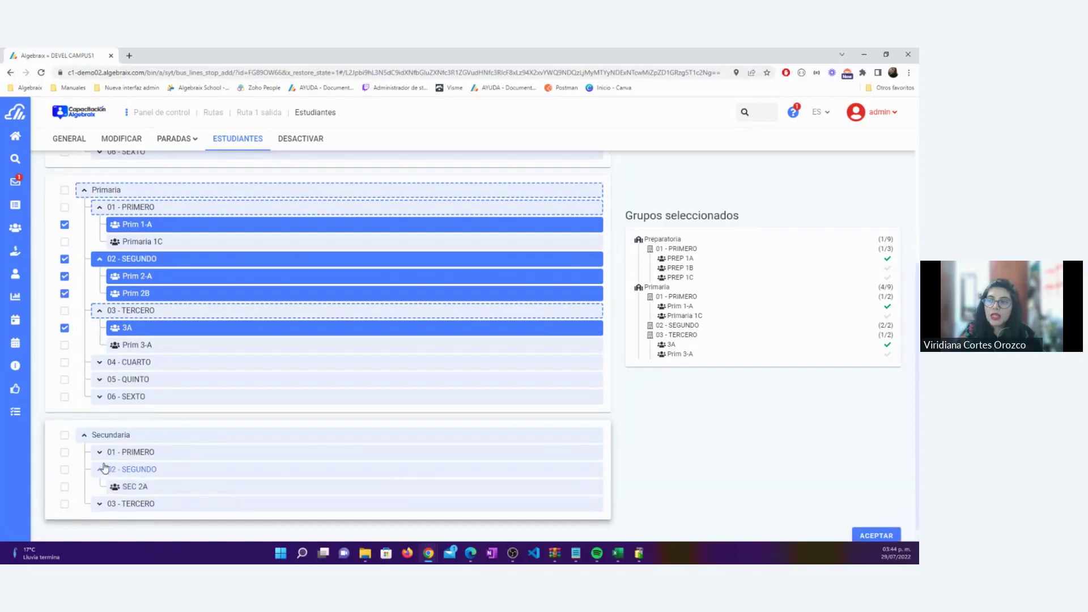
{"action": "left_click", "coordinate": [65, 469]}
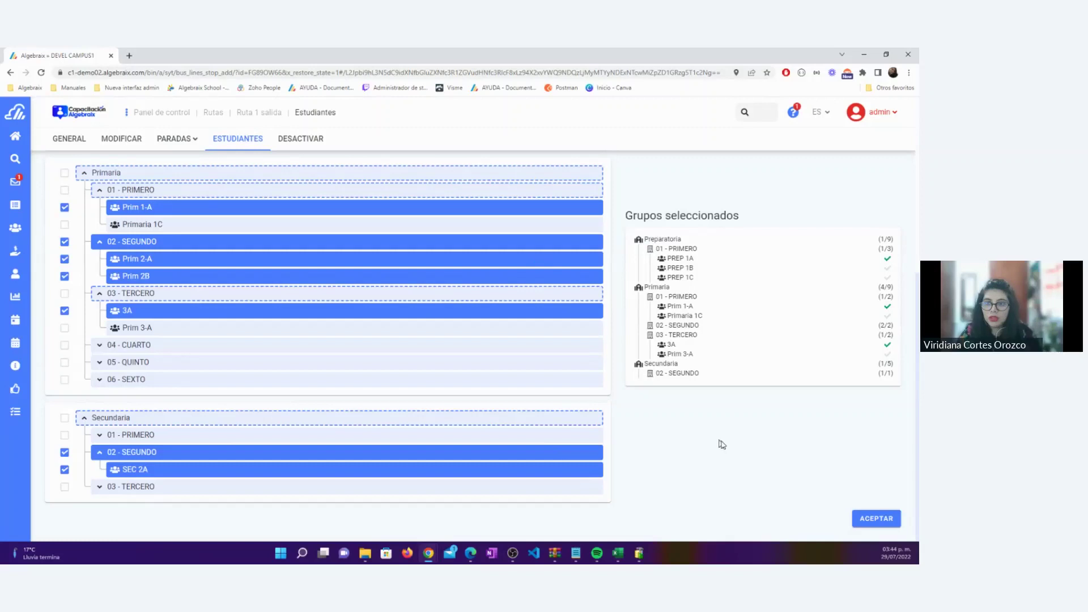
{"action": "left_click", "coordinate": [871, 524]}
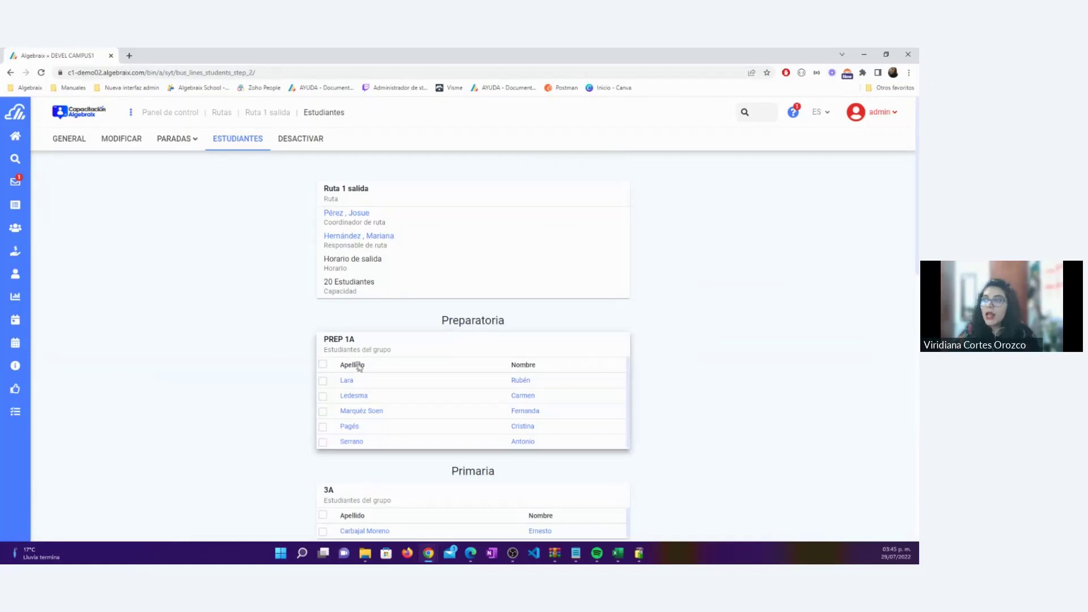
Mark individual students from PREP 1A, 3A, Prim 1-A and Prim 2-A for the route
{"action": "left_click", "coordinate": [323, 383]}
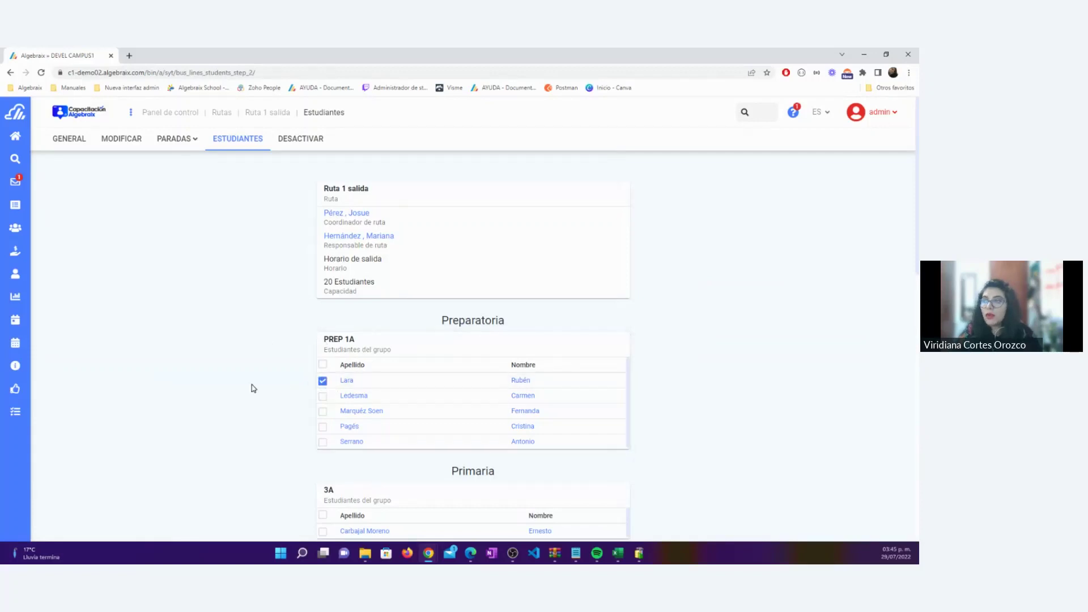
{"action": "scroll", "coordinate": [252, 387], "scroll_direction": "down", "scroll_amount": 3}
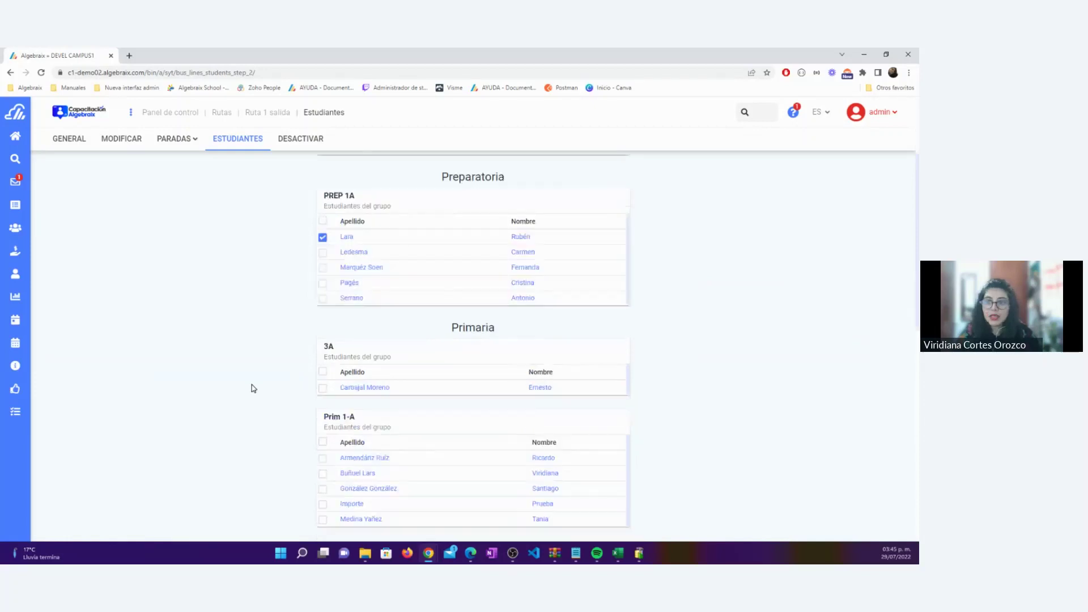
{"action": "left_click", "coordinate": [323, 341]}
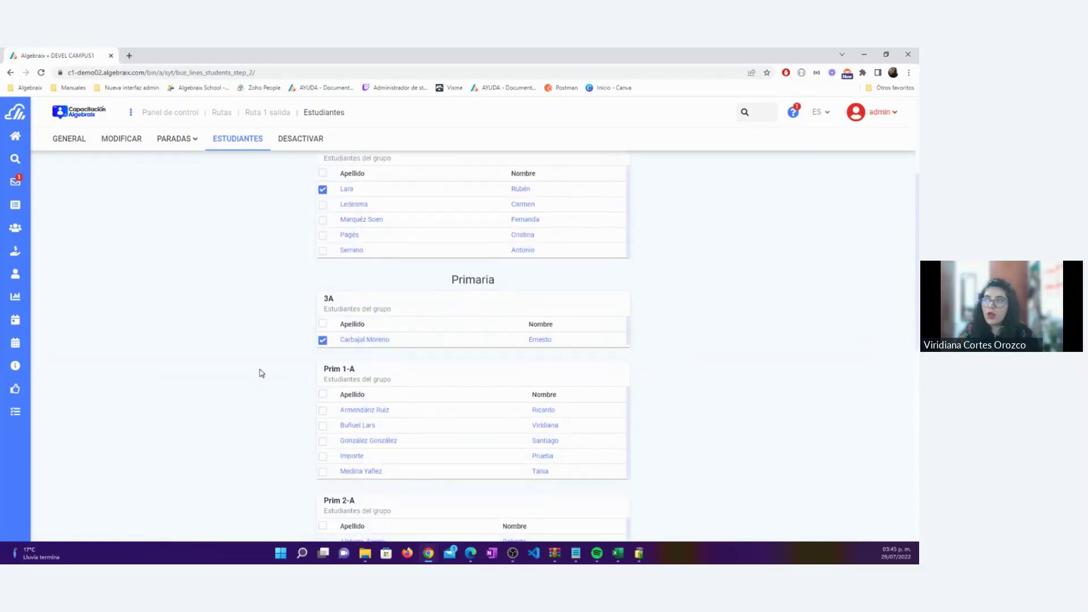
{"action": "scroll", "coordinate": [240, 369], "scroll_direction": "down", "scroll_amount": 2}
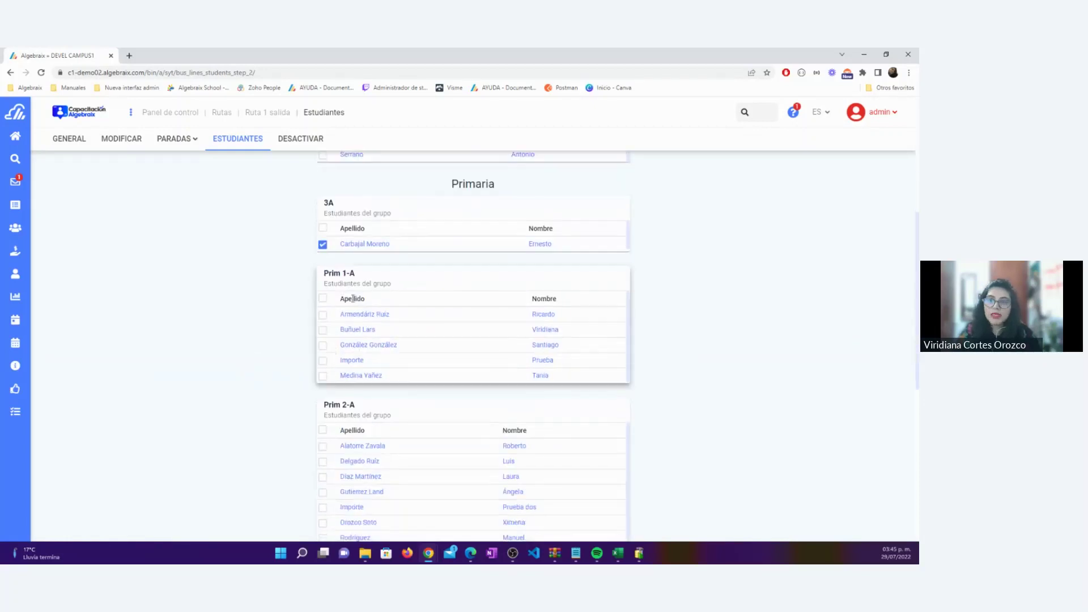
{"action": "left_click", "coordinate": [322, 315]}
{"action": "left_click", "coordinate": [322, 330]}
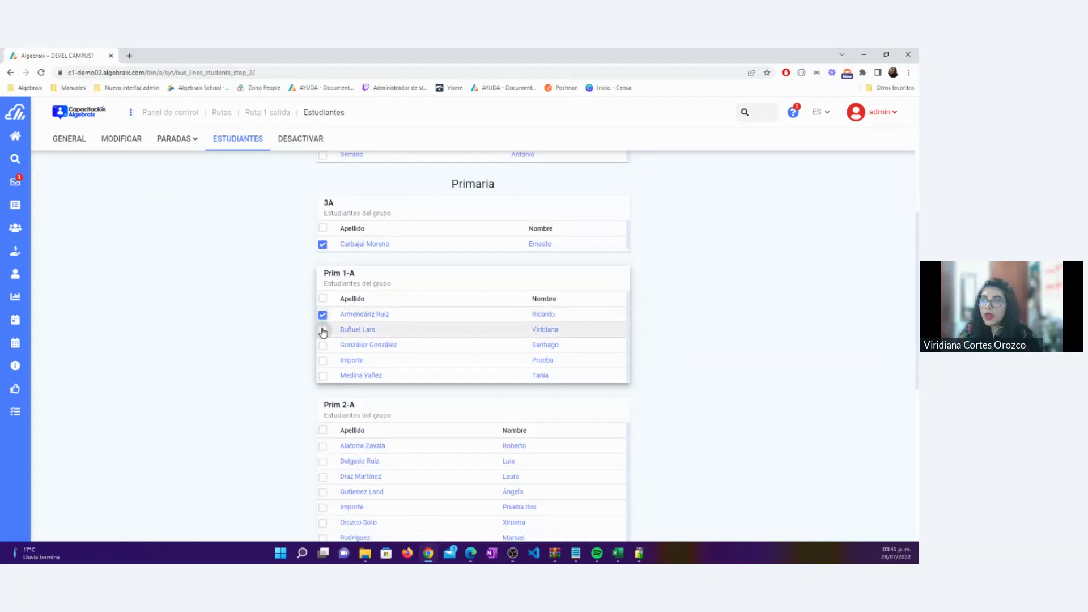
{"action": "left_click", "coordinate": [323, 345]}
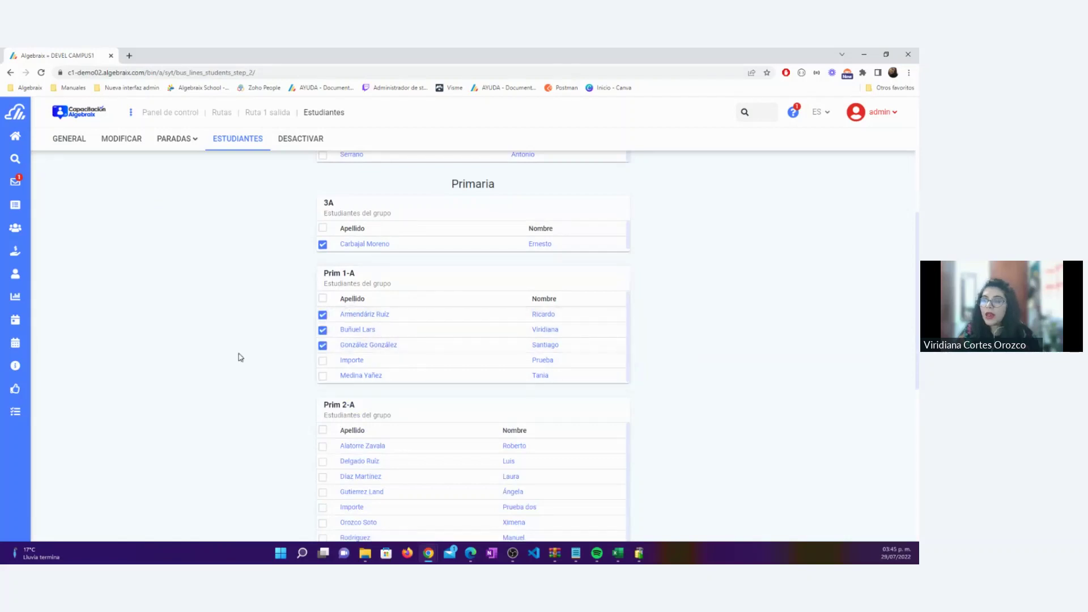
{"action": "scroll", "coordinate": [240, 357], "scroll_direction": "down", "scroll_amount": 2}
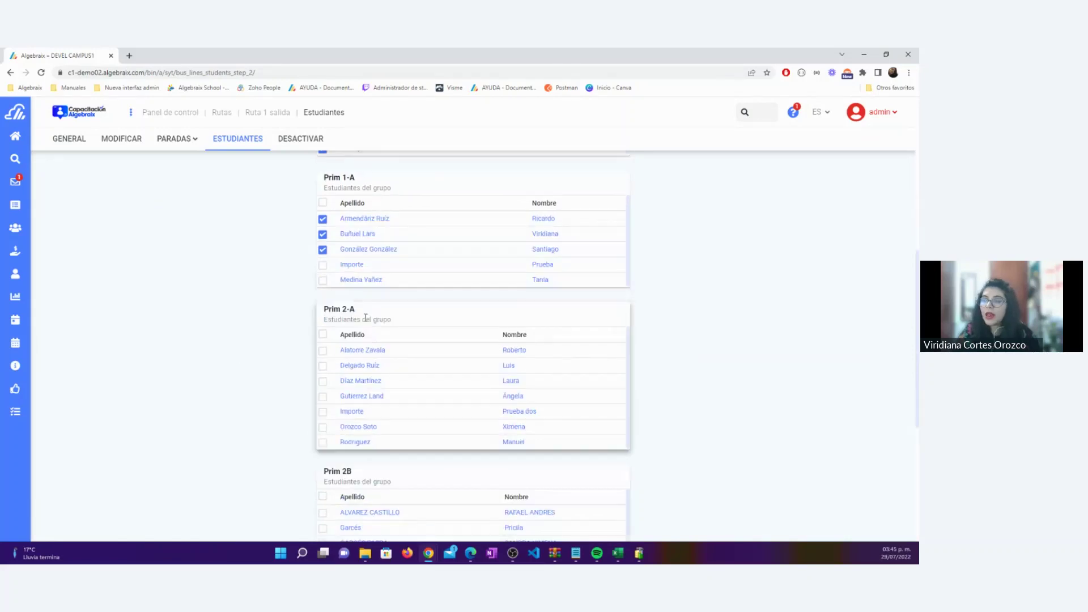
{"action": "left_click", "coordinate": [323, 351]}
{"action": "left_click", "coordinate": [322, 366]}
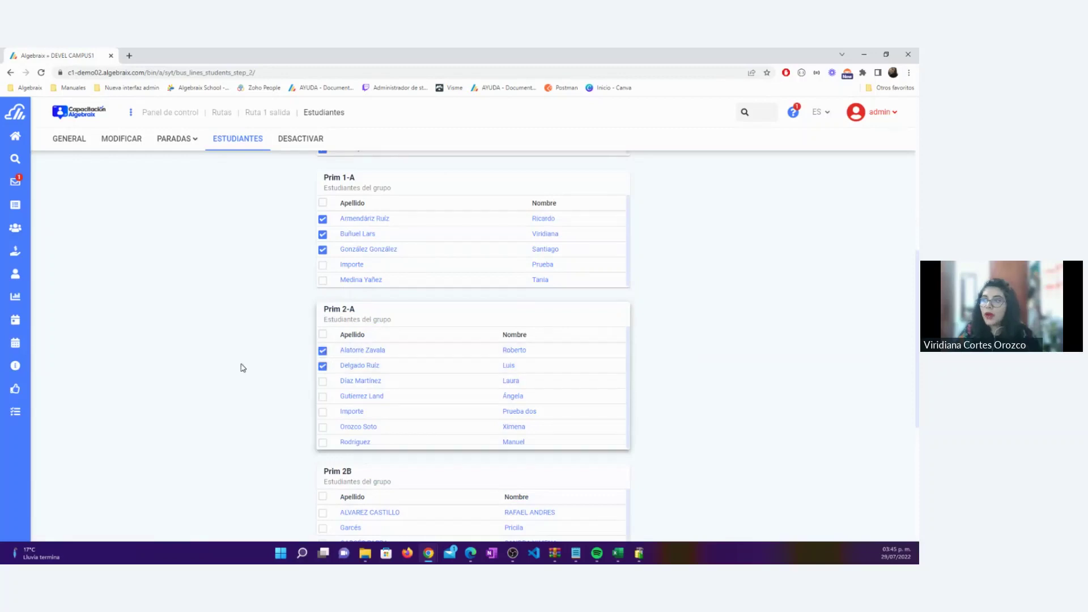
Mark the last two Prim 2B students and all SEC 2A students, then submit
{"action": "scroll", "coordinate": [311, 362], "scroll_direction": "down", "scroll_amount": 3}
{"action": "scroll", "coordinate": [363, 369], "scroll_direction": "down", "scroll_amount": 1}
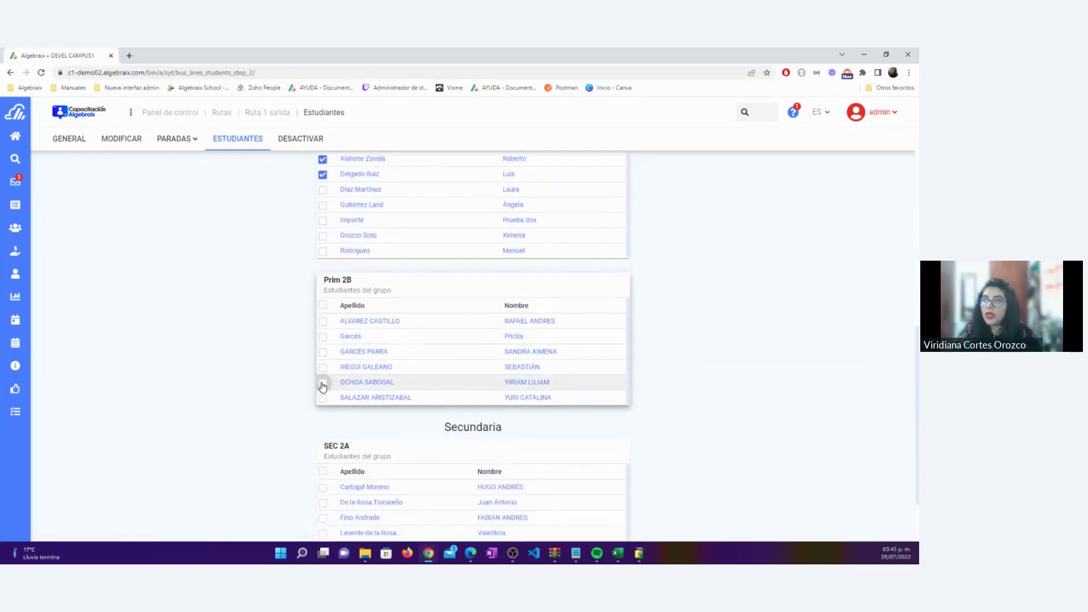
{"action": "left_click", "coordinate": [322, 384]}
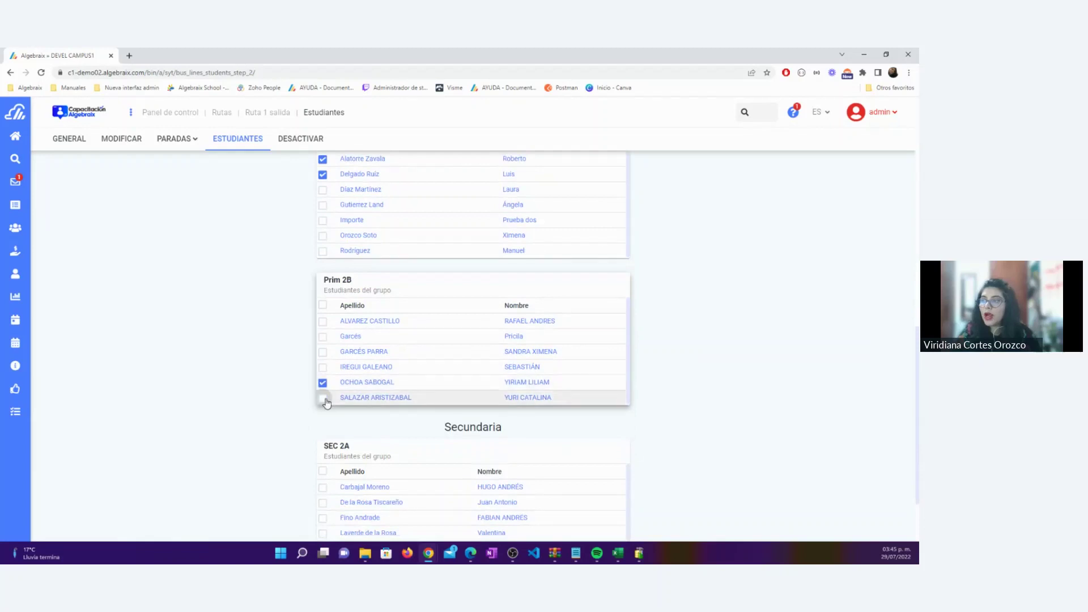
{"action": "left_click", "coordinate": [325, 399]}
{"action": "scroll", "coordinate": [263, 384], "scroll_direction": "down", "scroll_amount": 2}
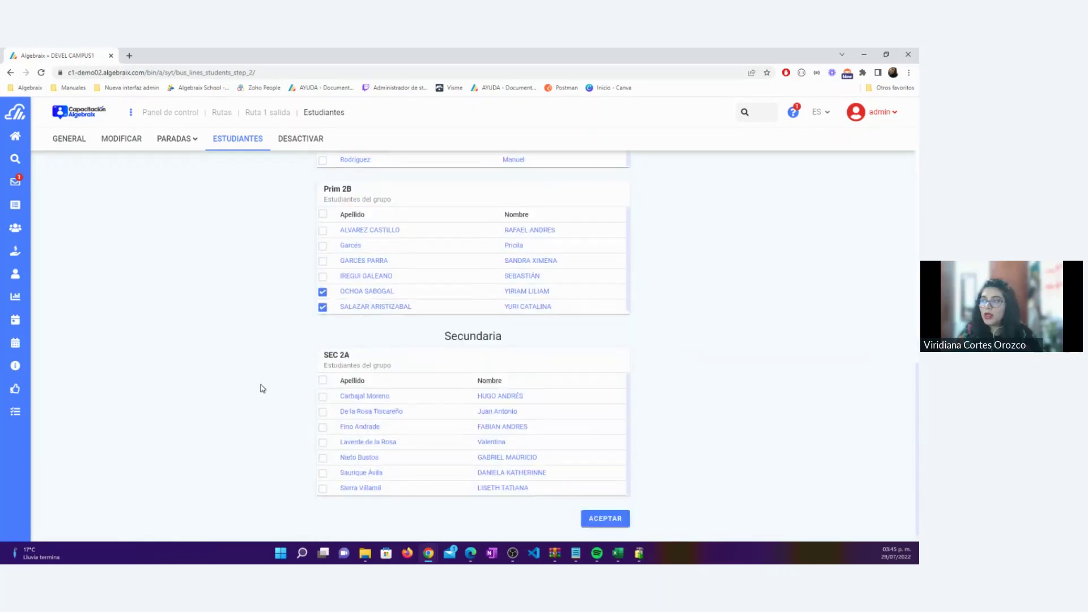
{"action": "left_click", "coordinate": [323, 380]}
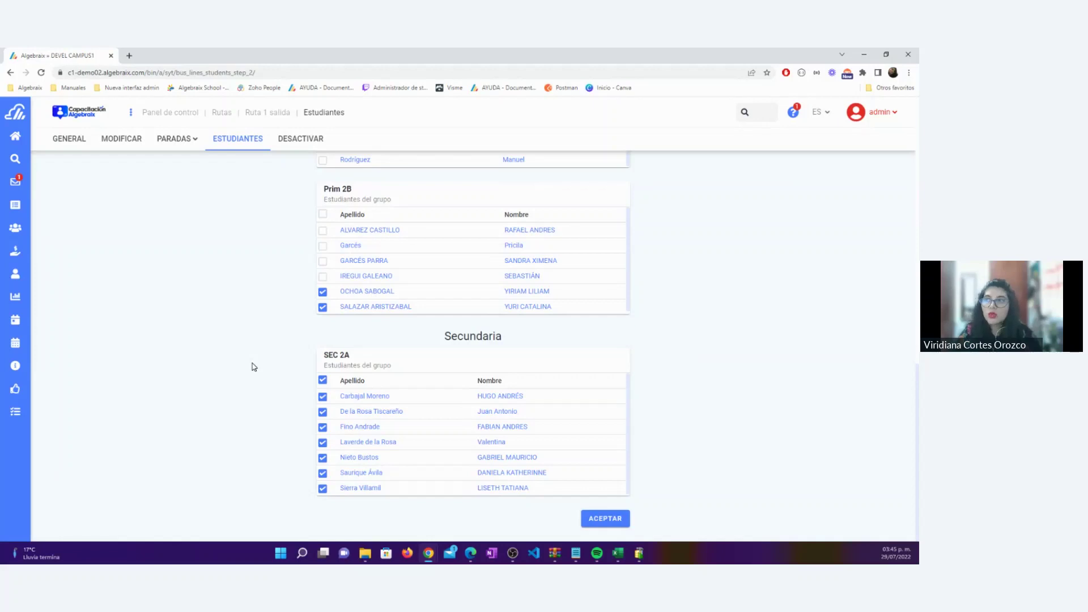
{"action": "left_click", "coordinate": [618, 518]}
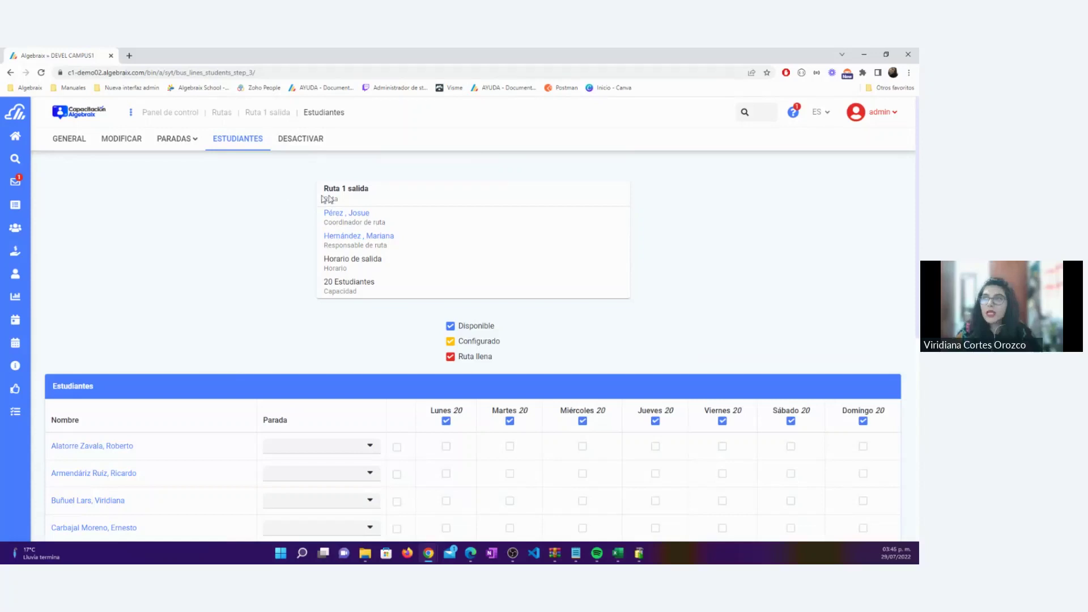
Highlight the route's coordinator, responsible person, departure schedule and 20-student capacity
{"action": "left_click_drag", "start_coordinate": [396, 226], "coordinate": [301, 216]}
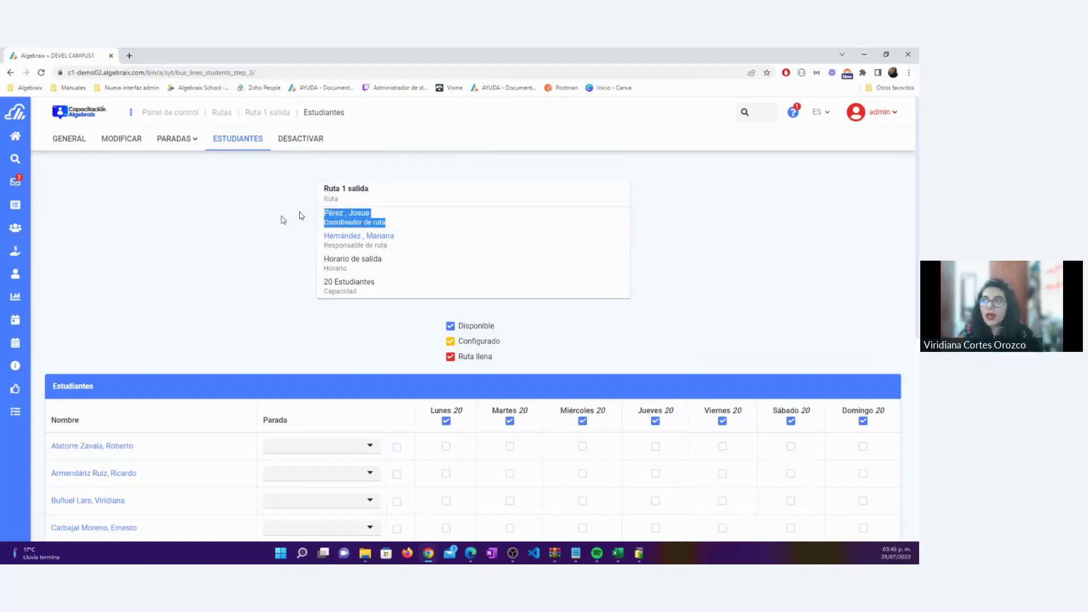
{"action": "left_click", "coordinate": [210, 235]}
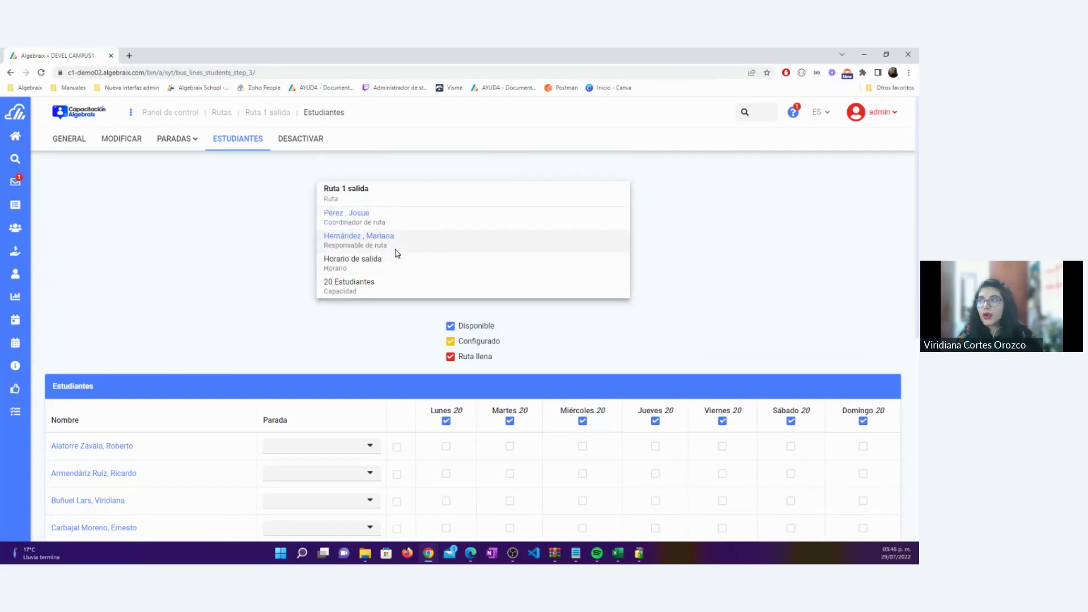
{"action": "left_click_drag", "start_coordinate": [396, 249], "coordinate": [317, 242]}
{"action": "left_click", "coordinate": [250, 235]}
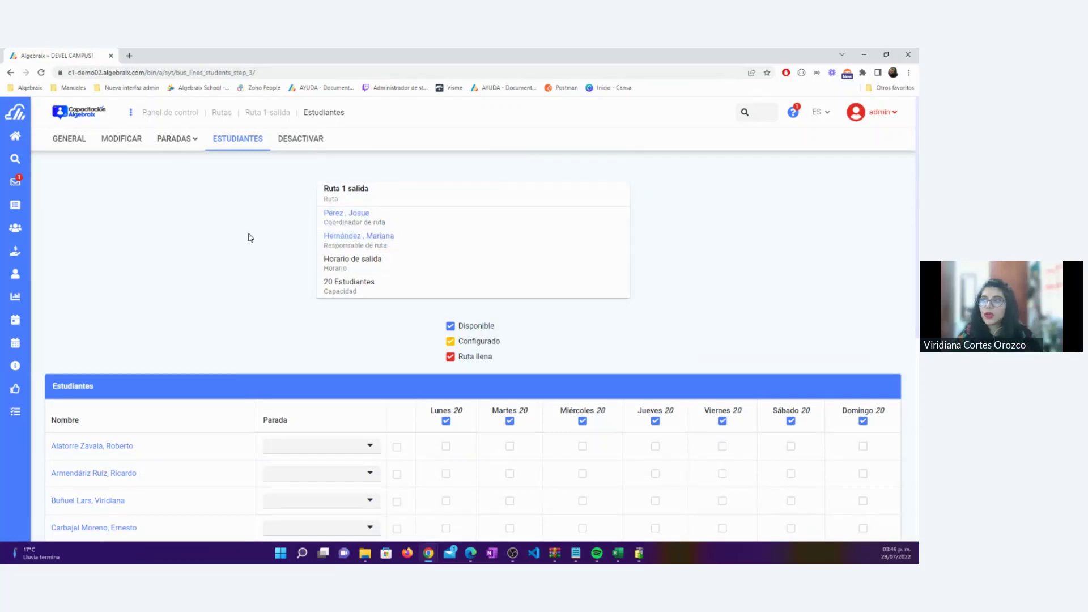
{"action": "left_click_drag", "start_coordinate": [342, 269], "coordinate": [323, 258]}
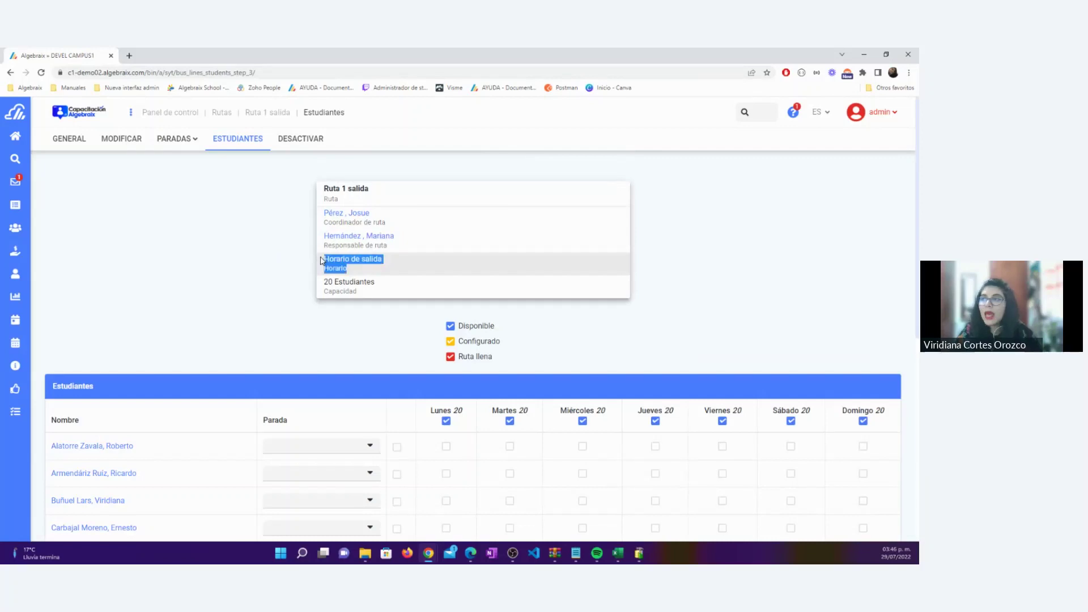
{"action": "left_click_drag", "start_coordinate": [358, 293], "coordinate": [322, 281]}
{"action": "left_click", "coordinate": [268, 282]}
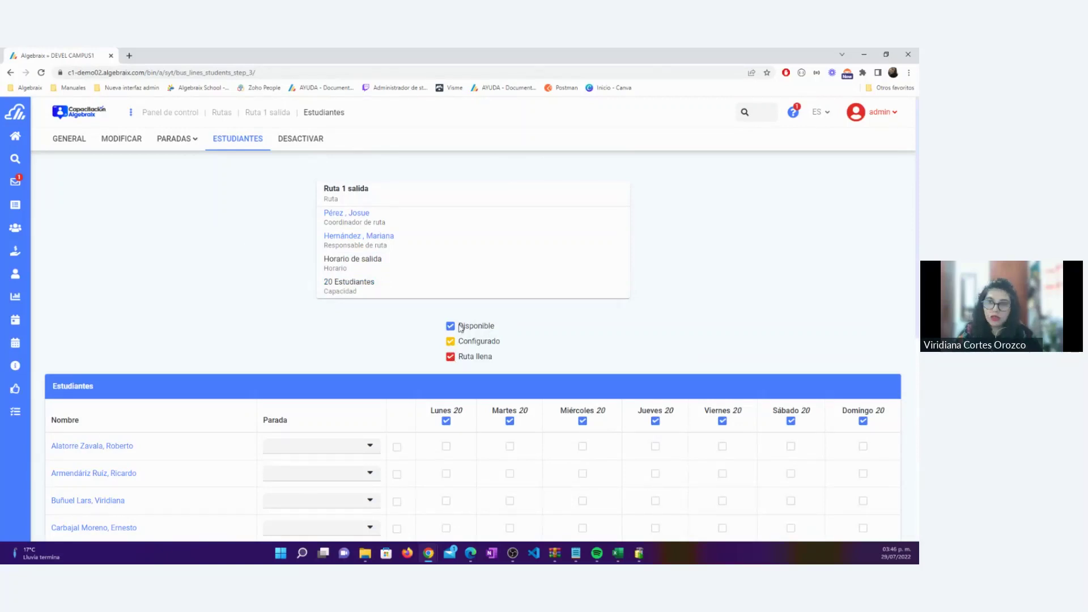
{"action": "left_click", "coordinate": [446, 447]}
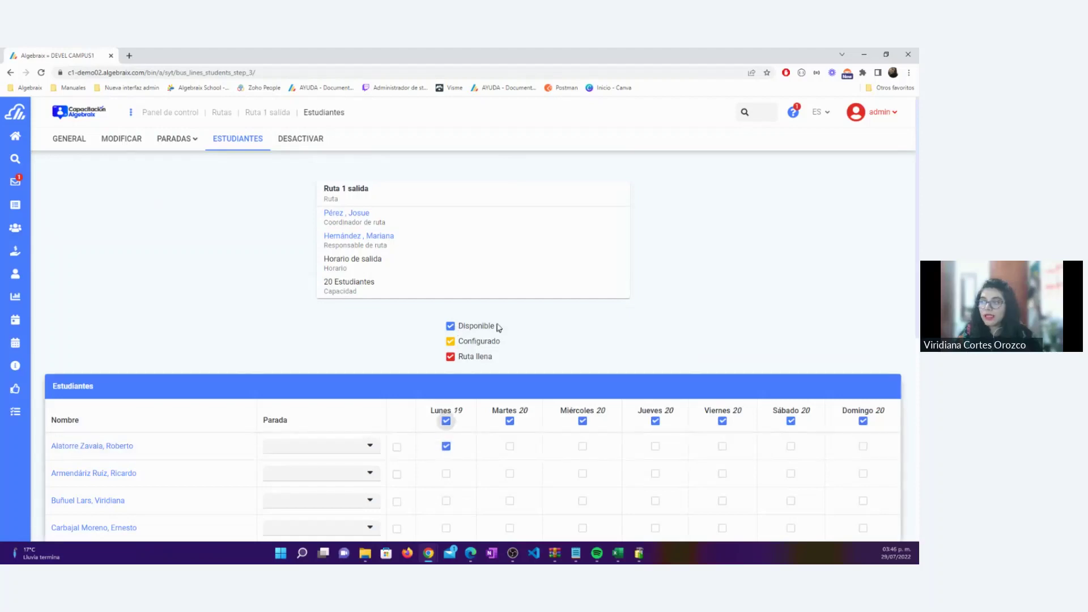
{"action": "left_click_drag", "start_coordinate": [496, 327], "coordinate": [457, 327]}
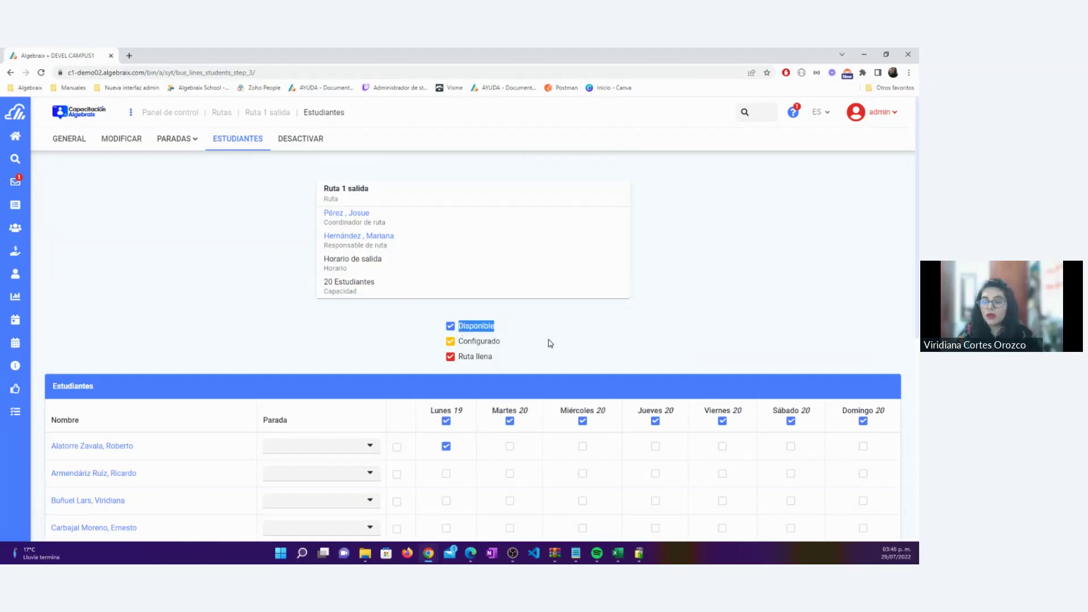
{"action": "left_click_drag", "start_coordinate": [375, 282], "coordinate": [321, 283]}
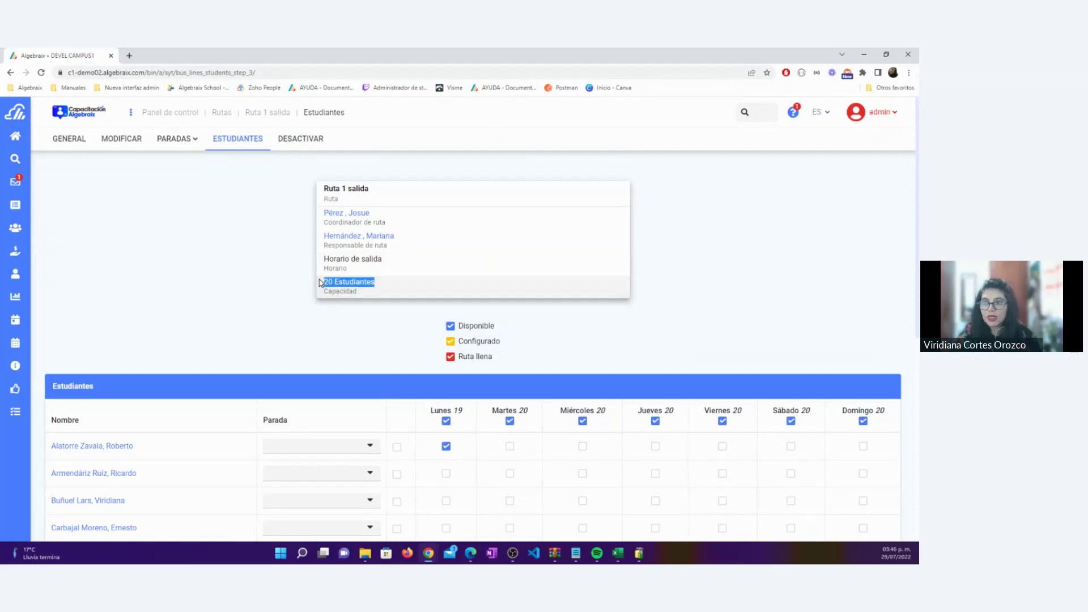
{"action": "left_click_drag", "start_coordinate": [501, 341], "coordinate": [460, 344]}
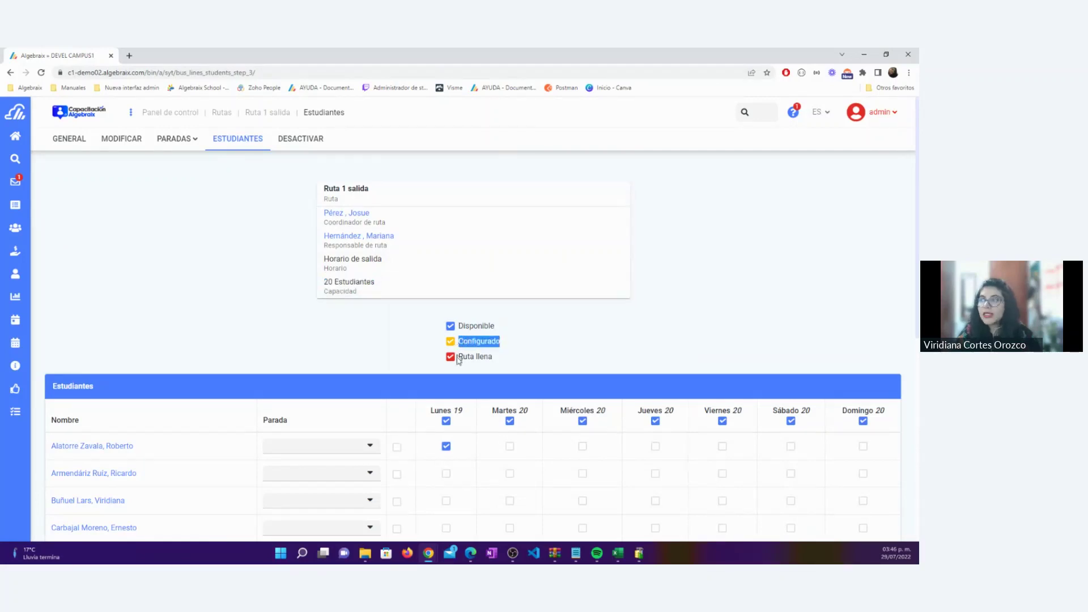
{"action": "left_click", "coordinate": [444, 447]}
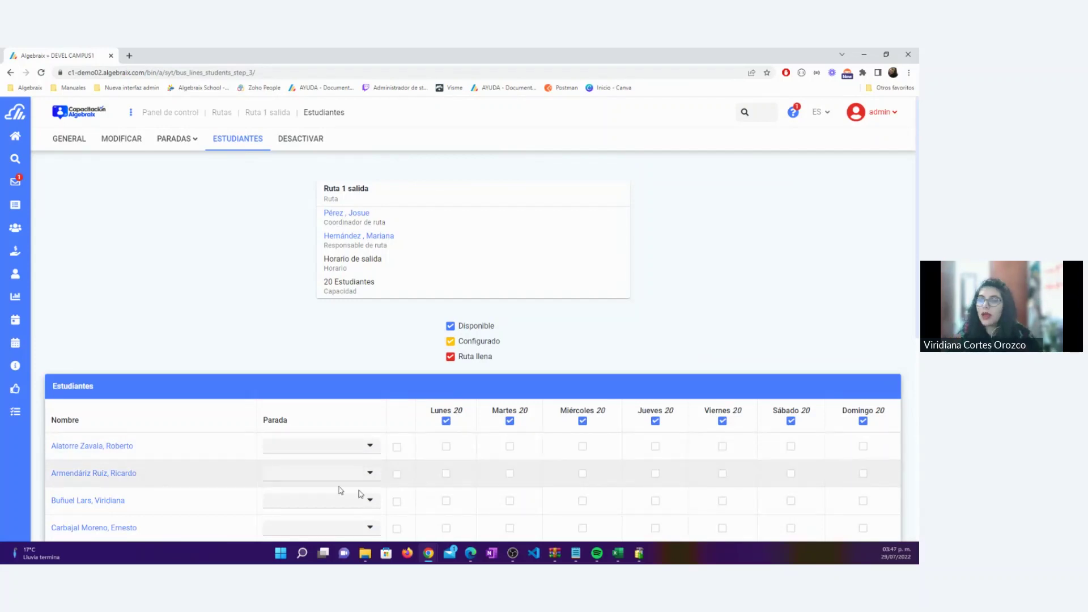
{"action": "left_click", "coordinate": [447, 474]}
{"action": "left_click_drag", "start_coordinate": [507, 347], "coordinate": [459, 345]}
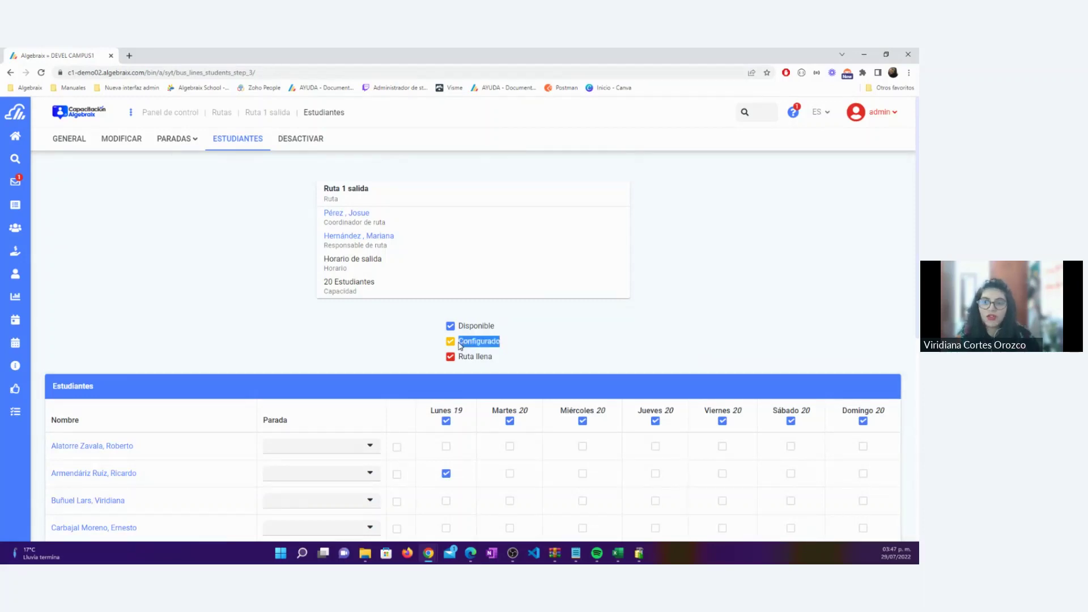
{"action": "left_click", "coordinate": [450, 451]}
{"action": "left_click_drag", "start_coordinate": [493, 357], "coordinate": [460, 360]}
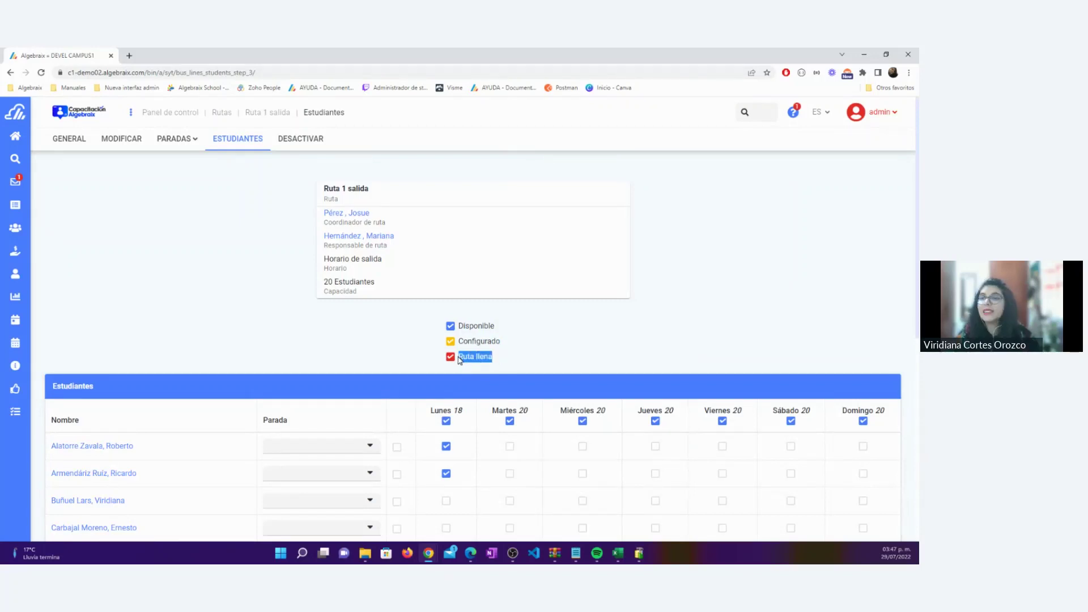
{"action": "scroll", "coordinate": [459, 360], "scroll_direction": "down", "scroll_amount": 1}
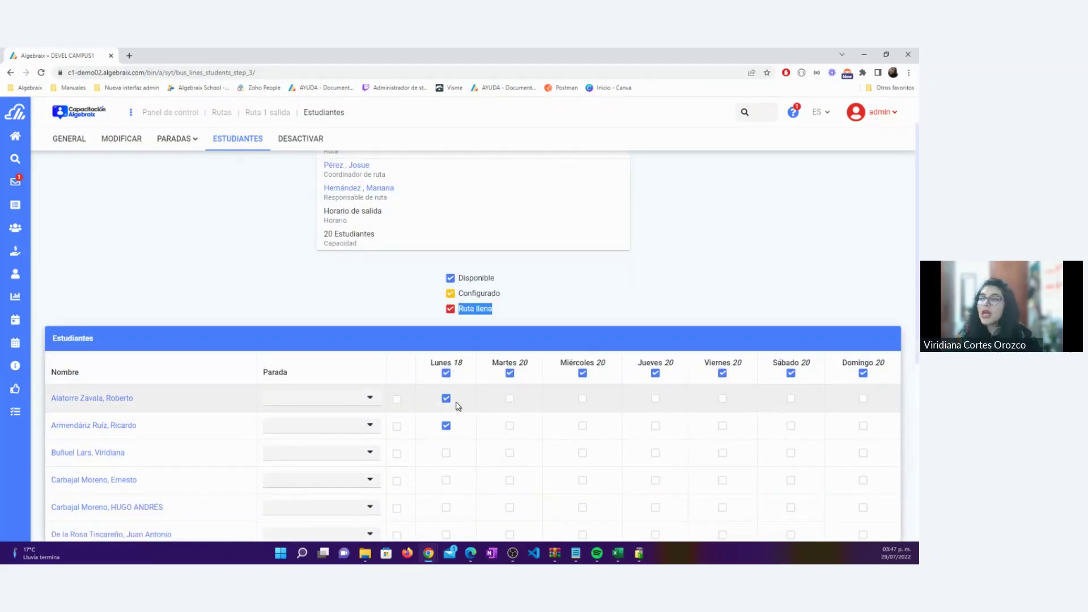
{"action": "left_click", "coordinate": [447, 399]}
{"action": "left_click", "coordinate": [446, 426]}
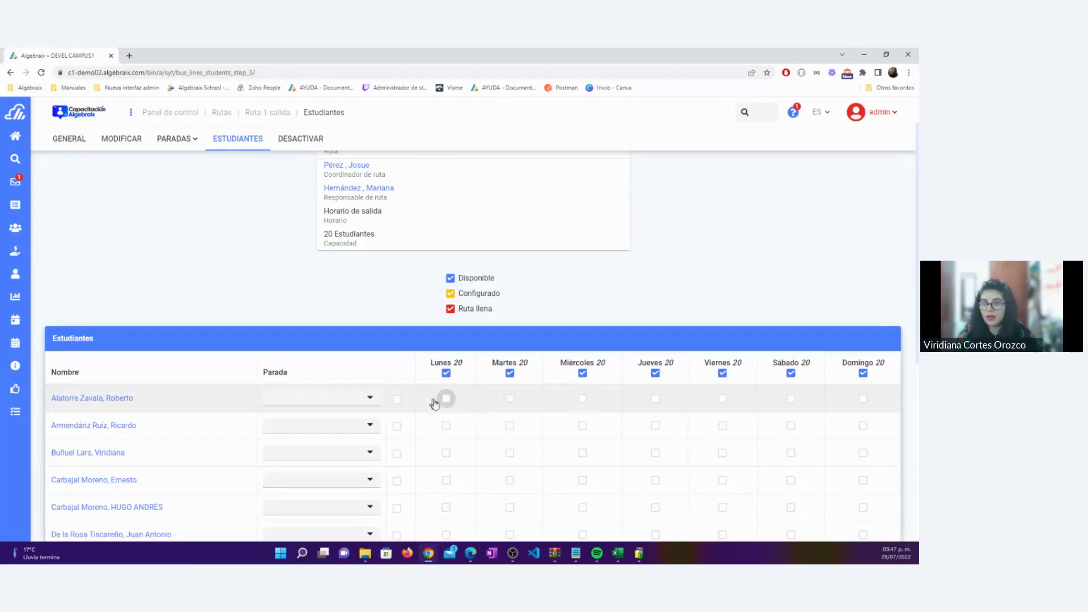
{"action": "left_click_drag", "start_coordinate": [464, 364], "coordinate": [430, 363]}
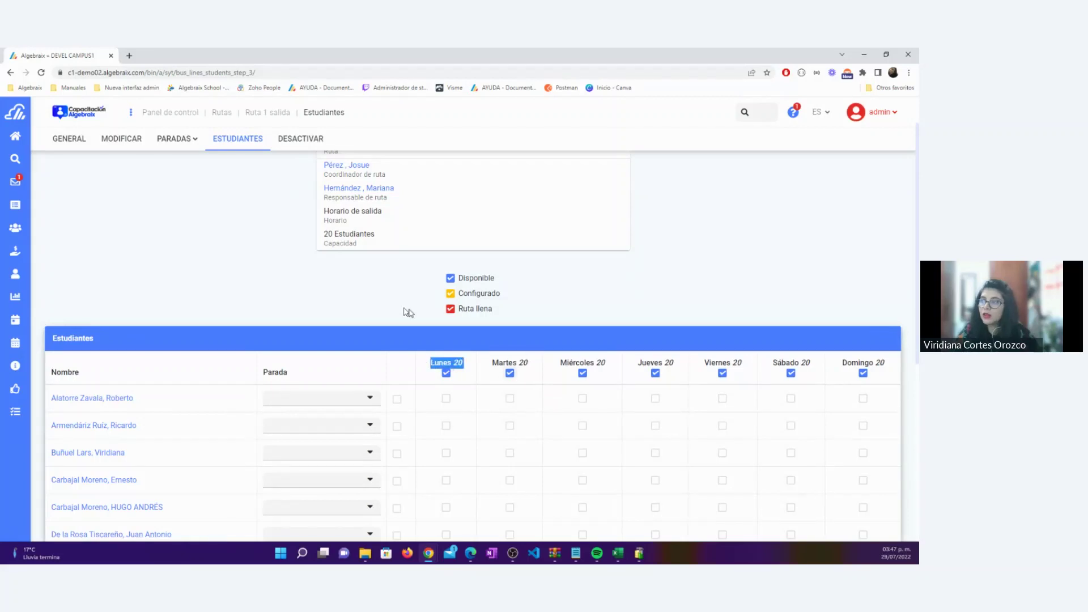
{"action": "left_click", "coordinate": [359, 245]}
{"action": "left_click_drag", "start_coordinate": [359, 244], "coordinate": [316, 238]}
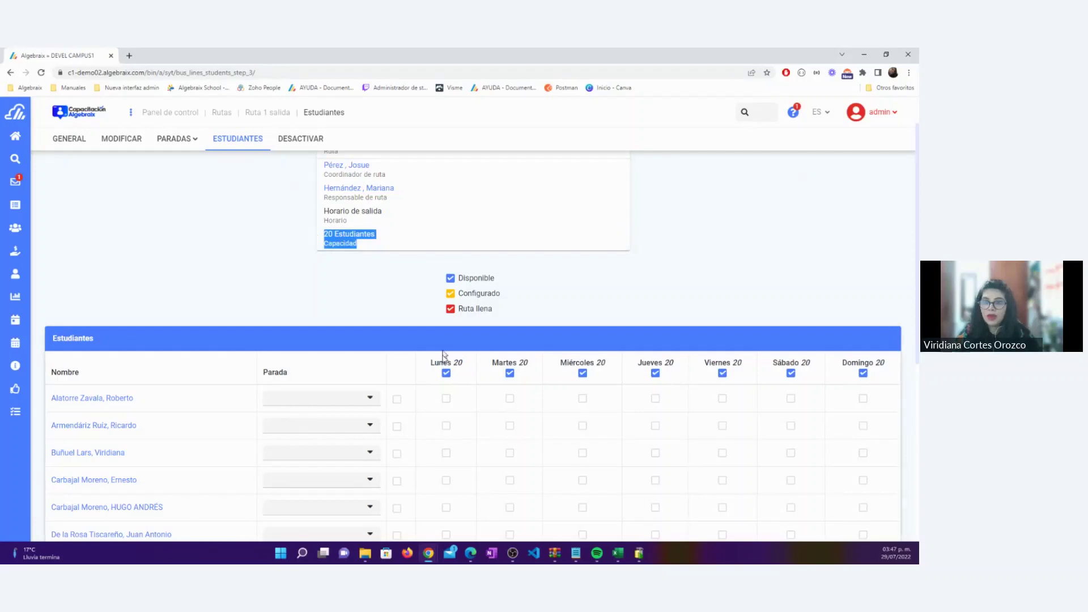
Tick Lunes for the first five students, highlighting the Monday seat count
{"action": "left_click", "coordinate": [446, 398]}
{"action": "left_click", "coordinate": [446, 426]}
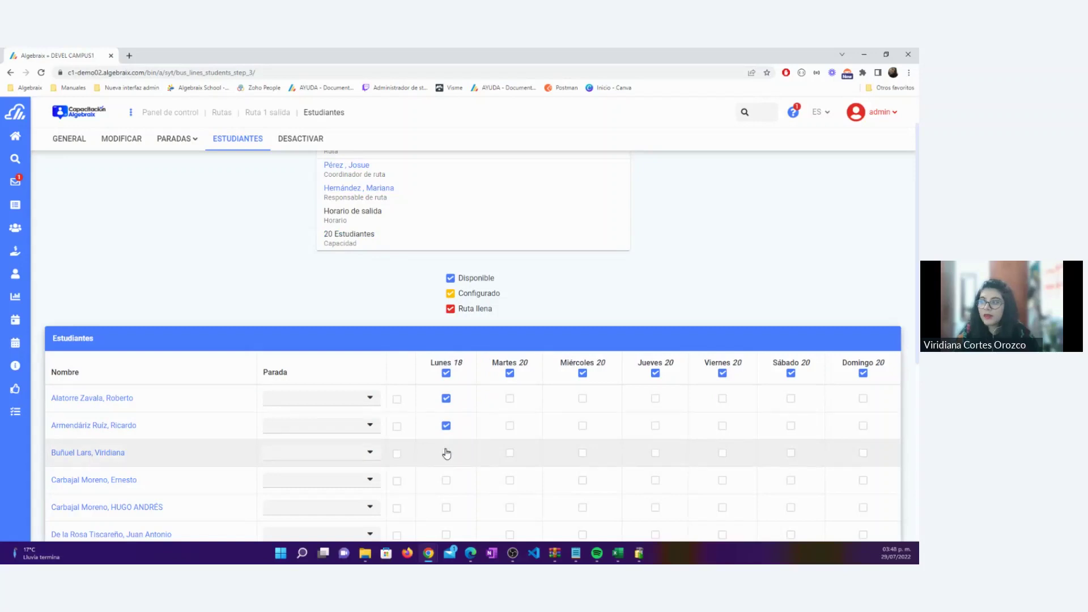
{"action": "left_click", "coordinate": [446, 452]}
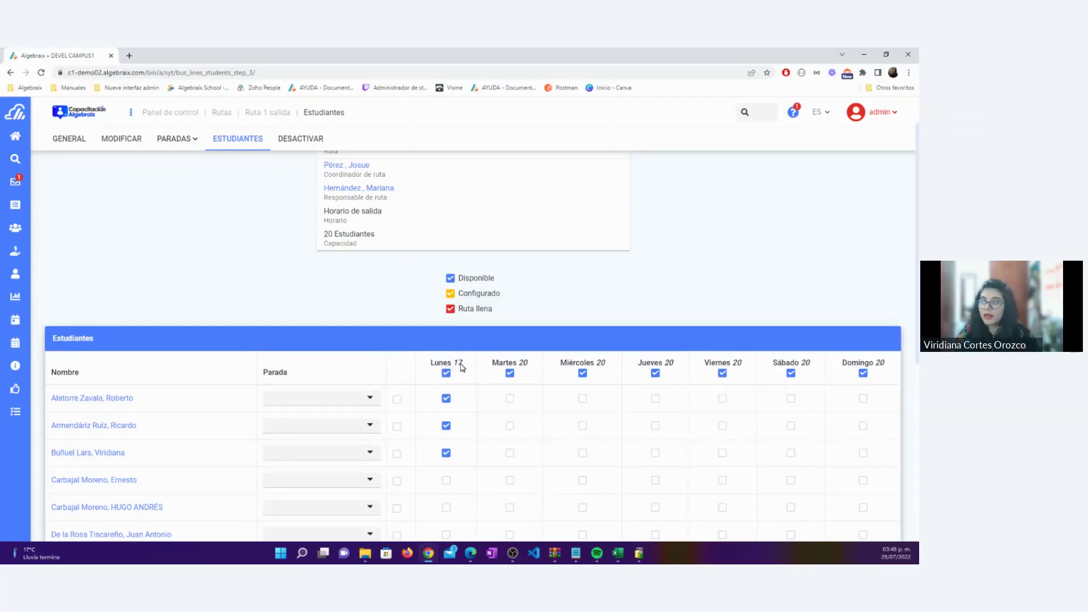
{"action": "left_click_drag", "start_coordinate": [467, 364], "coordinate": [428, 362]}
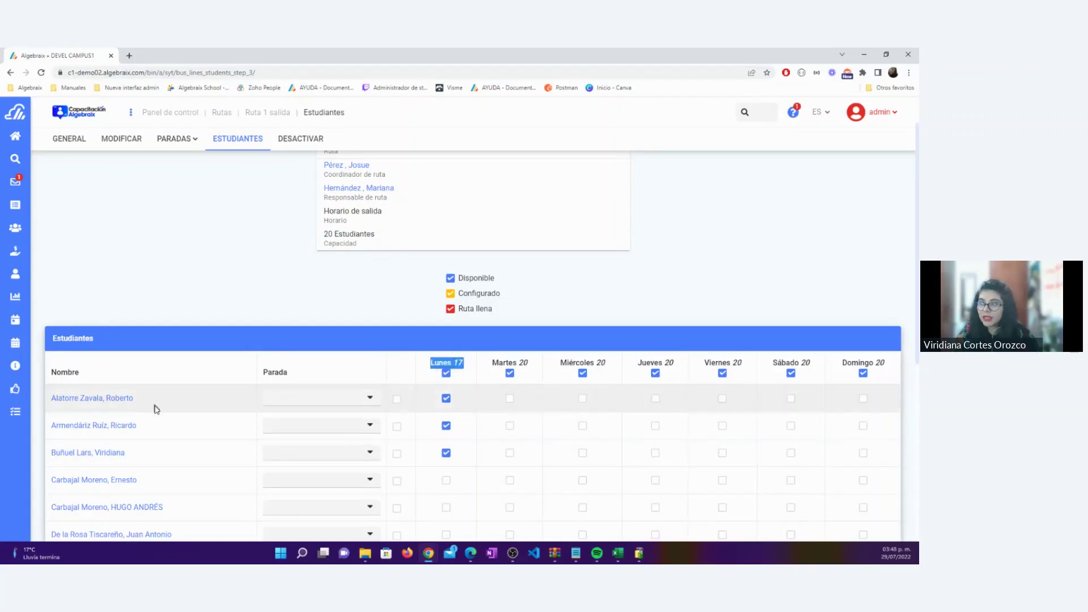
{"action": "left_click", "coordinate": [469, 367]}
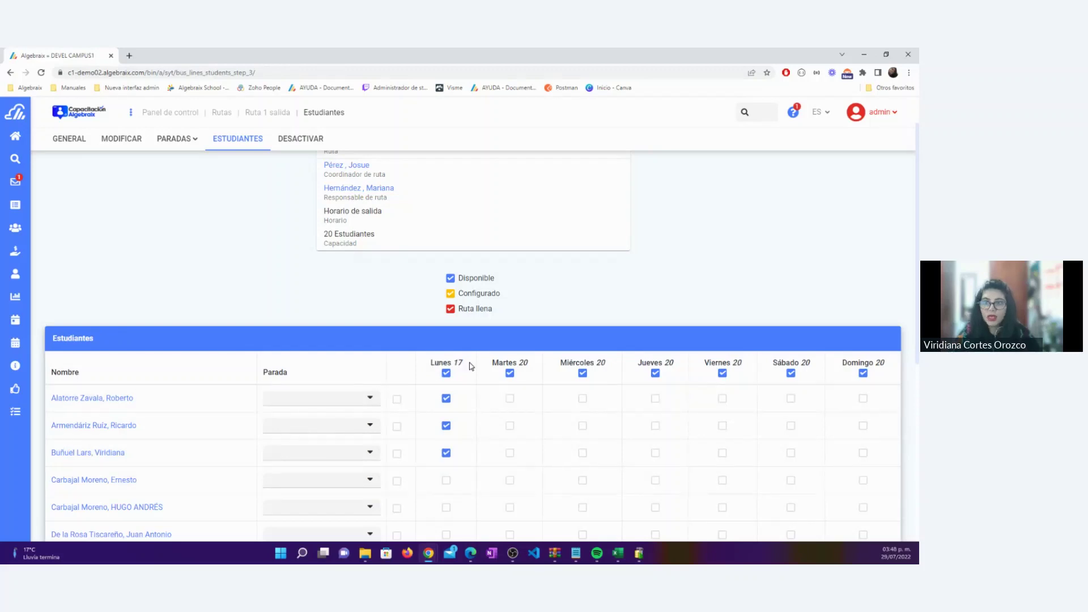
{"action": "triple_click", "coordinate": [469, 366]}
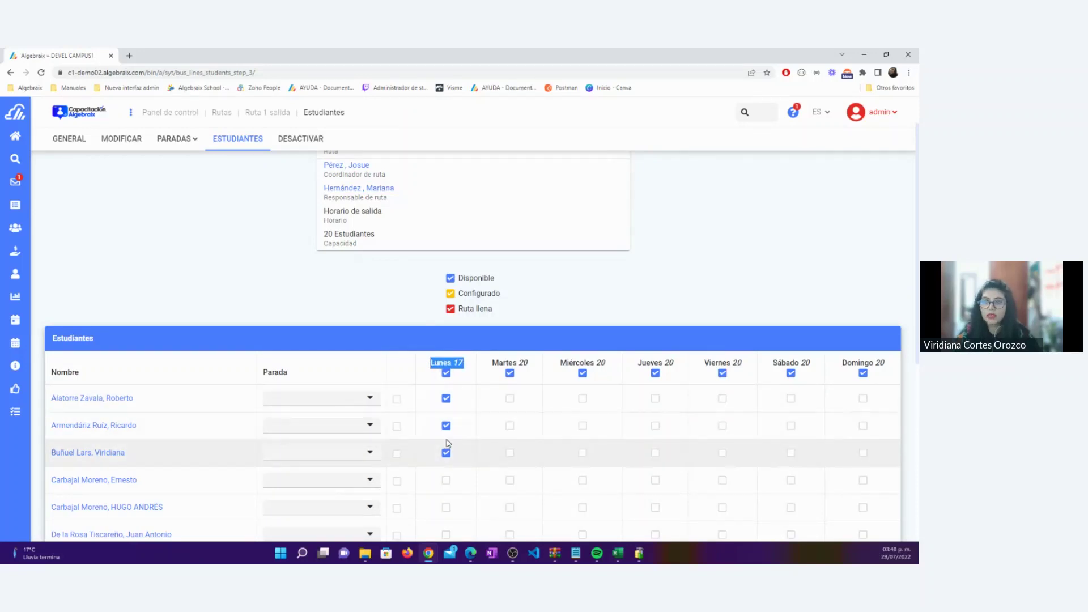
{"action": "left_click", "coordinate": [446, 480]}
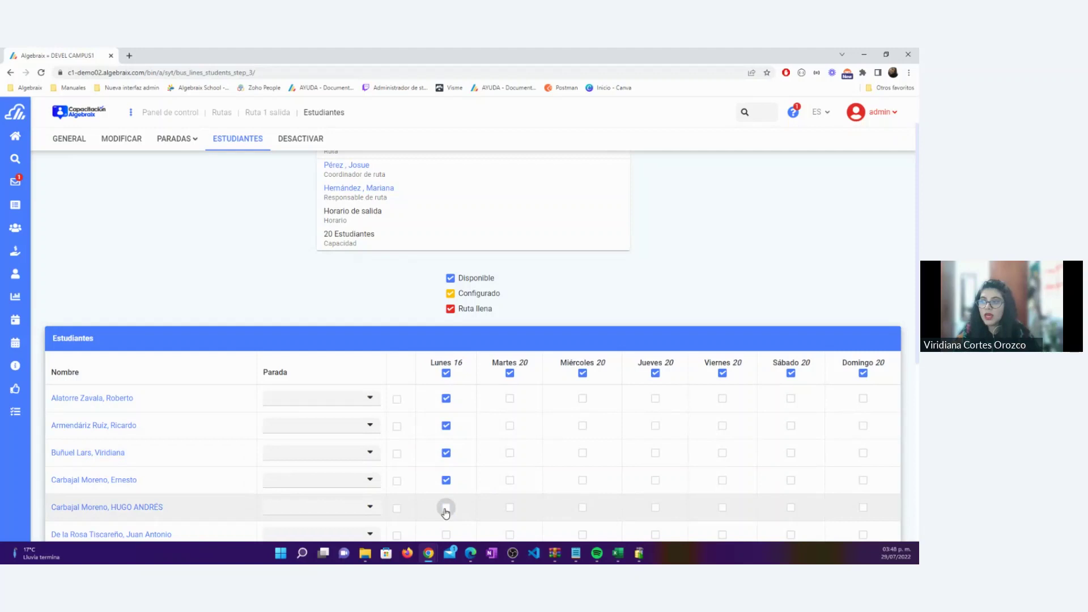
{"action": "left_click", "coordinate": [446, 508]}
Tick Lunes for the sixth through twelfth students
{"action": "scroll", "coordinate": [446, 510], "scroll_direction": "down", "scroll_amount": 2}
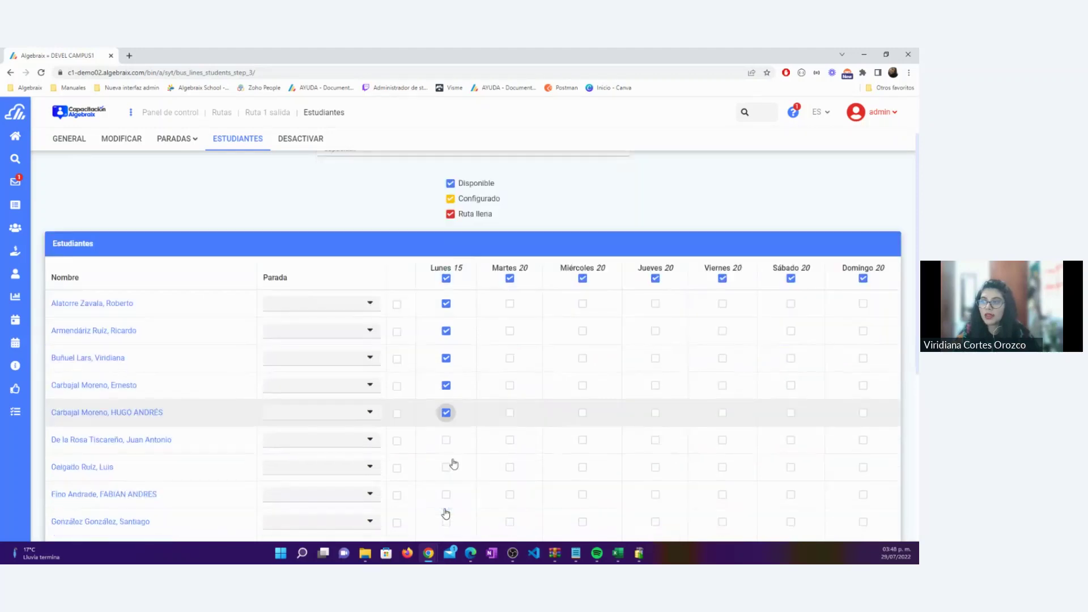
{"action": "left_click", "coordinate": [446, 438]}
{"action": "left_click", "coordinate": [446, 466]}
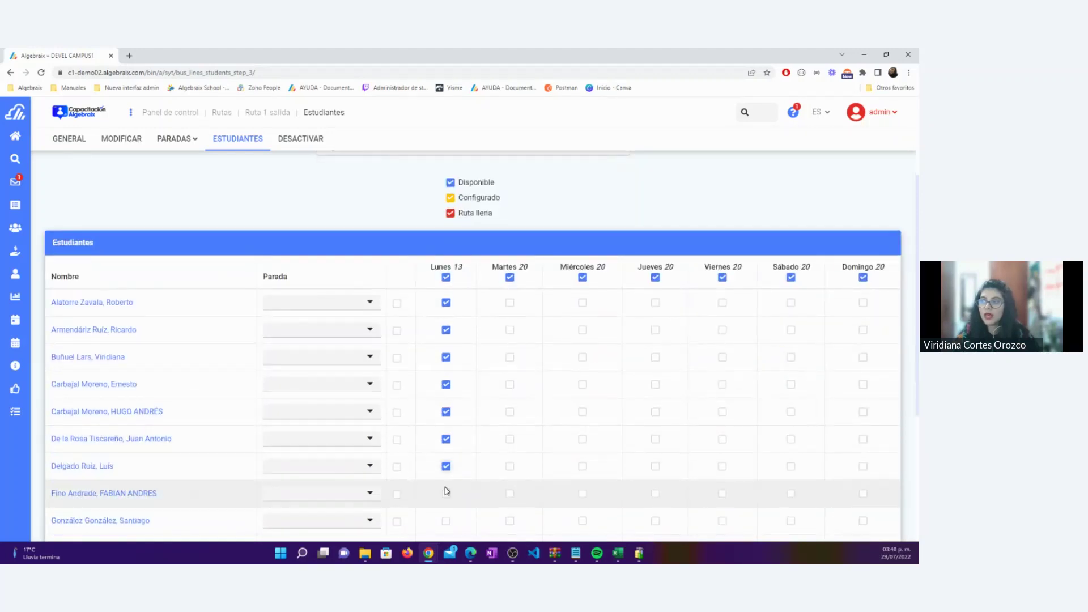
{"action": "left_click", "coordinate": [446, 493]}
{"action": "scroll", "coordinate": [448, 477], "scroll_direction": "down", "scroll_amount": 1}
{"action": "left_click", "coordinate": [447, 474]}
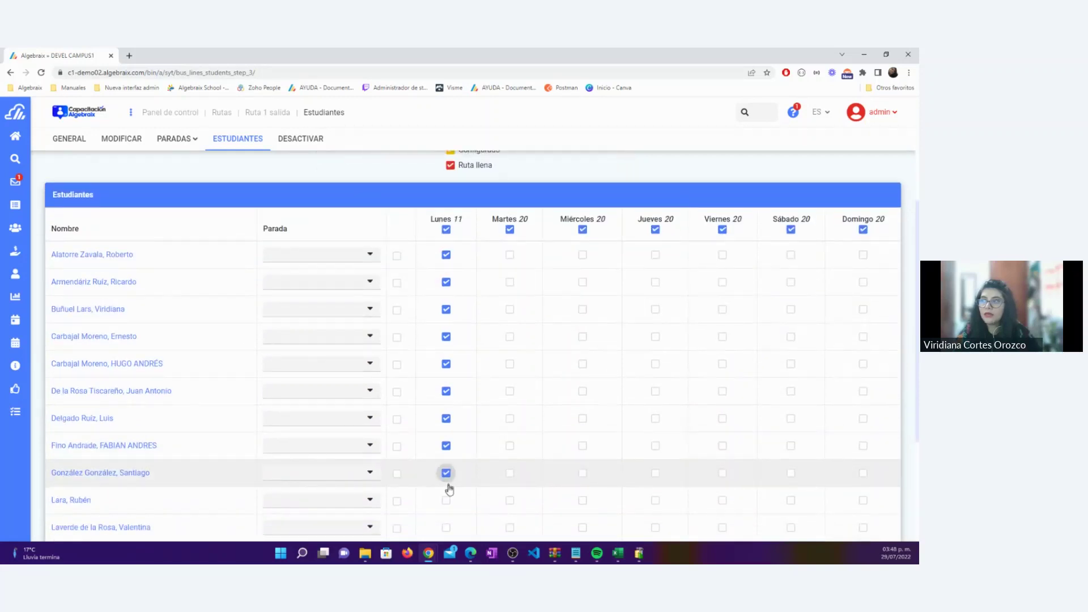
{"action": "left_click", "coordinate": [446, 501]}
{"action": "scroll", "coordinate": [447, 499], "scroll_direction": "down", "scroll_amount": 1}
{"action": "left_click", "coordinate": [446, 481]}
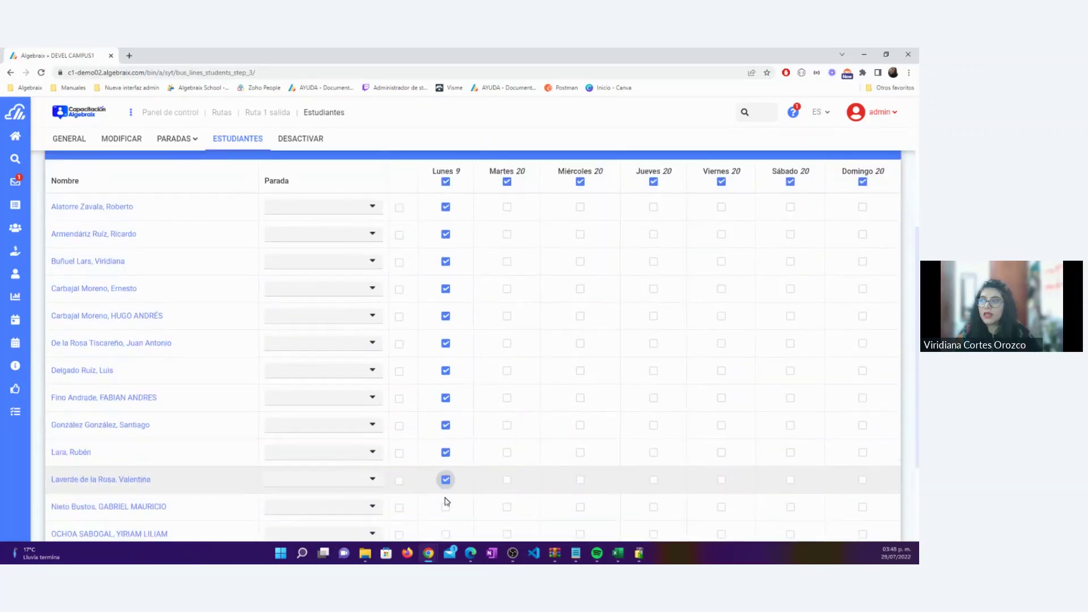
{"action": "left_click", "coordinate": [445, 506]}
Tick Lunes for the remaining students down to the last, leaving 4 of 20 Monday seats
{"action": "scroll", "coordinate": [446, 507], "scroll_direction": "down", "scroll_amount": 1}
{"action": "left_click", "coordinate": [445, 485]}
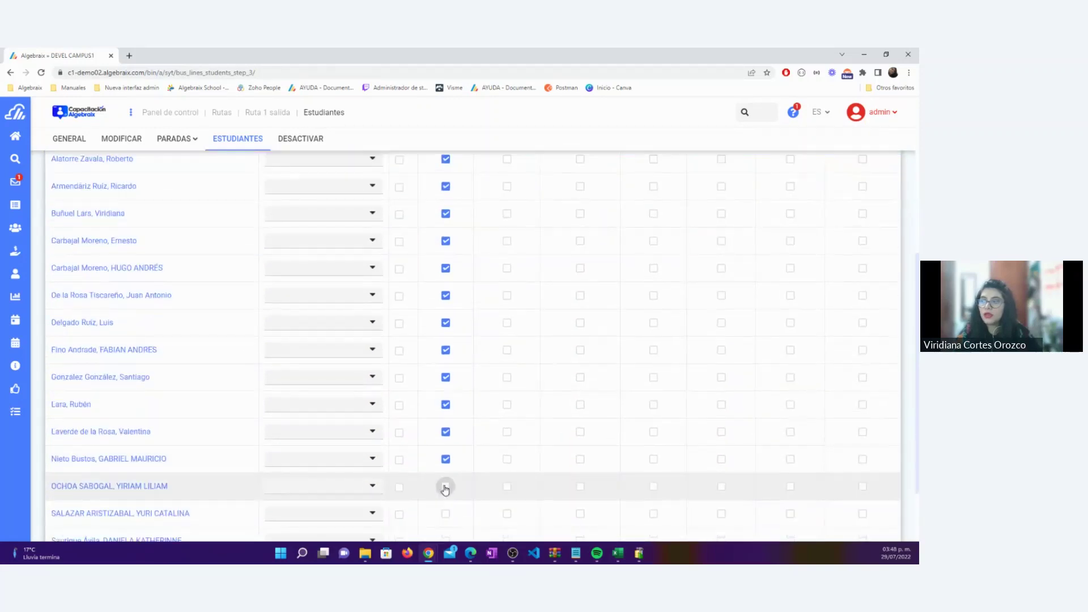
{"action": "left_click", "coordinate": [446, 512]}
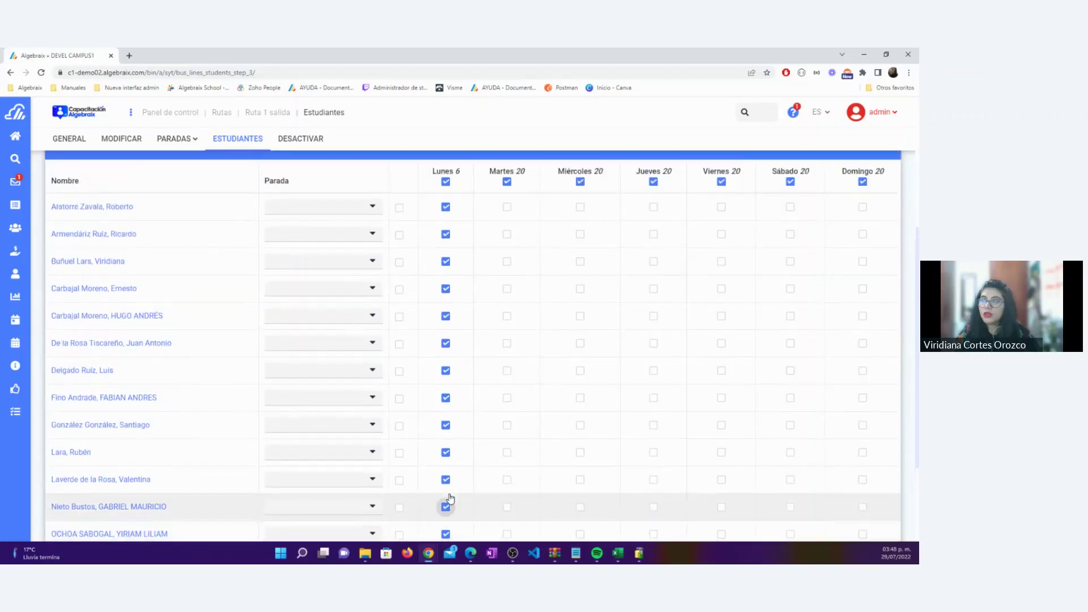
{"action": "scroll", "coordinate": [447, 499], "scroll_direction": "down", "scroll_amount": 5}
{"action": "left_click", "coordinate": [445, 456]}
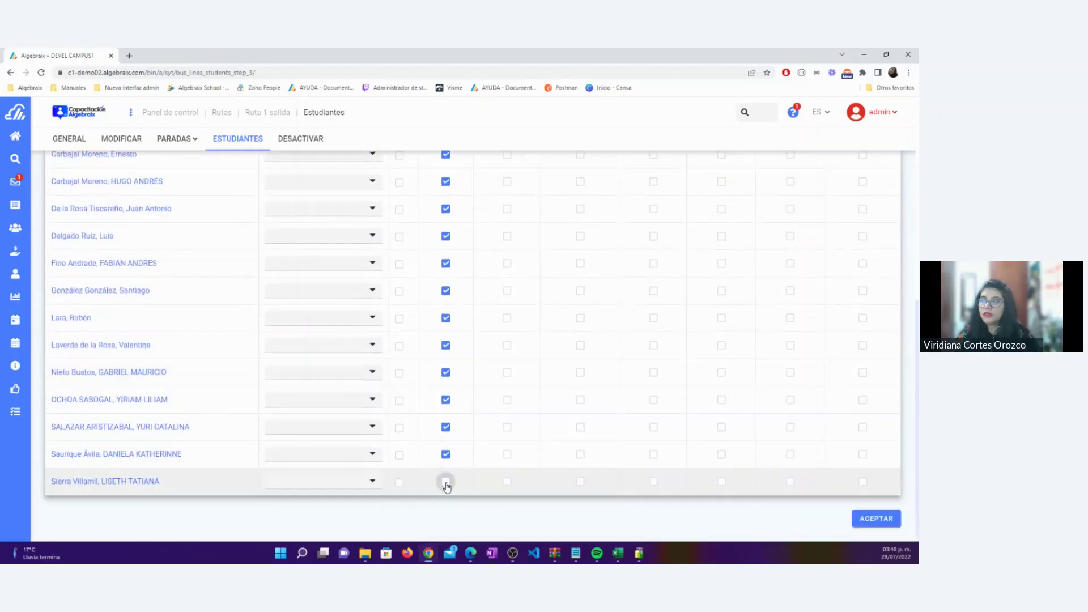
{"action": "left_click", "coordinate": [446, 481]}
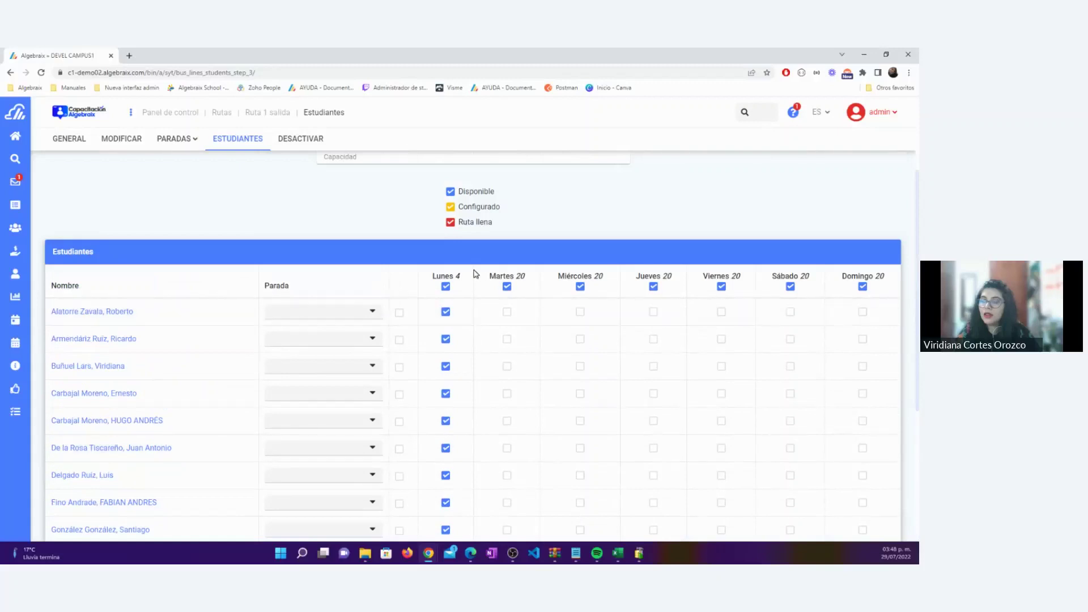
{"action": "triple_click", "coordinate": [463, 281]}
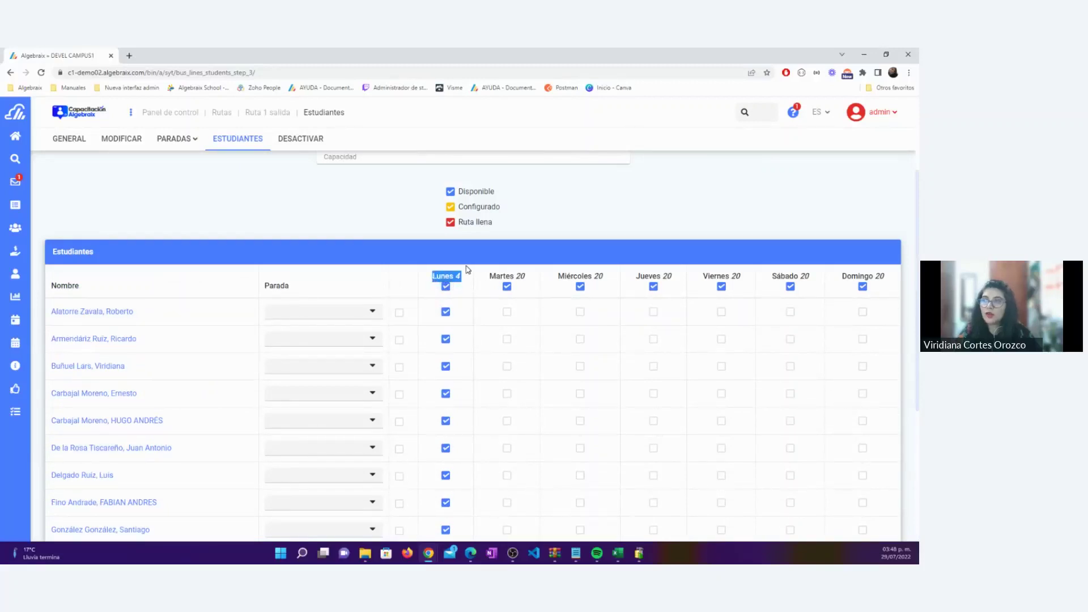
{"action": "scroll", "coordinate": [467, 286], "scroll_direction": "down", "scroll_amount": 4}
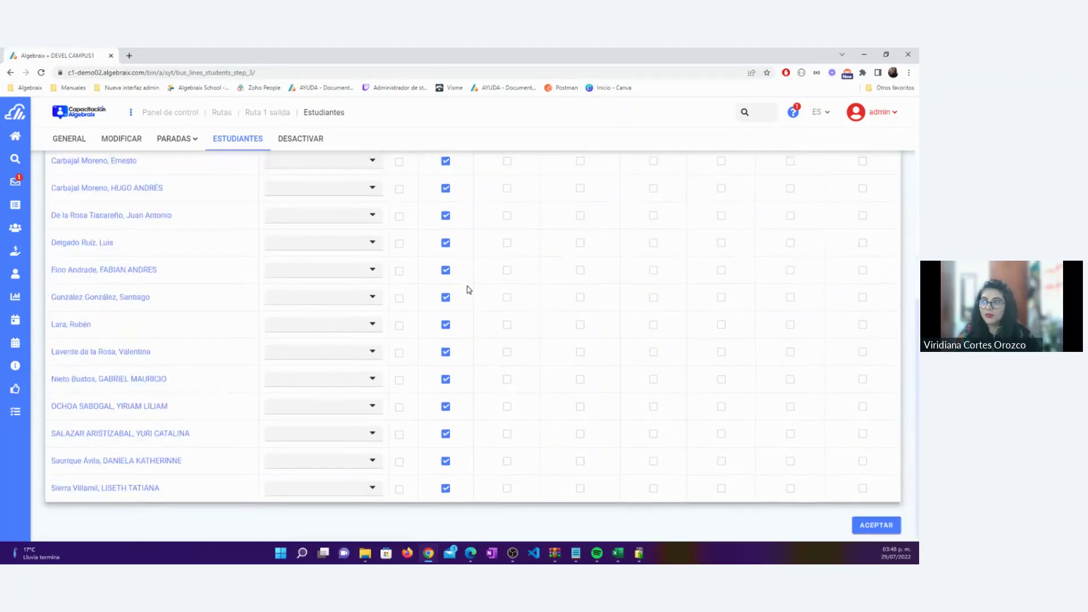
{"action": "scroll", "coordinate": [469, 288], "scroll_direction": "up", "scroll_amount": 5}
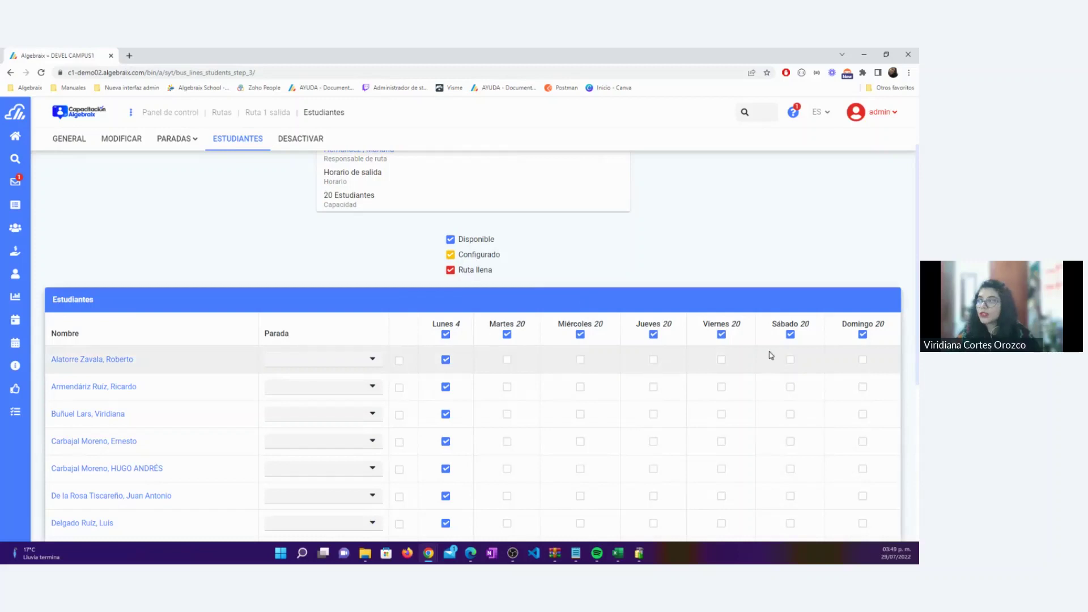
Tick Martes for the third through eighth students
{"action": "left_click_drag", "start_coordinate": [530, 324], "coordinate": [485, 324]}
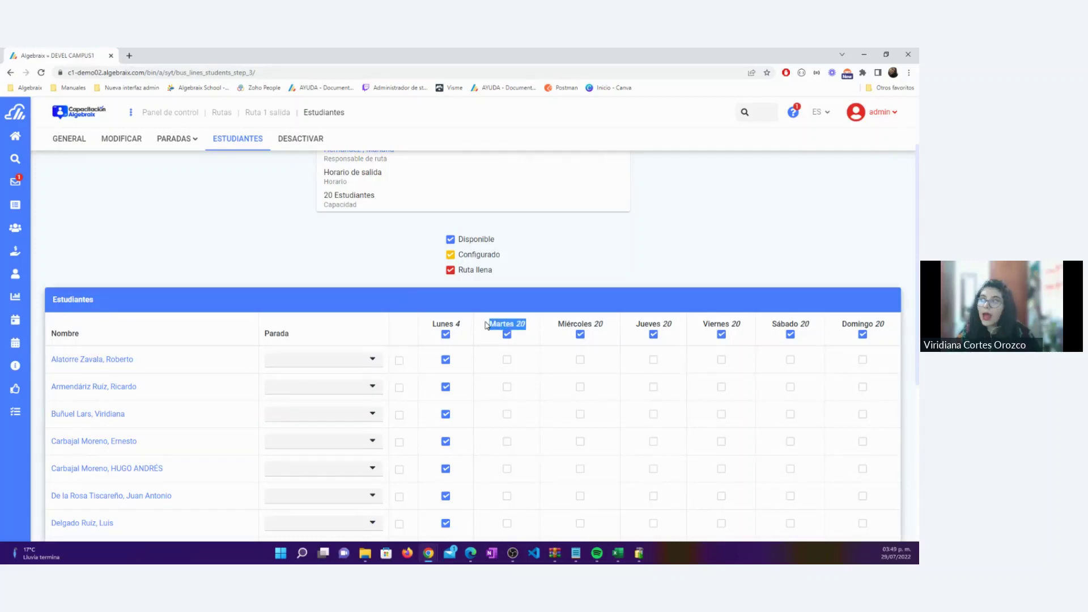
{"action": "left_click", "coordinate": [507, 414]}
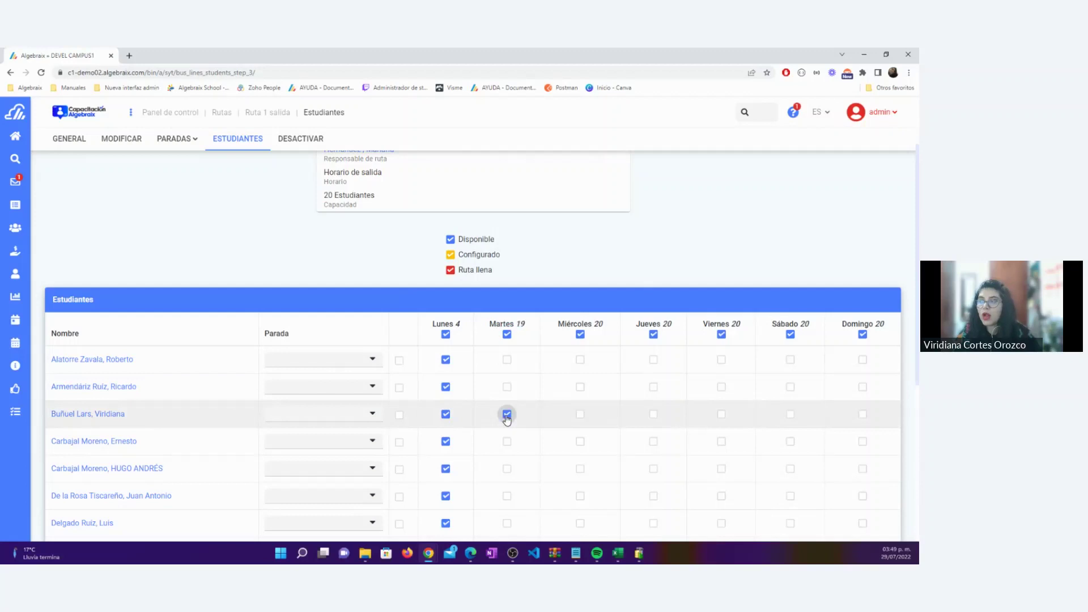
{"action": "left_click", "coordinate": [506, 442]}
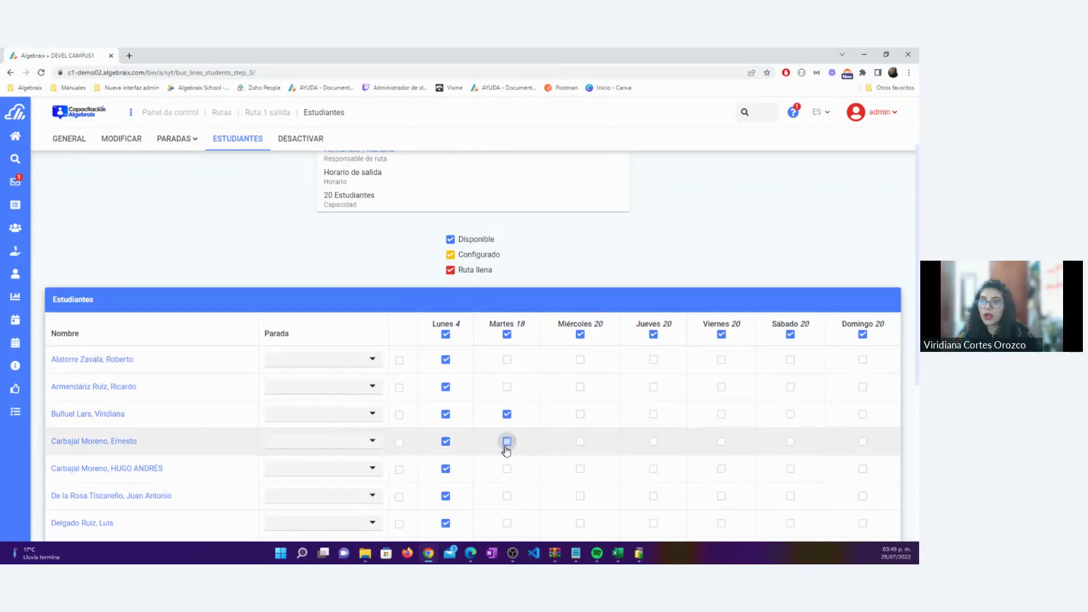
{"action": "left_click", "coordinate": [507, 469]}
{"action": "left_click", "coordinate": [507, 496]}
{"action": "scroll", "coordinate": [510, 497], "scroll_direction": "down", "scroll_amount": 1}
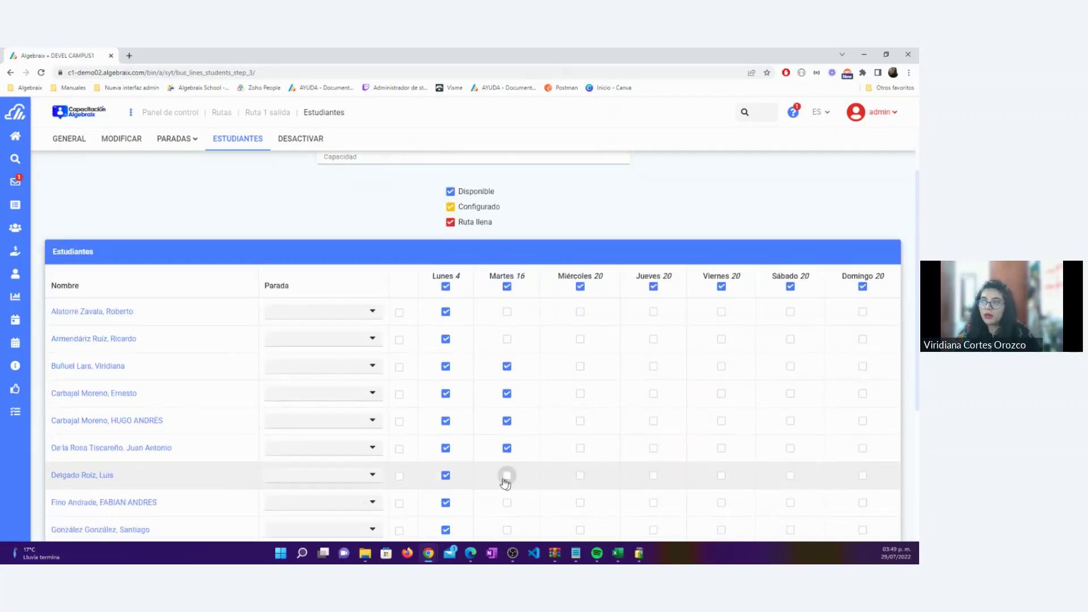
{"action": "left_click", "coordinate": [506, 476]}
{"action": "left_click", "coordinate": [507, 505]}
Tick Martes for the ninth, second-to-last and last students, leaving 10 Tuesday seats
{"action": "scroll", "coordinate": [507, 431], "scroll_direction": "down", "scroll_amount": 2}
{"action": "left_click", "coordinate": [507, 433]}
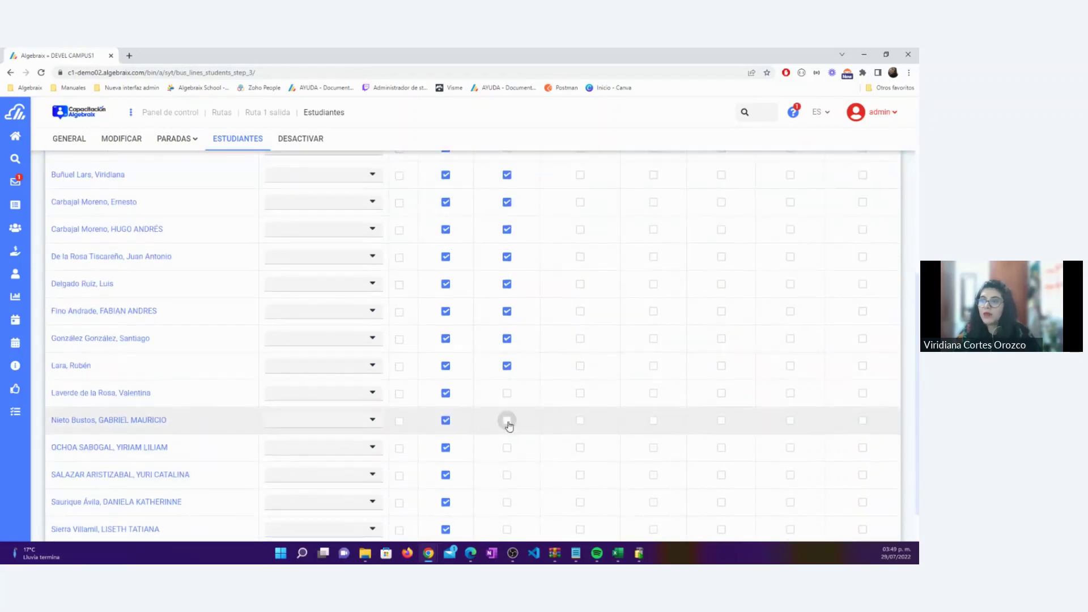
{"action": "left_click", "coordinate": [506, 503]}
{"action": "scroll", "coordinate": [506, 493], "scroll_direction": "down", "scroll_amount": 1}
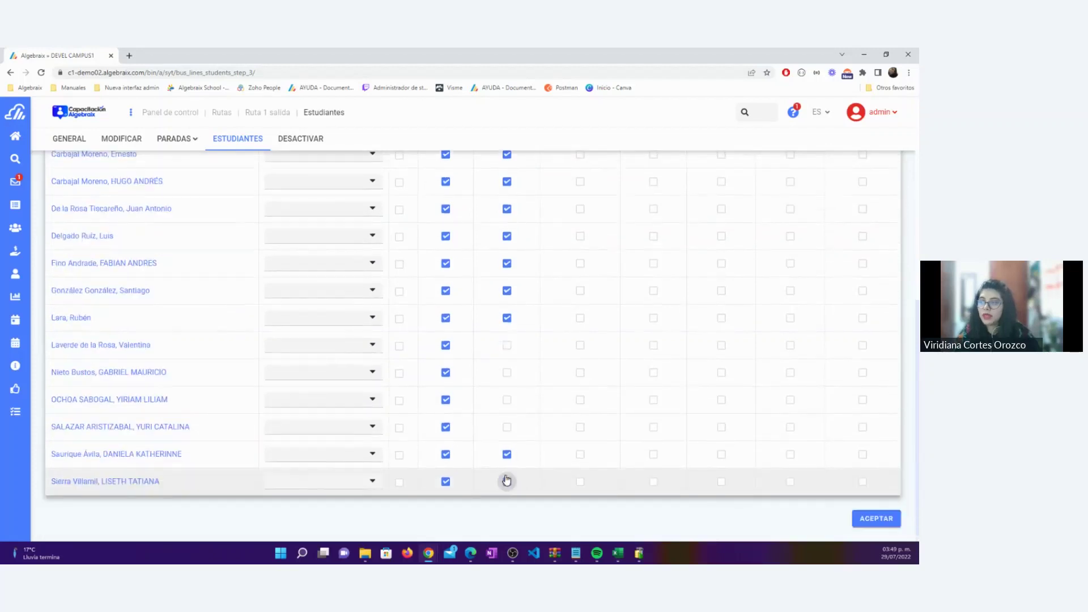
{"action": "left_click", "coordinate": [506, 481]}
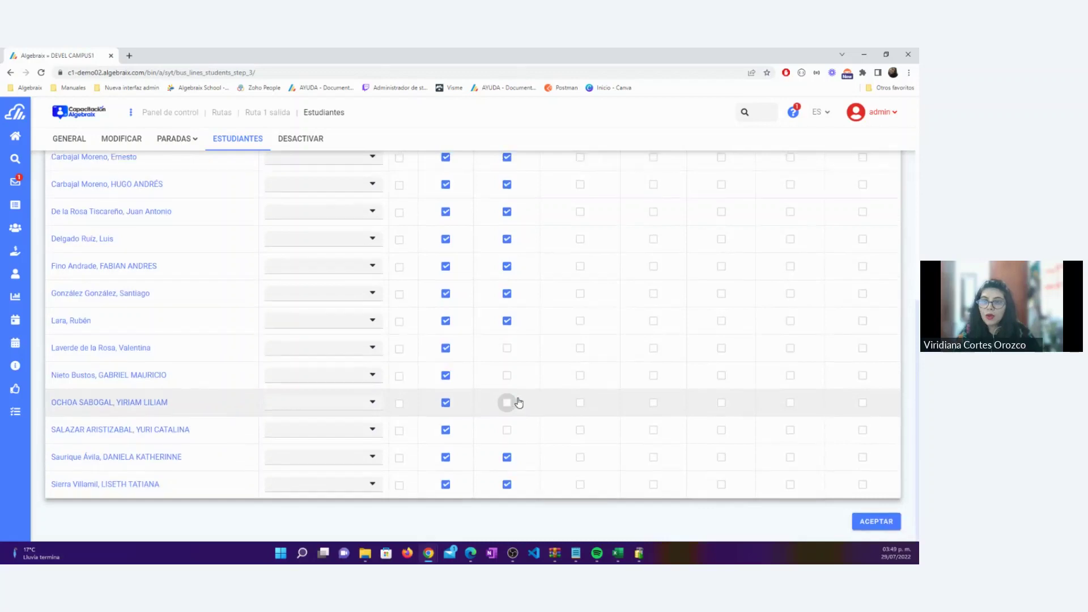
{"action": "scroll", "coordinate": [519, 402], "scroll_direction": "up", "scroll_amount": 4}
{"action": "left_click", "coordinate": [519, 372]}
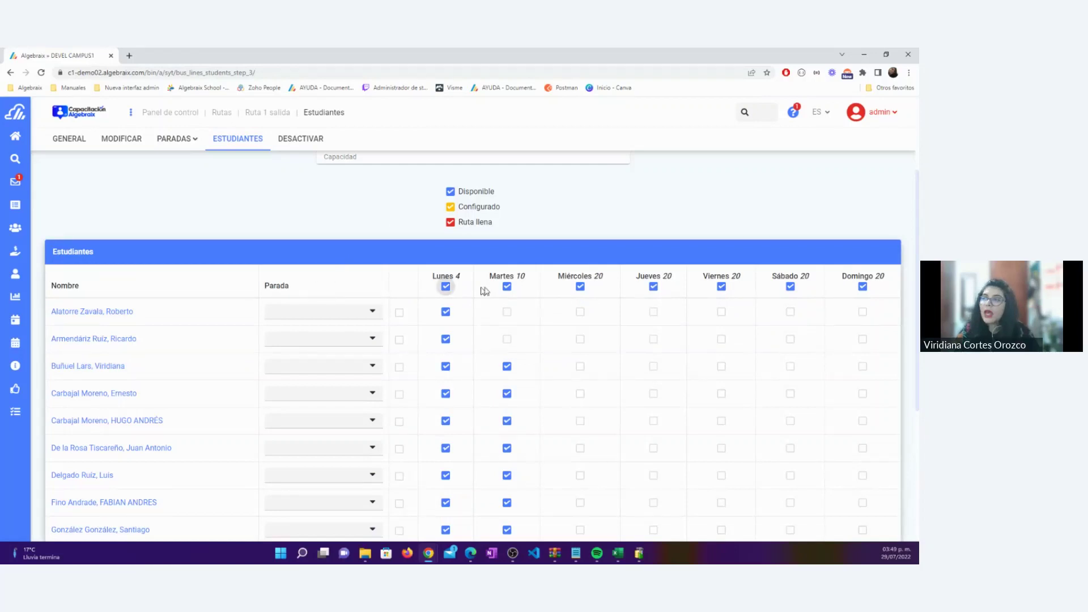
Set the first three students' stops to Mixcoac, Mixcoac and Chichen Itzá
{"action": "left_click_drag", "start_coordinate": [502, 226], "coordinate": [457, 194]}
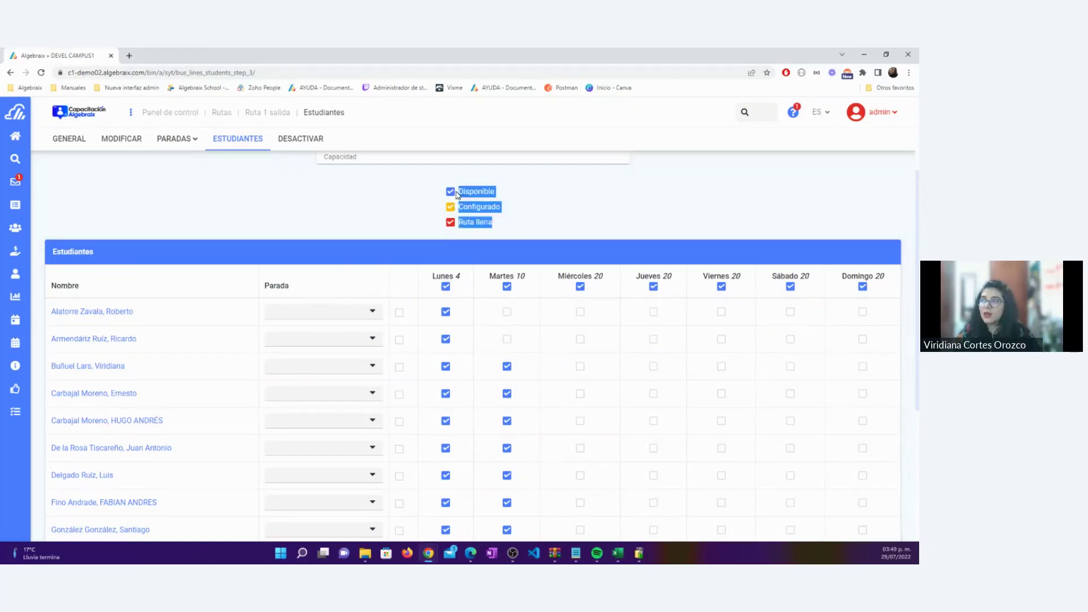
{"action": "left_click", "coordinate": [382, 206]}
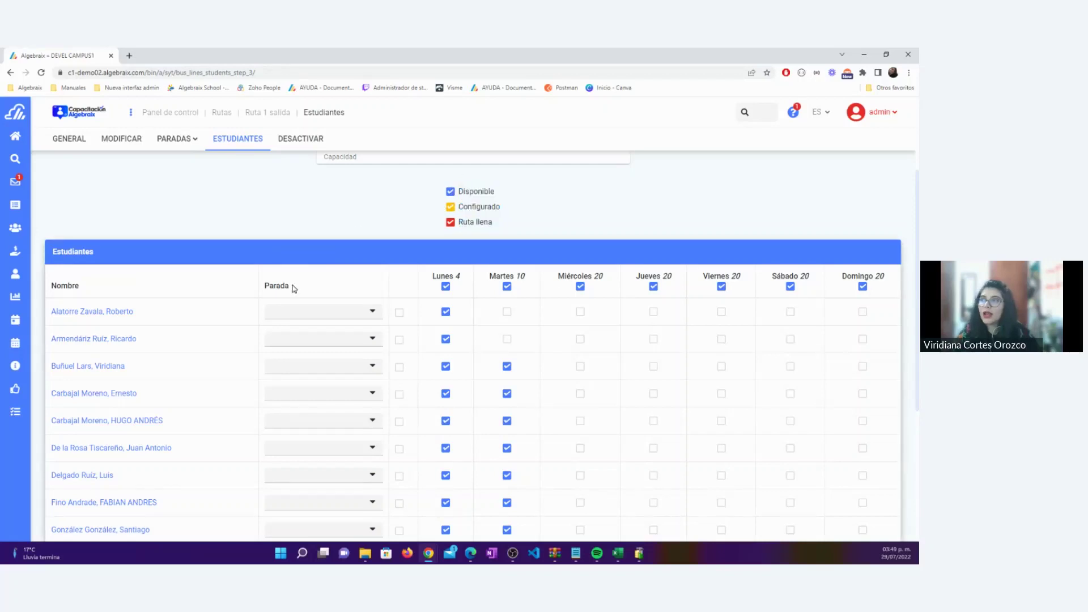
{"action": "left_click_drag", "start_coordinate": [293, 289], "coordinate": [281, 285]}
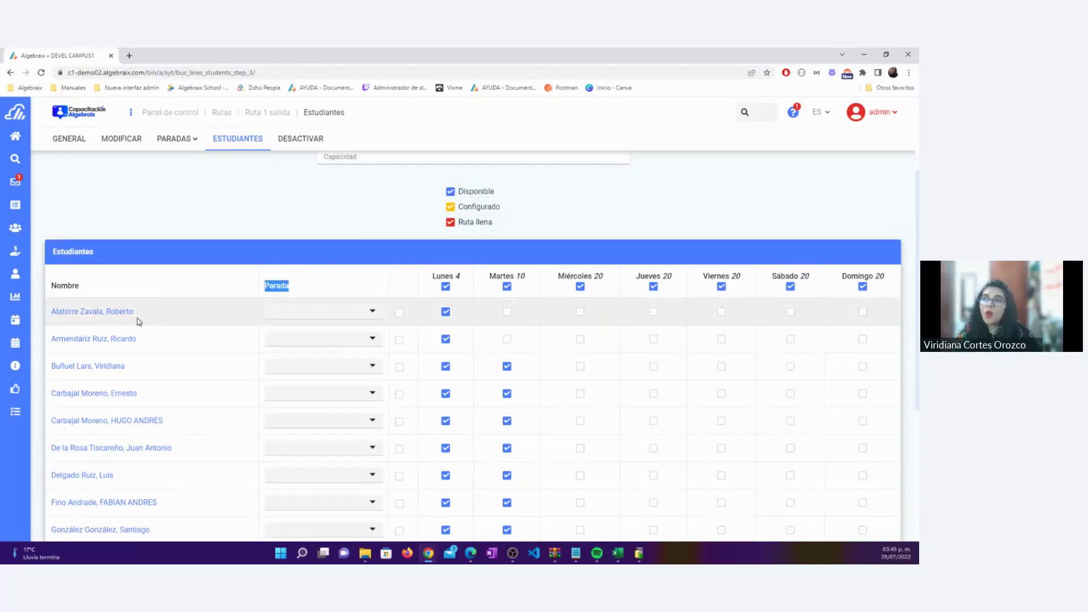
{"action": "left_click_drag", "start_coordinate": [136, 318], "coordinate": [51, 316]}
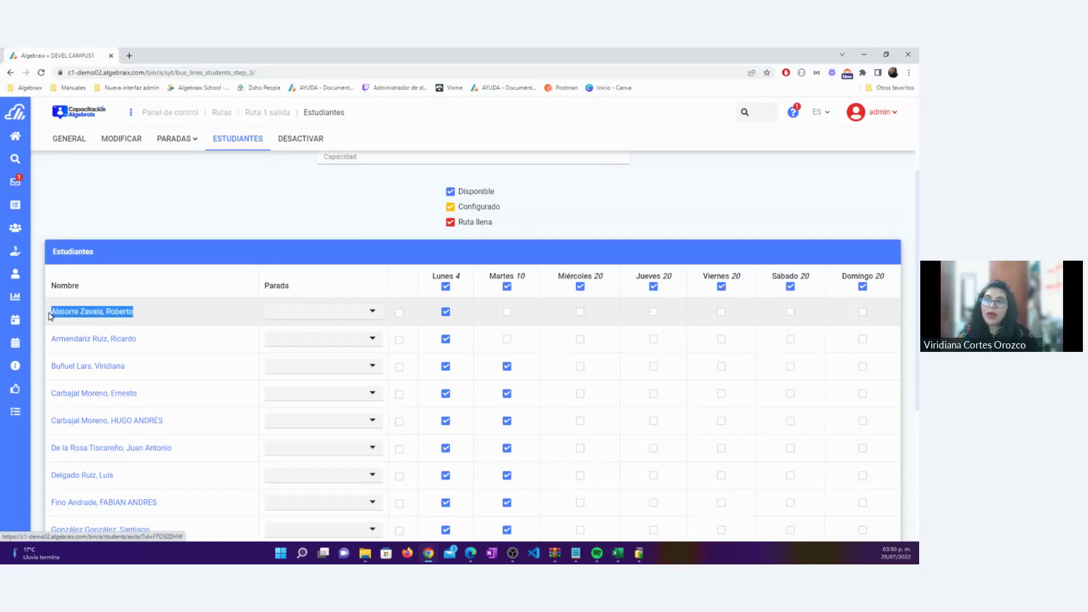
{"action": "left_click", "coordinate": [195, 211]}
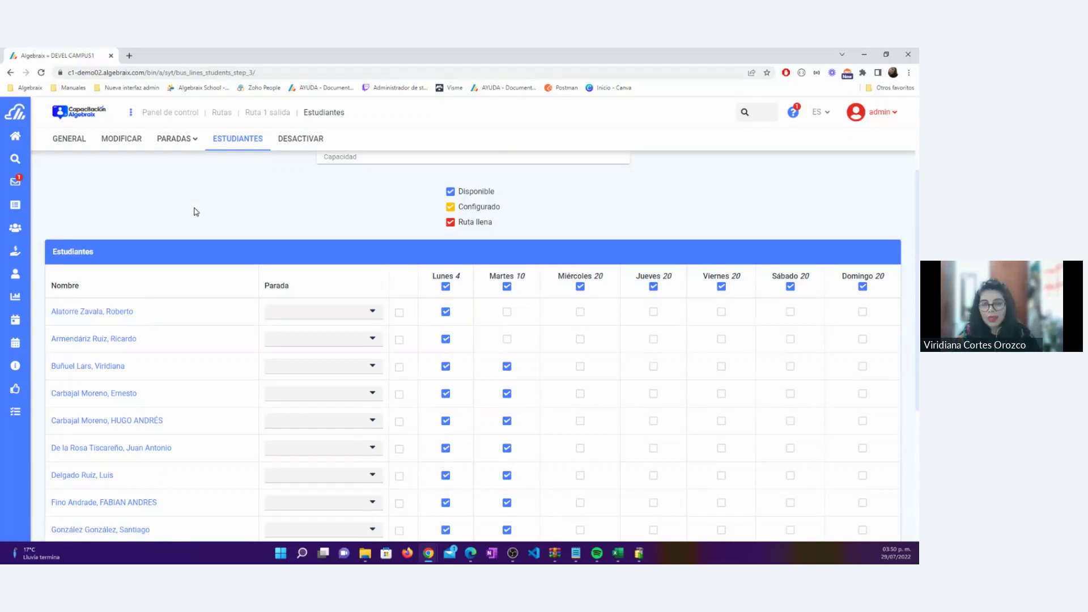
{"action": "left_click", "coordinate": [369, 316]}
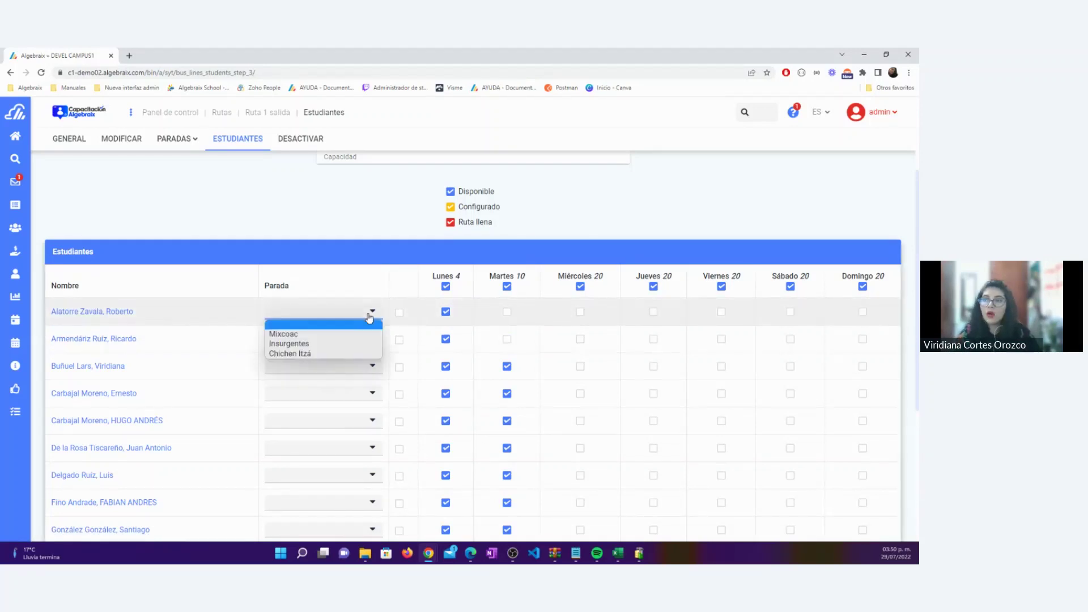
{"action": "left_click", "coordinate": [280, 334]}
{"action": "left_click", "coordinate": [322, 343]}
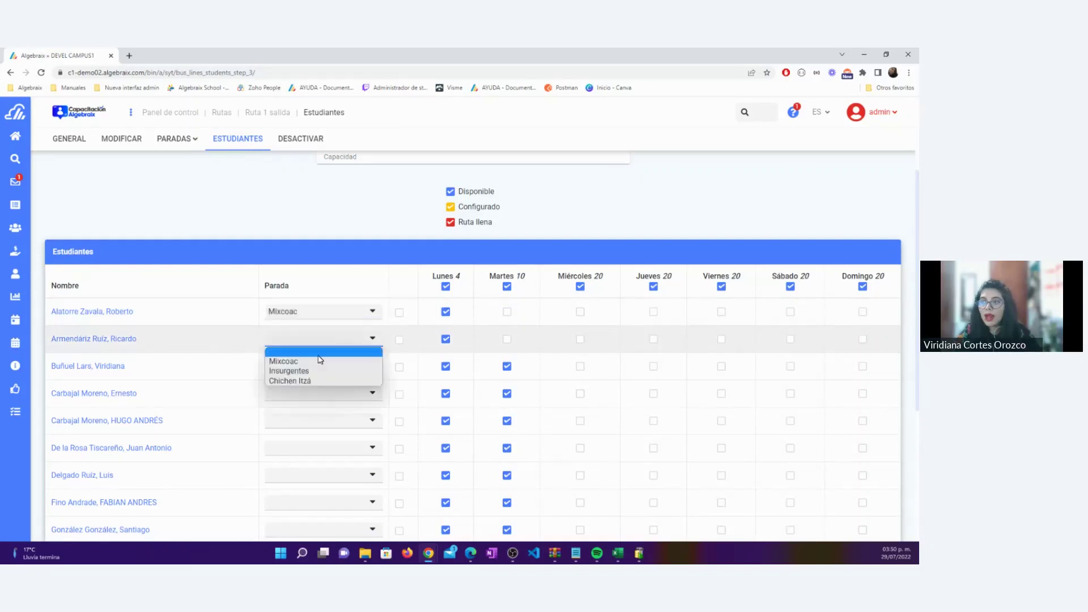
{"action": "left_click", "coordinate": [309, 358]}
{"action": "left_click", "coordinate": [287, 375]}
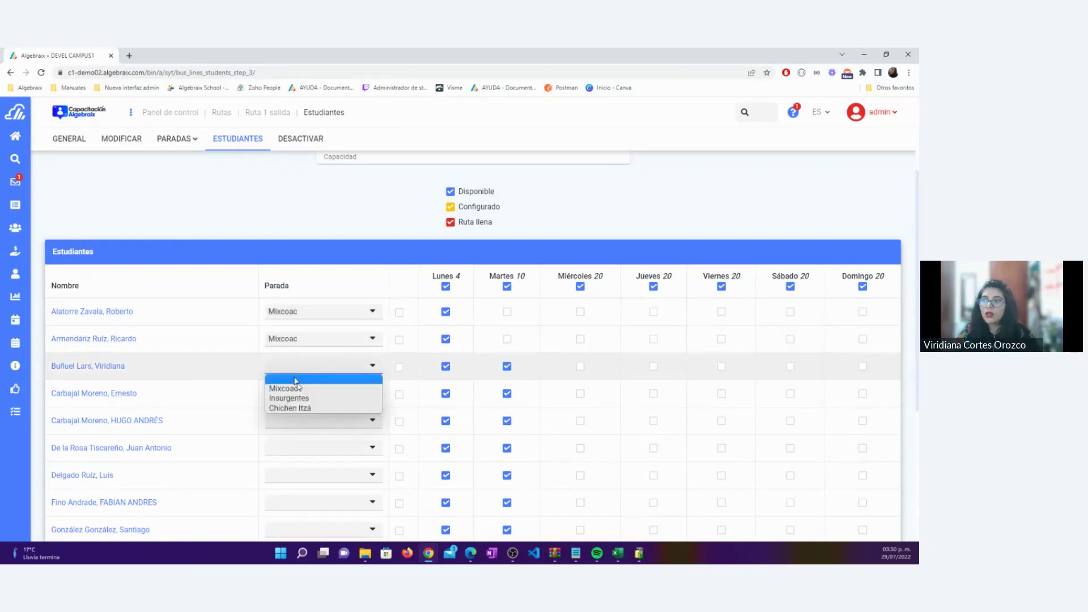
{"action": "left_click", "coordinate": [308, 401]}
Assign Chichen Itzá to the fourth and fifth students and Insurgentes to the sixth
{"action": "left_click", "coordinate": [306, 394]}
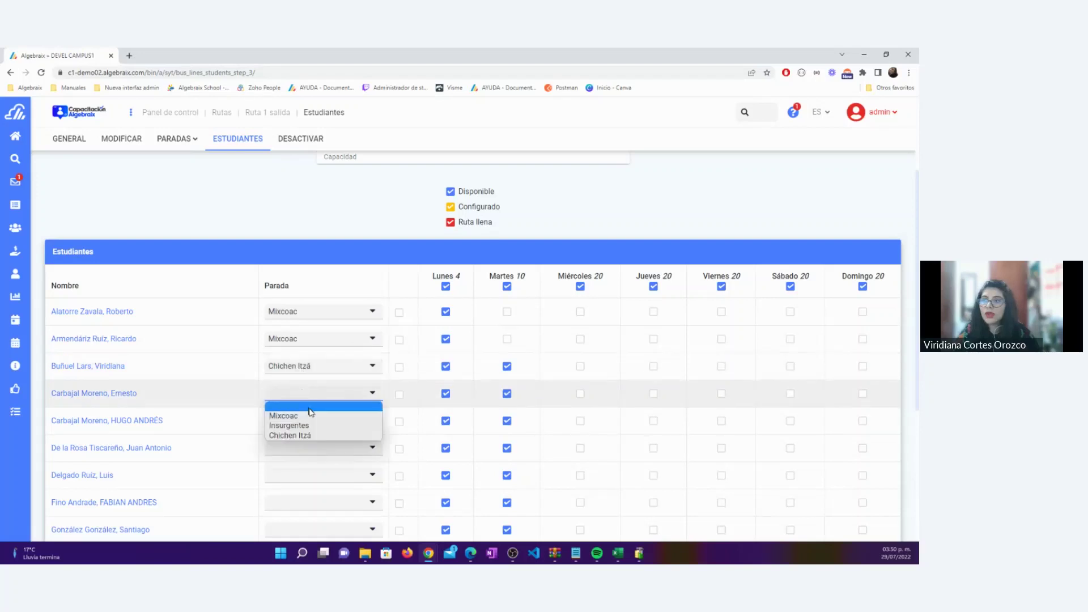
{"action": "left_click", "coordinate": [309, 436]}
{"action": "left_click", "coordinate": [303, 424]}
{"action": "key", "text": "Down"}
{"action": "key", "text": "Down"}
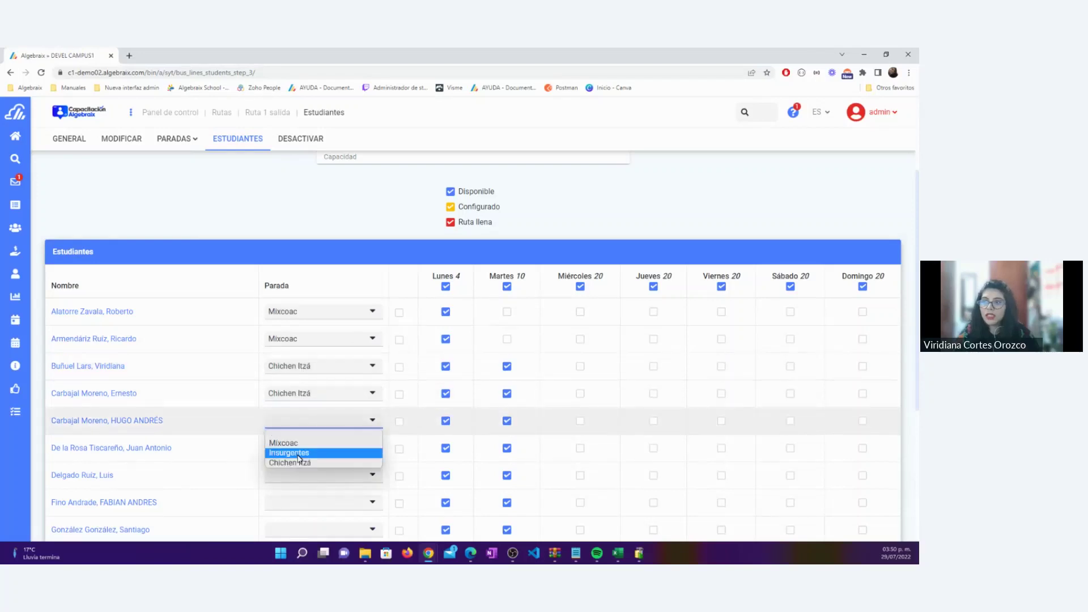
{"action": "key", "text": "Return"}
{"action": "scroll", "coordinate": [298, 440], "scroll_direction": "down", "scroll_amount": 1}
{"action": "left_click", "coordinate": [292, 401]}
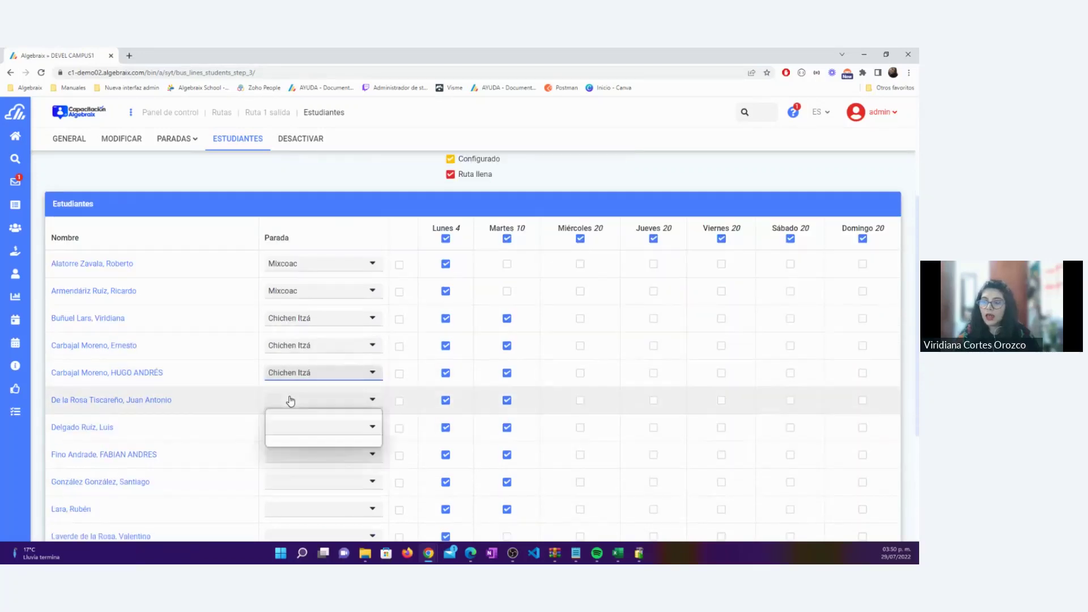
{"action": "left_click", "coordinate": [297, 435]}
Set students seven to ten to Mixcoac, Insurgentes, Chichen Itzá and Insurgentes
{"action": "scroll", "coordinate": [296, 434], "scroll_direction": "down", "scroll_amount": 2}
{"action": "left_click", "coordinate": [301, 333]}
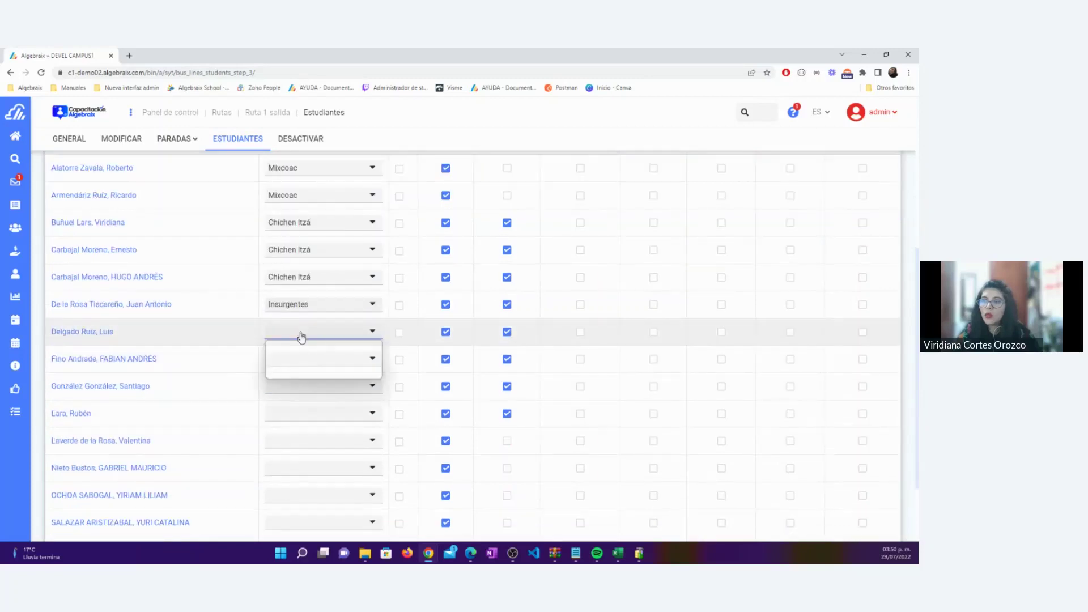
{"action": "left_click", "coordinate": [301, 353]}
{"action": "left_click", "coordinate": [303, 369]}
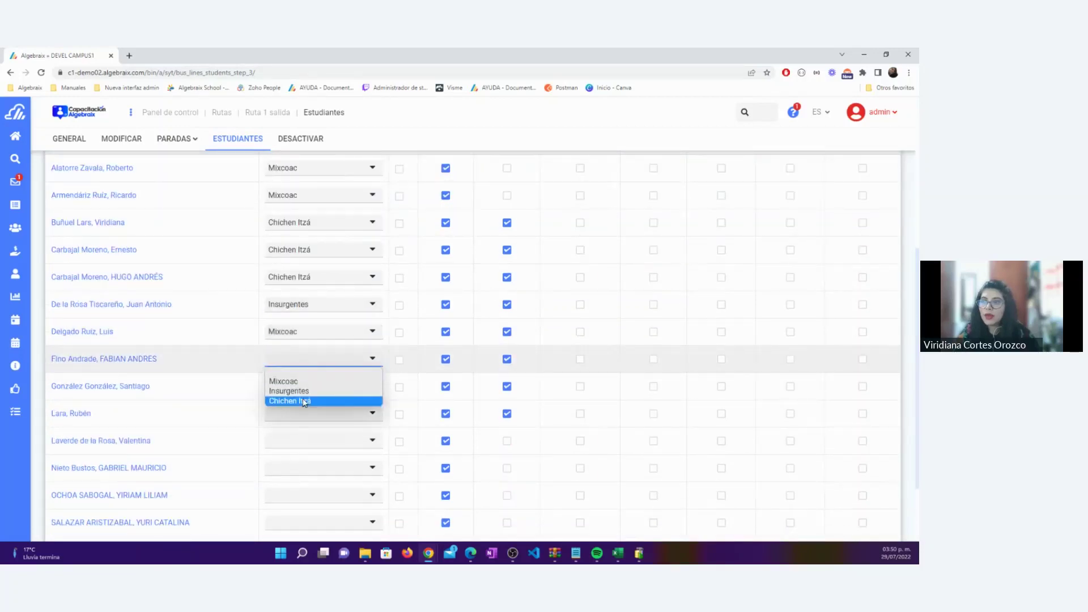
{"action": "left_click", "coordinate": [304, 392]}
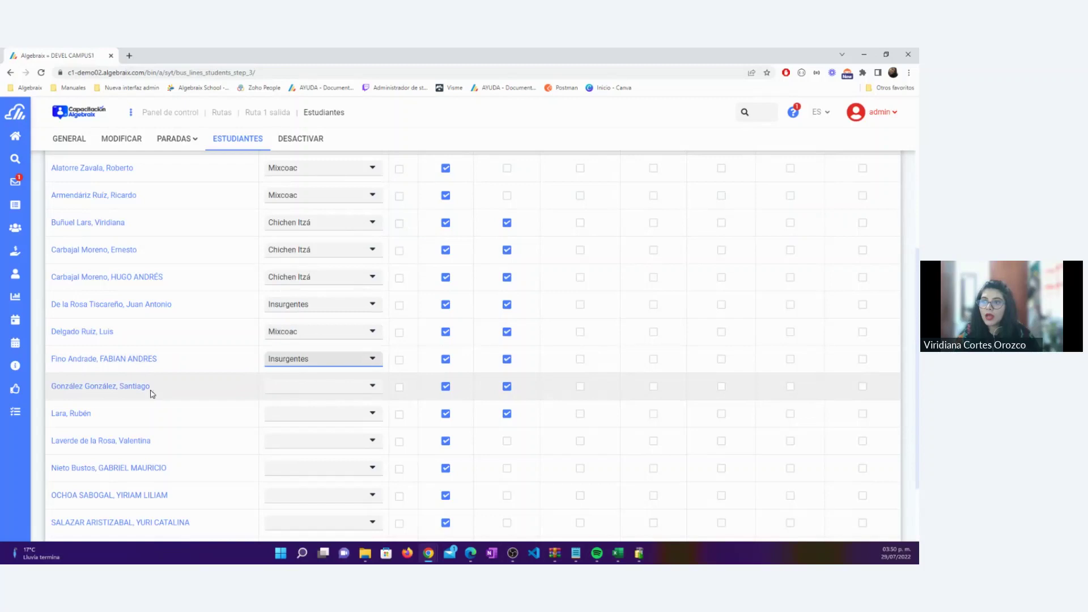
{"action": "left_click", "coordinate": [281, 391]}
{"action": "left_click", "coordinate": [301, 430]}
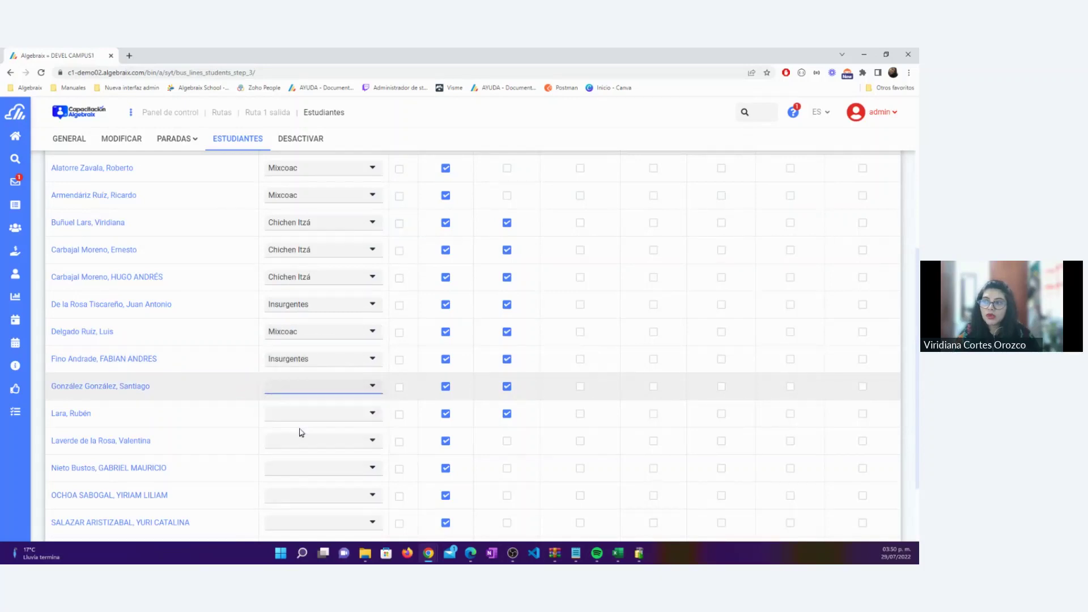
{"action": "left_click", "coordinate": [292, 416]}
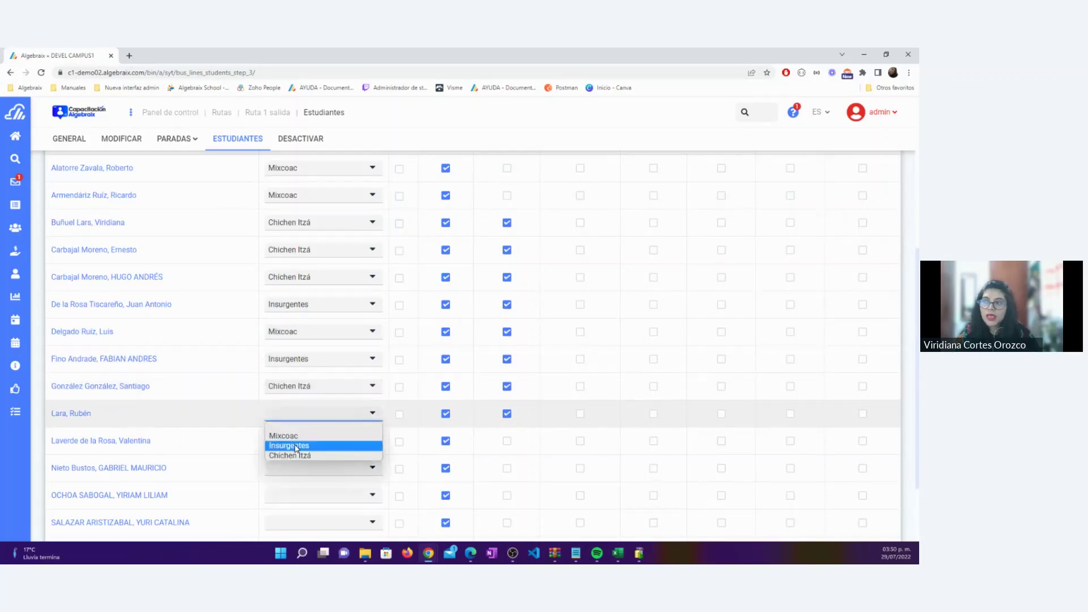
{"action": "left_click", "coordinate": [295, 446]}
Give the eleventh and twelfth students the stops Mixcoac and Chichen Itzá
{"action": "scroll", "coordinate": [294, 447], "scroll_direction": "down", "scroll_amount": 2}
{"action": "left_click", "coordinate": [289, 347]}
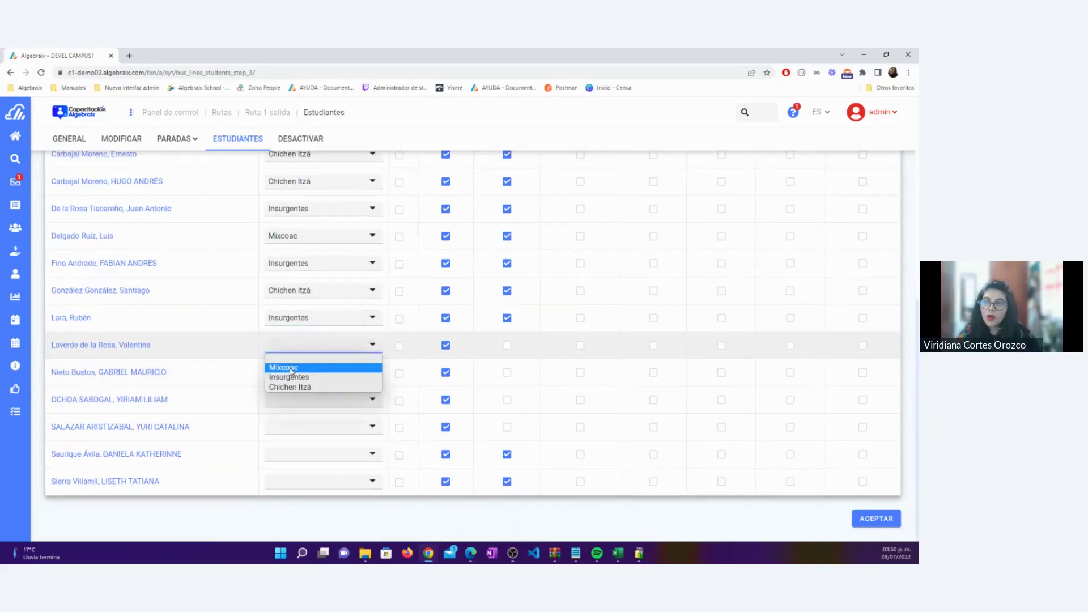
{"action": "left_click", "coordinate": [290, 368]}
{"action": "left_click", "coordinate": [291, 375]}
{"action": "left_click", "coordinate": [297, 412]}
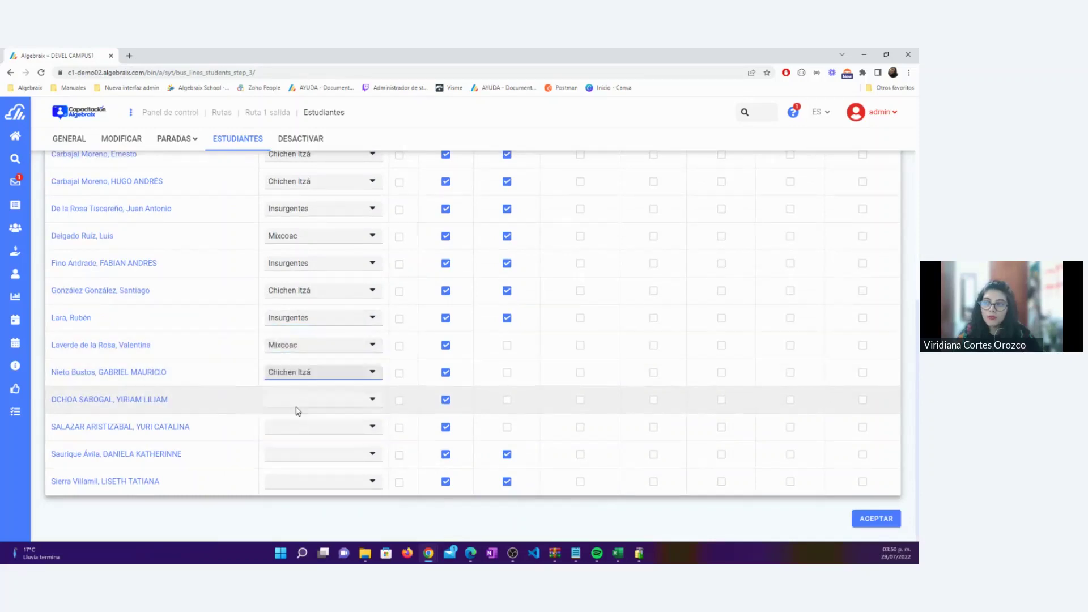
Set the final four students' stops to Mixcoac, Insurgentes, Mixcoac and Chichen Itzá
{"action": "left_click", "coordinate": [296, 403]}
{"action": "left_click", "coordinate": [297, 416]}
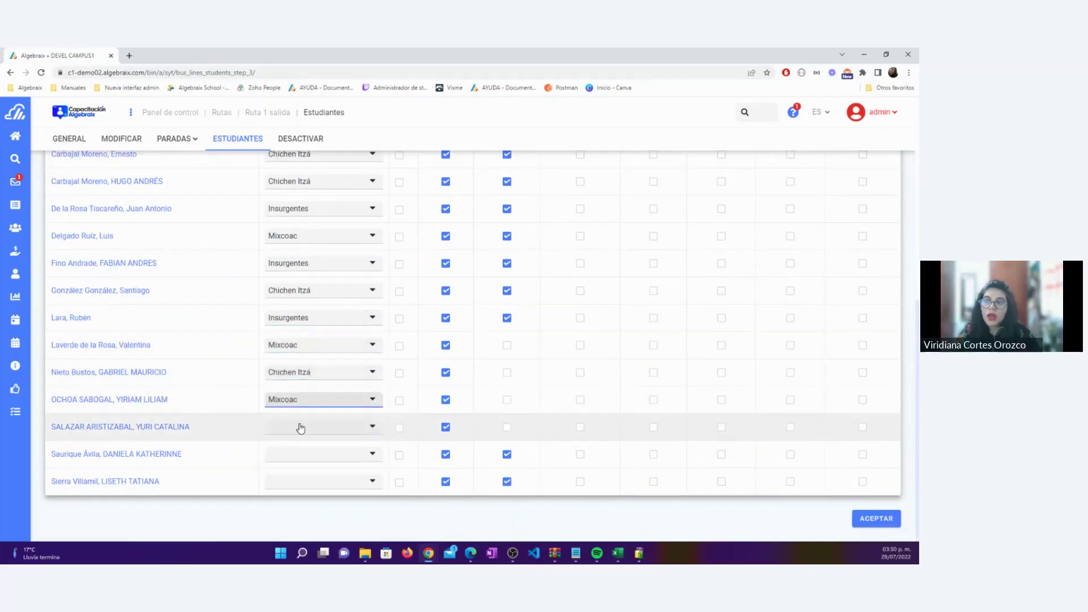
{"action": "left_click", "coordinate": [300, 428]}
{"action": "left_click", "coordinate": [305, 457]}
{"action": "left_click", "coordinate": [302, 456]}
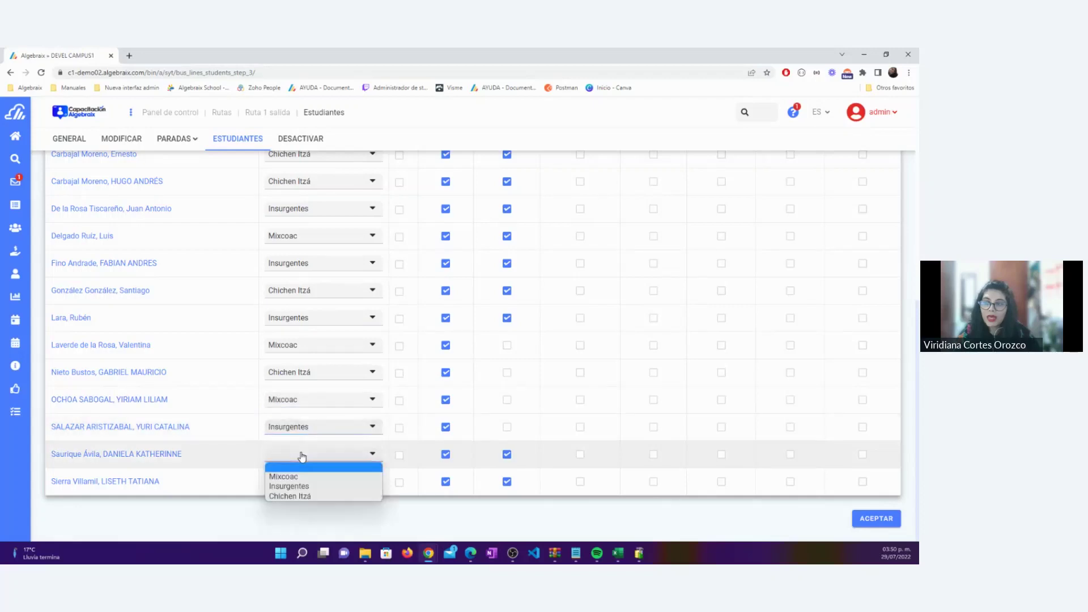
{"action": "left_click", "coordinate": [297, 476]}
{"action": "left_click", "coordinate": [291, 482]}
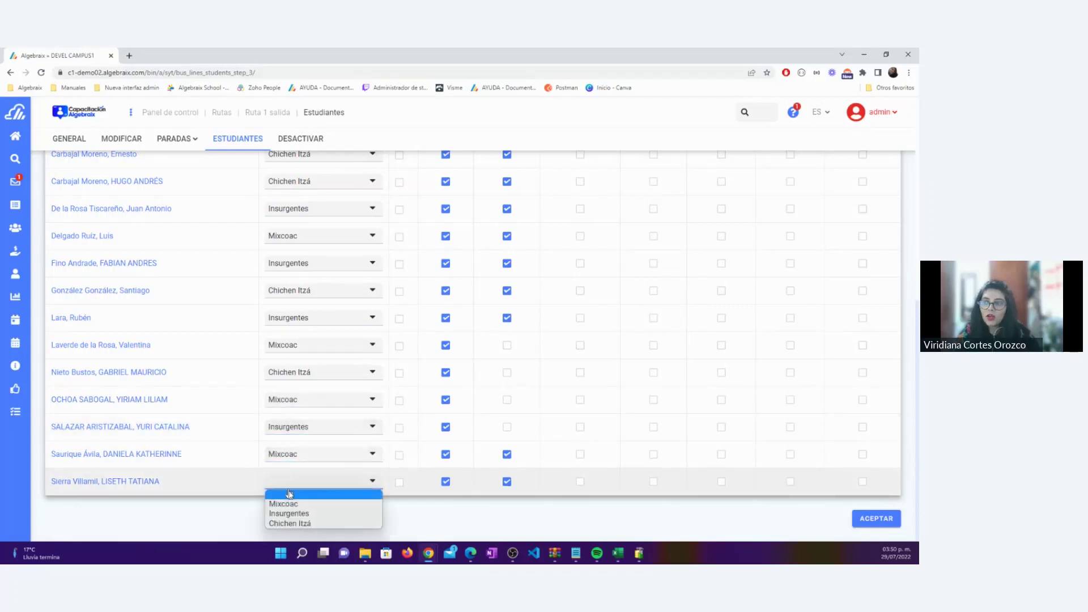
{"action": "left_click", "coordinate": [290, 523]}
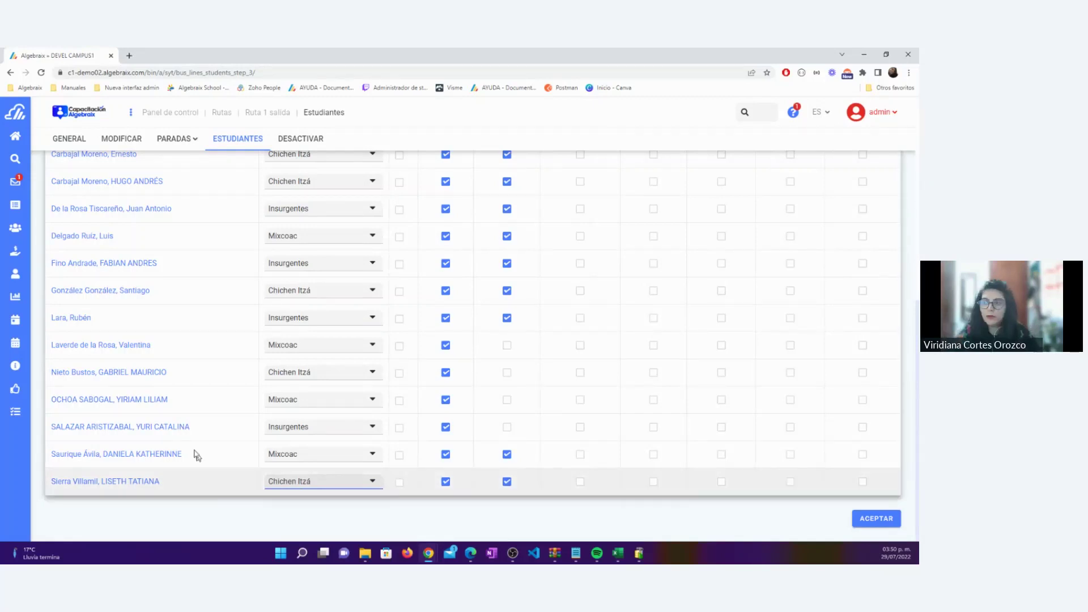
Mark every student as riding on Miércoles with the column header checkbox
{"action": "scroll", "coordinate": [148, 482], "scroll_direction": "up", "scroll_amount": 2}
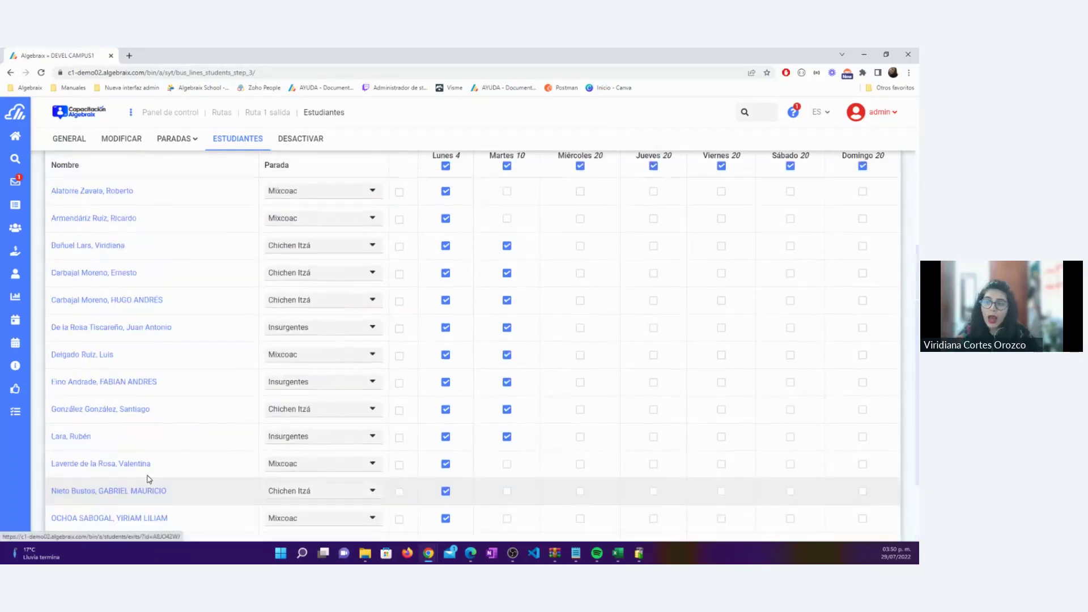
{"action": "scroll", "coordinate": [149, 478], "scroll_direction": "up", "scroll_amount": 4}
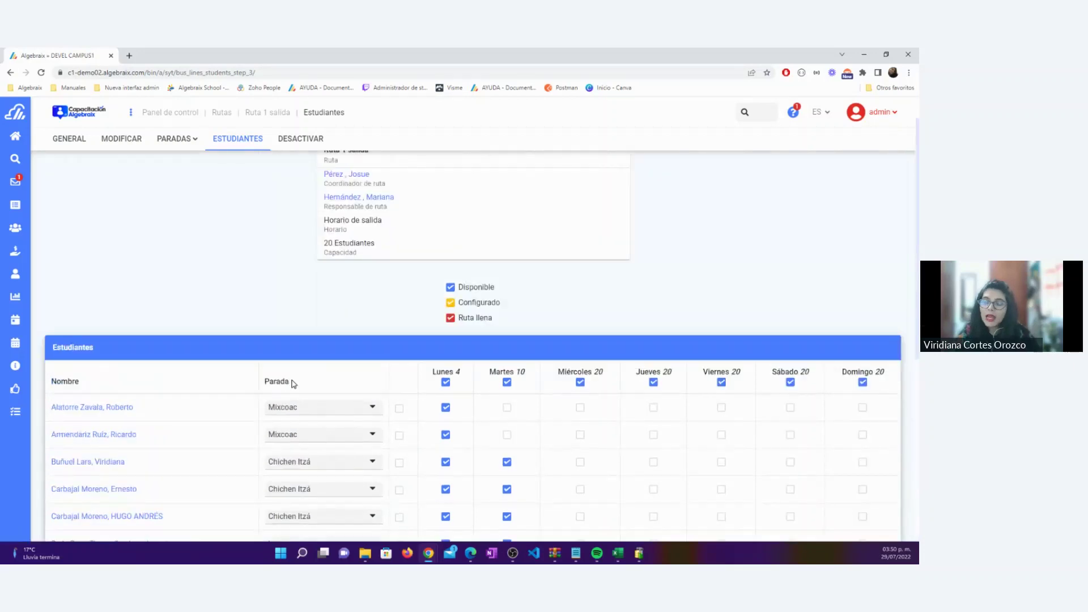
{"action": "left_click_drag", "start_coordinate": [293, 384], "coordinate": [262, 381]}
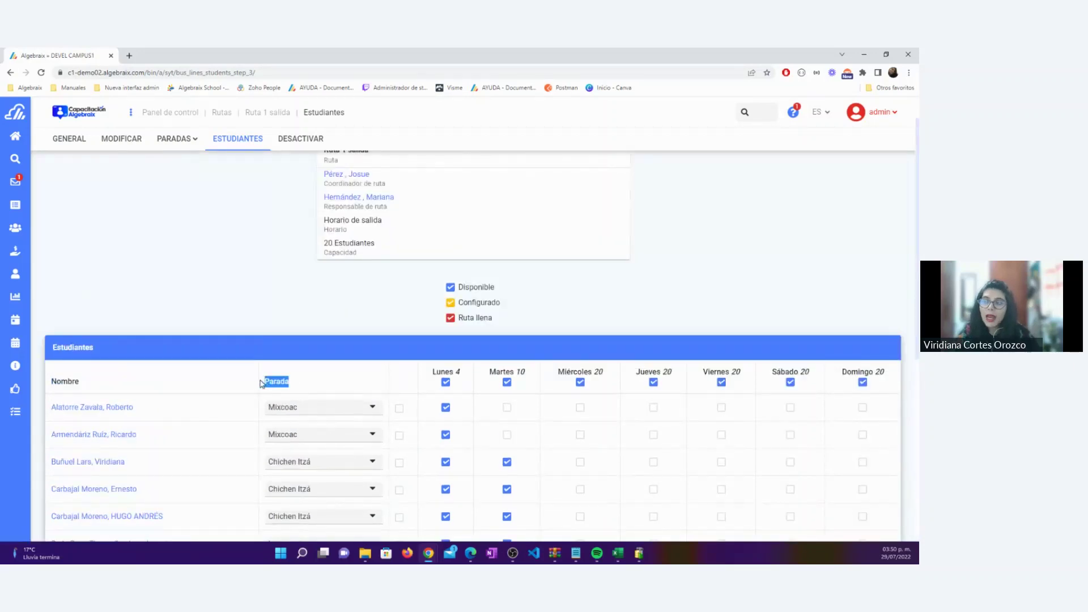
{"action": "left_click", "coordinate": [313, 326]}
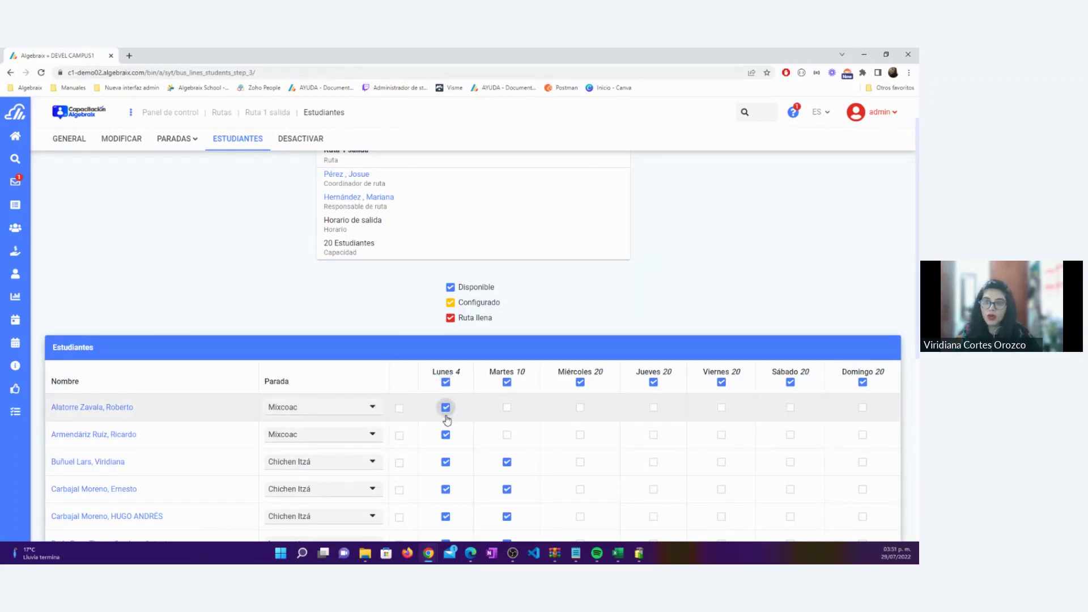
{"action": "left_click", "coordinate": [580, 382]}
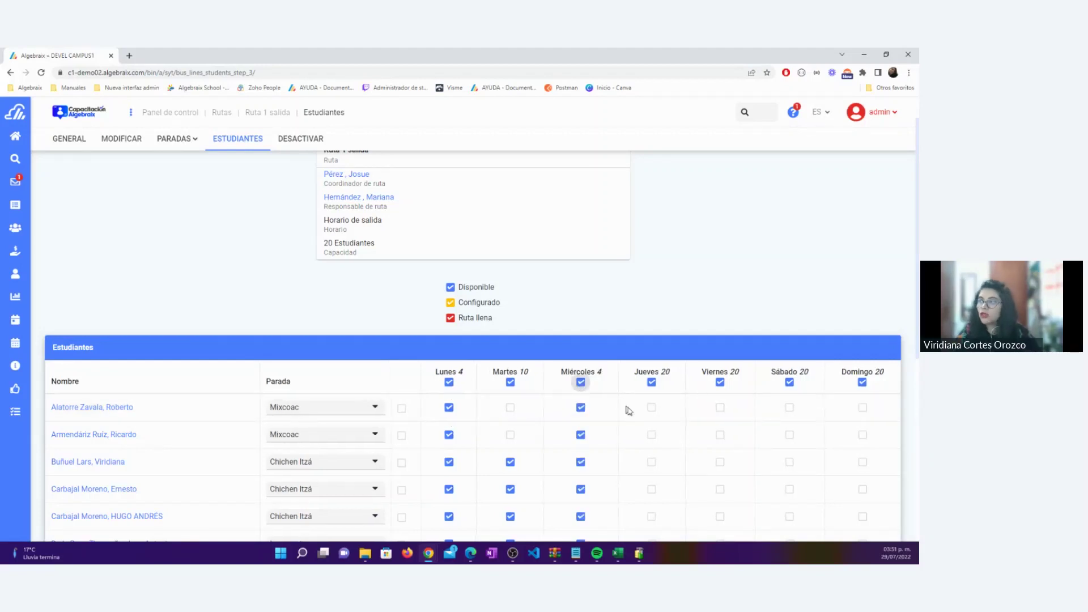
Tick Jueves for each Thursday rider down the student list
{"action": "scroll", "coordinate": [653, 369], "scroll_direction": "down", "scroll_amount": 2}
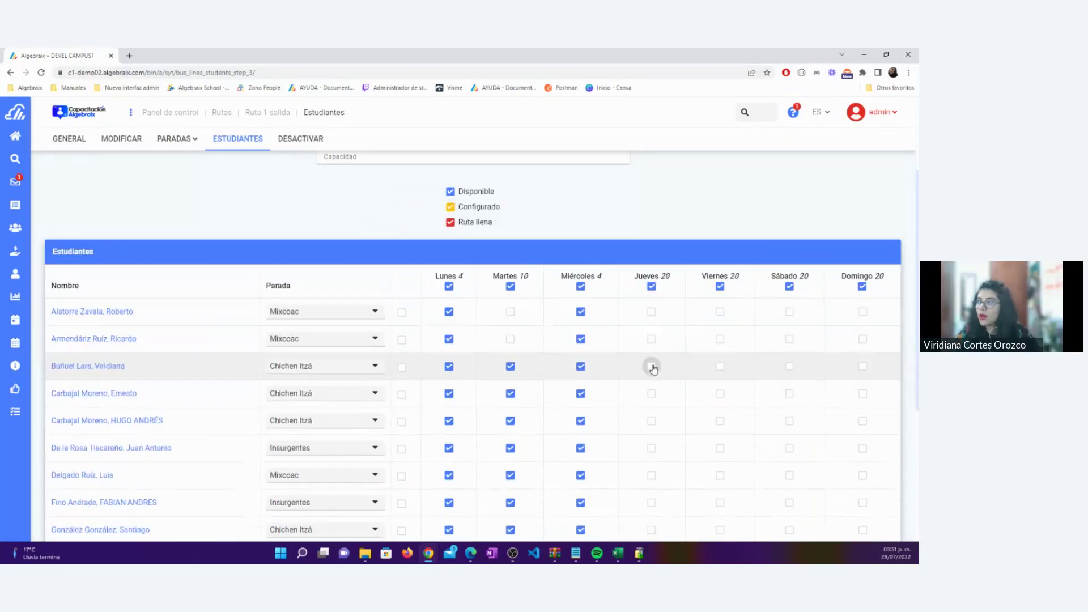
{"action": "left_click", "coordinate": [651, 366]}
{"action": "left_click", "coordinate": [652, 393]}
{"action": "left_click", "coordinate": [651, 421]}
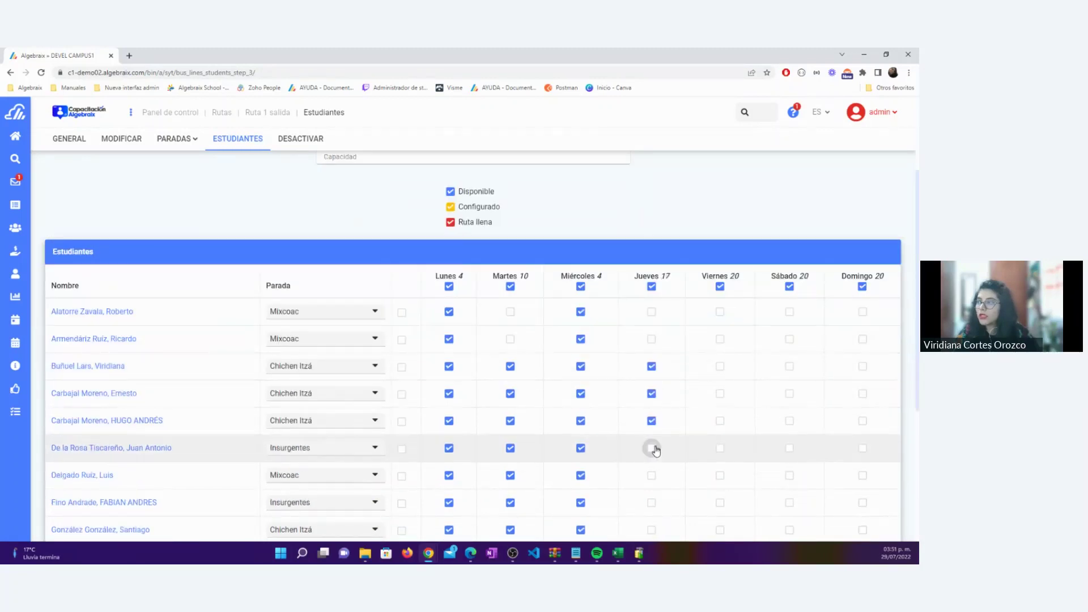
{"action": "left_click", "coordinate": [652, 448]}
{"action": "left_click", "coordinate": [652, 475]}
{"action": "scroll", "coordinate": [651, 474], "scroll_direction": "down", "scroll_amount": 2}
{"action": "left_click", "coordinate": [652, 407]}
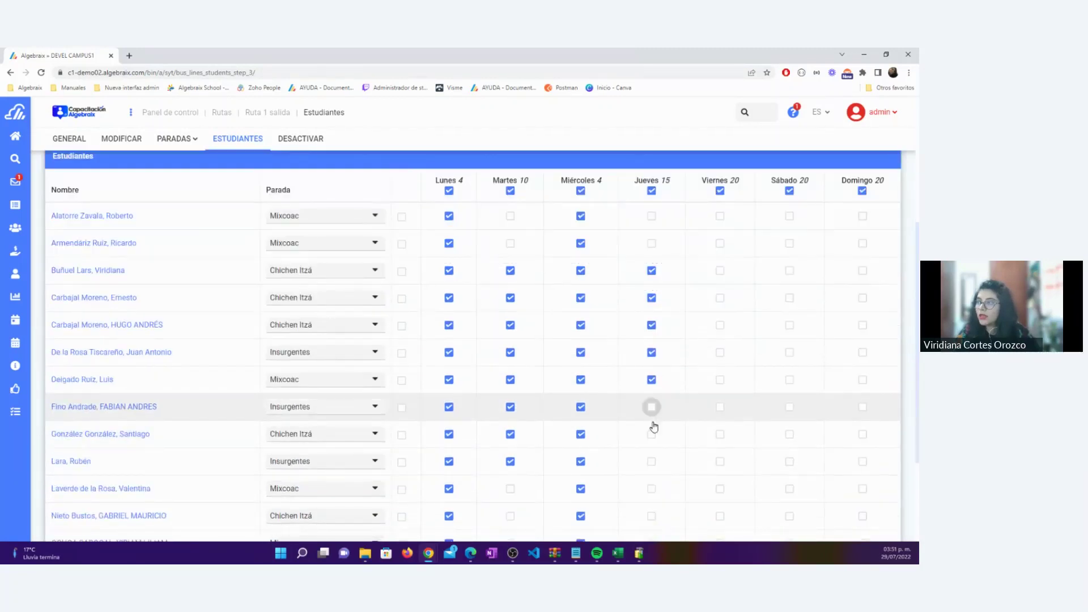
{"action": "left_click", "coordinate": [652, 435]}
{"action": "left_click", "coordinate": [652, 461]}
{"action": "scroll", "coordinate": [652, 461], "scroll_direction": "down", "scroll_amount": 3}
{"action": "left_click", "coordinate": [652, 426]}
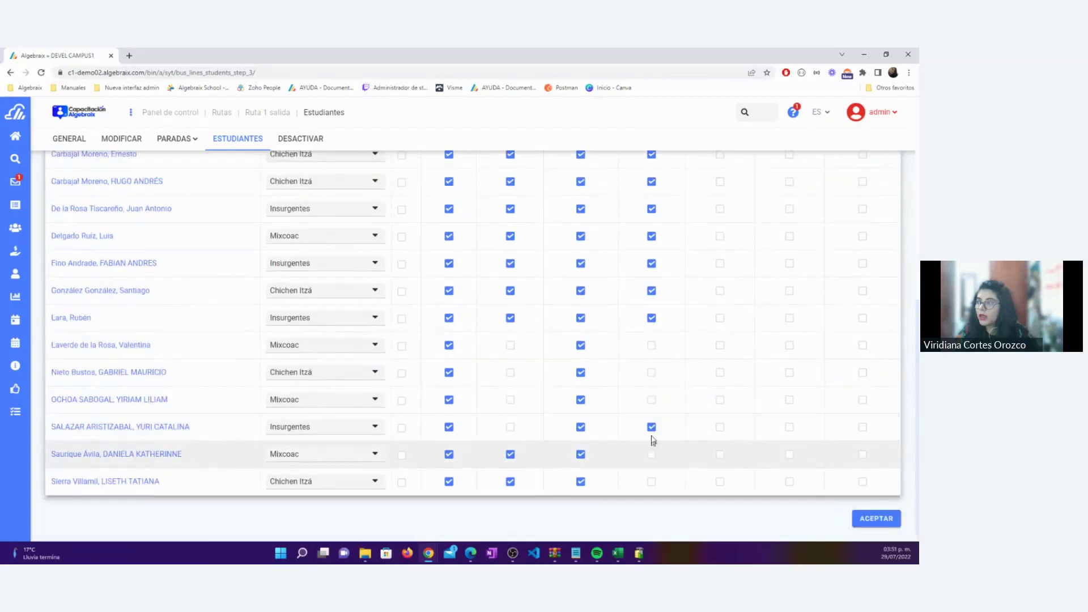
{"action": "left_click", "coordinate": [651, 454]}
{"action": "left_click", "coordinate": [651, 481]}
Mark every student as riding on Viernes and check the list
{"action": "scroll", "coordinate": [743, 415], "scroll_direction": "up", "scroll_amount": 3}
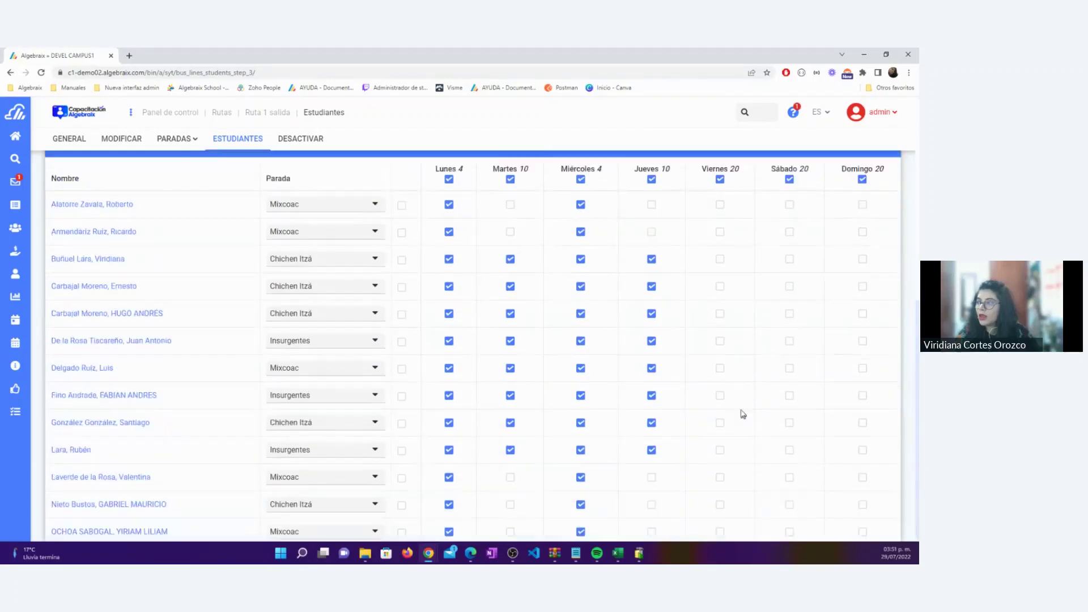
{"action": "scroll", "coordinate": [739, 414], "scroll_direction": "up", "scroll_amount": 2}
{"action": "scroll", "coordinate": [736, 413], "scroll_direction": "down", "scroll_amount": 3}
{"action": "scroll", "coordinate": [735, 413], "scroll_direction": "up", "scroll_amount": 3}
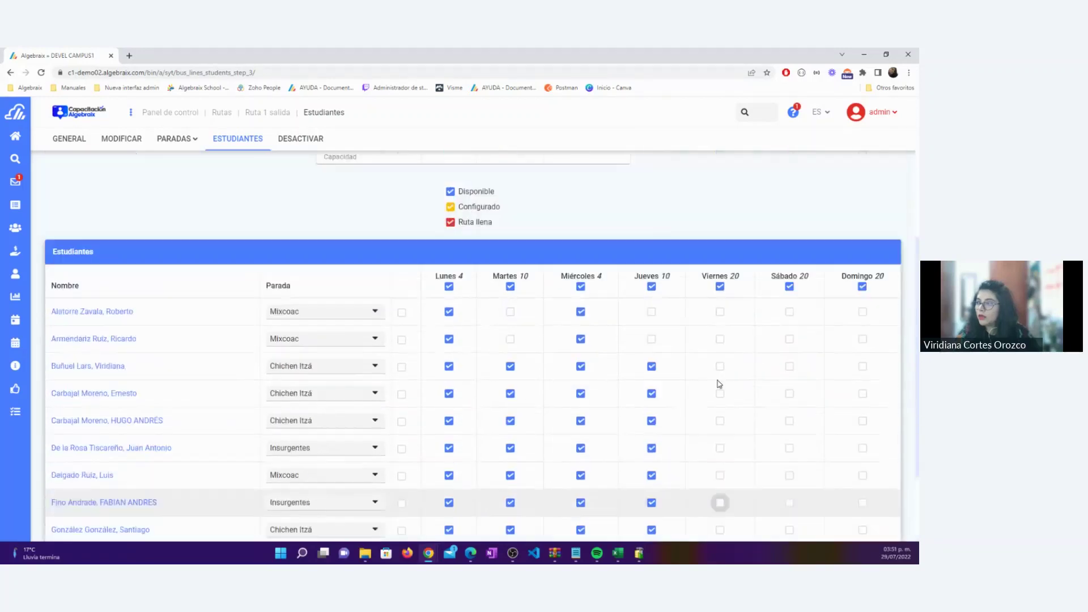
{"action": "left_click", "coordinate": [720, 287]}
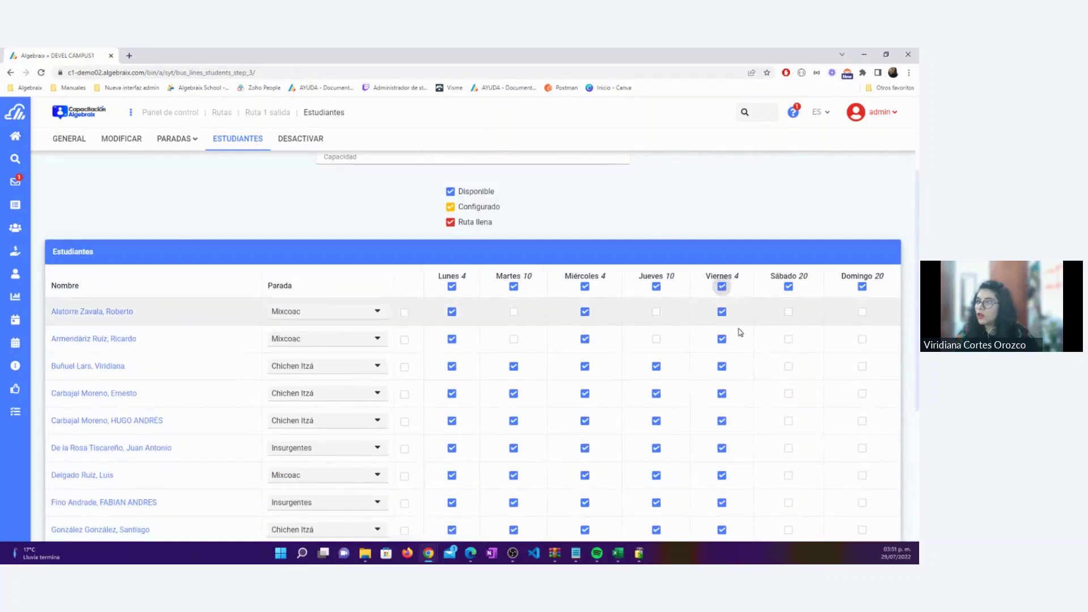
{"action": "scroll", "coordinate": [752, 339], "scroll_direction": "down", "scroll_amount": 4}
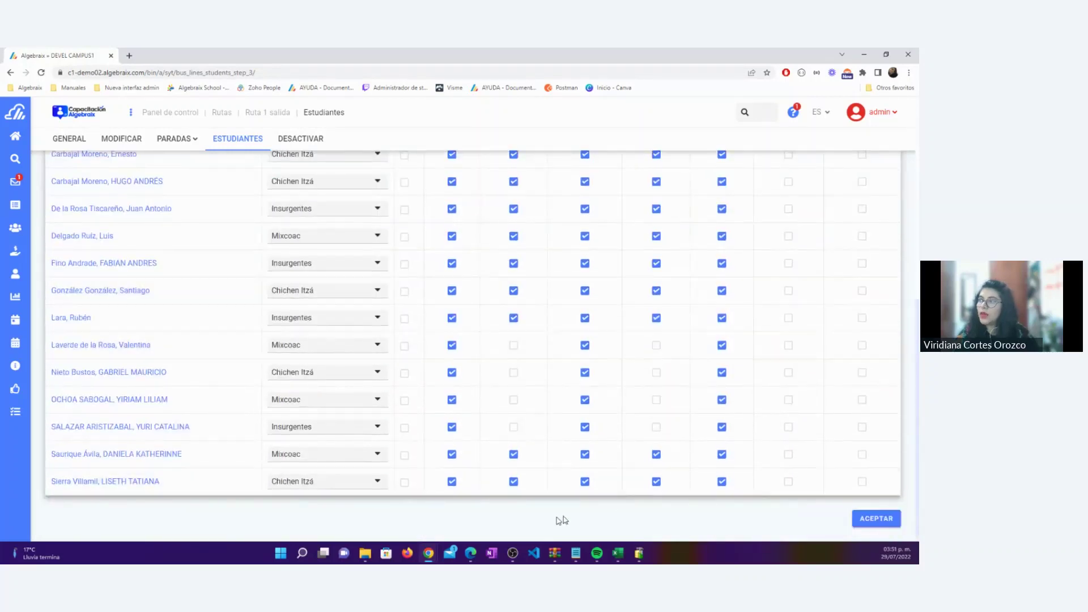
{"action": "scroll", "coordinate": [546, 512], "scroll_direction": "up", "scroll_amount": 5}
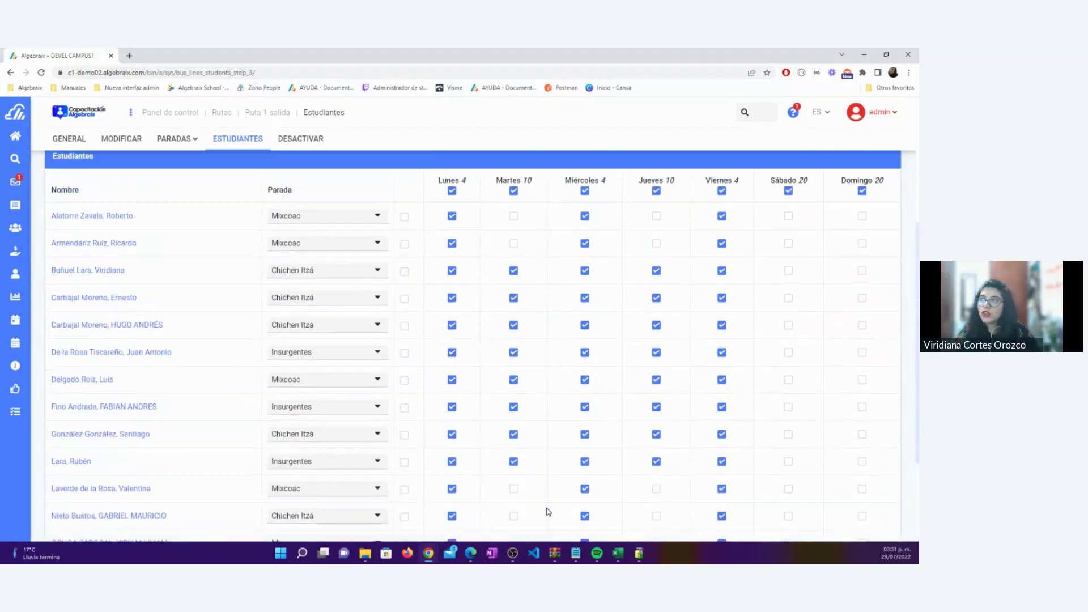
{"action": "scroll", "coordinate": [546, 512], "scroll_direction": "down", "scroll_amount": 5}
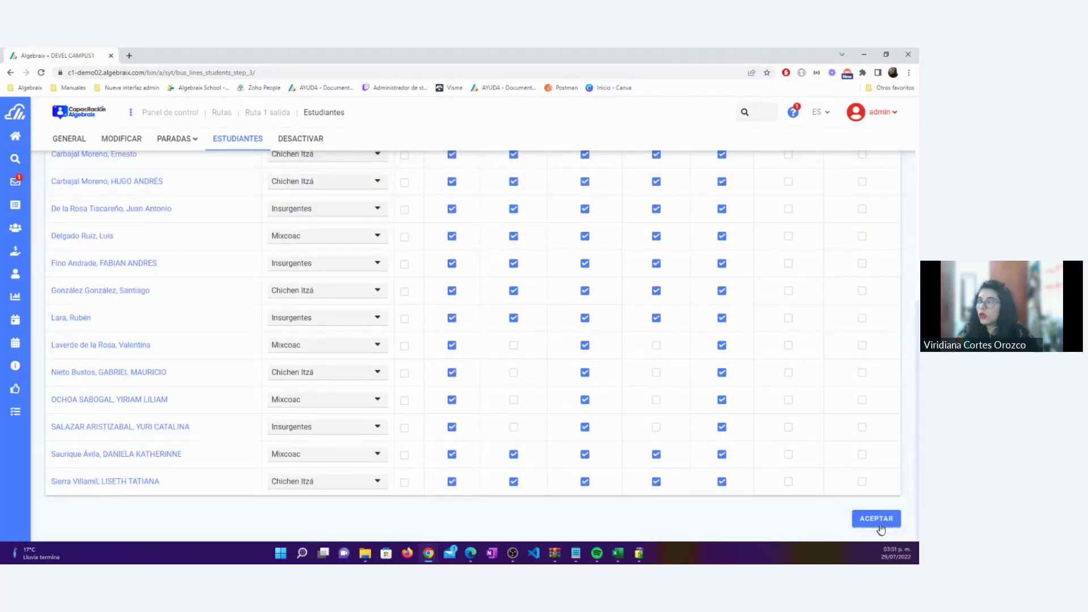
Save with ACEPTAR, then review the GENERAL page's coordinator, manager role and capacity of 20
{"action": "left_click", "coordinate": [862, 522]}
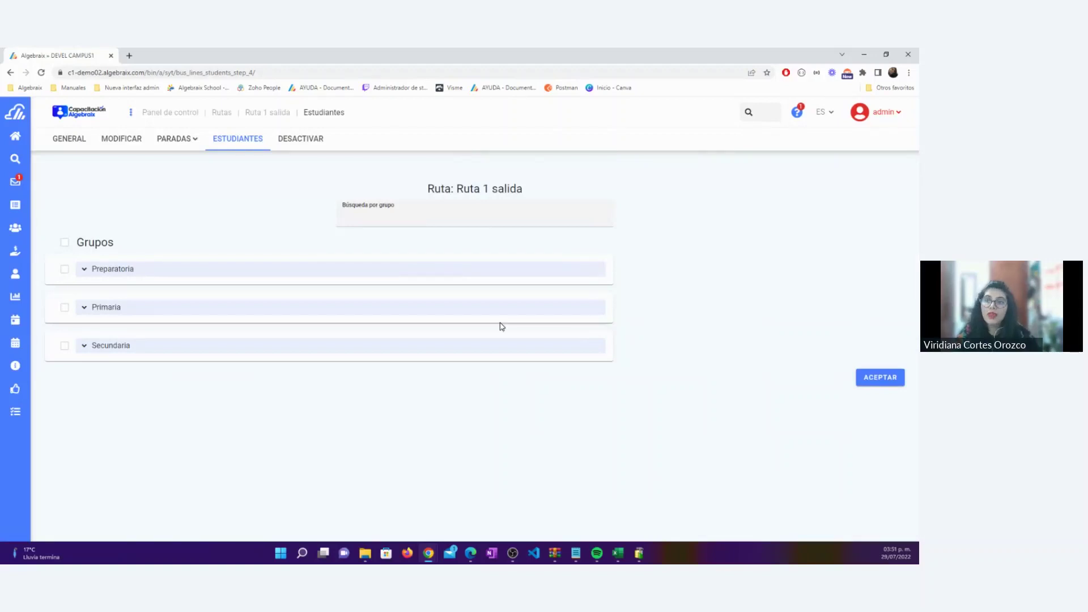
{"action": "left_click", "coordinate": [75, 149]}
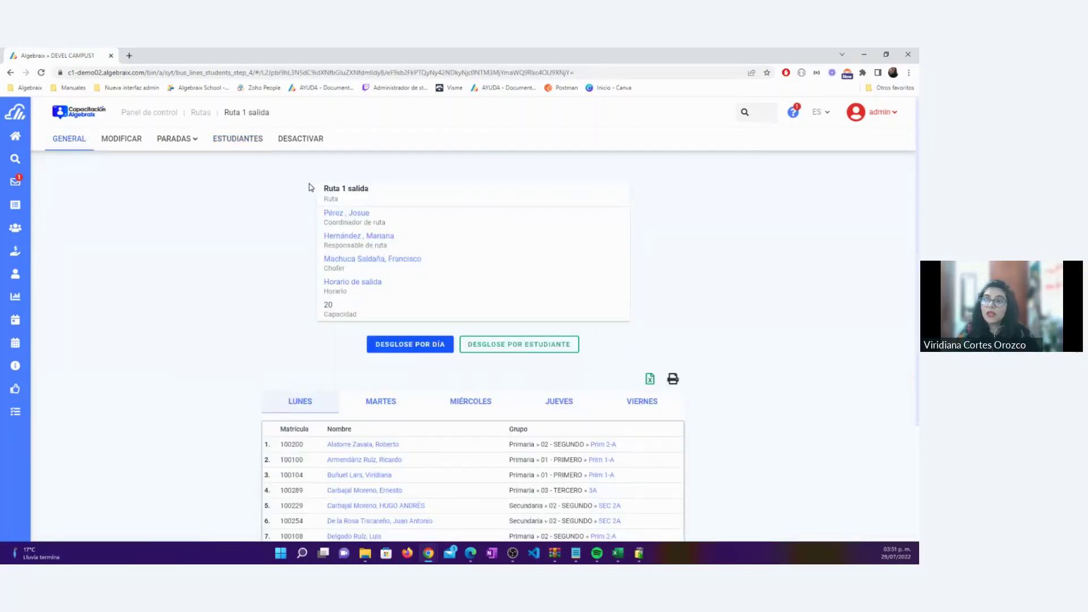
{"action": "triple_click", "coordinate": [393, 224]}
{"action": "left_click_drag", "start_coordinate": [396, 245], "coordinate": [324, 281]}
{"action": "left_click_drag", "start_coordinate": [379, 320], "coordinate": [327, 305]}
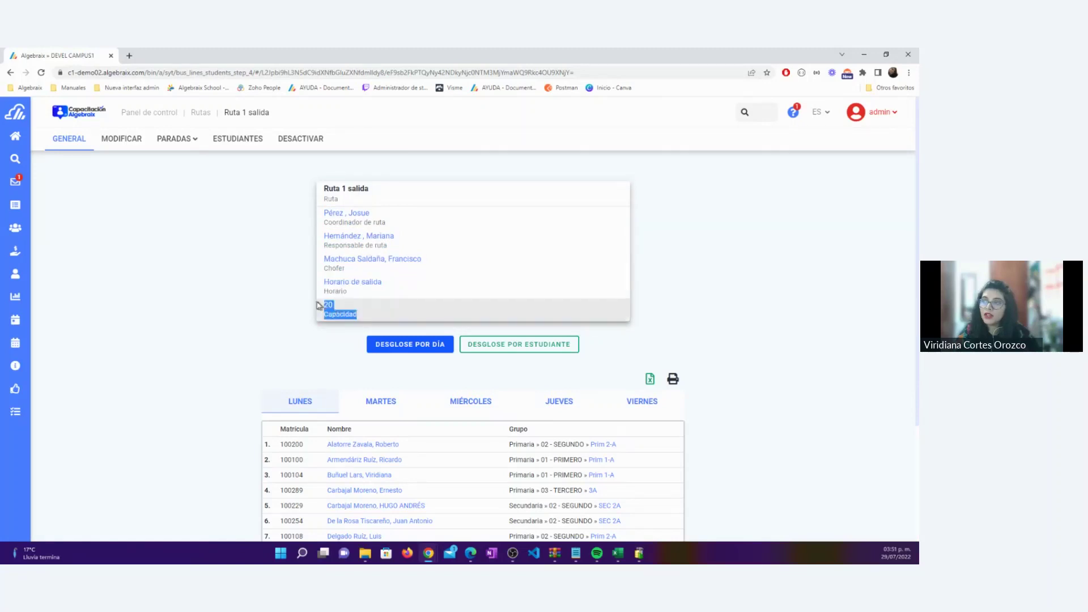
{"action": "left_click", "coordinate": [221, 366]}
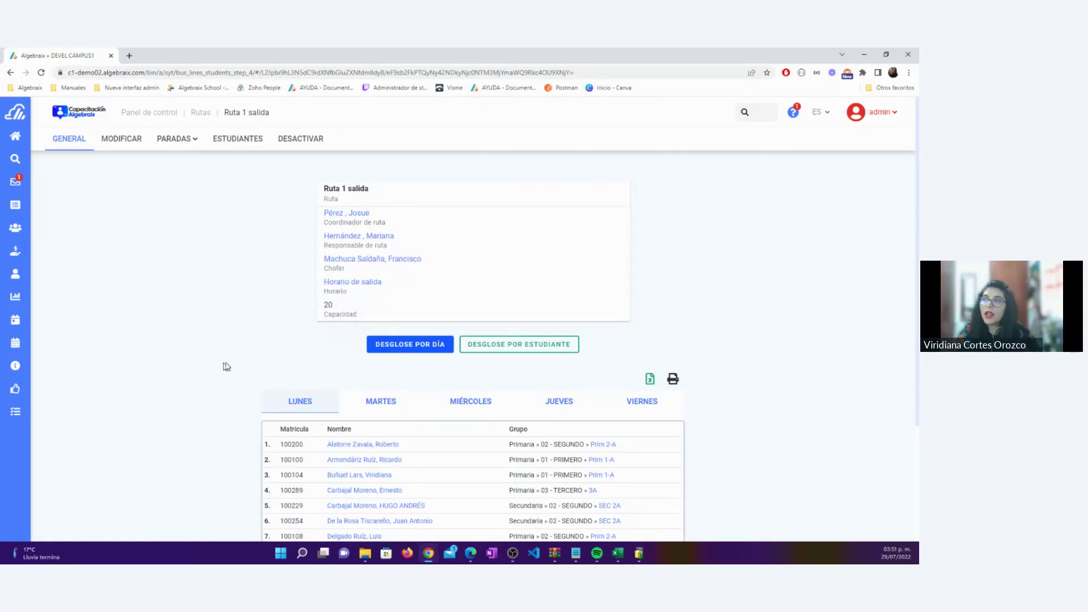
Browse the Lunes, Martes, Miércoles, Jueves and Viernes rider lists in Desglose por día
{"action": "scroll", "coordinate": [223, 366], "scroll_direction": "down", "scroll_amount": 2}
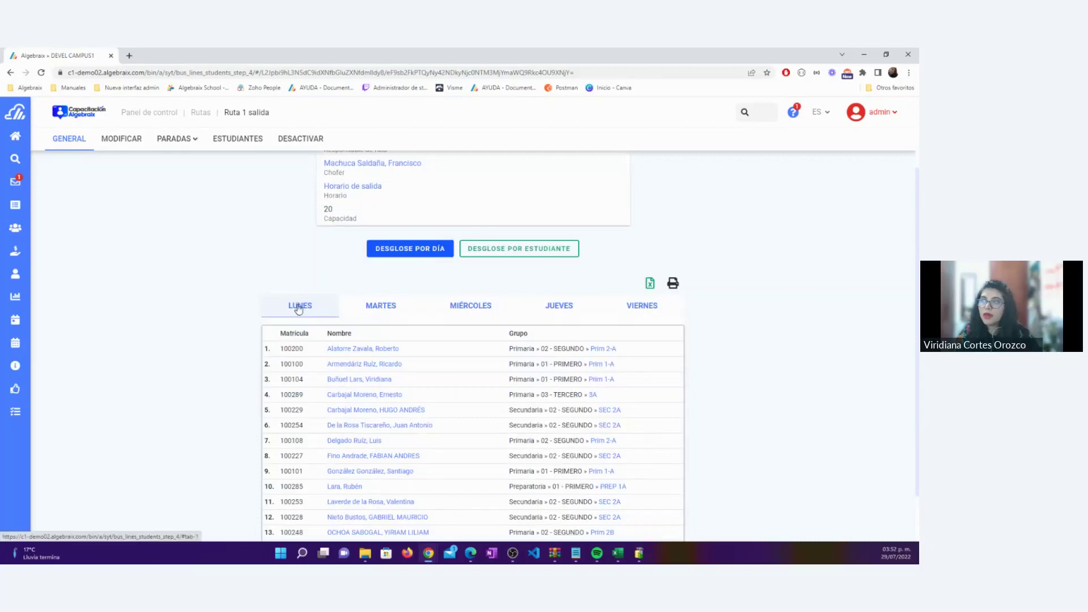
{"action": "scroll", "coordinate": [364, 354], "scroll_direction": "down", "scroll_amount": 1}
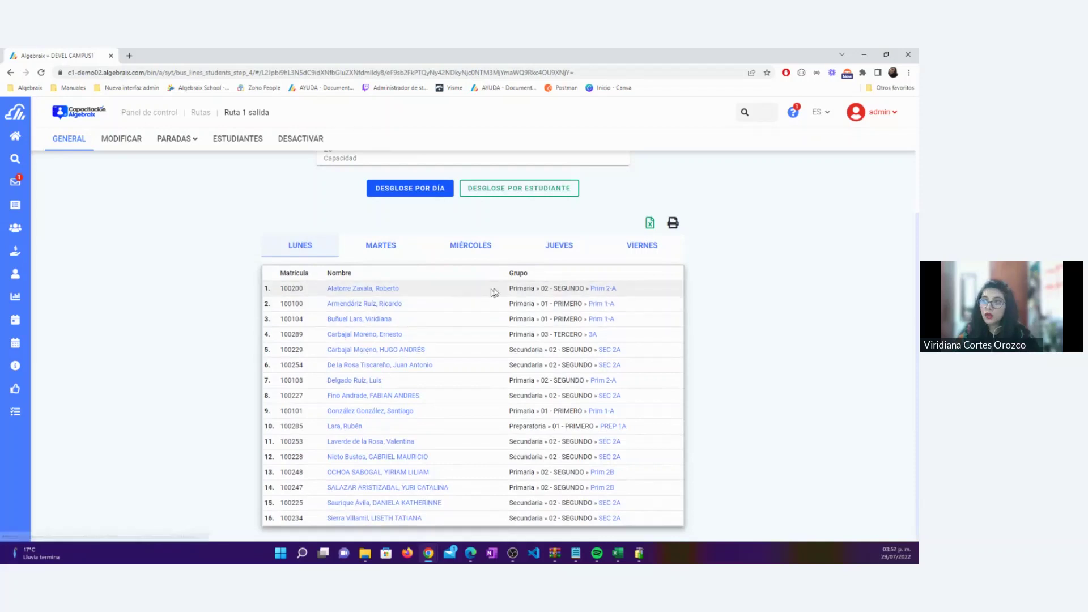
{"action": "left_click", "coordinate": [386, 253]}
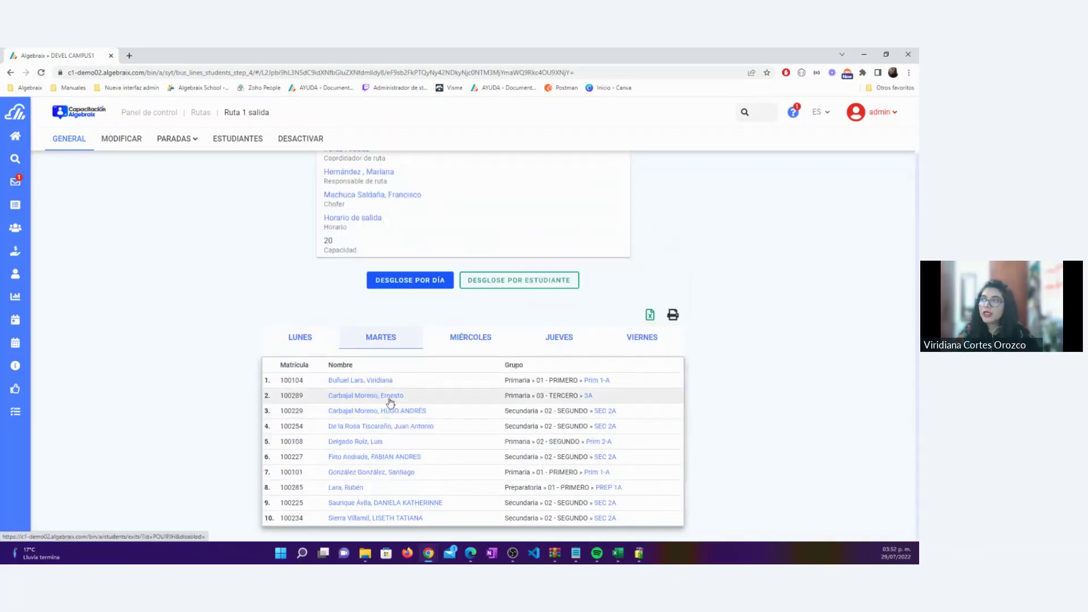
{"action": "left_click", "coordinate": [292, 343]}
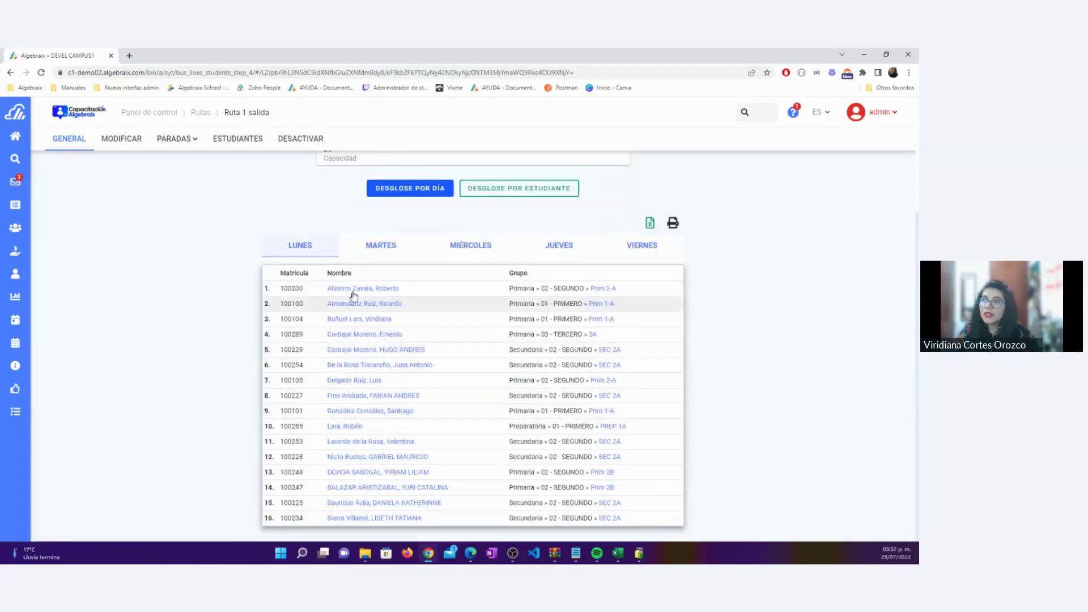
{"action": "left_click", "coordinate": [372, 253]}
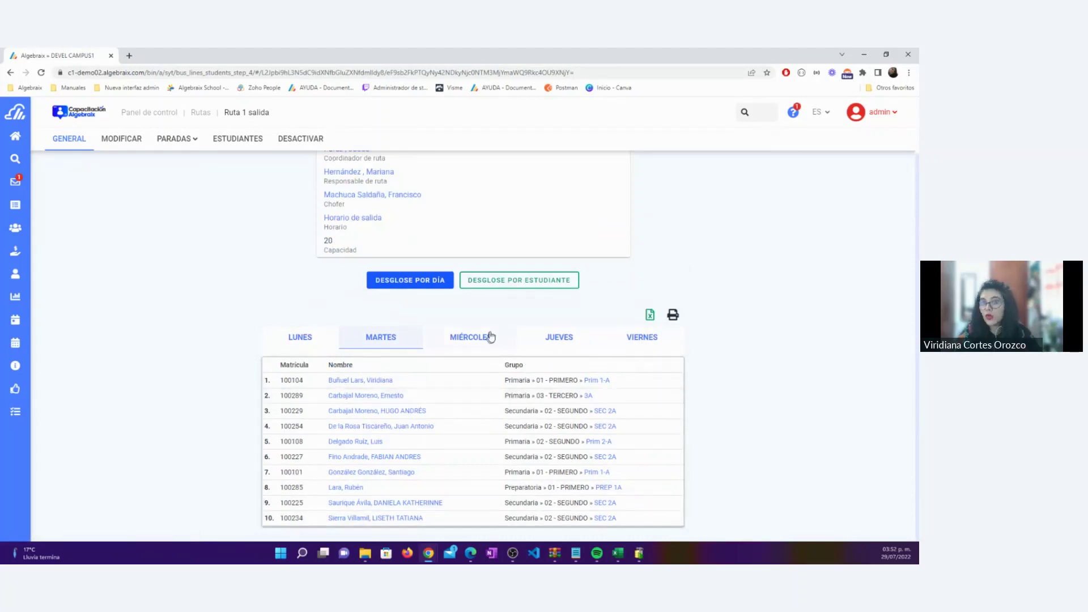
{"action": "left_click", "coordinate": [474, 339]}
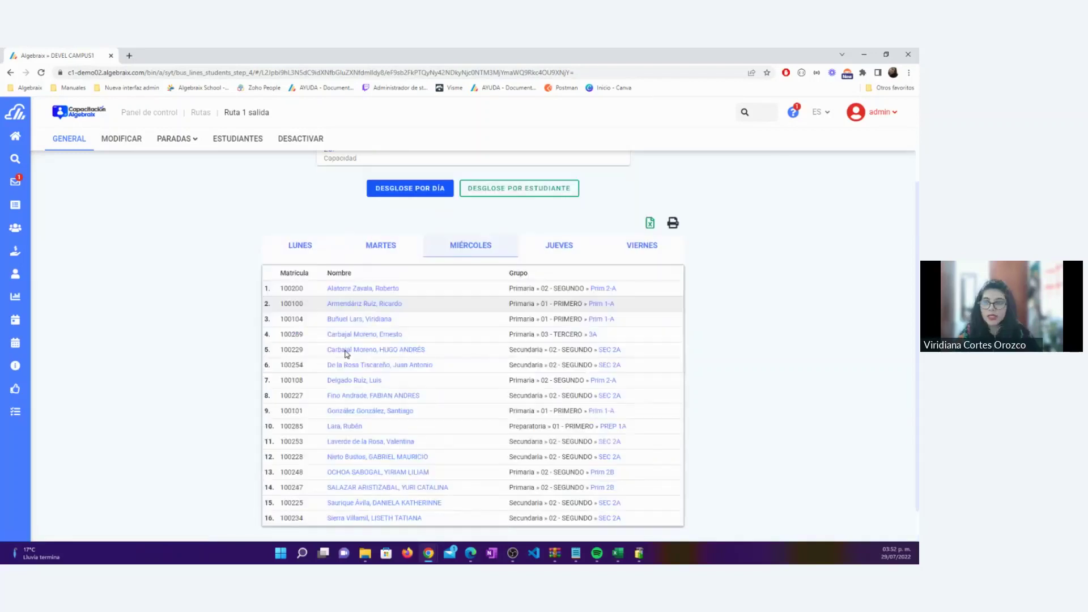
{"action": "left_click", "coordinate": [576, 260]}
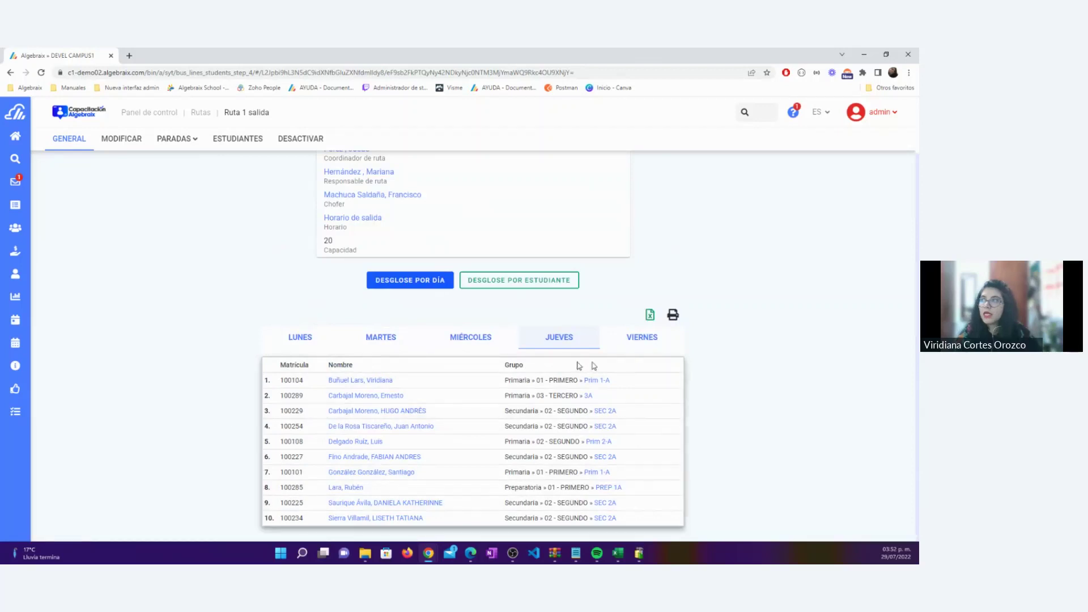
{"action": "left_click", "coordinate": [645, 341]}
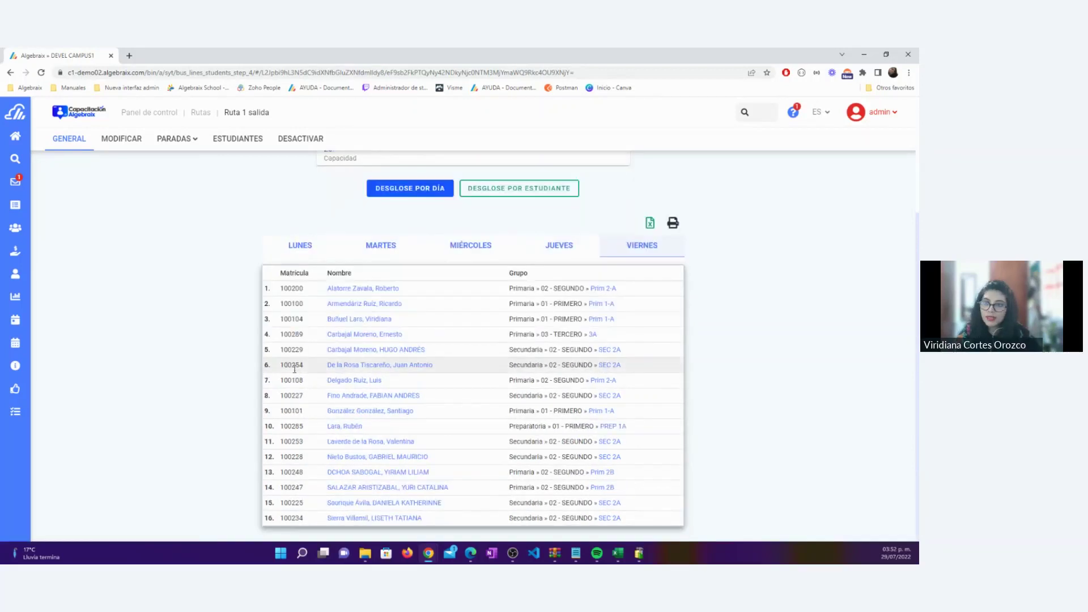
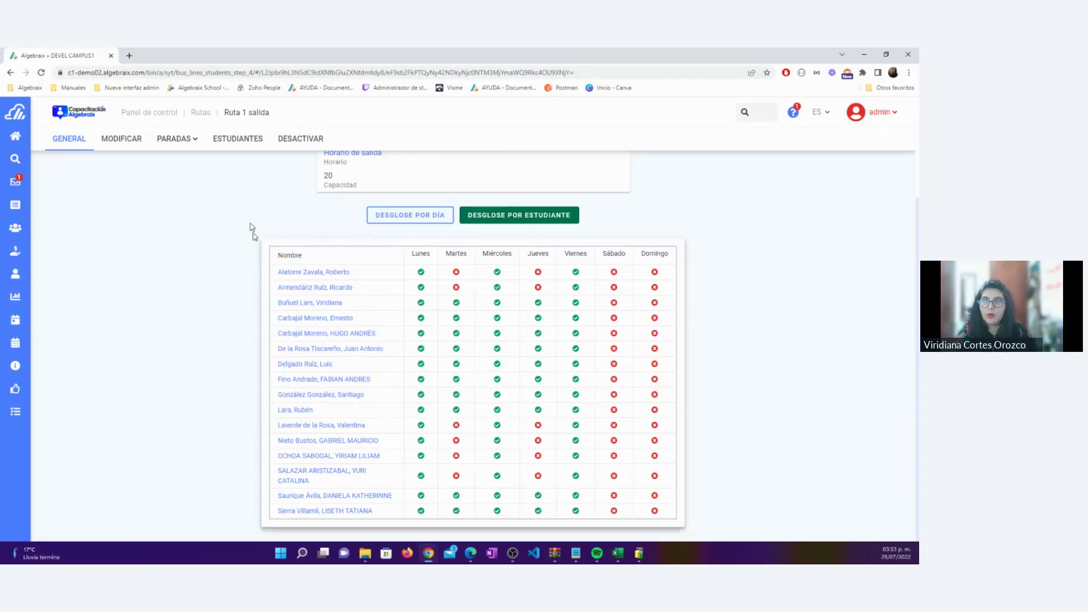
Leave Ruta 1 salida for the Ruta 1 entrada route and bring up its ESTUDIANTES assignment page
{"action": "left_click", "coordinate": [200, 112]}
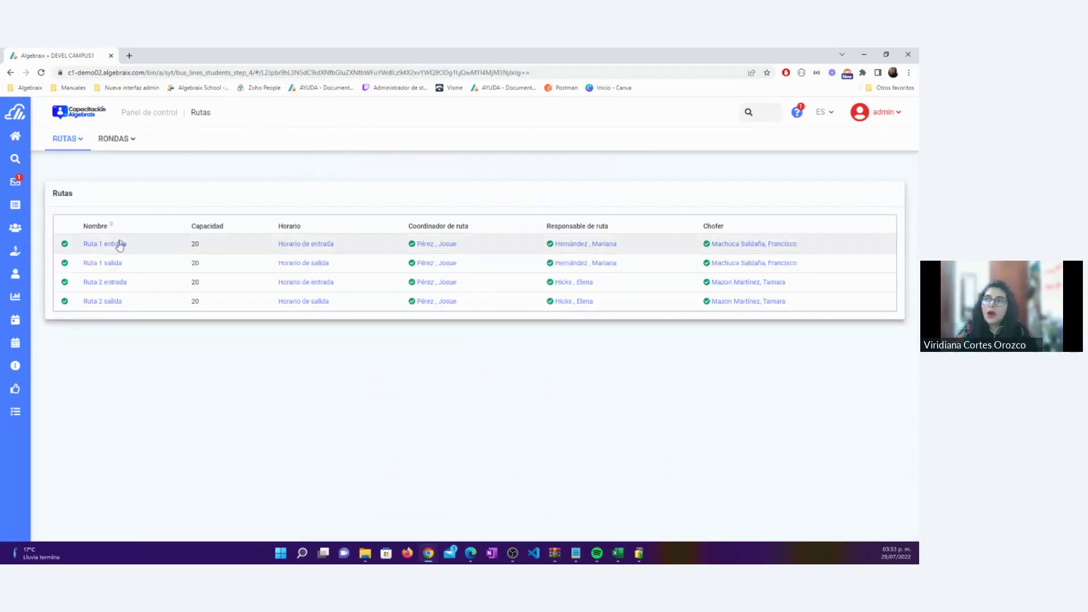
{"action": "left_click", "coordinate": [115, 245]}
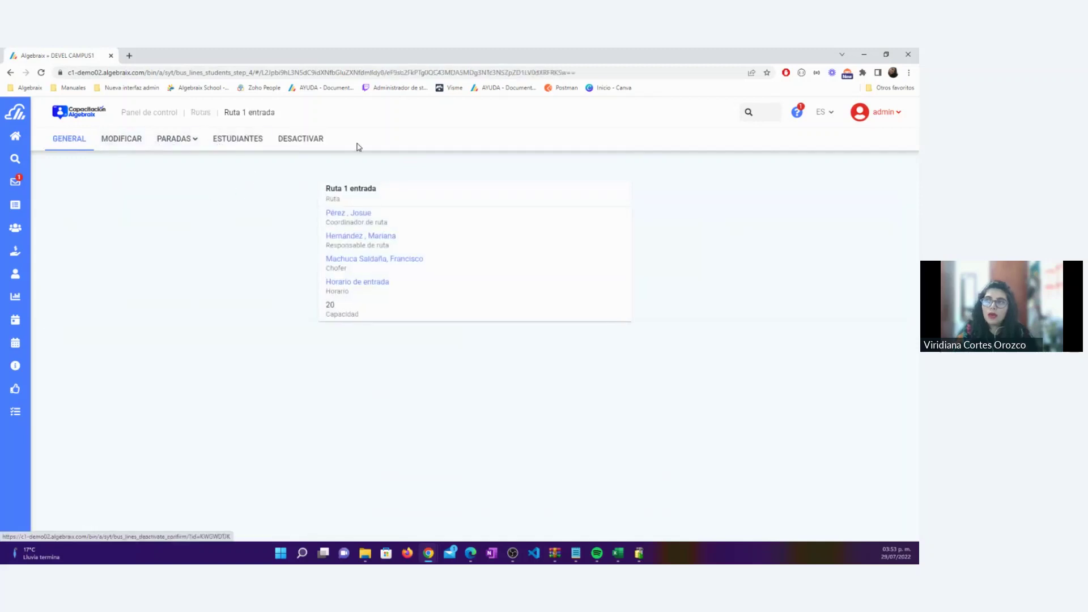
{"action": "left_click", "coordinate": [231, 147]}
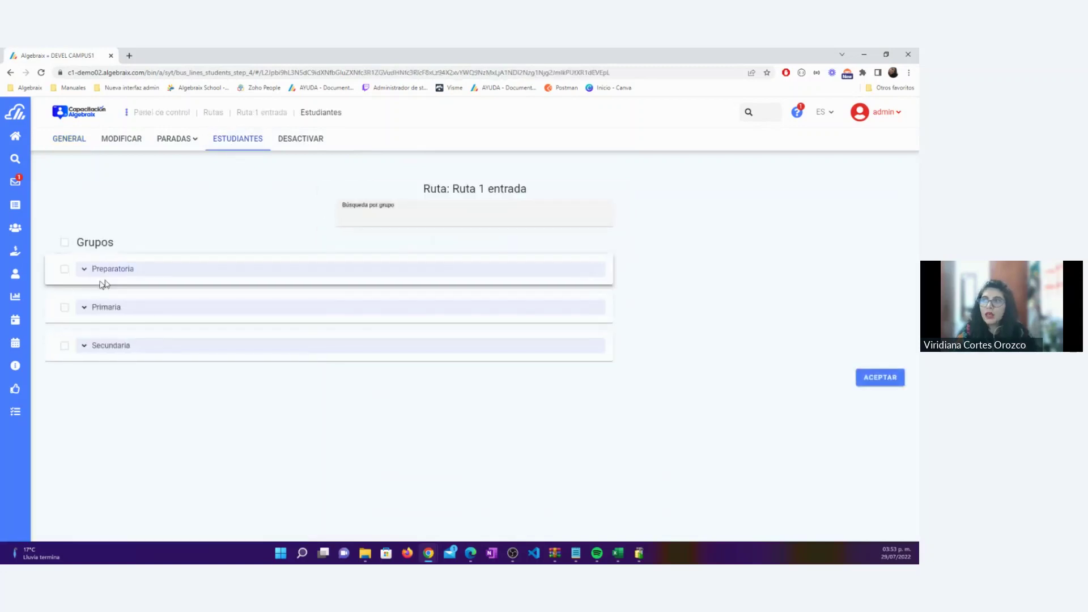
Add groups PREP 1A, Prim 1-A, Prim 2-A, Prim 2B and 3A to Ruta 1 entrada
{"action": "left_click", "coordinate": [83, 270]}
{"action": "left_click", "coordinate": [98, 286]}
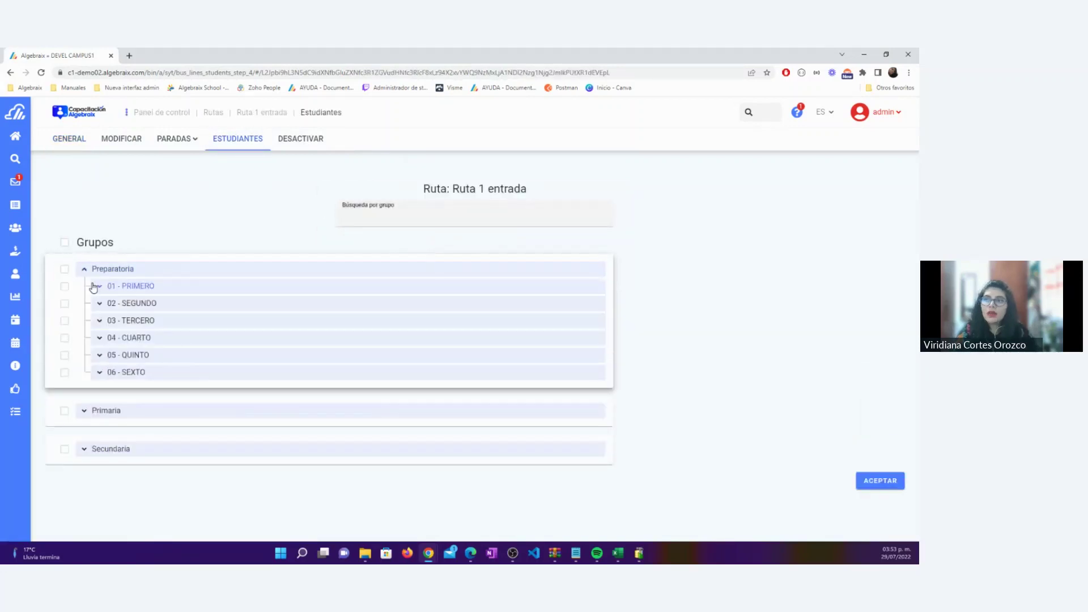
{"action": "left_click", "coordinate": [65, 303]}
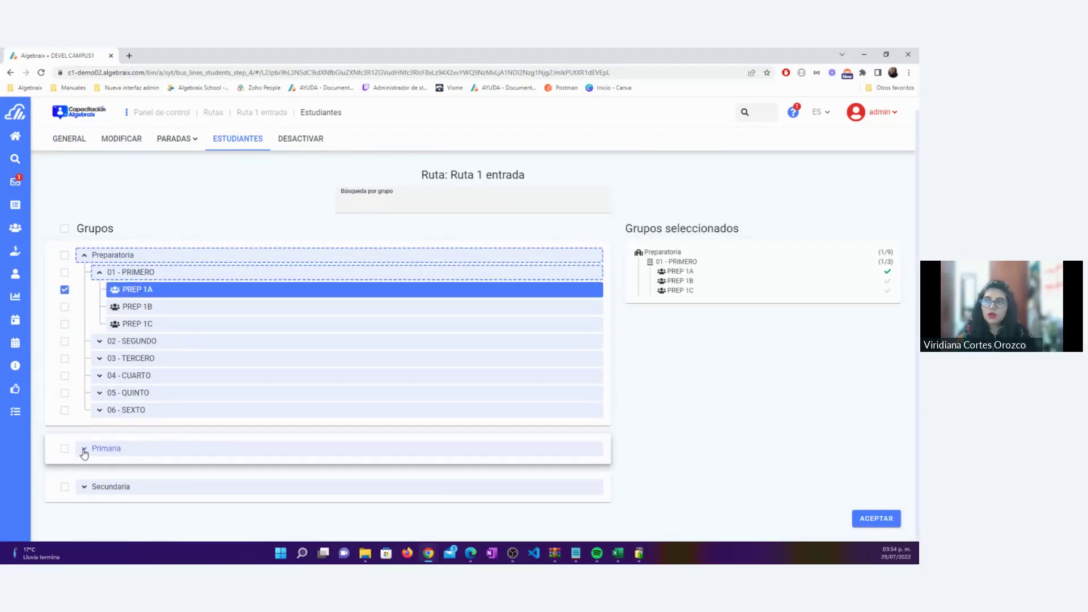
{"action": "left_click", "coordinate": [85, 448]}
{"action": "scroll", "coordinate": [93, 408], "scroll_direction": "down", "scroll_amount": 2}
{"action": "left_click", "coordinate": [100, 365]}
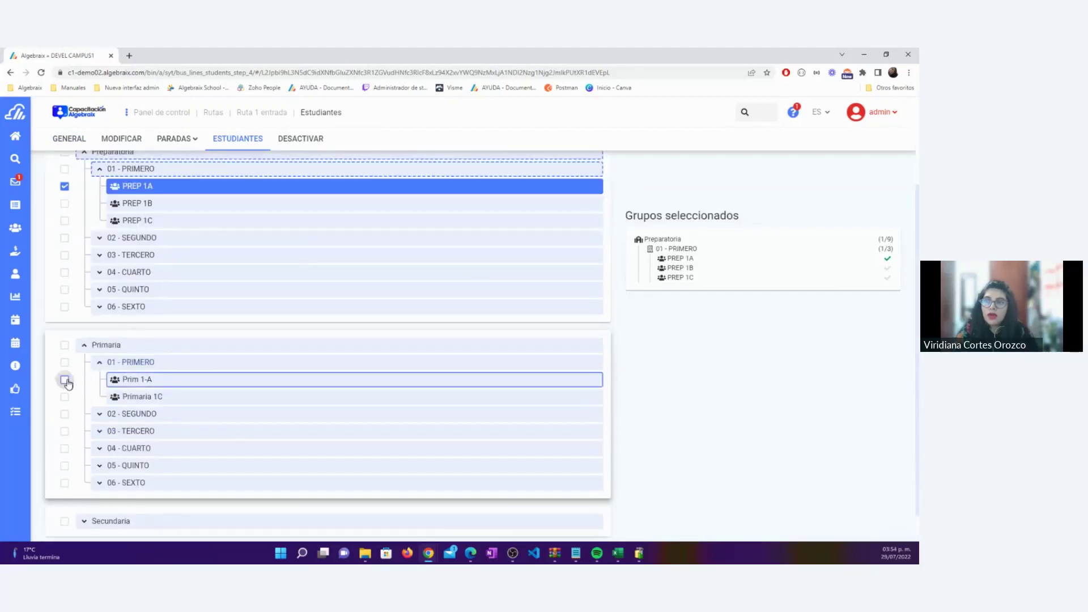
{"action": "left_click", "coordinate": [64, 380]}
{"action": "left_click", "coordinate": [99, 414]}
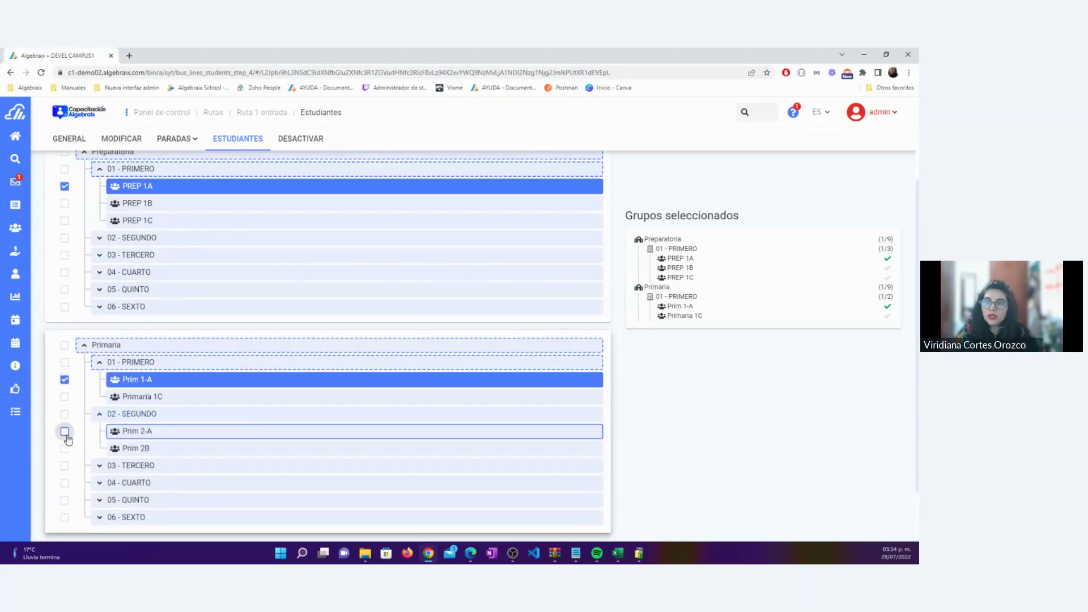
{"action": "left_click", "coordinate": [65, 432]}
{"action": "left_click", "coordinate": [64, 449]}
{"action": "left_click", "coordinate": [100, 466]}
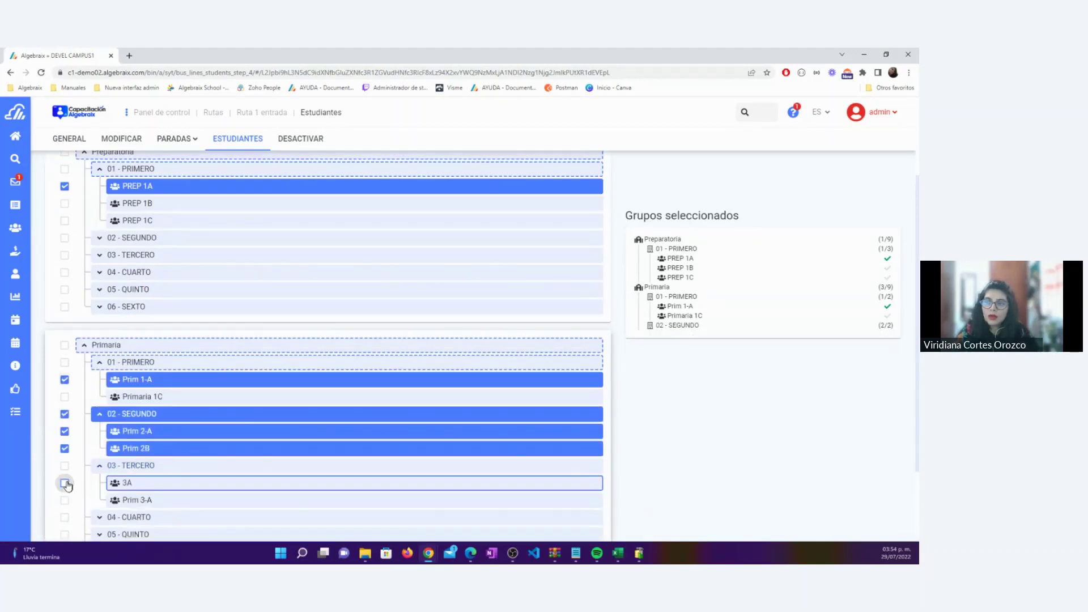
{"action": "left_click", "coordinate": [65, 482]}
Add Secundaria group SEC 2A and confirm the group selection with ACEPTAR
{"action": "scroll", "coordinate": [177, 448], "scroll_direction": "down", "scroll_amount": 2}
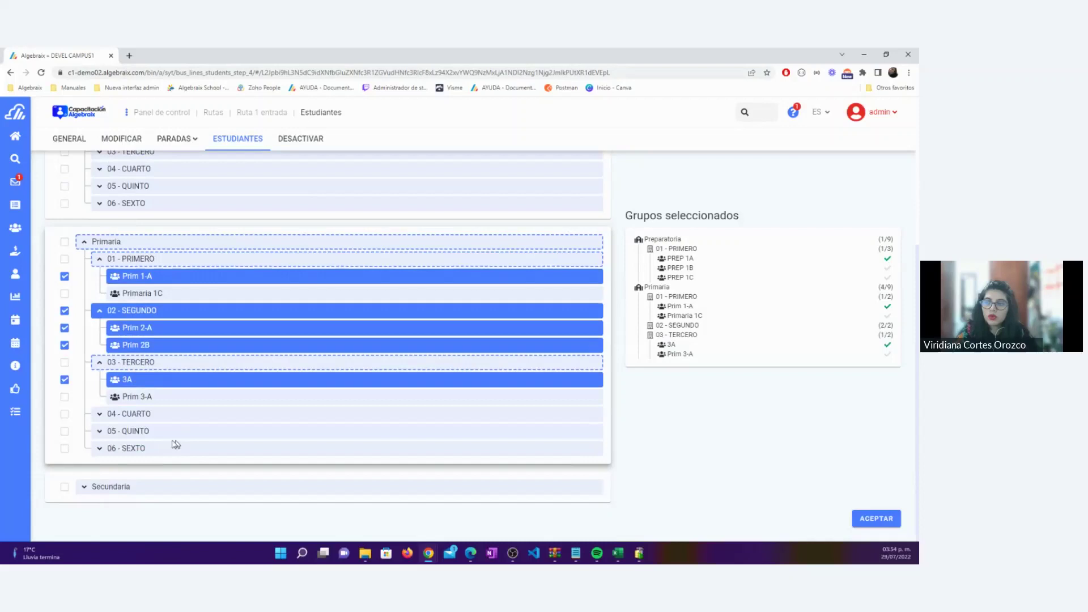
{"action": "left_click", "coordinate": [85, 486]}
{"action": "scroll", "coordinate": [124, 470], "scroll_direction": "down", "scroll_amount": 1}
{"action": "left_click", "coordinate": [99, 474]}
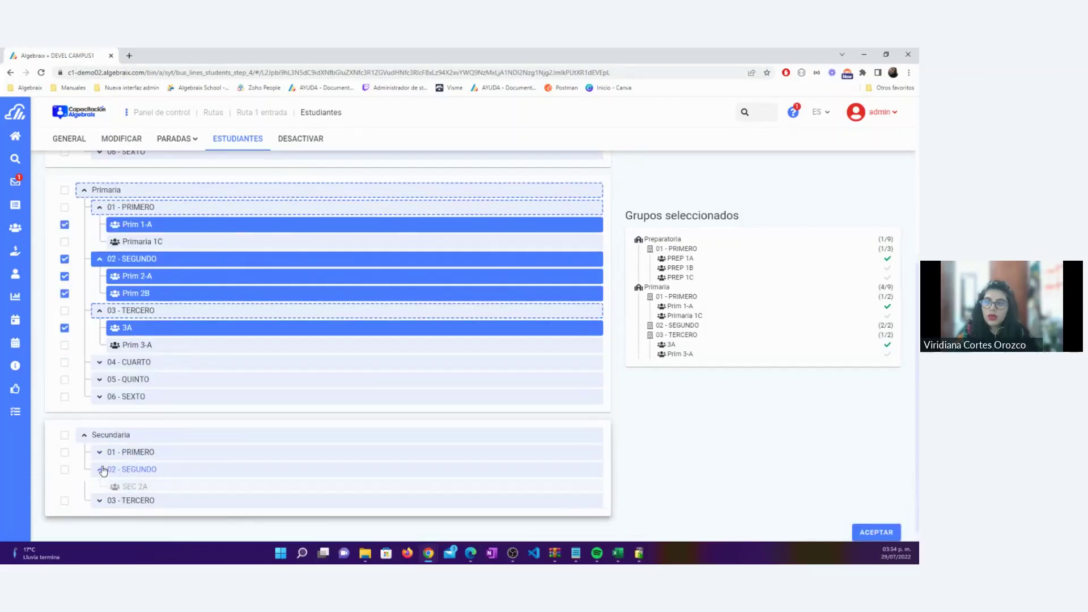
{"action": "left_click", "coordinate": [64, 473]}
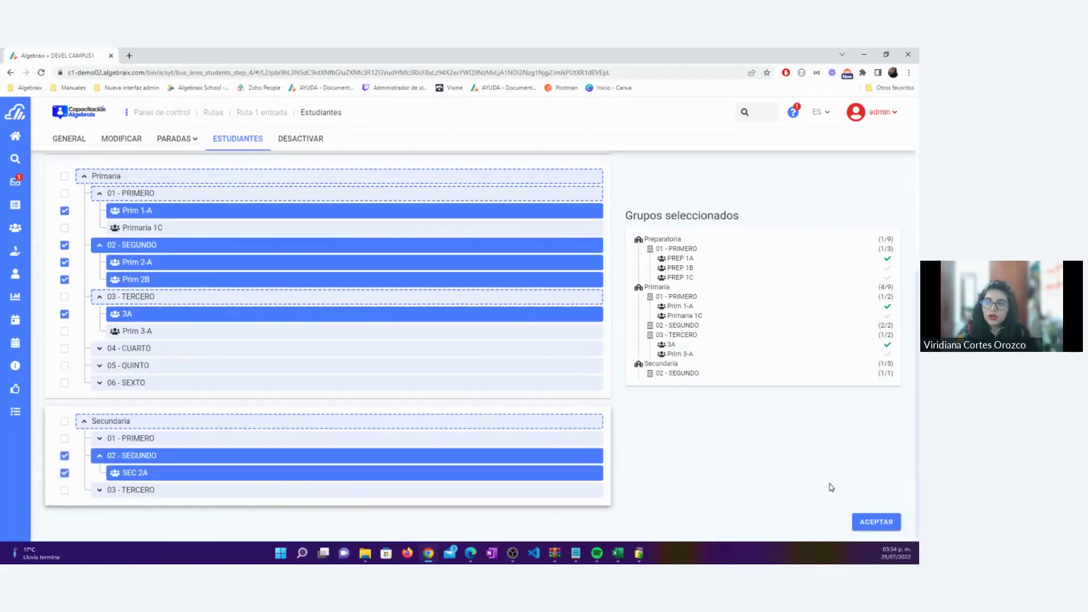
{"action": "left_click", "coordinate": [889, 532]}
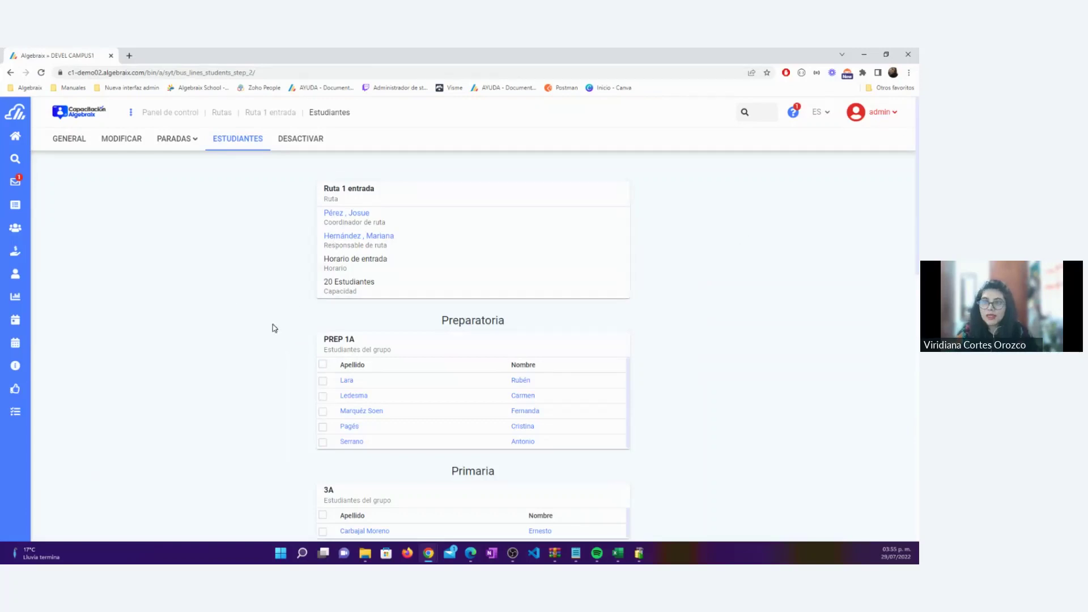
Include the first and third PREP 1A students and the first, third and fifth Prim 1-A students
{"action": "scroll", "coordinate": [273, 327], "scroll_direction": "down", "scroll_amount": 2}
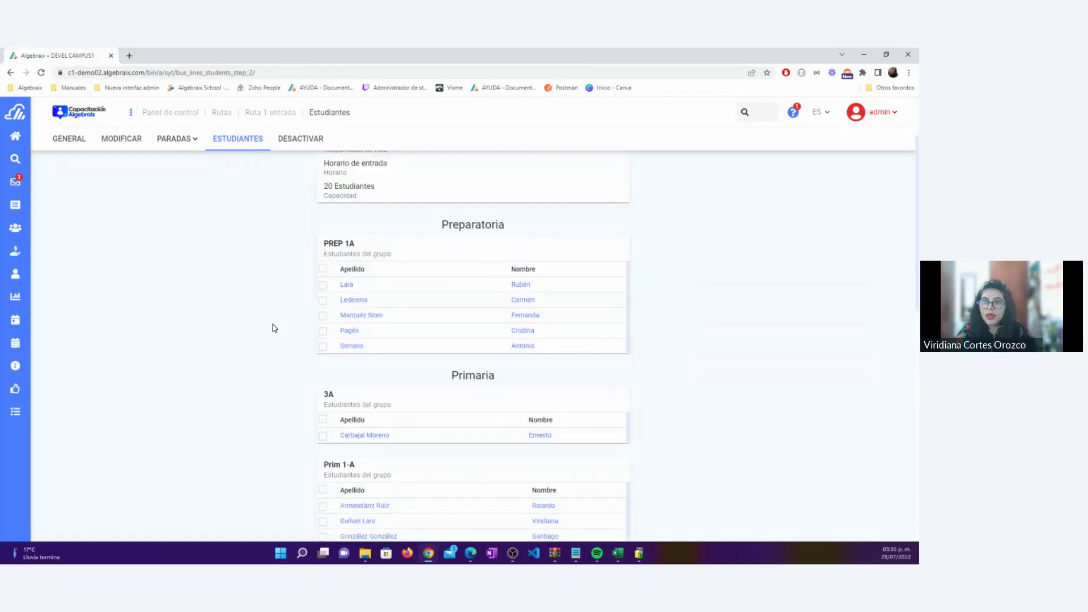
{"action": "left_click", "coordinate": [323, 286]}
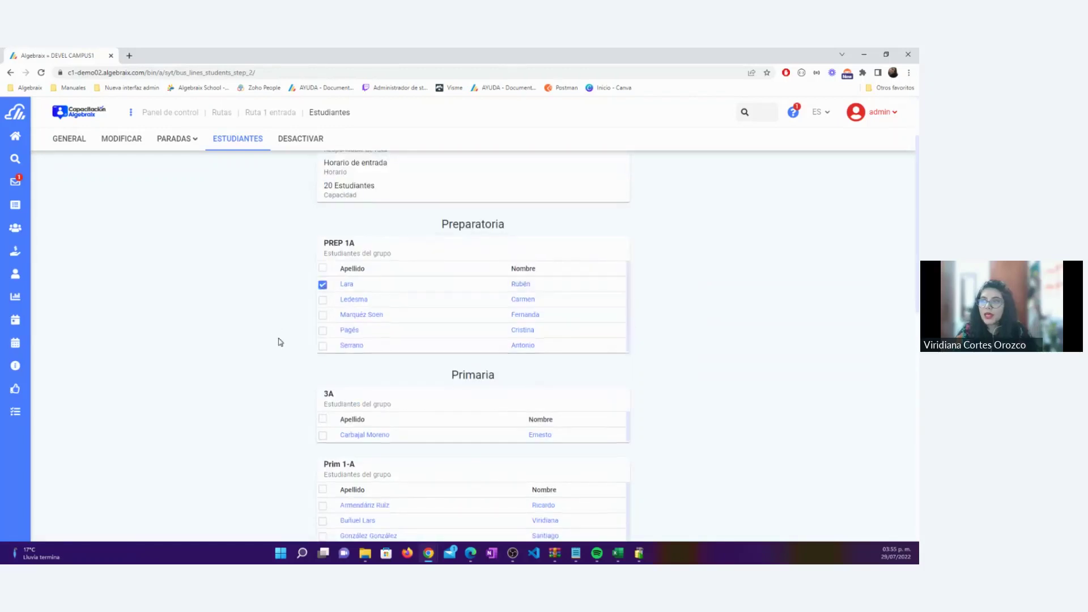
{"action": "scroll", "coordinate": [280, 342], "scroll_direction": "down", "scroll_amount": 1}
{"action": "left_click", "coordinate": [323, 267]}
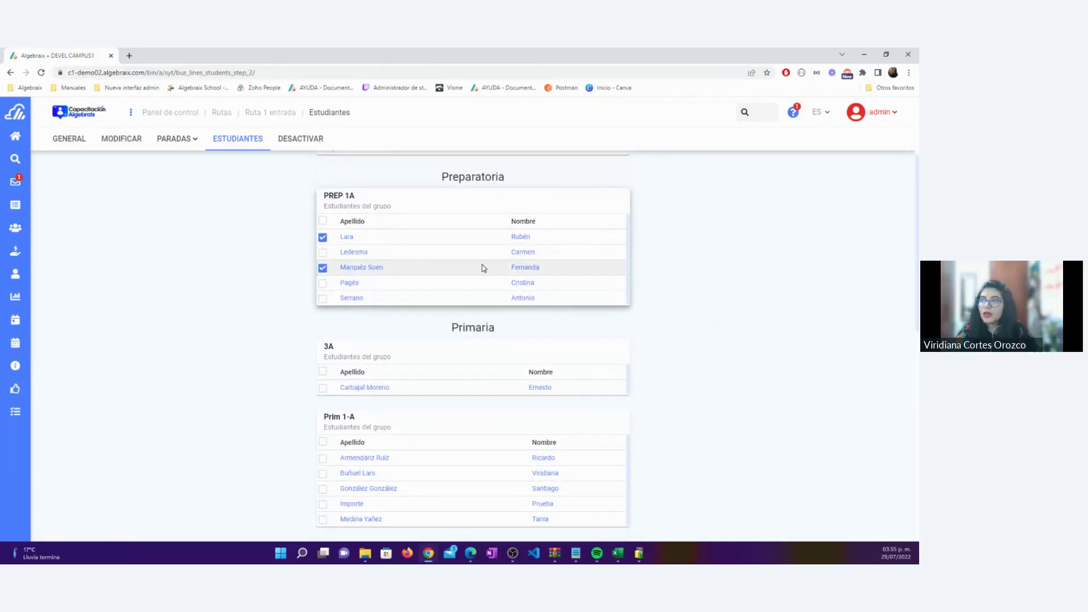
{"action": "scroll", "coordinate": [333, 351], "scroll_direction": "down", "scroll_amount": 2}
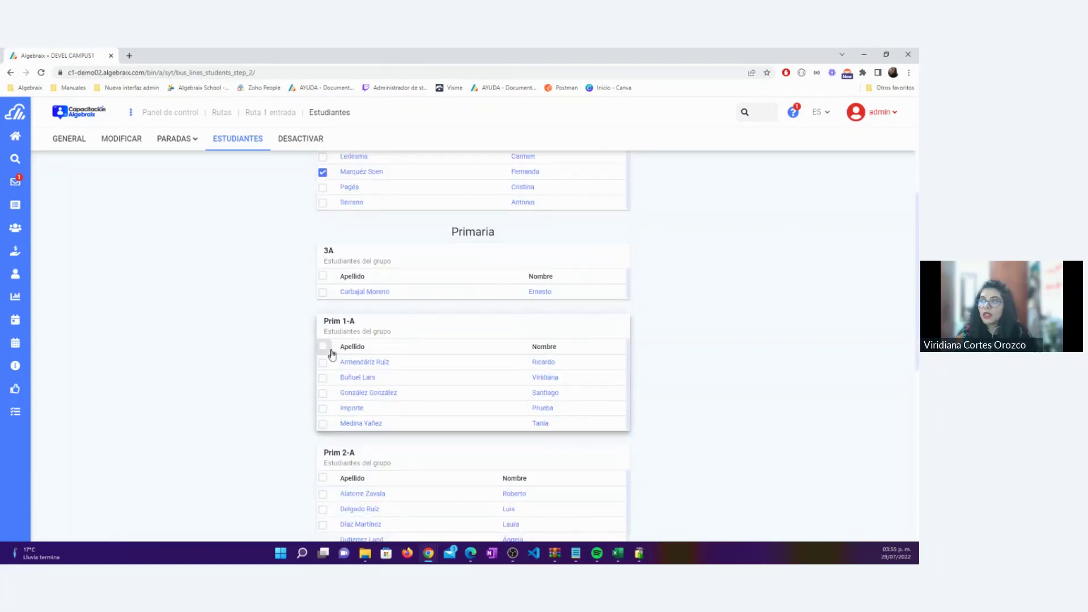
{"action": "left_click", "coordinate": [322, 393]}
{"action": "left_click", "coordinate": [322, 423]}
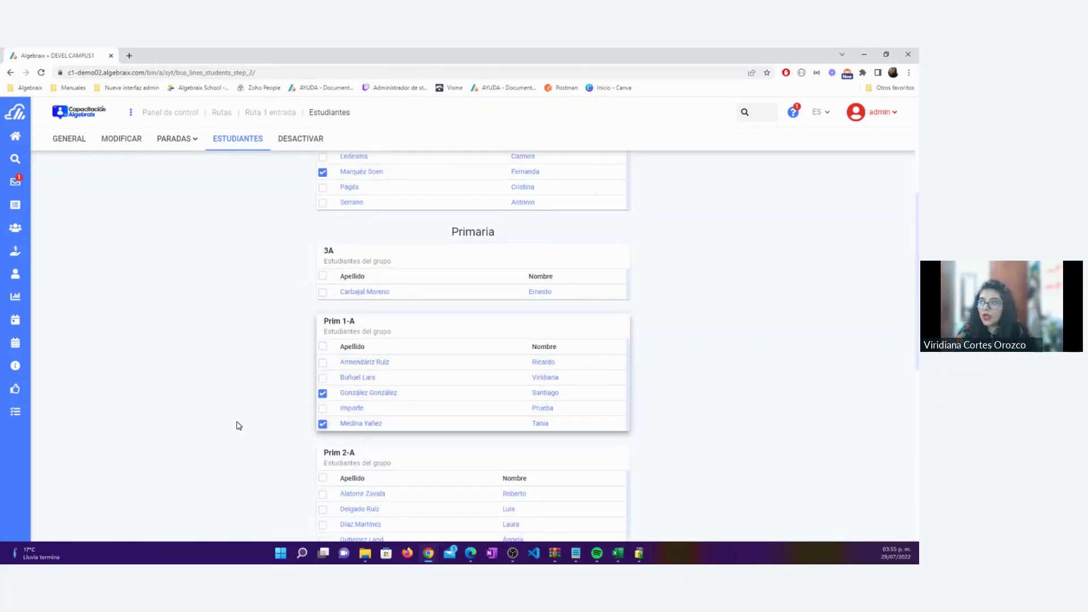
{"action": "scroll", "coordinate": [239, 420], "scroll_direction": "down", "scroll_amount": 2}
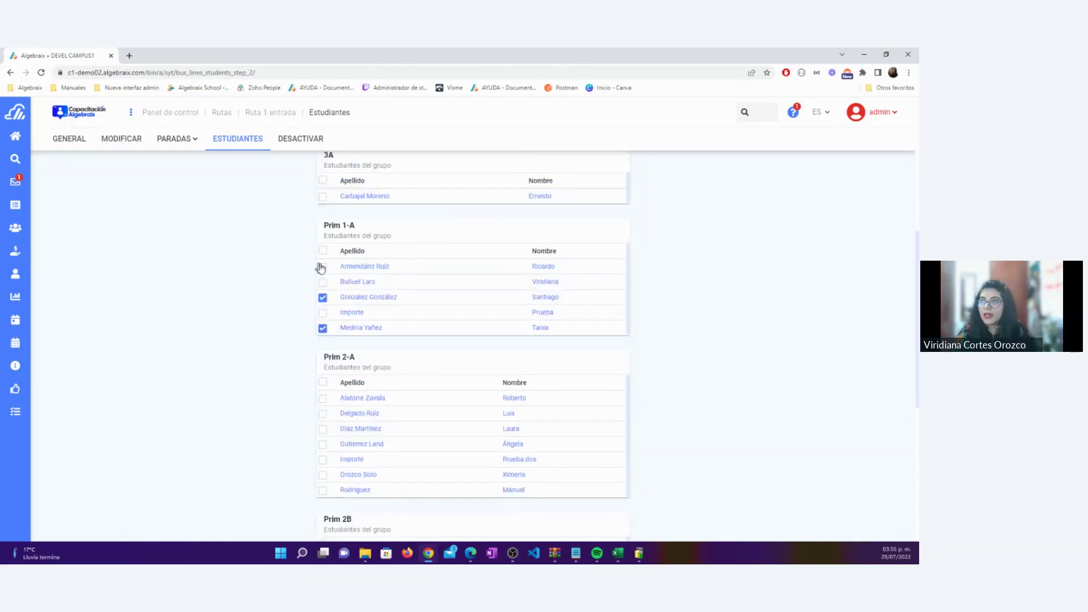
{"action": "left_click", "coordinate": [322, 266]}
Include the first two Prim 2-A students and all of Prim 2B and SEC 2A, then confirm
{"action": "scroll", "coordinate": [306, 306], "scroll_direction": "down", "scroll_amount": 2}
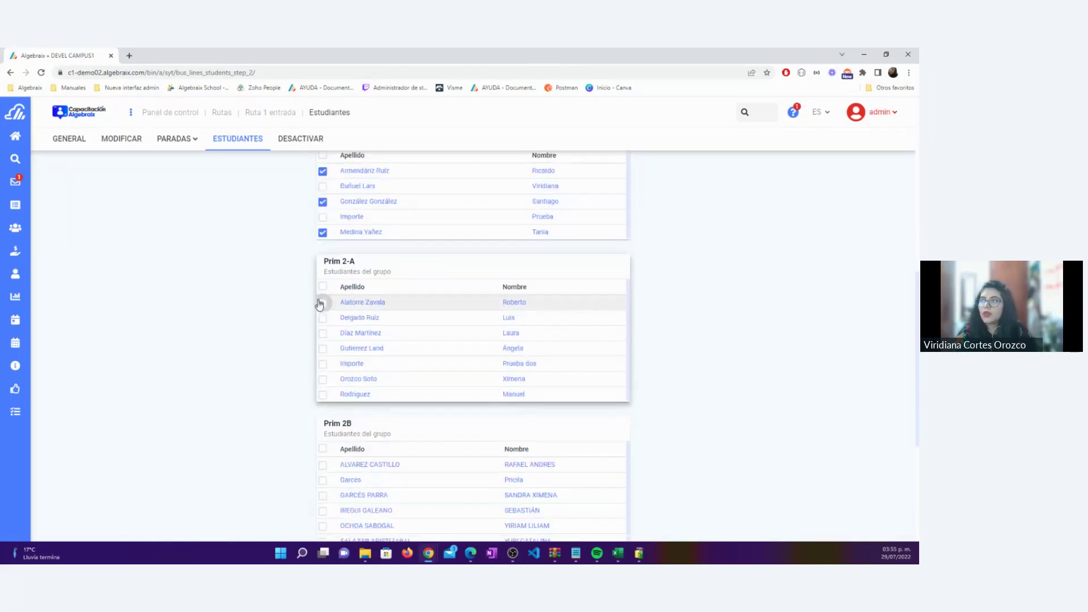
{"action": "left_click", "coordinate": [322, 303]}
{"action": "left_click", "coordinate": [322, 318]}
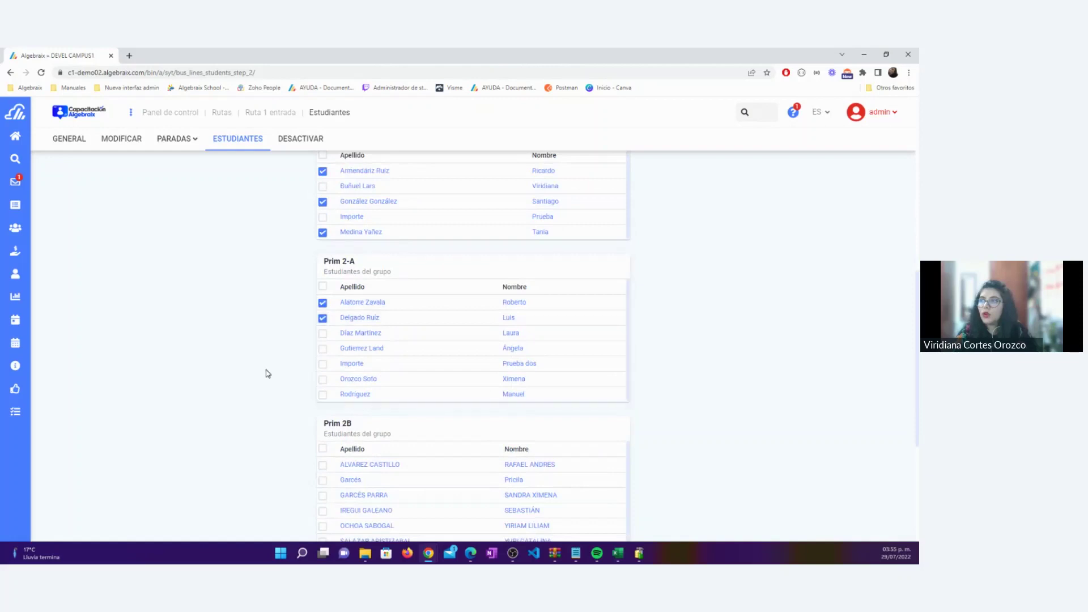
{"action": "scroll", "coordinate": [267, 373], "scroll_direction": "down", "scroll_amount": 2}
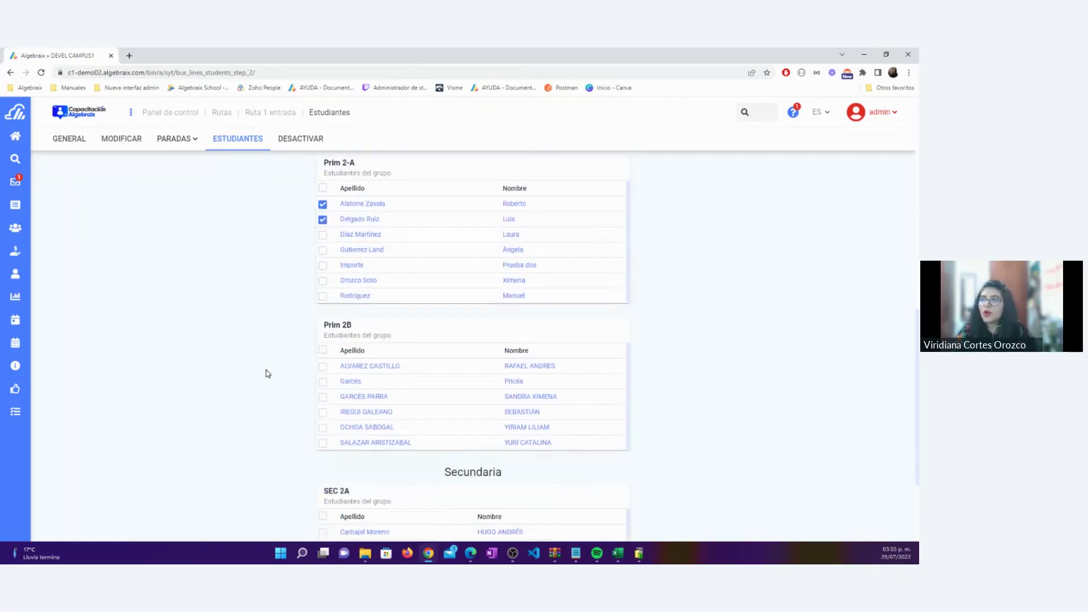
{"action": "scroll", "coordinate": [267, 373], "scroll_direction": "down", "scroll_amount": 1}
{"action": "left_click", "coordinate": [324, 306]}
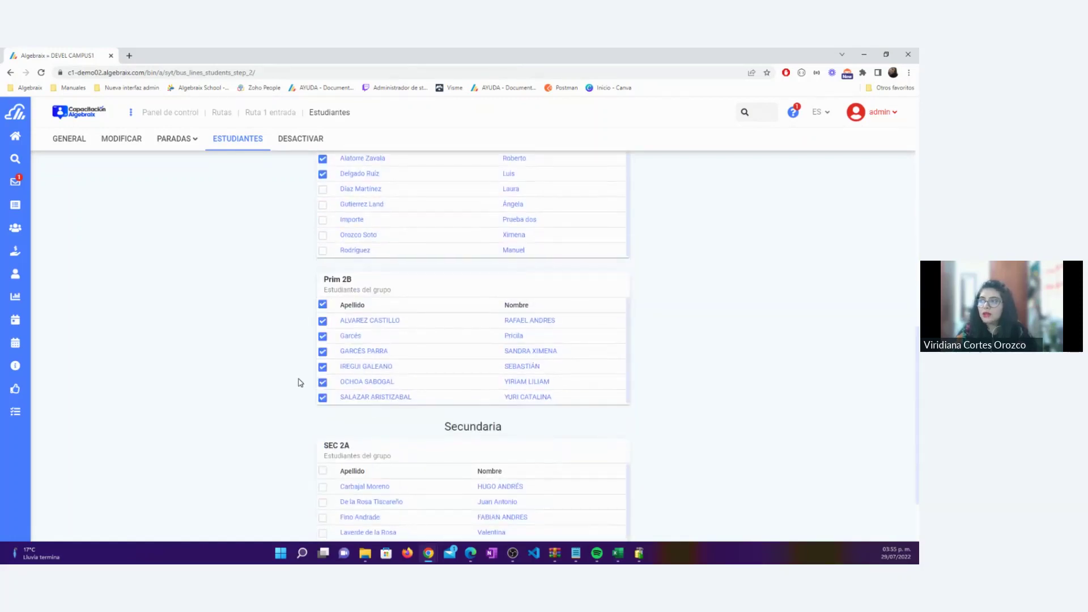
{"action": "scroll", "coordinate": [299, 381], "scroll_direction": "down", "scroll_amount": 2}
{"action": "left_click", "coordinate": [323, 380]}
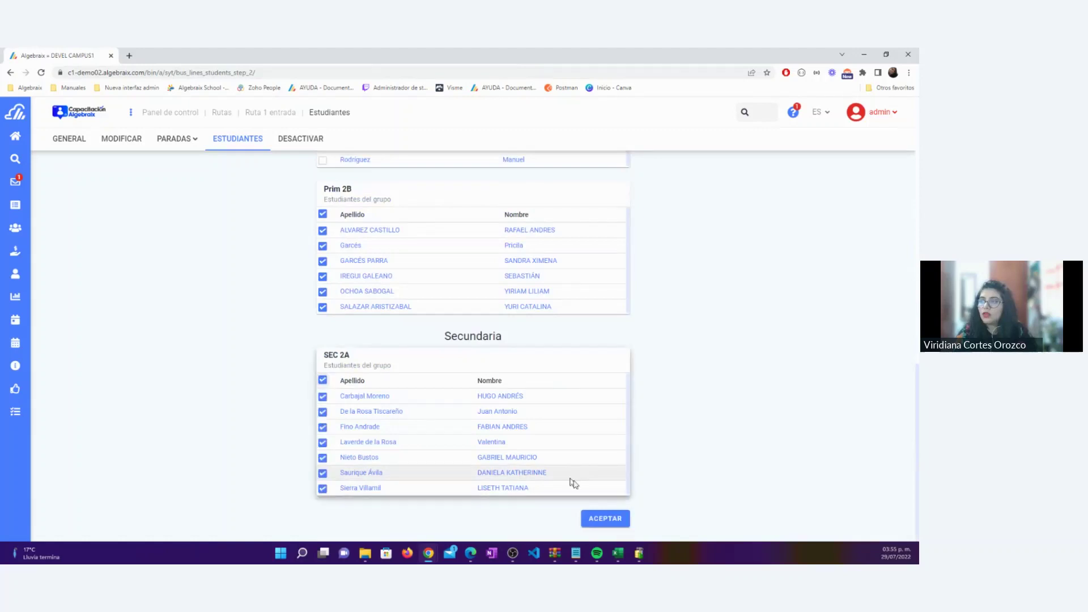
{"action": "left_click", "coordinate": [605, 518]}
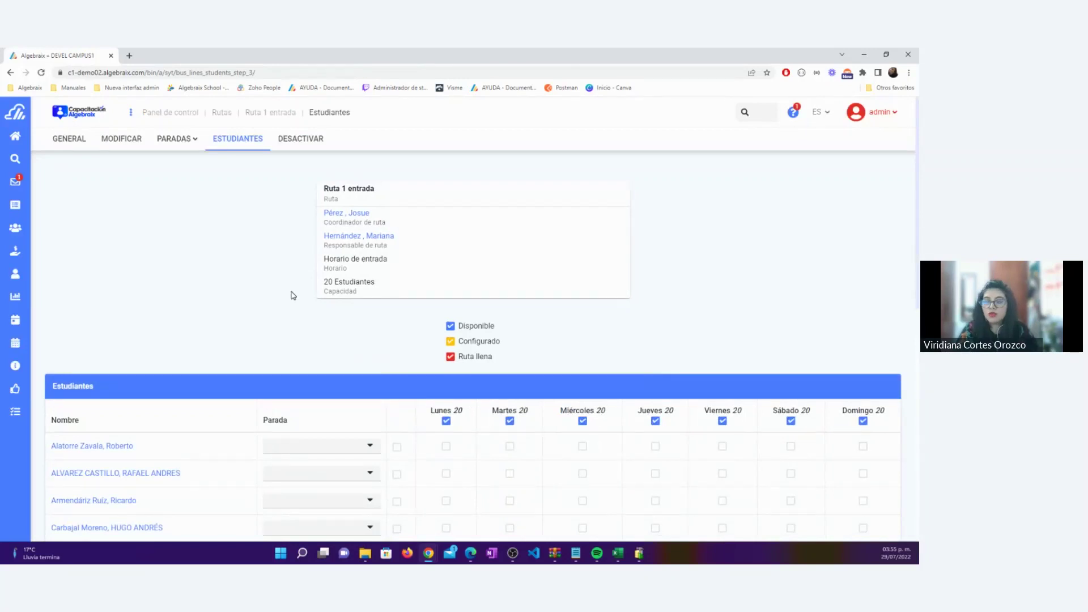
Give the first four students the stops Chichen Itzá, Insurgentes, Colegio and Colegio
{"action": "scroll", "coordinate": [293, 297], "scroll_direction": "down", "scroll_amount": 2}
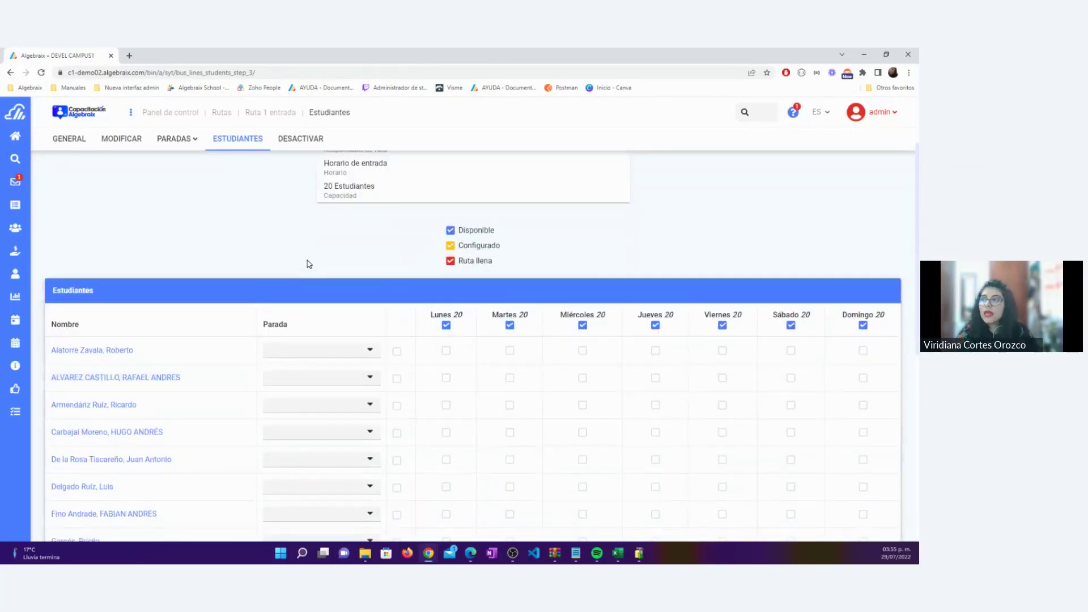
{"action": "scroll", "coordinate": [298, 261], "scroll_direction": "down", "scroll_amount": 2}
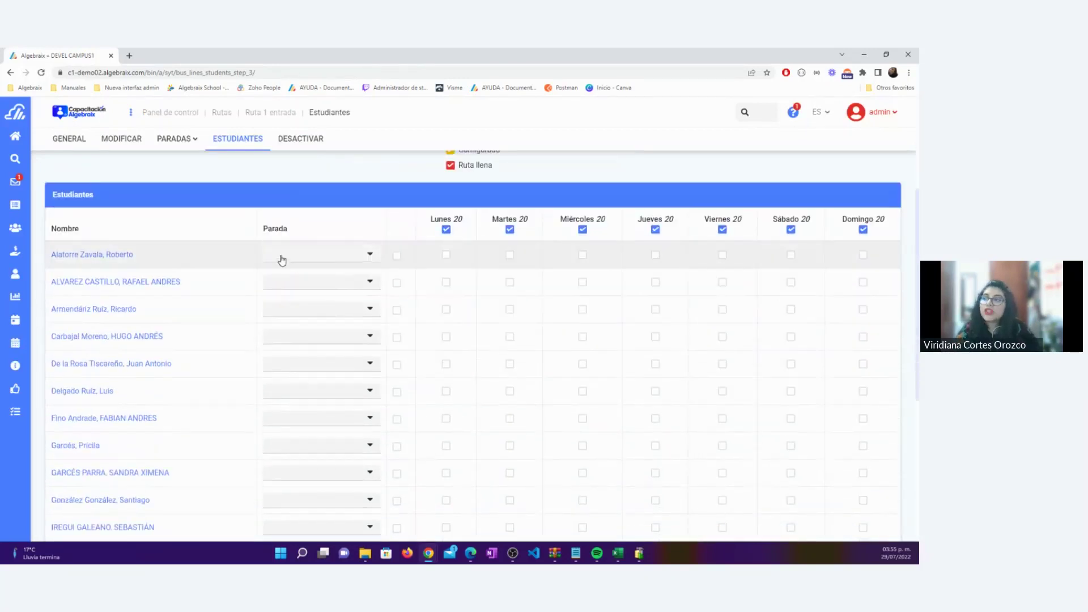
{"action": "left_click", "coordinate": [279, 255]}
{"action": "left_click", "coordinate": [290, 277]}
{"action": "left_click", "coordinate": [292, 282]}
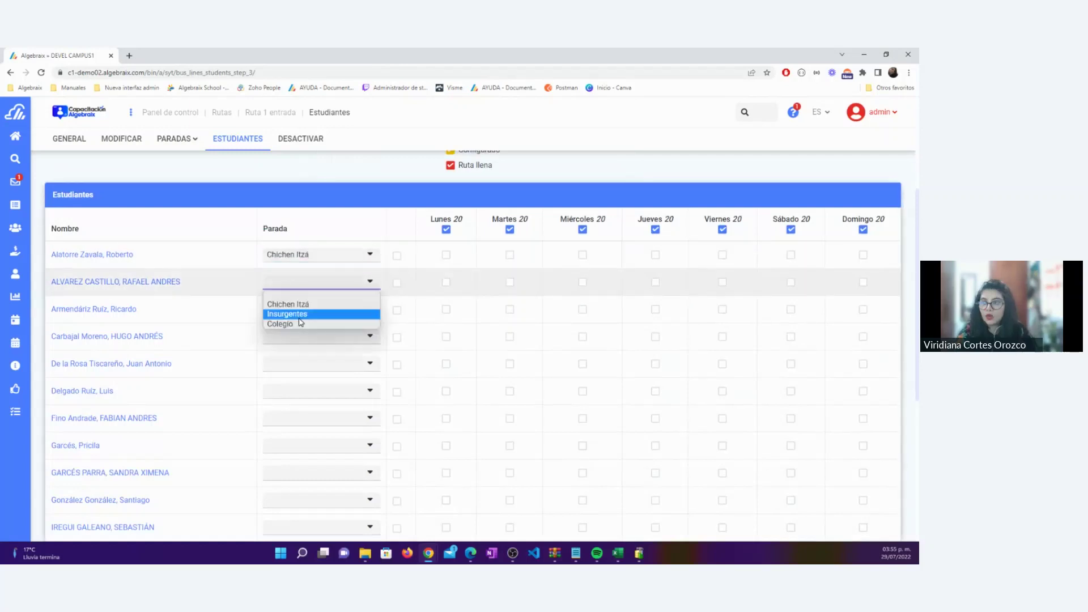
{"action": "left_click", "coordinate": [294, 312]}
{"action": "left_click", "coordinate": [297, 310]}
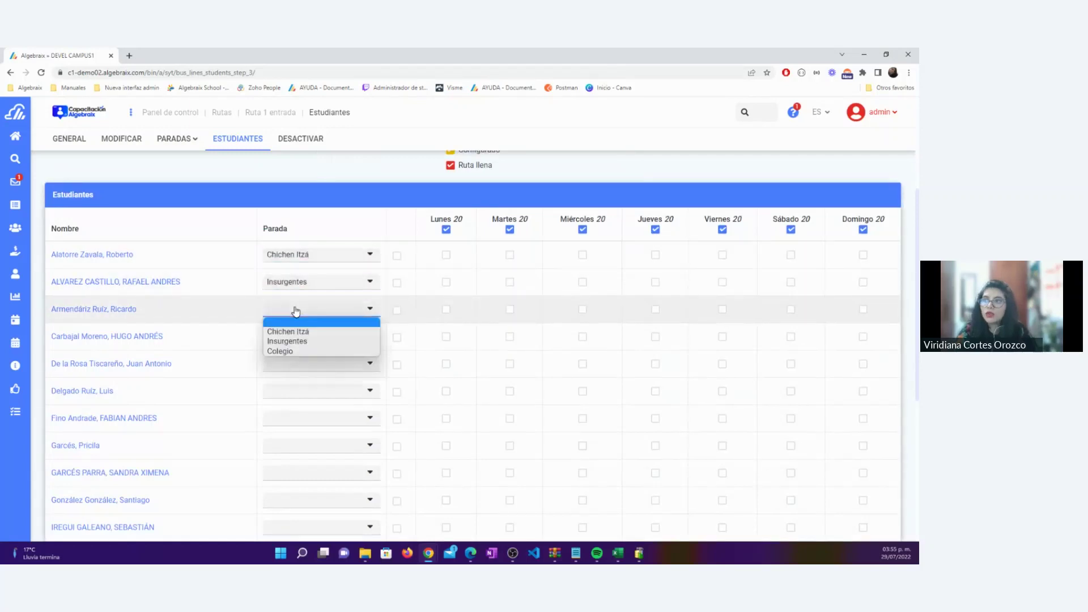
{"action": "left_click", "coordinate": [294, 348]}
{"action": "left_click", "coordinate": [293, 340]}
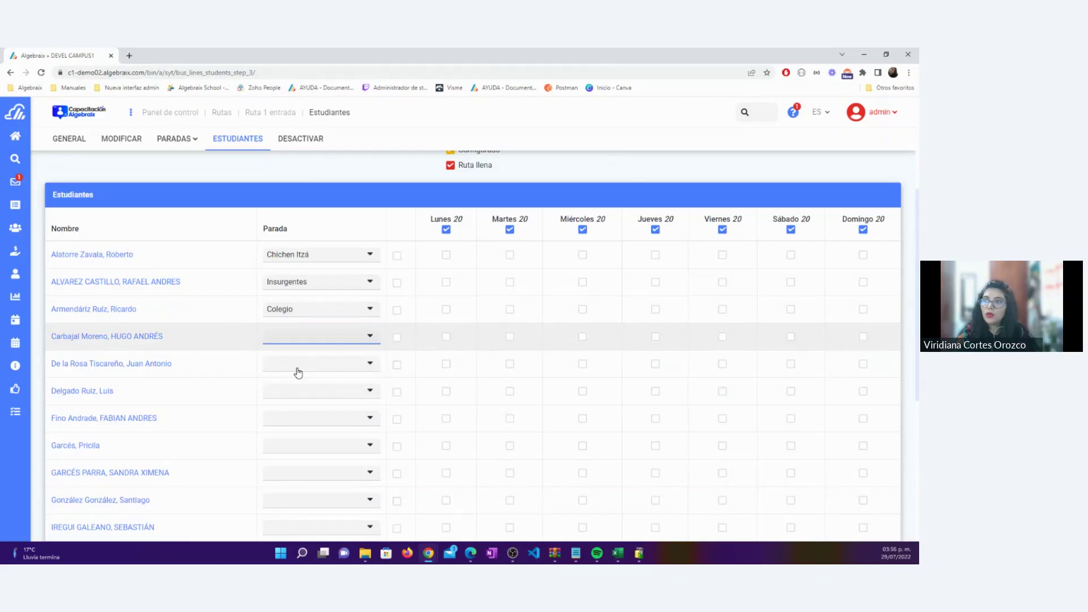
{"action": "left_click", "coordinate": [298, 370]}
Give the next students the stops Insurgentes, Colegio, Chichen Itzá, Insurgentes and Insurgentes
{"action": "left_click", "coordinate": [304, 399]}
{"action": "scroll", "coordinate": [294, 372], "scroll_direction": "down", "scroll_amount": 2}
{"action": "left_click", "coordinate": [290, 299]}
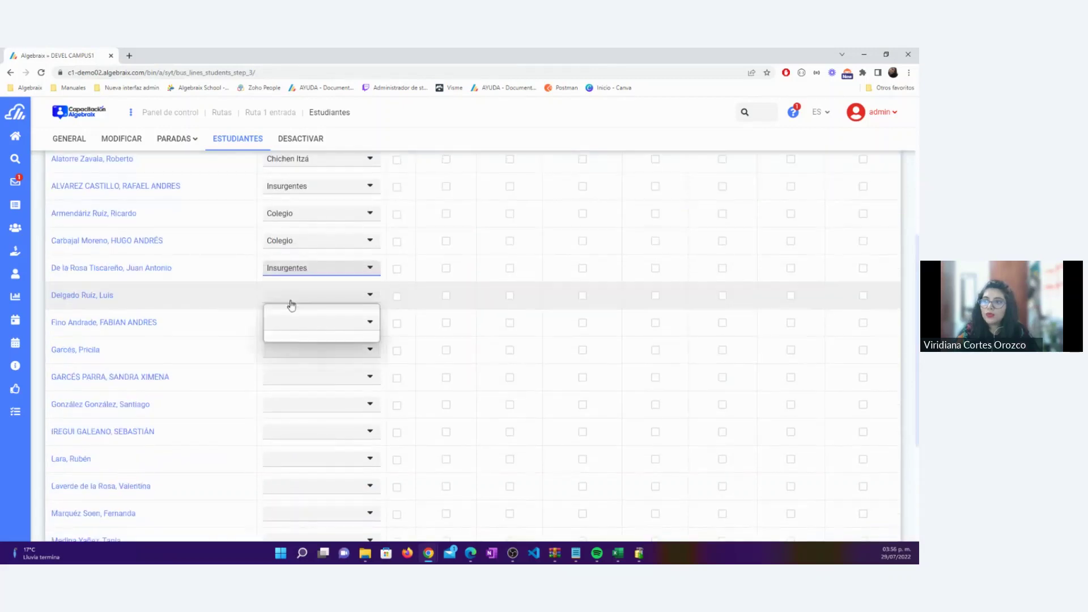
{"action": "left_click", "coordinate": [294, 334]}
{"action": "left_click", "coordinate": [294, 331]}
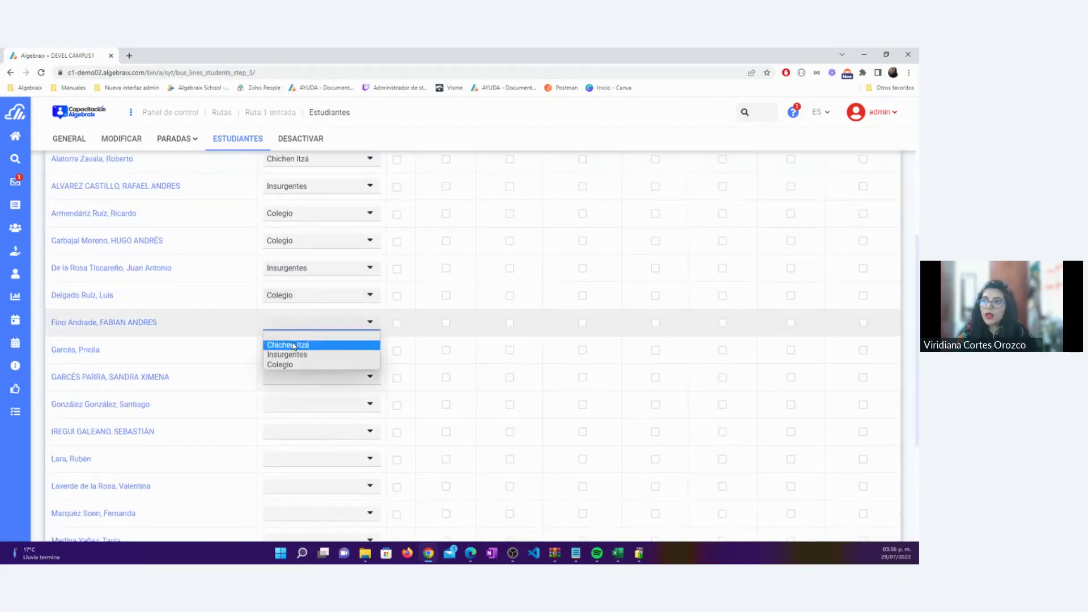
{"action": "left_click", "coordinate": [292, 343]}
{"action": "left_click", "coordinate": [292, 350]}
{"action": "left_click", "coordinate": [300, 383]}
{"action": "left_click", "coordinate": [299, 381]}
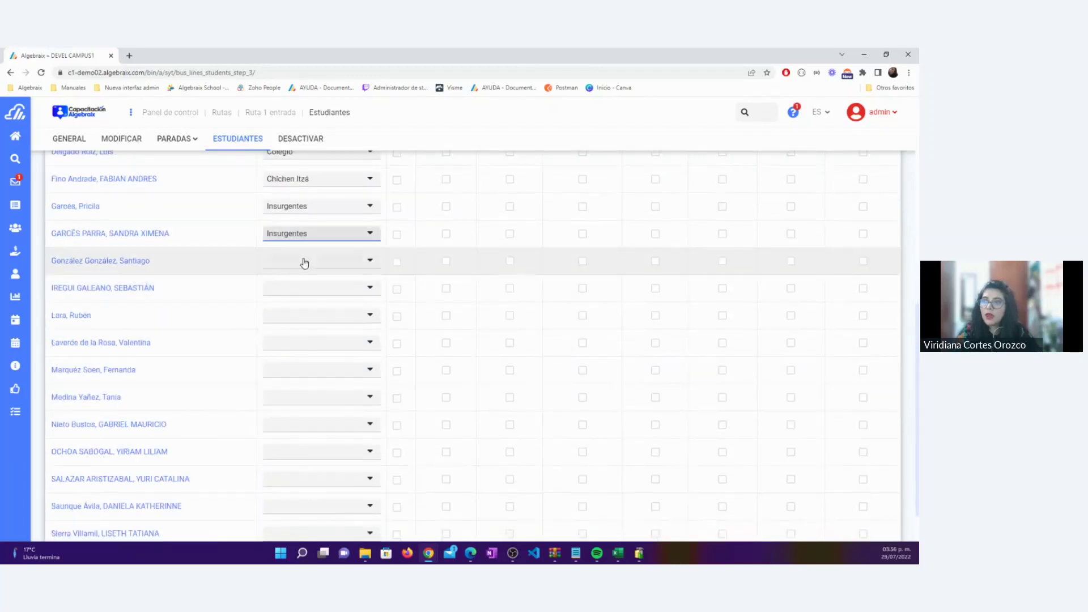
{"action": "left_click", "coordinate": [304, 262]}
{"action": "left_click", "coordinate": [304, 298]}
Assign the following students Insurgentes, Insurgentes, Insurgentes, Chichen Itzá and Colegio stops
{"action": "left_click", "coordinate": [302, 289]}
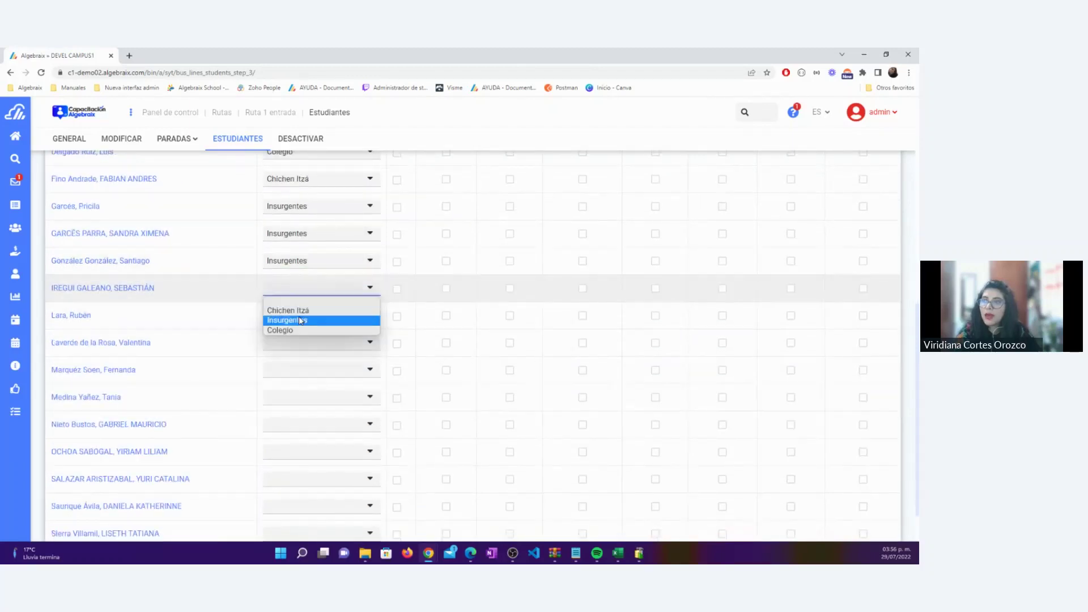
{"action": "left_click", "coordinate": [299, 318]}
{"action": "left_click", "coordinate": [299, 318]}
{"action": "left_click", "coordinate": [301, 346]}
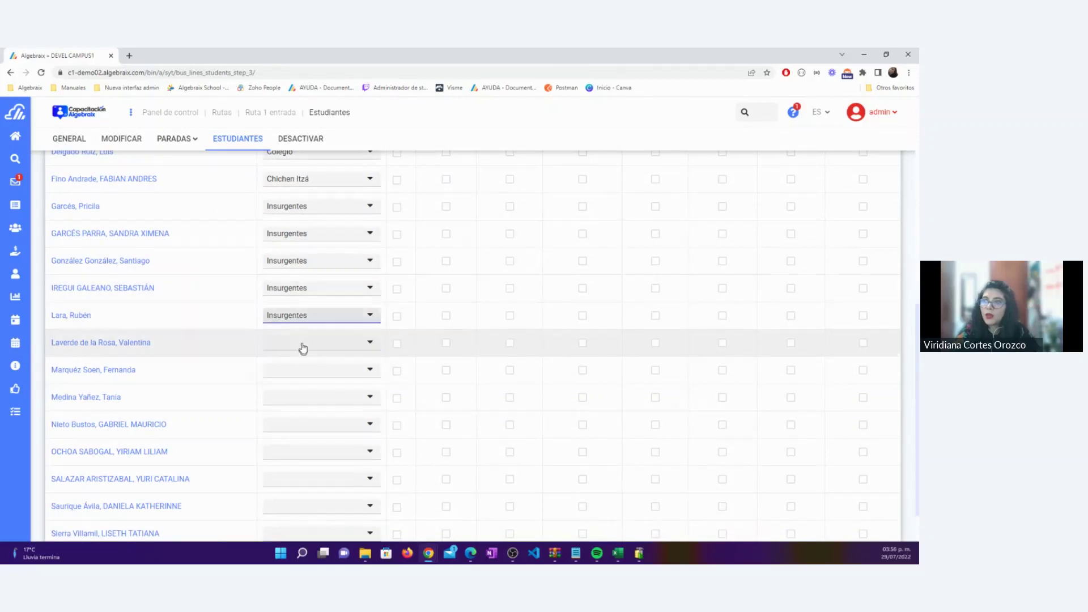
{"action": "left_click", "coordinate": [301, 344]}
{"action": "left_click", "coordinate": [302, 371]}
{"action": "left_click", "coordinate": [302, 371]}
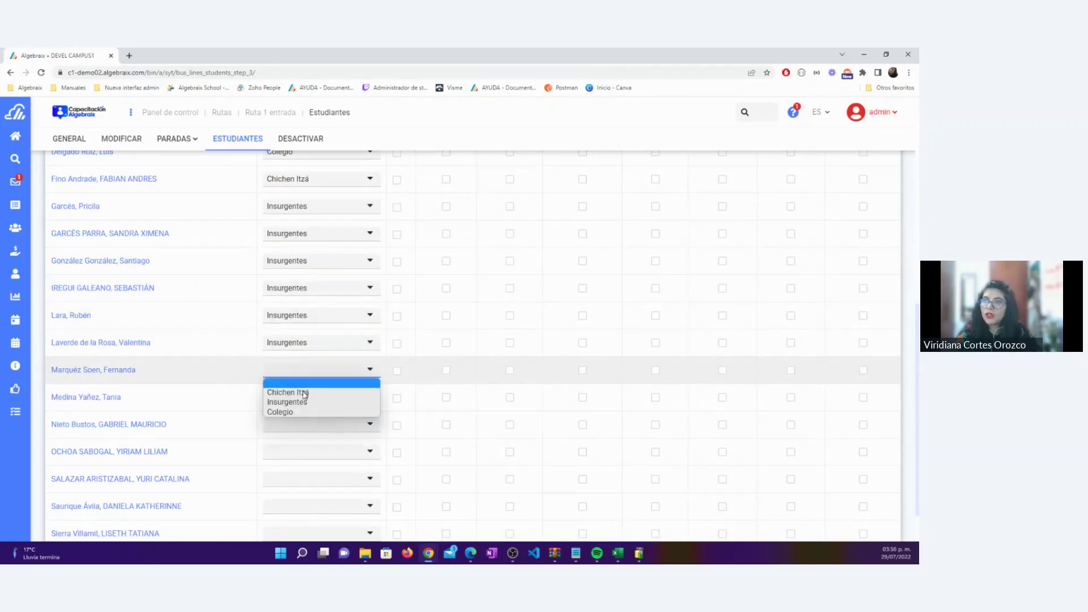
{"action": "left_click", "coordinate": [301, 392]}
{"action": "scroll", "coordinate": [301, 393], "scroll_direction": "down", "scroll_amount": 1}
{"action": "left_click", "coordinate": [301, 345]}
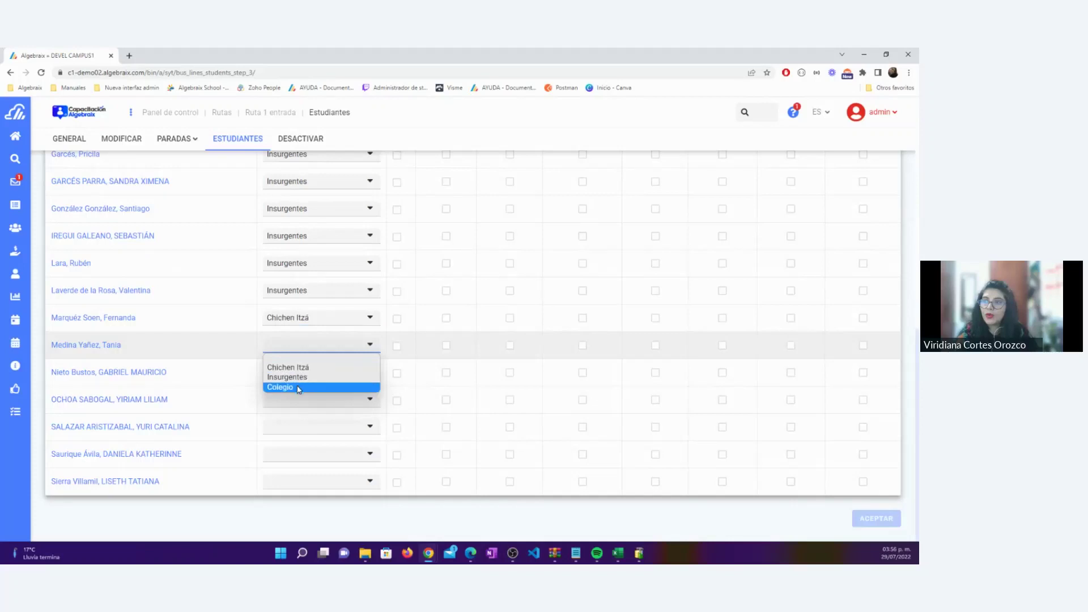
{"action": "left_click", "coordinate": [299, 387]}
Give the last students Insurgentes, Colegio, Insurgentes, Colegio and Chichen Itzá stops, and enroll everyone for Lunes
{"action": "left_click", "coordinate": [300, 372]}
{"action": "left_click", "coordinate": [307, 411]}
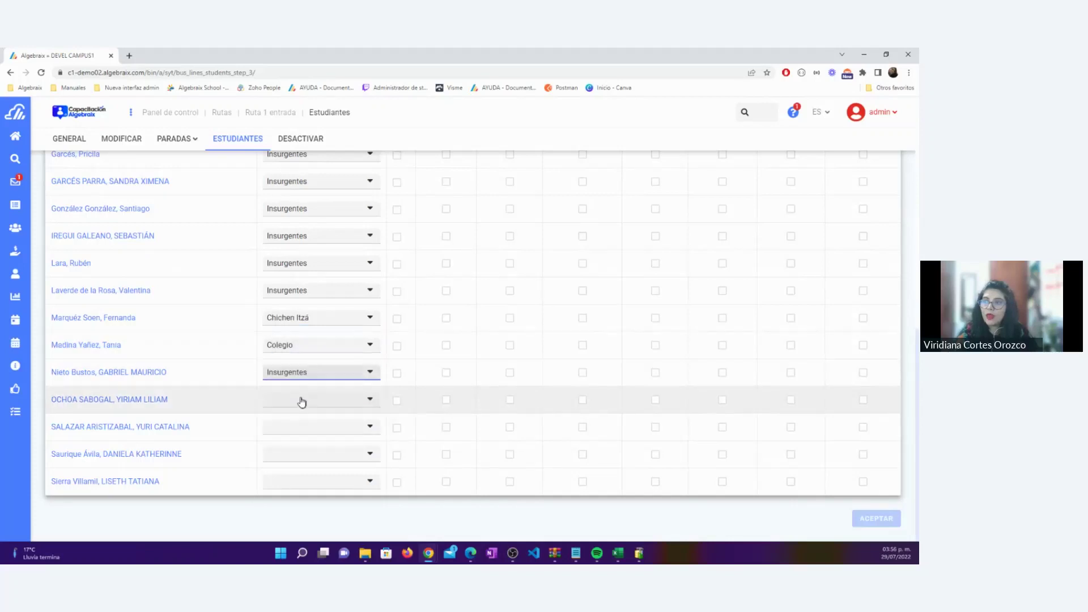
{"action": "left_click", "coordinate": [300, 401]}
{"action": "left_click", "coordinate": [302, 448]}
{"action": "left_click", "coordinate": [301, 426]}
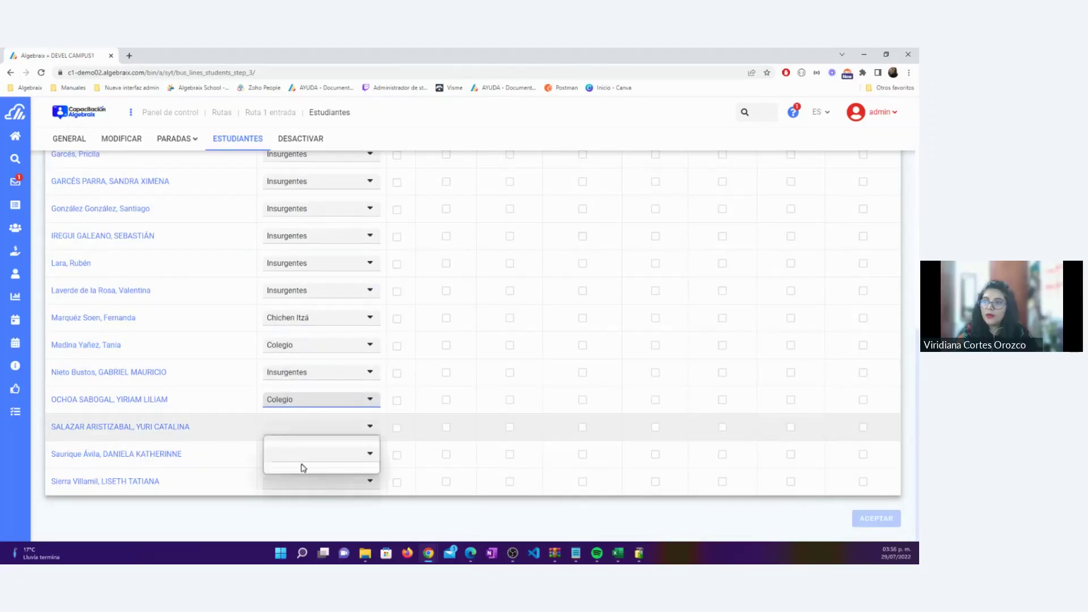
{"action": "left_click", "coordinate": [295, 459]}
{"action": "left_click", "coordinate": [294, 465]}
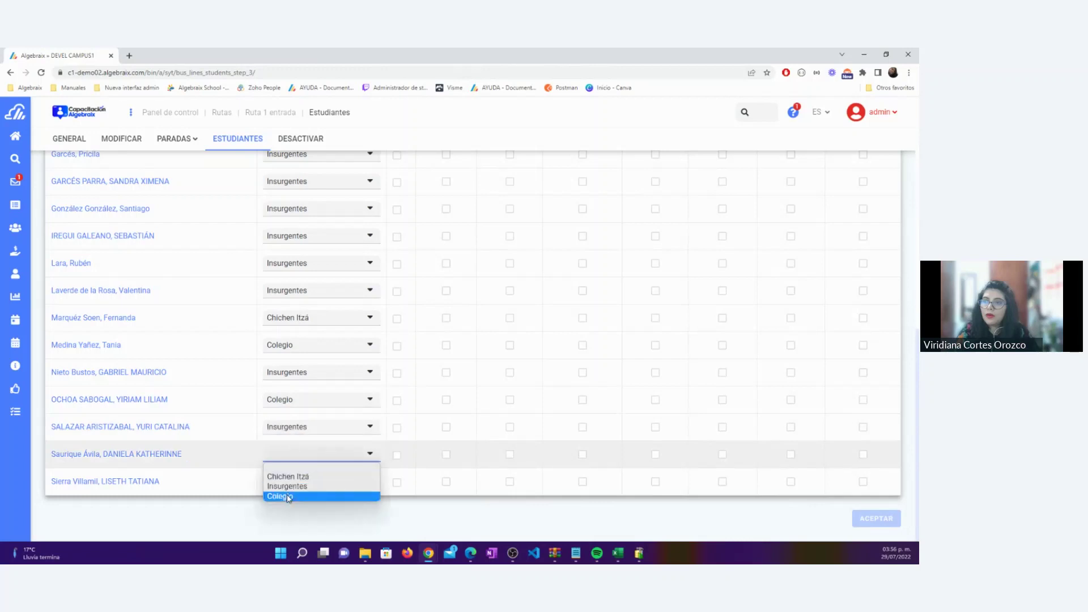
{"action": "left_click", "coordinate": [292, 495]}
{"action": "left_click", "coordinate": [289, 485]}
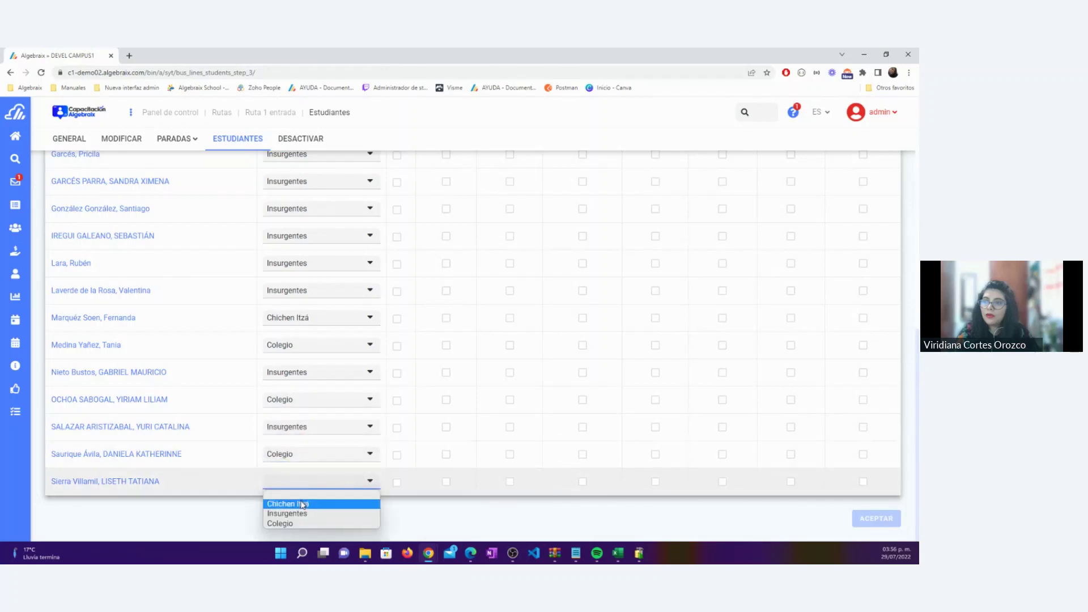
{"action": "left_click", "coordinate": [302, 503]}
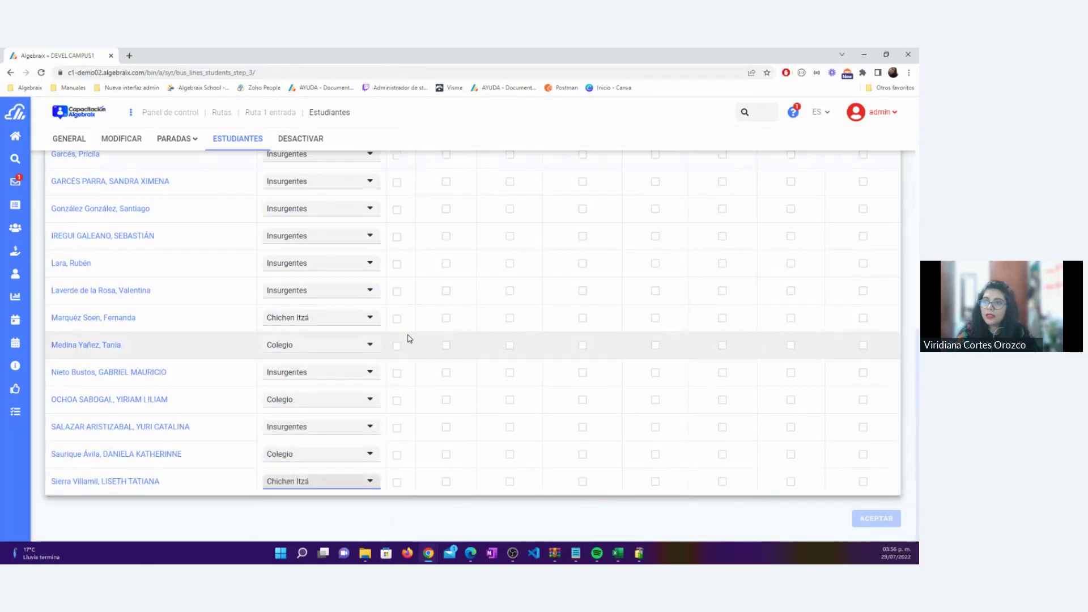
{"action": "scroll", "coordinate": [431, 354], "scroll_direction": "up", "scroll_amount": 8}
{"action": "left_click", "coordinate": [446, 369]}
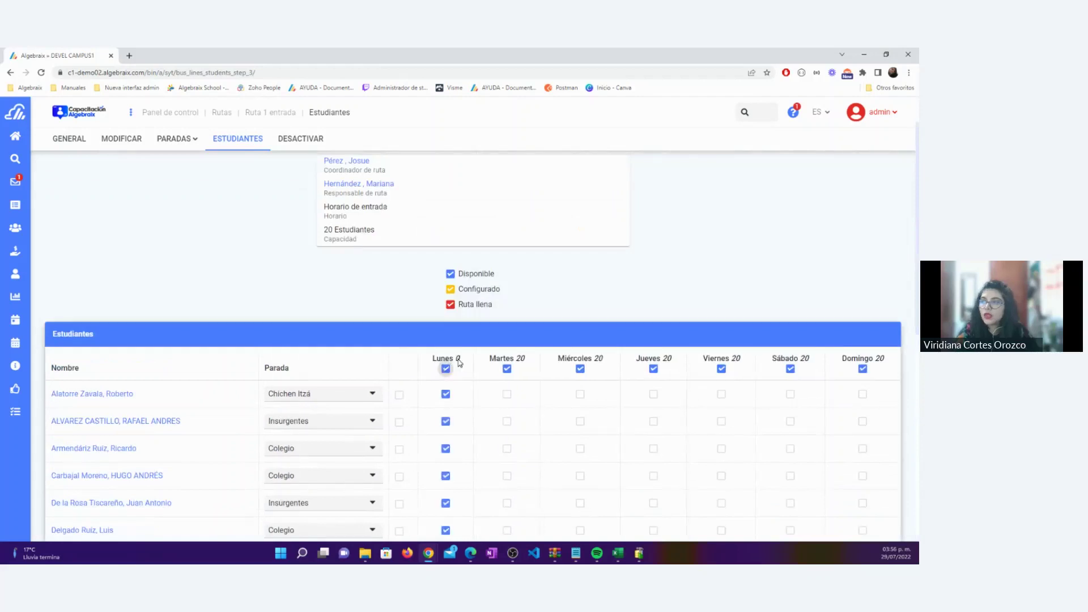
Schedule five students, including the third, fourth and fifth, to ride on Martes
{"action": "scroll", "coordinate": [459, 361], "scroll_direction": "down", "scroll_amount": 10}
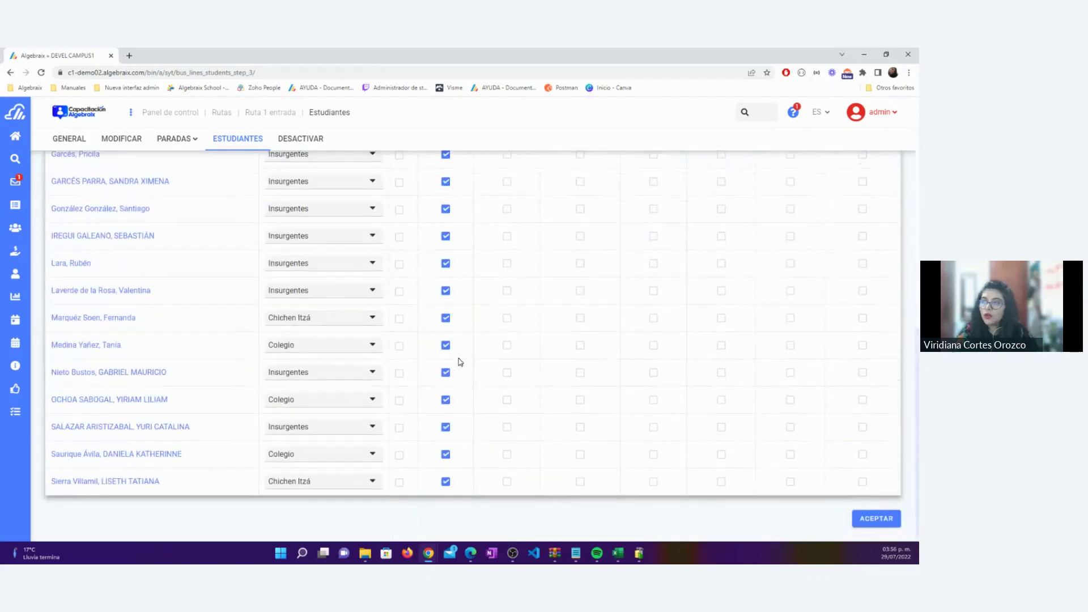
{"action": "scroll", "coordinate": [455, 457], "scroll_direction": "up", "scroll_amount": 10}
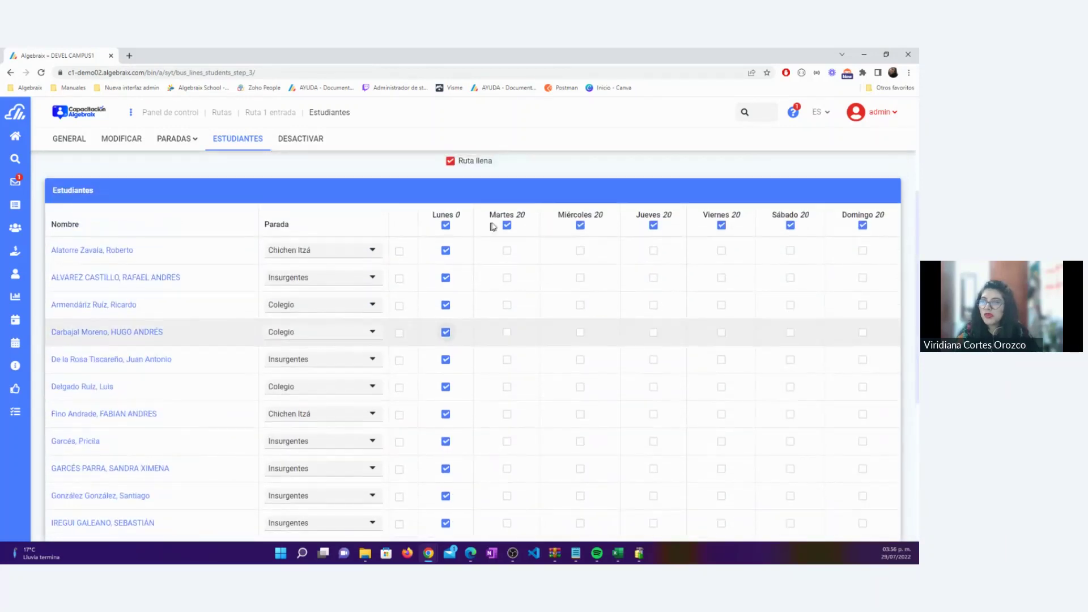
{"action": "left_click", "coordinate": [506, 305]}
{"action": "left_click", "coordinate": [507, 333]}
{"action": "left_click", "coordinate": [507, 359]}
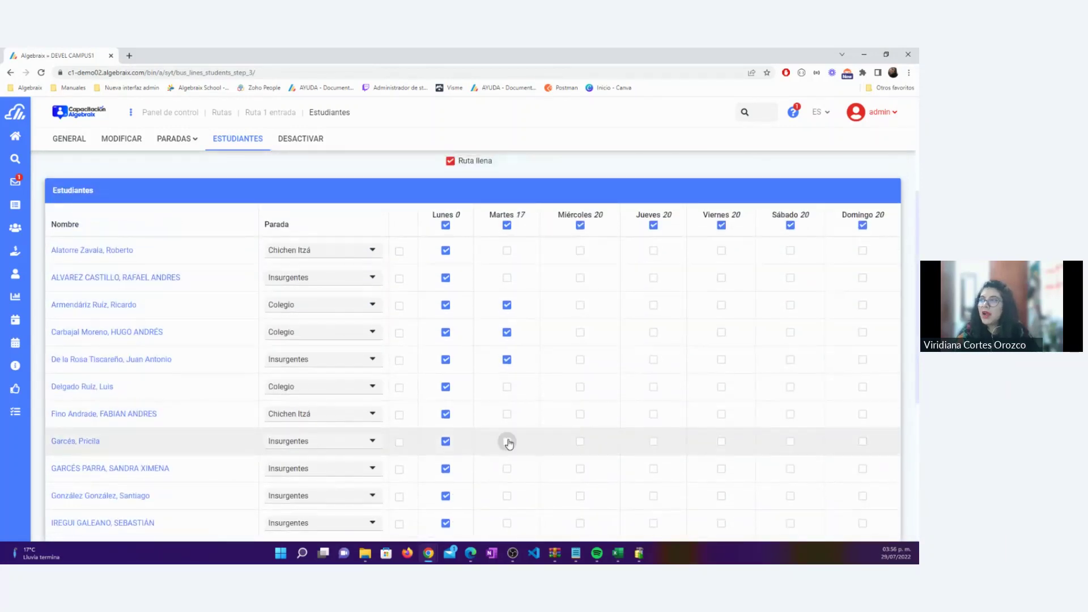
{"action": "left_click", "coordinate": [507, 441]}
{"action": "scroll", "coordinate": [504, 454], "scroll_direction": "down", "scroll_amount": 3}
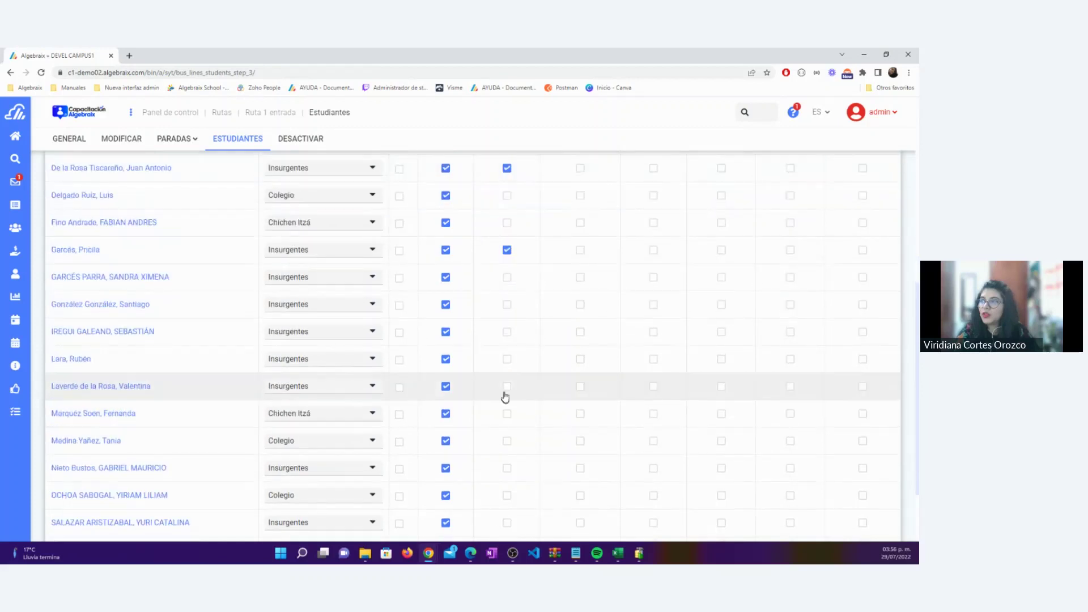
{"action": "left_click", "coordinate": [506, 469]}
{"action": "scroll", "coordinate": [535, 368], "scroll_direction": "up", "scroll_amount": 5}
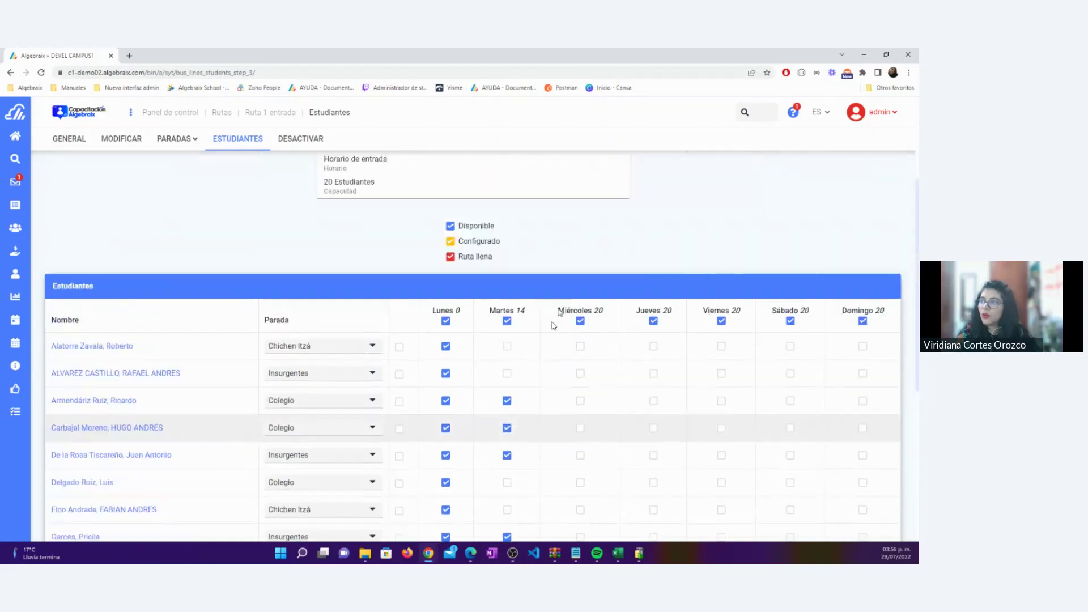
Enroll every student for Miércoles and four students, including the first and fifth, for Jueves
{"action": "left_click", "coordinate": [581, 321]}
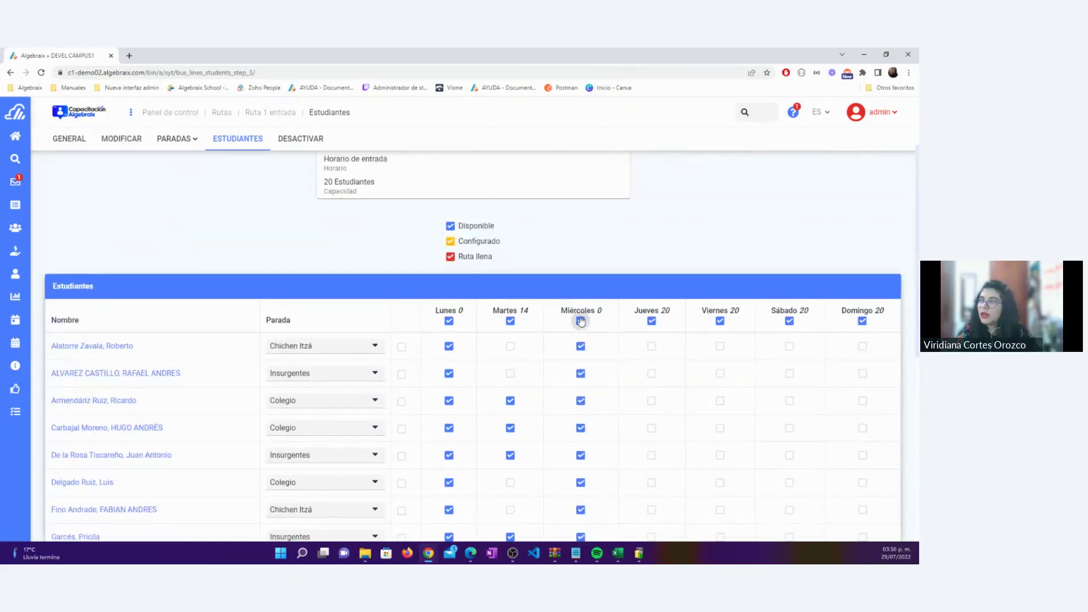
{"action": "left_click", "coordinate": [651, 345]}
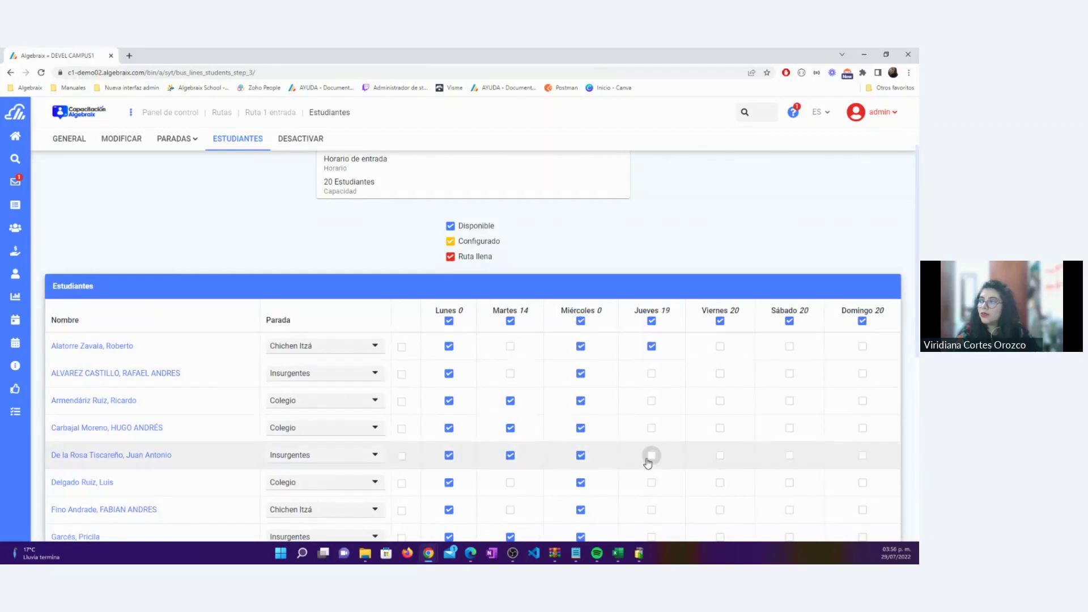
{"action": "left_click", "coordinate": [652, 455]}
{"action": "scroll", "coordinate": [650, 454], "scroll_direction": "down", "scroll_amount": 3}
{"action": "left_click", "coordinate": [652, 345]}
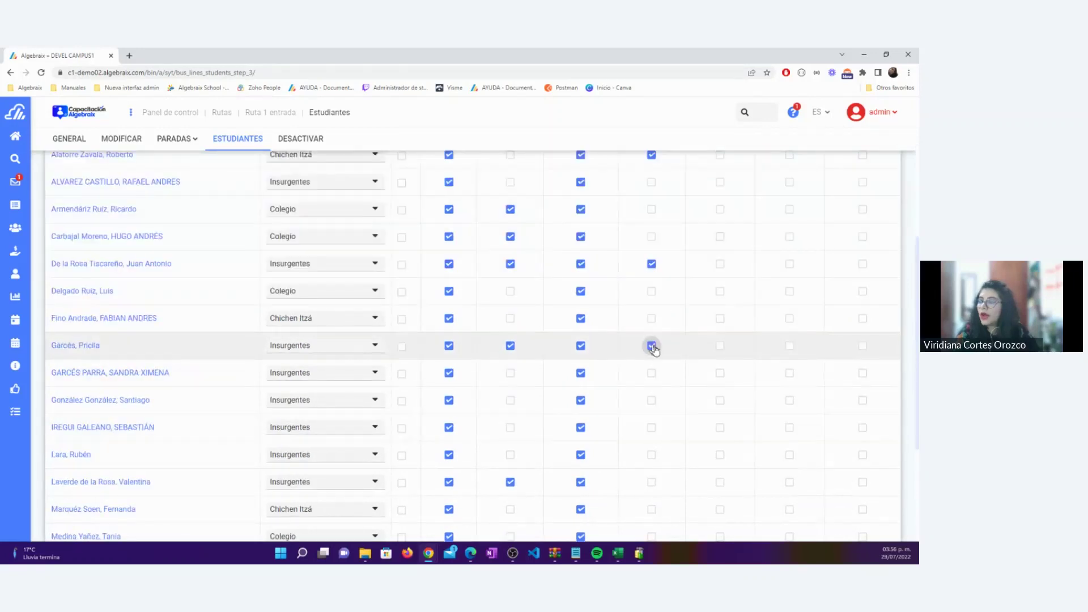
{"action": "left_click", "coordinate": [651, 455]}
{"action": "scroll", "coordinate": [680, 425], "scroll_direction": "up", "scroll_amount": 4}
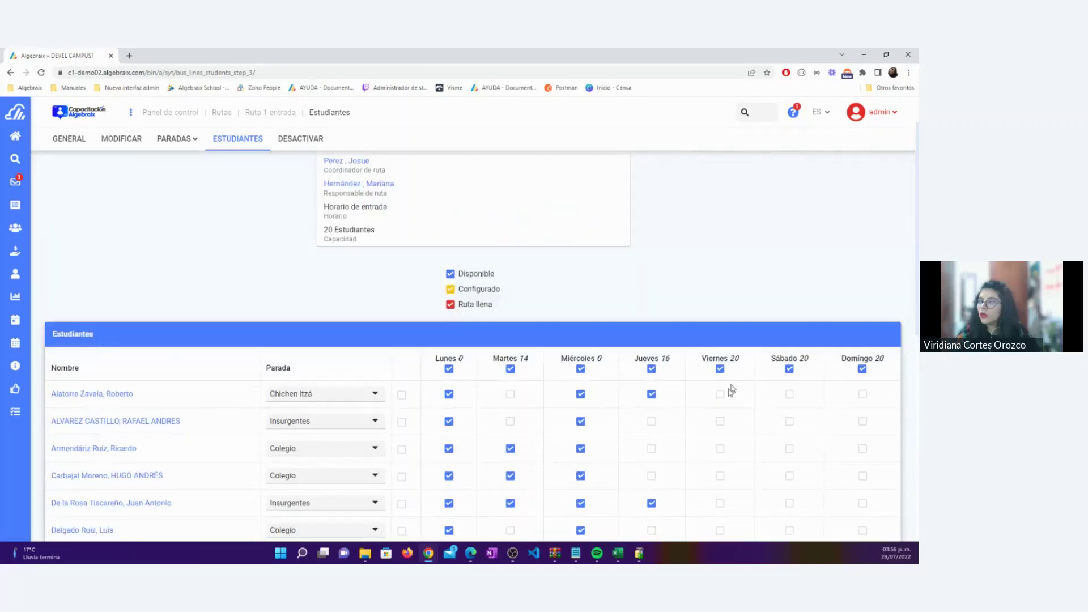
Add Viernes for three students, including the second, and save the stops and riding days
{"action": "left_click", "coordinate": [720, 422]}
{"action": "scroll", "coordinate": [722, 430], "scroll_direction": "down", "scroll_amount": 5}
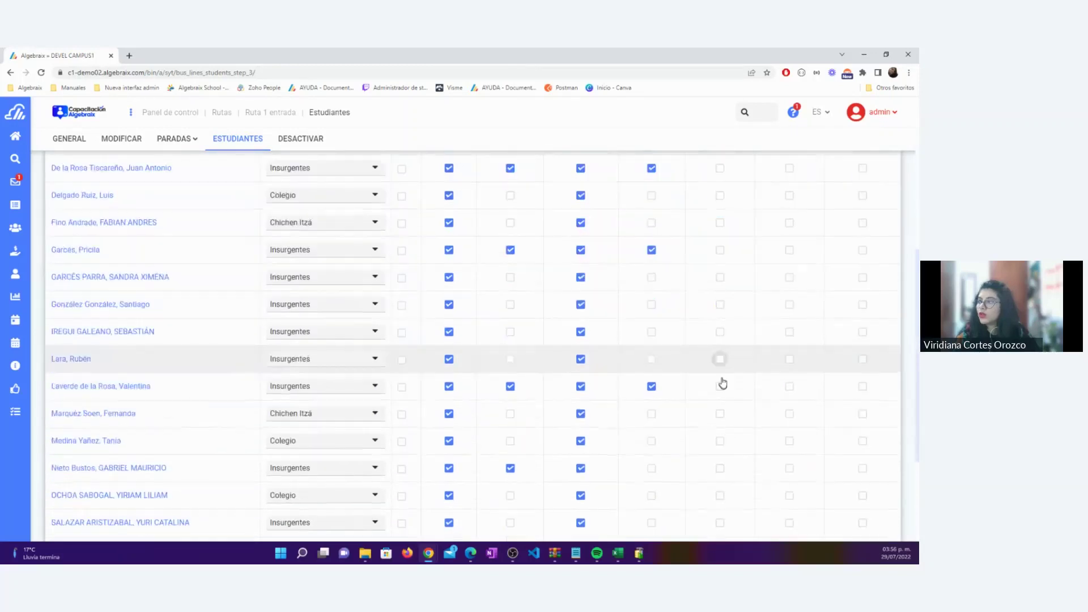
{"action": "left_click", "coordinate": [721, 360]}
{"action": "scroll", "coordinate": [720, 408], "scroll_direction": "down", "scroll_amount": 2}
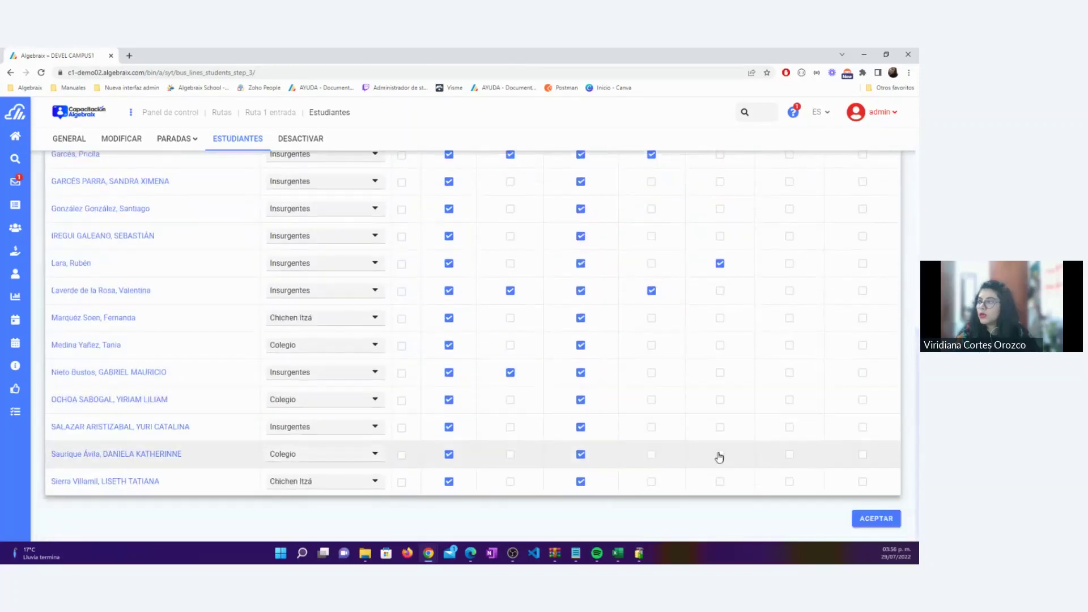
{"action": "left_click", "coordinate": [720, 454]}
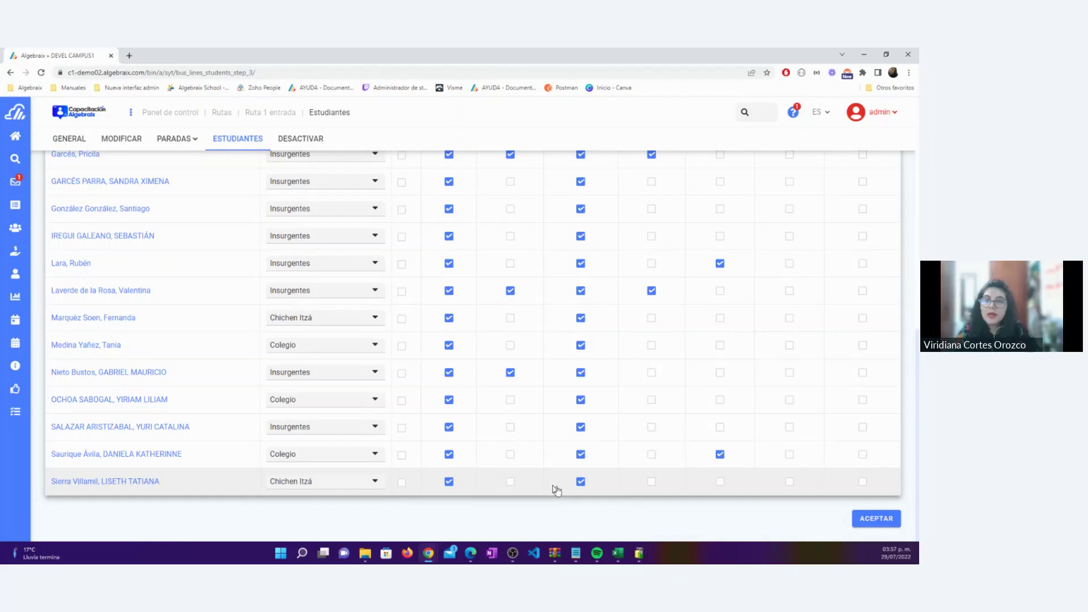
{"action": "left_click", "coordinate": [874, 520]}
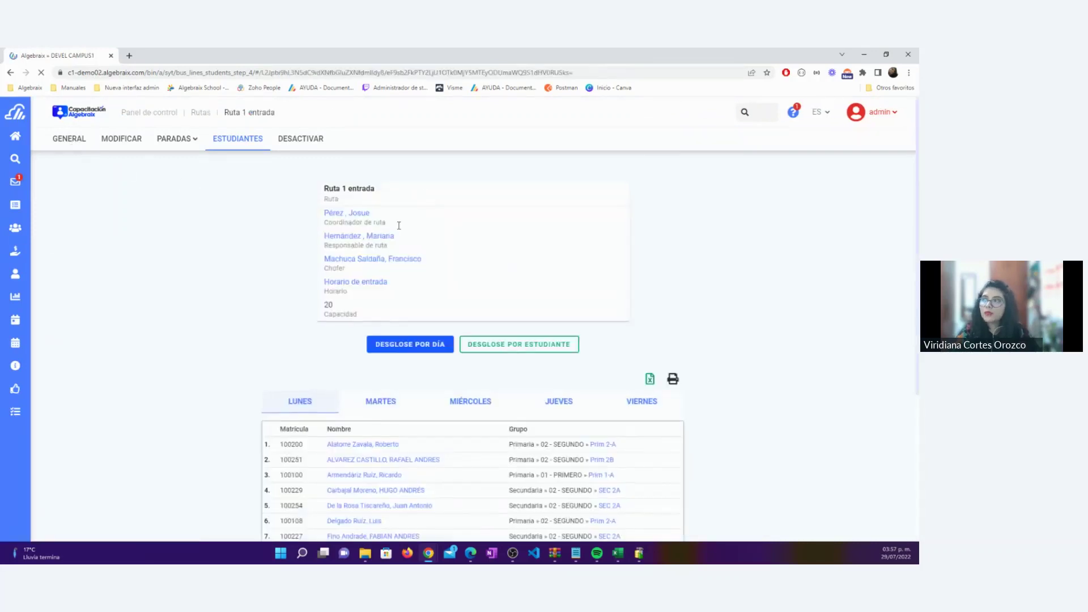
Go over the route card's coordinator, manager, driver, entry schedule and capacity details
{"action": "left_click_drag", "start_coordinate": [396, 223], "coordinate": [300, 205]}
{"action": "left_click_drag", "start_coordinate": [400, 247], "coordinate": [309, 233]}
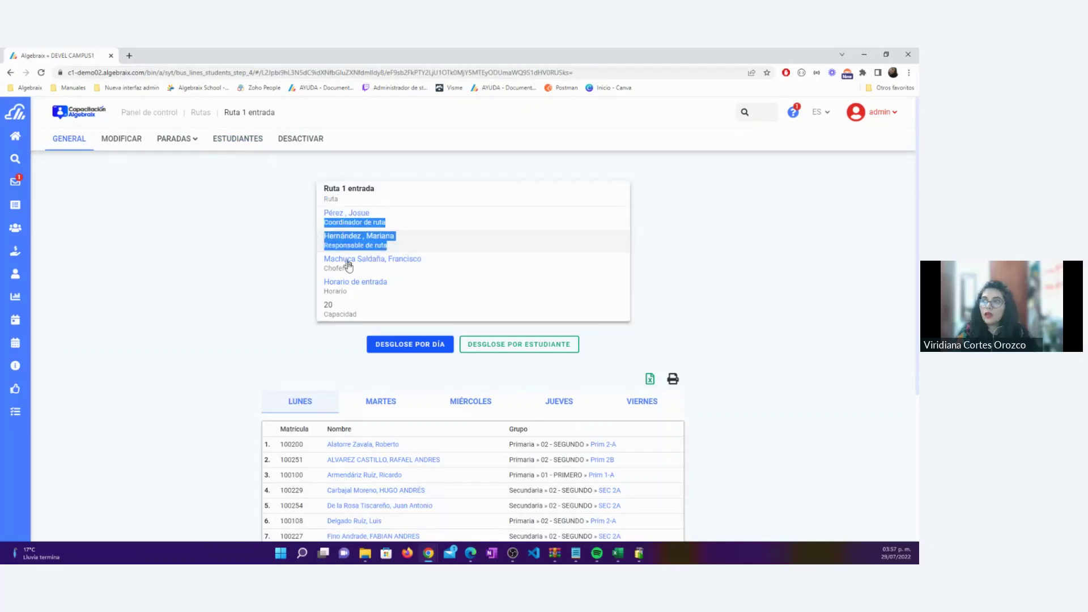
{"action": "left_click", "coordinate": [351, 272]}
{"action": "triple_click", "coordinate": [351, 274]}
{"action": "triple_click", "coordinate": [367, 295]}
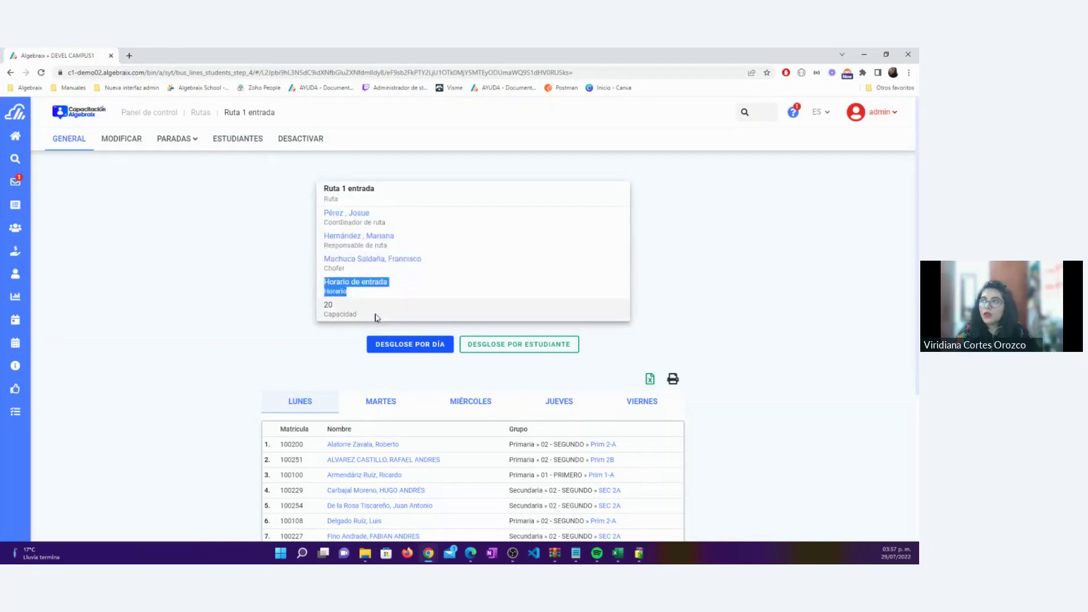
{"action": "double_click", "coordinate": [340, 314]}
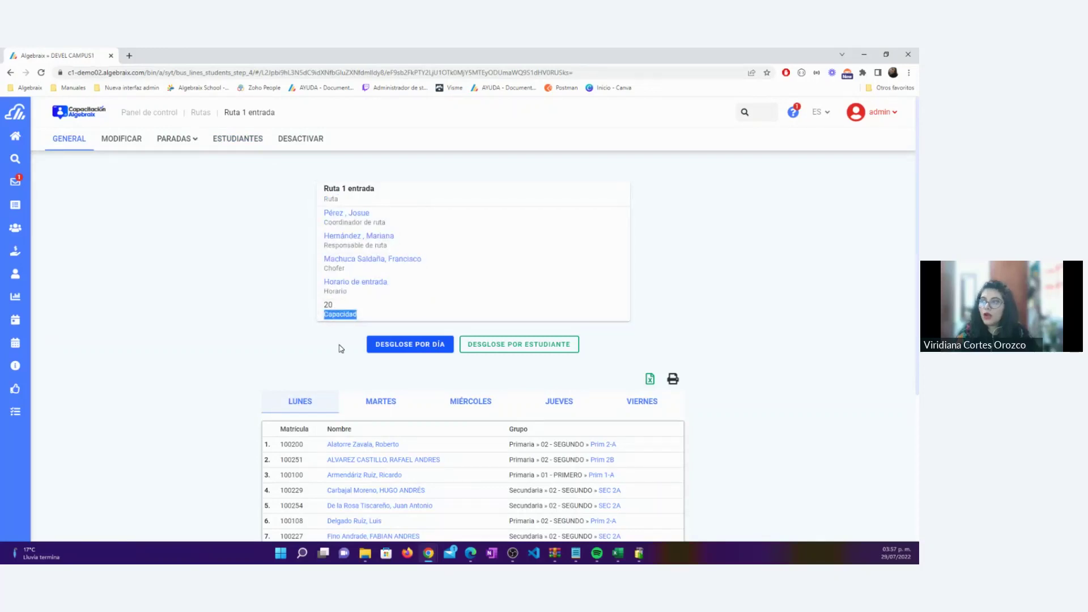
{"action": "scroll", "coordinate": [434, 350], "scroll_direction": "down", "scroll_amount": 4}
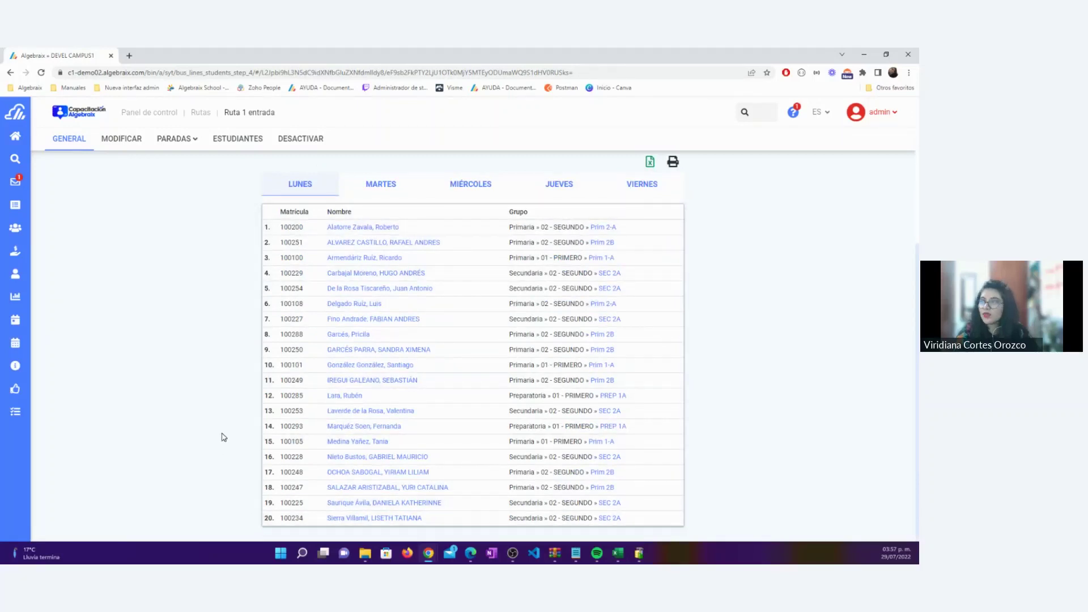
{"action": "scroll", "coordinate": [224, 437], "scroll_direction": "up", "scroll_amount": 2}
Check the Martes, Miércoles and Viernes rider lists, ending on Friday's three students
{"action": "left_click", "coordinate": [378, 280]}
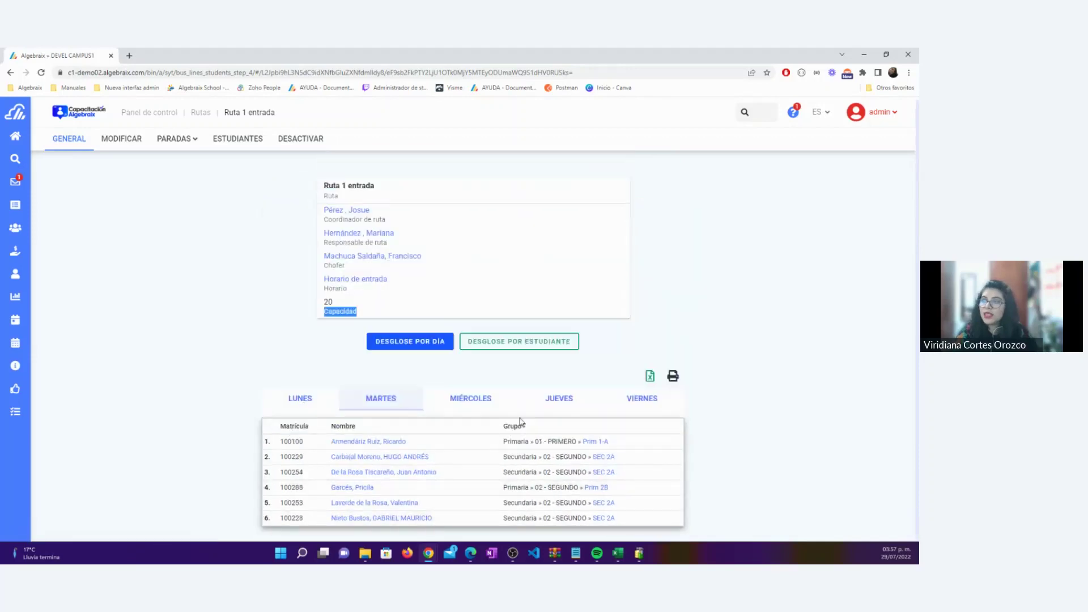
{"action": "left_click", "coordinate": [487, 403]}
{"action": "scroll", "coordinate": [371, 447], "scroll_direction": "down", "scroll_amount": 4}
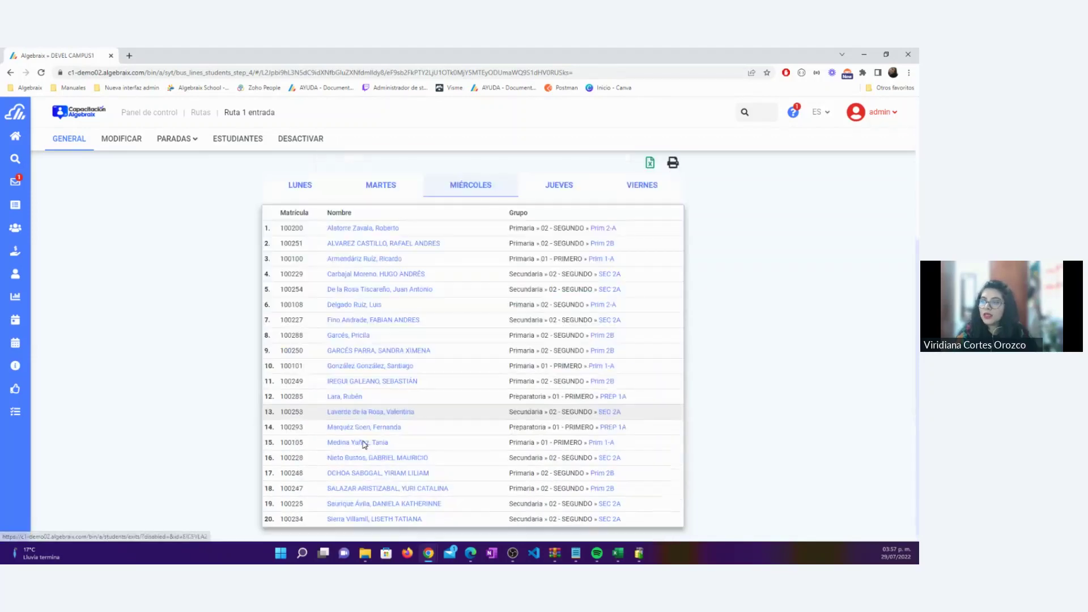
{"action": "scroll", "coordinate": [363, 442], "scroll_direction": "up", "scroll_amount": 4}
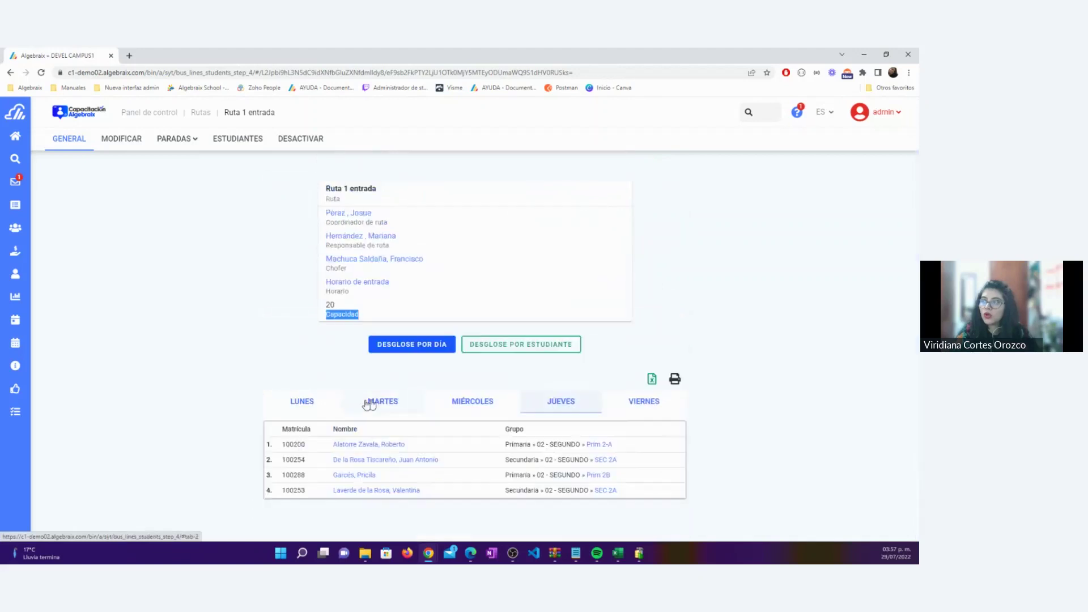
{"action": "left_click", "coordinate": [644, 402]}
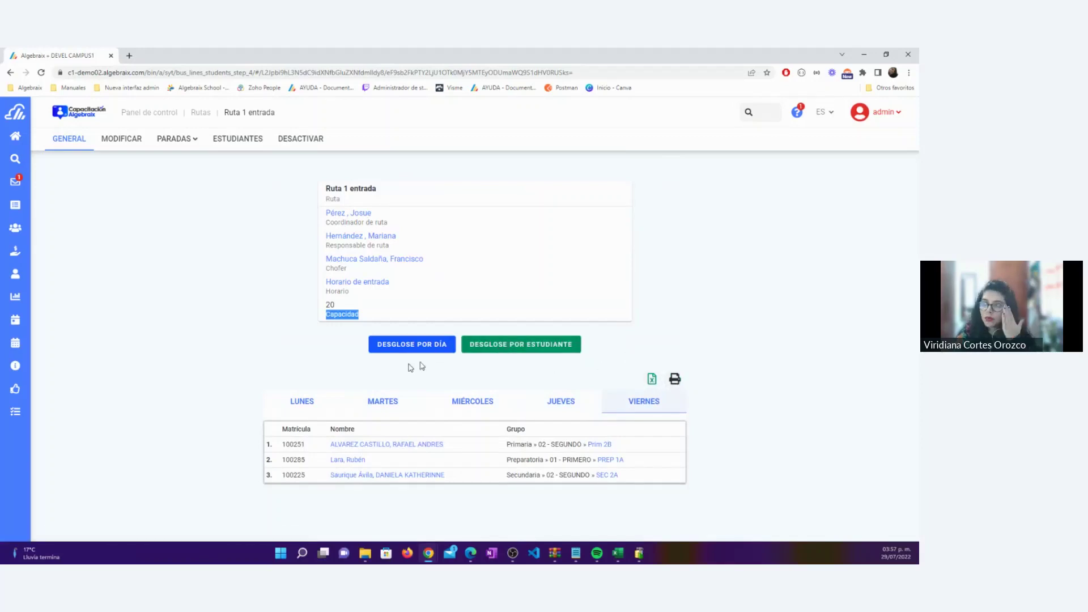
Review each student's weekly days in Desglose por estudiante, then go back to the ESTUDIANTES assignment page
{"action": "left_click", "coordinate": [507, 349]}
{"action": "scroll", "coordinate": [316, 411], "scroll_direction": "down", "scroll_amount": 1}
{"action": "scroll", "coordinate": [316, 408], "scroll_direction": "down", "scroll_amount": 3}
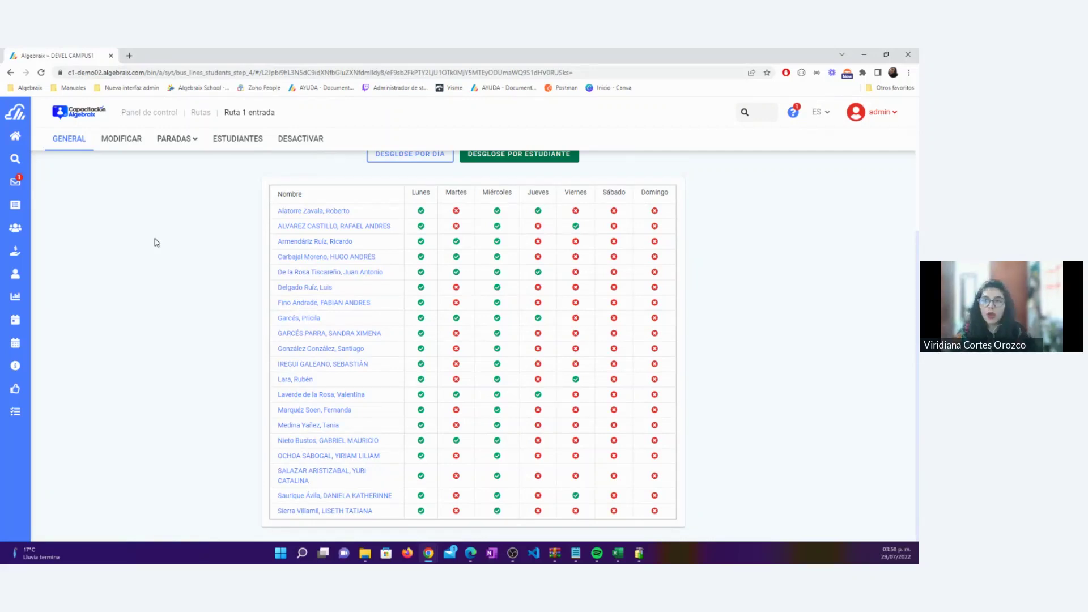
{"action": "left_click", "coordinate": [237, 139]}
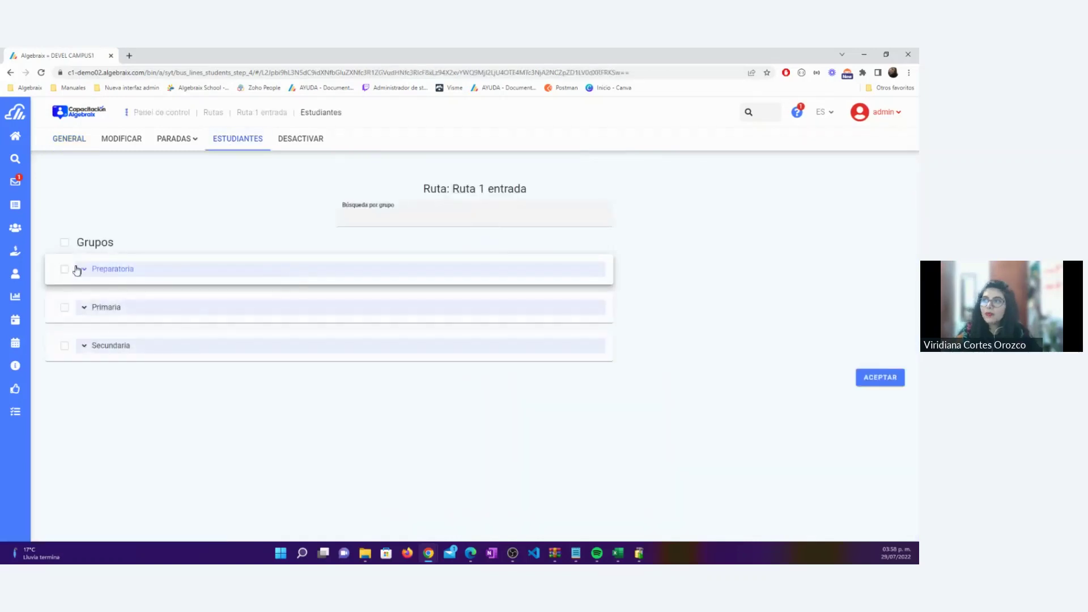
Re-select group PREP 1A under Preparatoria 01 - PRIMERO and add one of its students
{"action": "left_click", "coordinate": [121, 140]}
{"action": "scroll", "coordinate": [280, 225], "scroll_direction": "up", "scroll_amount": 1}
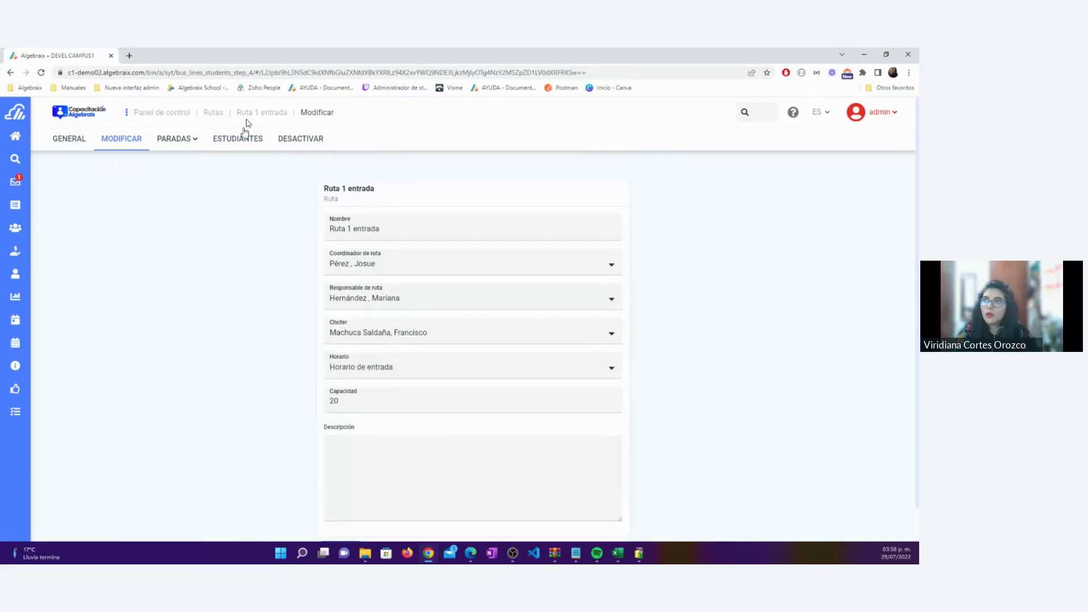
{"action": "left_click", "coordinate": [244, 139]}
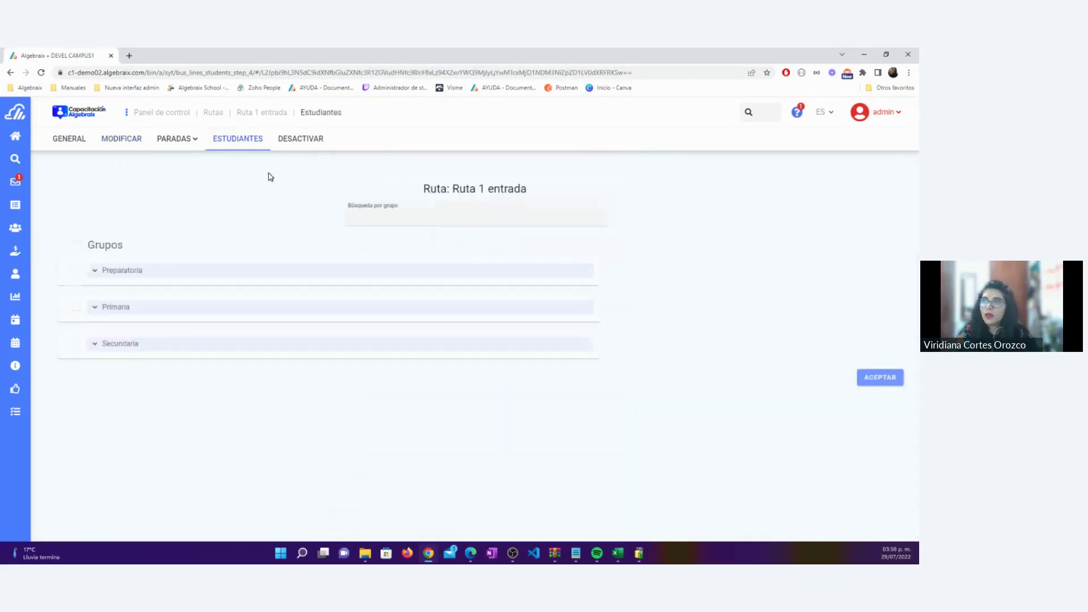
{"action": "left_click", "coordinate": [84, 268]}
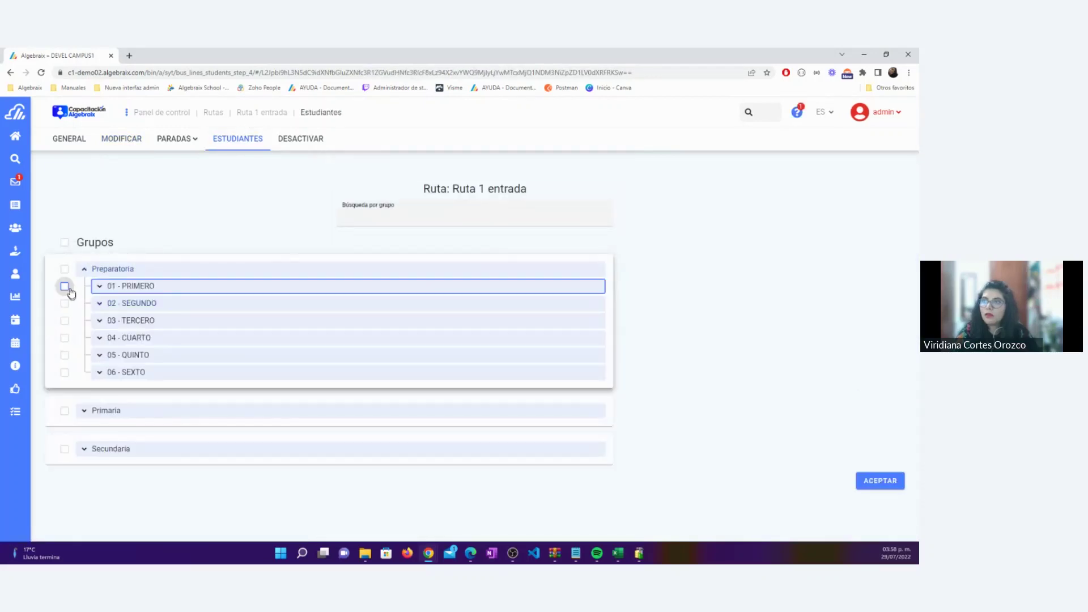
{"action": "left_click", "coordinate": [99, 287]}
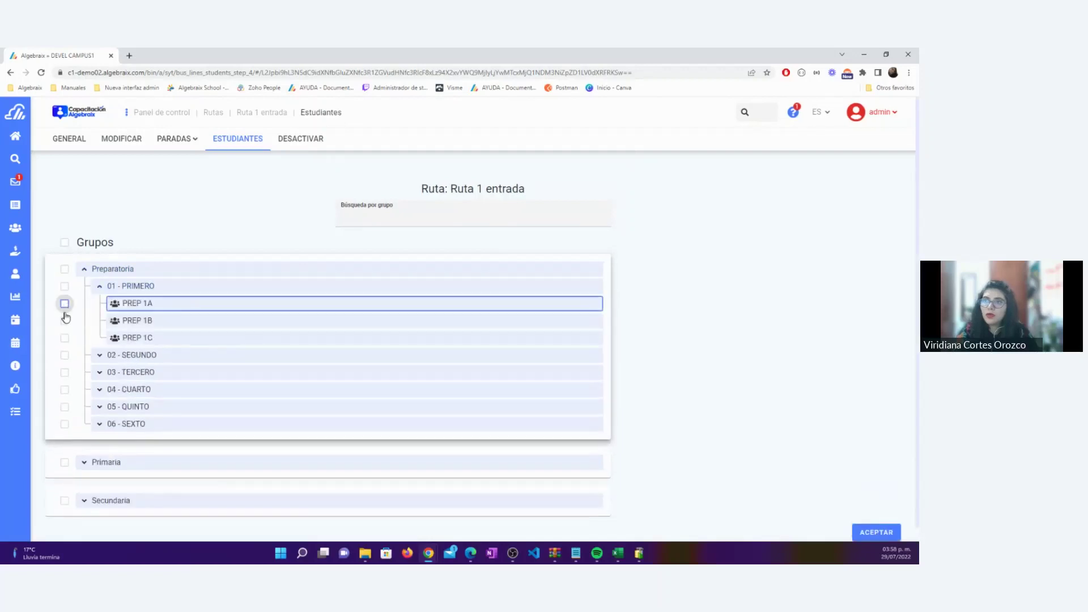
{"action": "left_click", "coordinate": [65, 304]}
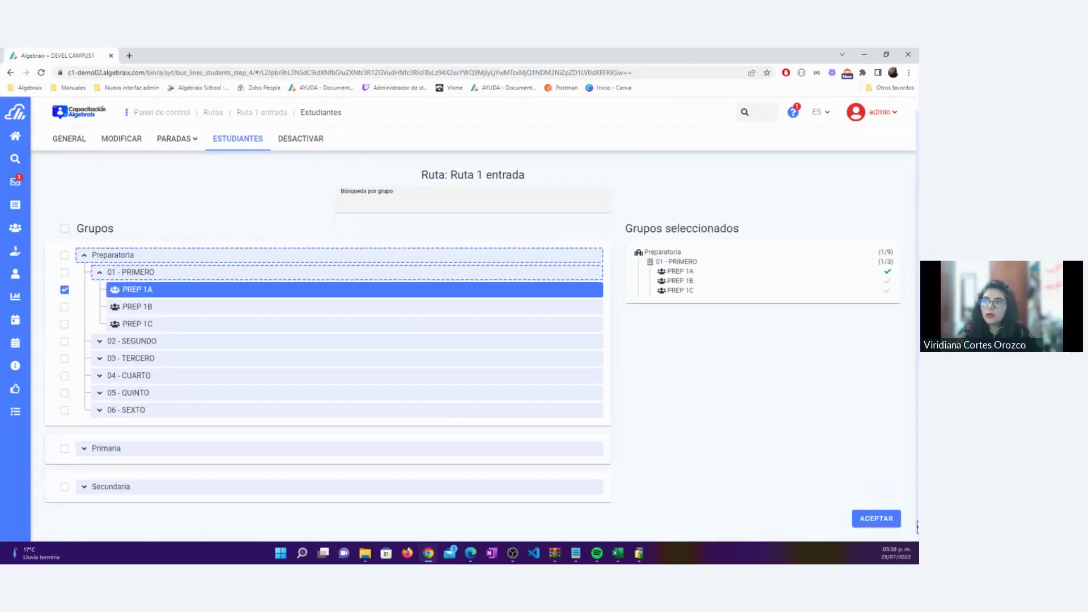
{"action": "left_click", "coordinate": [886, 525]}
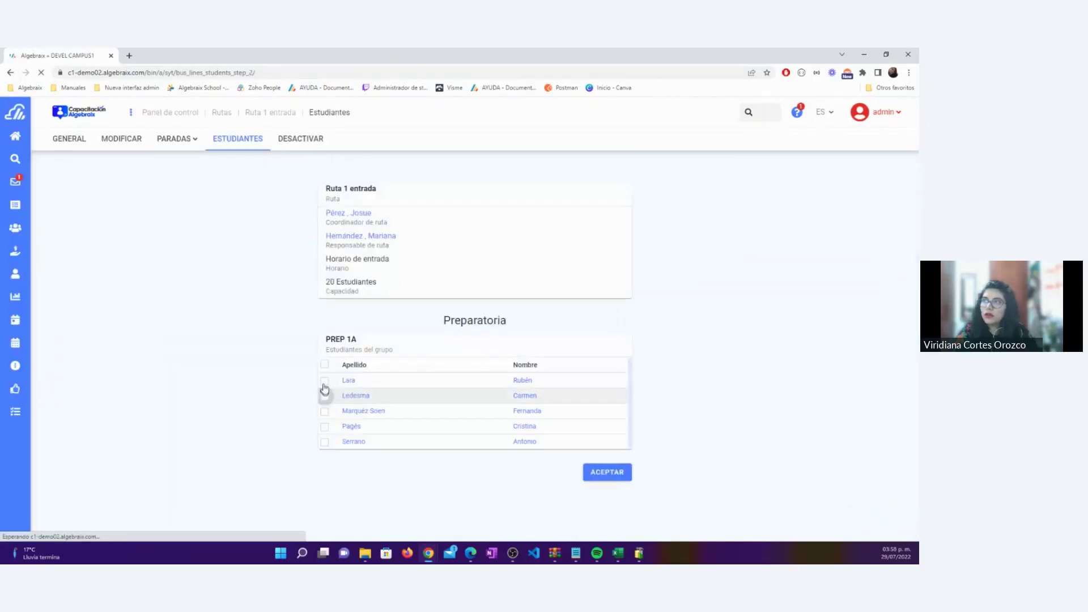
{"action": "left_click", "coordinate": [325, 429]}
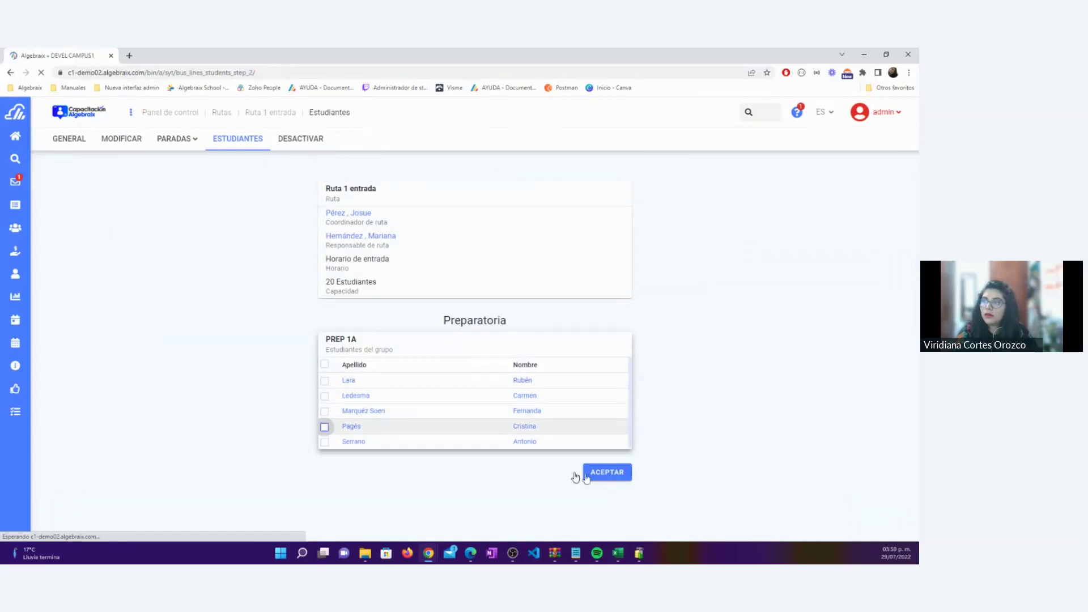
{"action": "left_click", "coordinate": [619, 479]}
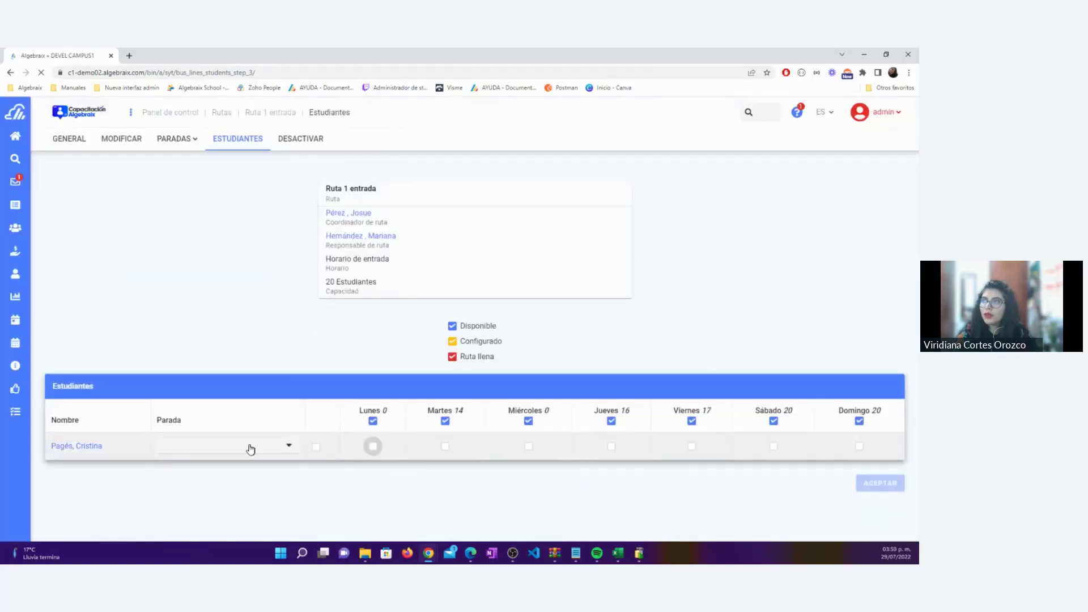
Mark the student for Lunes and set the stop to Insurgentes
{"action": "left_click", "coordinate": [244, 448]}
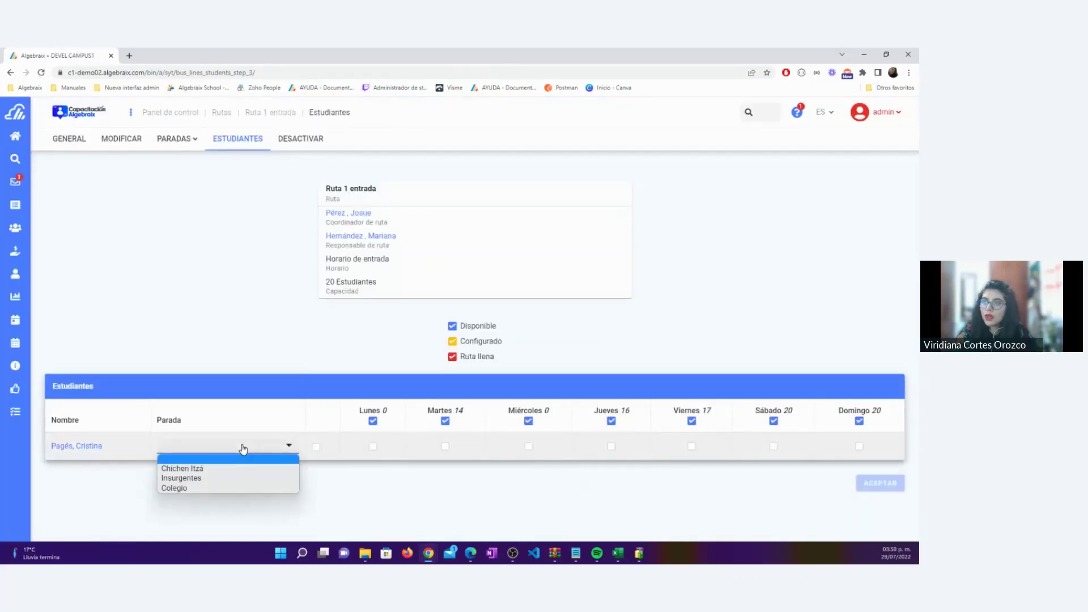
{"action": "left_click", "coordinate": [220, 471]}
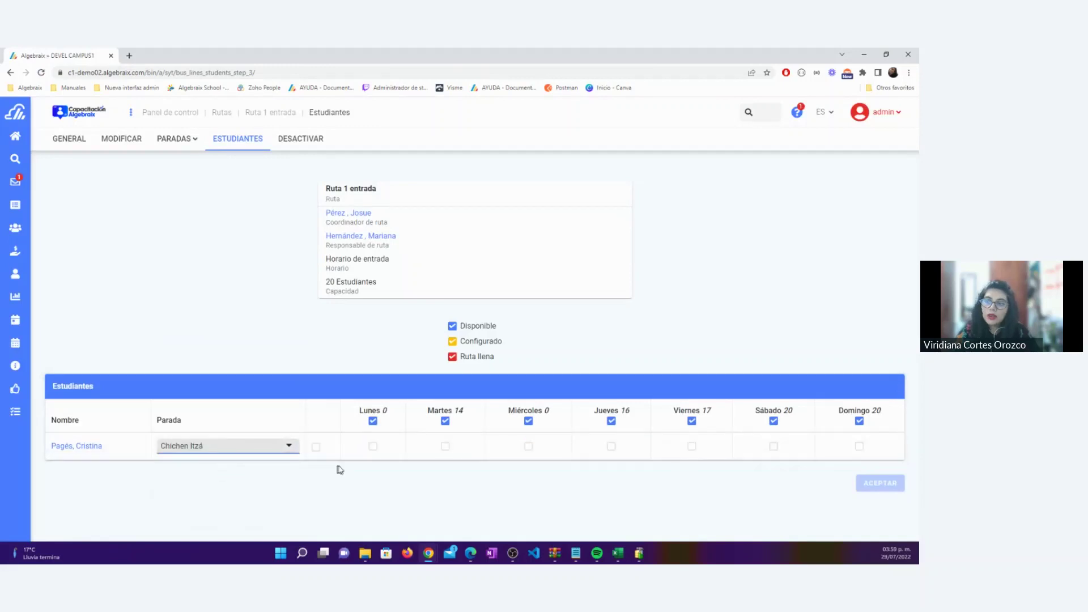
{"action": "left_click", "coordinate": [373, 447]}
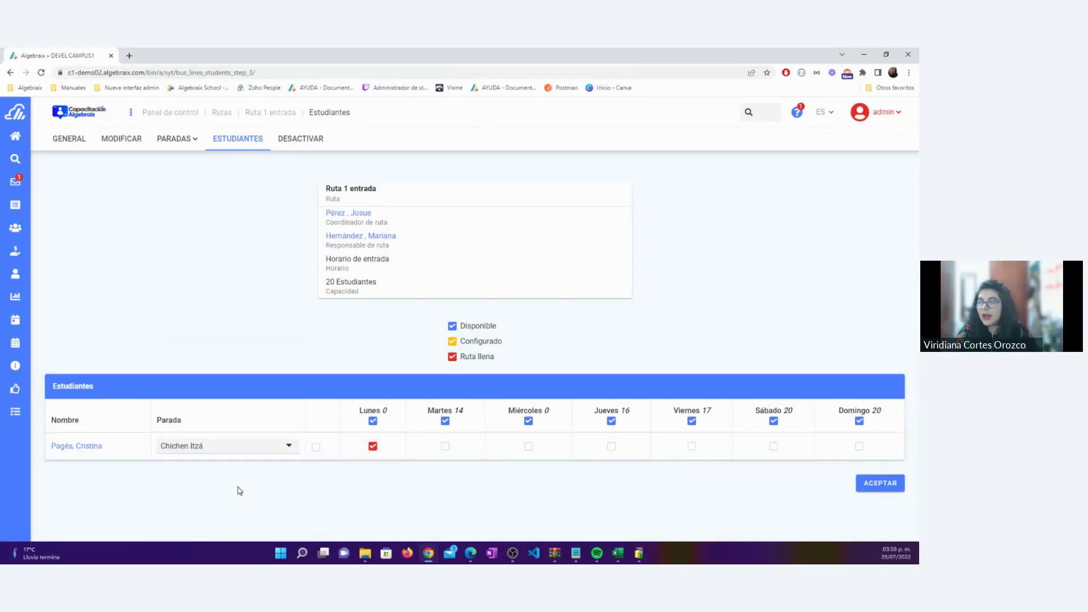
{"action": "left_click", "coordinate": [283, 446]}
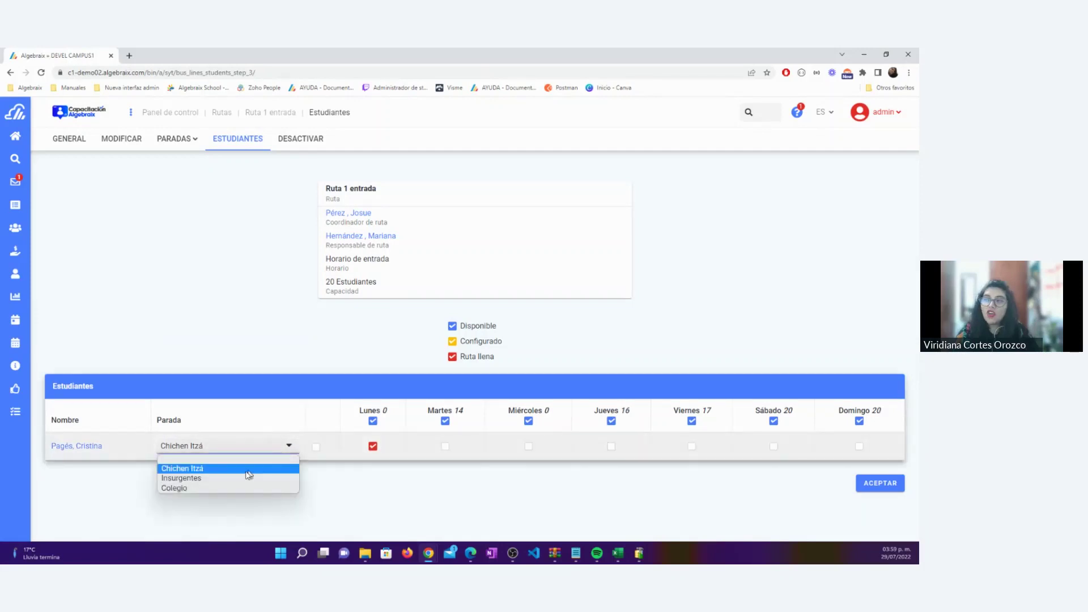
{"action": "left_click", "coordinate": [238, 479]}
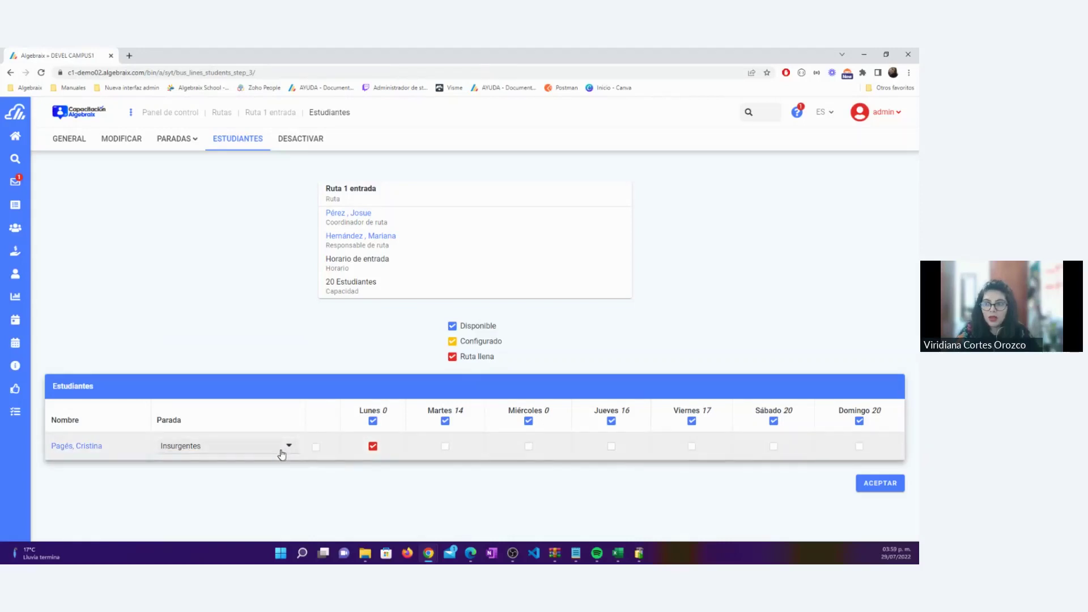
Add Martes for the student and settle the Parada back on Insurgentes
{"action": "left_click", "coordinate": [260, 448]}
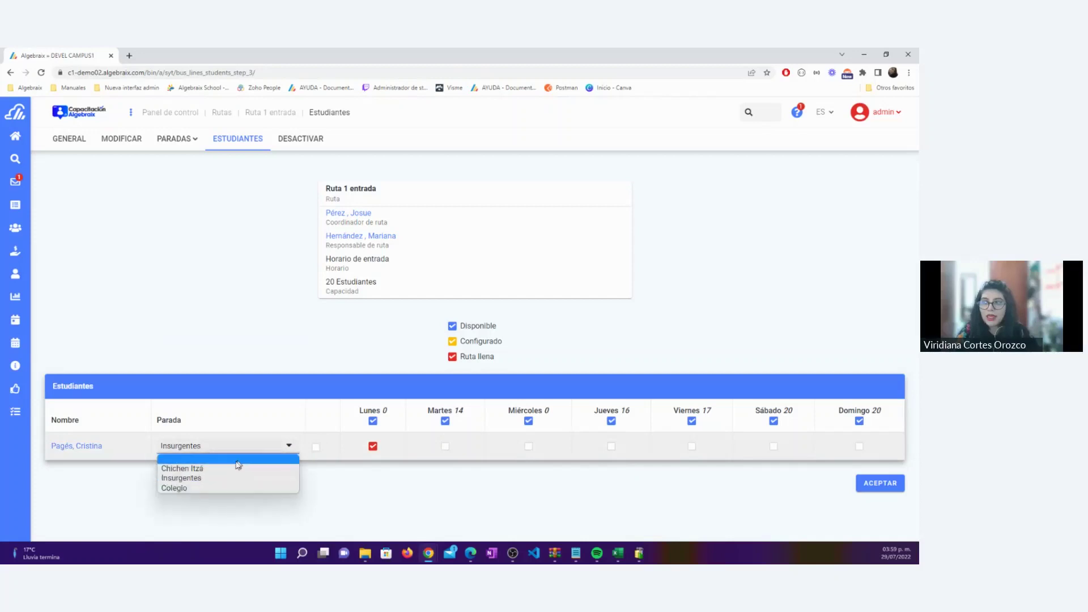
{"action": "left_click", "coordinate": [221, 470]}
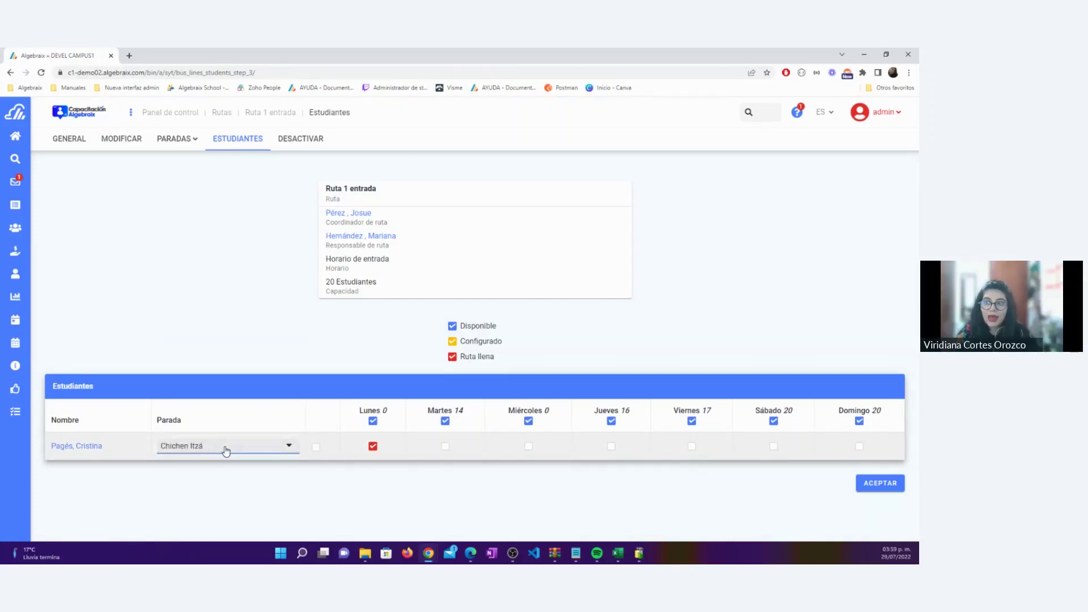
{"action": "left_click", "coordinate": [226, 450]}
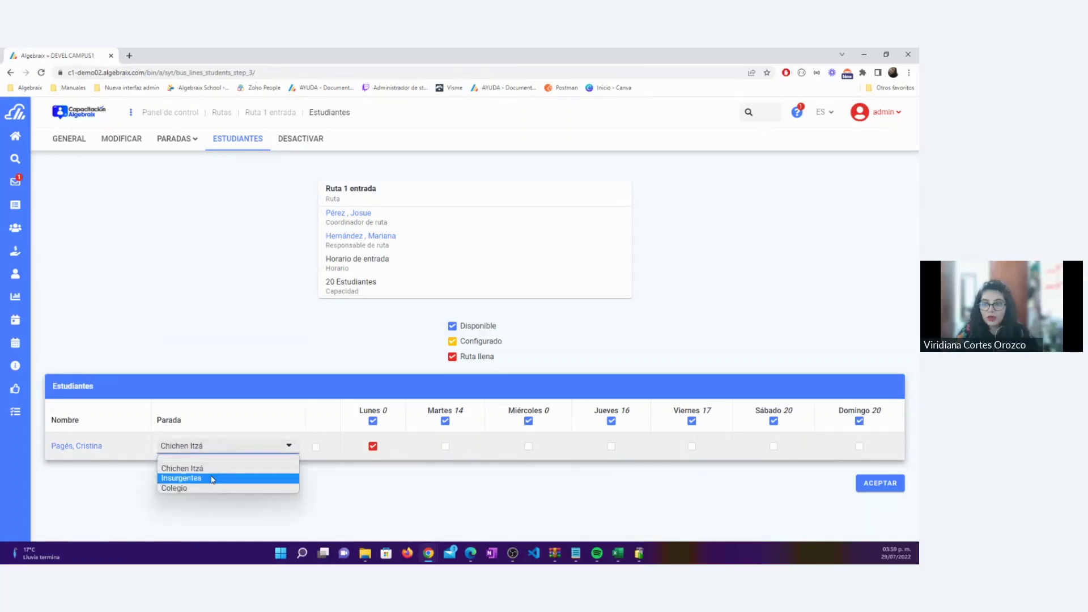
{"action": "left_click", "coordinate": [213, 479]}
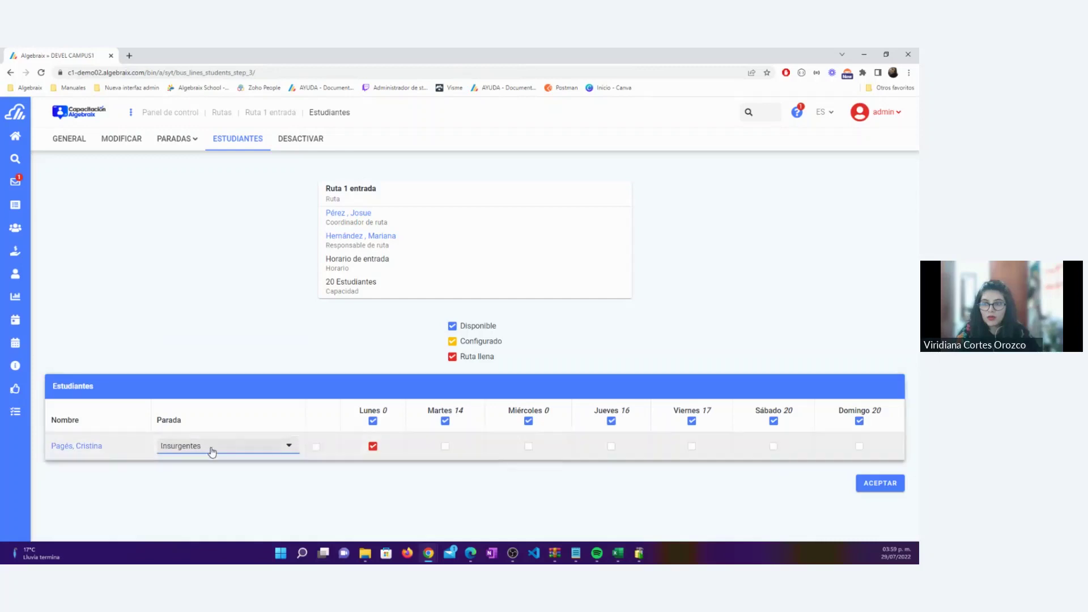
{"action": "left_click", "coordinate": [445, 447]}
{"action": "left_click", "coordinate": [263, 447]}
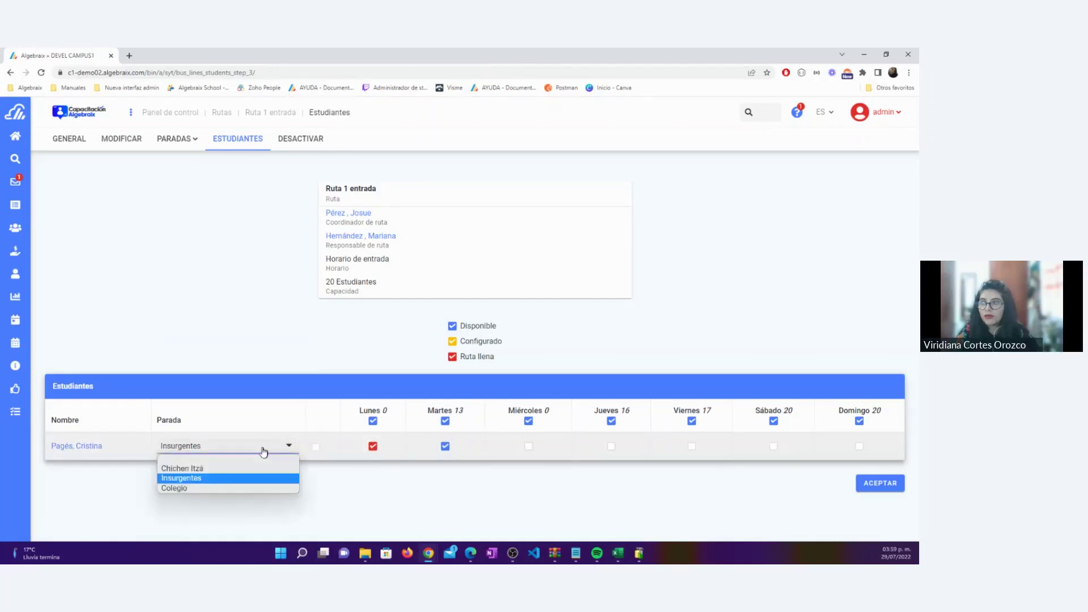
{"action": "left_click", "coordinate": [230, 468]}
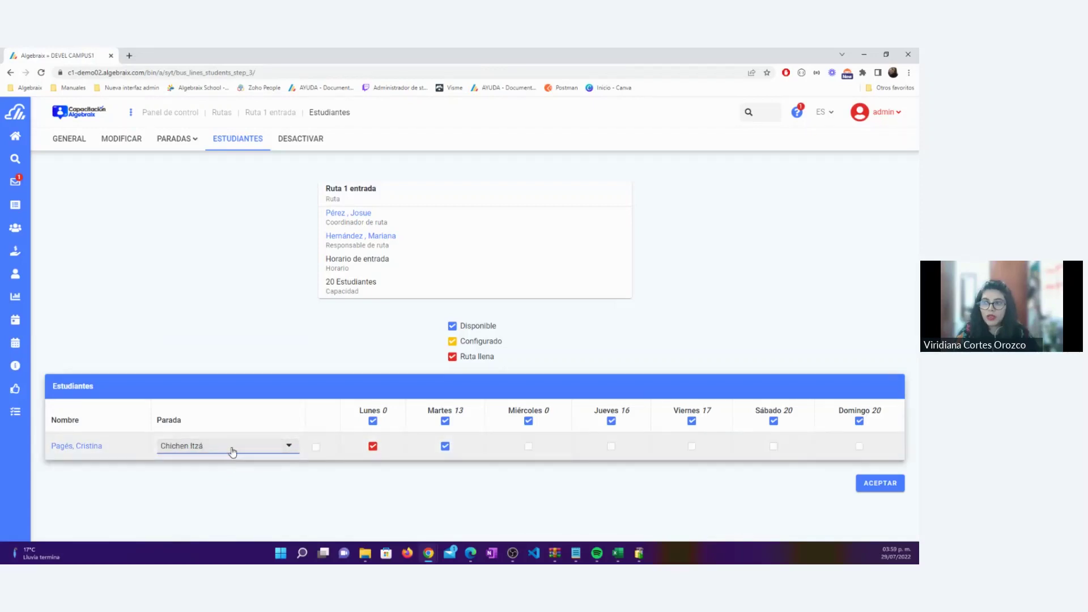
{"action": "left_click", "coordinate": [260, 449]}
{"action": "left_click", "coordinate": [223, 478]}
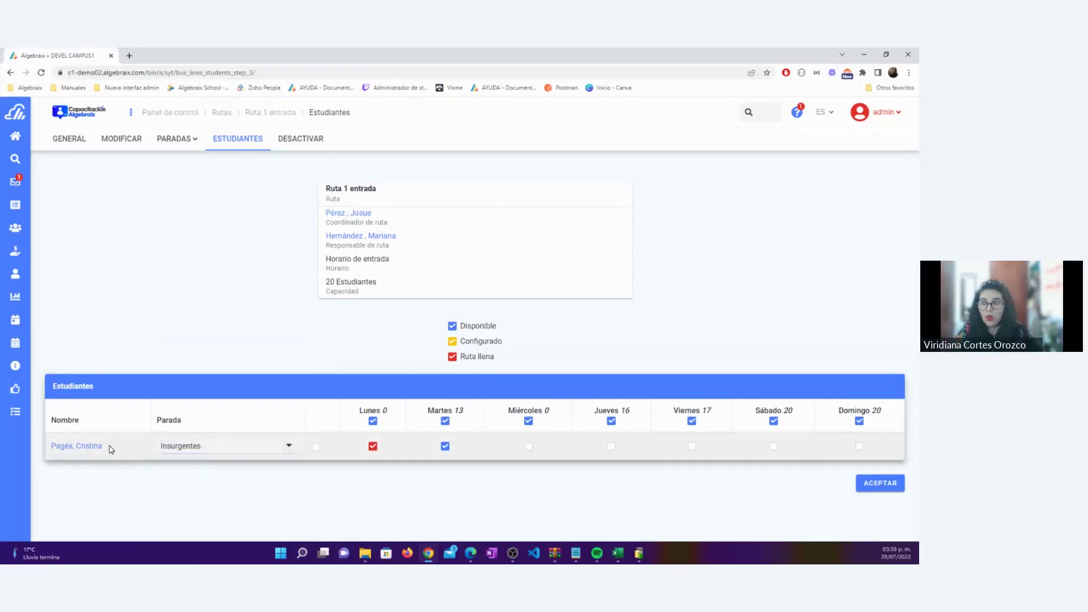
{"action": "left_click_drag", "start_coordinate": [109, 448], "coordinate": [44, 448]}
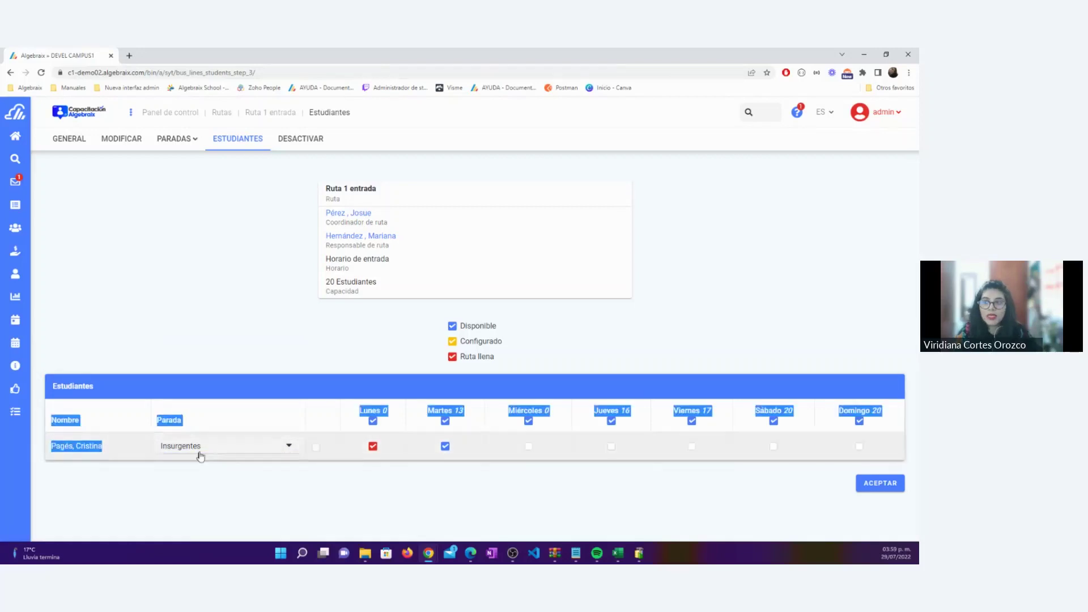
{"action": "left_click", "coordinate": [146, 482]}
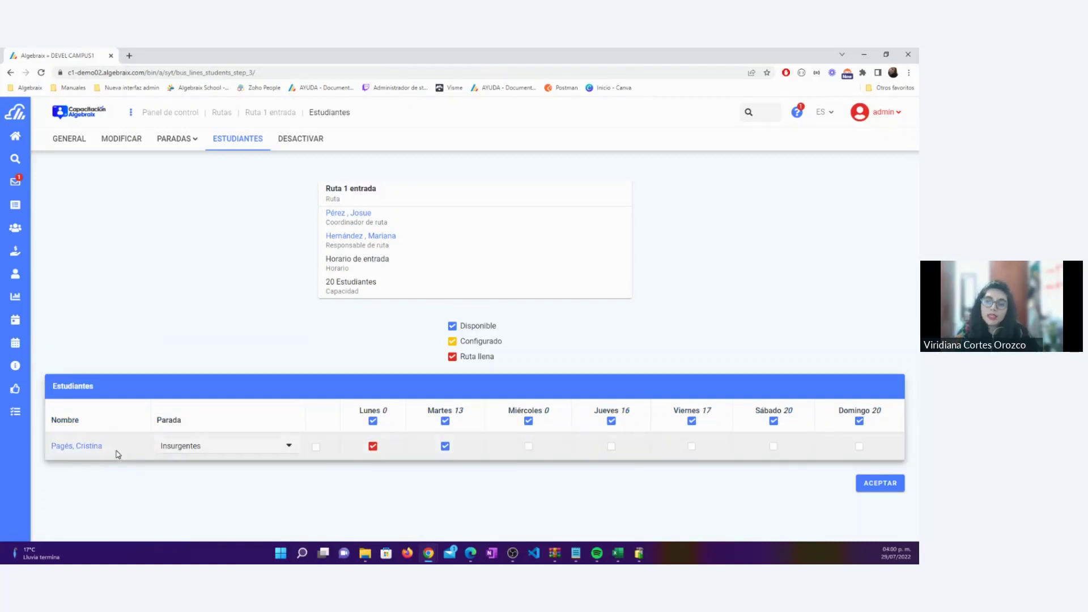
{"action": "left_click_drag", "start_coordinate": [101, 447], "coordinate": [51, 447]}
{"action": "left_click", "coordinate": [129, 501]}
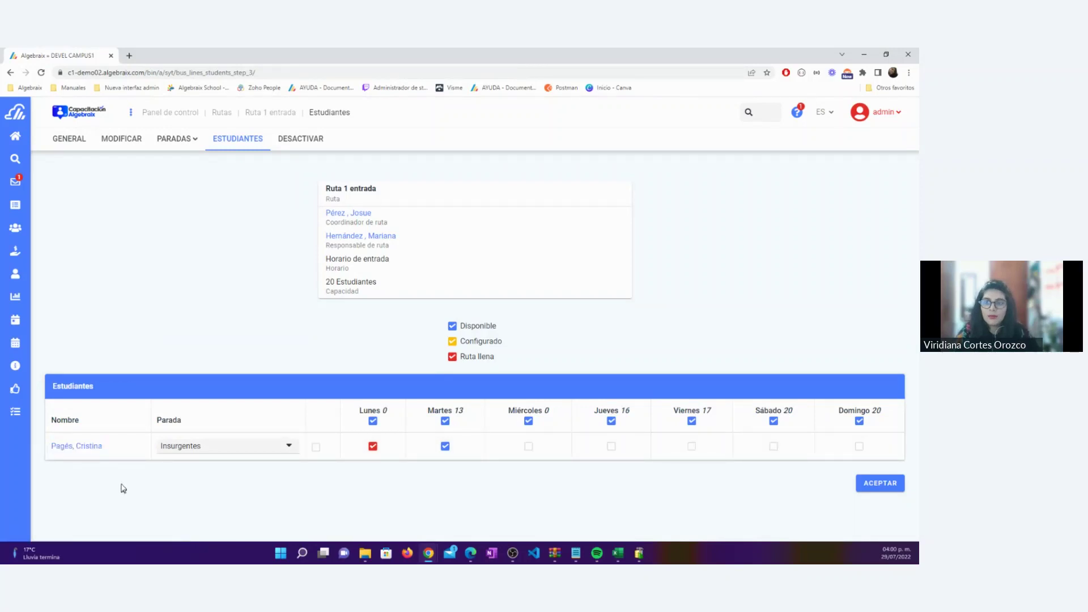
{"action": "left_click_drag", "start_coordinate": [109, 448], "coordinate": [50, 447]}
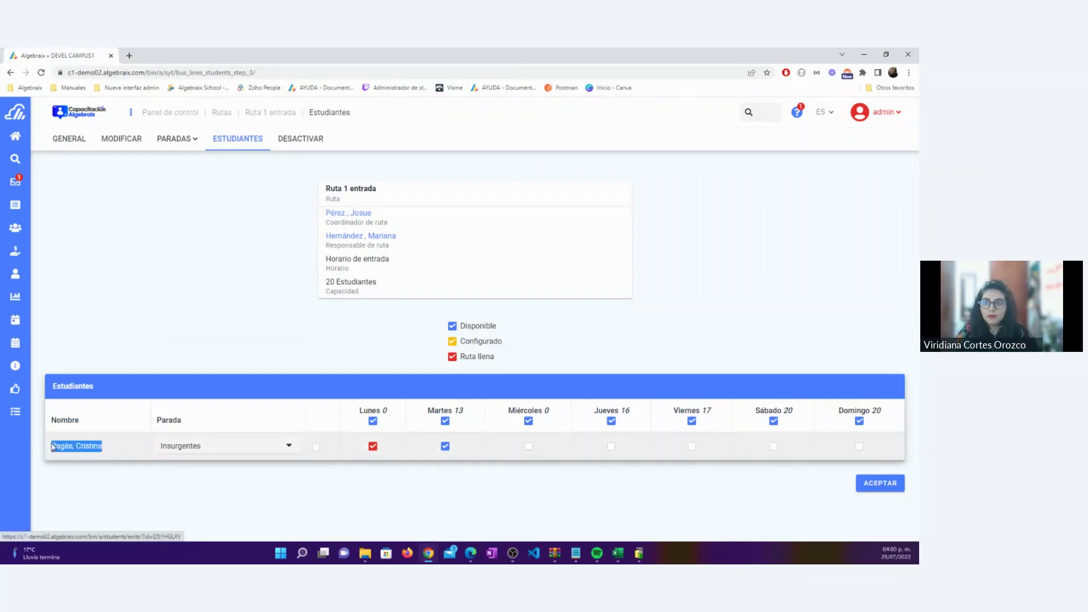
{"action": "left_click", "coordinate": [144, 498]}
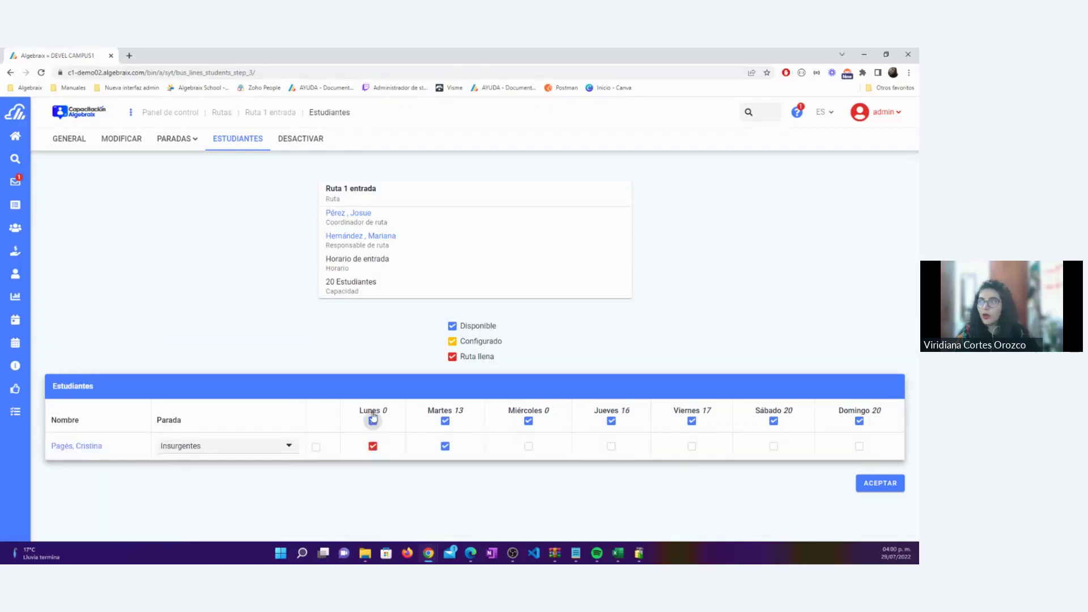
{"action": "left_click", "coordinate": [373, 447]}
{"action": "left_click", "coordinate": [373, 447]}
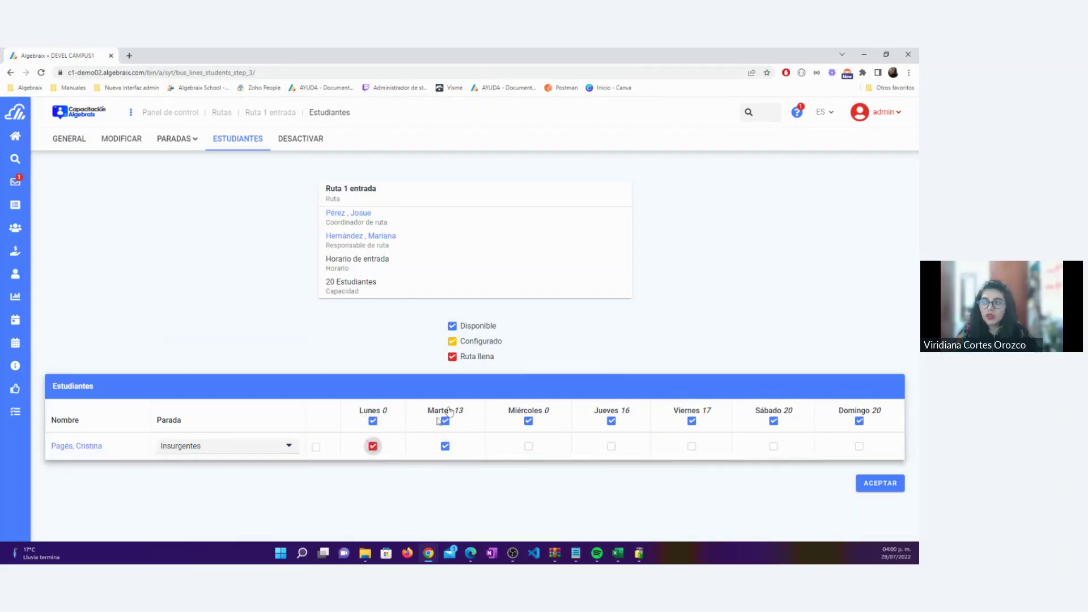
{"action": "left_click_drag", "start_coordinate": [499, 358], "coordinate": [461, 359]}
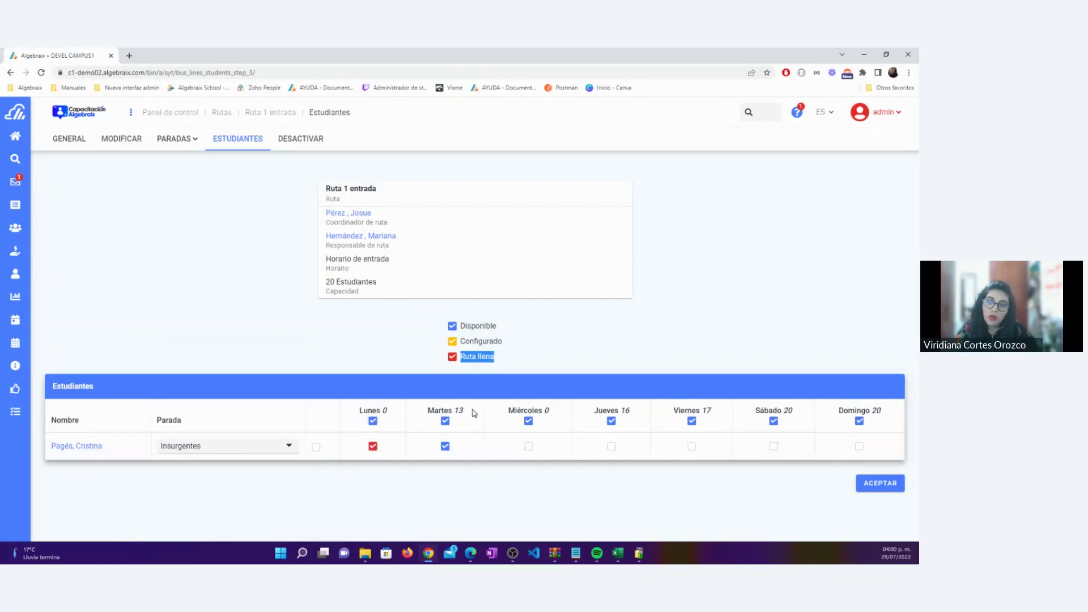
{"action": "double_click", "coordinate": [451, 412]}
{"action": "double_click", "coordinate": [625, 410]}
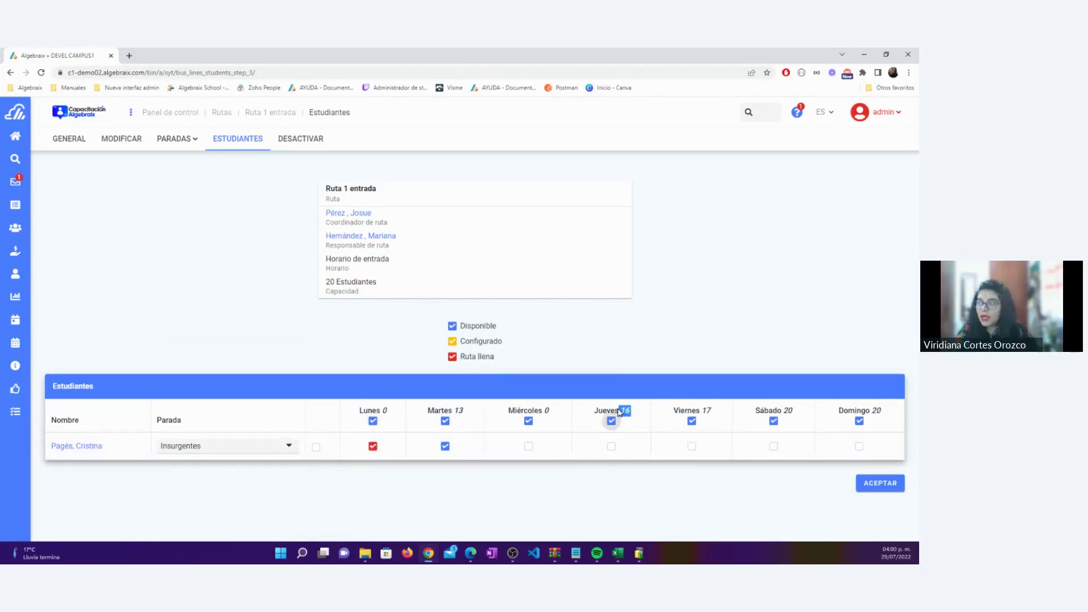
{"action": "double_click", "coordinate": [707, 410]}
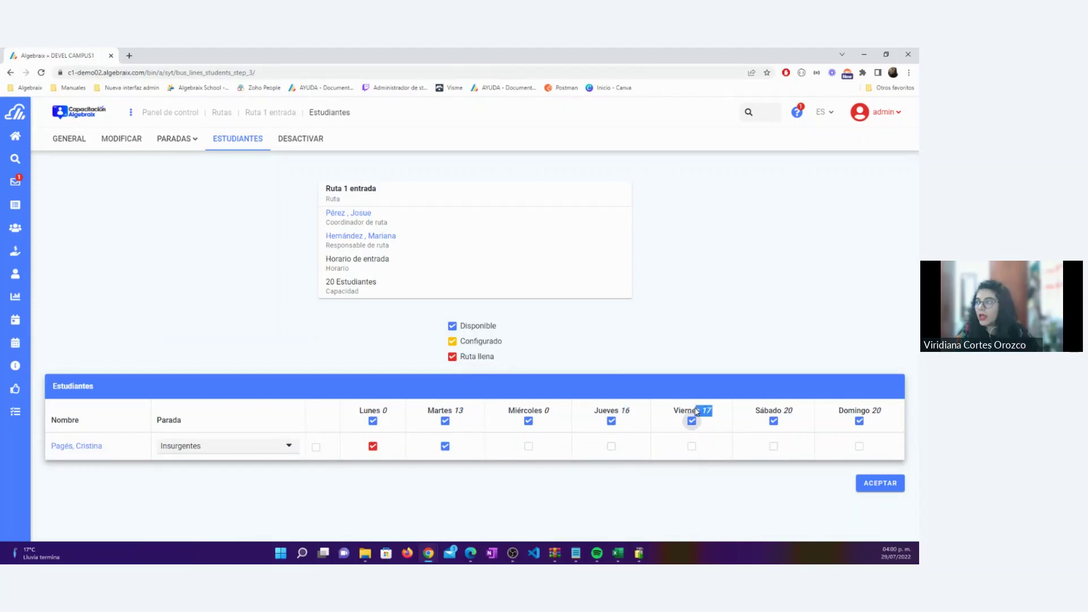
{"action": "left_click", "coordinate": [642, 345]}
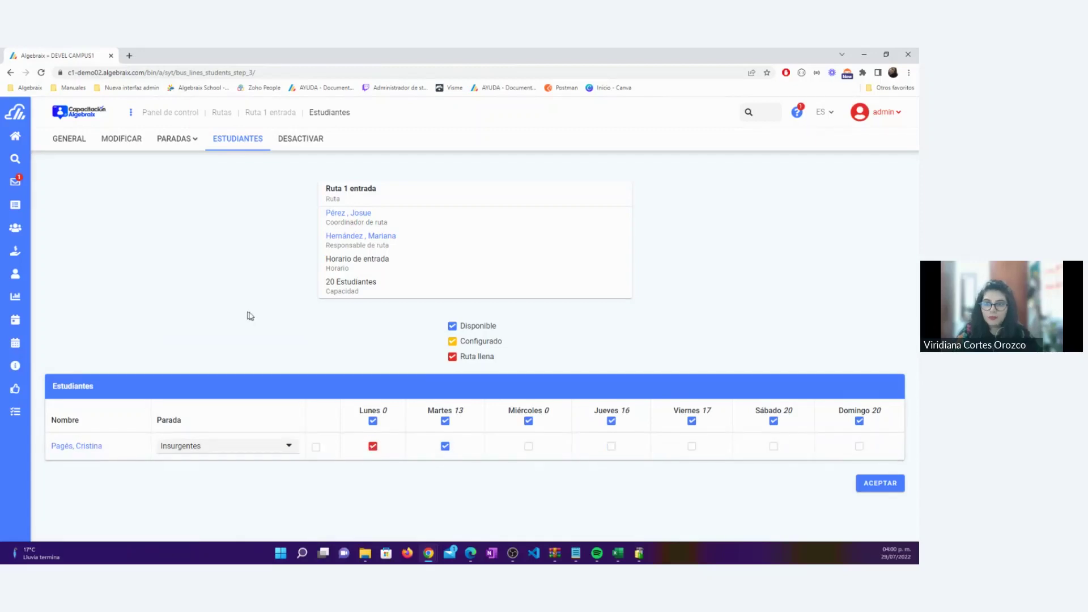
Start a new stop on Ruta 2 entrada at Cumbres de Maltrata, Narvarte Poniente
{"action": "left_click", "coordinate": [226, 115]}
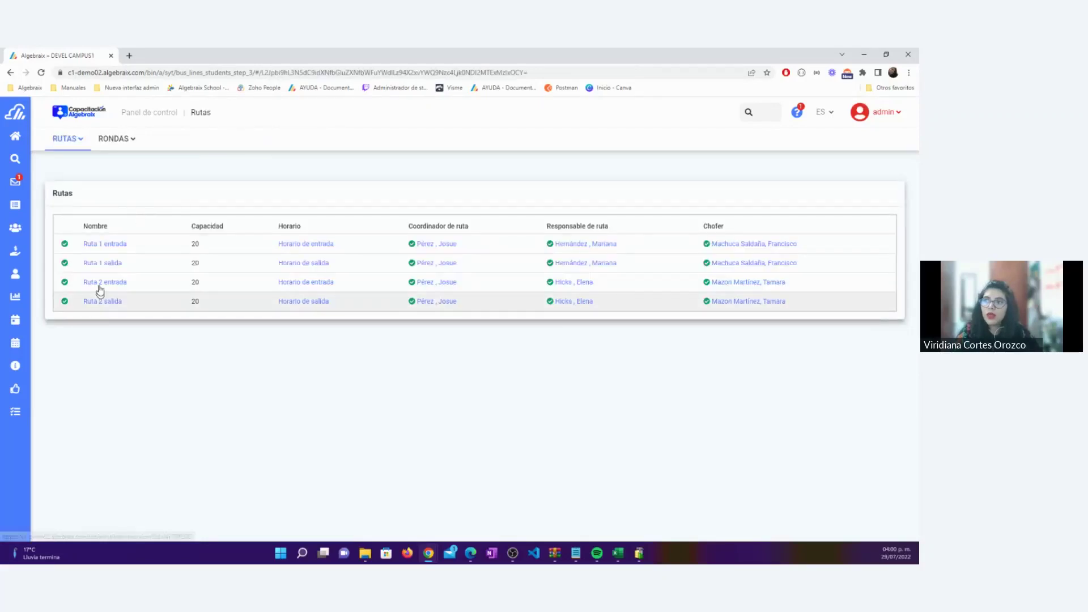
{"action": "left_click", "coordinate": [91, 282]}
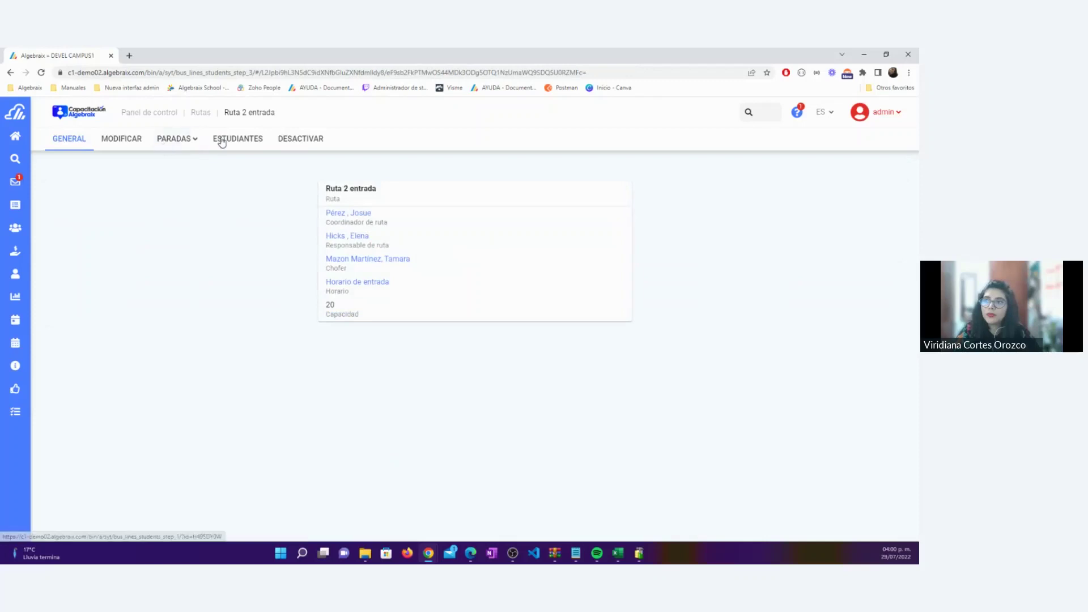
{"action": "left_click", "coordinate": [187, 141]}
{"action": "left_click", "coordinate": [187, 180]}
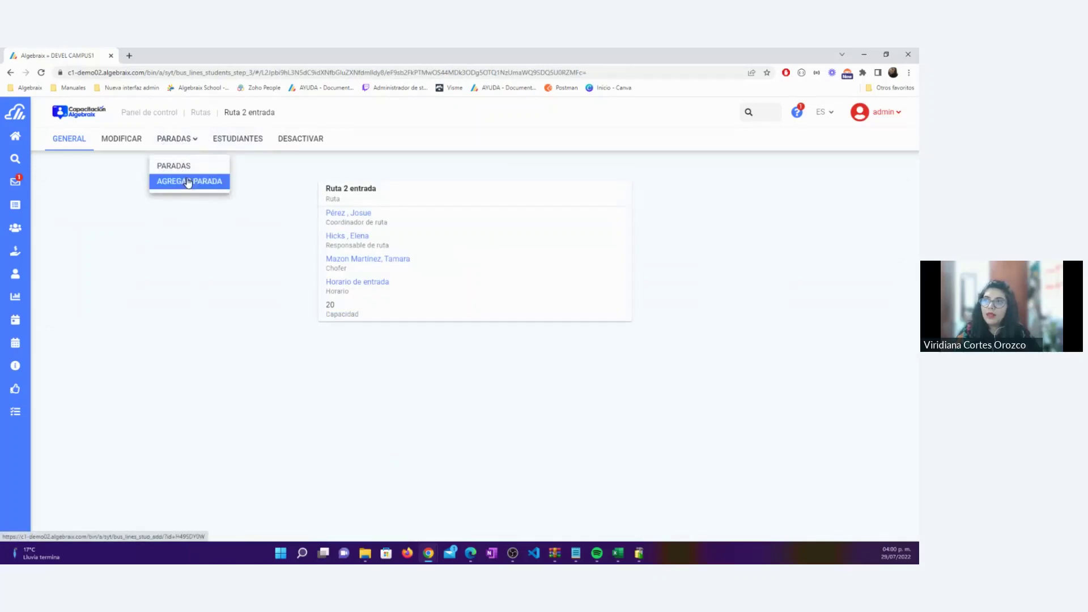
{"action": "left_click", "coordinate": [255, 223]}
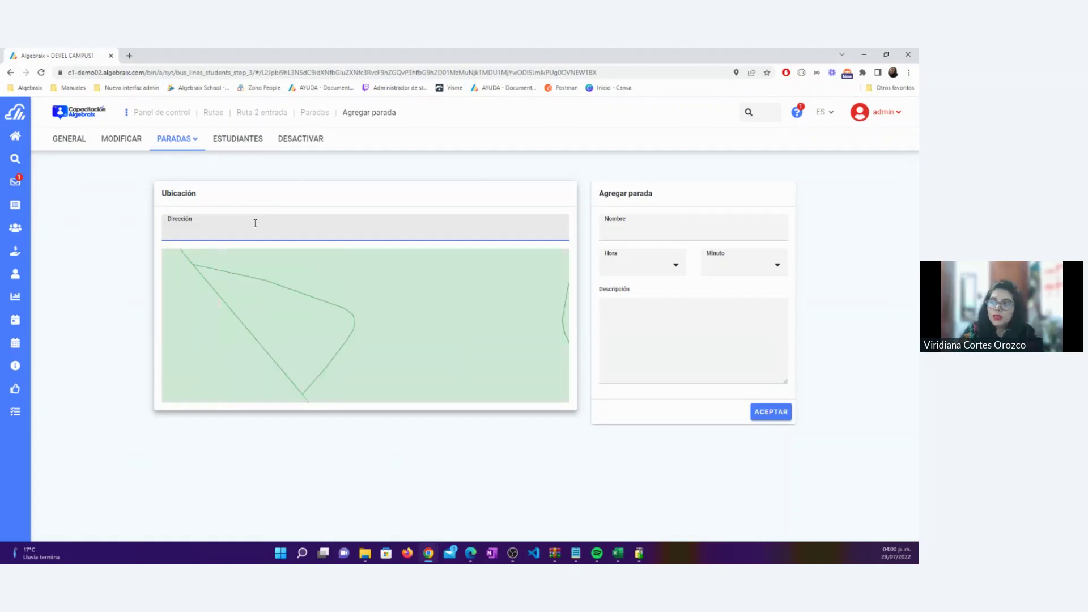
{"action": "left_click_drag", "start_coordinate": [373, 295], "coordinate": [376, 266]}
{"action": "left_click", "coordinate": [235, 227]}
{"action": "type", "text": "C"}
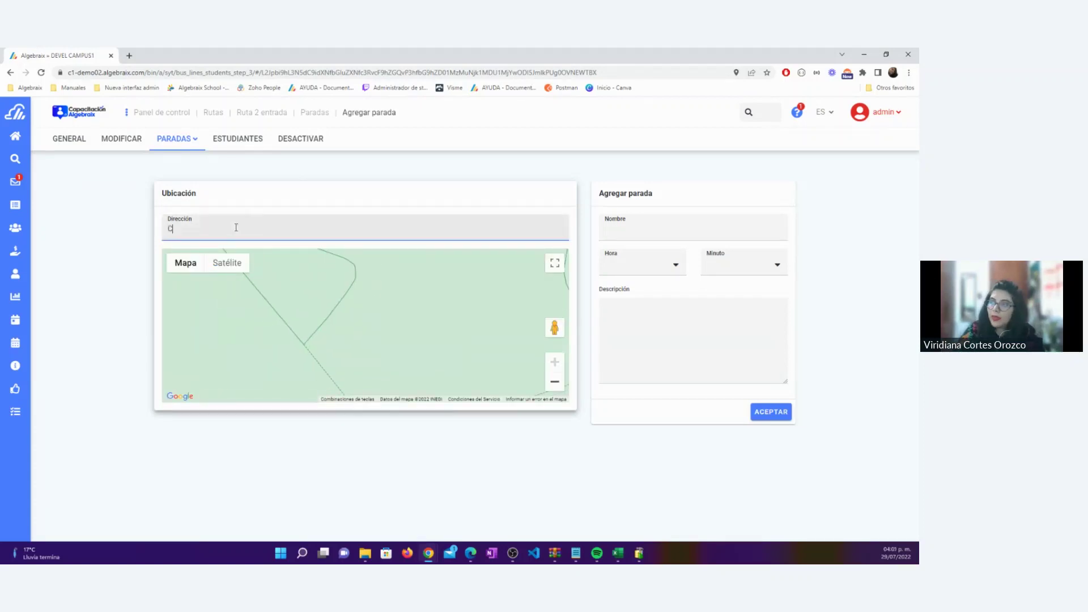
{"action": "type", "text": "umbre de l"}
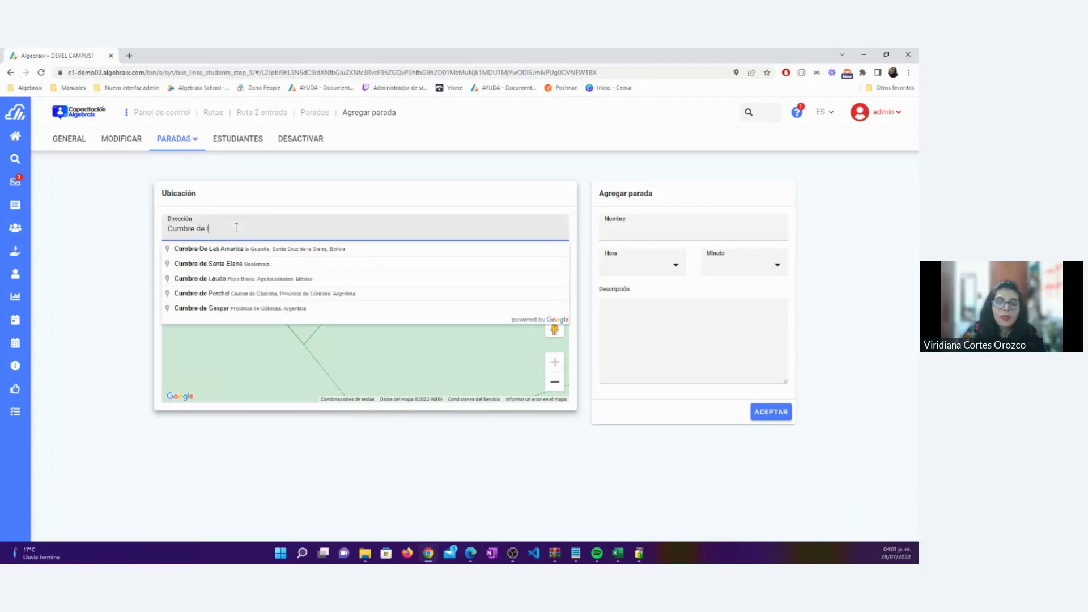
{"action": "key", "text": "BackSpace"}
{"action": "type", "text": "maltr"}
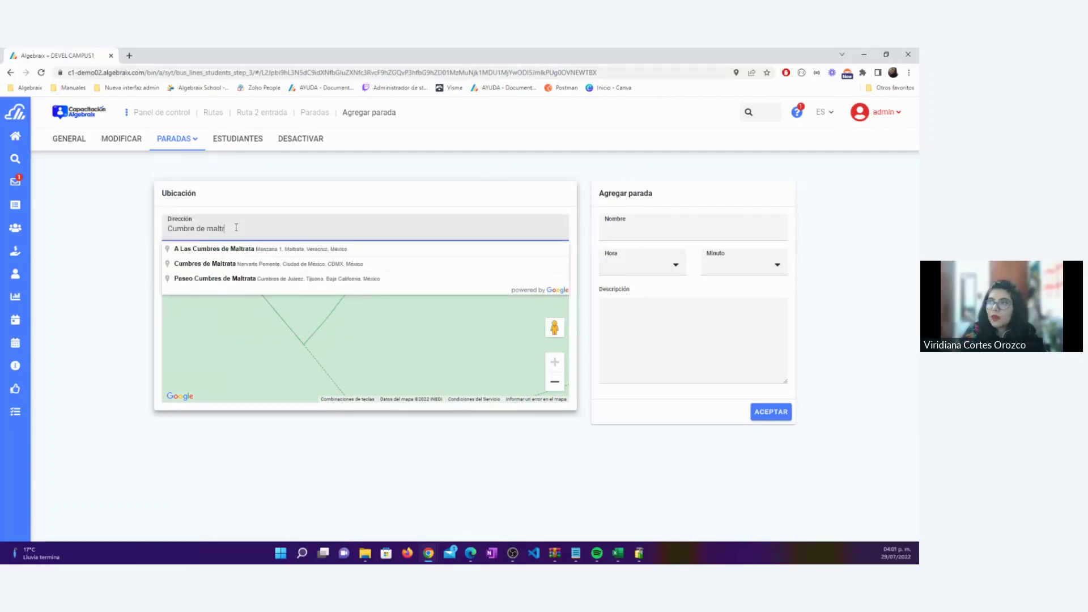
{"action": "left_click", "coordinate": [259, 265]}
Name the stop Cumbres, set its time to 07:30, and save it
{"action": "left_click", "coordinate": [621, 231]}
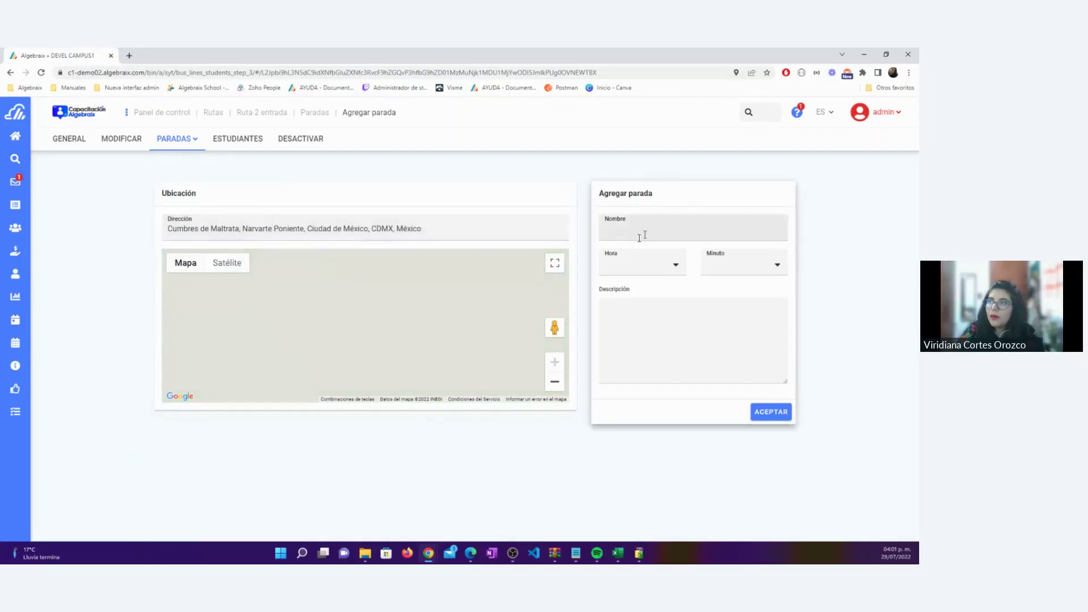
{"action": "type", "text": "Cumbres"}
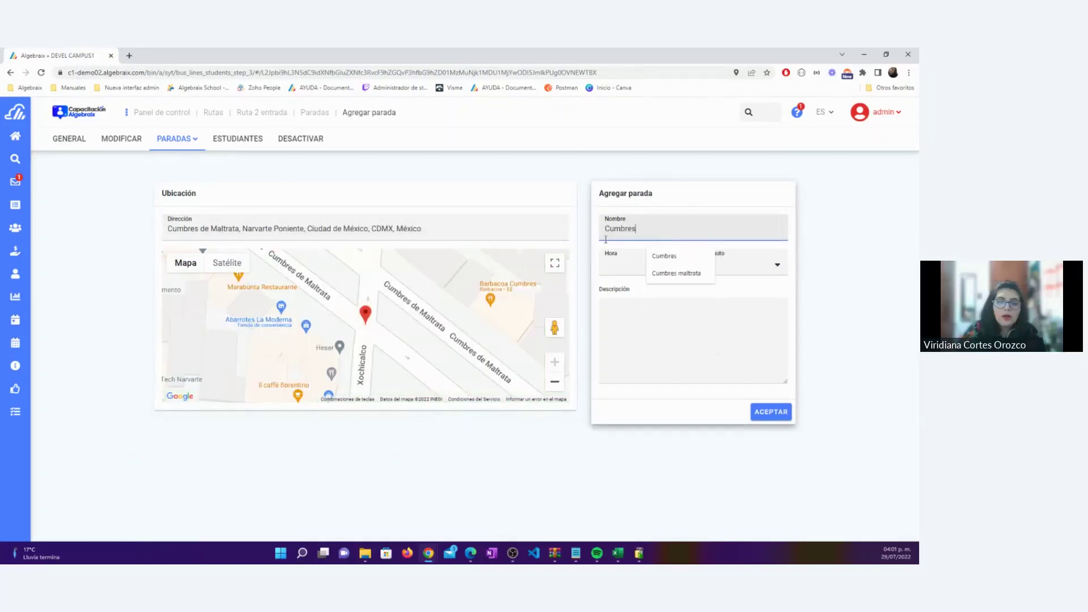
{"action": "left_click", "coordinate": [607, 261]}
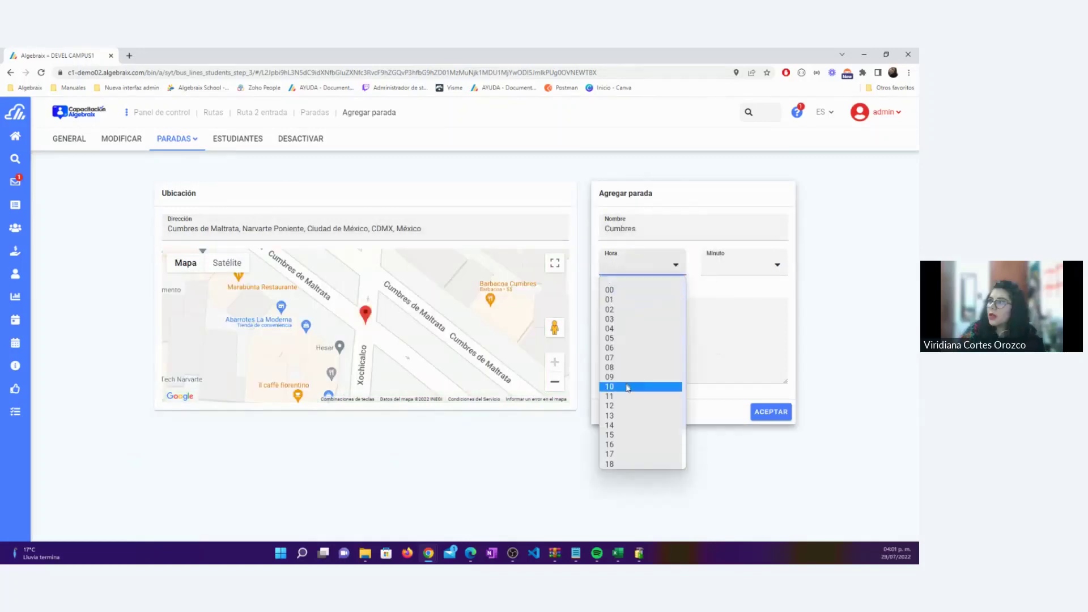
{"action": "left_click", "coordinate": [625, 363]}
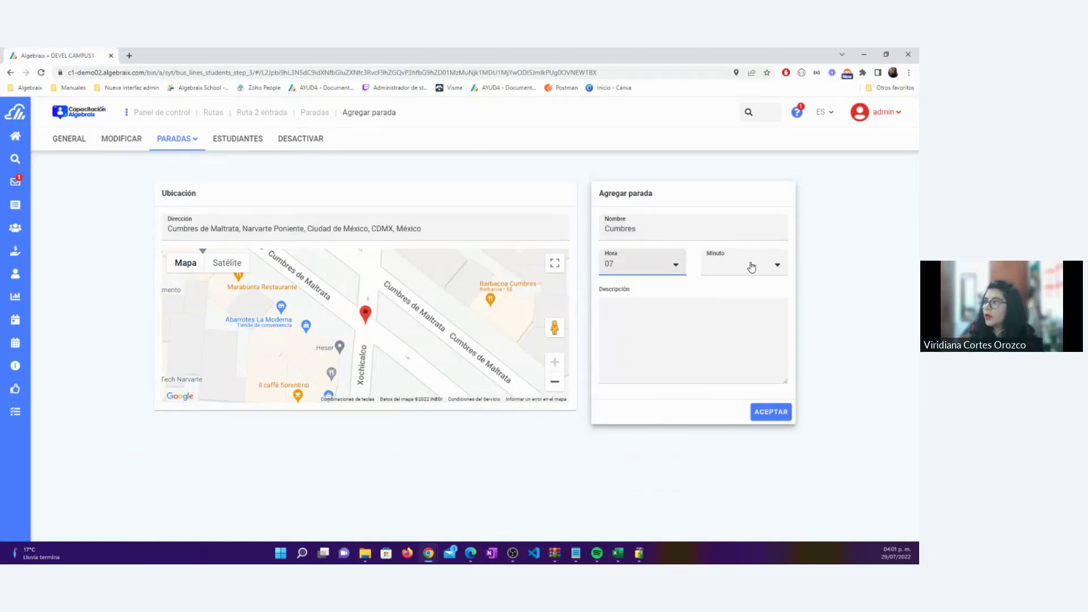
{"action": "left_click", "coordinate": [752, 267]}
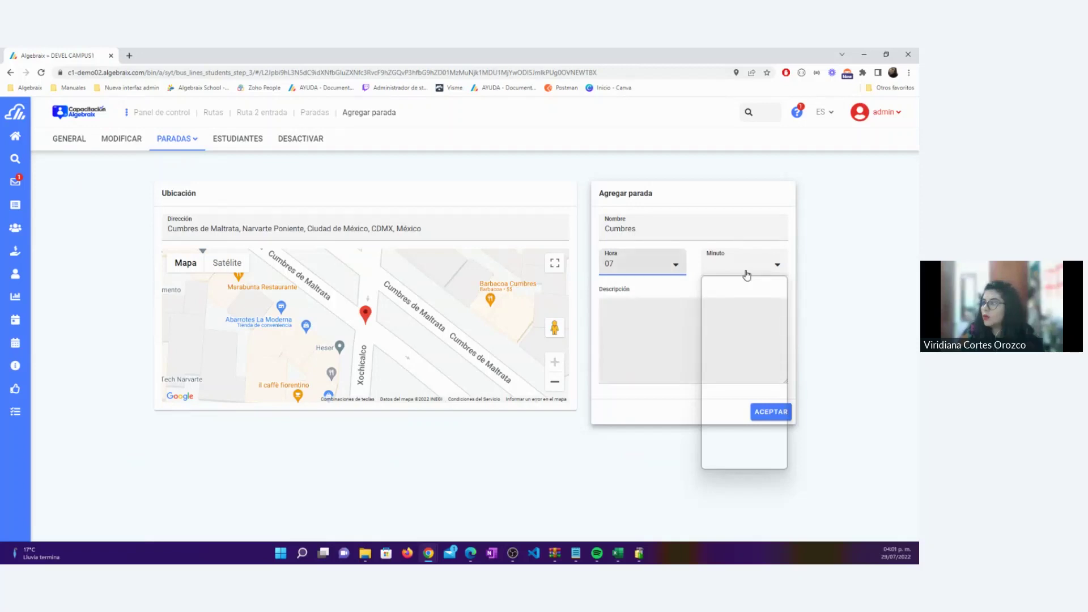
{"action": "left_click", "coordinate": [747, 273]}
{"action": "scroll", "coordinate": [739, 390], "scroll_direction": "down", "scroll_amount": 3}
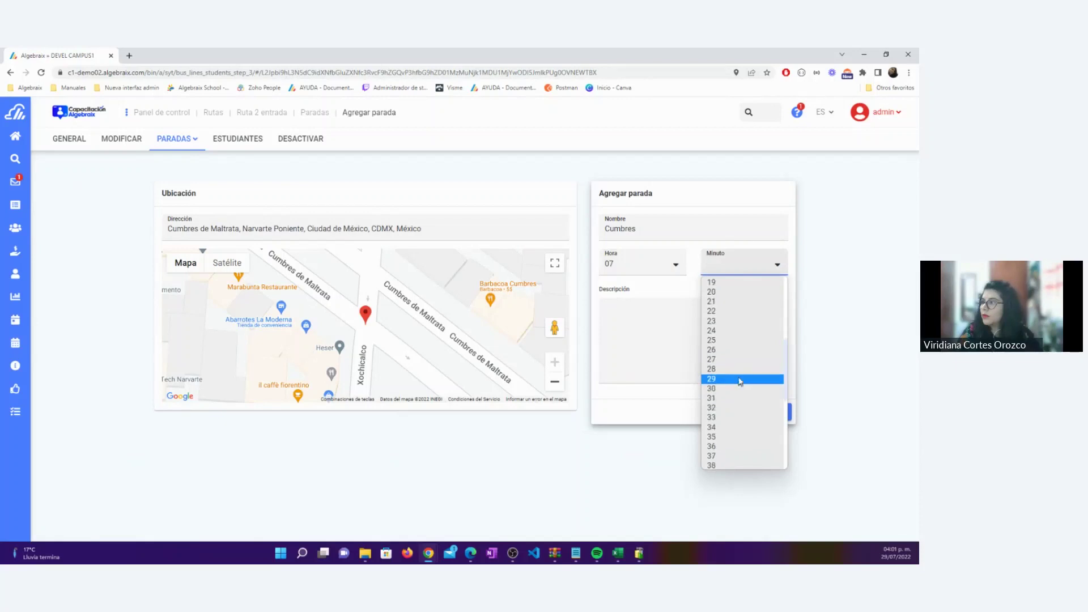
{"action": "left_click", "coordinate": [739, 390]}
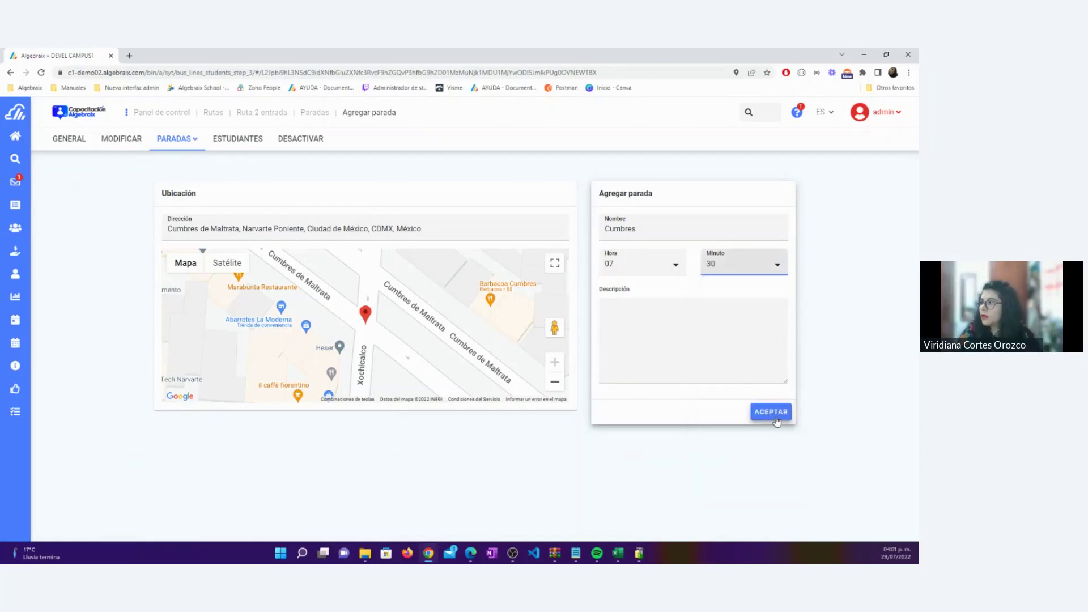
{"action": "left_click", "coordinate": [779, 413]}
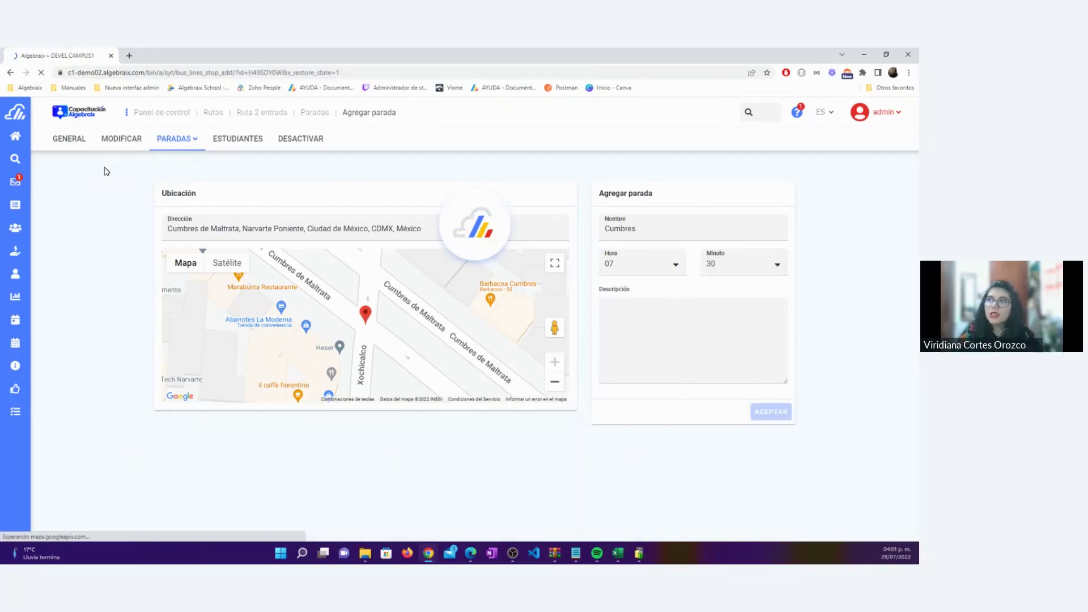
Duplicate the browser tab, then return the first tab to the Rutas list
{"action": "right_click", "coordinate": [62, 64]}
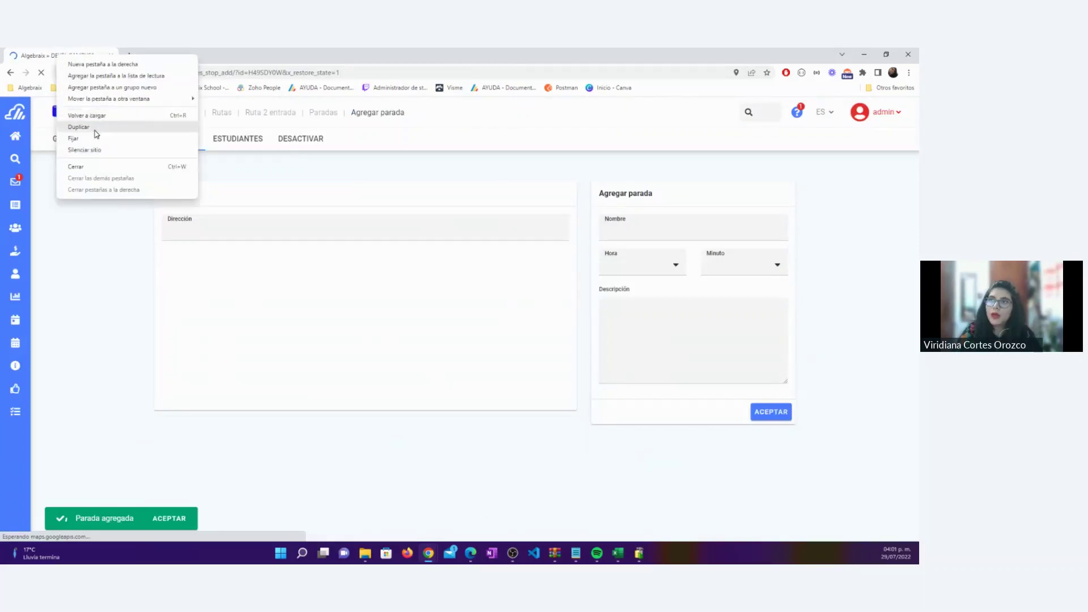
{"action": "key", "text": "Escape"}
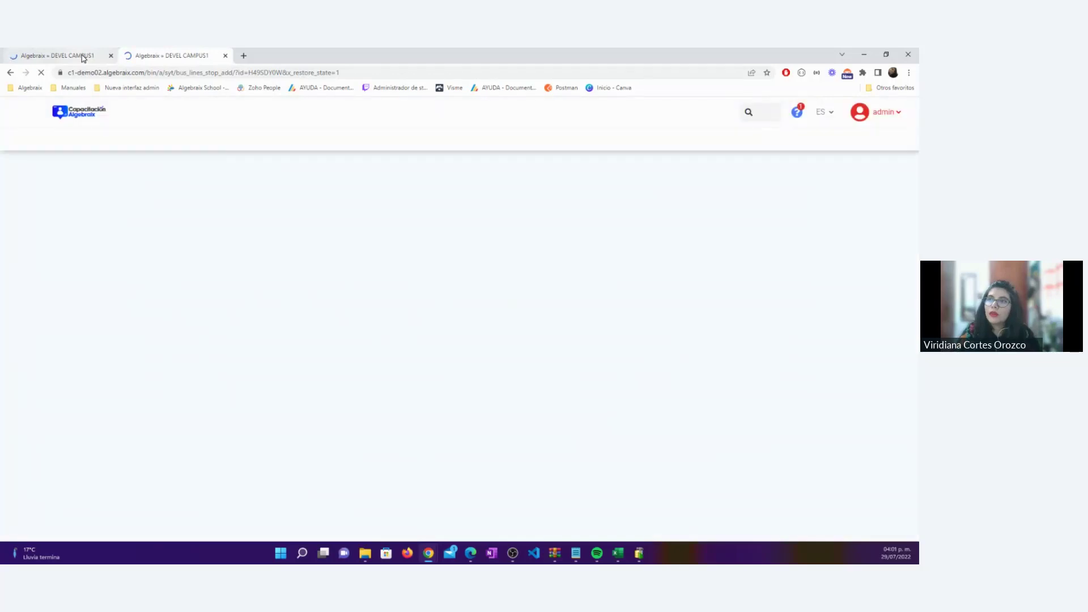
{"action": "left_click", "coordinate": [83, 58]}
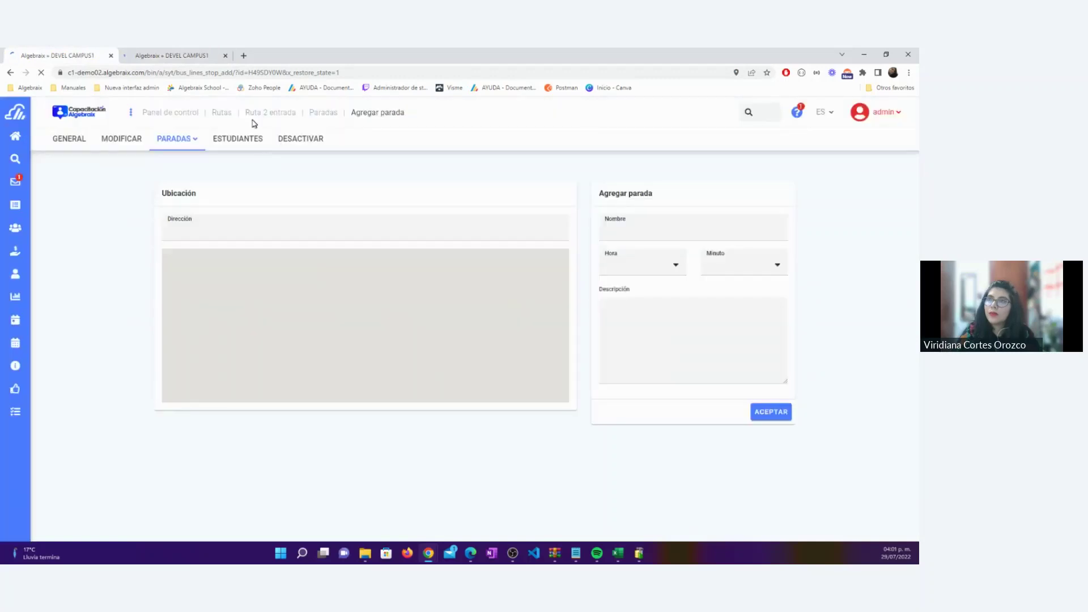
{"action": "left_click", "coordinate": [222, 115]}
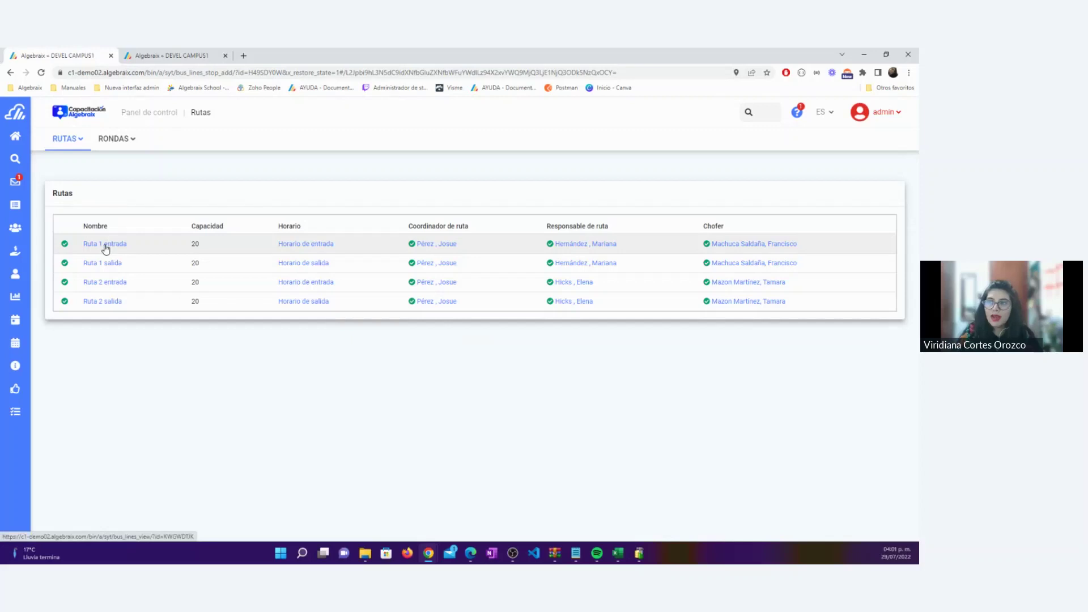
View Ruta 1 entrada's Desglose por estudiante and Desglose por día, then go to the second tab
{"action": "left_click", "coordinate": [105, 247]}
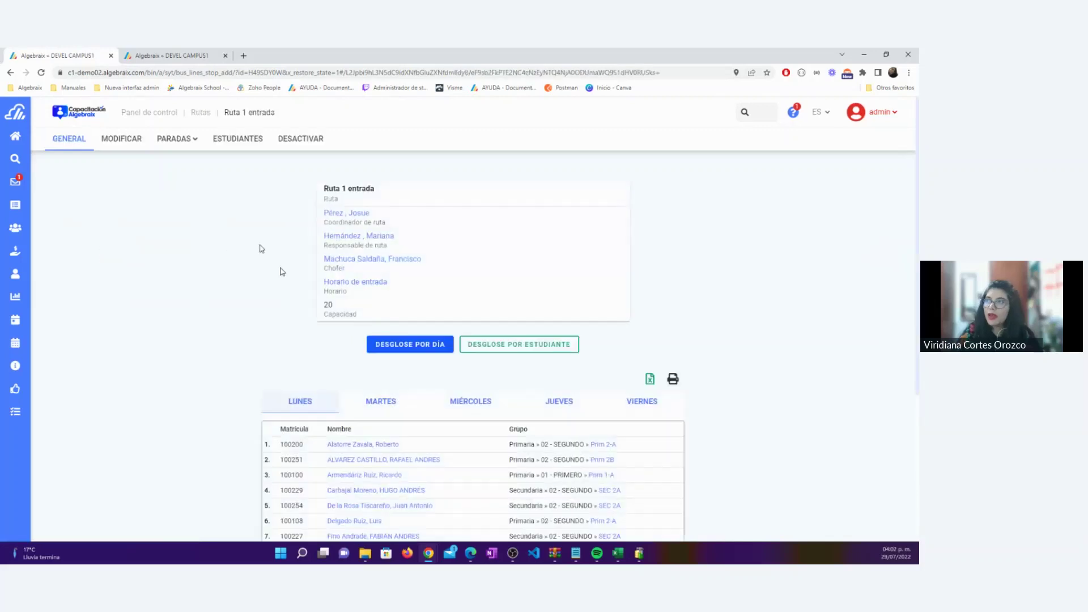
{"action": "scroll", "coordinate": [531, 161], "scroll_direction": "down", "scroll_amount": 3}
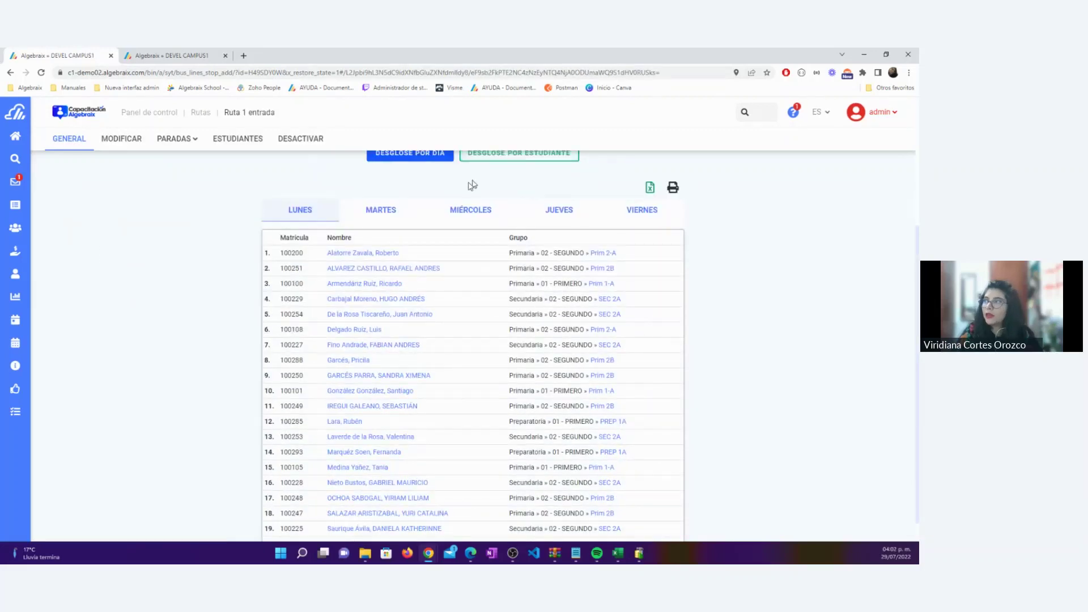
{"action": "scroll", "coordinate": [498, 188], "scroll_direction": "up", "scroll_amount": 1}
{"action": "left_click", "coordinate": [497, 183]}
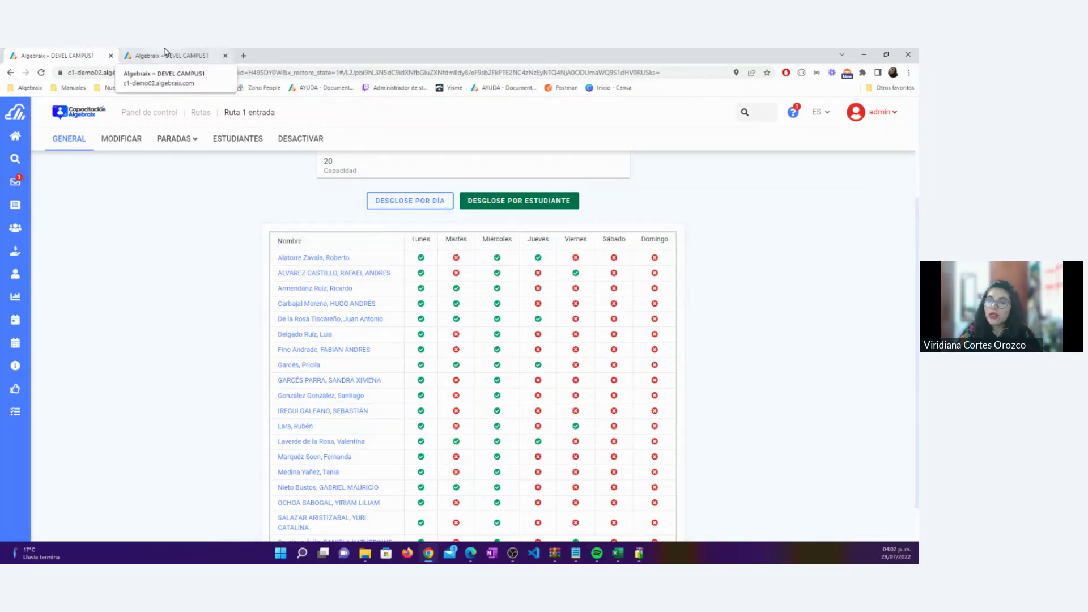
{"action": "left_click", "coordinate": [403, 202]}
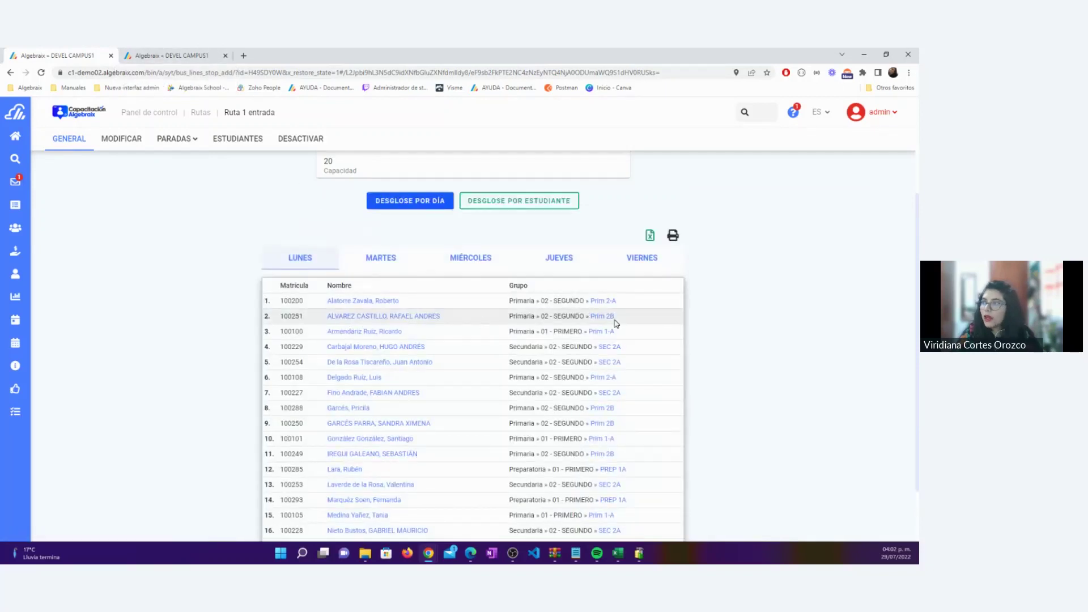
{"action": "left_click", "coordinate": [183, 52]}
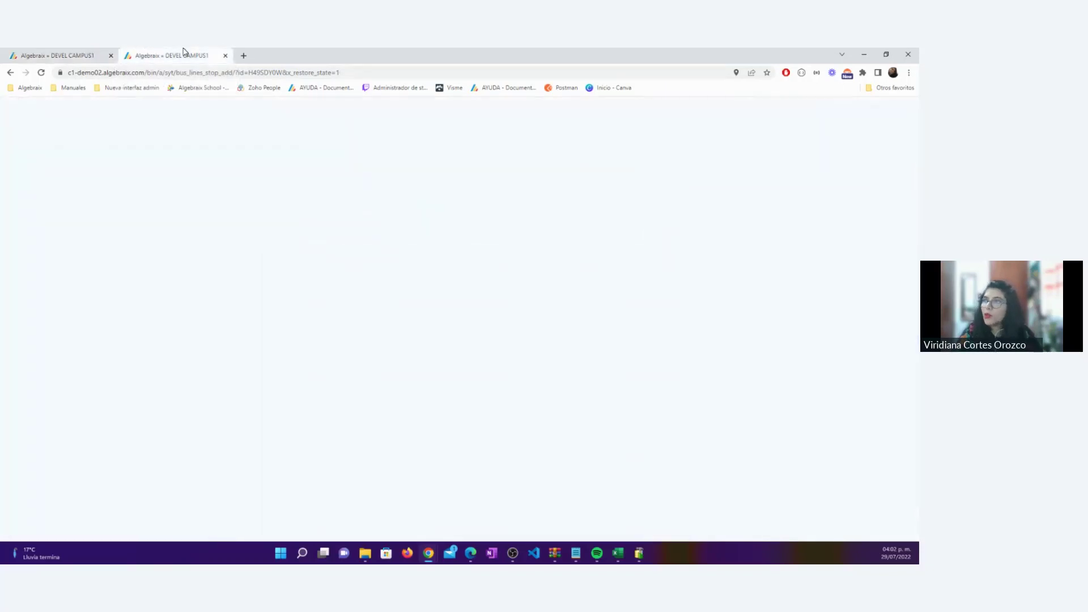
Assign group Prim 2B (Primaria, 02 - SEGUNDO) to Ruta 2 entrada, comparing against the first tab
{"action": "left_click", "coordinate": [240, 142]}
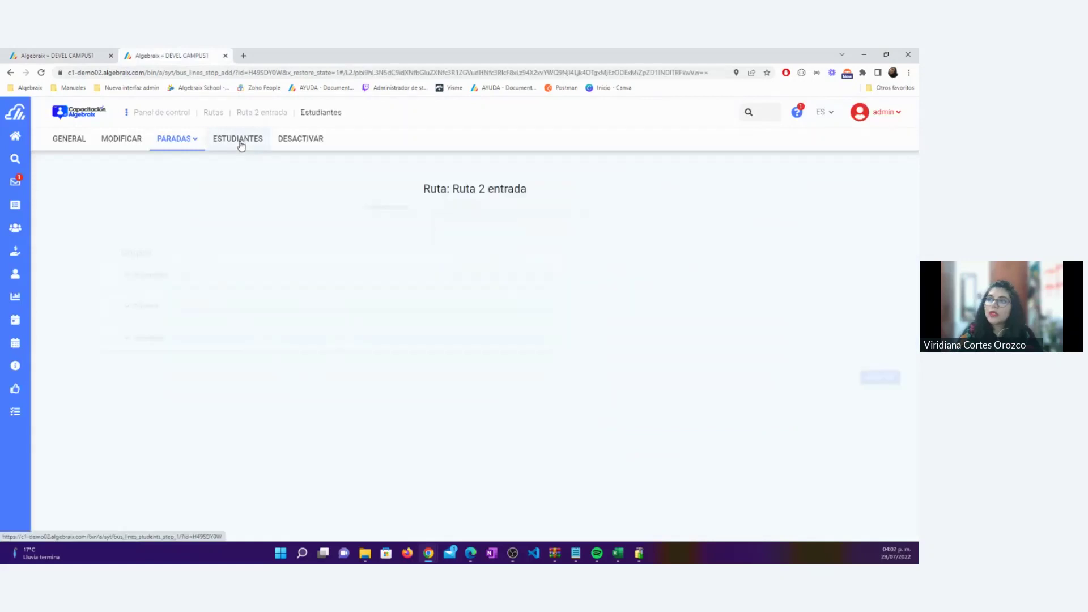
{"action": "left_click", "coordinate": [85, 309]}
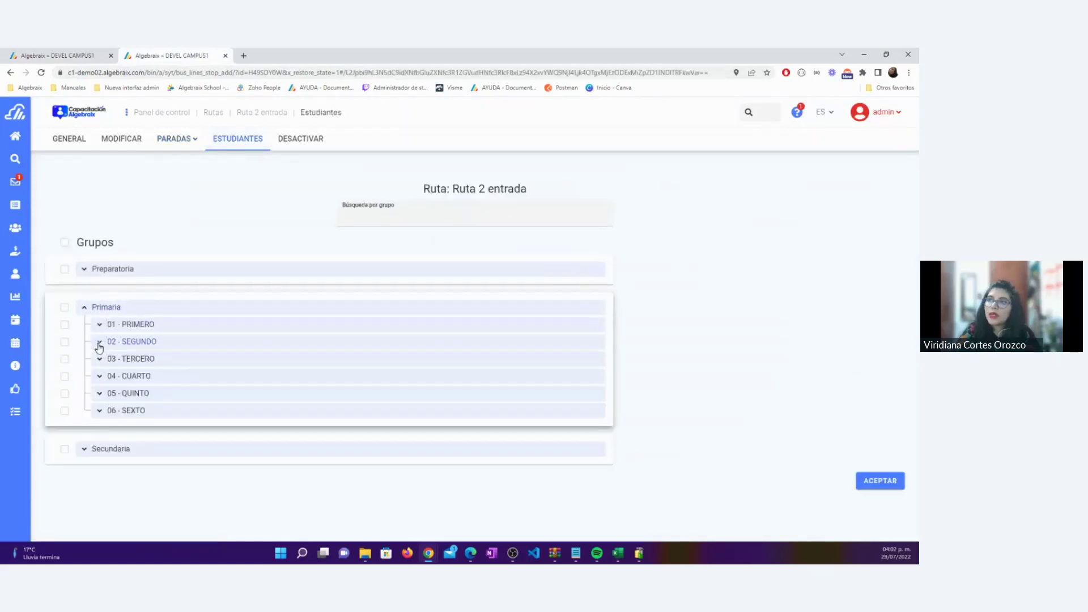
{"action": "left_click", "coordinate": [99, 342]}
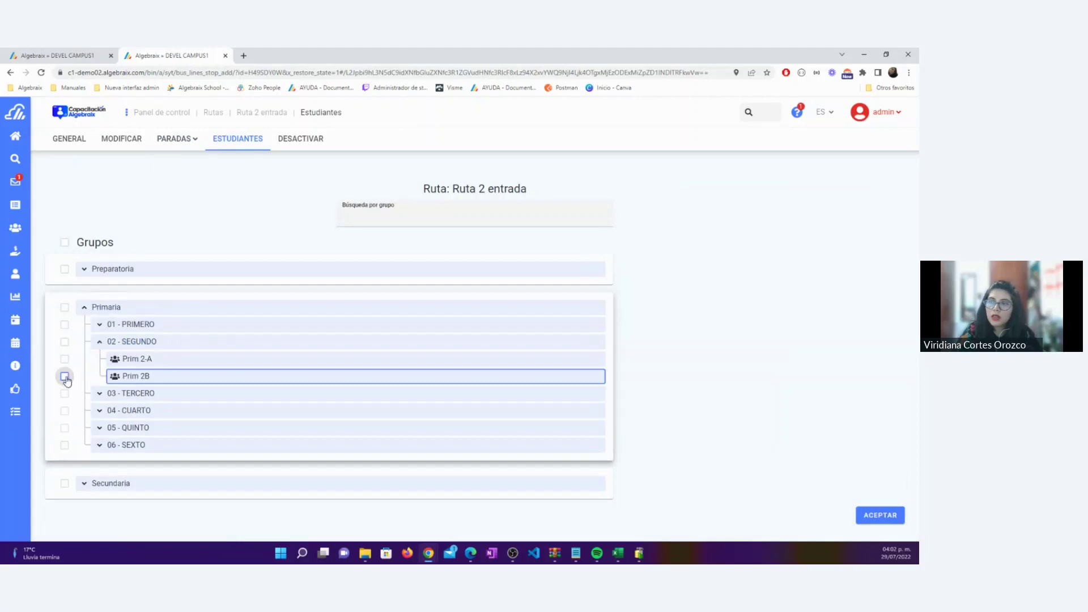
{"action": "left_click", "coordinate": [65, 376]}
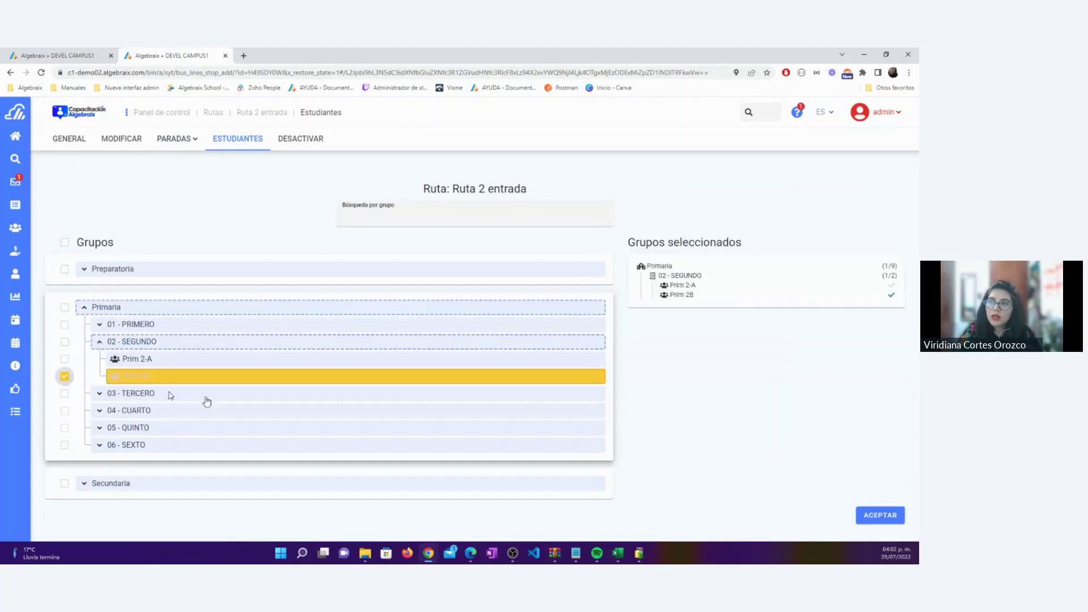
{"action": "left_click", "coordinate": [879, 513]}
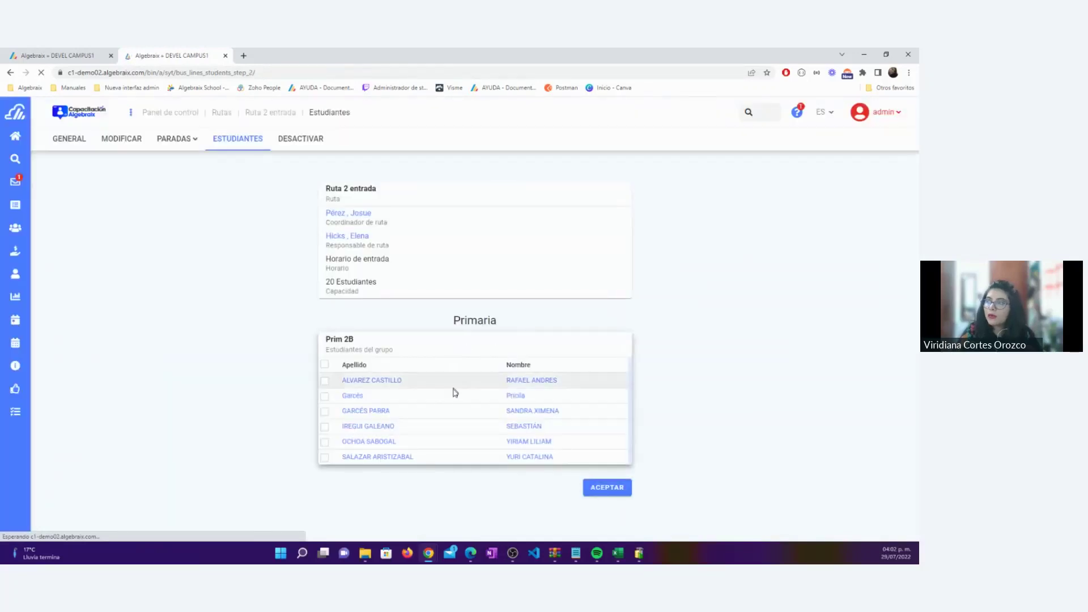
{"action": "left_click", "coordinate": [62, 54]}
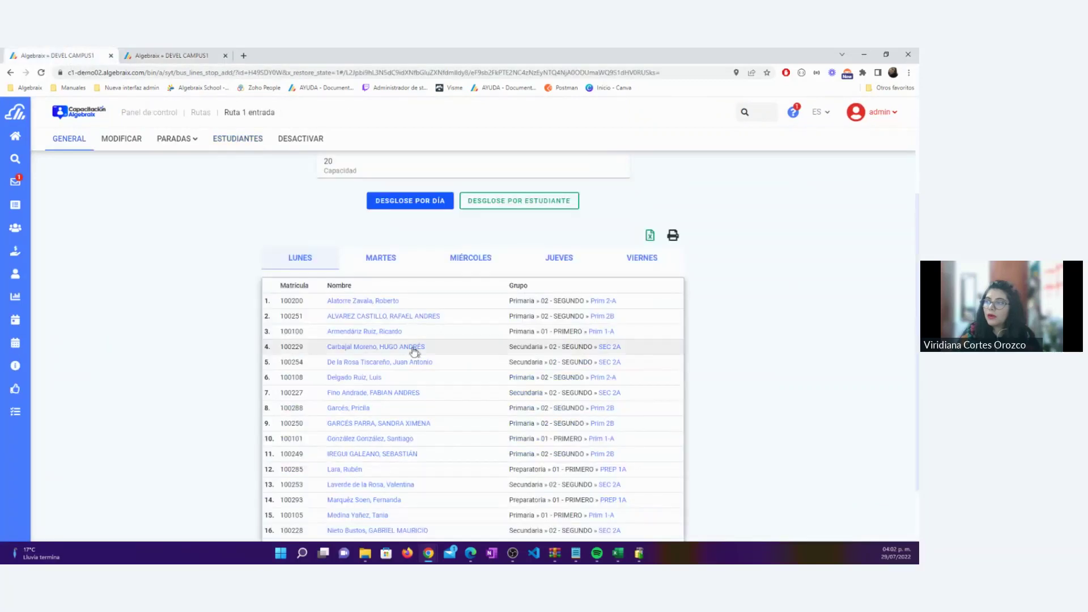
{"action": "left_click", "coordinate": [163, 54]}
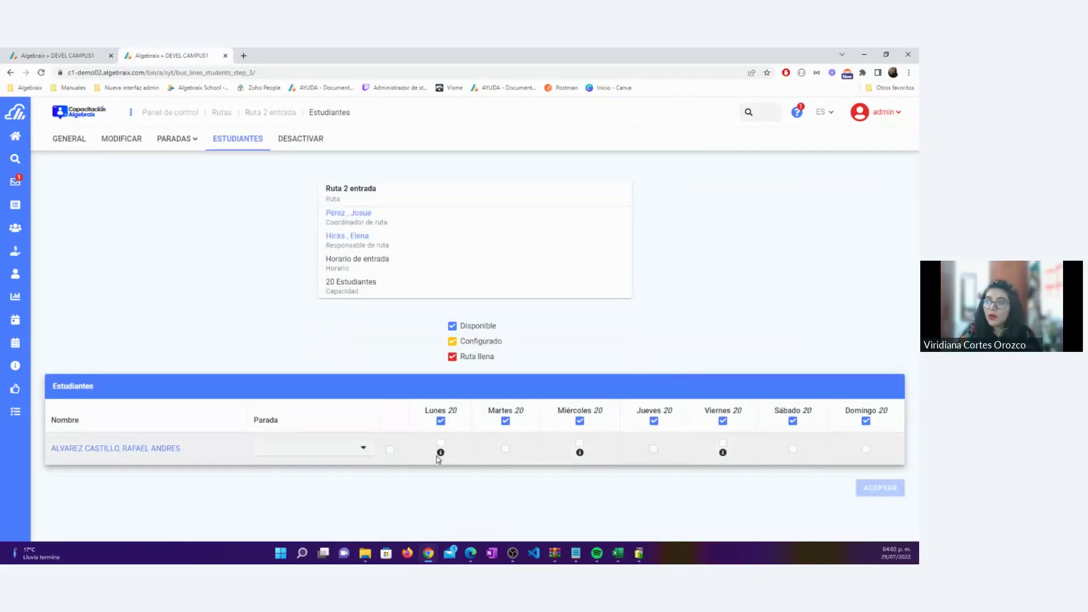
Schedule the student on Ruta 2 entrada for Martes and Jueves only, removing Lunes
{"action": "mouse_move", "coordinate": [441, 456]}
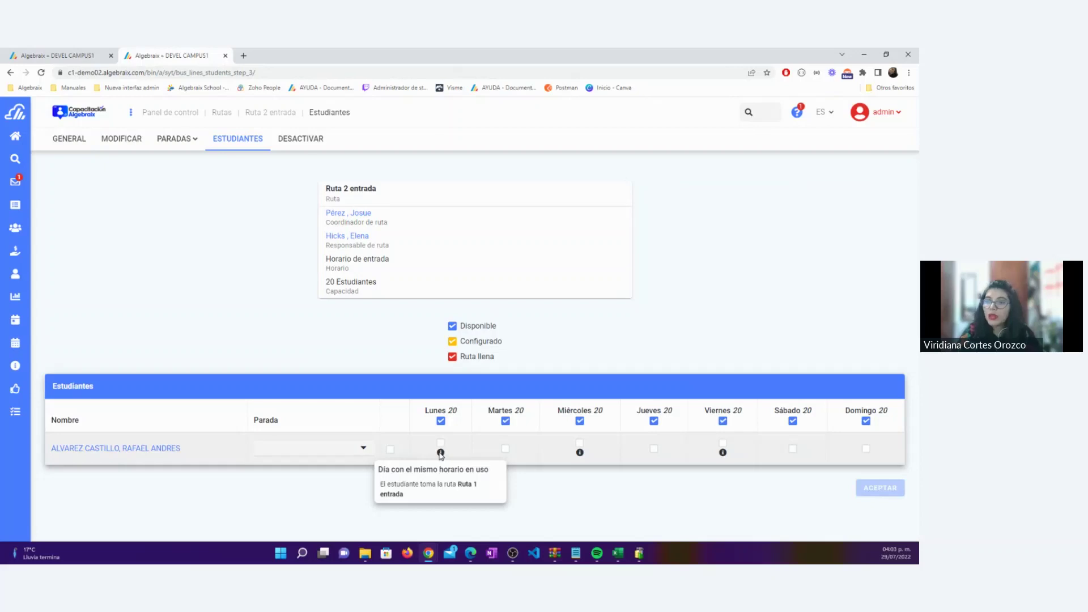
{"action": "left_click", "coordinate": [441, 445]}
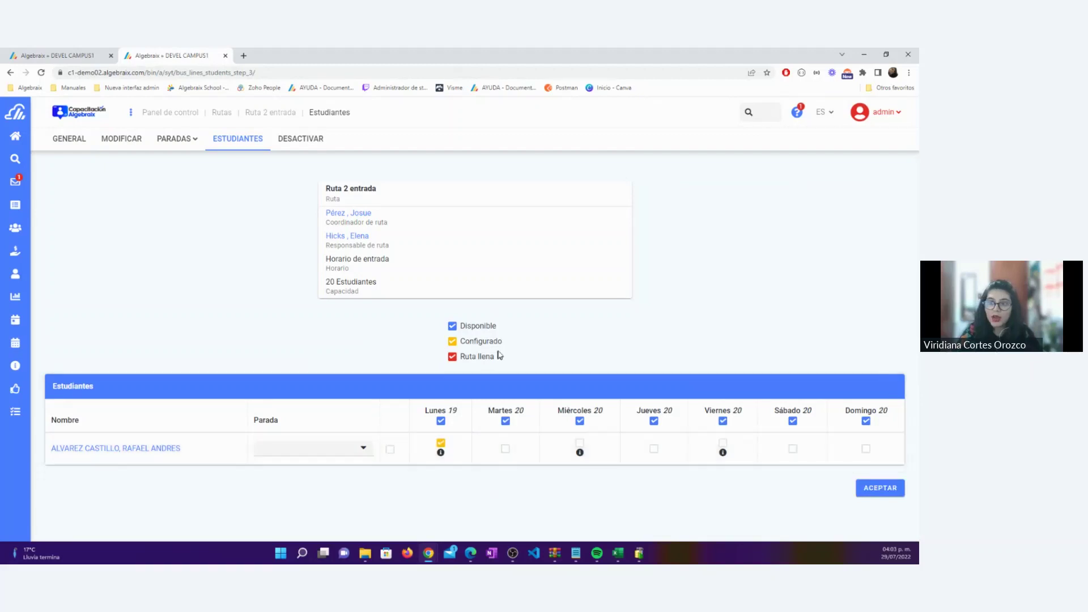
{"action": "left_click_drag", "start_coordinate": [502, 342], "coordinate": [460, 341]}
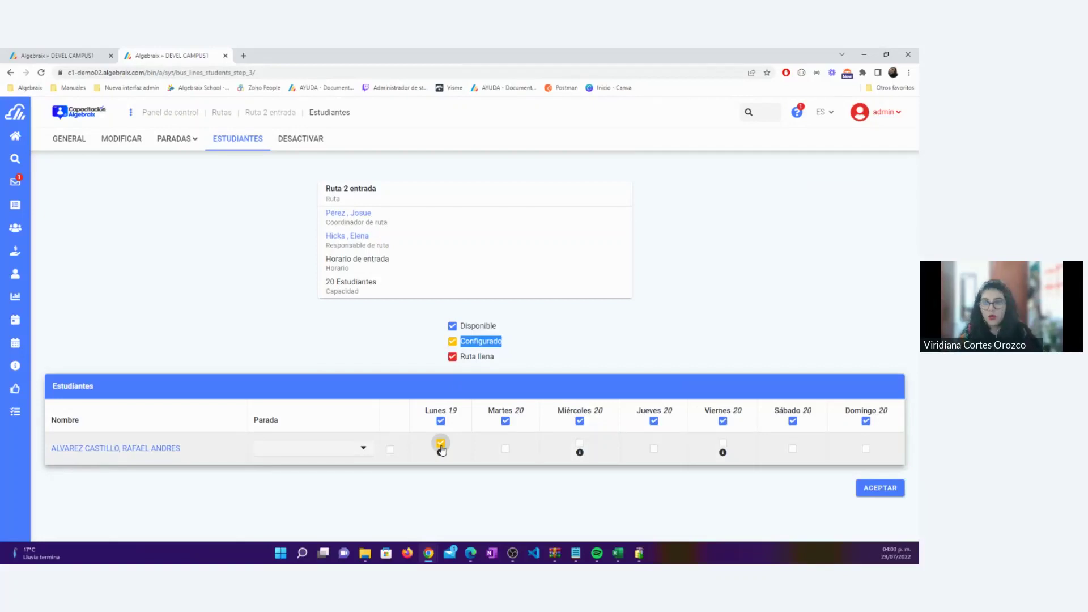
{"action": "left_click", "coordinate": [441, 451]}
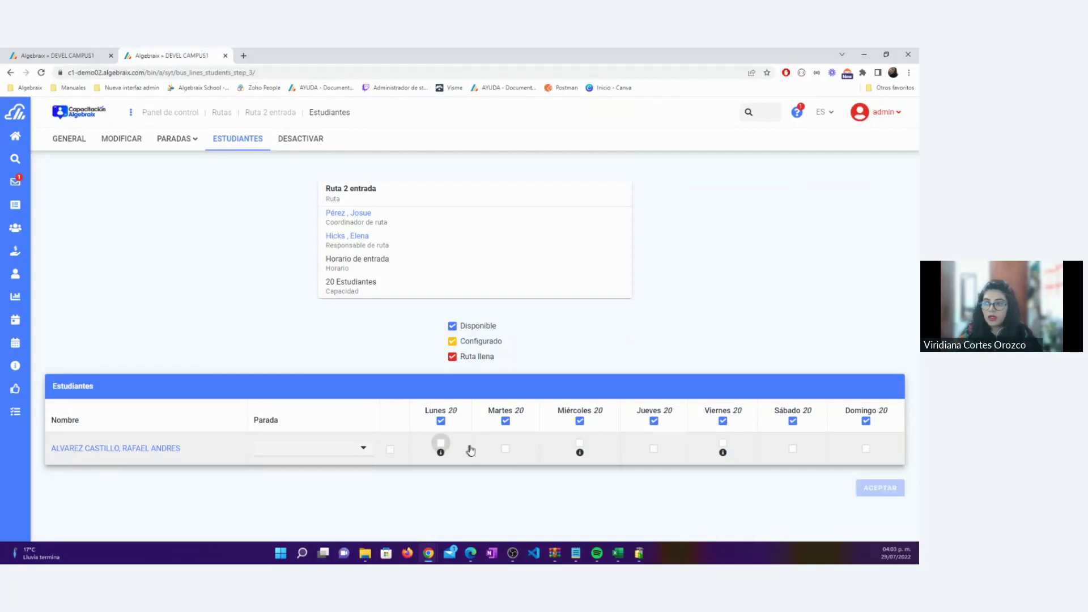
{"action": "left_click", "coordinate": [505, 450]}
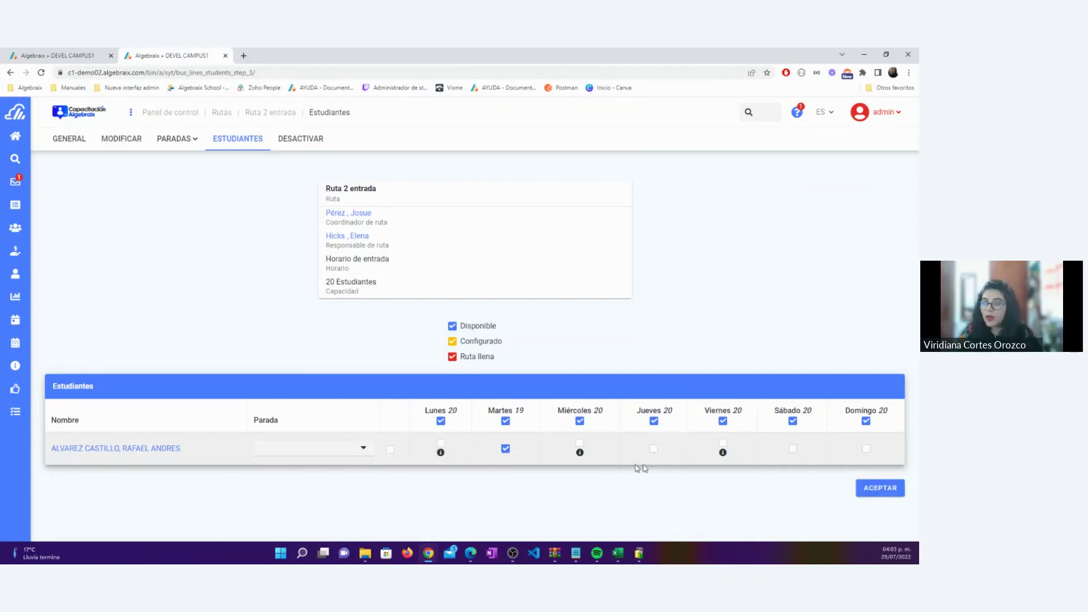
{"action": "left_click", "coordinate": [654, 451]}
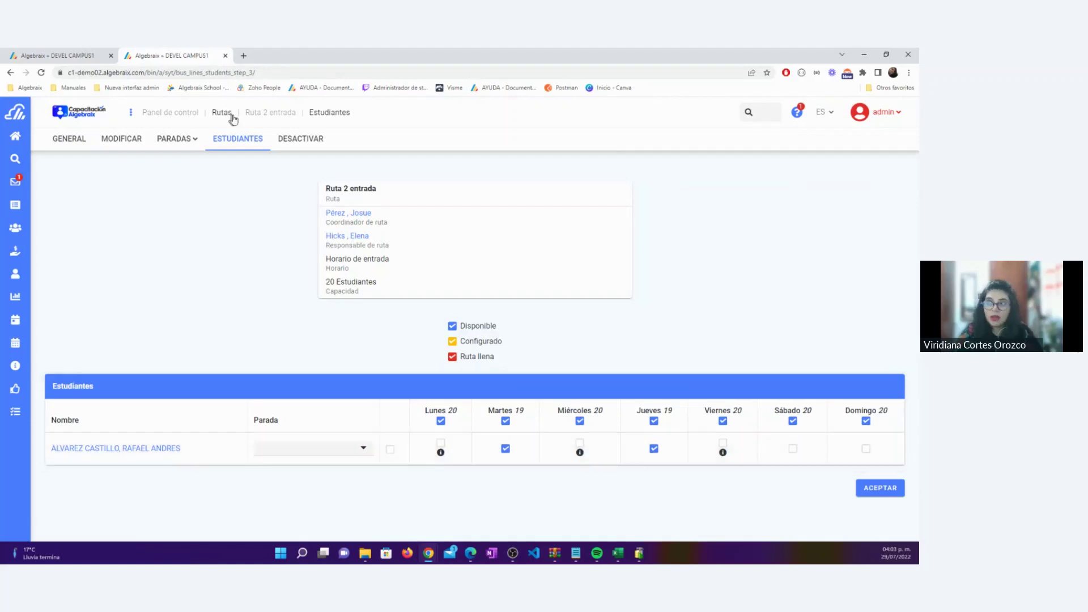
Set the student's stop to Cumbres and save the route assignment
{"action": "left_click", "coordinate": [301, 449]}
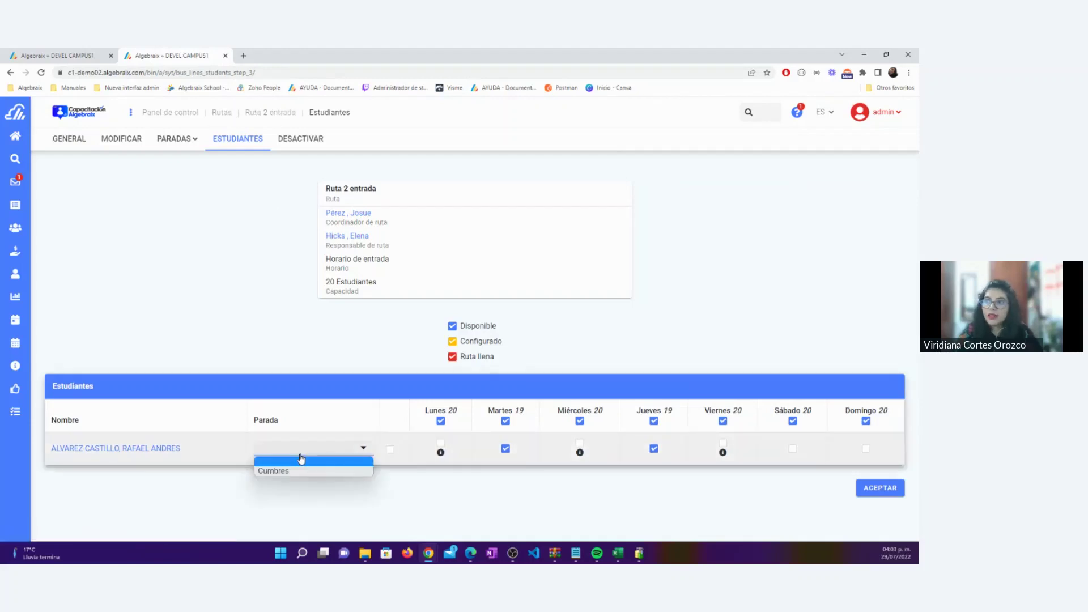
{"action": "left_click", "coordinate": [293, 472]}
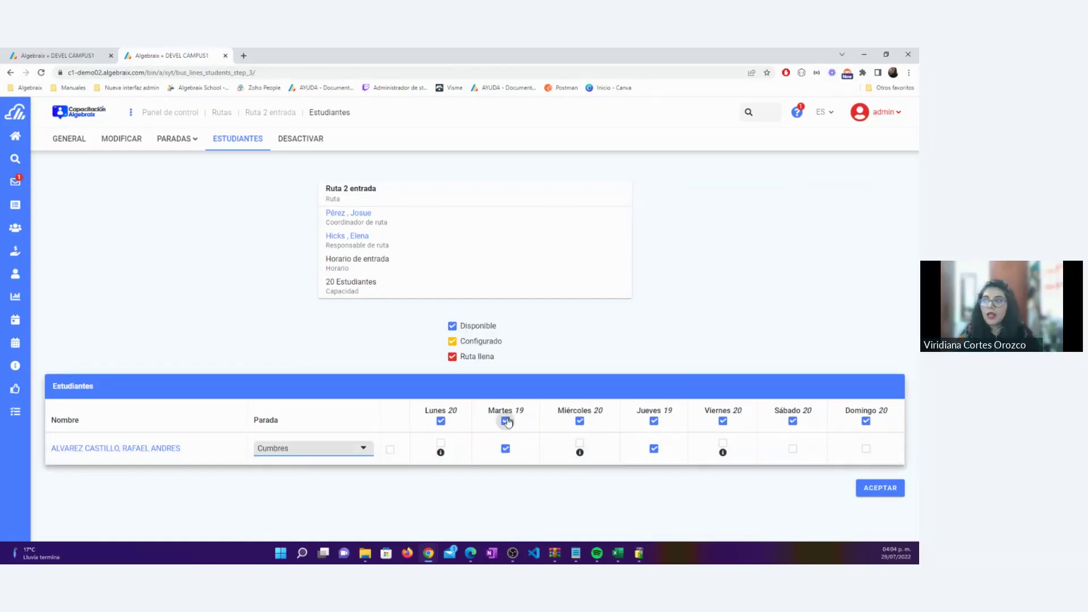
{"action": "left_click", "coordinate": [278, 448]}
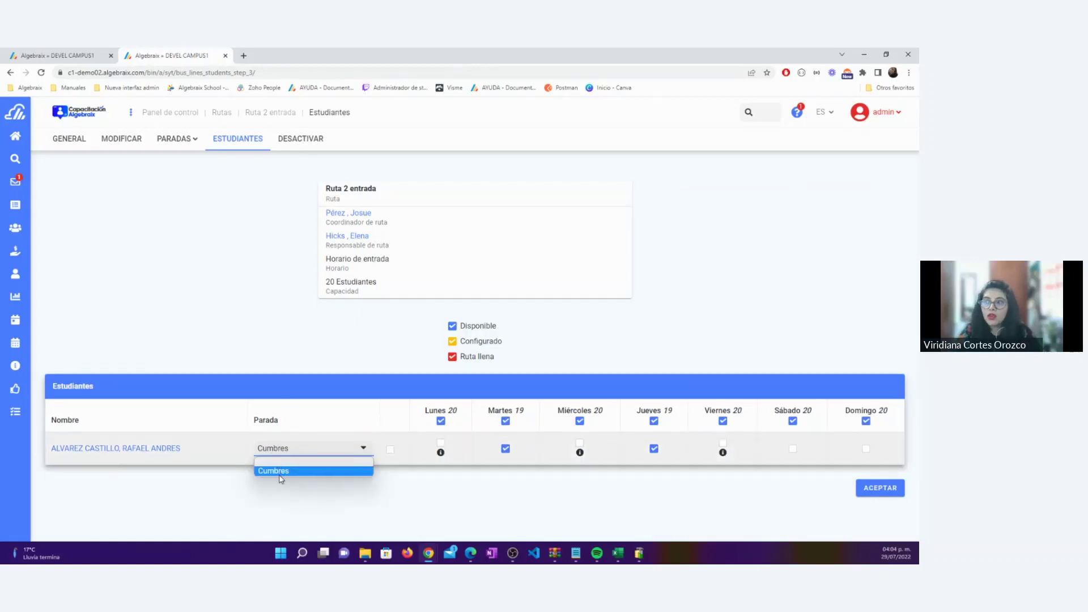
{"action": "left_click", "coordinate": [281, 475]}
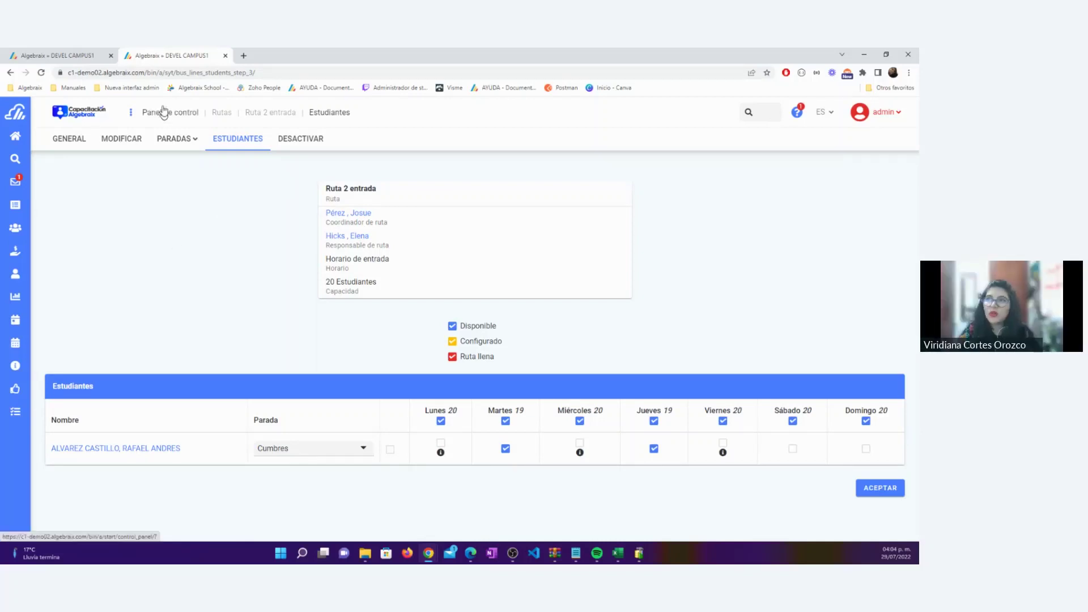
{"action": "left_click", "coordinate": [110, 56]}
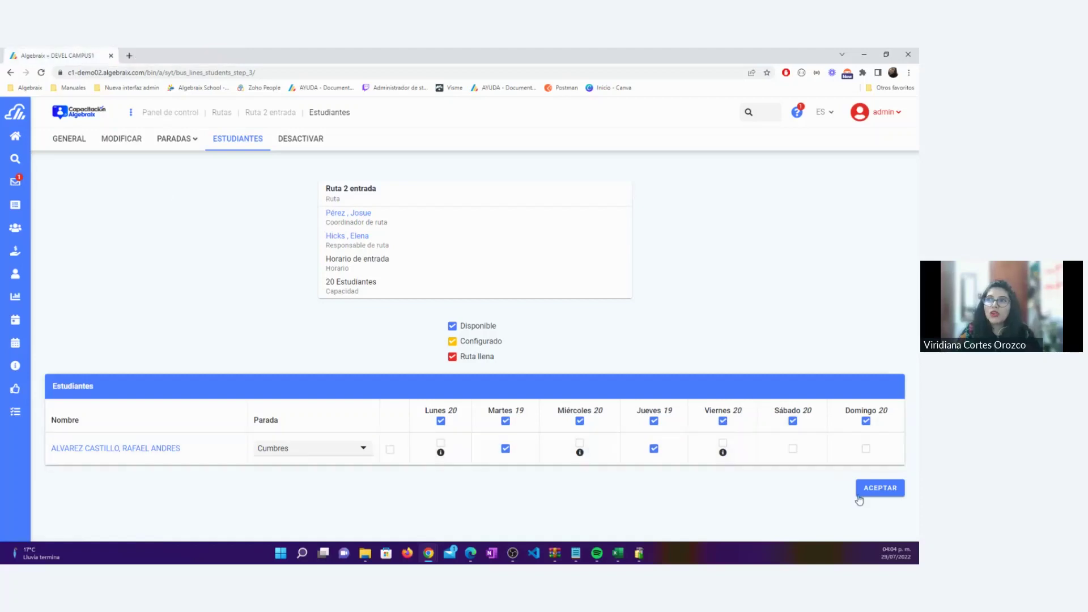
{"action": "left_click", "coordinate": [878, 487]}
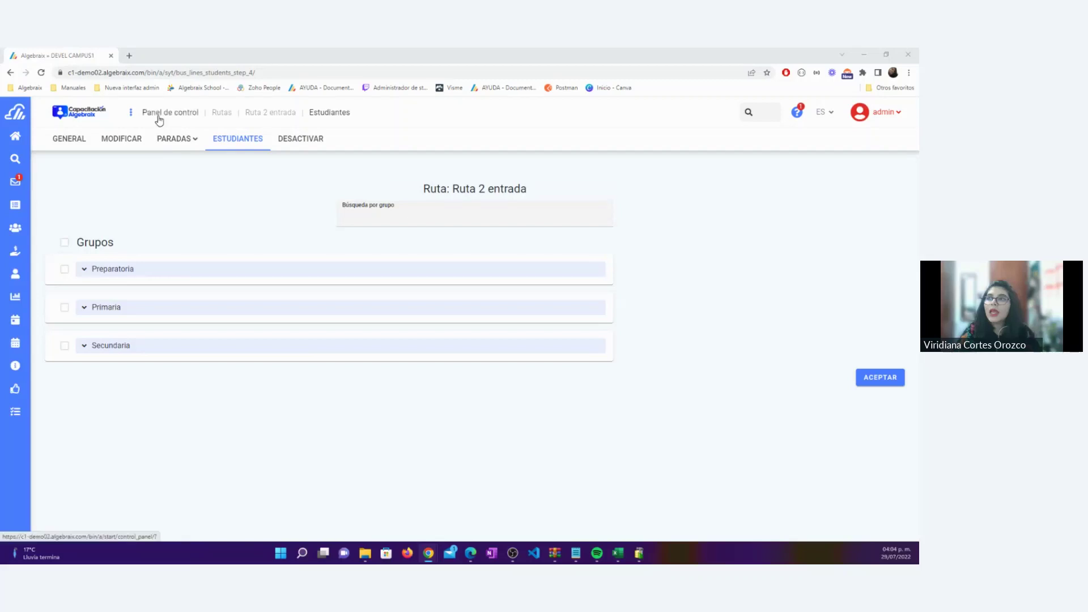
Go to Grupos > Primaria > Prim 2B and select the student in the list
{"action": "left_click", "coordinate": [24, 228]}
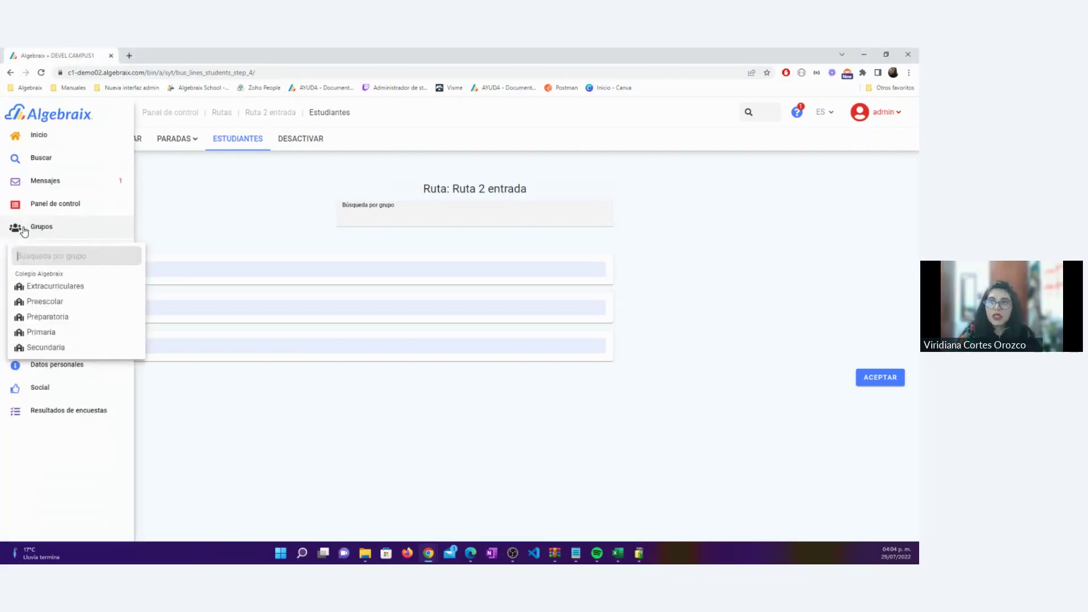
{"action": "left_click", "coordinate": [43, 333]}
{"action": "left_click", "coordinate": [43, 333]}
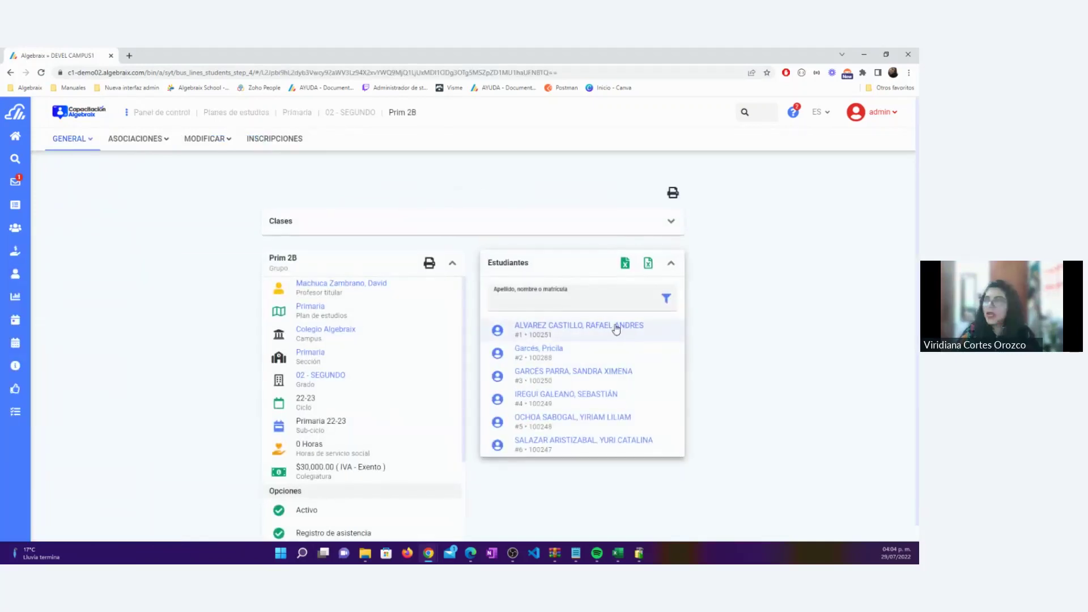
{"action": "left_click", "coordinate": [614, 325]}
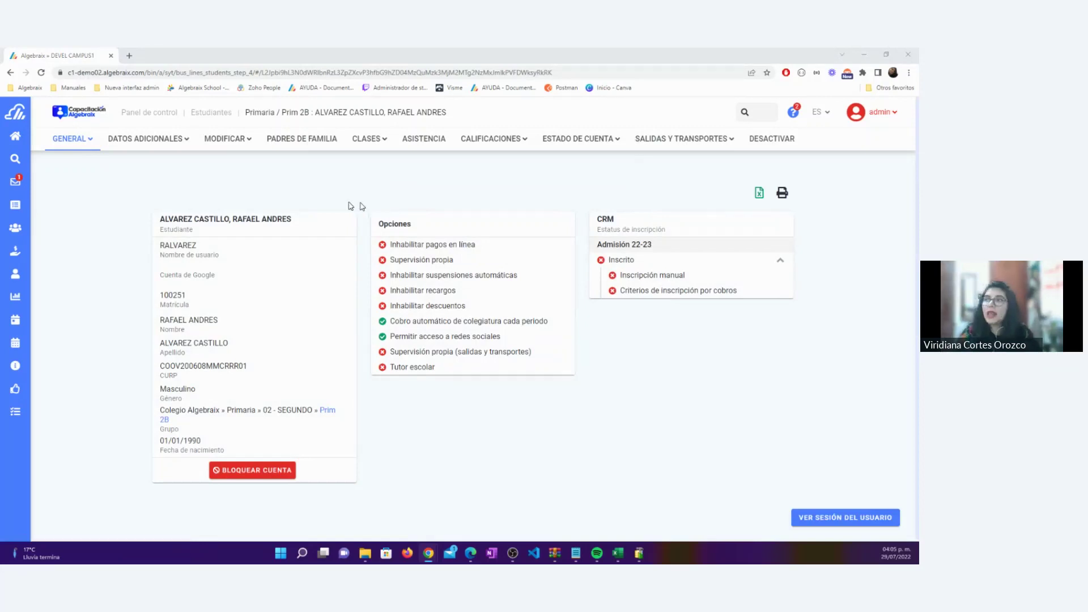
In the student's transport Configuración, set Friday to Ruta 1 entrada with stop Chichen Itzá
{"action": "left_click", "coordinate": [727, 145]}
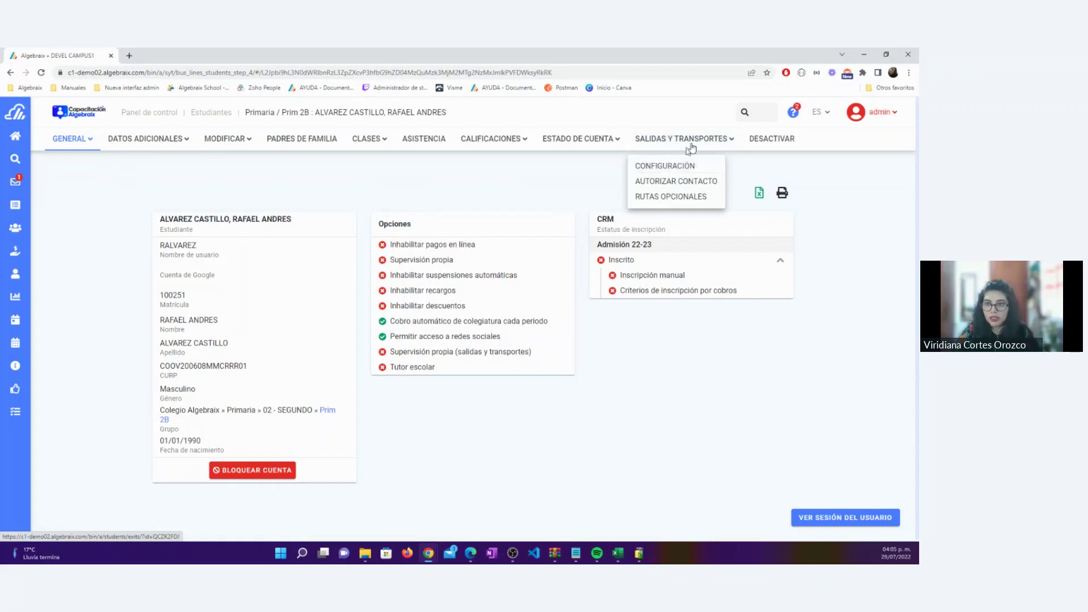
{"action": "left_click", "coordinate": [683, 167]}
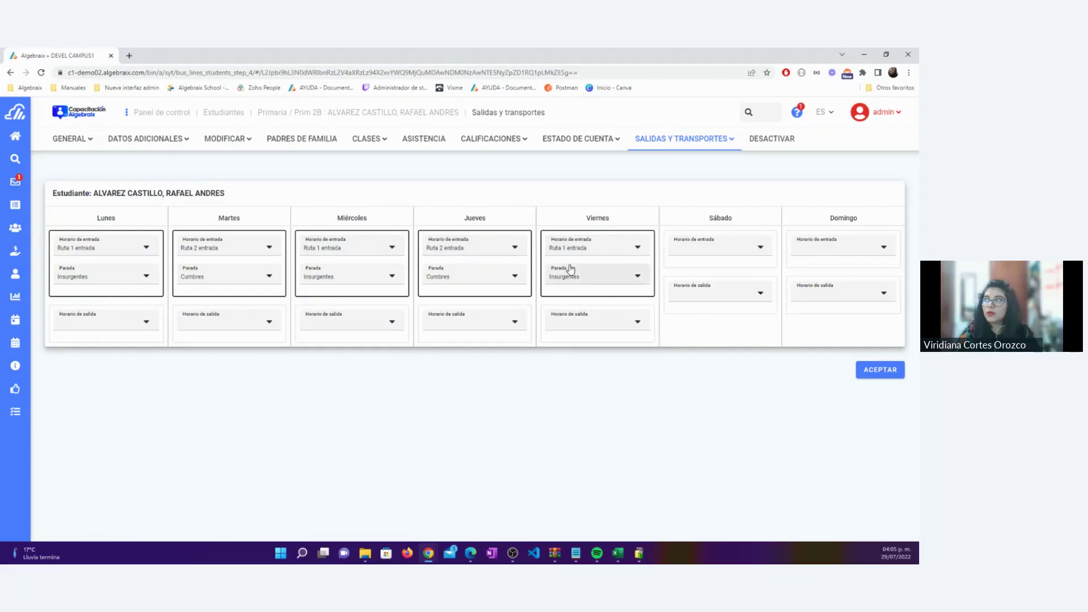
{"action": "left_click", "coordinate": [641, 249]}
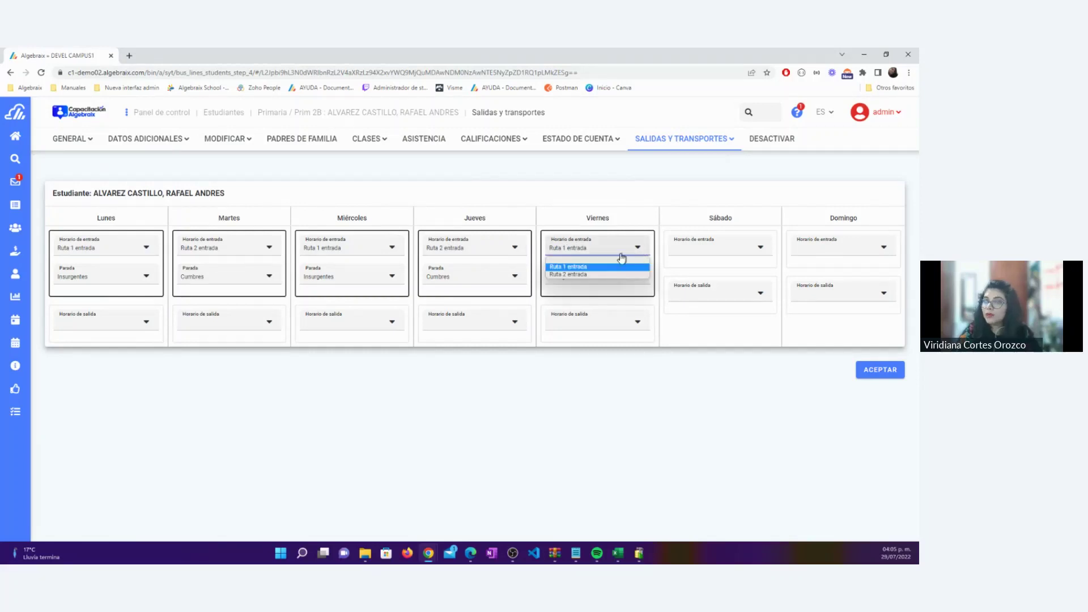
{"action": "left_click", "coordinate": [577, 268]}
{"action": "left_click", "coordinate": [576, 277]}
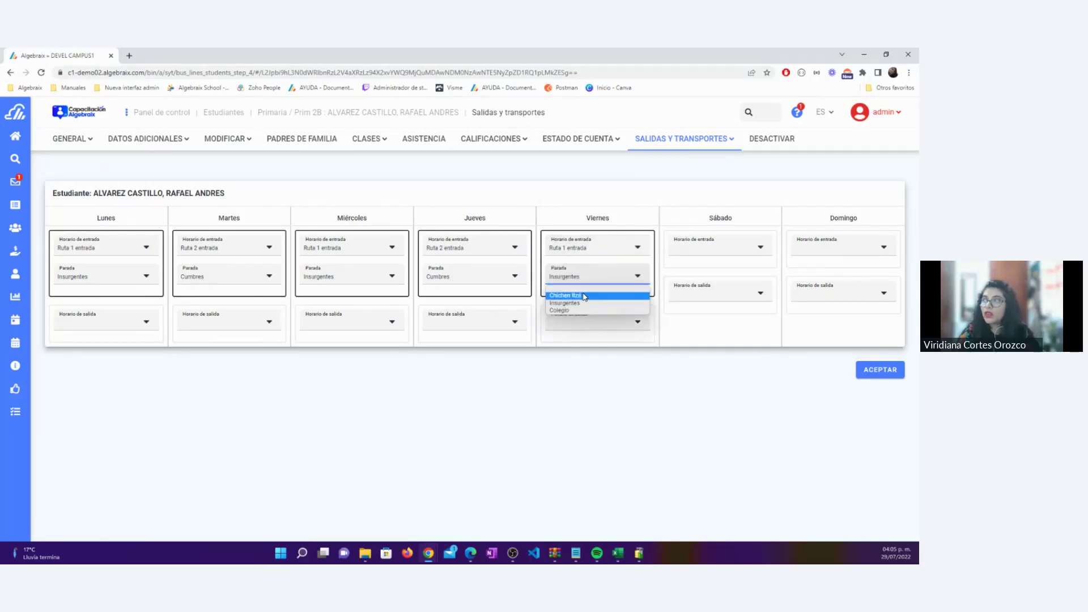
{"action": "left_click", "coordinate": [584, 296]}
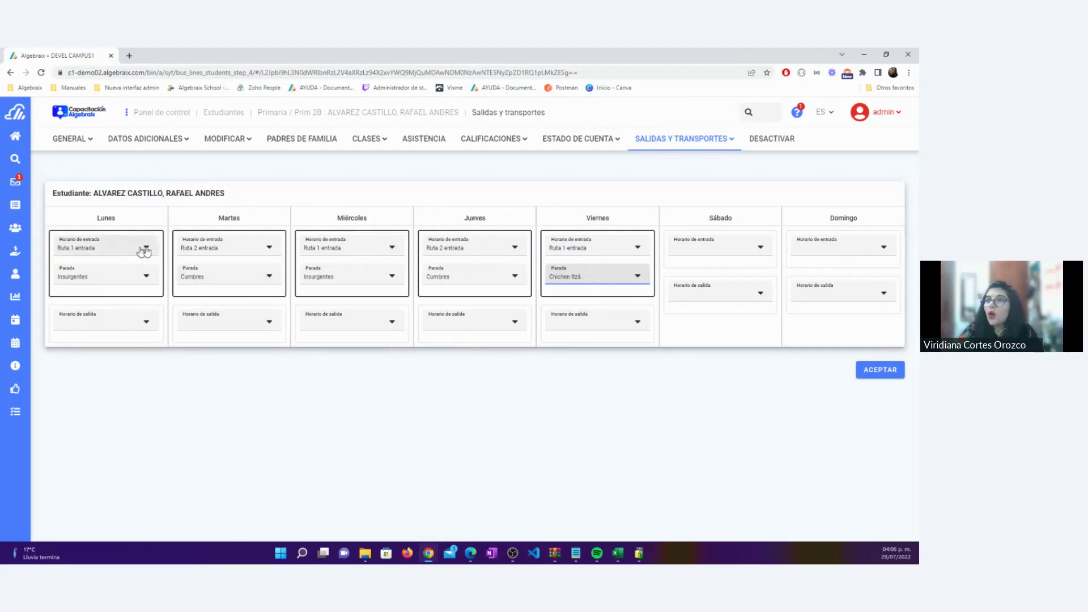
Put Tuesday and Thursday on Ruta 1 entrada at Chichen Itzá, switch Friday to Insurgentes, and save
{"action": "left_click", "coordinate": [218, 266]}
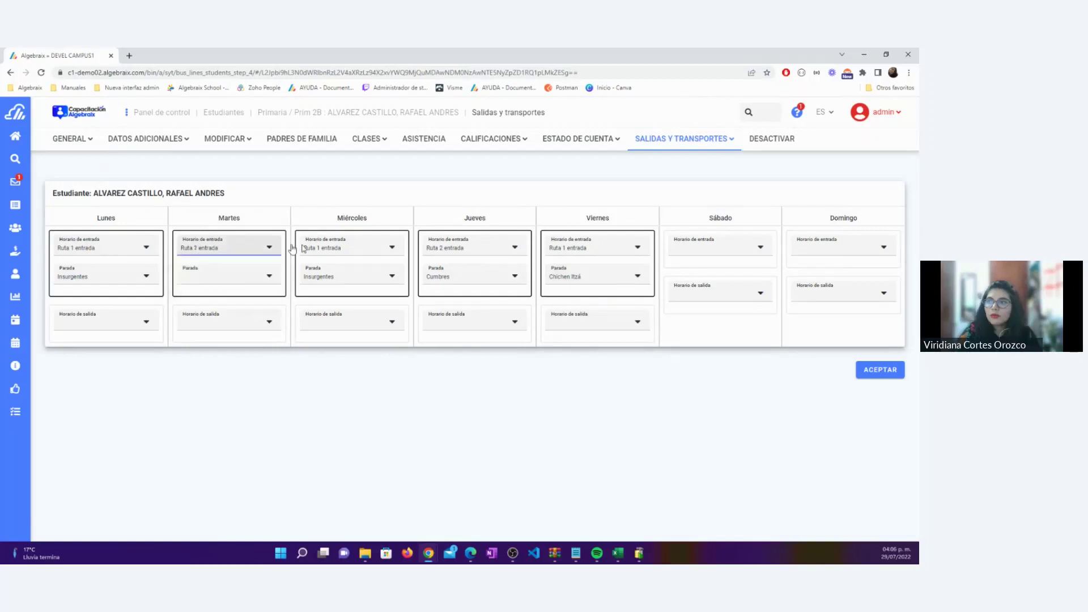
{"action": "left_click", "coordinate": [339, 248]}
{"action": "left_click", "coordinate": [339, 249]}
{"action": "left_click", "coordinate": [463, 249]}
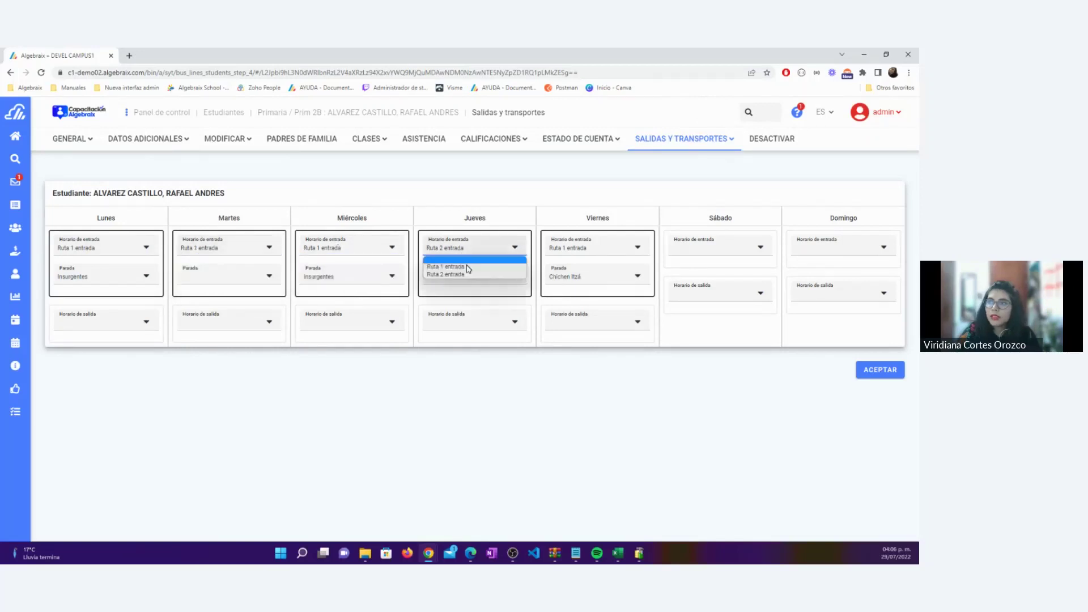
{"action": "left_click", "coordinate": [453, 262]}
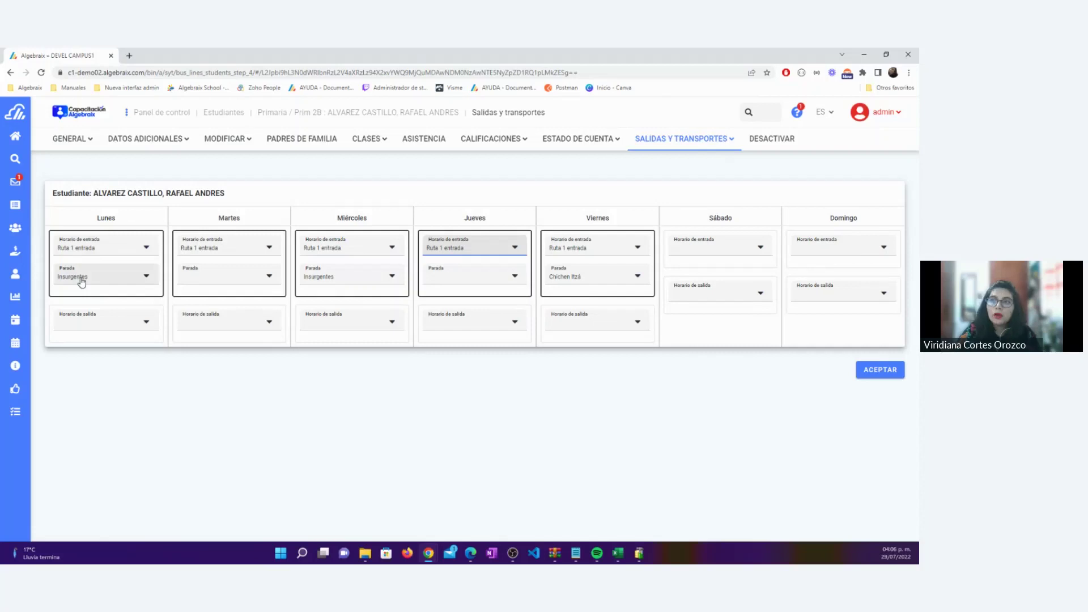
{"action": "left_click", "coordinate": [212, 283]}
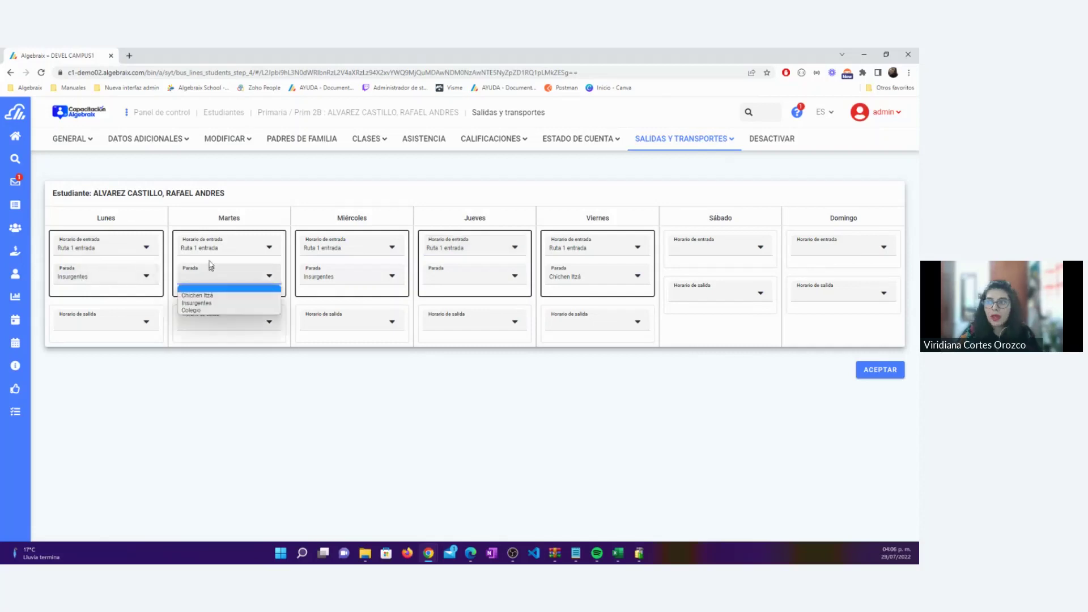
{"action": "left_click", "coordinate": [222, 295]}
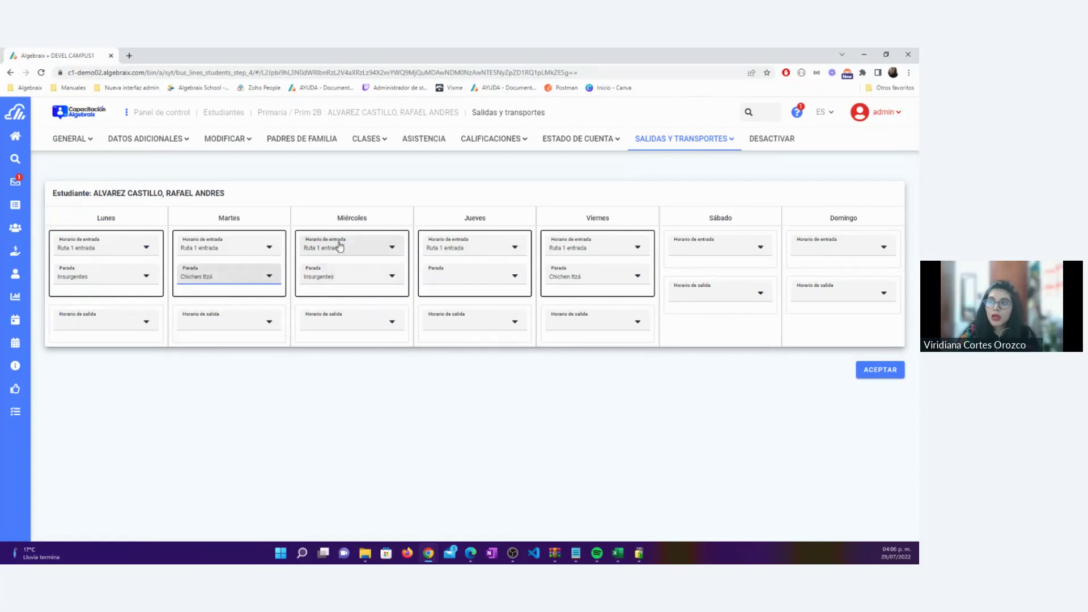
{"action": "left_click", "coordinate": [469, 280]}
{"action": "left_click", "coordinate": [468, 296]}
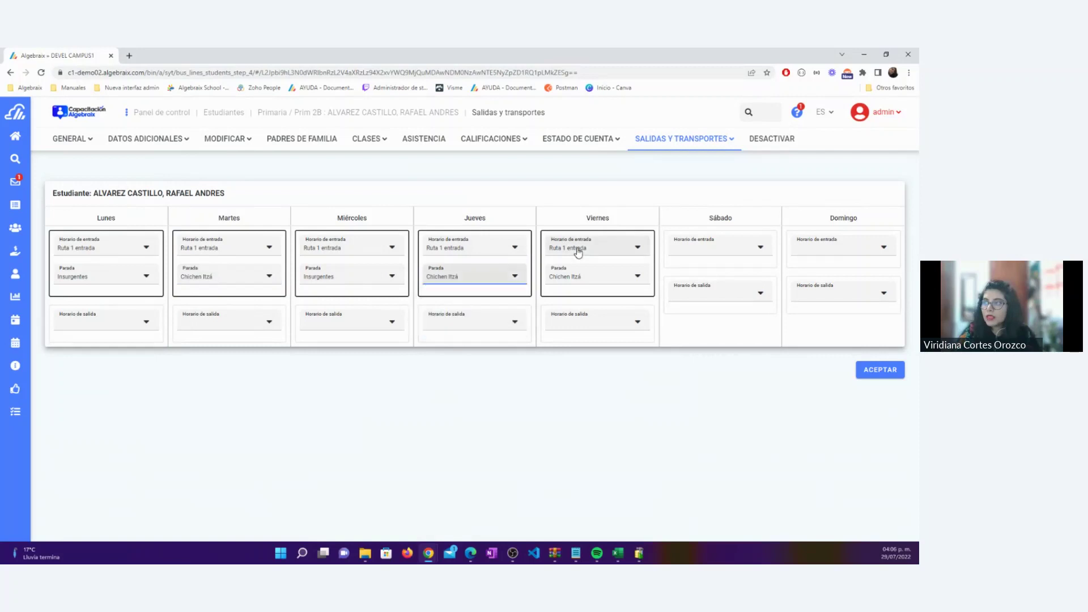
{"action": "left_click", "coordinate": [577, 279]}
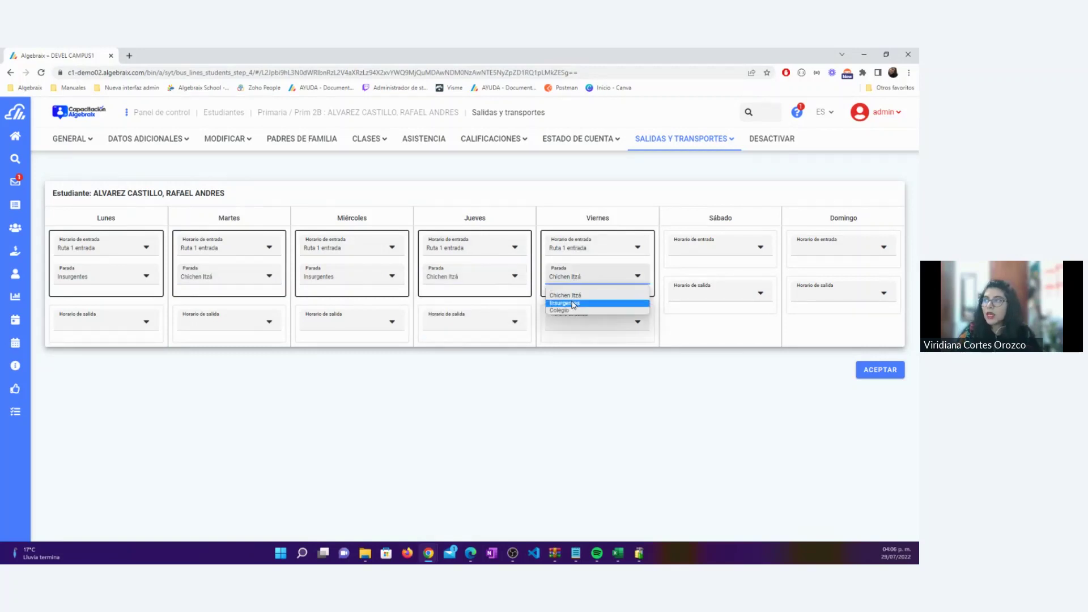
{"action": "left_click", "coordinate": [573, 304]}
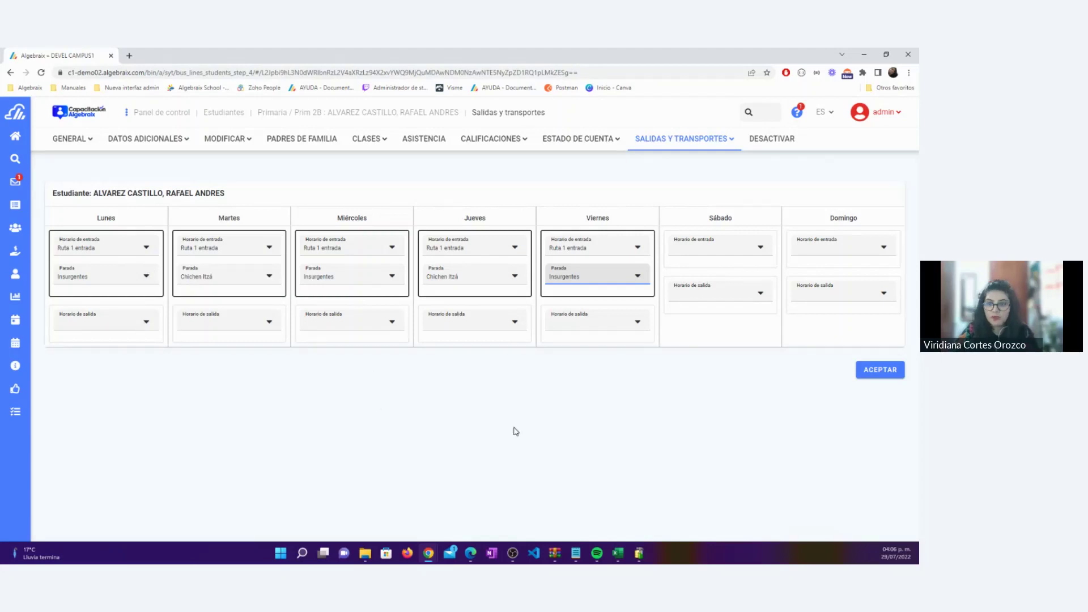
{"action": "left_click", "coordinate": [898, 378]}
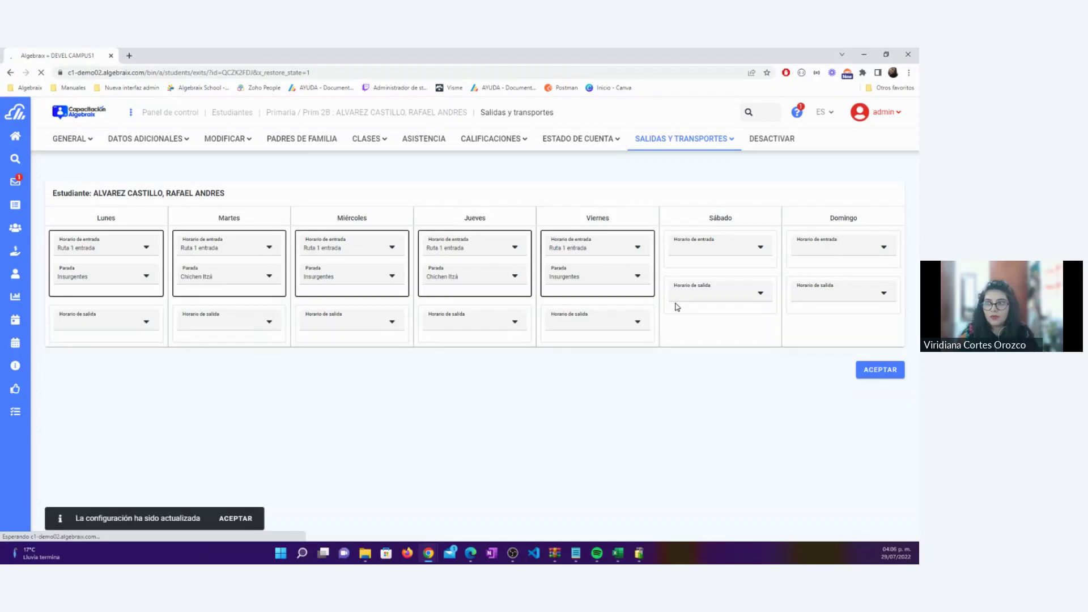
Dismiss the update message, leave Monday's exit route unchanged, and return to Panel de control
{"action": "left_click", "coordinate": [246, 517]}
{"action": "scroll", "coordinate": [305, 423], "scroll_direction": "down", "scroll_amount": 2}
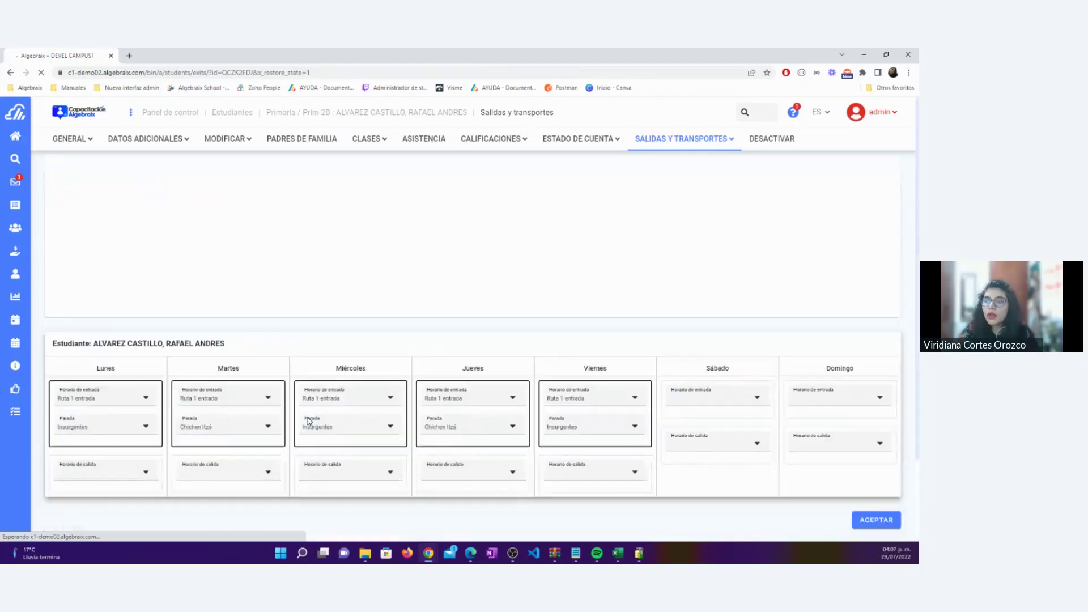
{"action": "left_click", "coordinate": [146, 471]}
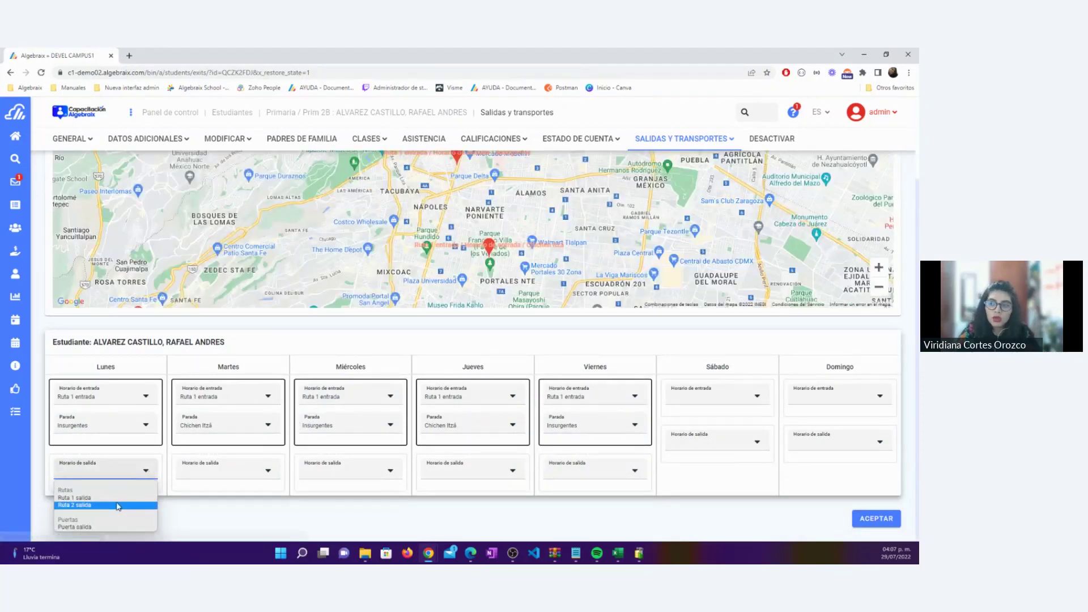
{"action": "left_click", "coordinate": [164, 470]}
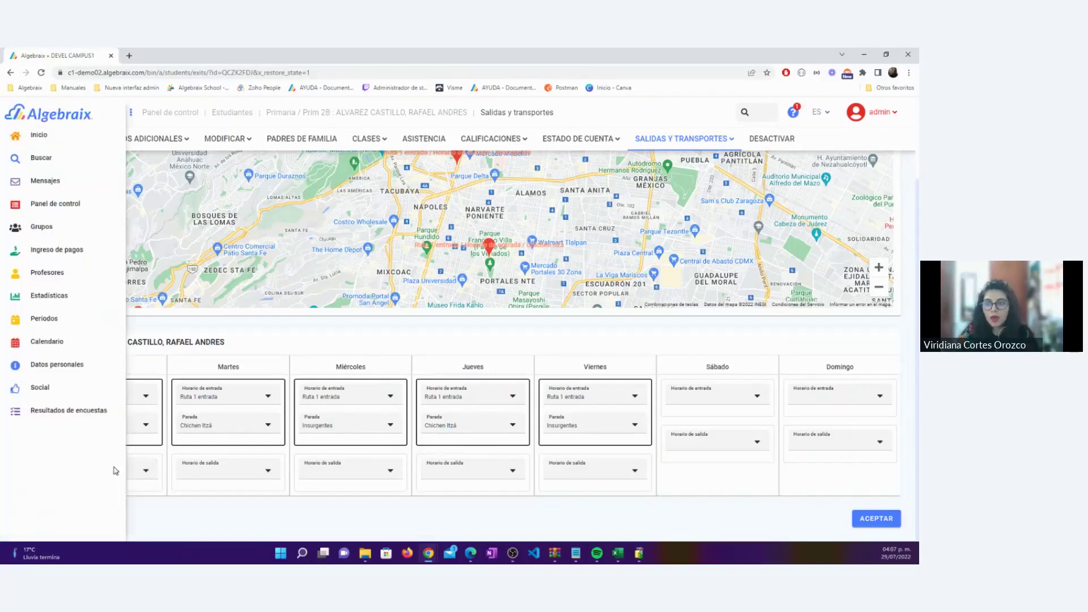
{"action": "left_click", "coordinate": [129, 473]}
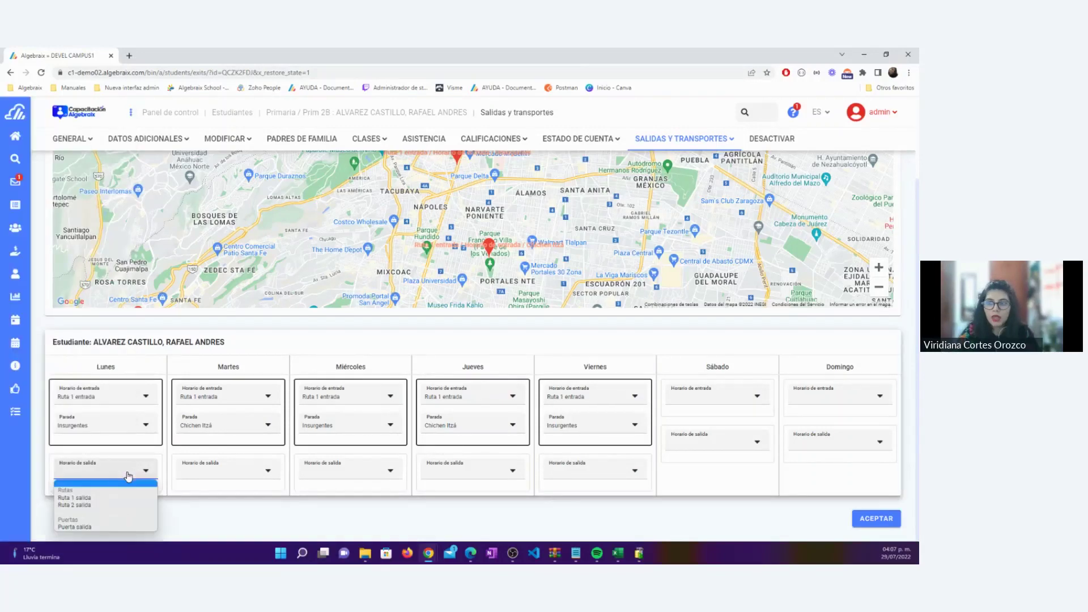
{"action": "left_click", "coordinate": [207, 520]}
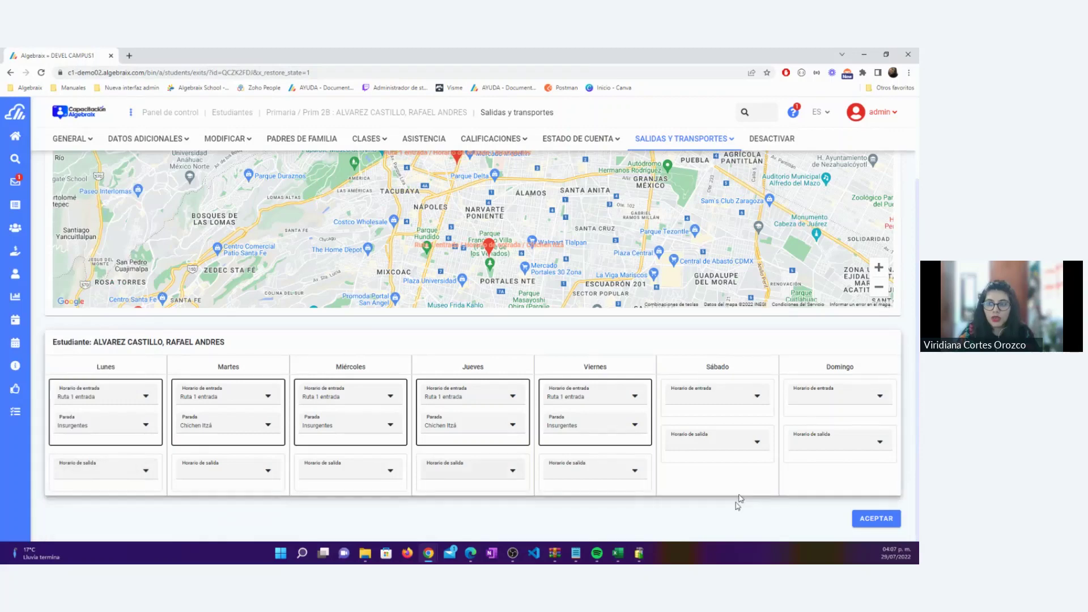
{"action": "scroll", "coordinate": [873, 363], "scroll_direction": "up", "scroll_amount": 2}
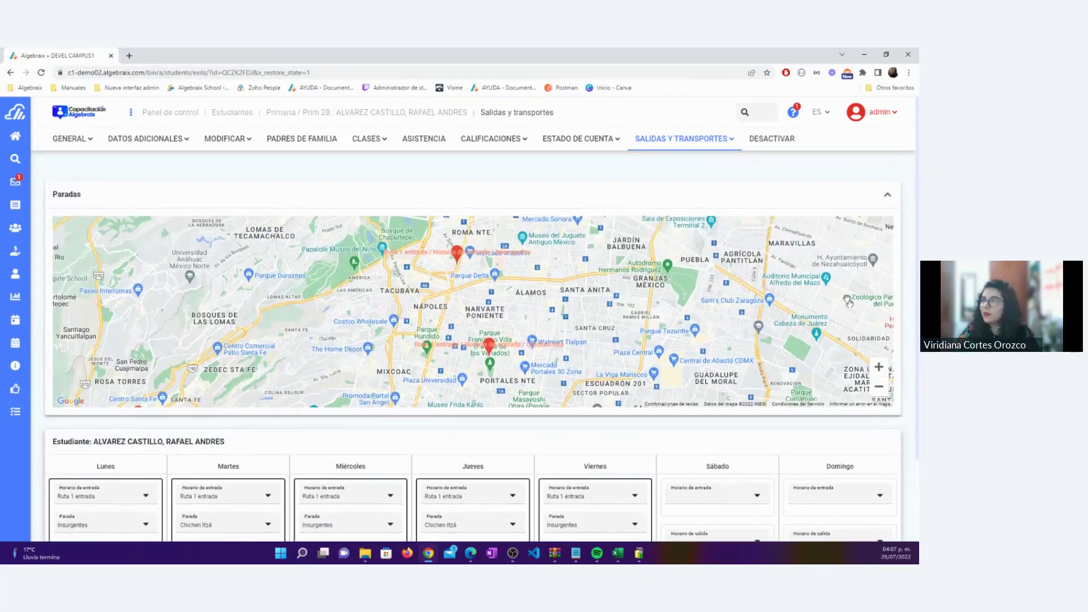
{"action": "left_click", "coordinate": [175, 116]}
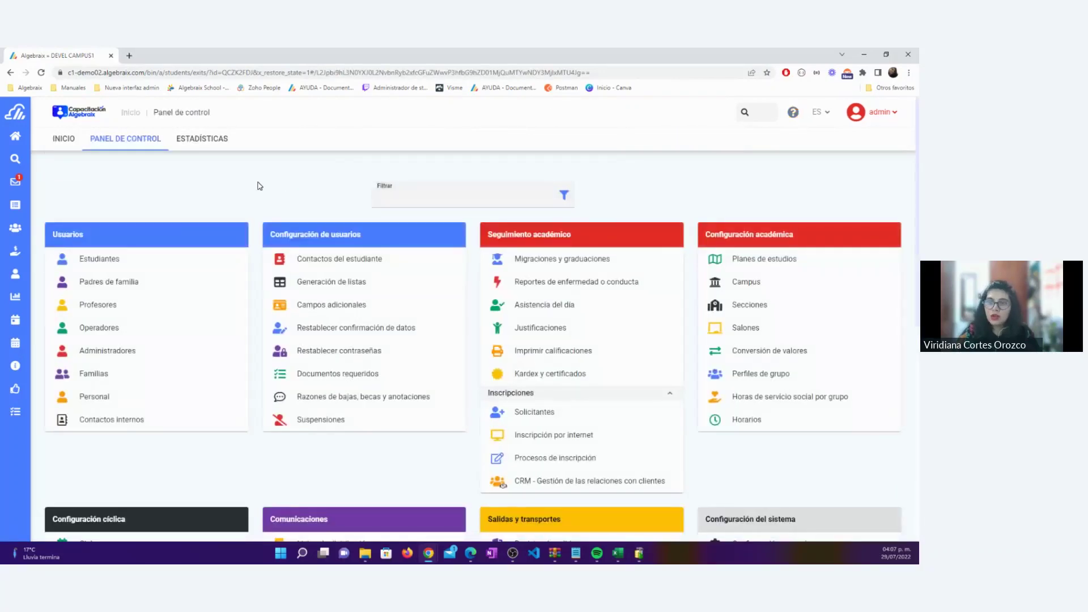
Open the first Prim 2B student via Grupos > Primaria and show its Salidas y transportes options
{"action": "left_click", "coordinate": [46, 227]}
{"action": "left_click", "coordinate": [46, 336]}
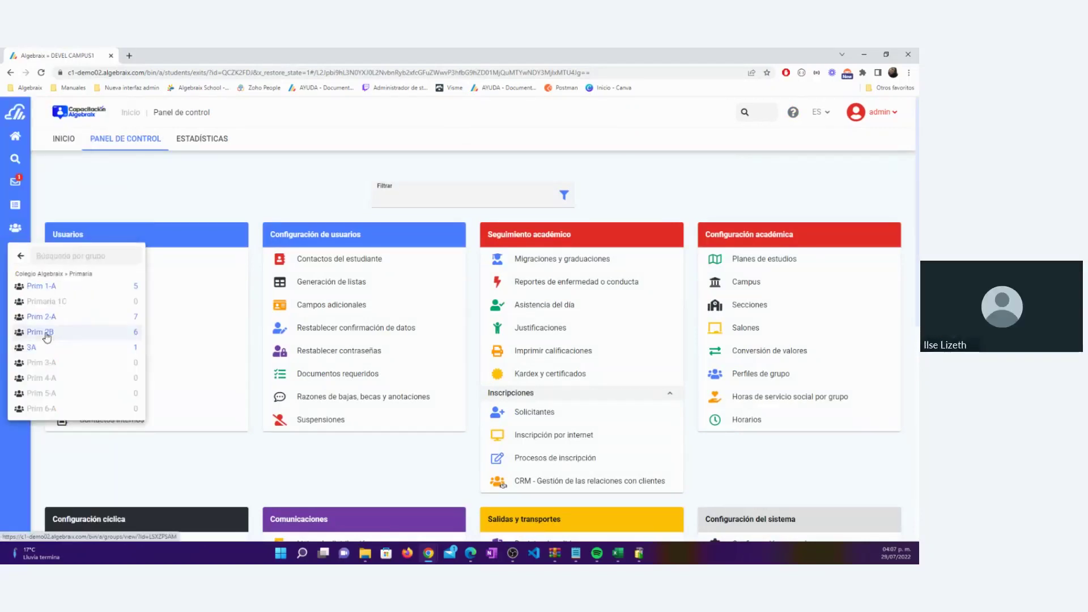
{"action": "left_click", "coordinate": [68, 332]}
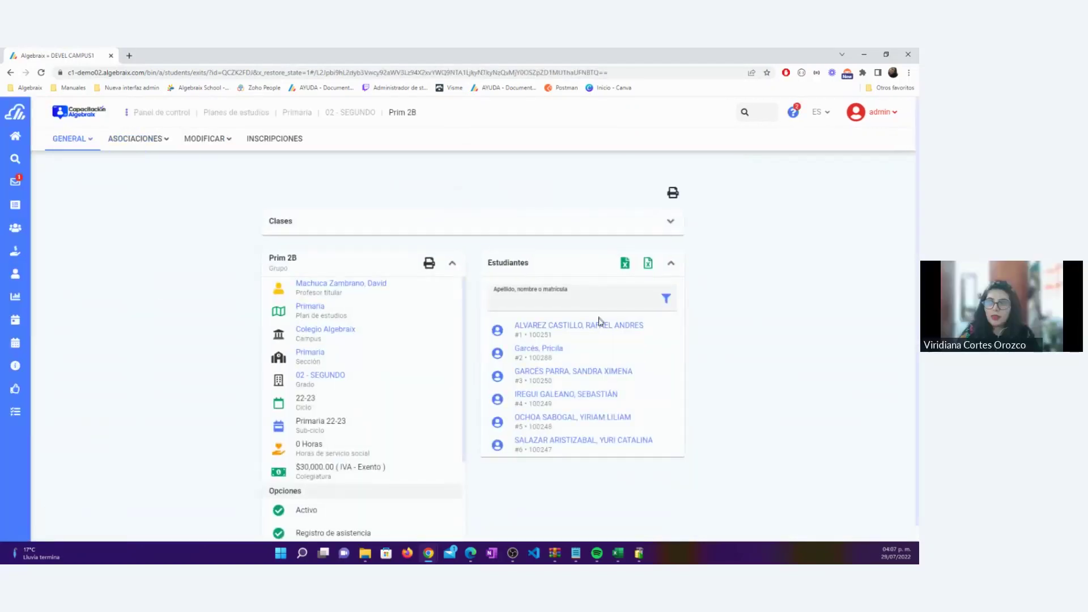
{"action": "left_click", "coordinate": [599, 326]}
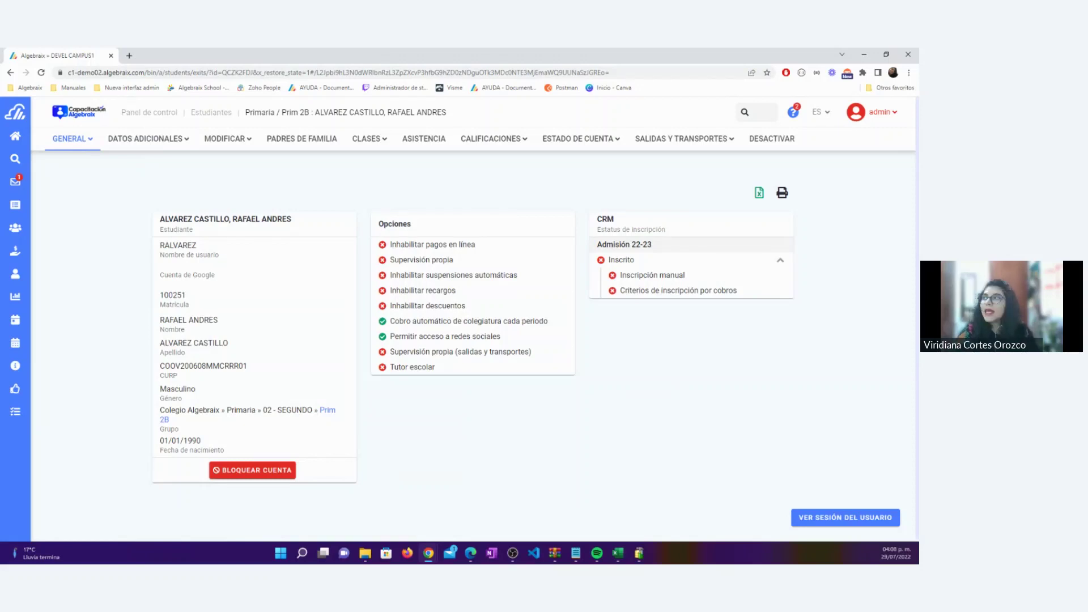
{"action": "left_click", "coordinate": [729, 138]}
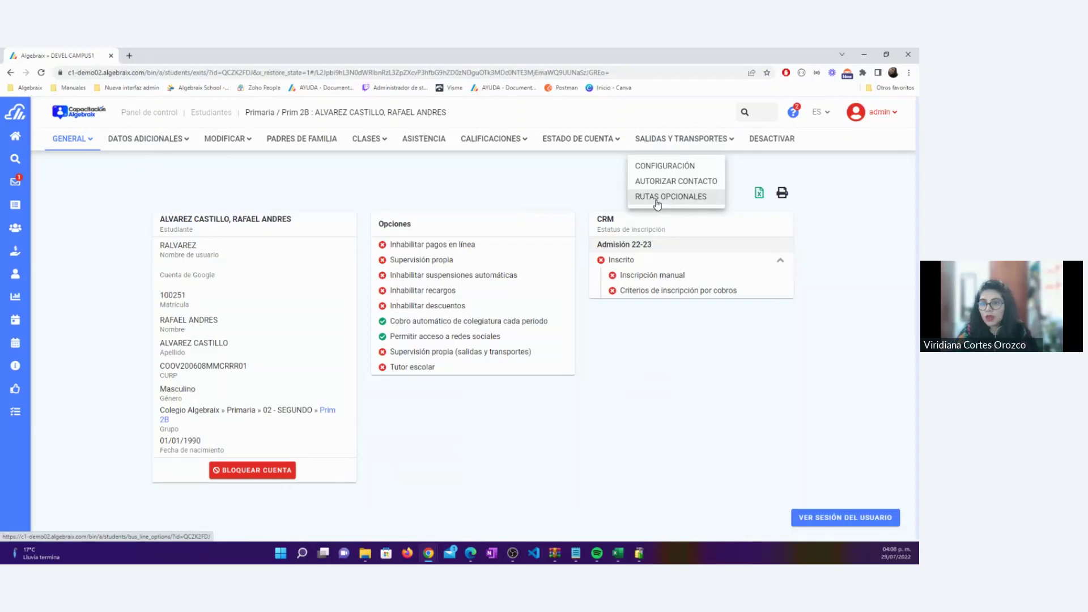
On Rutas opcionales, set row 1 to Horario de salida, Ruta 1 salida, stop Mixcoac
{"action": "left_click", "coordinate": [657, 200]}
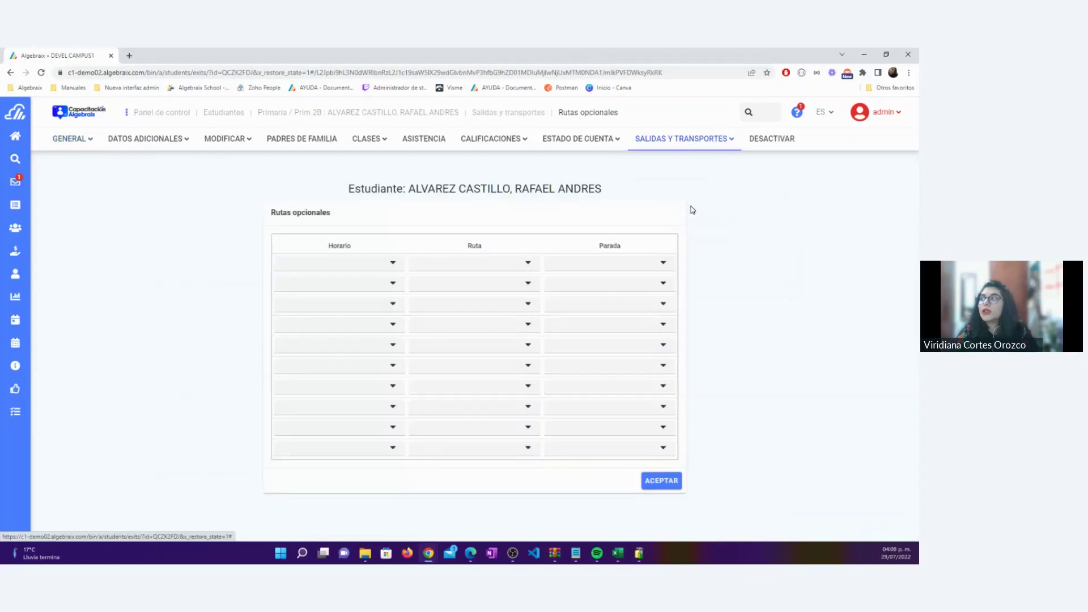
{"action": "left_click", "coordinate": [355, 265]}
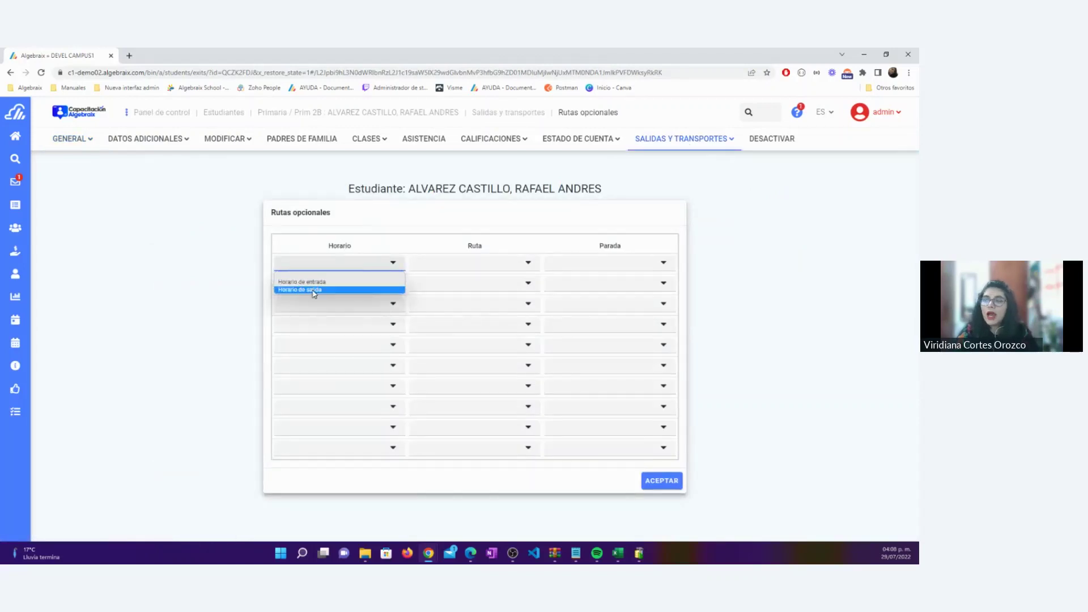
{"action": "left_click", "coordinate": [313, 290]}
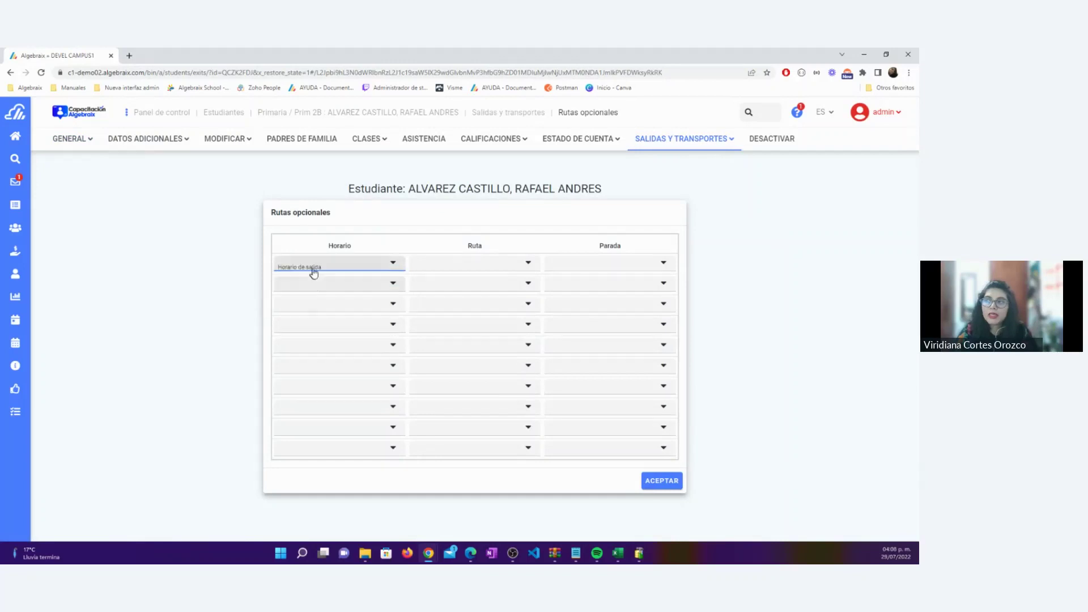
{"action": "left_click", "coordinate": [484, 266]}
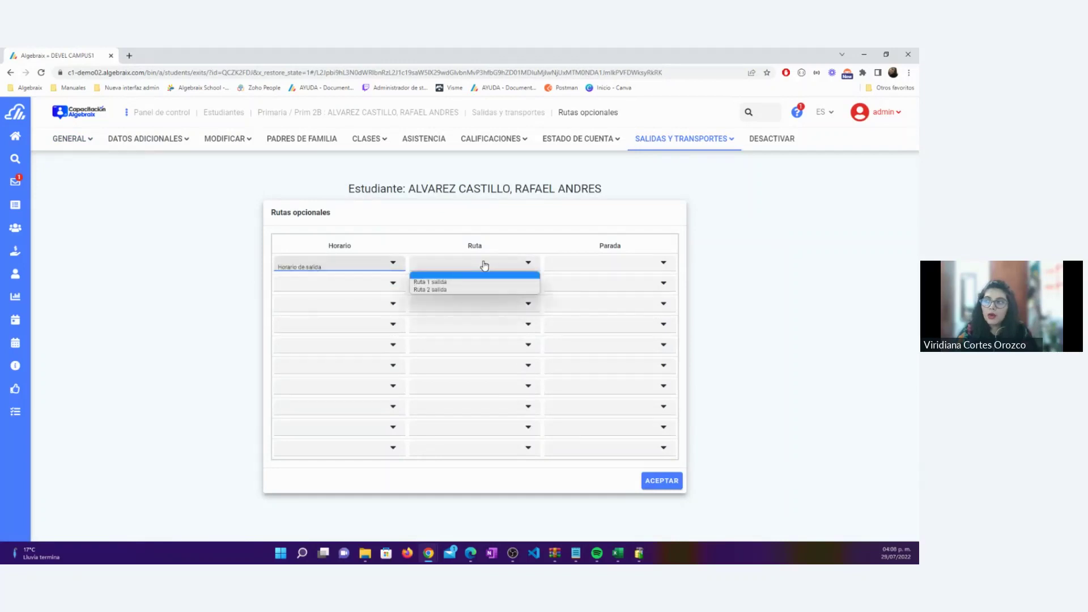
{"action": "left_click", "coordinate": [461, 289]}
{"action": "left_click", "coordinate": [596, 270]}
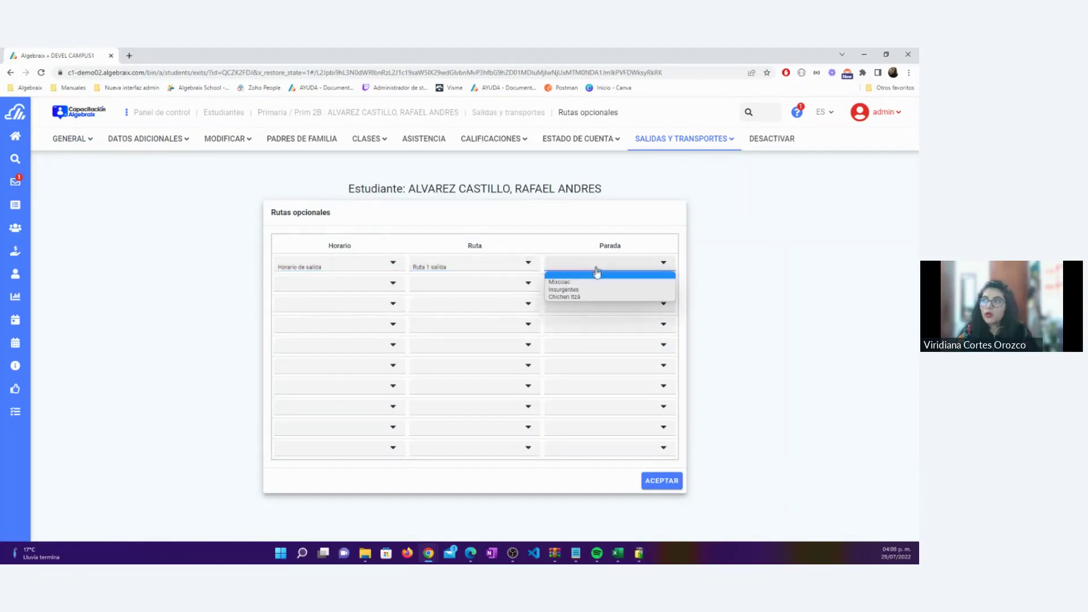
{"action": "left_click", "coordinate": [596, 282]}
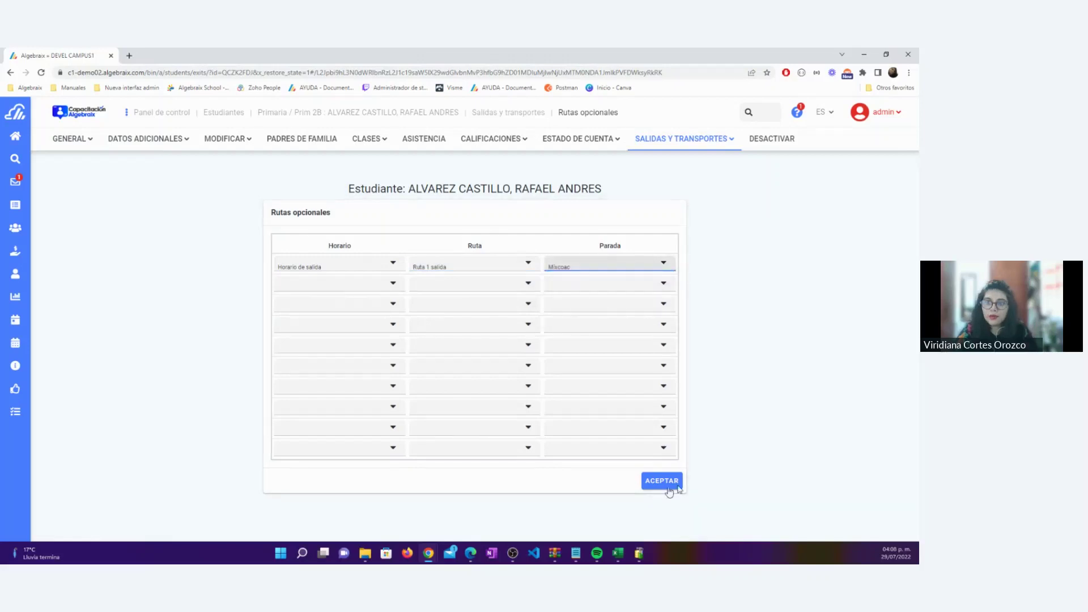
Save the optional route and dismiss the routes-updated confirmation
{"action": "left_click", "coordinate": [652, 487]}
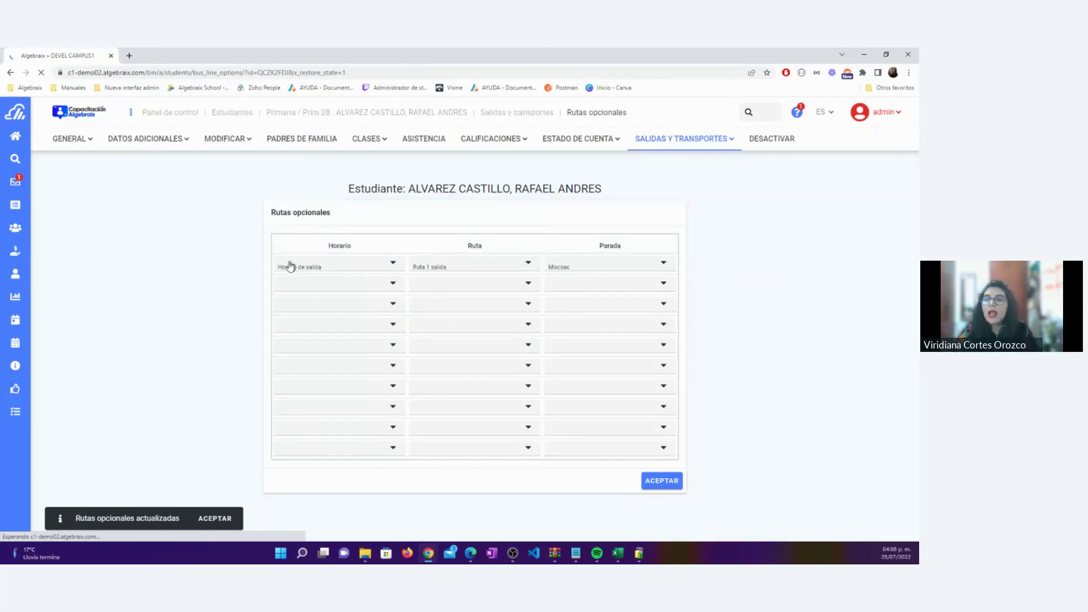
{"action": "left_click", "coordinate": [217, 517]}
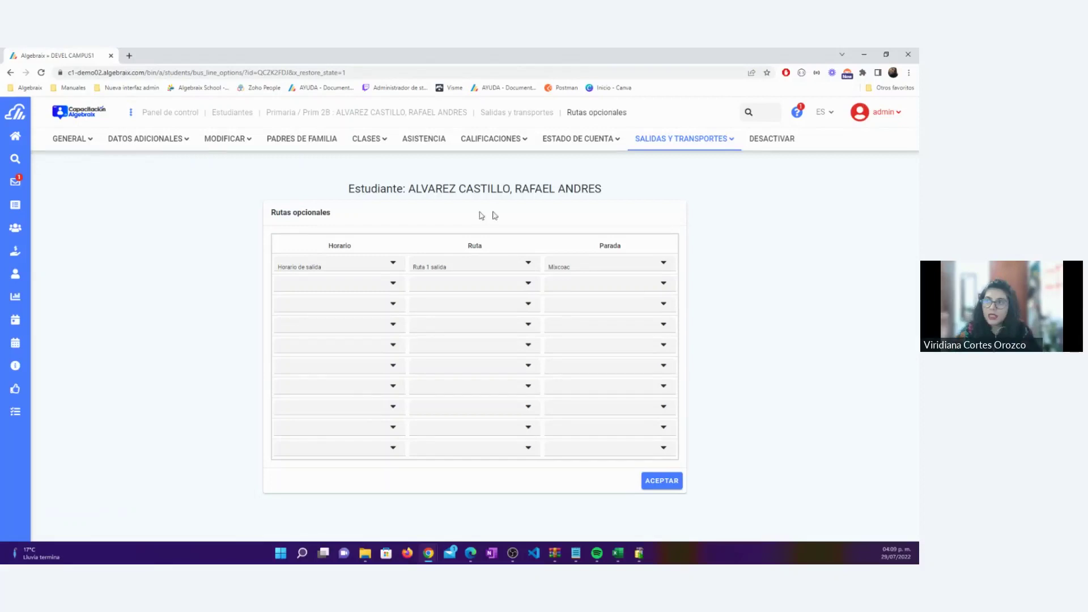
{"action": "left_click", "coordinate": [702, 145]}
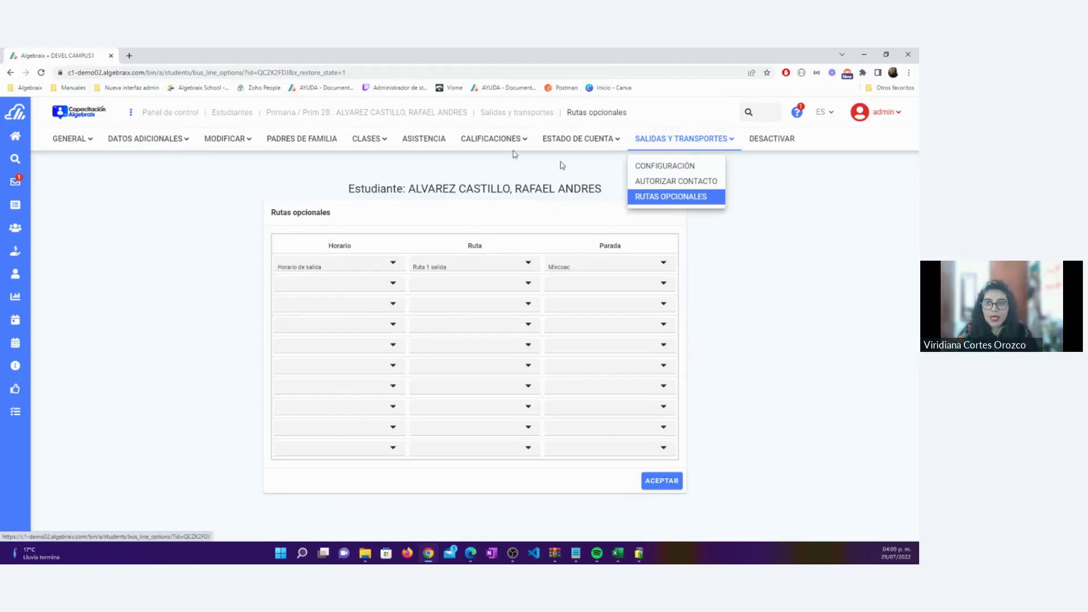
{"action": "left_click", "coordinate": [198, 209]}
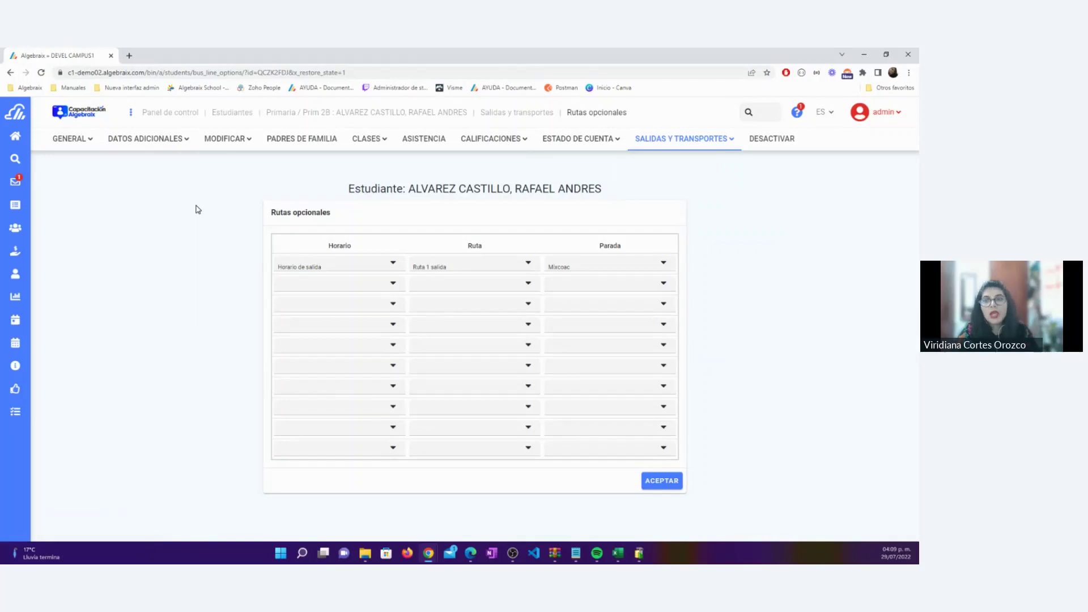
Open Ruta 1 salida from Rutas y rondas and show its Martes student riders
{"action": "left_click", "coordinate": [168, 112]}
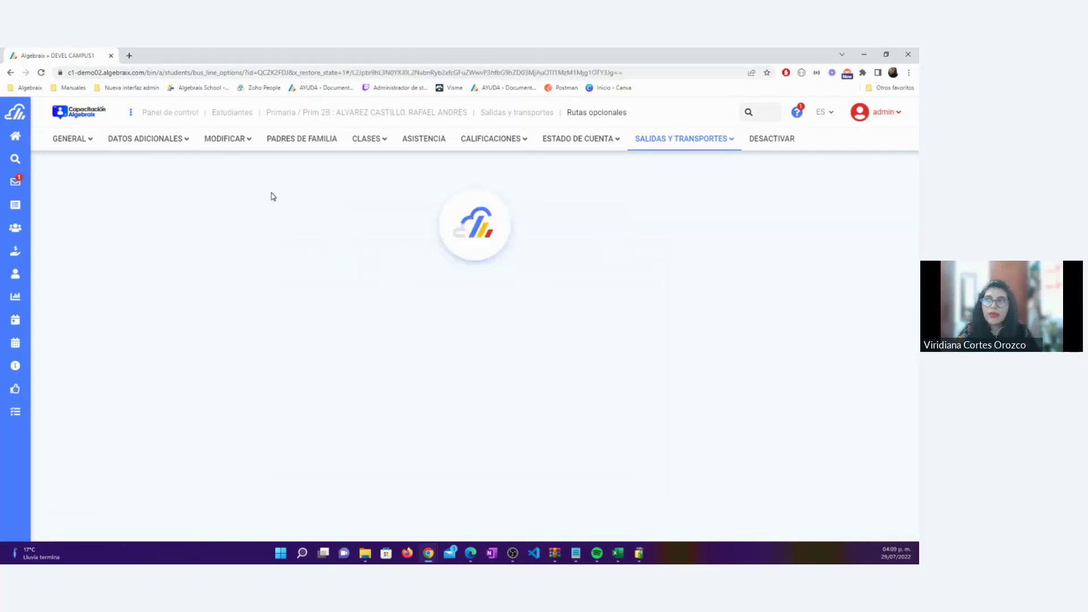
{"action": "scroll", "coordinate": [527, 420], "scroll_direction": "down", "scroll_amount": 4}
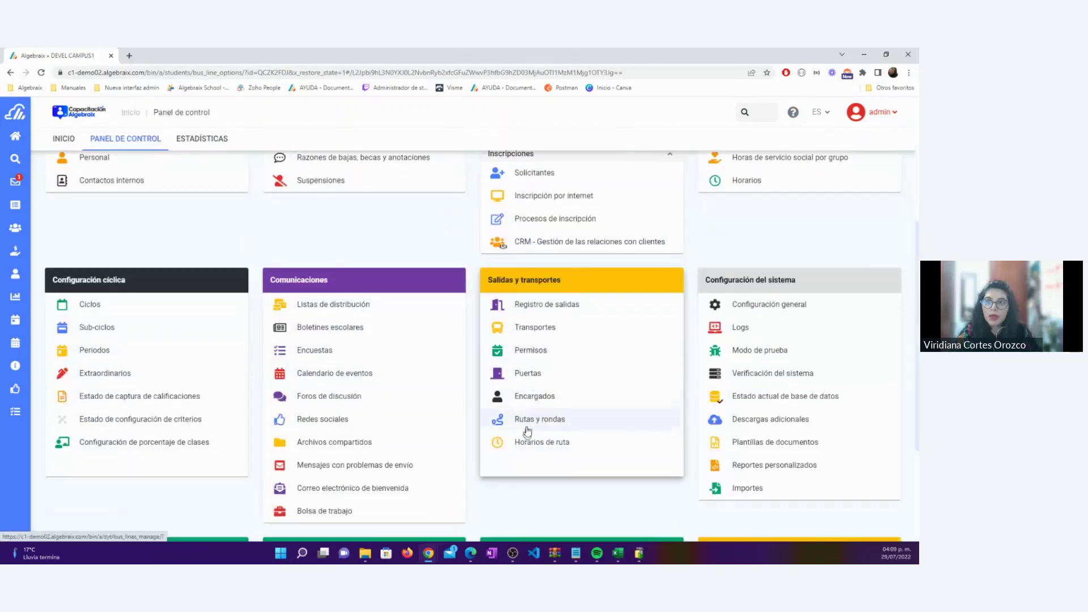
{"action": "left_click", "coordinate": [530, 420]}
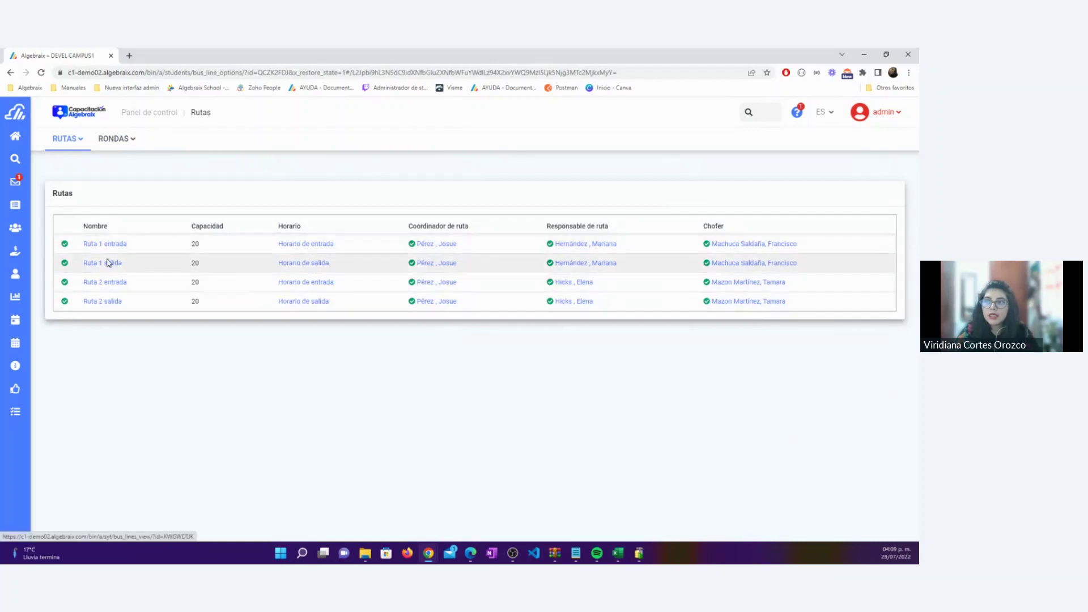
{"action": "left_click", "coordinate": [109, 265]}
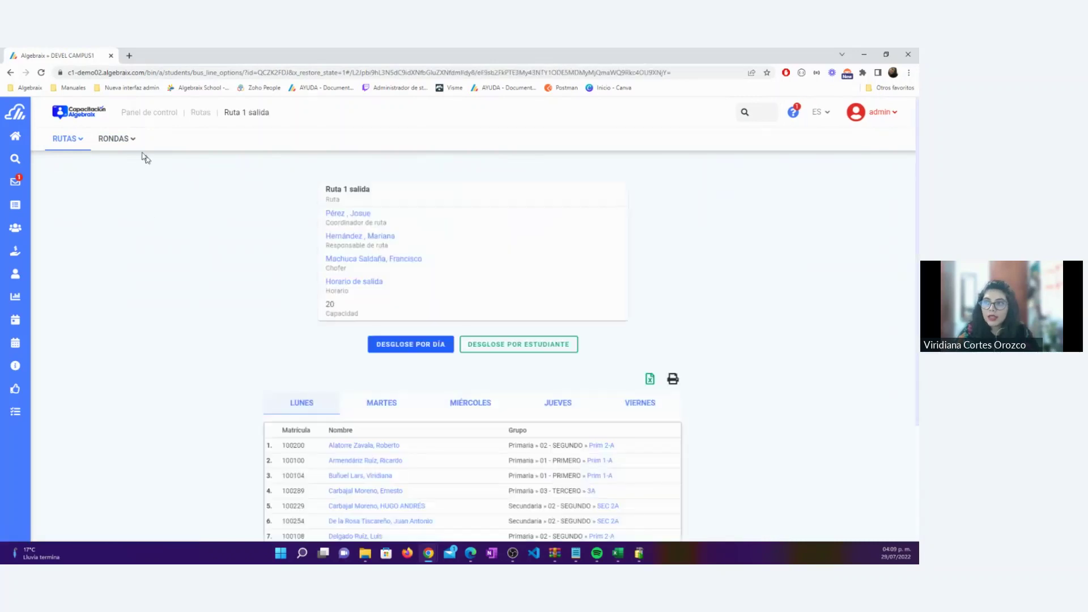
{"action": "scroll", "coordinate": [376, 286], "scroll_direction": "down", "scroll_amount": 1}
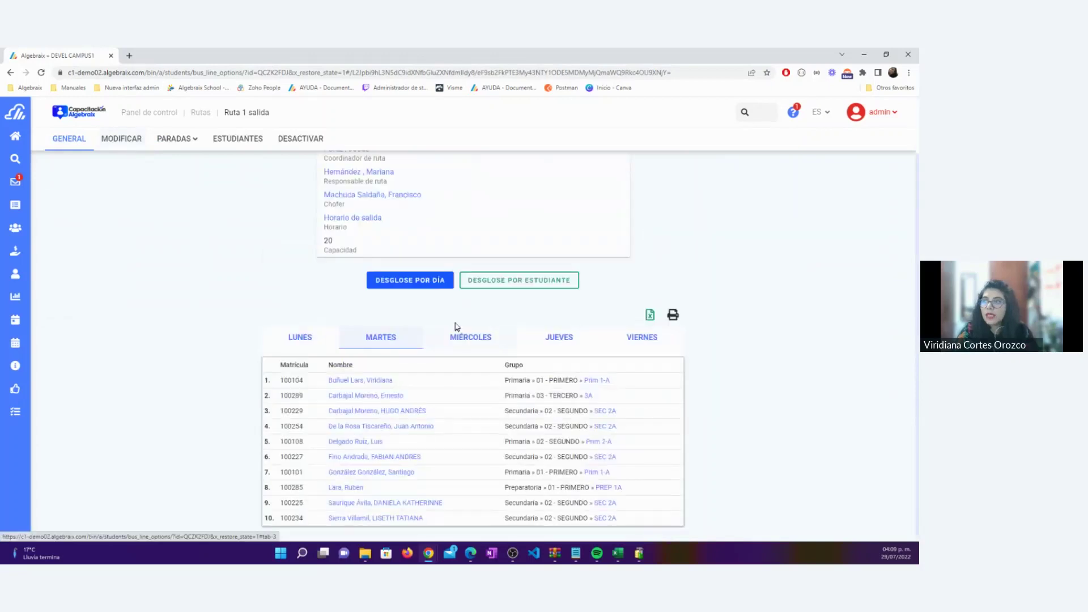
{"action": "left_click", "coordinate": [383, 340]}
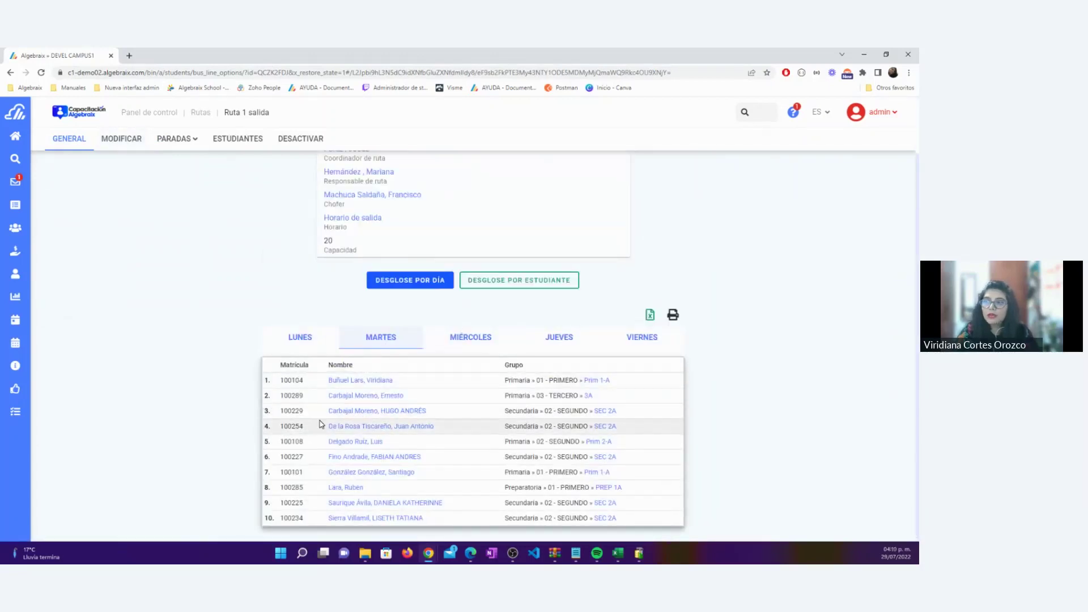
{"action": "left_click", "coordinate": [238, 139]}
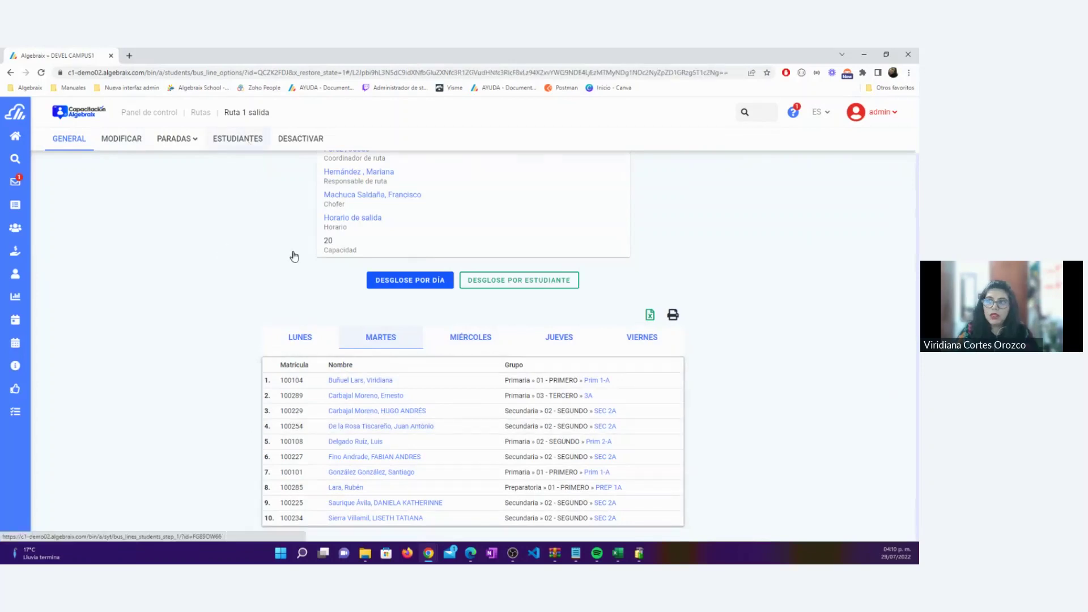
Add the sixth student of group Prim 2-A (Primaria, 02 - SEGUNDO) to the route
{"action": "left_click", "coordinate": [84, 308]}
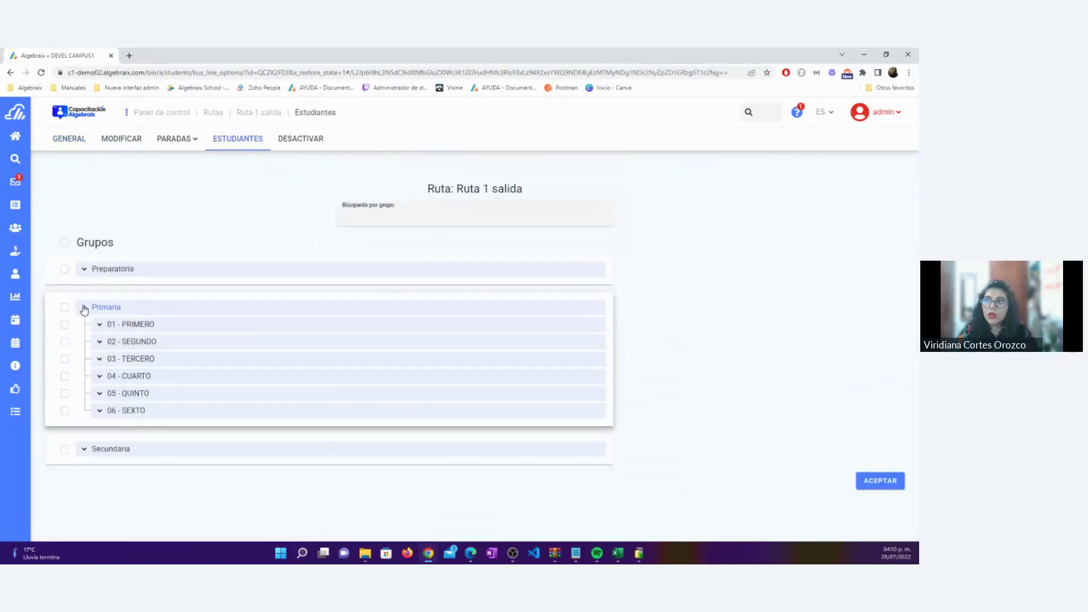
{"action": "left_click", "coordinate": [99, 342]}
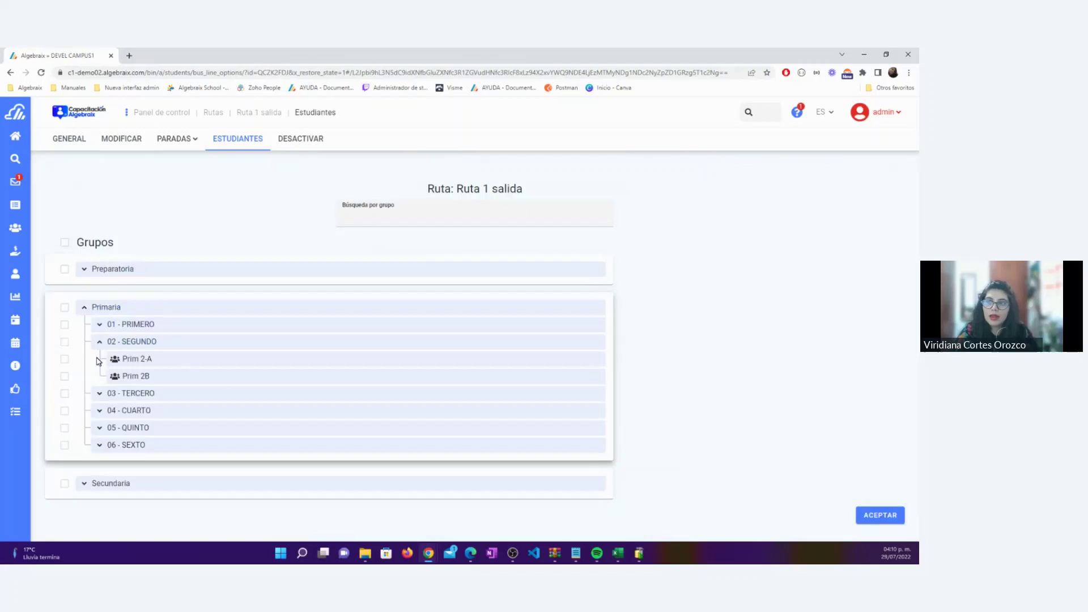
{"action": "left_click", "coordinate": [66, 358]}
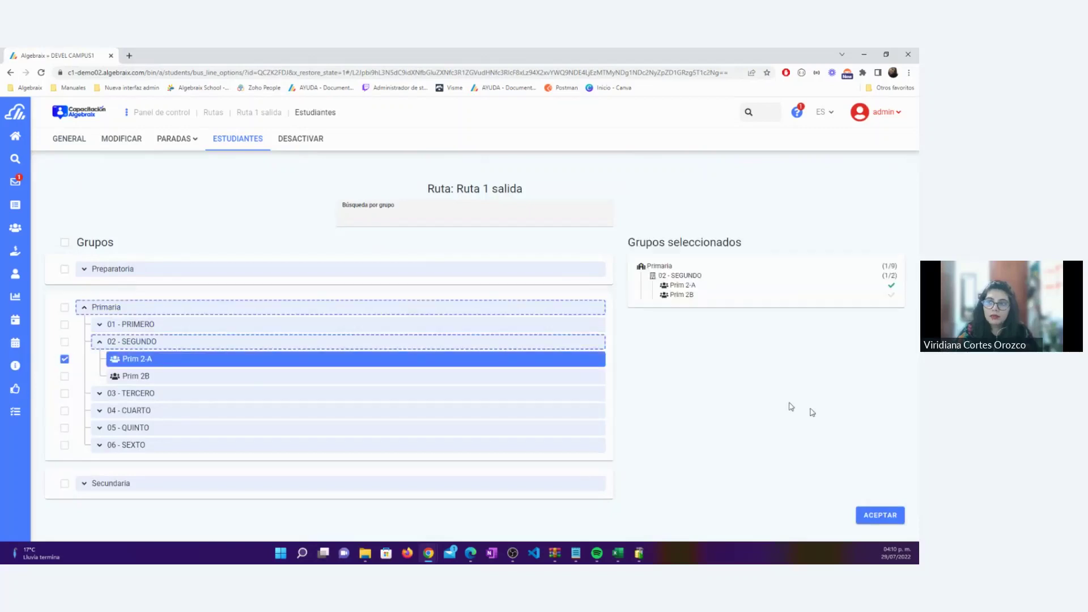
{"action": "left_click", "coordinate": [877, 516]}
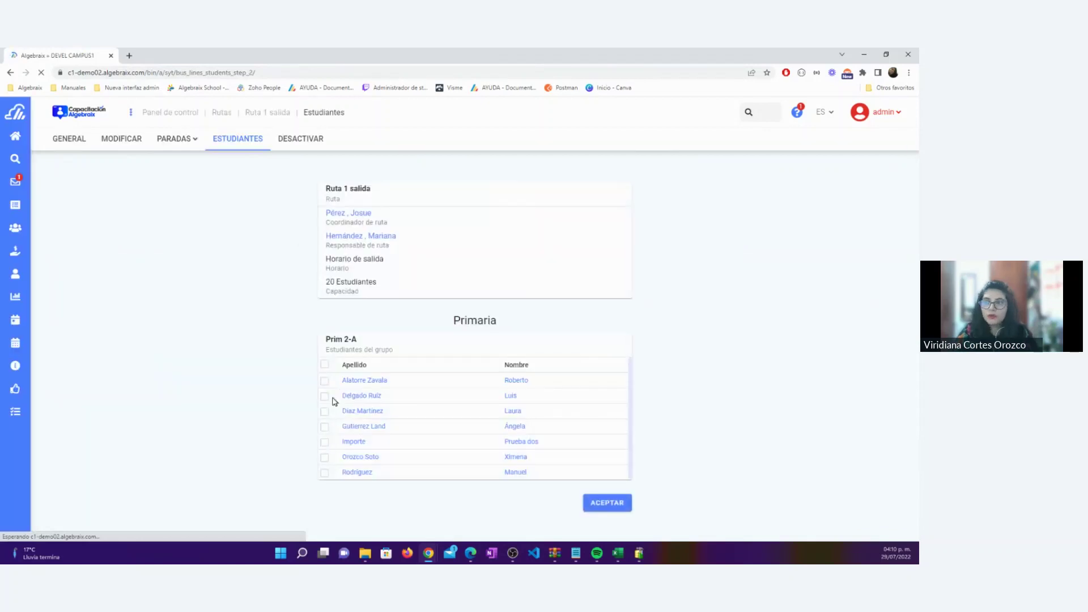
{"action": "left_click", "coordinate": [326, 396]}
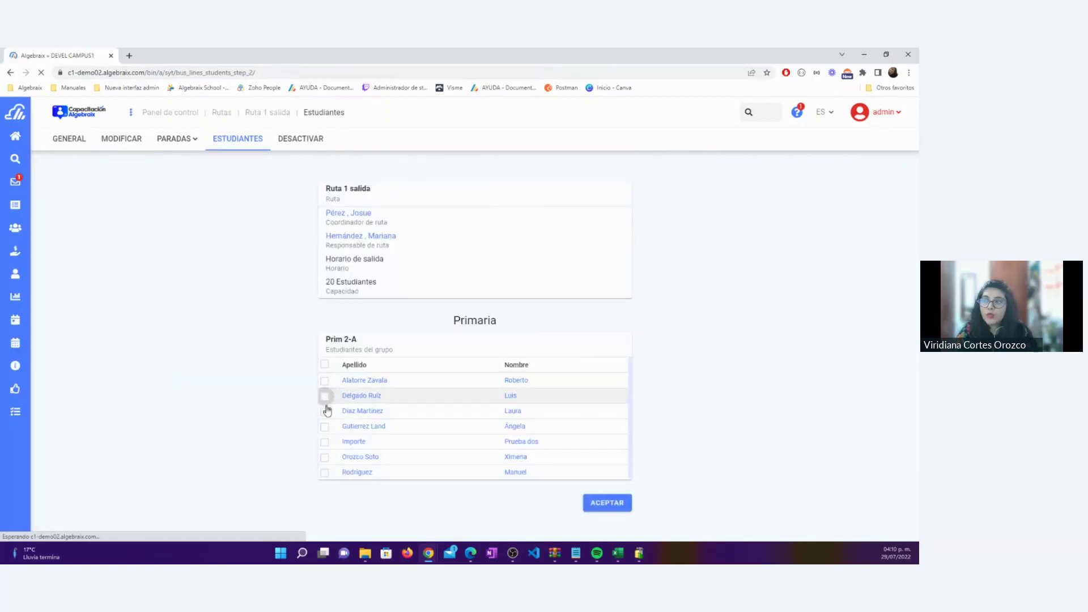
{"action": "left_click", "coordinate": [324, 458]}
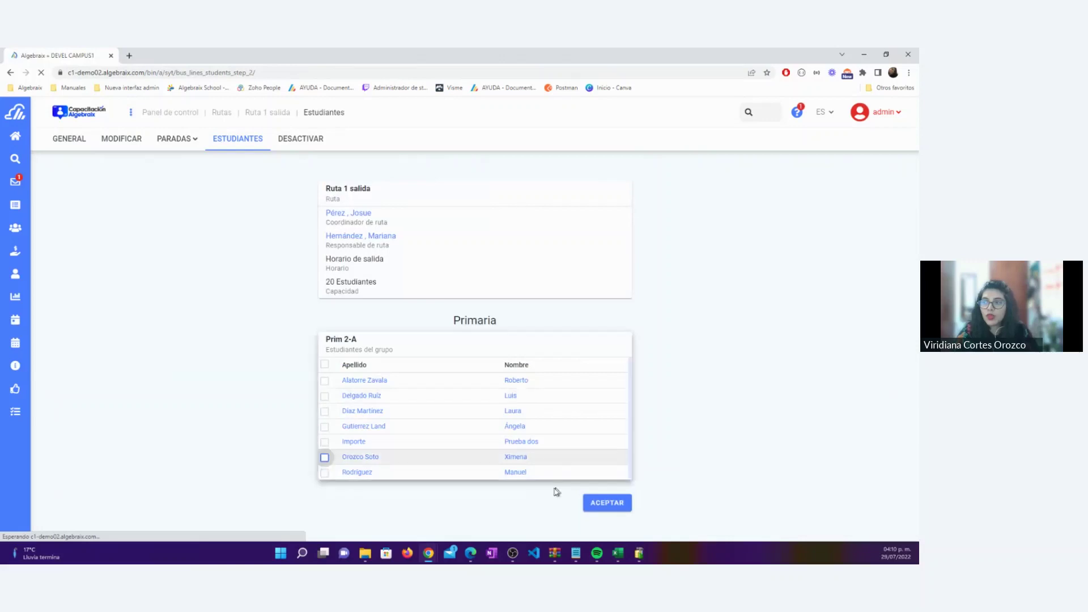
{"action": "left_click", "coordinate": [606, 504]}
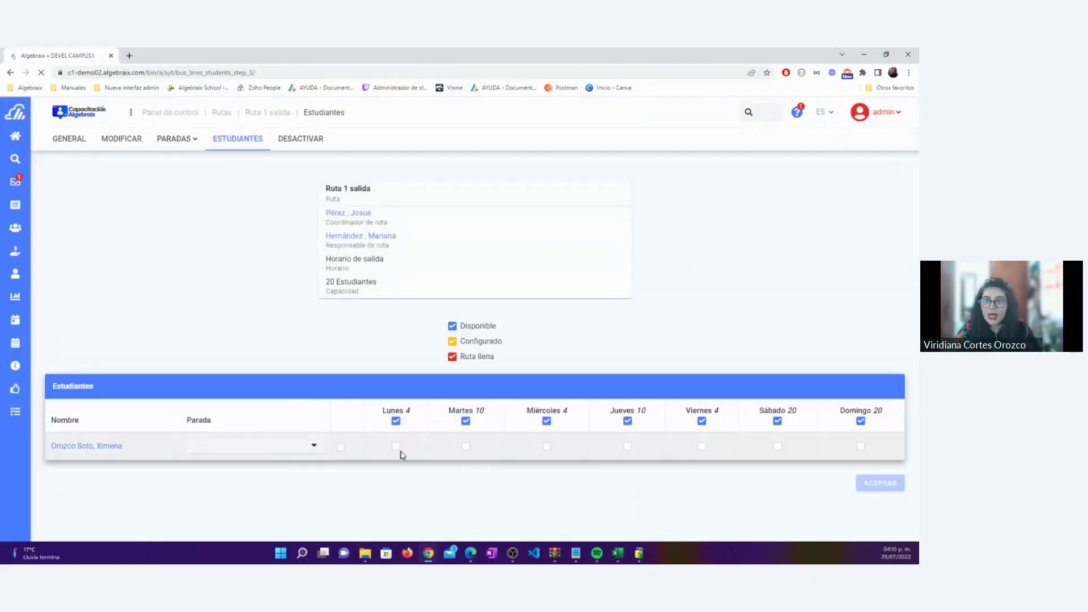
Give the student stop Mixcoac on Martes and save the route's assignments
{"action": "left_click", "coordinate": [253, 445]}
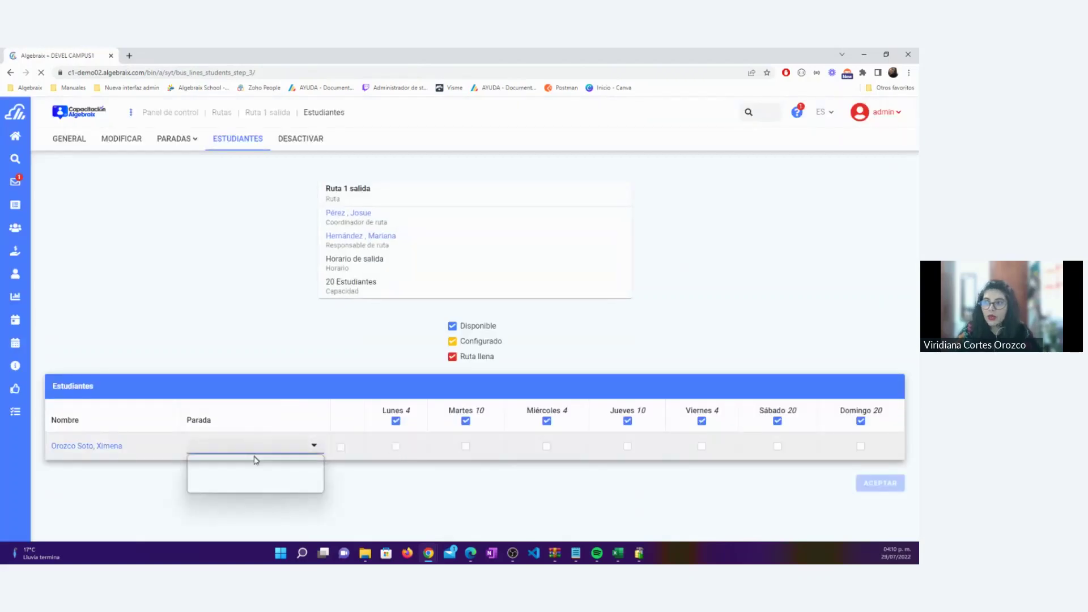
{"action": "left_click", "coordinate": [243, 465]}
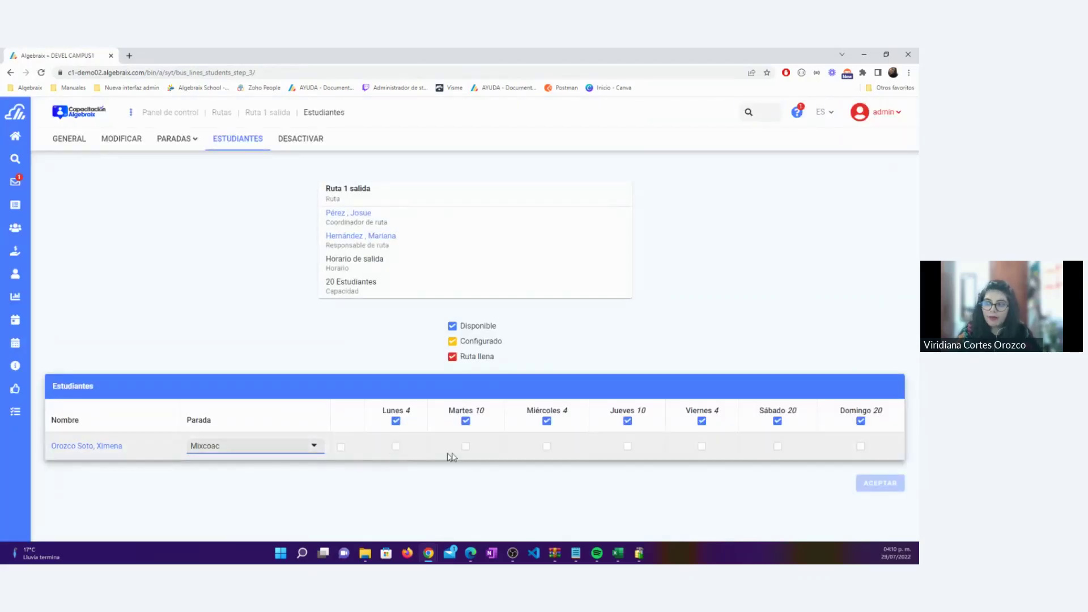
{"action": "left_click", "coordinate": [465, 446]}
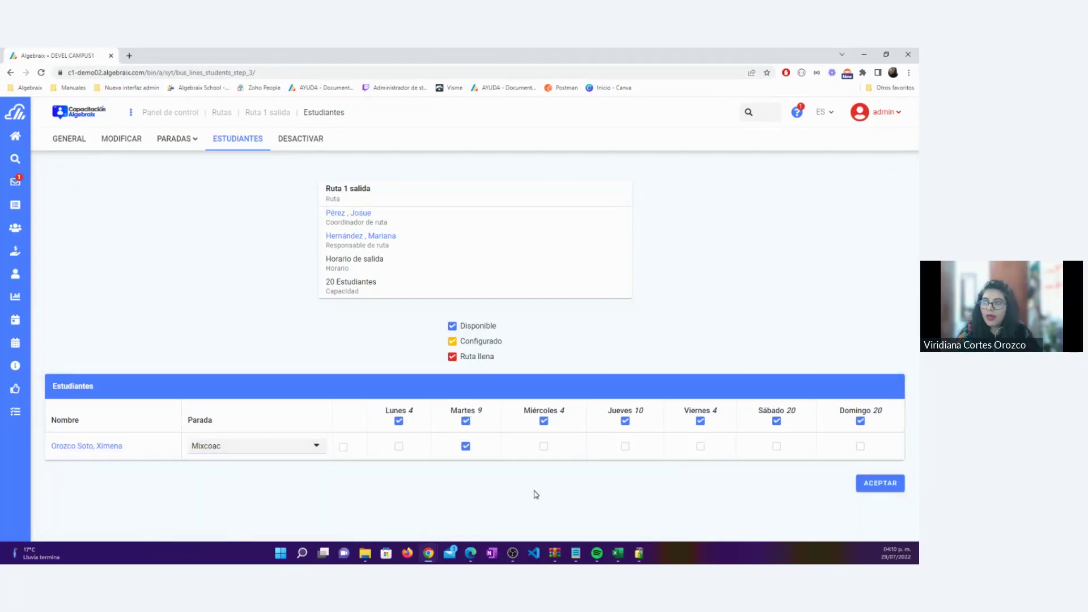
{"action": "left_click", "coordinate": [881, 484]}
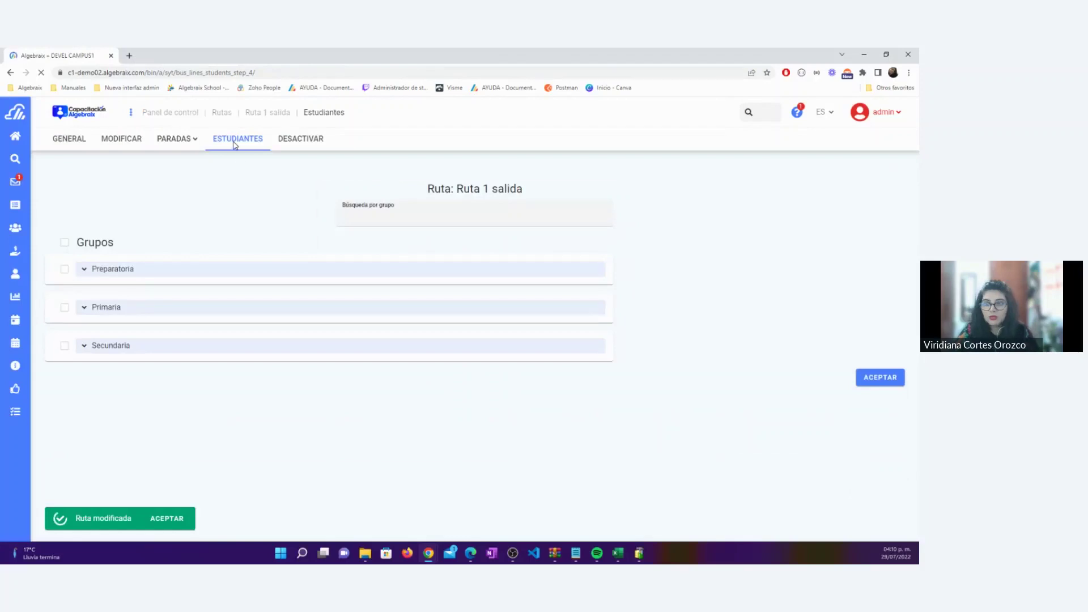
Open the route's GENERAL overview and switch to DESGLOSE POR ESTUDIANTE
{"action": "left_click", "coordinate": [235, 143]}
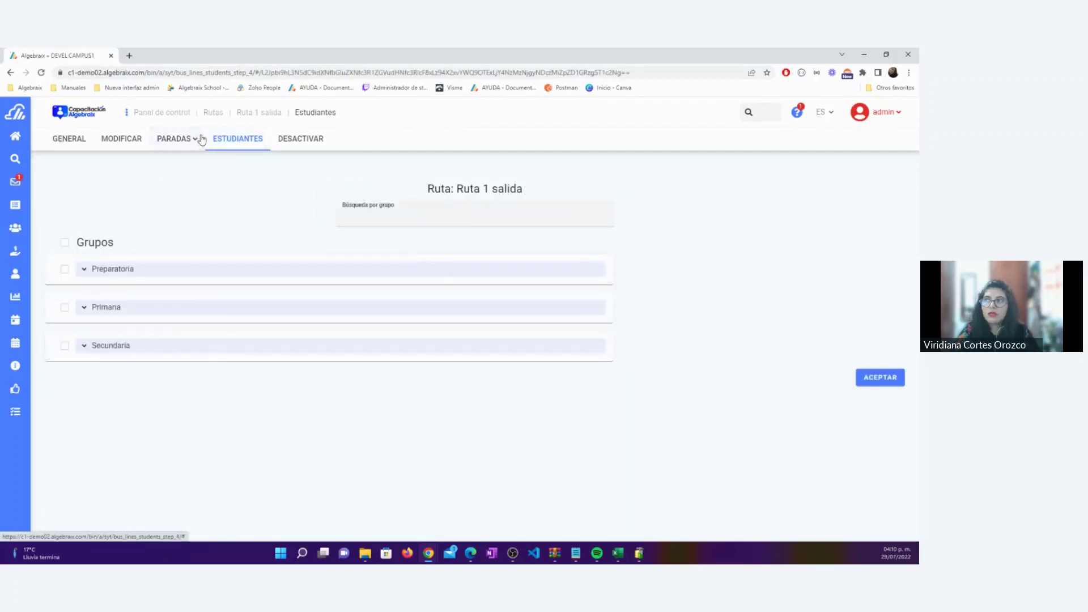
{"action": "left_click", "coordinate": [66, 142]}
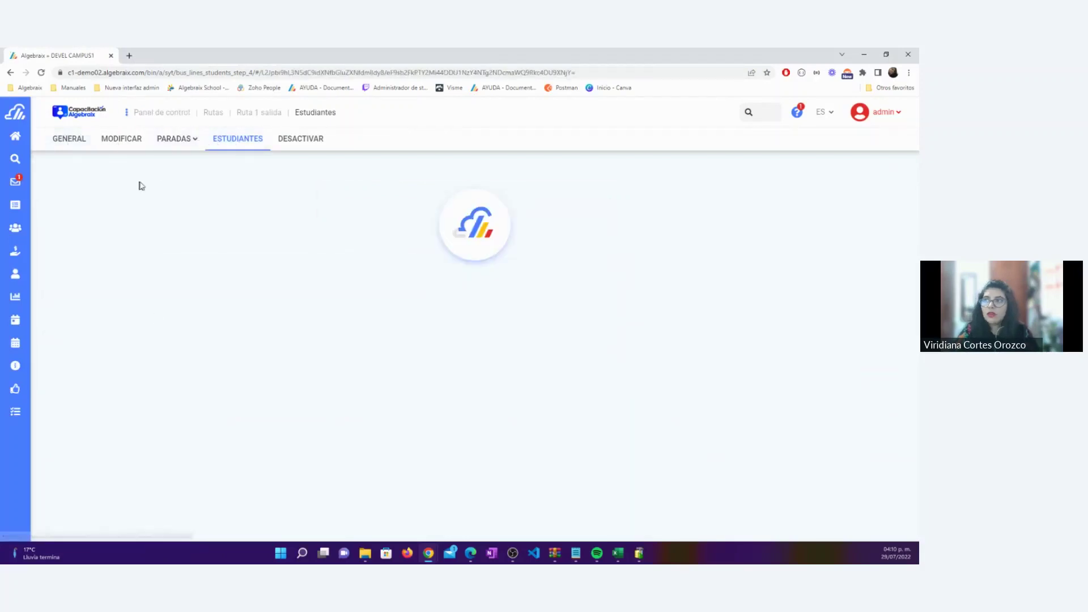
{"action": "scroll", "coordinate": [755, 334], "scroll_direction": "down", "scroll_amount": 3}
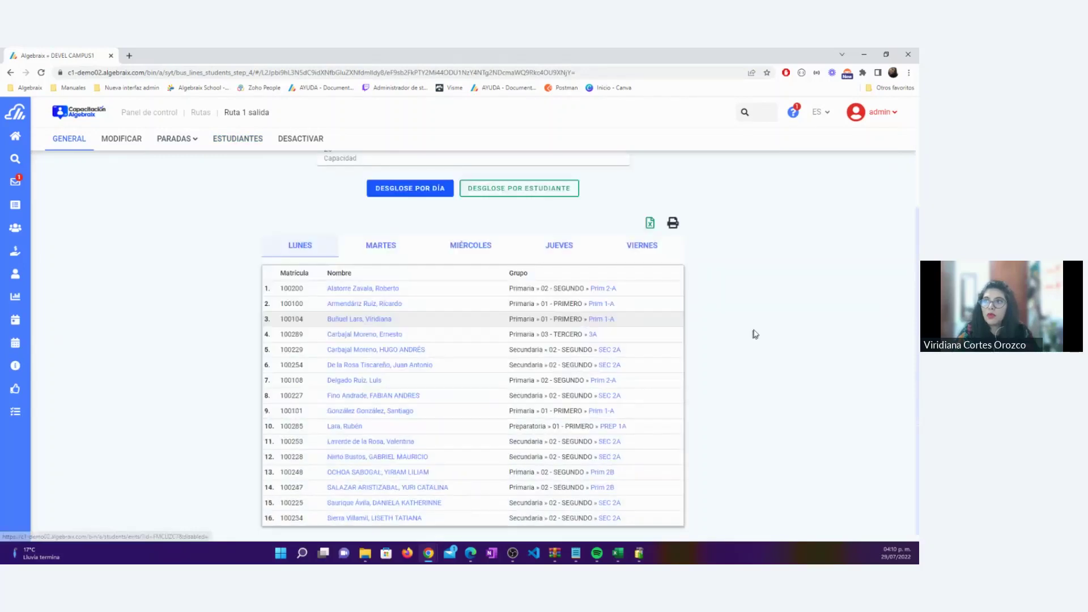
{"action": "left_click", "coordinate": [539, 189]}
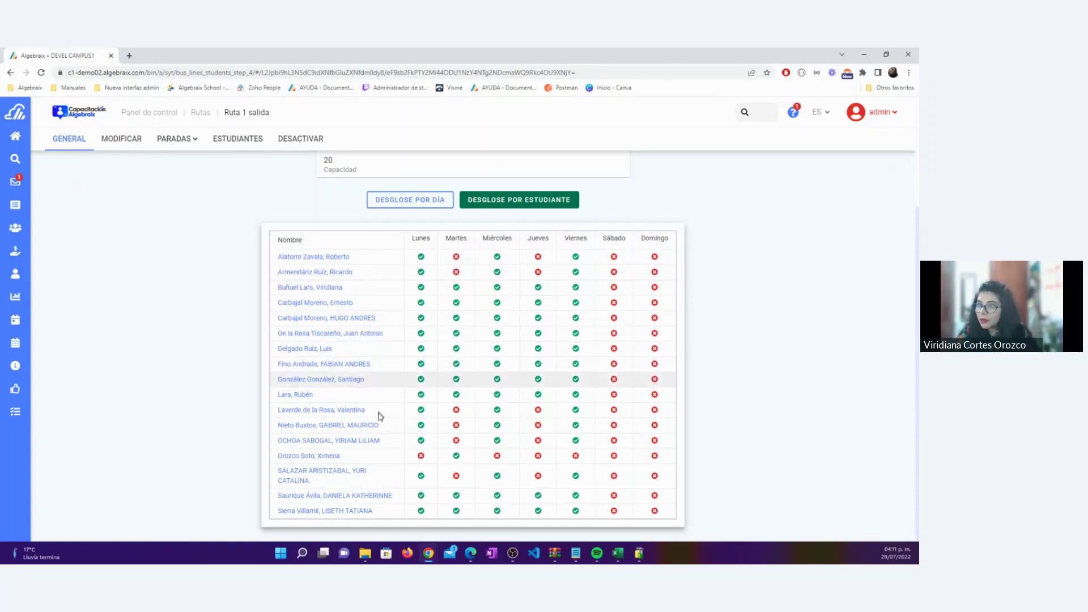
Blank out the student's Martes Horario de salida route and save the schedule
{"action": "left_click", "coordinate": [306, 456]}
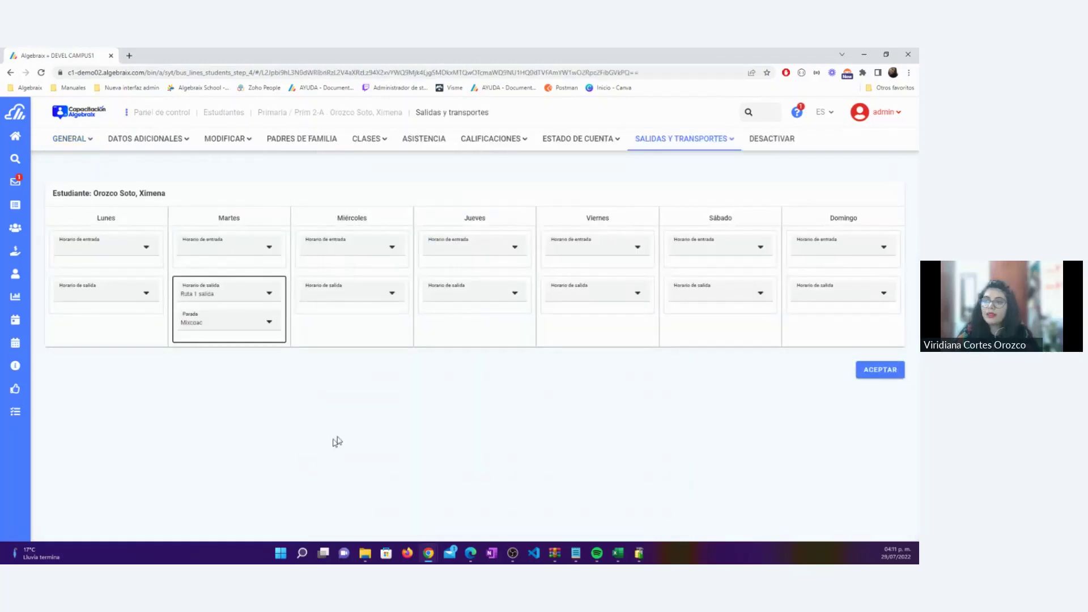
{"action": "left_click", "coordinate": [235, 294]}
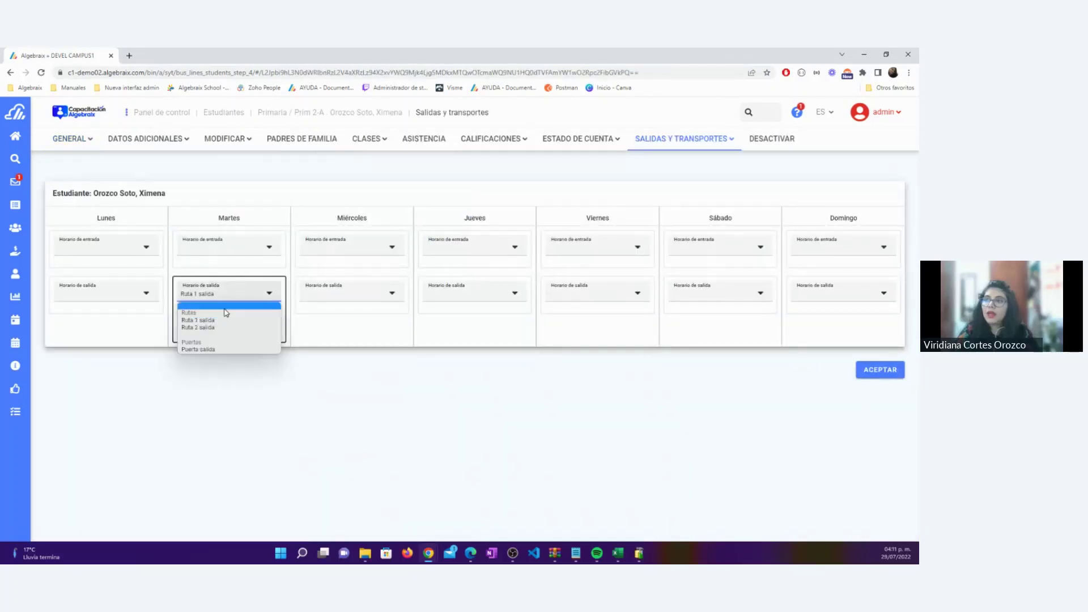
{"action": "left_click", "coordinate": [224, 311]}
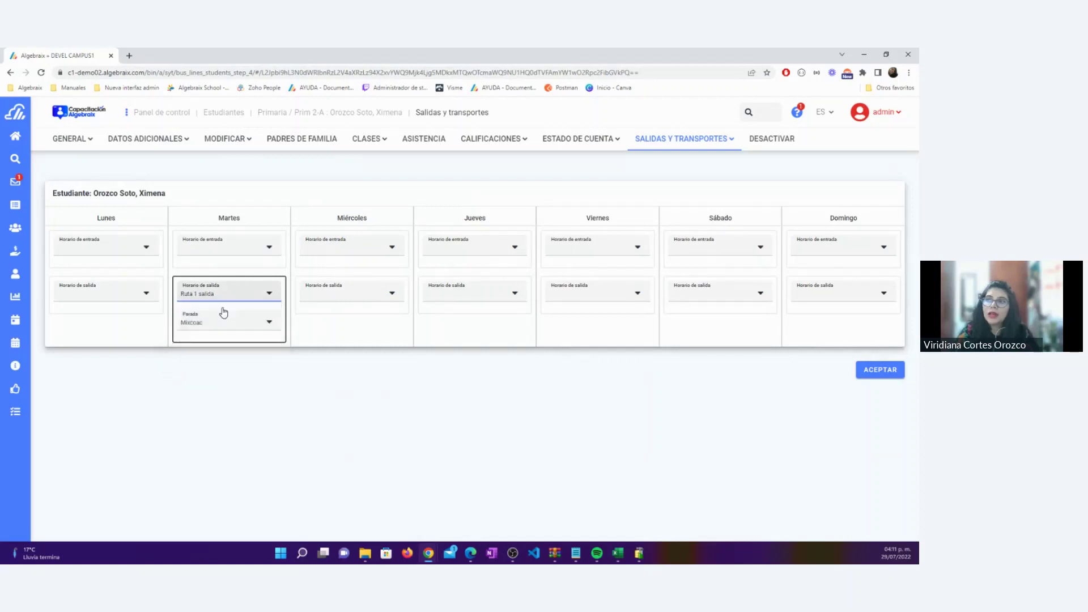
{"action": "left_click", "coordinate": [880, 341]}
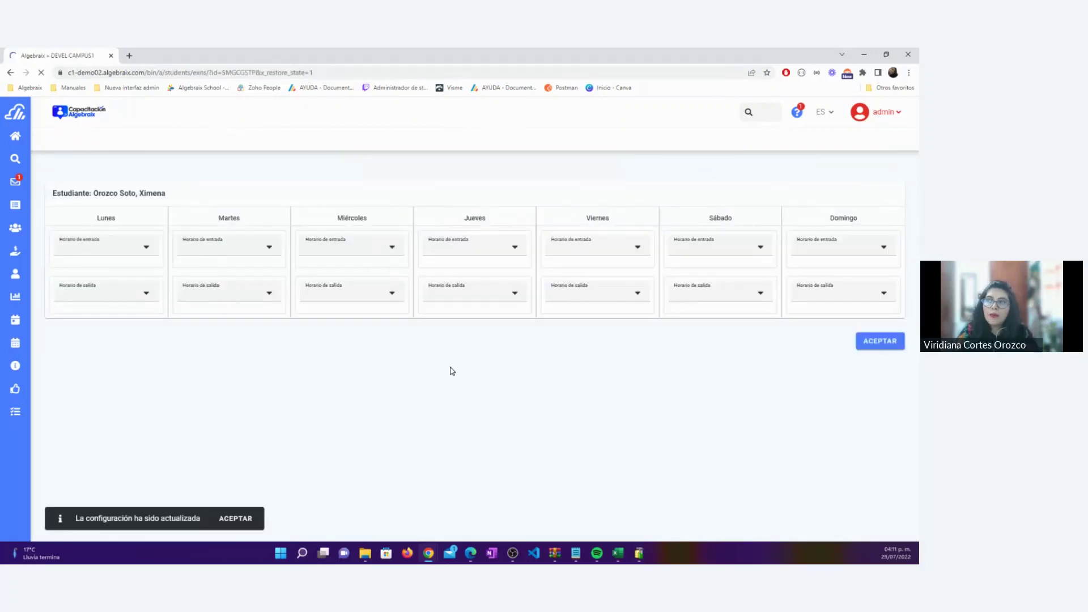
{"action": "left_click", "coordinate": [237, 518]}
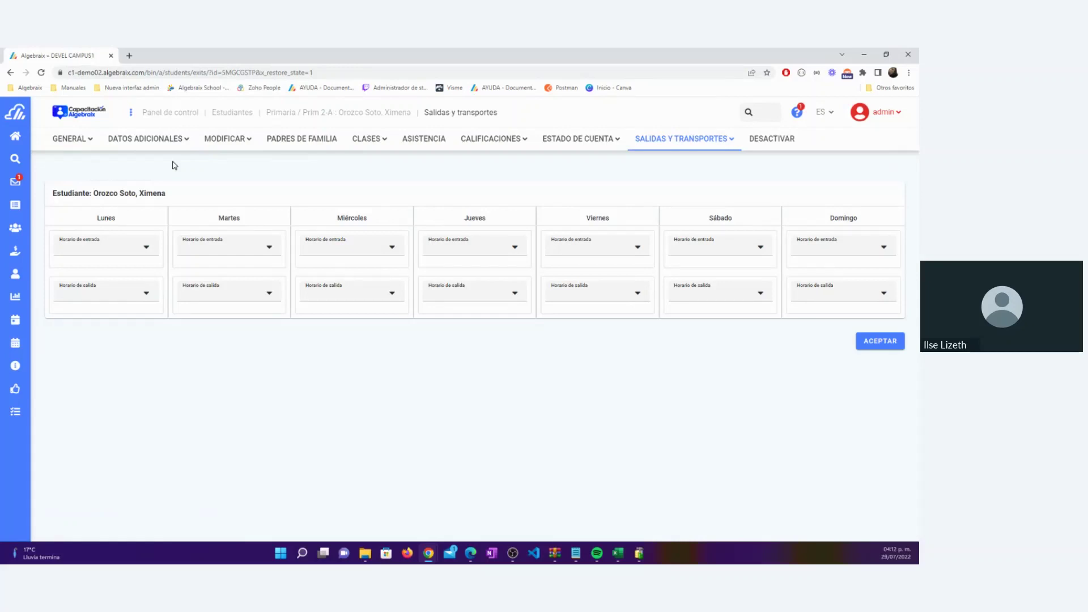
Browse from the control panel to the Secundaria SEC 1A group
{"action": "left_click", "coordinate": [168, 115]}
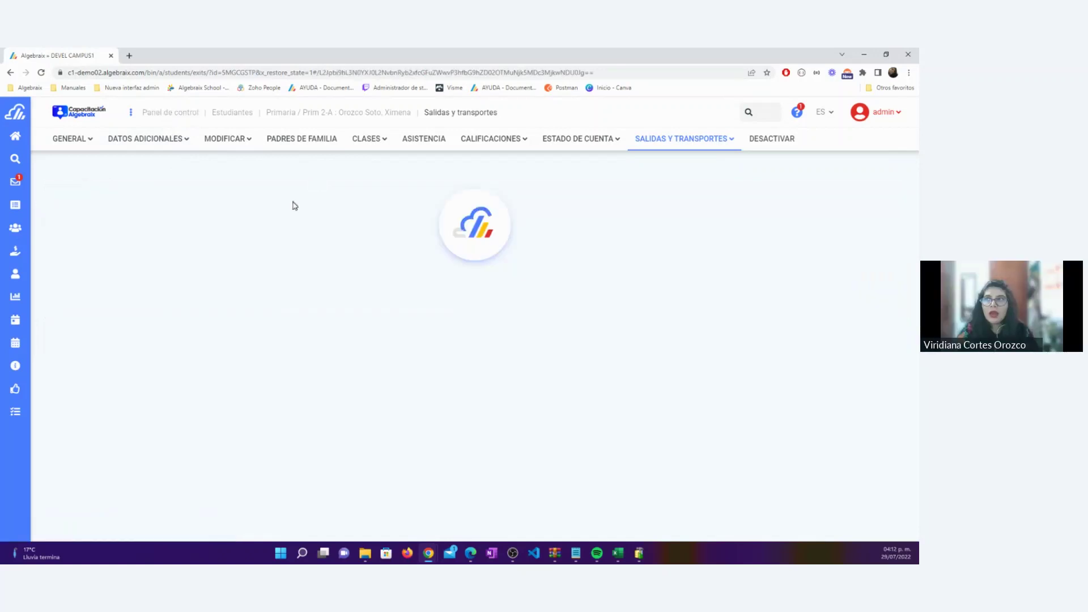
{"action": "scroll", "coordinate": [250, 213], "scroll_direction": "down", "scroll_amount": 1}
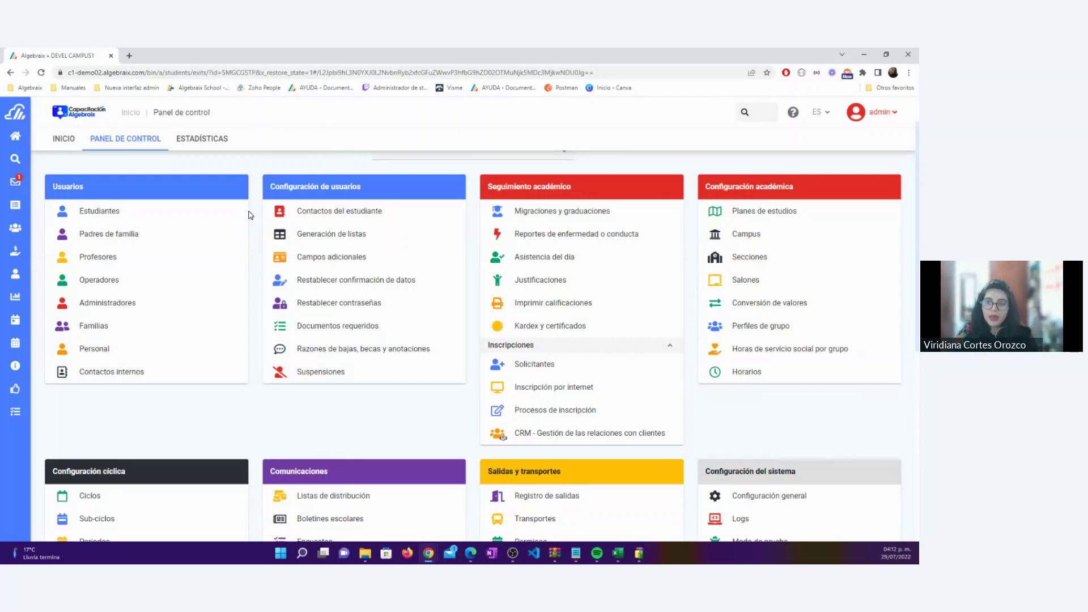
{"action": "left_click", "coordinate": [15, 227]}
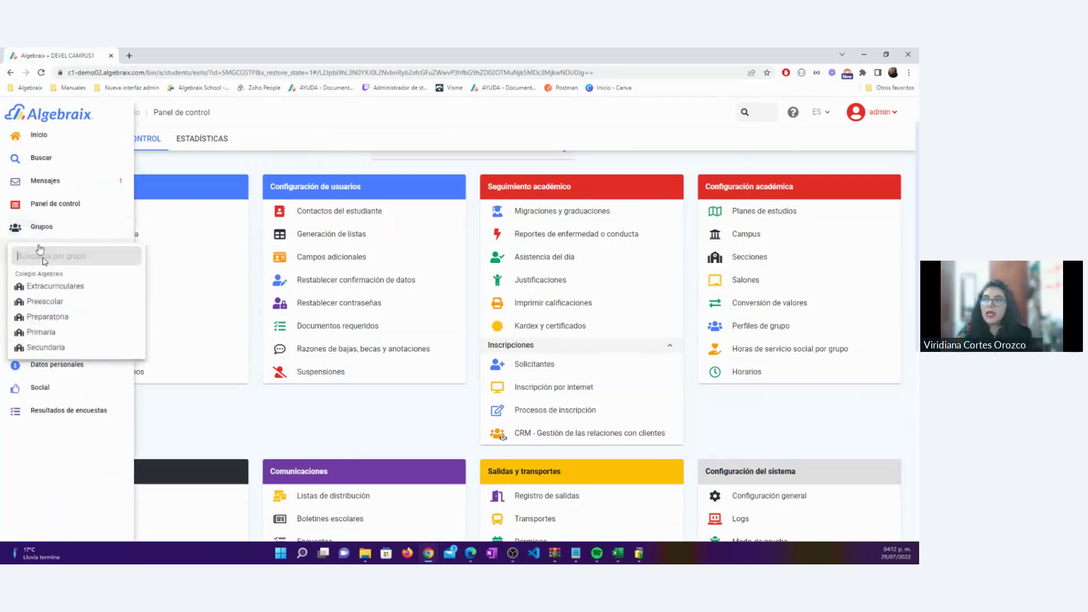
{"action": "left_click", "coordinate": [52, 346]}
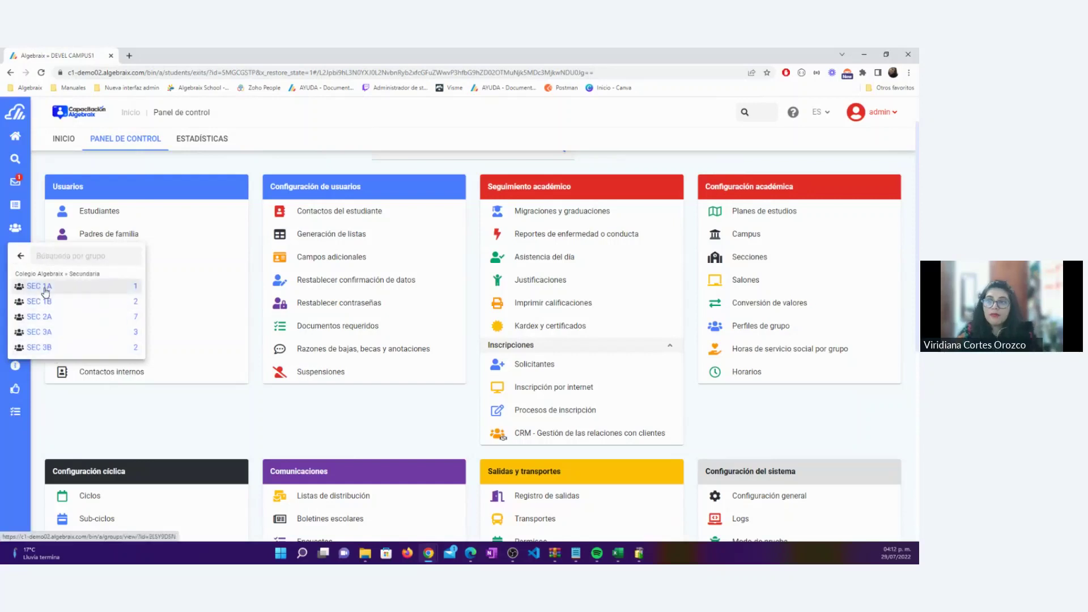
{"action": "left_click", "coordinate": [45, 291]}
{"action": "mouse_move", "coordinate": [42, 211]}
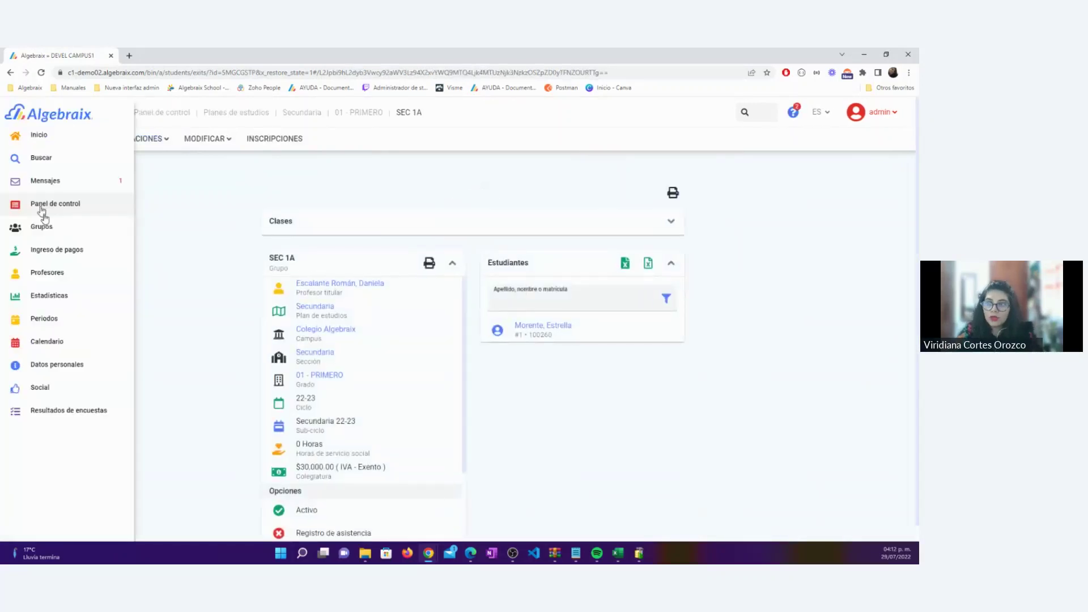
{"action": "left_click", "coordinate": [52, 235]}
{"action": "left_click", "coordinate": [33, 275]}
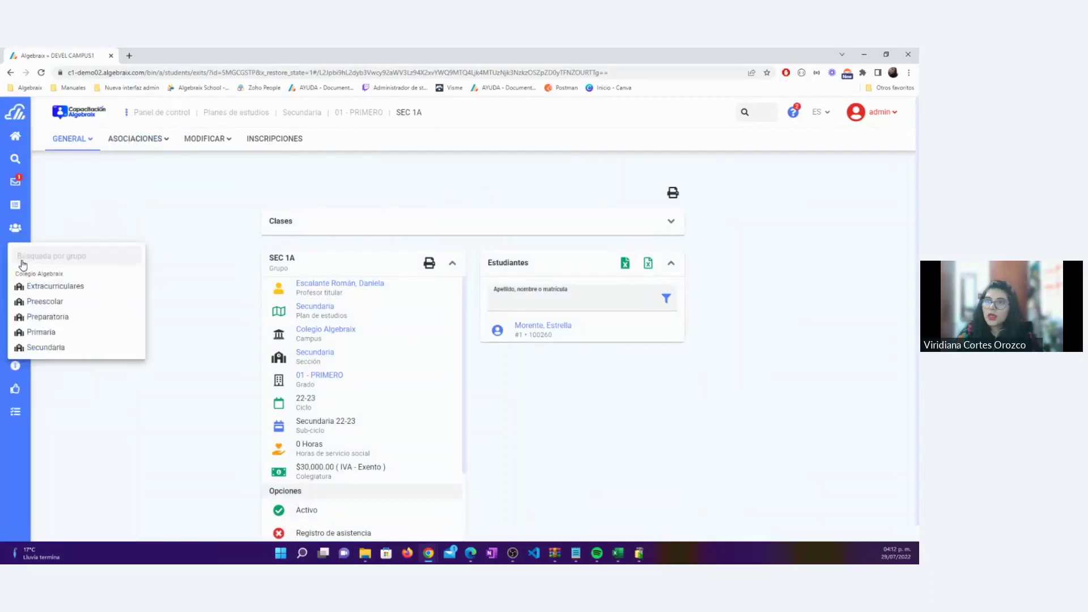
Search for the student by name and open their transport options
{"action": "left_click", "coordinate": [746, 113]}
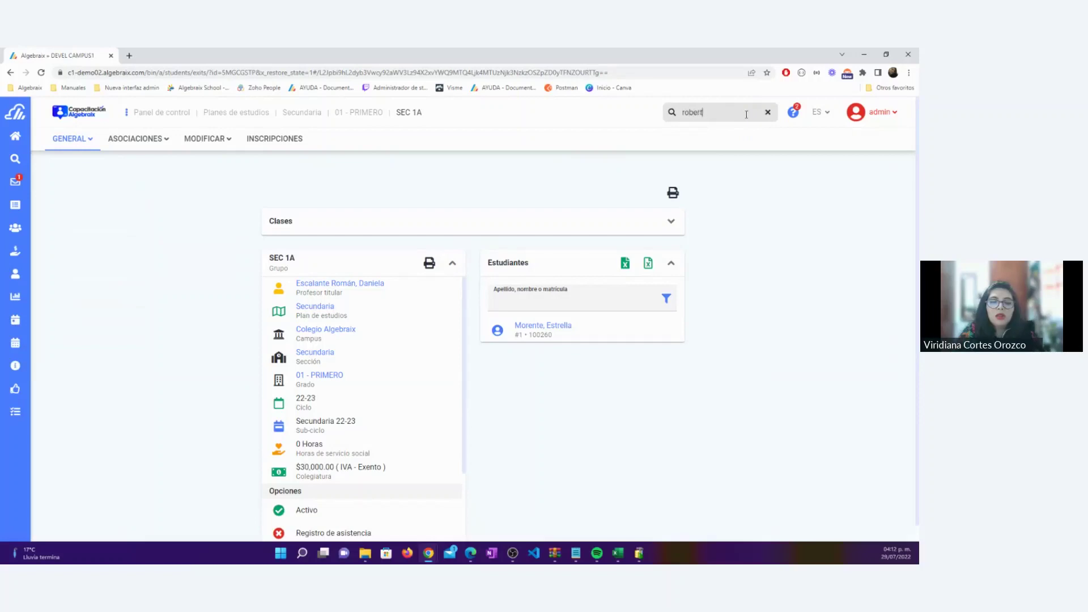
{"action": "type", "text": "to"}
{"action": "key", "text": "Return"}
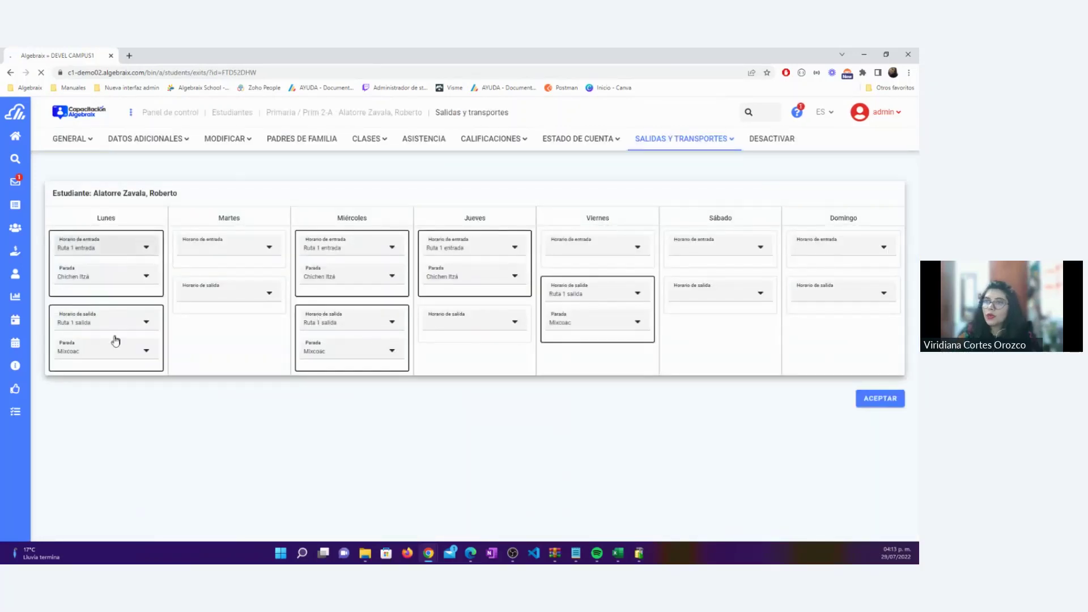
{"action": "scroll", "coordinate": [535, 418], "scroll_direction": "down", "scroll_amount": 2}
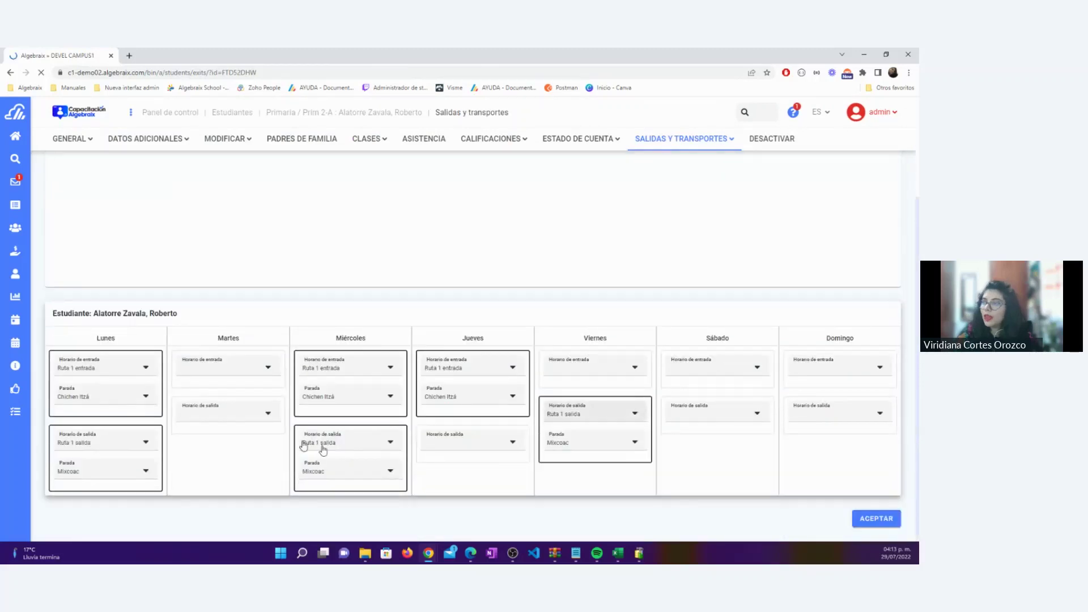
{"action": "left_click", "coordinate": [728, 141]}
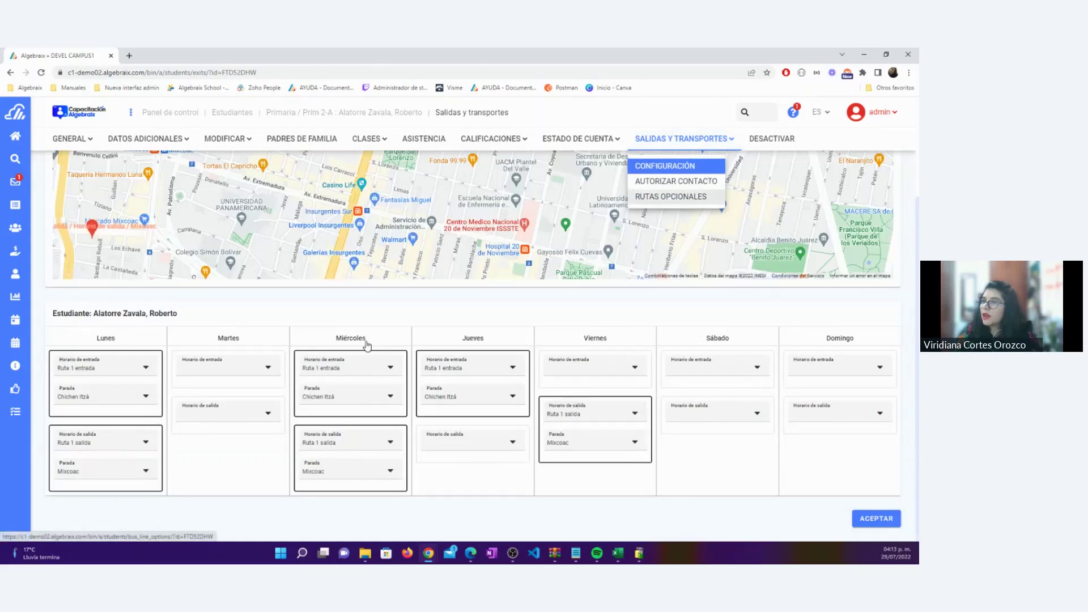
Fill optional row 1 with Horario de entrada, Ruta 1 entrada and stop Colegio
{"action": "left_click", "coordinate": [356, 263]}
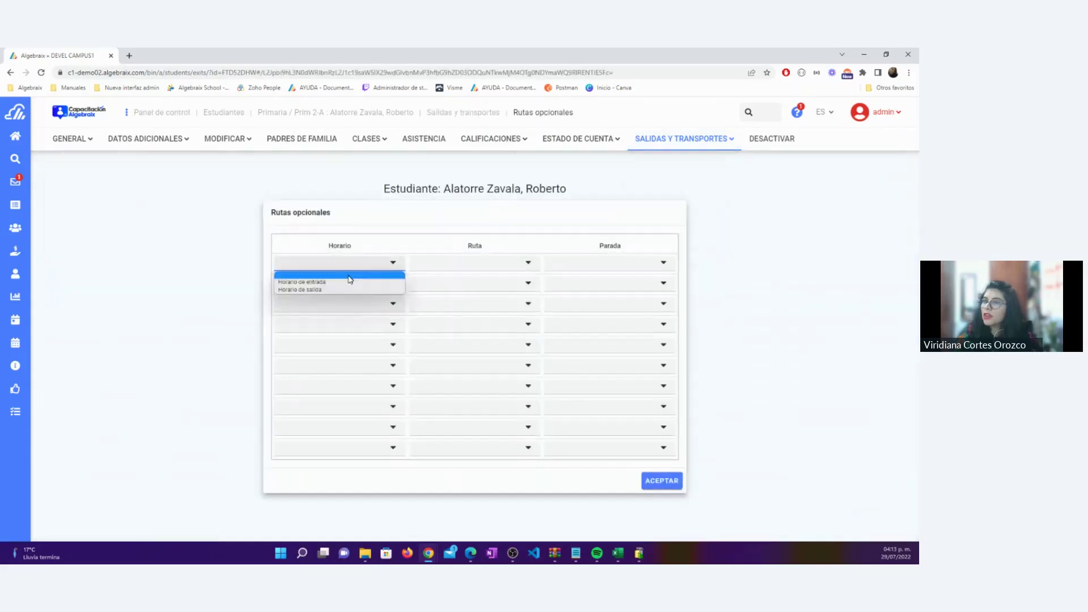
{"action": "left_click", "coordinate": [345, 289]}
{"action": "left_click", "coordinate": [433, 266]}
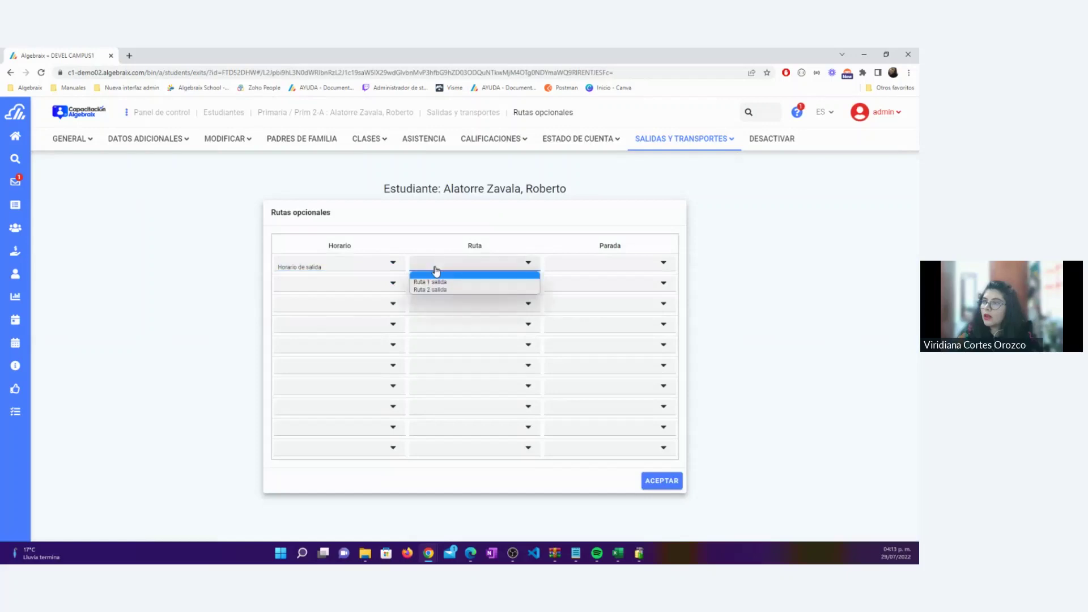
{"action": "left_click", "coordinate": [441, 290]}
{"action": "left_click", "coordinate": [595, 265]}
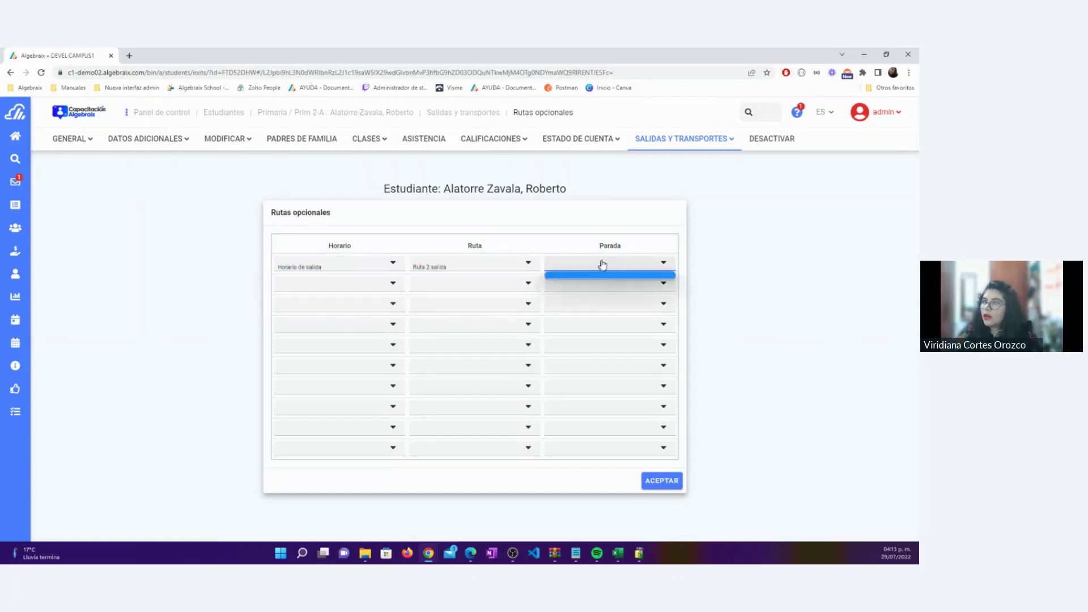
{"action": "left_click", "coordinate": [603, 264]}
{"action": "left_click", "coordinate": [399, 266]}
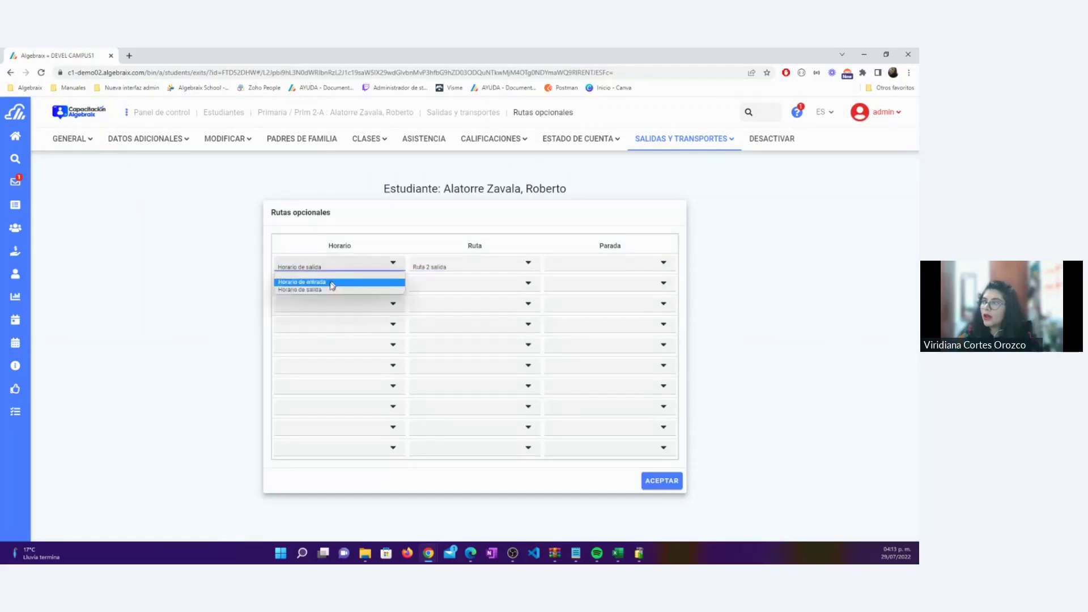
{"action": "left_click", "coordinate": [332, 279]}
{"action": "left_click", "coordinate": [441, 267]}
{"action": "left_click", "coordinate": [437, 282]}
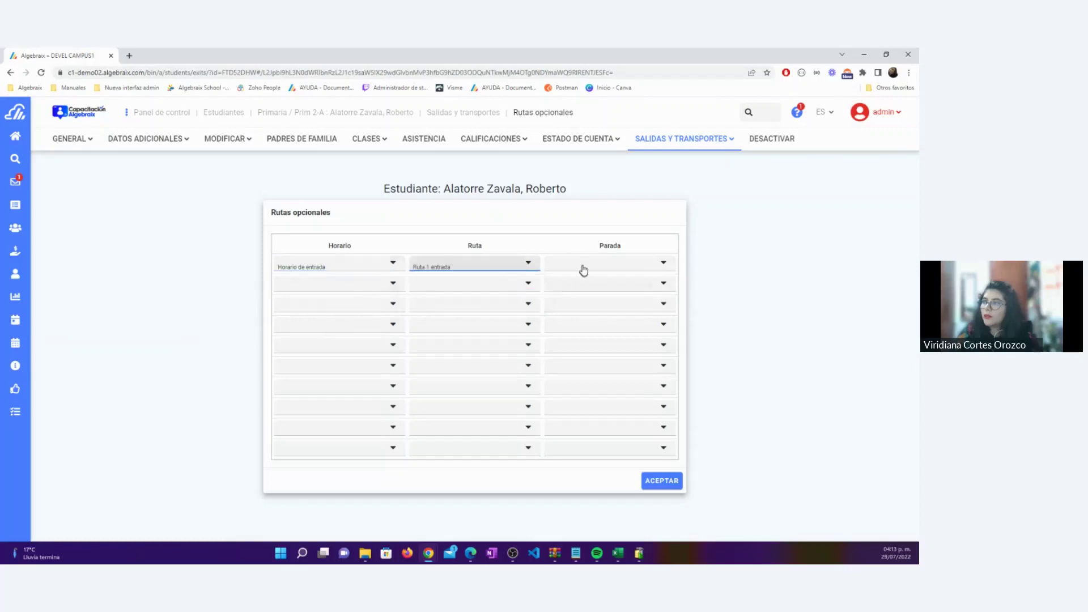
{"action": "left_click", "coordinate": [585, 270]}
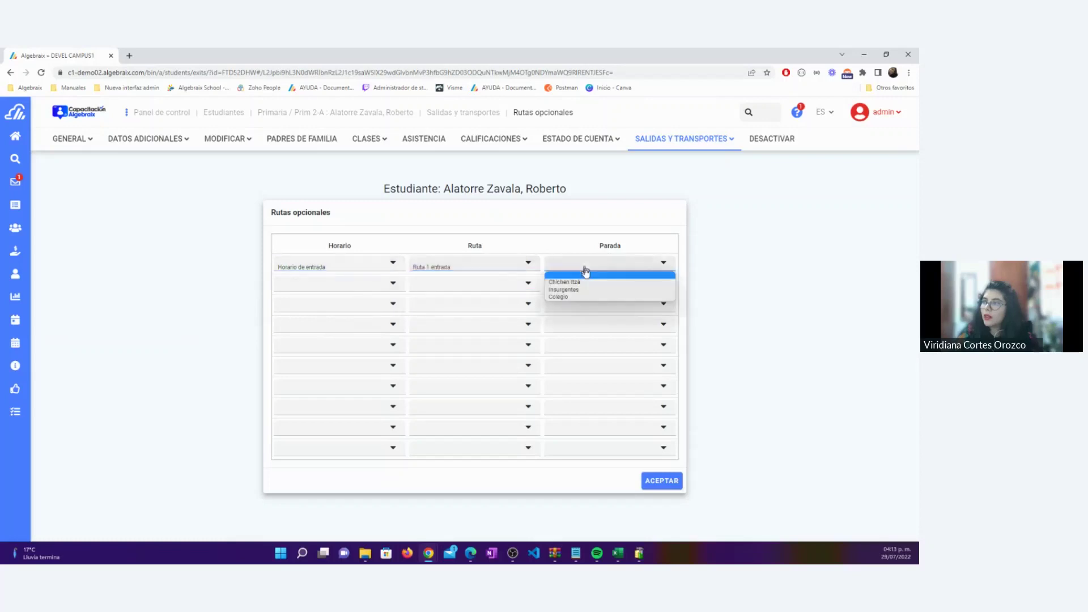
{"action": "left_click", "coordinate": [565, 300]}
Change row 1 to Ruta 2 entrada with stop Cumbres, save, and view PADRES DE FAMILIA
{"action": "left_click", "coordinate": [488, 268]}
{"action": "left_click", "coordinate": [454, 289]}
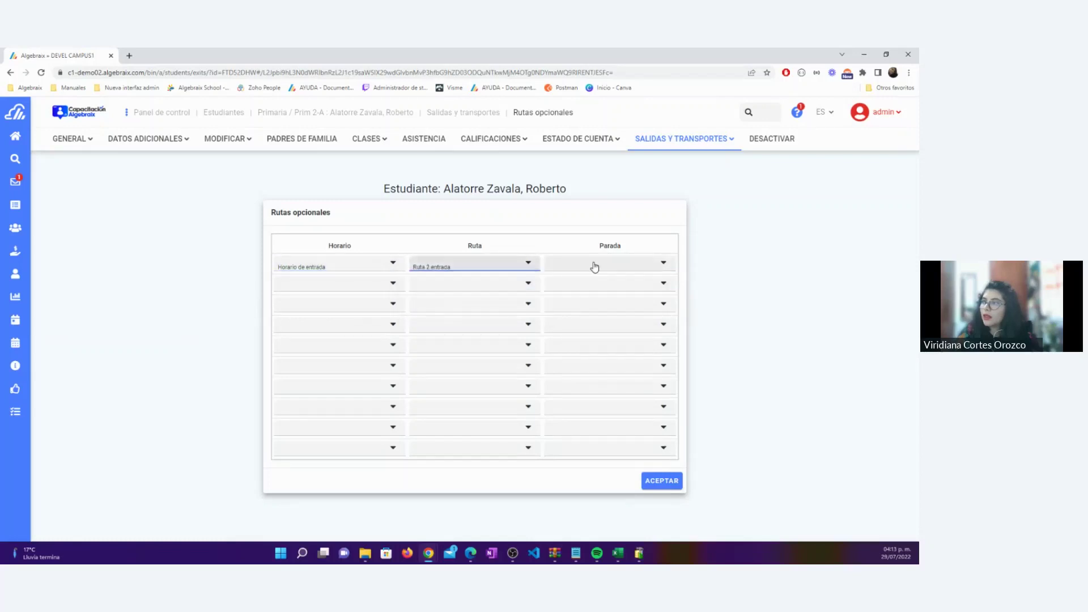
{"action": "left_click", "coordinate": [593, 267]}
{"action": "left_click", "coordinate": [597, 286]}
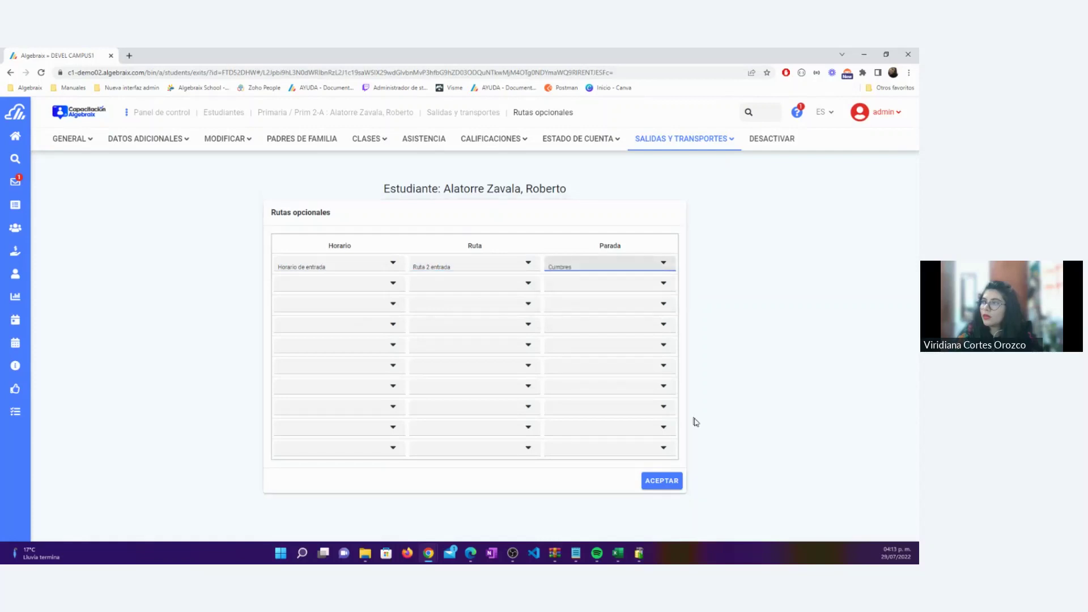
{"action": "left_click", "coordinate": [664, 482]}
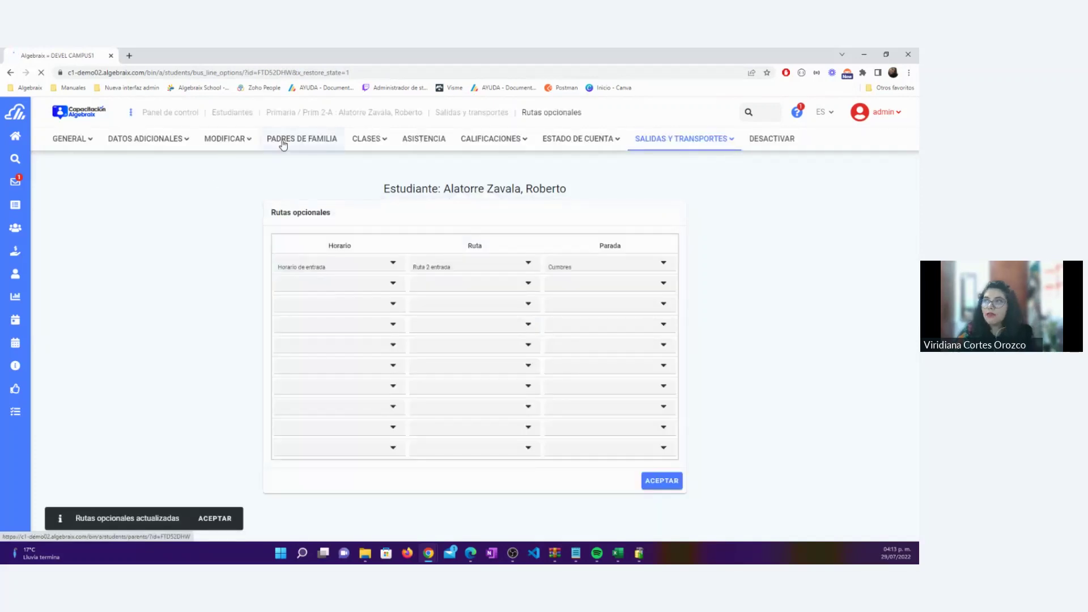
{"action": "left_click", "coordinate": [282, 146]}
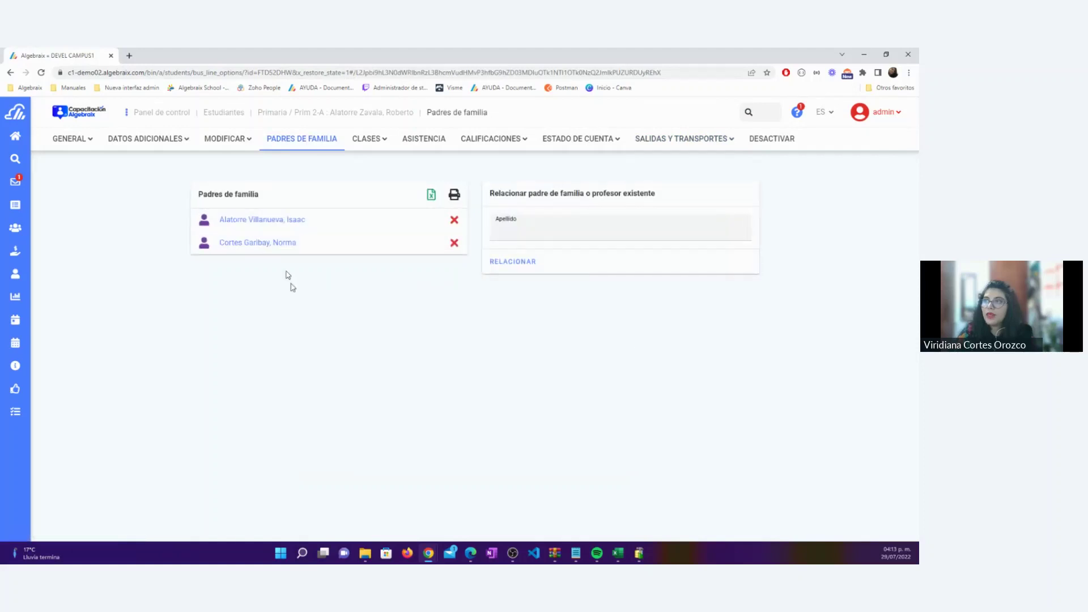
Start a session as the parent and go to Datos del estudiante
{"action": "left_click", "coordinate": [278, 239]}
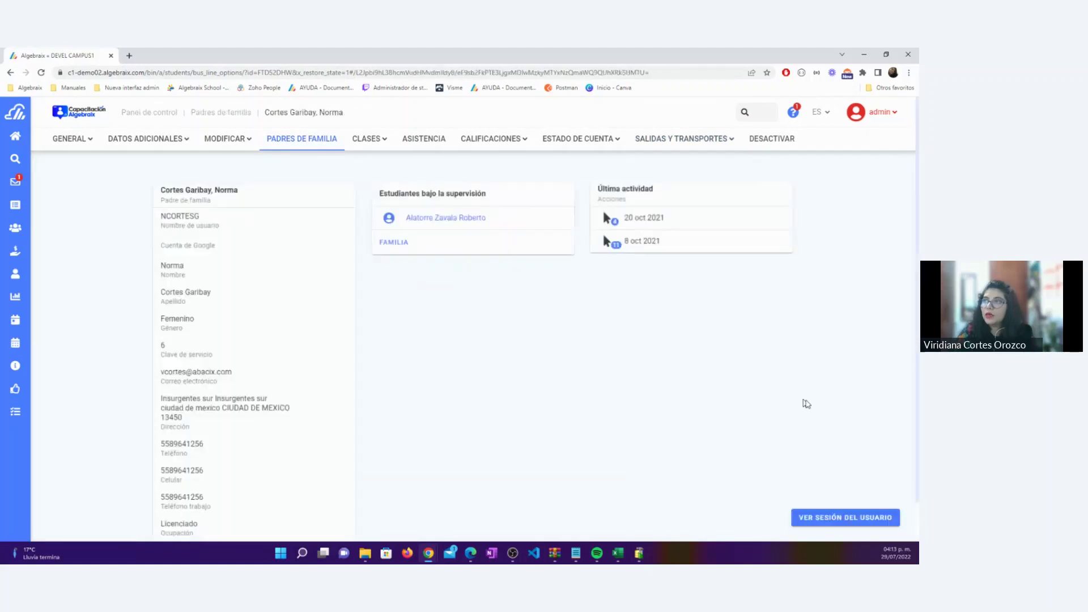
{"action": "left_click", "coordinate": [792, 517]}
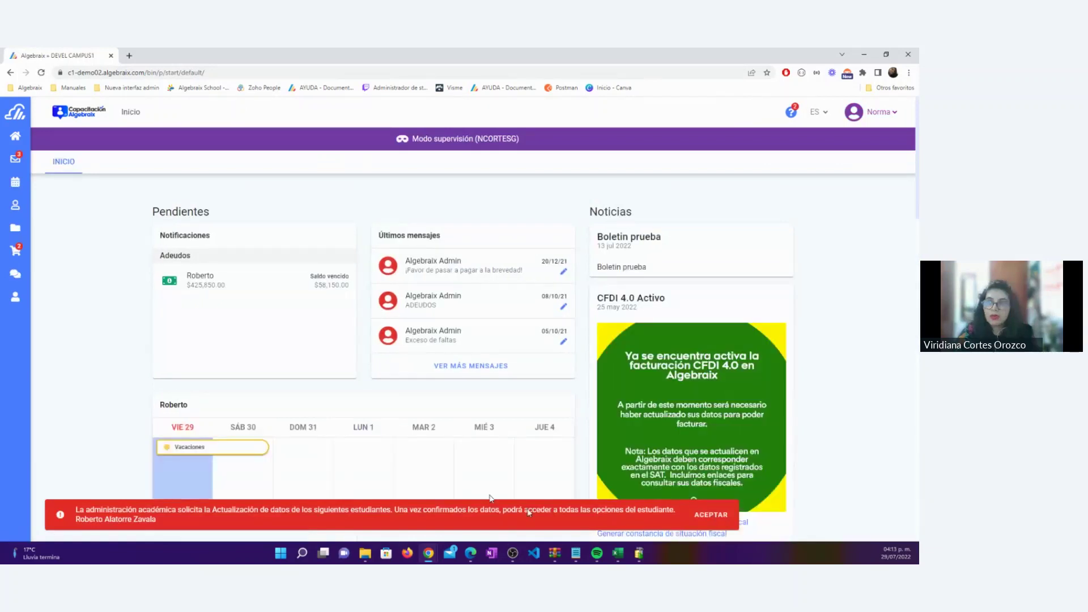
{"action": "left_click", "coordinate": [54, 296]}
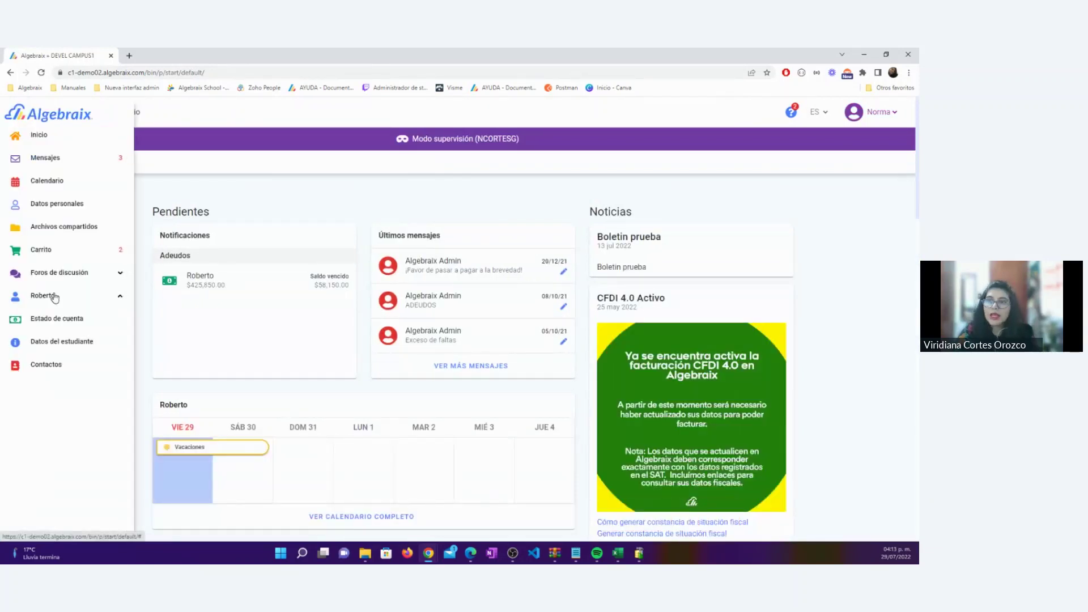
{"action": "left_click", "coordinate": [62, 343]}
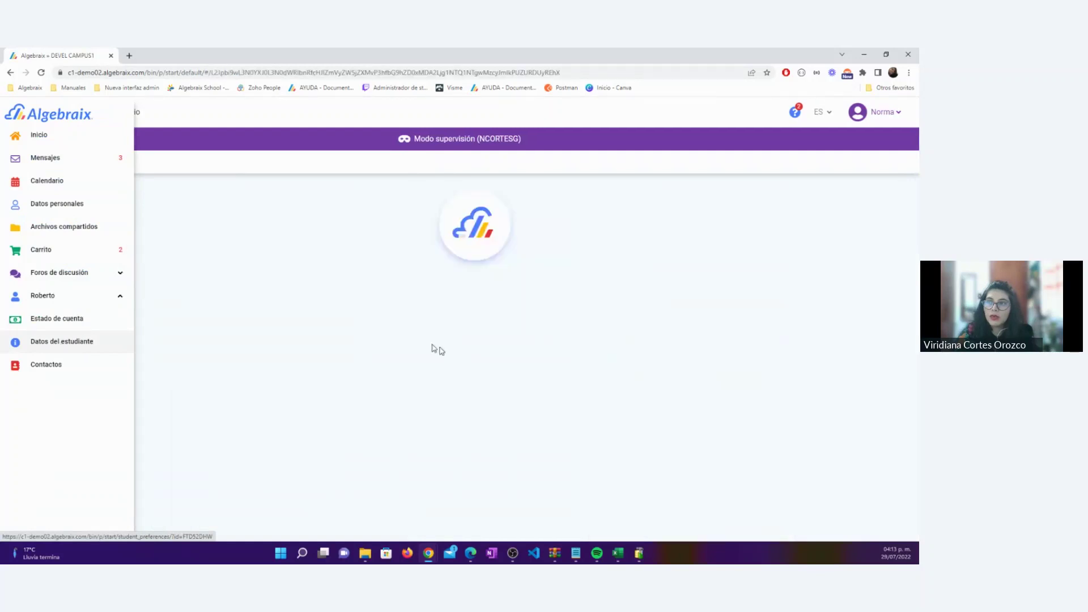
Save the student data with therapy No, last school and interest area Algebraix
{"action": "scroll", "coordinate": [505, 418], "scroll_direction": "down", "scroll_amount": 10}
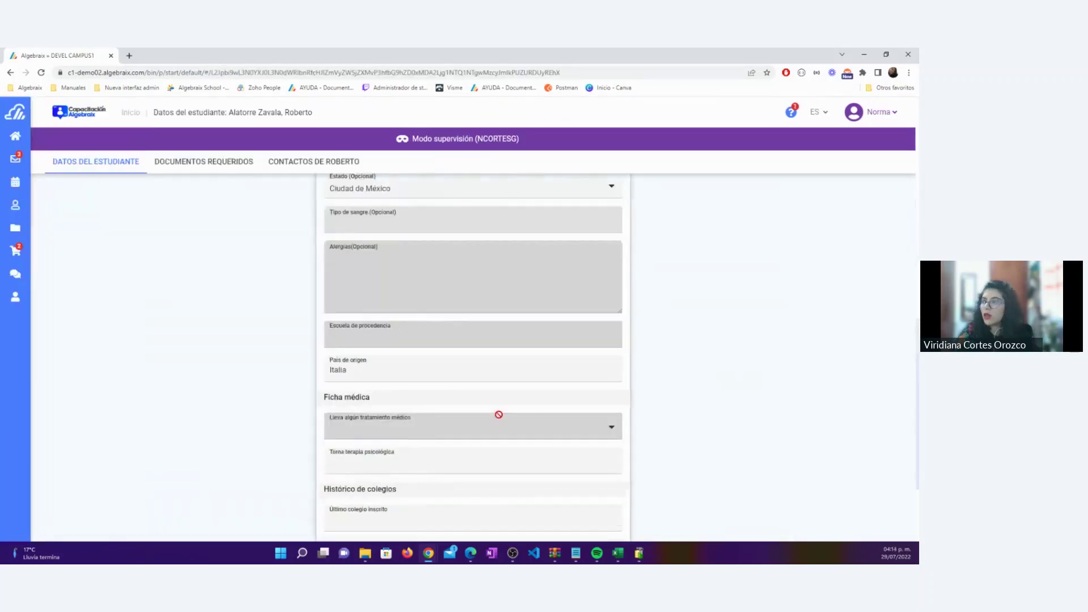
{"action": "left_click", "coordinate": [363, 524]}
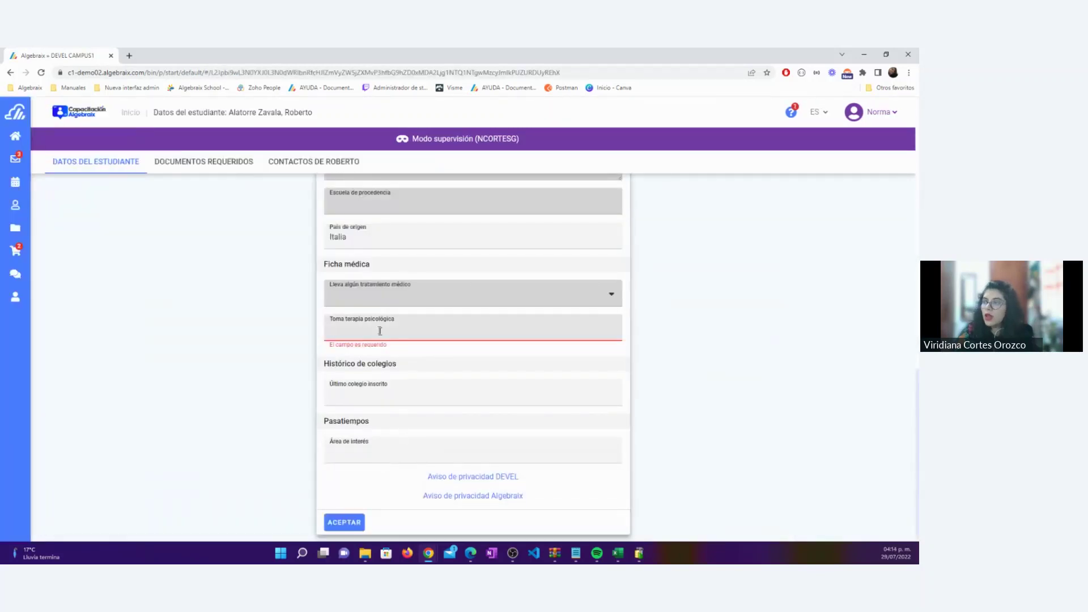
{"action": "type", "text": "No"}
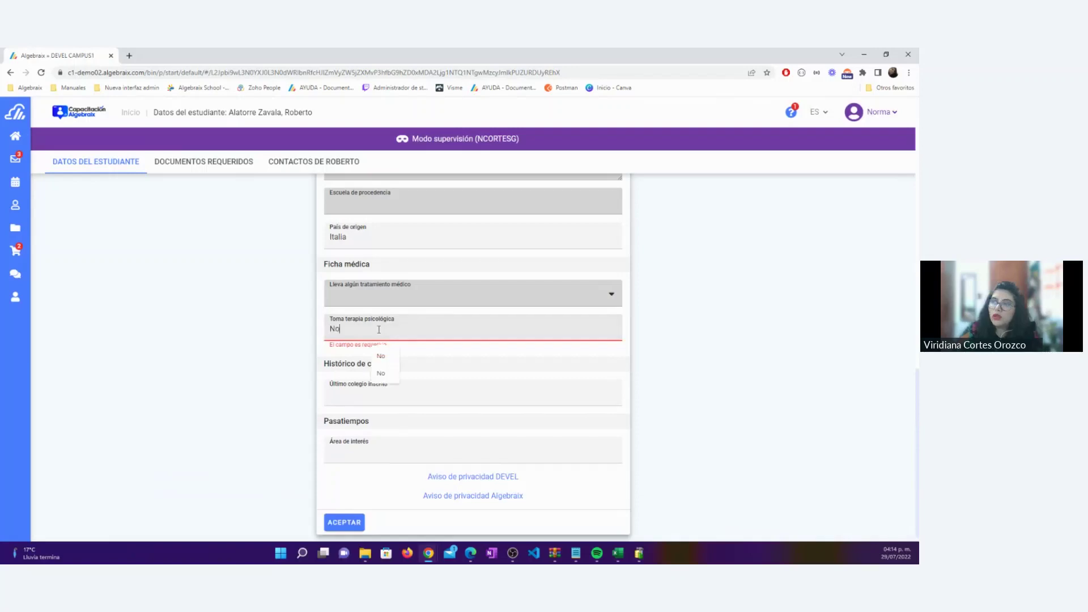
{"action": "left_click", "coordinate": [324, 522]}
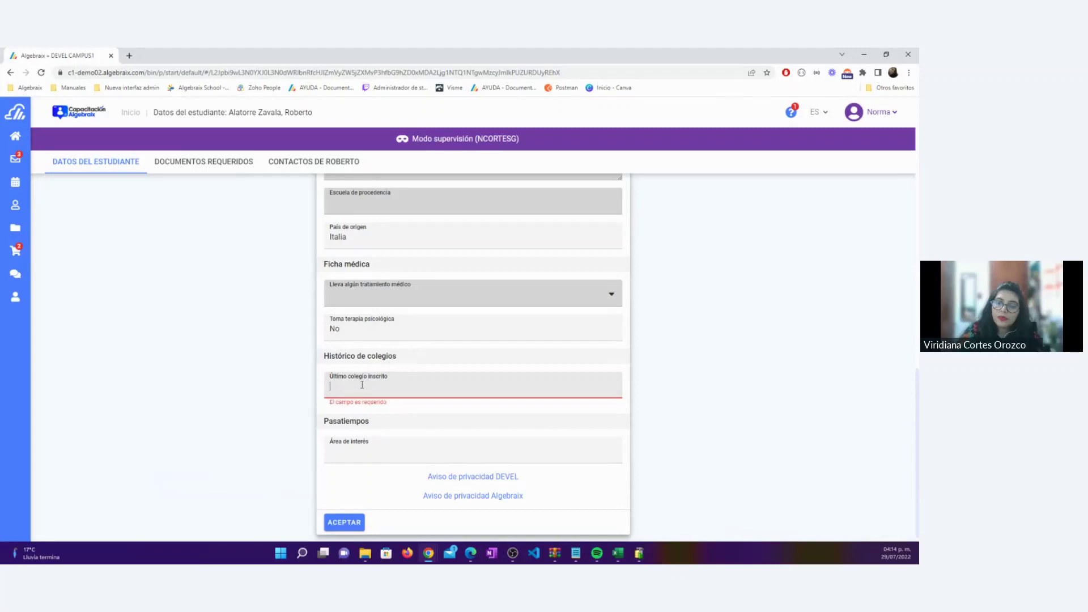
{"action": "type", "text": "Algebra"}
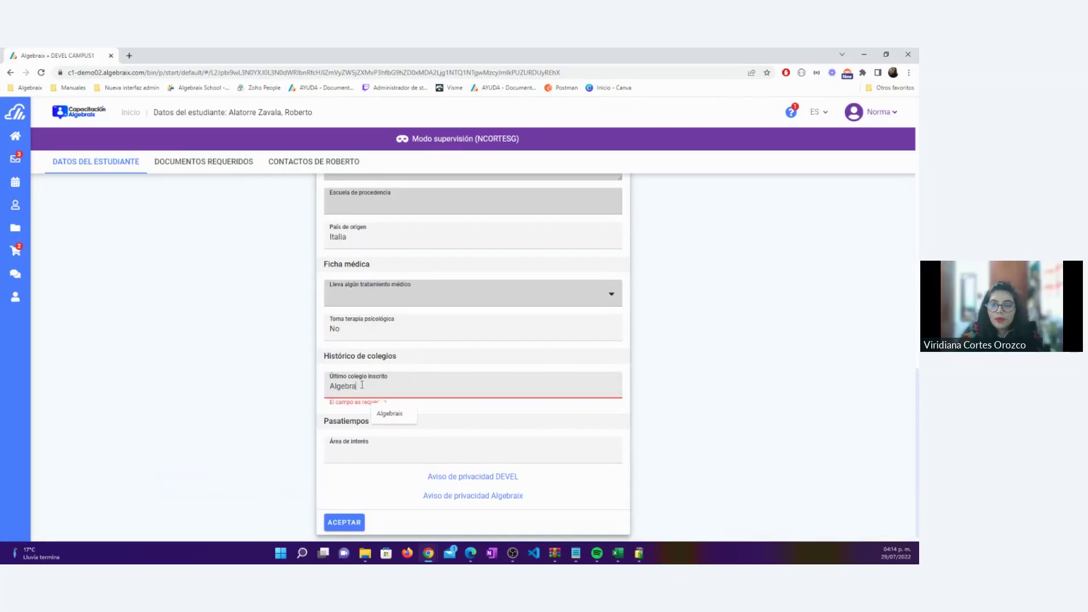
{"action": "type", "text": "ix"}
{"action": "left_click", "coordinate": [335, 523]}
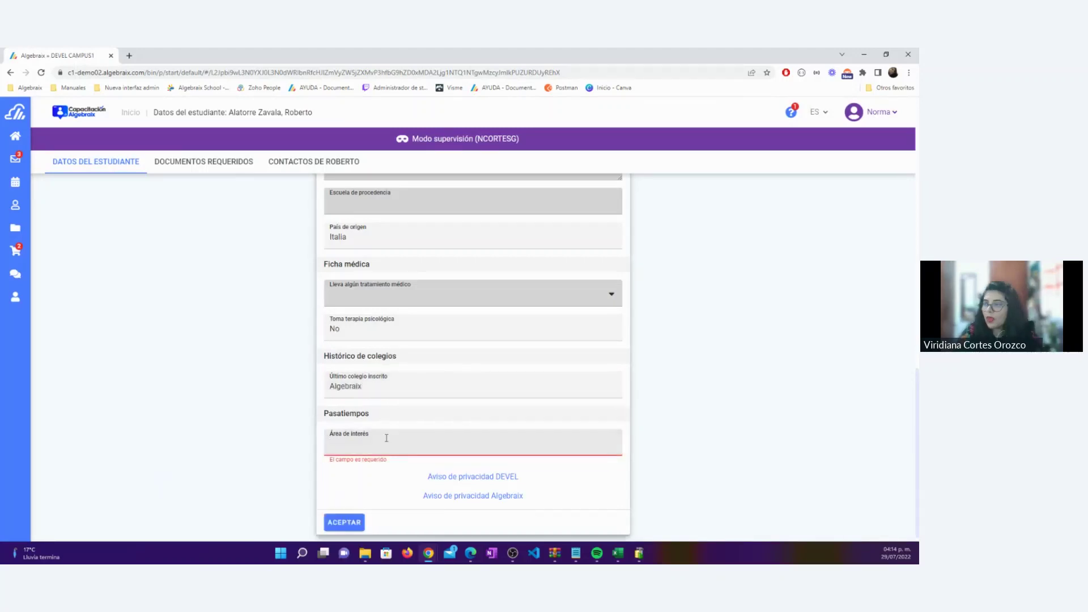
{"action": "type", "text": "Algebraix"}
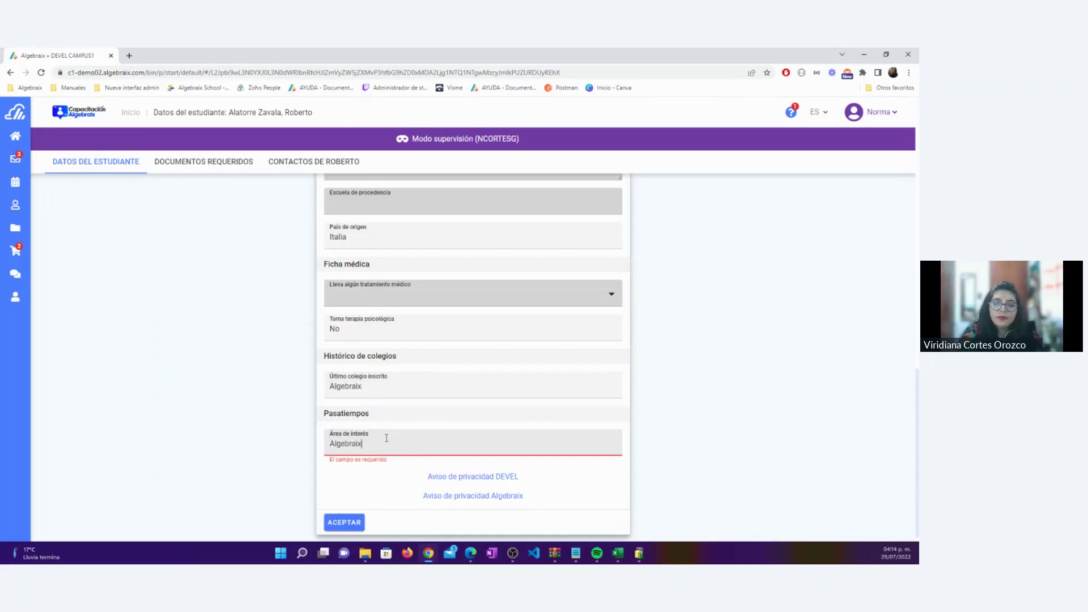
{"action": "left_click", "coordinate": [344, 523]}
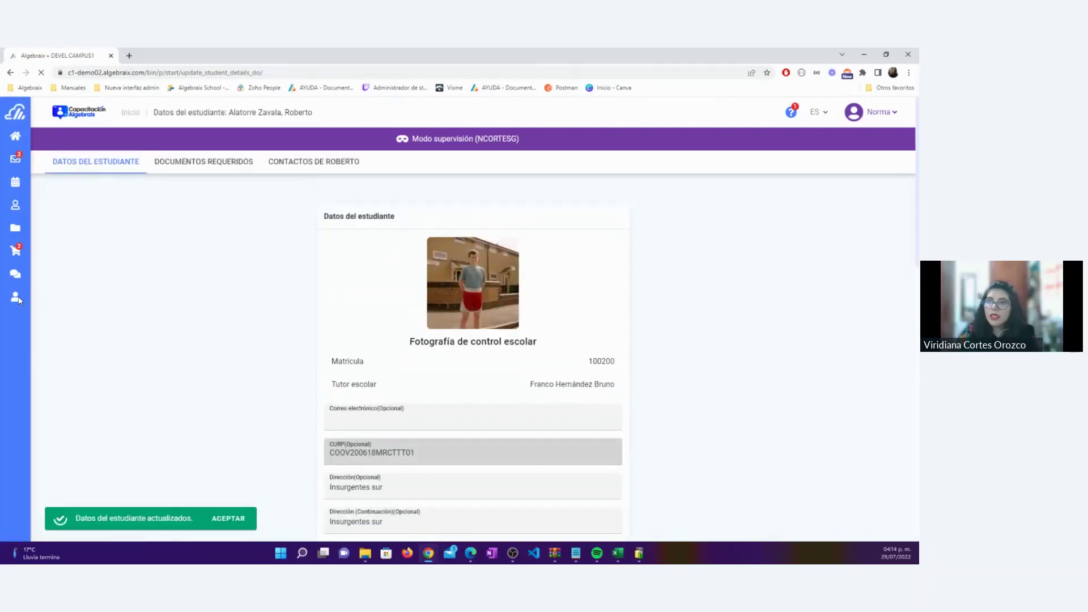
Open Trámite de inscripción and confirm the student's data and the parent's personal data
{"action": "left_click", "coordinate": [44, 300]}
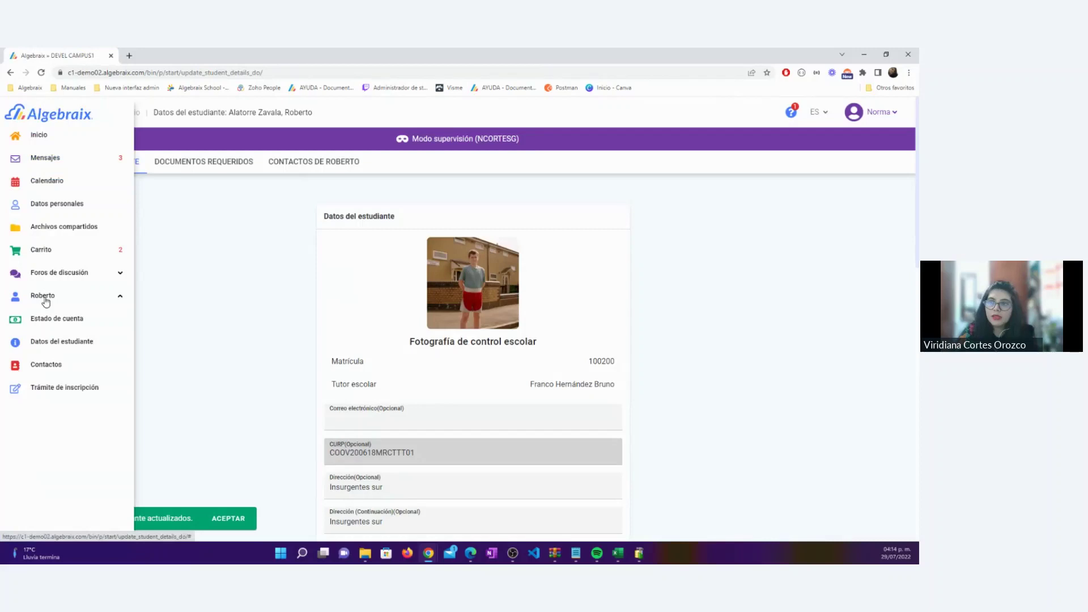
{"action": "left_click", "coordinate": [60, 388]}
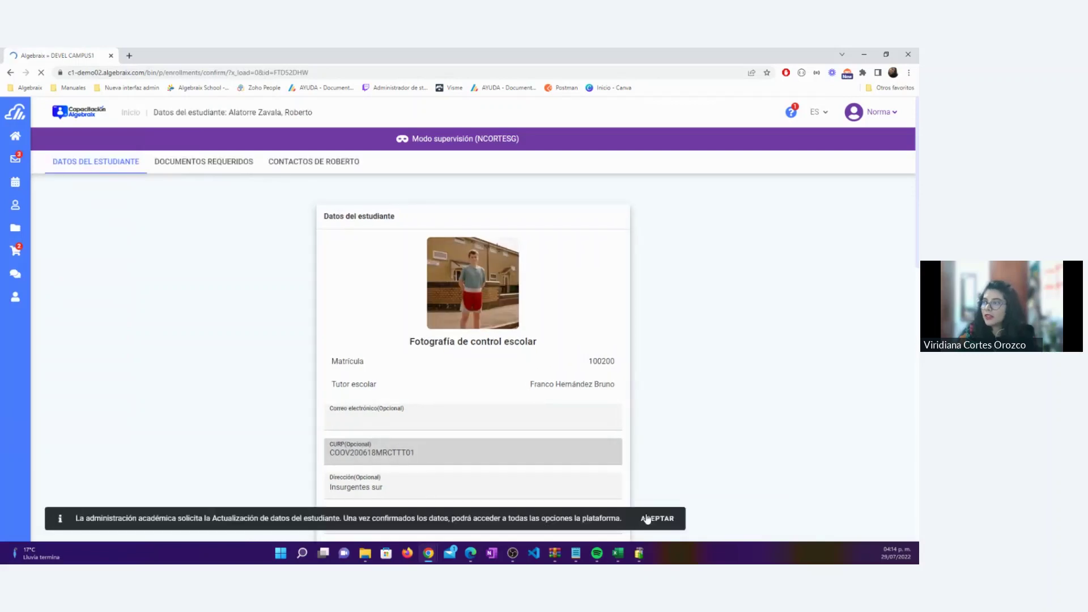
{"action": "left_click", "coordinate": [648, 519]}
{"action": "scroll", "coordinate": [519, 405], "scroll_direction": "down", "scroll_amount": 5}
{"action": "scroll", "coordinate": [519, 406], "scroll_direction": "down", "scroll_amount": 10}
{"action": "left_click", "coordinate": [343, 515]}
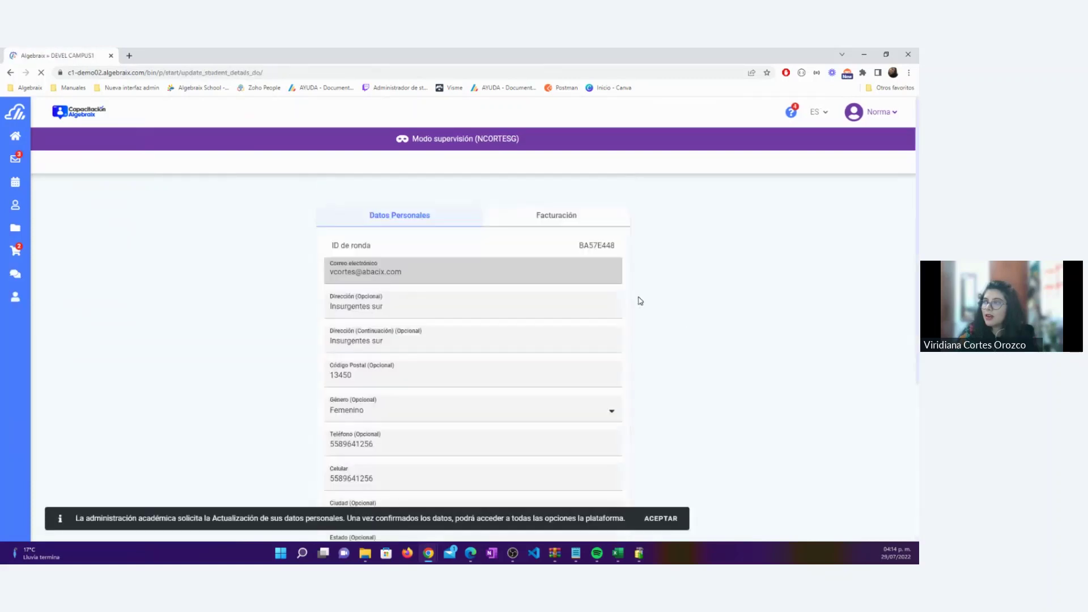
{"action": "scroll", "coordinate": [639, 301], "scroll_direction": "down", "scroll_amount": 3}
{"action": "left_click", "coordinate": [657, 518]}
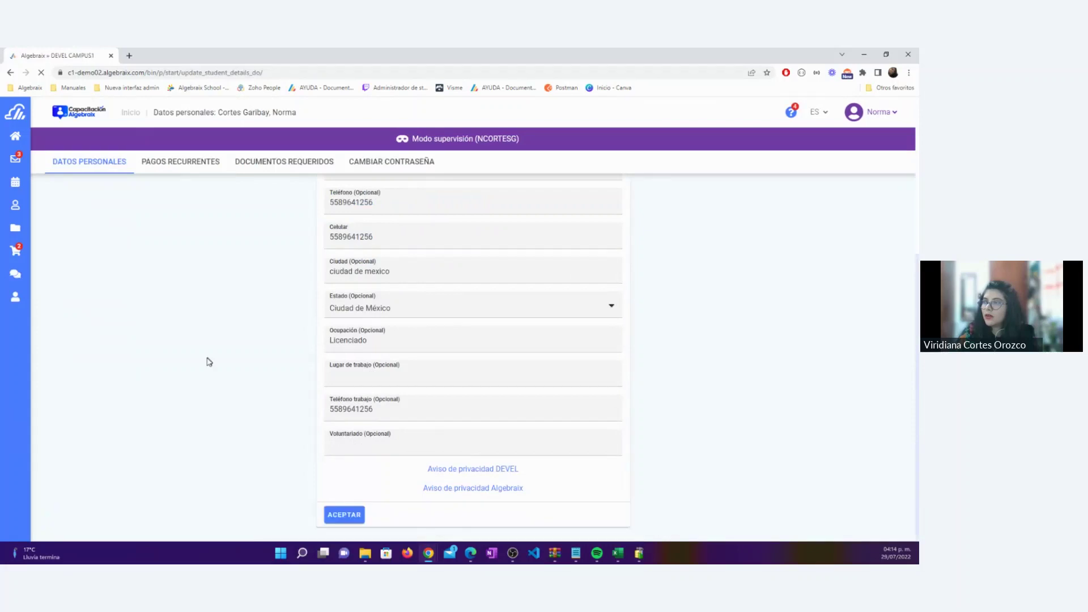
{"action": "left_click", "coordinate": [343, 515]}
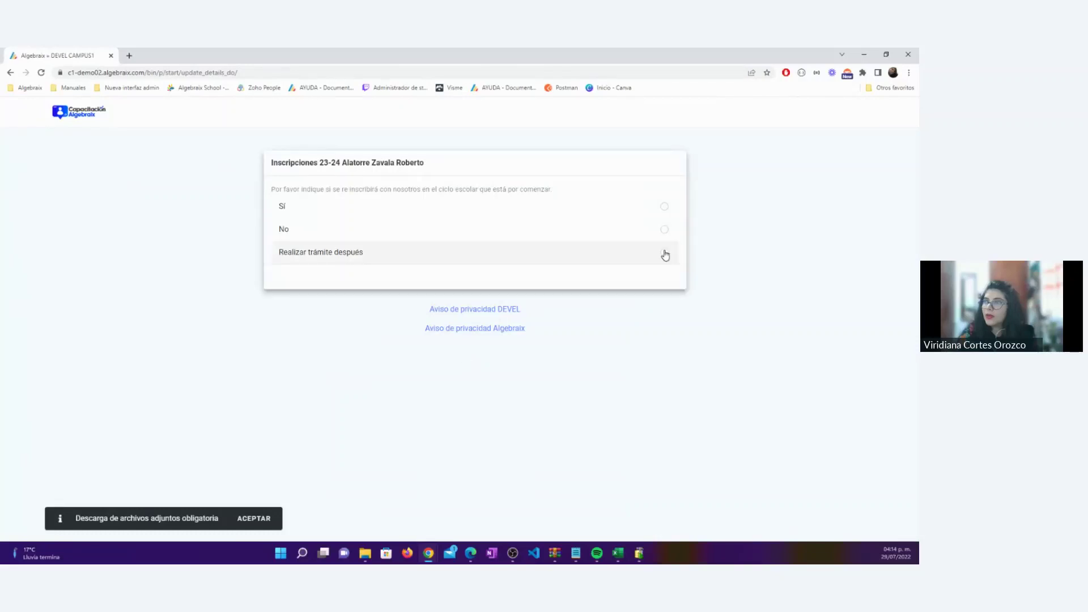
Choose Realizar trámite después for enrolment, then open the student's Salidas y transportes page
{"action": "left_click", "coordinate": [664, 252]}
{"action": "left_click", "coordinate": [661, 278]}
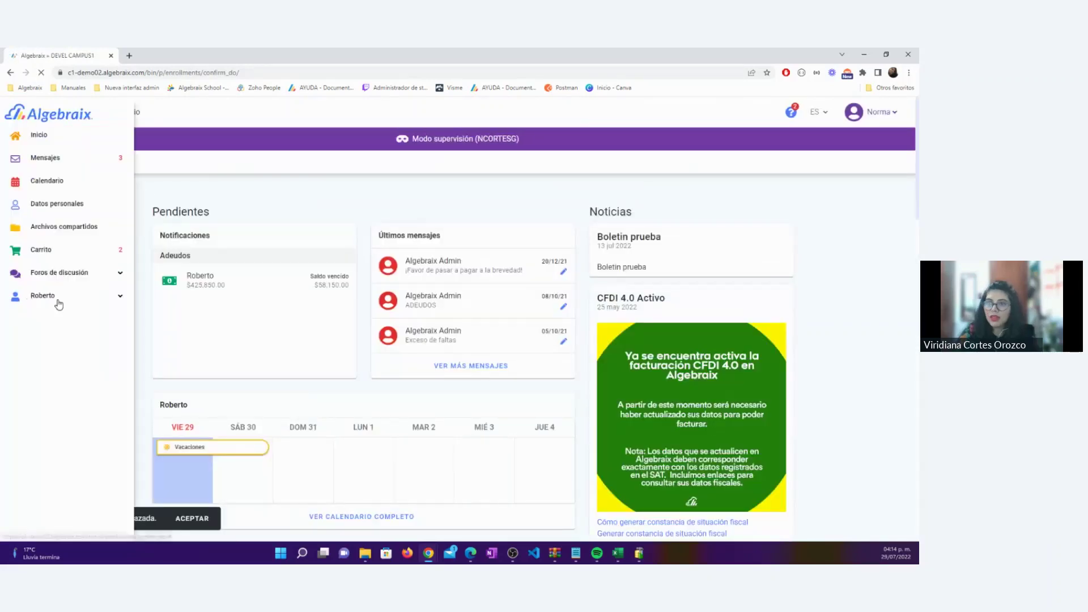
{"action": "left_click", "coordinate": [56, 298]}
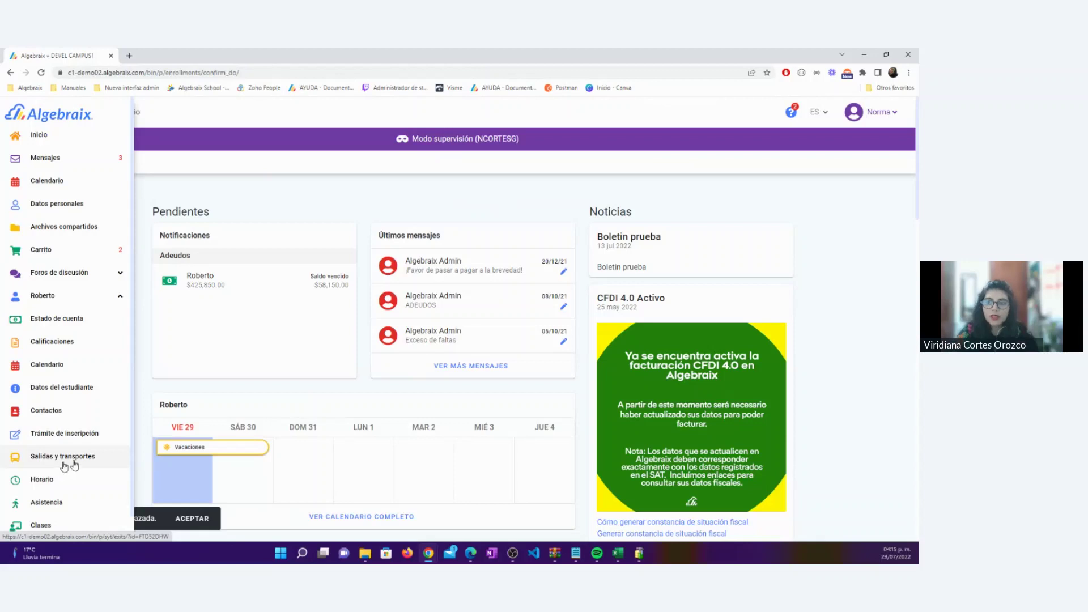
{"action": "left_click", "coordinate": [74, 463]}
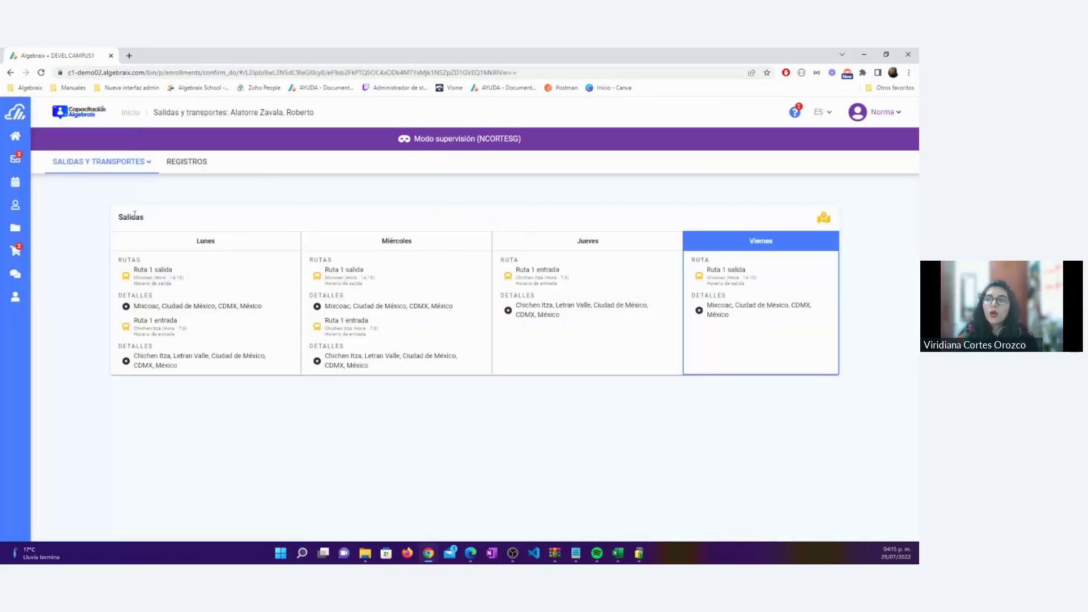
Show the SALIDAS Y TRANSPORTES dropdown listing Salidas, Autorizar contacto, Permisos and Rondas
{"action": "double_click", "coordinate": [135, 216]}
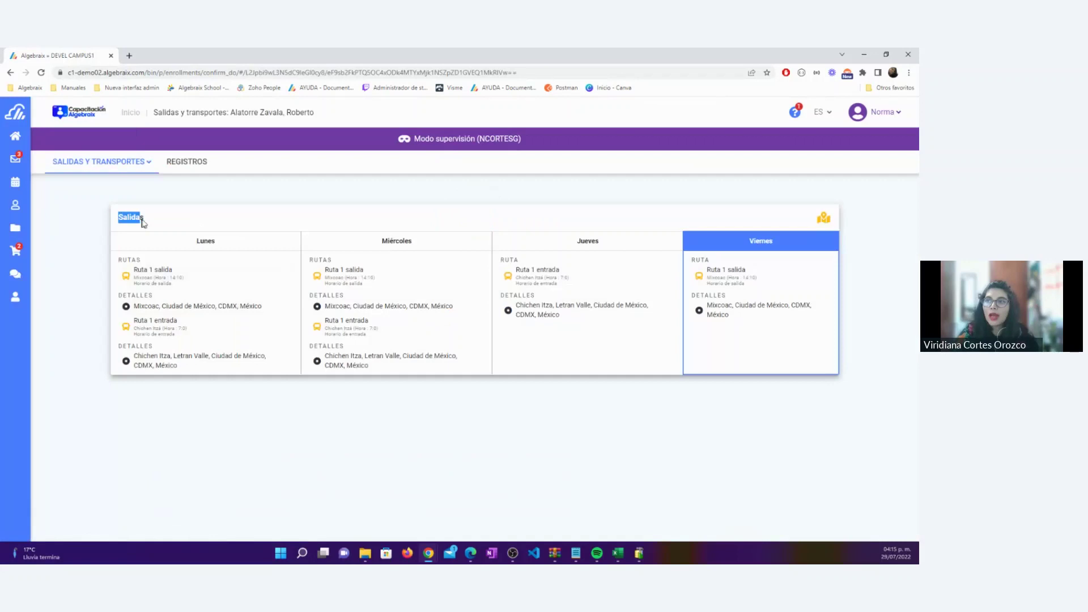
{"action": "left_click", "coordinate": [94, 236]}
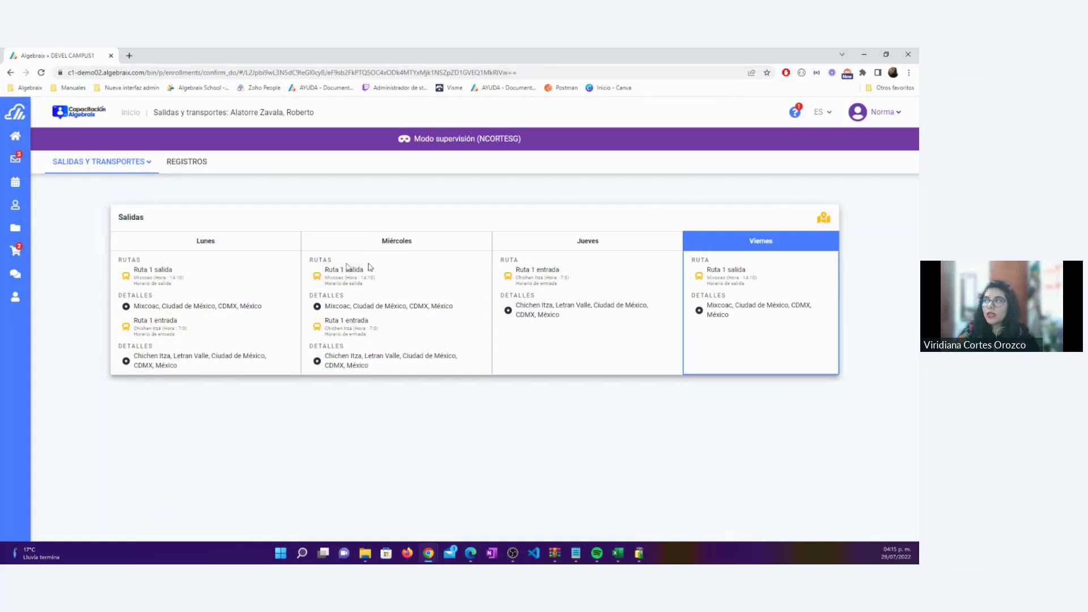
{"action": "left_click", "coordinate": [149, 164]}
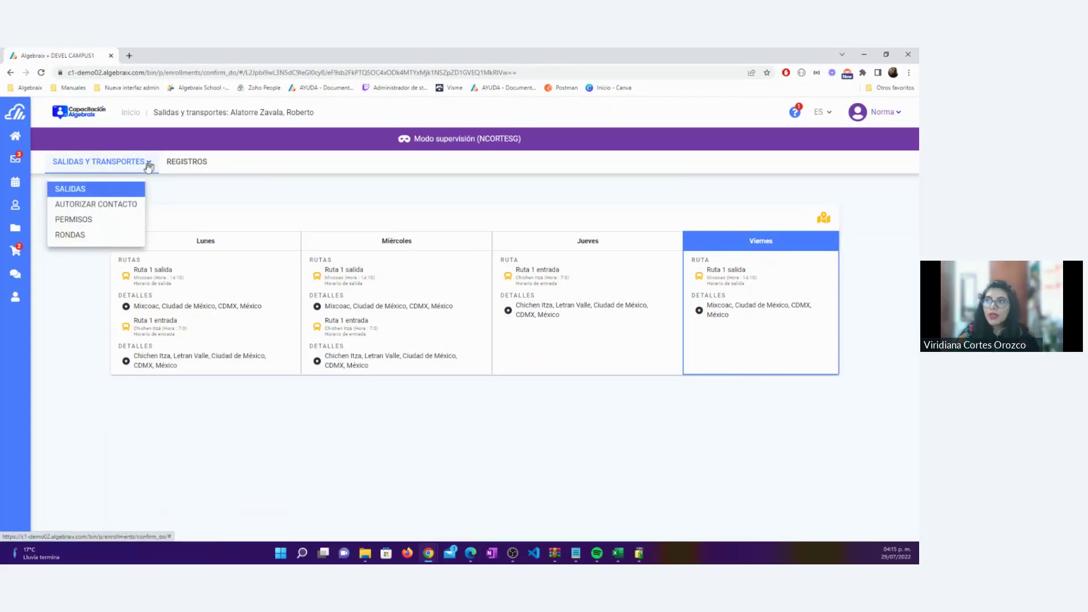
Open the Permisos form for 29/07/2022 (Ruta 1 salida, Mixcoac) and select 'Con otra persona'
{"action": "left_click", "coordinate": [82, 222]}
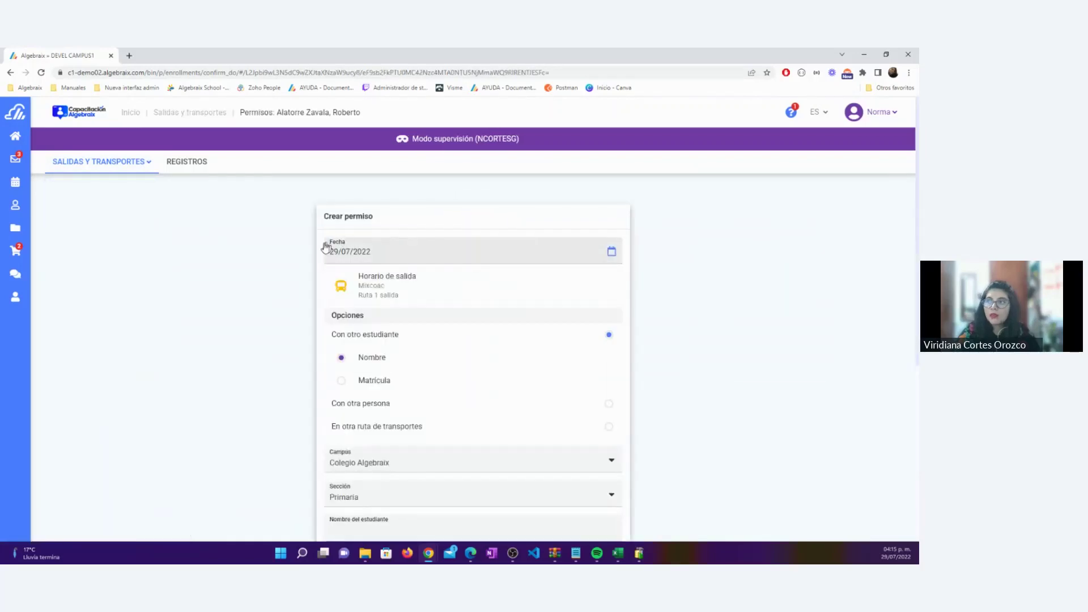
{"action": "left_click", "coordinate": [328, 249]}
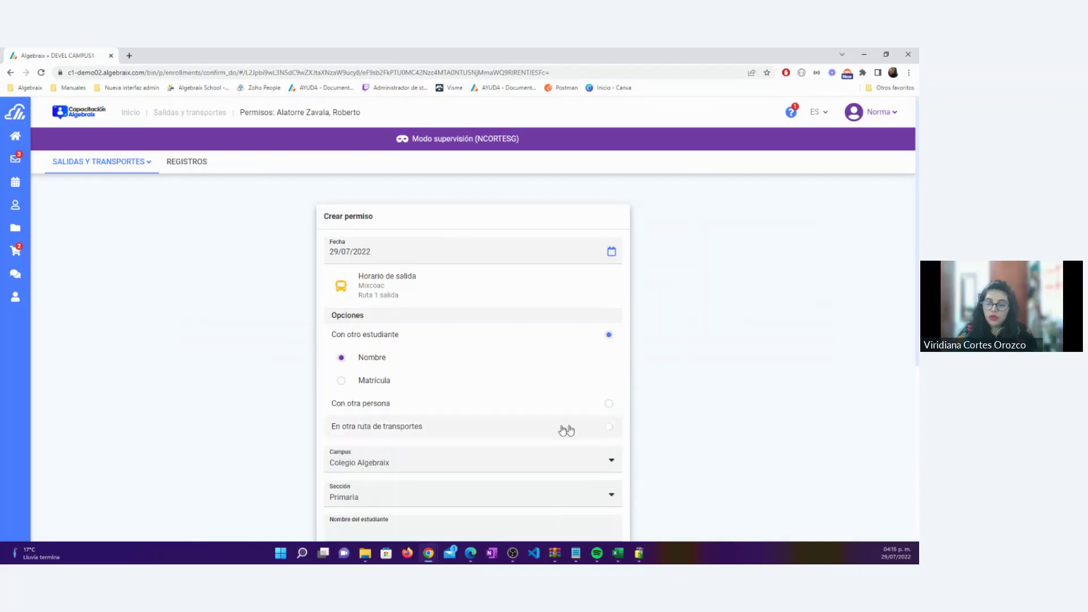
{"action": "left_click", "coordinate": [605, 405]}
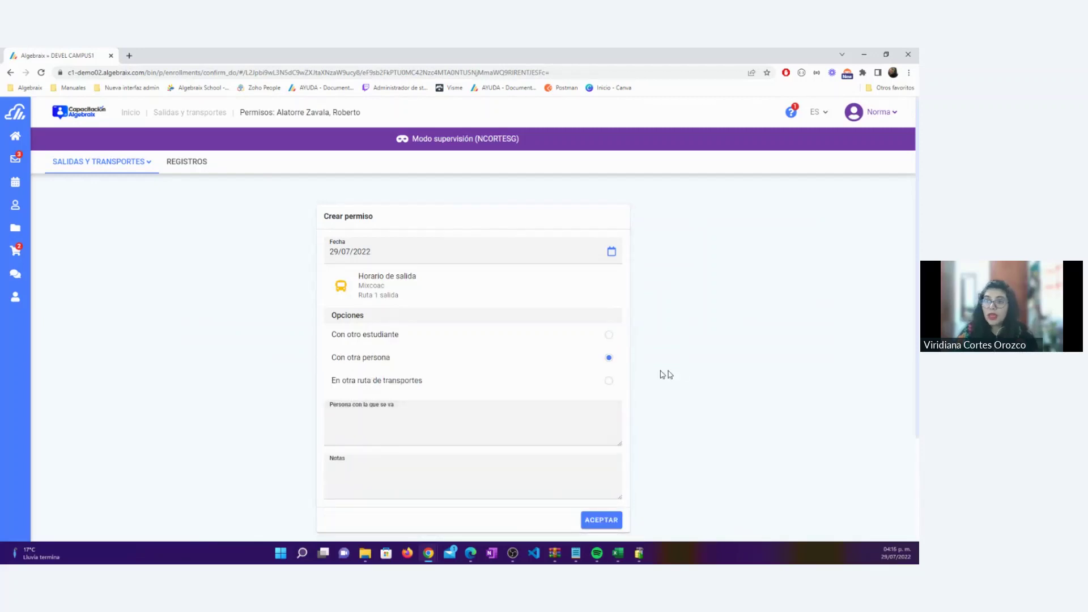
Choose 'En otra ruta de transportes' and enter 'Ruta de Cumbres' in Notas
{"action": "left_click_drag", "start_coordinate": [329, 380], "coordinate": [428, 386]}
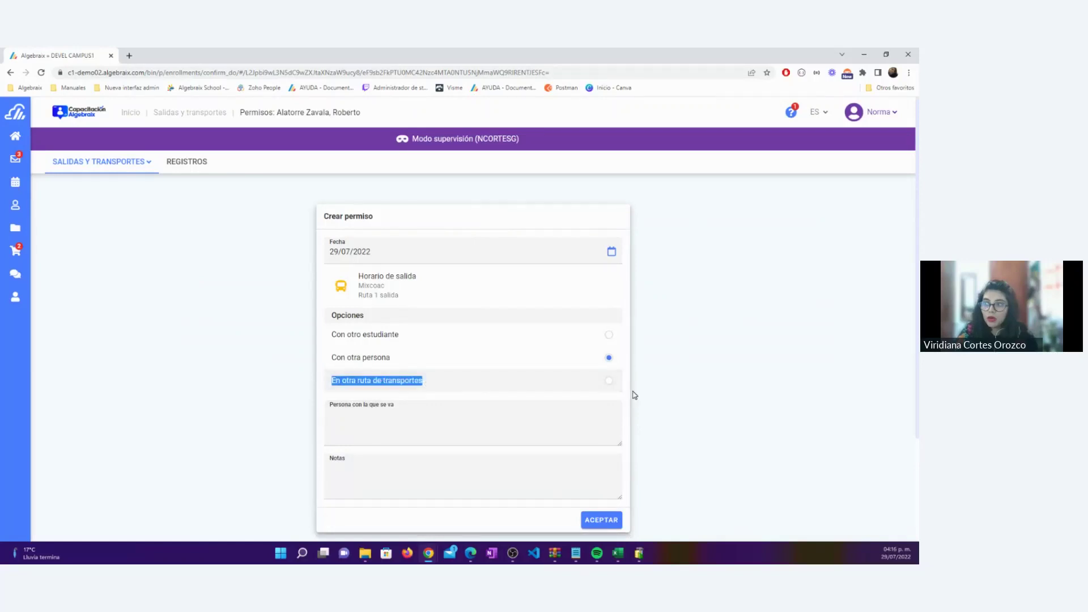
{"action": "left_click", "coordinate": [609, 383]}
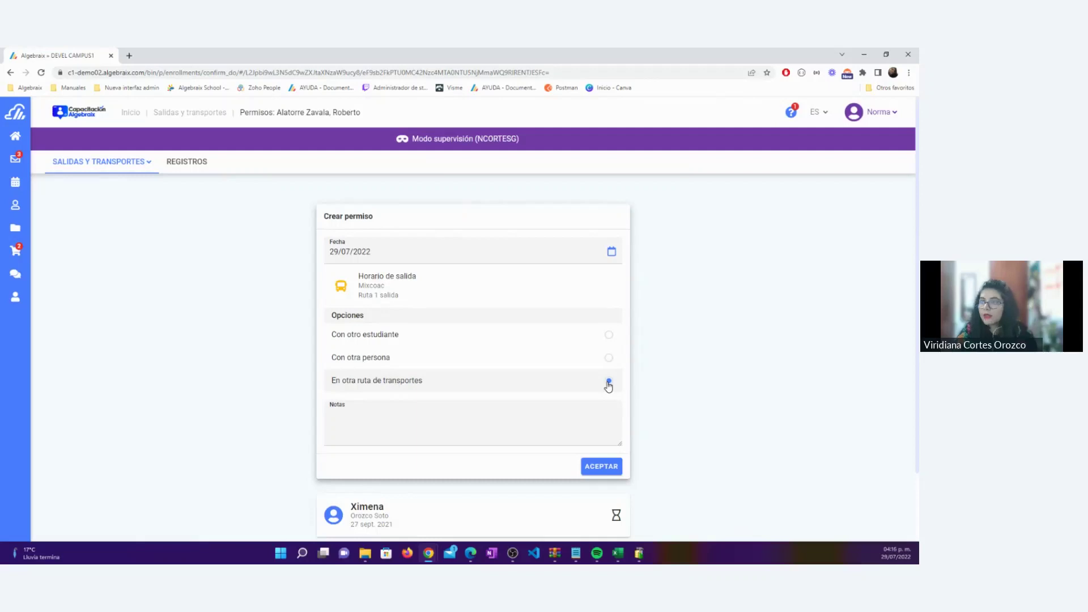
{"action": "left_click", "coordinate": [356, 410]}
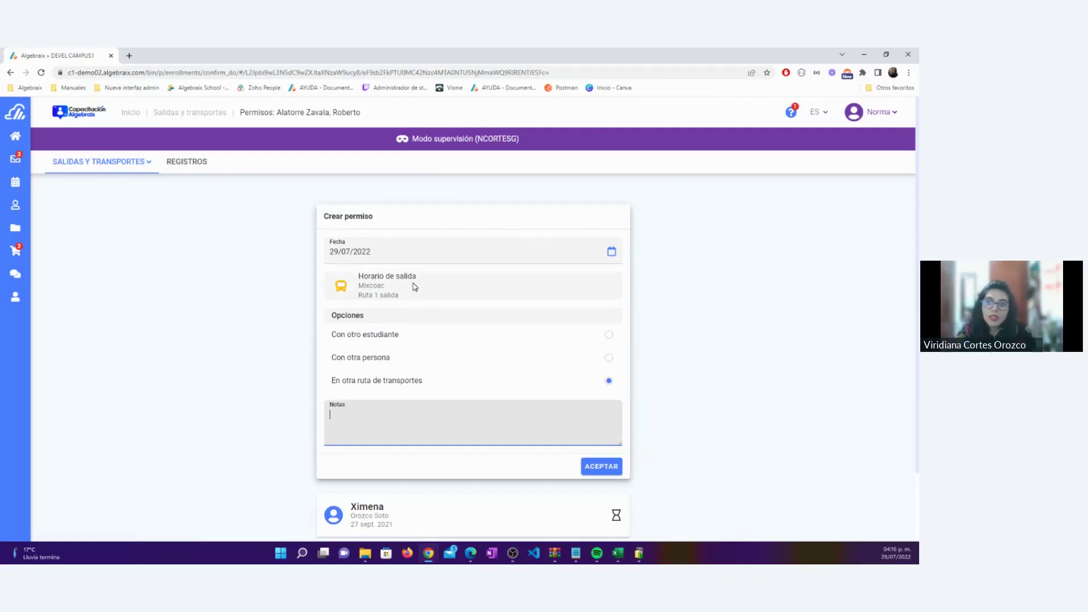
{"action": "left_click_drag", "start_coordinate": [425, 277], "coordinate": [357, 278]}
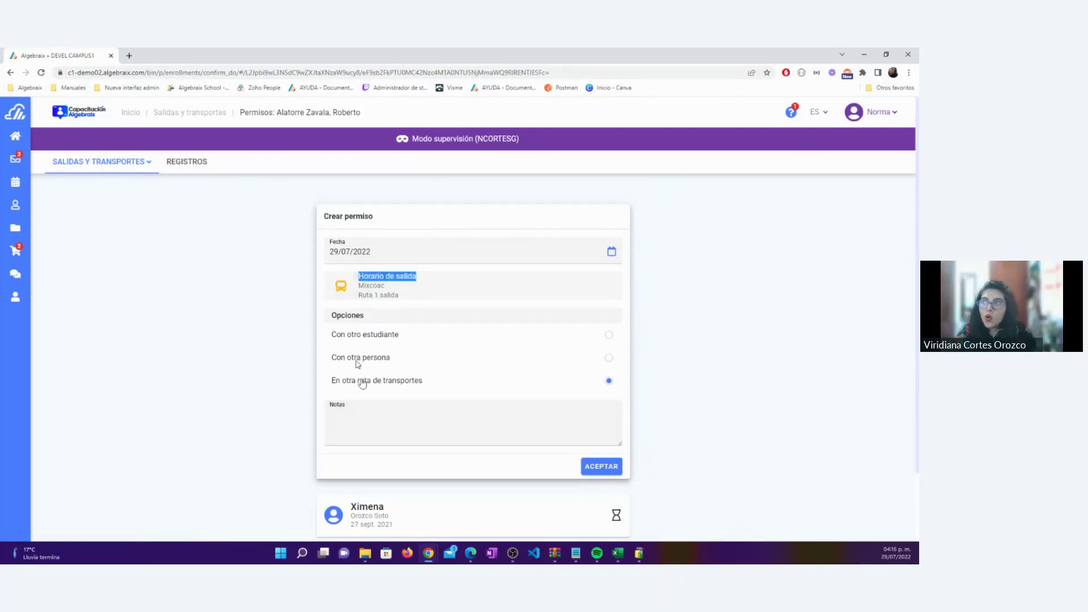
{"action": "left_click", "coordinate": [353, 428]}
{"action": "scroll", "coordinate": [362, 396], "scroll_direction": "down", "scroll_amount": 1}
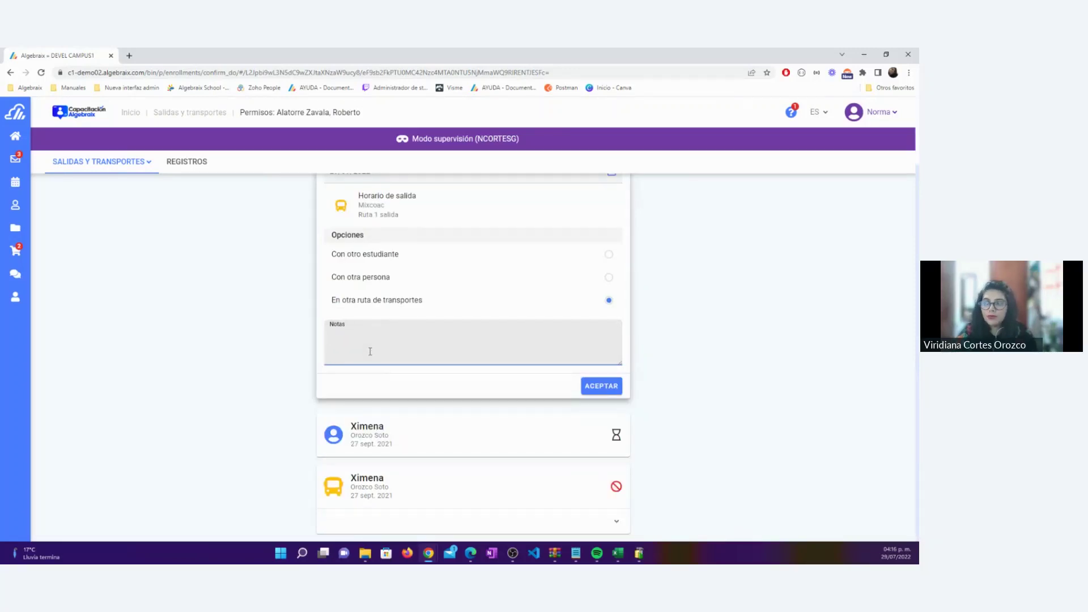
{"action": "scroll", "coordinate": [371, 362], "scroll_direction": "up", "scroll_amount": 2}
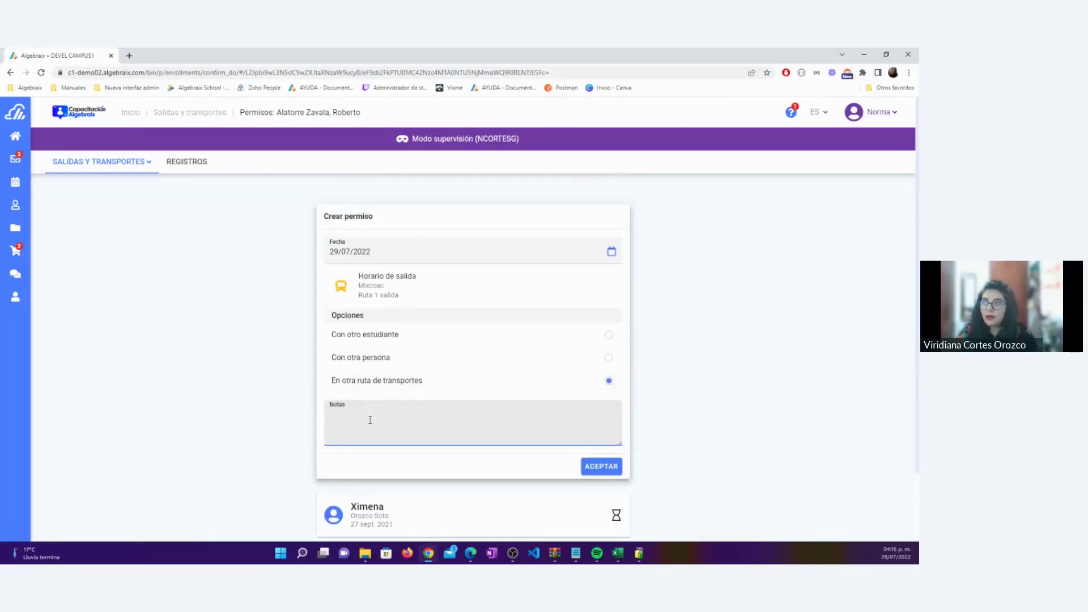
{"action": "type", "text": "Ruta de "}
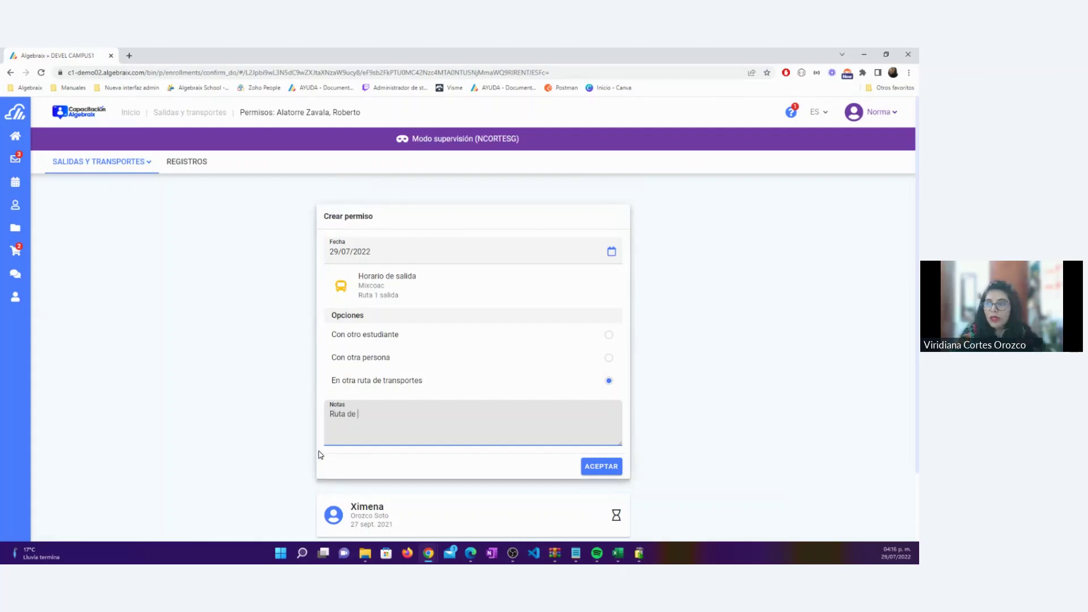
{"action": "type", "text": "Cumbres"}
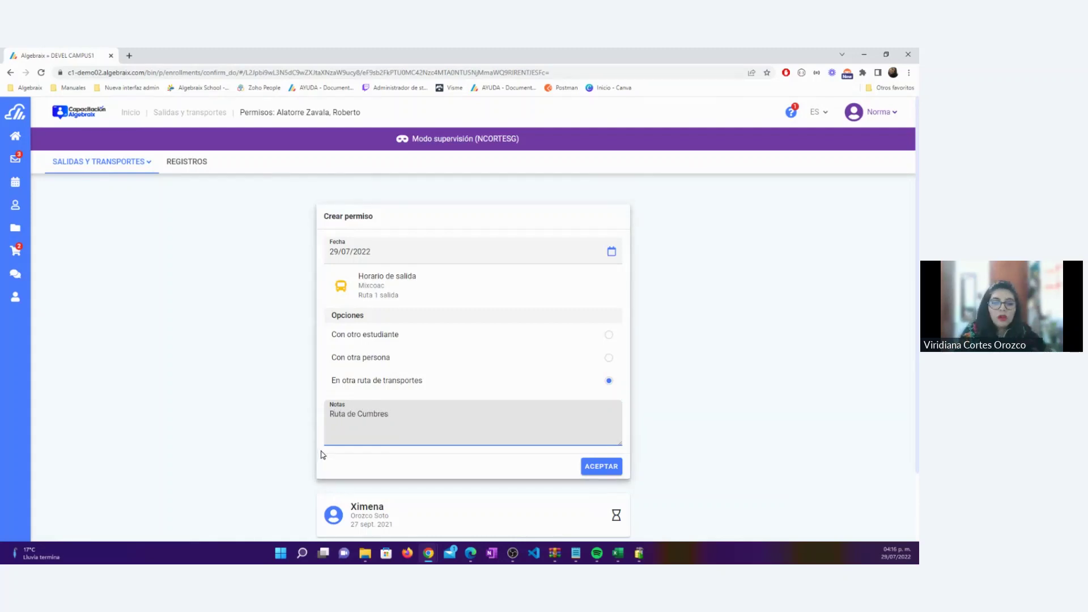
Submit the request, dismiss the 'Ruta y parada inválida' error, and expand the second Ximena permission
{"action": "left_click", "coordinate": [602, 466]}
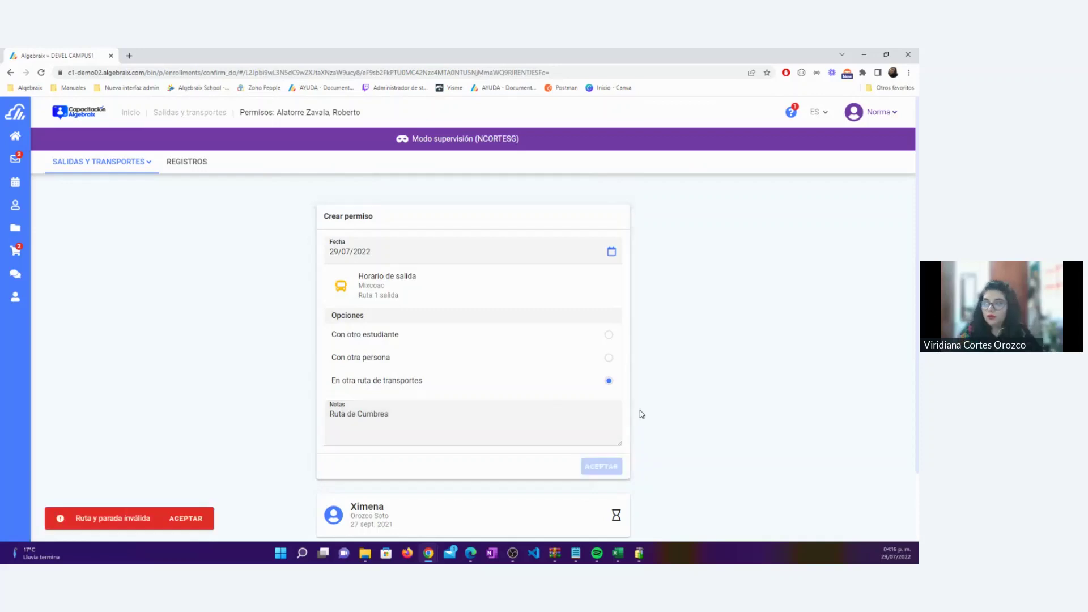
{"action": "left_click", "coordinate": [182, 527]}
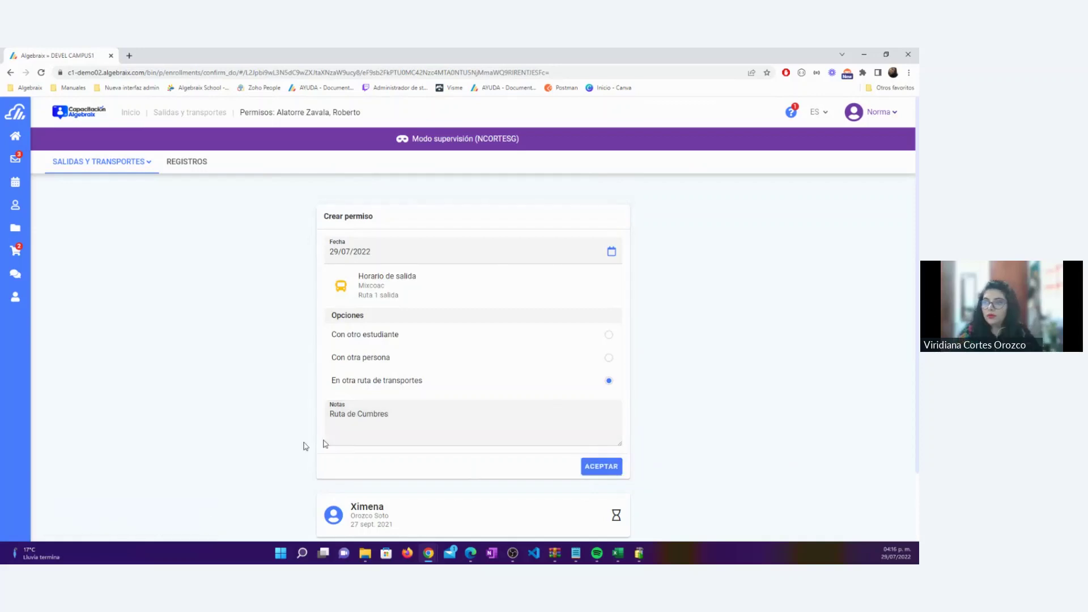
{"action": "scroll", "coordinate": [325, 443], "scroll_direction": "down", "scroll_amount": 2}
{"action": "left_click", "coordinate": [577, 321]}
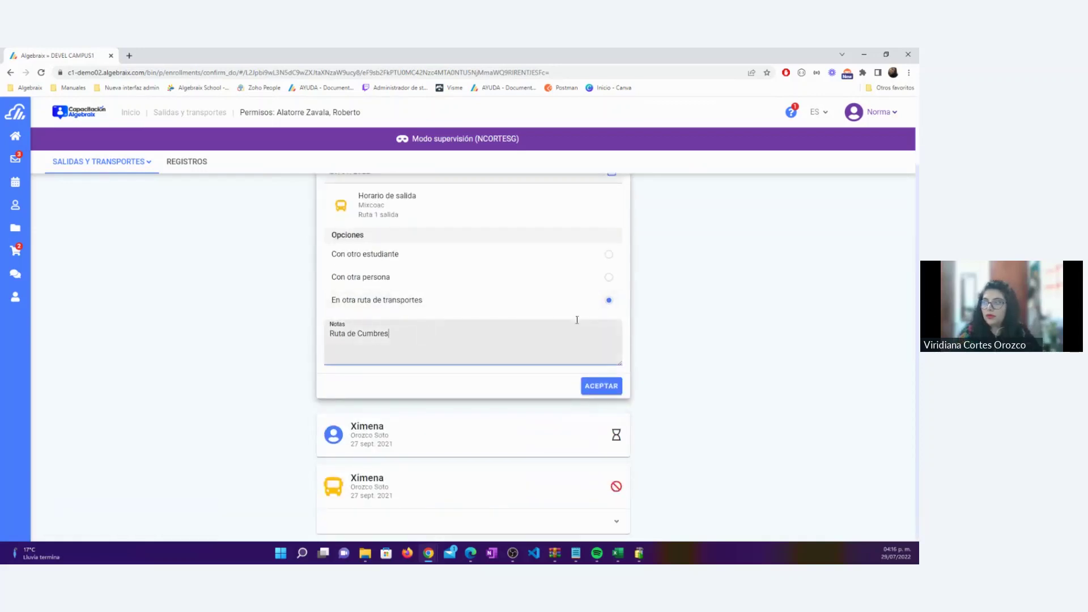
{"action": "left_click", "coordinate": [473, 207]}
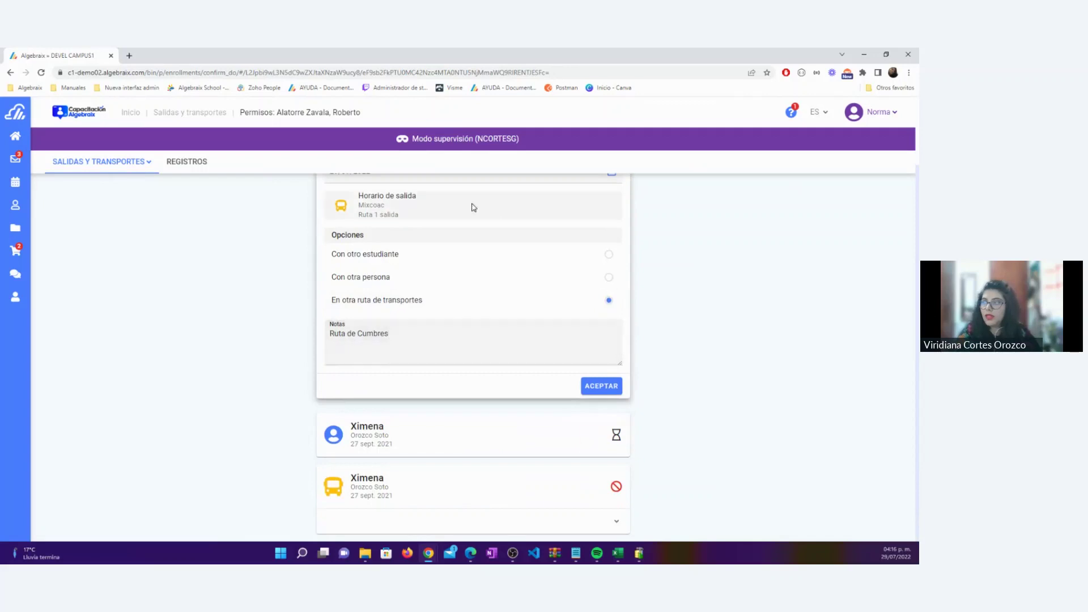
{"action": "double_click", "coordinate": [371, 204]}
{"action": "left_click", "coordinate": [474, 311]}
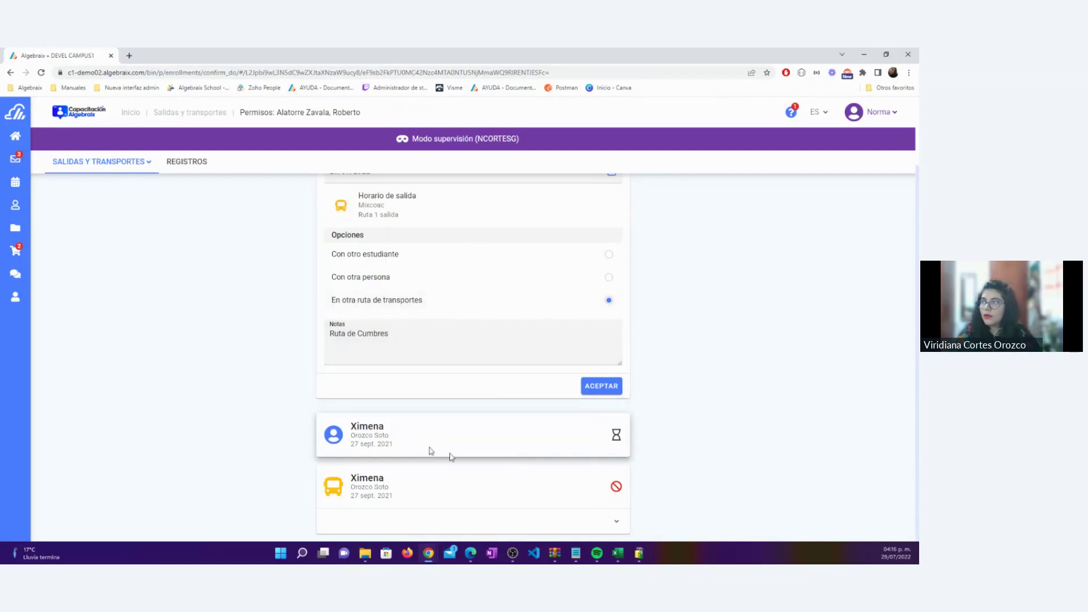
{"action": "left_click", "coordinate": [617, 520]}
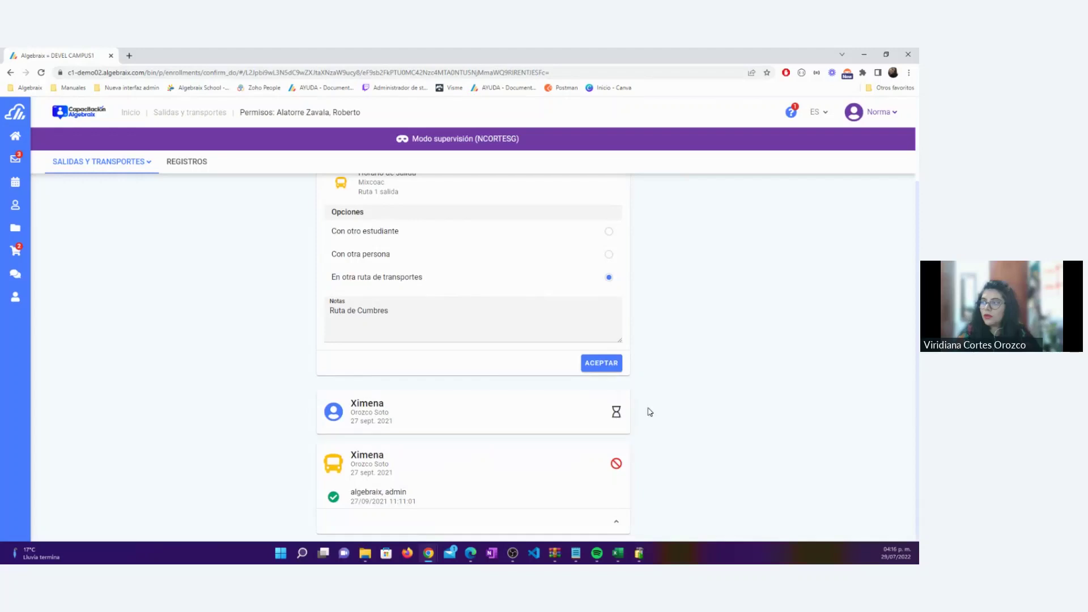
{"action": "scroll", "coordinate": [650, 412], "scroll_direction": "up", "scroll_amount": 2}
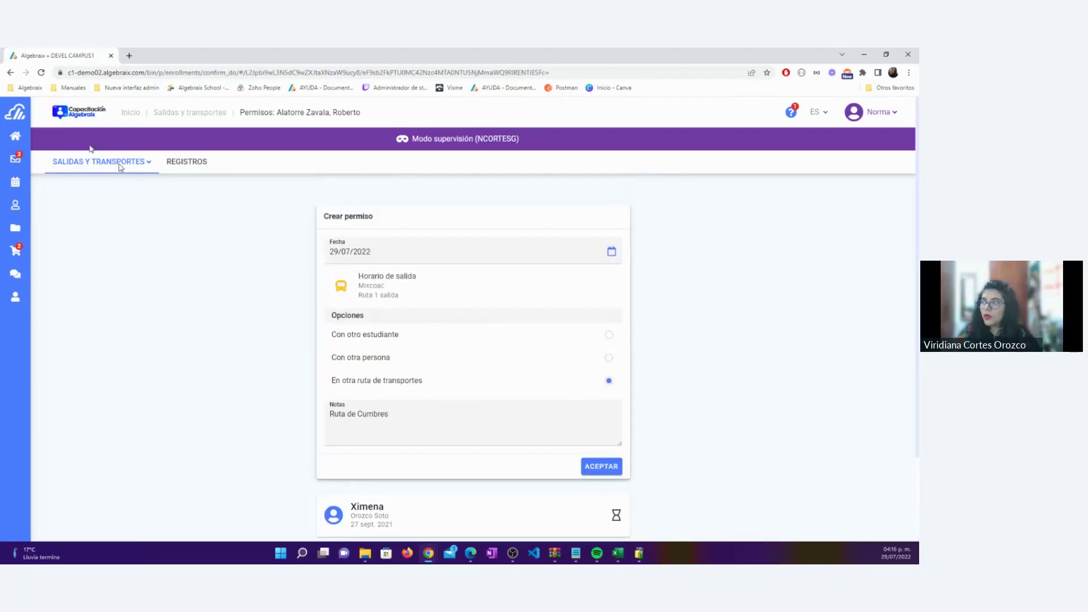
Change the permission date to 01/08/2022 via the Agosto 2022 calendar
{"action": "left_click", "coordinate": [456, 257]}
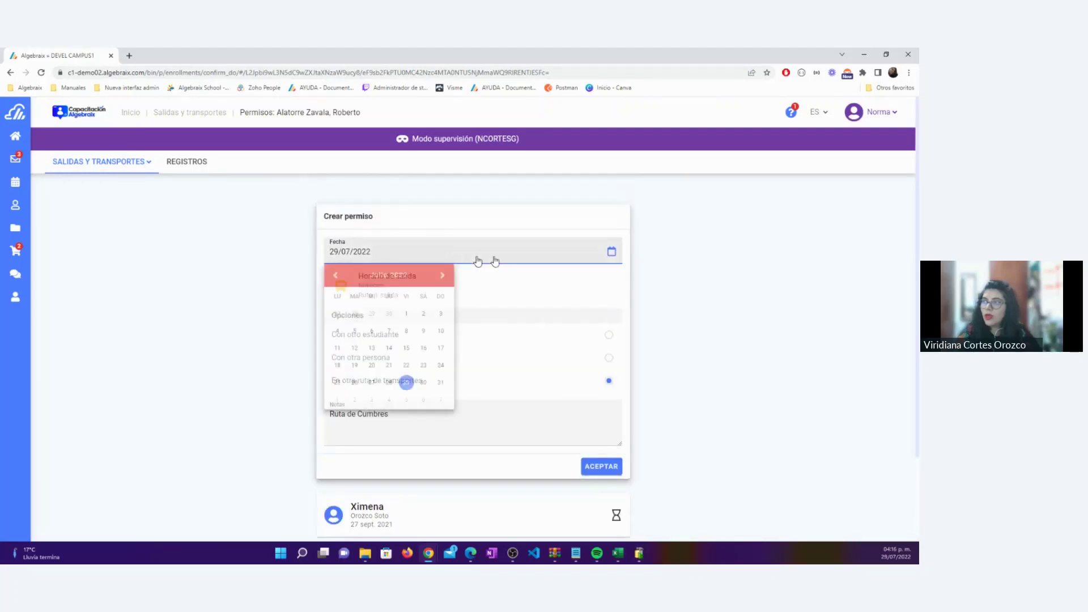
{"action": "left_click", "coordinate": [443, 275]}
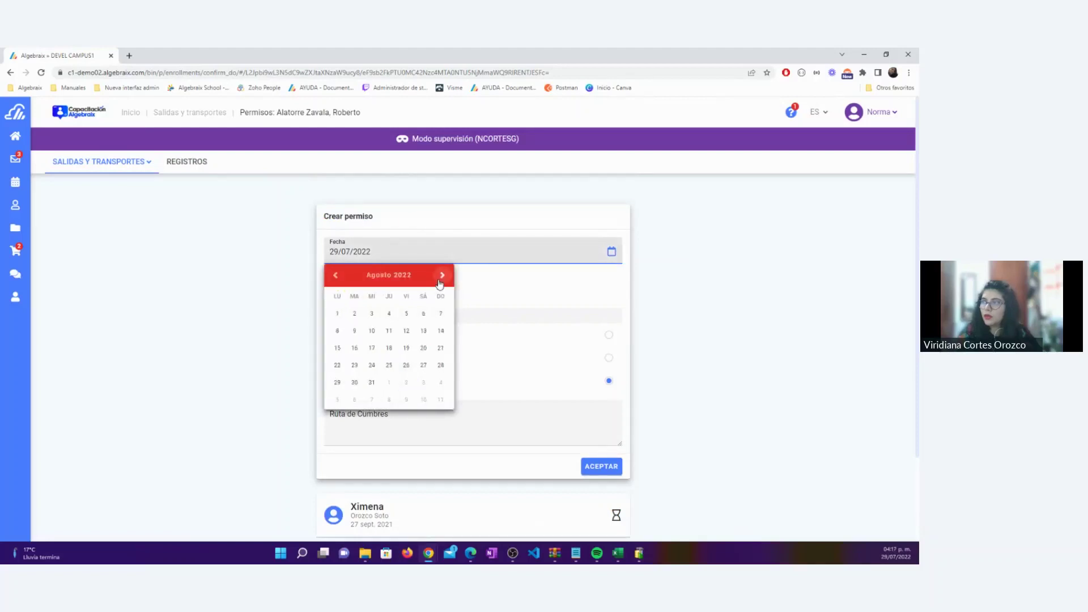
{"action": "left_click", "coordinate": [337, 313]}
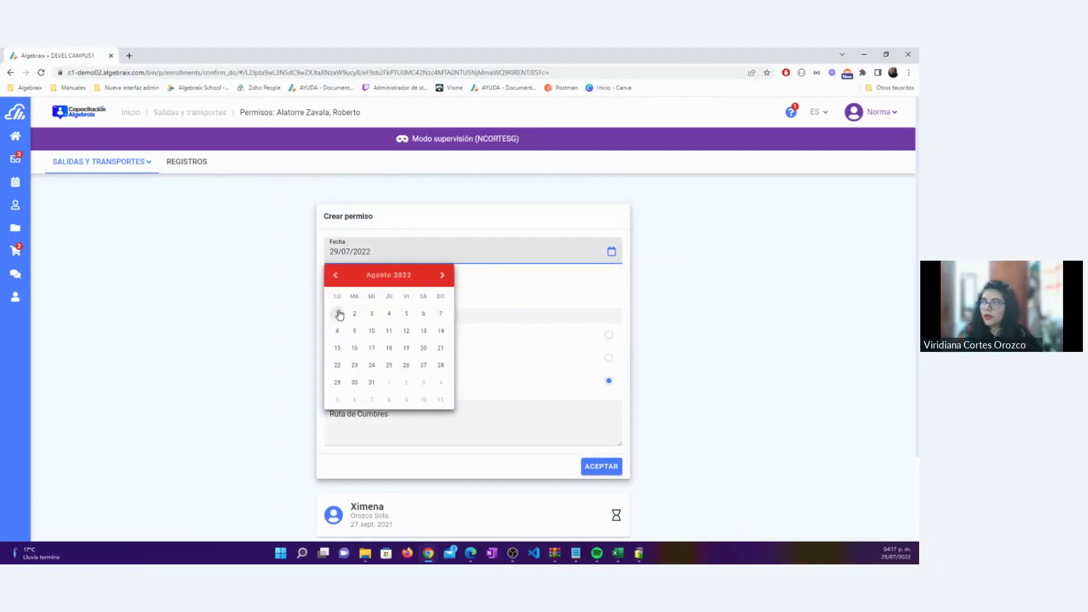
{"action": "left_click", "coordinate": [427, 261]}
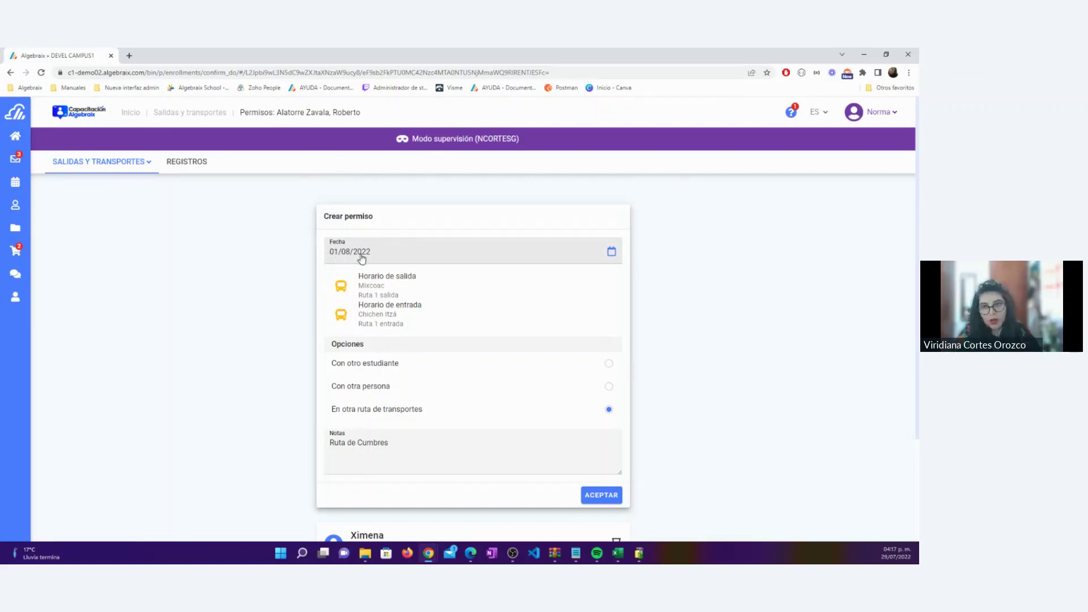
Reselect 'En otra ruta de transportes', resubmit, and dismiss the invalid route and stop error
{"action": "left_click", "coordinate": [401, 385]}
{"action": "left_click", "coordinate": [408, 415]}
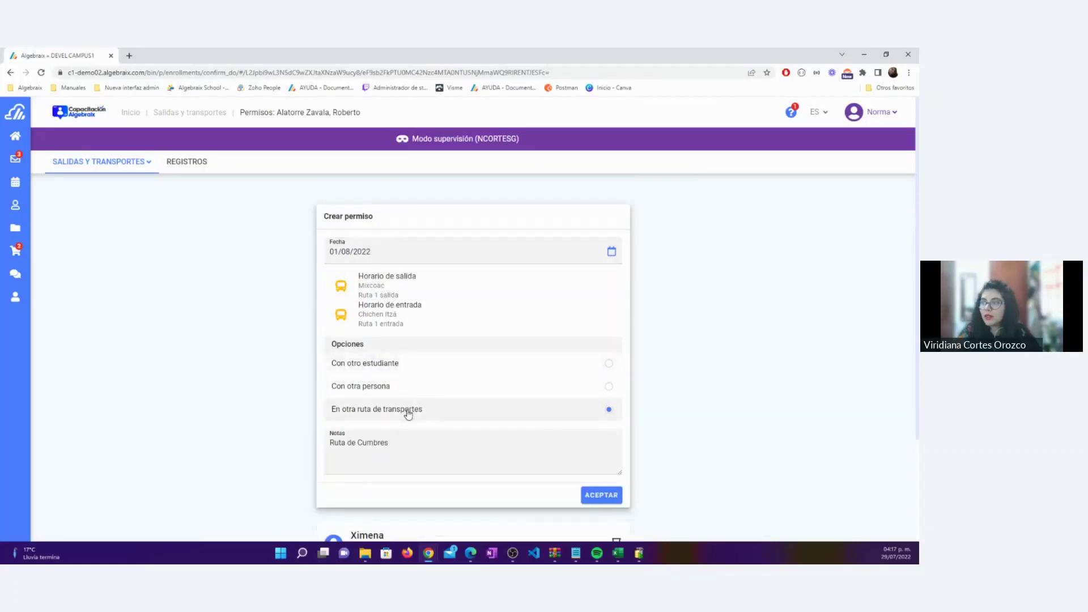
{"action": "scroll", "coordinate": [486, 422], "scroll_direction": "down", "scroll_amount": 1}
{"action": "scroll", "coordinate": [486, 422], "scroll_direction": "down", "scroll_amount": 1}
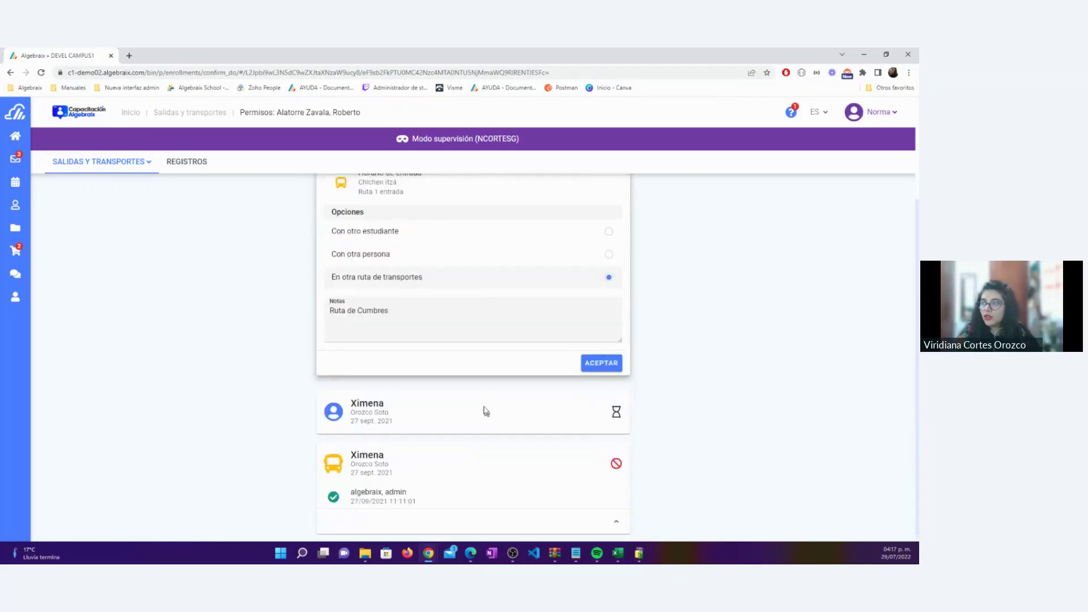
{"action": "left_click", "coordinate": [597, 365]}
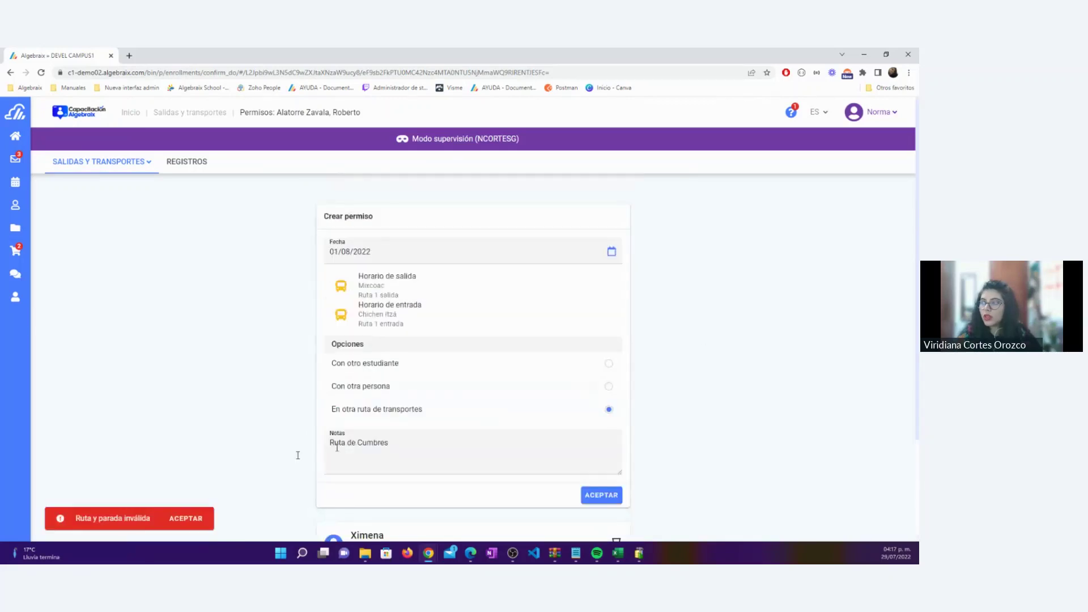
{"action": "left_click", "coordinate": [199, 517]}
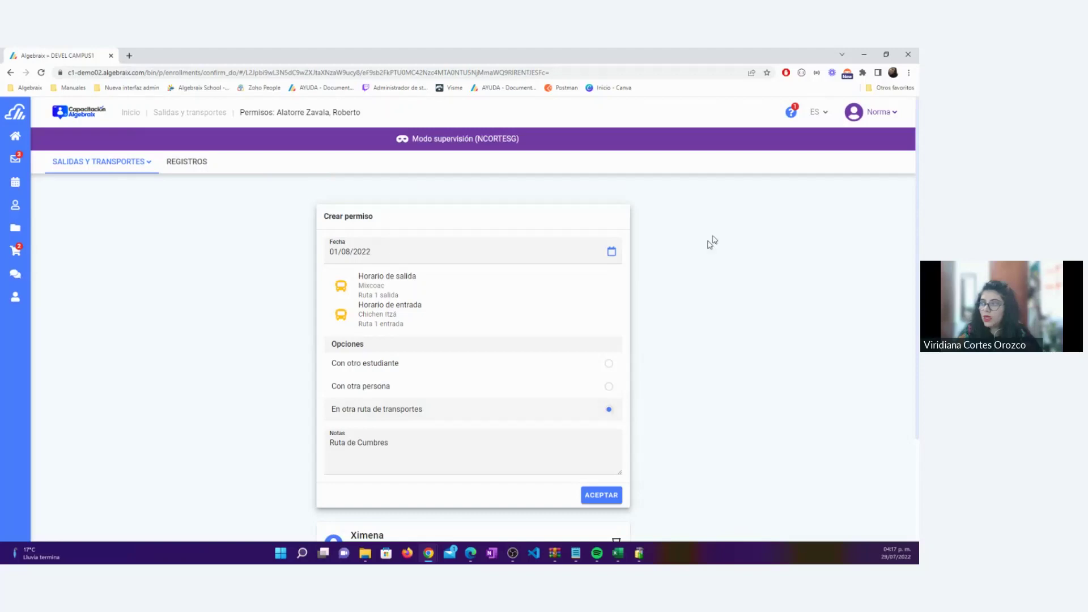
Reopen Salidas y transportes > Permisos and set the new permission date to 01/08/2022
{"action": "mouse_move", "coordinate": [24, 291]}
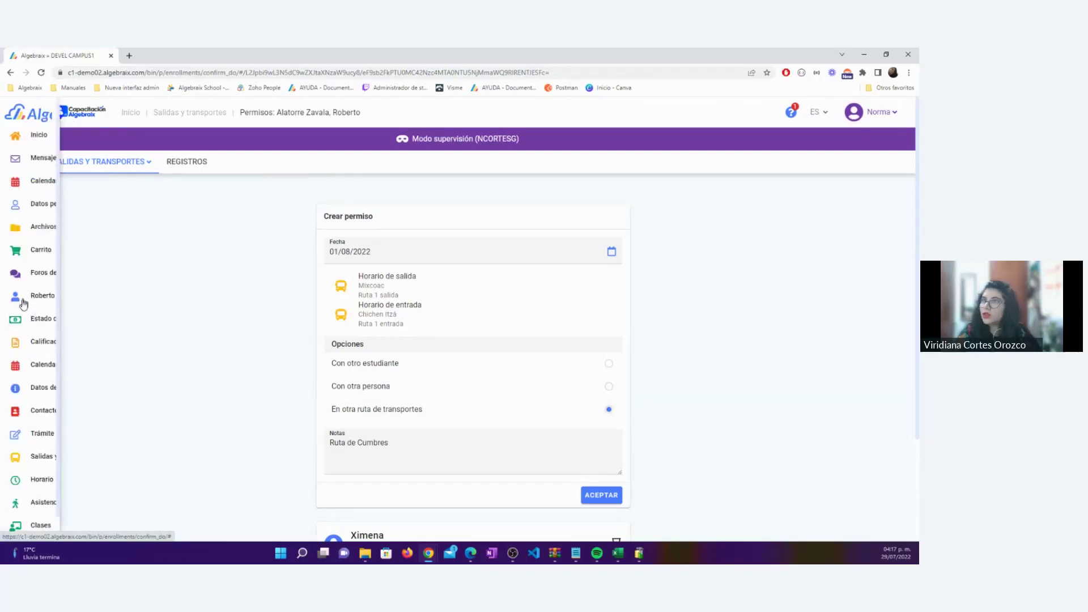
{"action": "scroll", "coordinate": [69, 370], "scroll_direction": "down", "scroll_amount": 1}
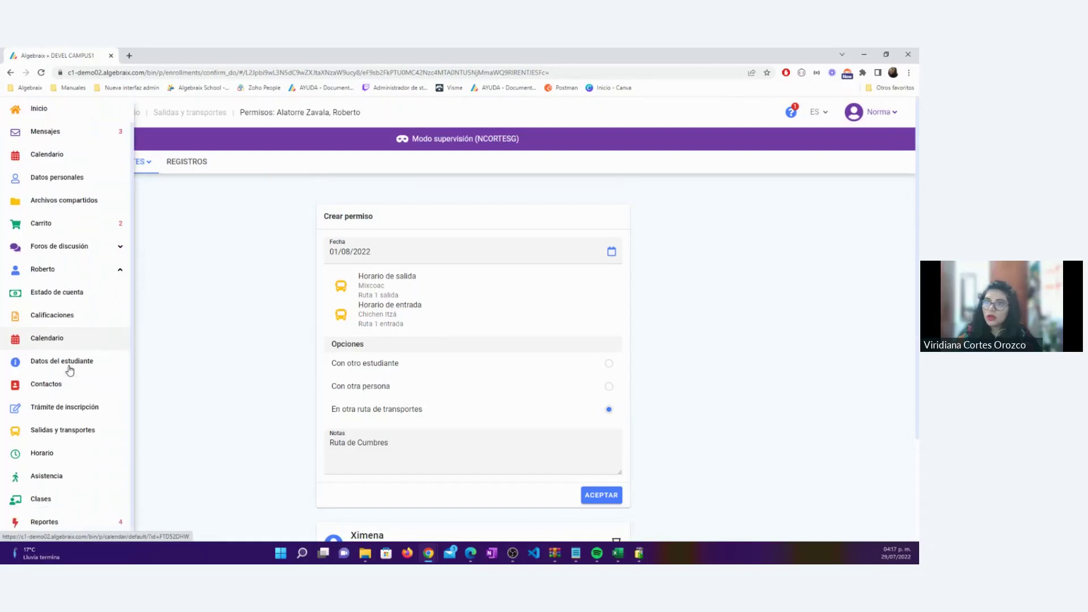
{"action": "left_click", "coordinate": [68, 432]}
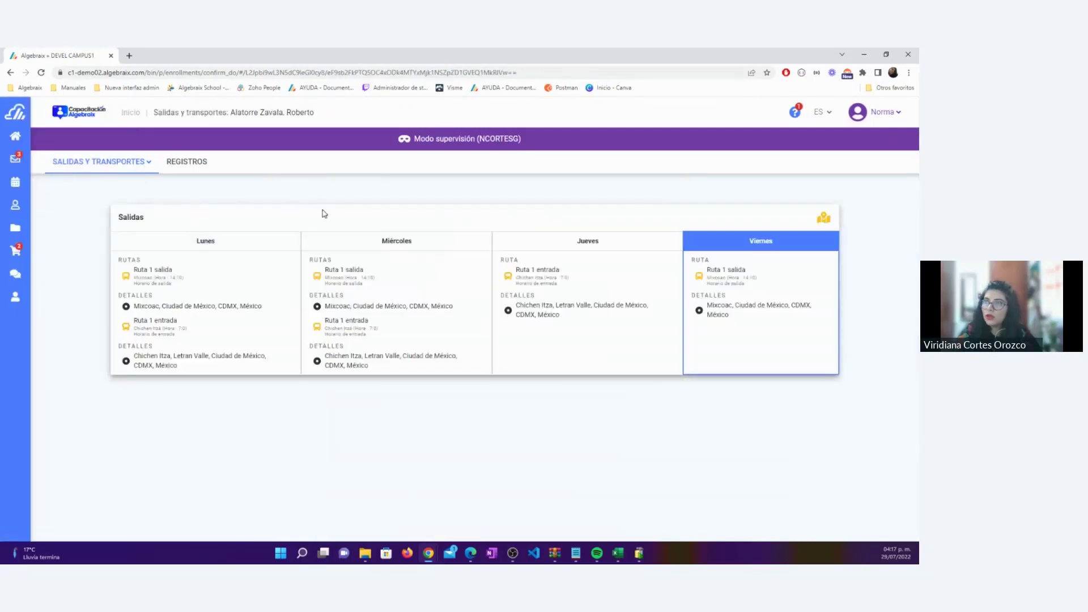
{"action": "left_click", "coordinate": [148, 162]}
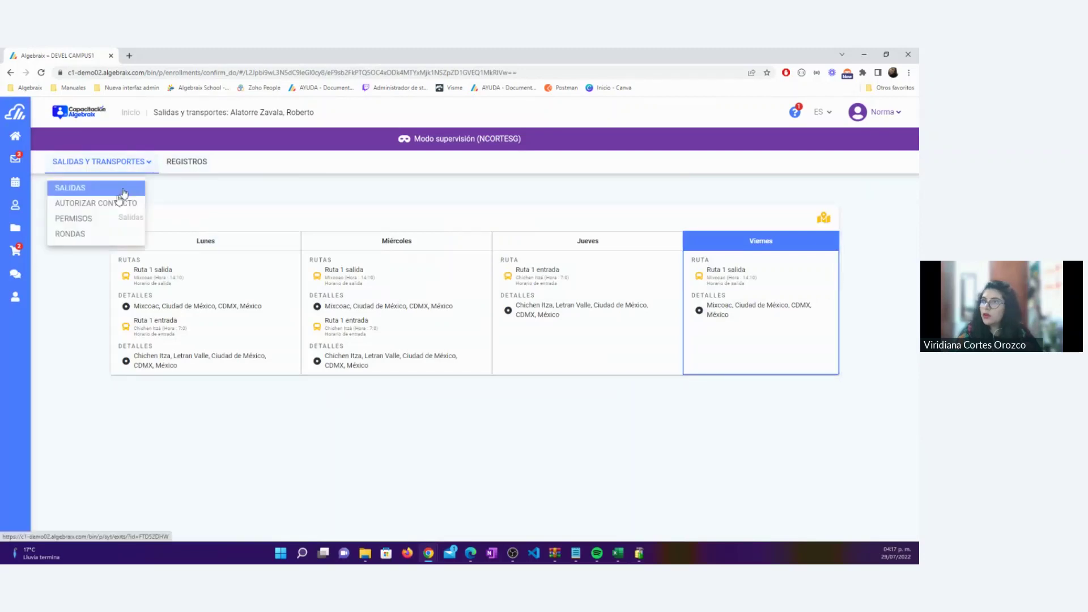
{"action": "left_click", "coordinate": [90, 224]}
{"action": "left_click", "coordinate": [391, 255]}
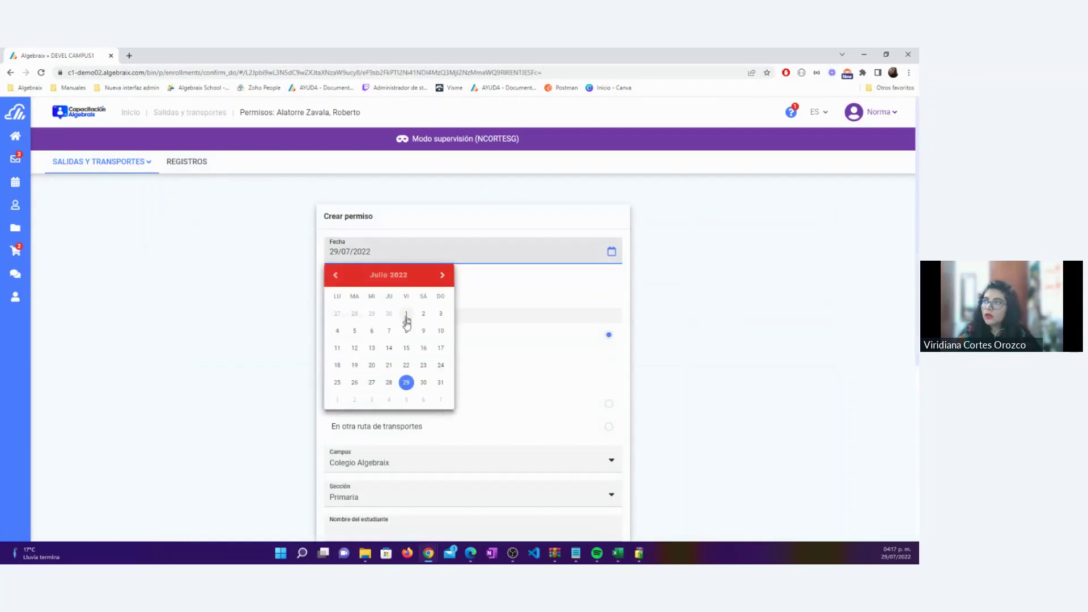
{"action": "left_click", "coordinate": [338, 399]}
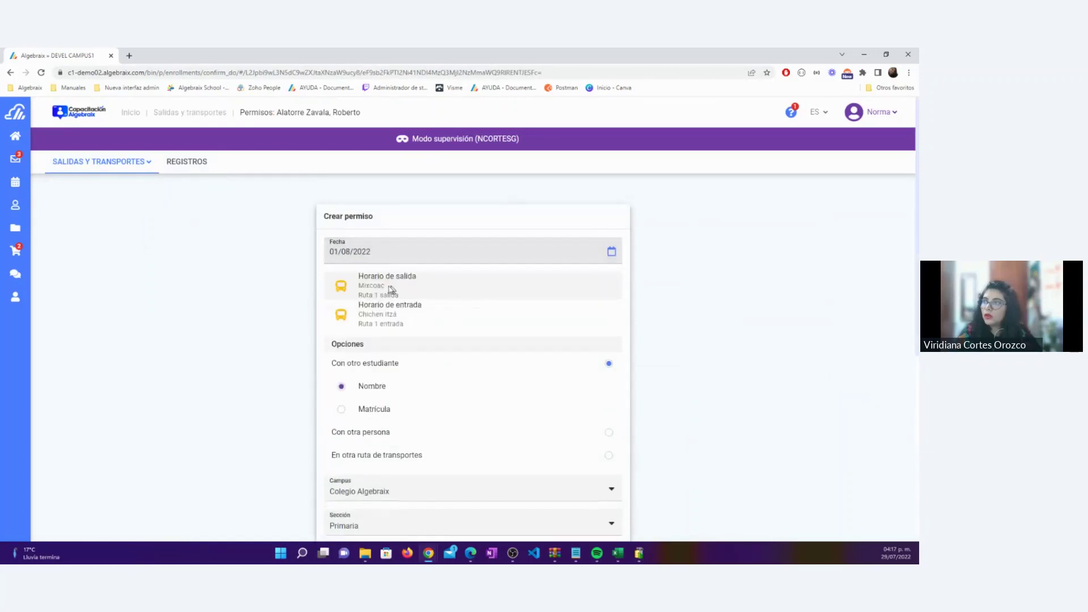
Choose 'En otra ruta de transportes' with empty Notas, submit, and dismiss the 'Ruta y parada inválida' error
{"action": "double_click", "coordinate": [374, 314]}
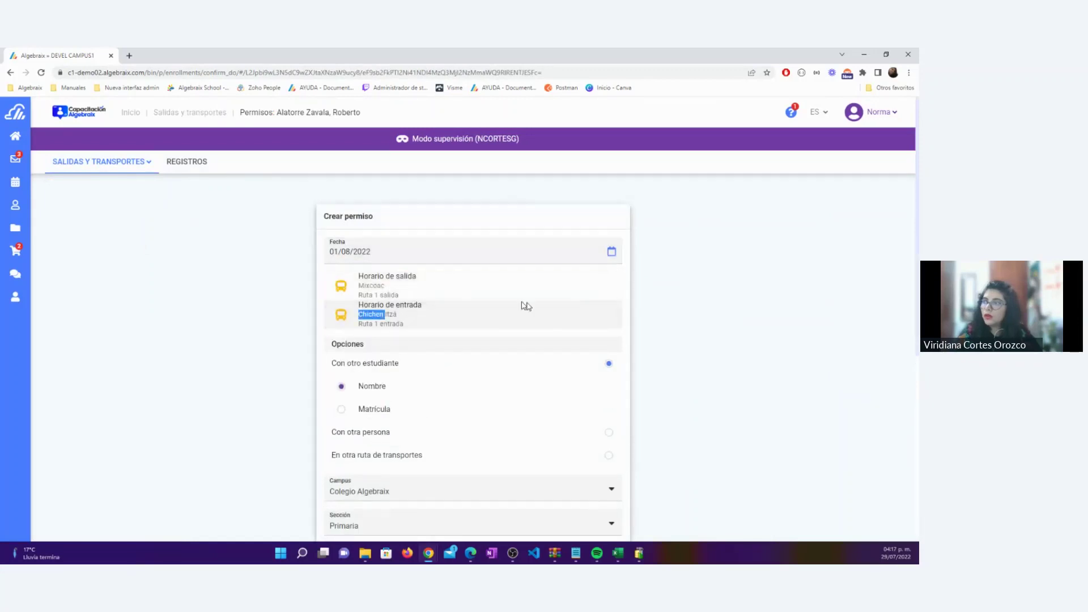
{"action": "left_click", "coordinate": [403, 455]}
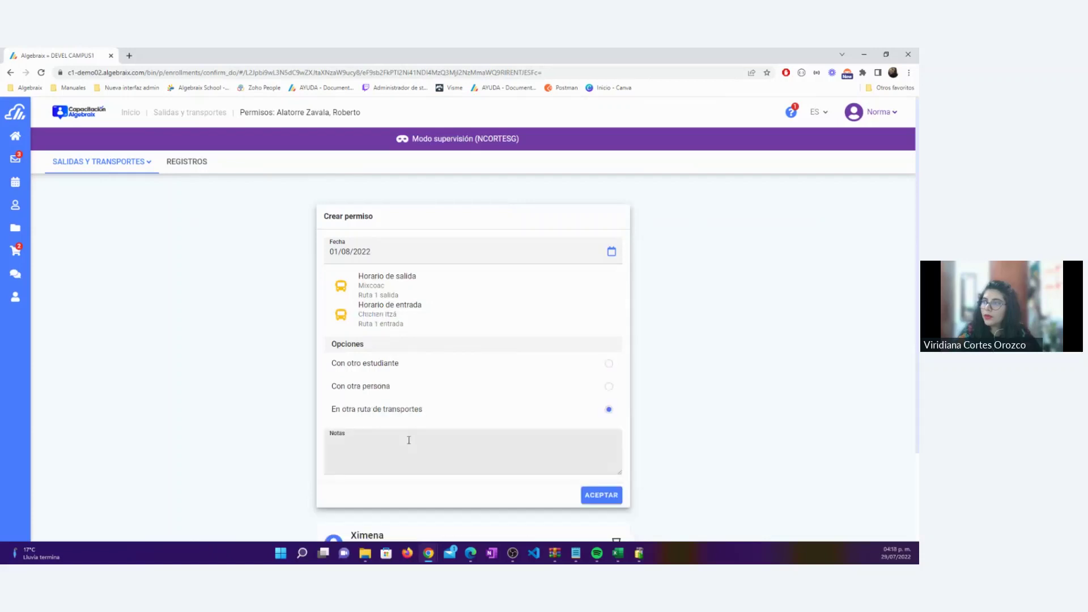
{"action": "left_click", "coordinate": [373, 442]}
{"action": "left_click", "coordinate": [623, 502]}
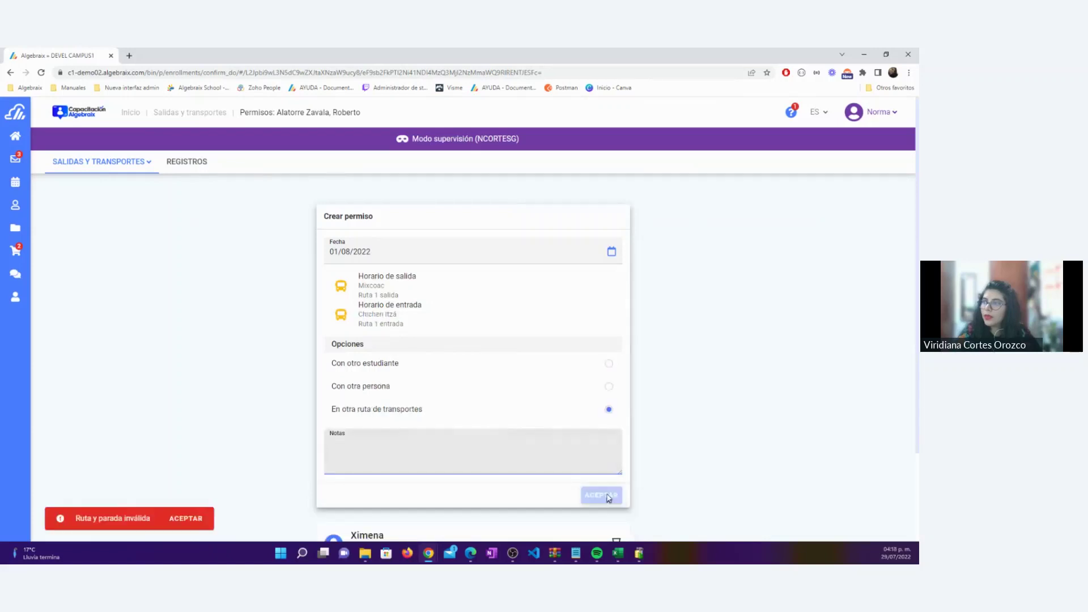
{"action": "left_click", "coordinate": [176, 519]}
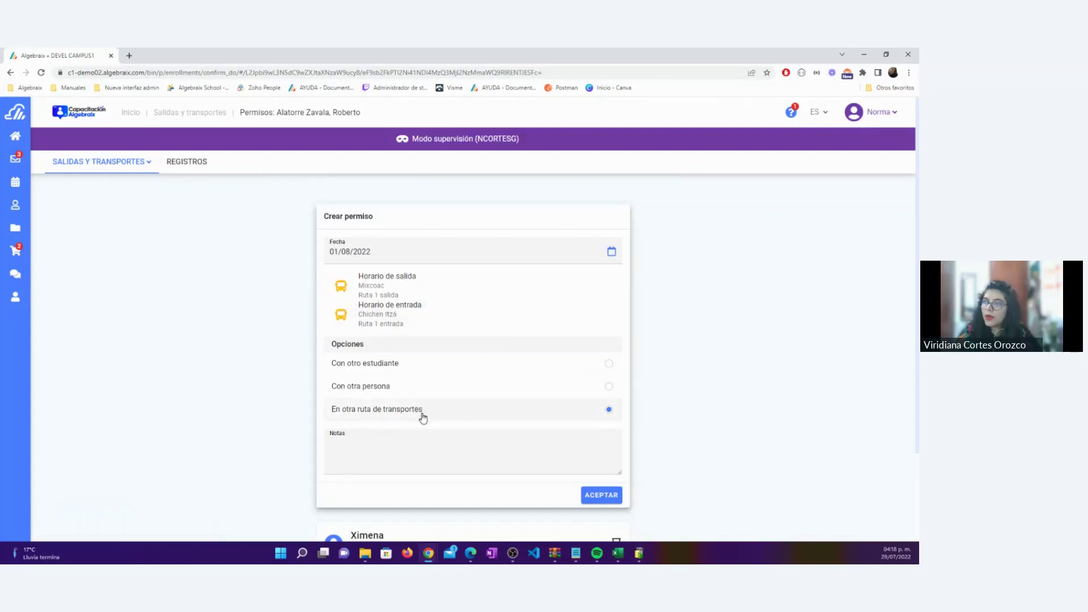
{"action": "left_click_drag", "start_coordinate": [429, 417], "coordinate": [324, 415]}
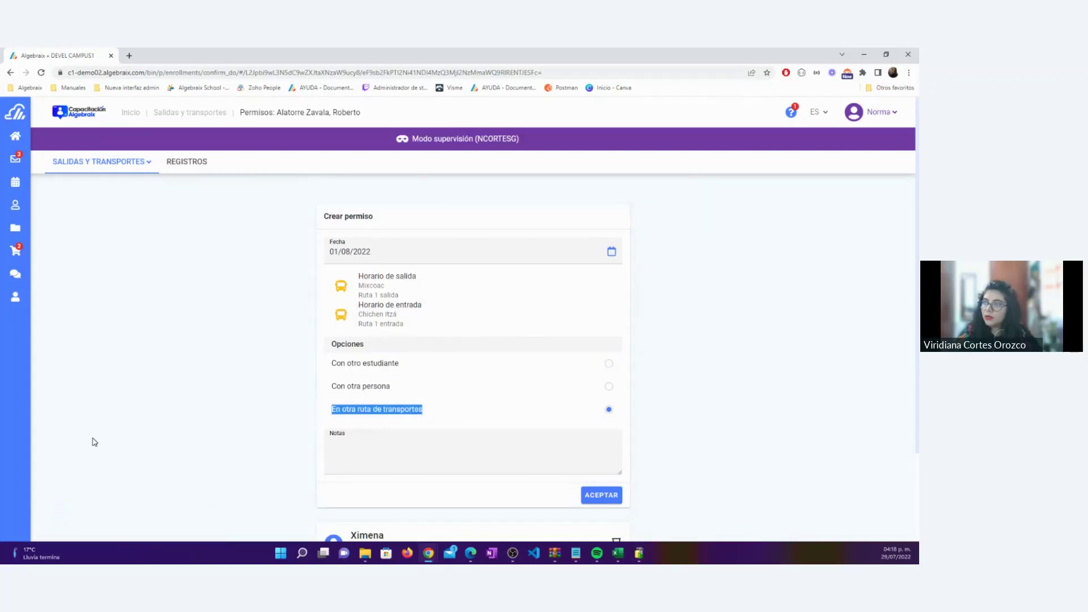
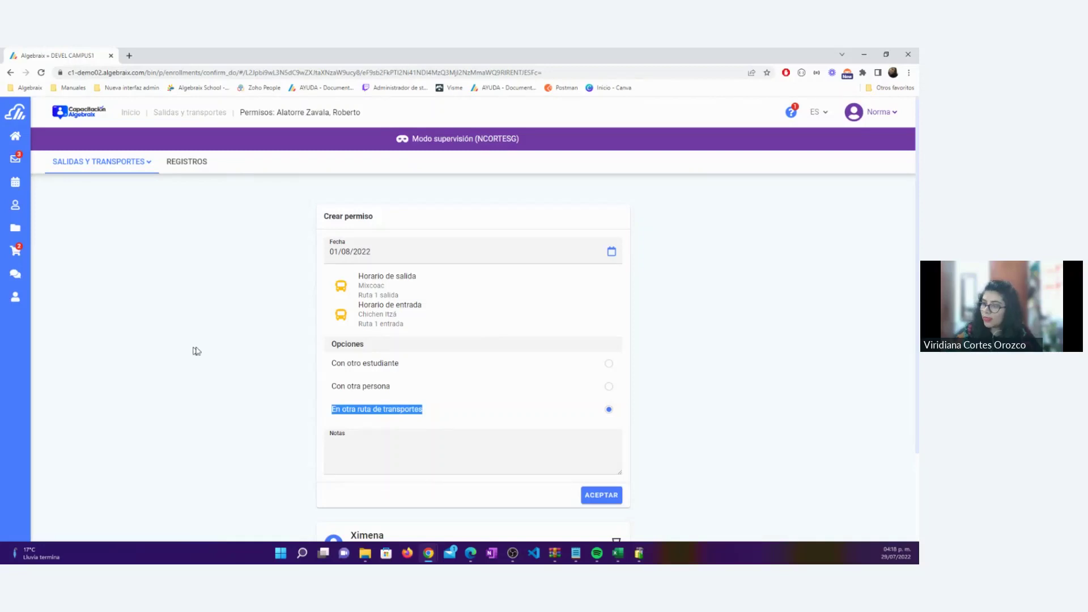
Choose 'Con otro estudiante', search the other student by first name and surname, and pick the match
{"action": "left_click", "coordinate": [608, 364]}
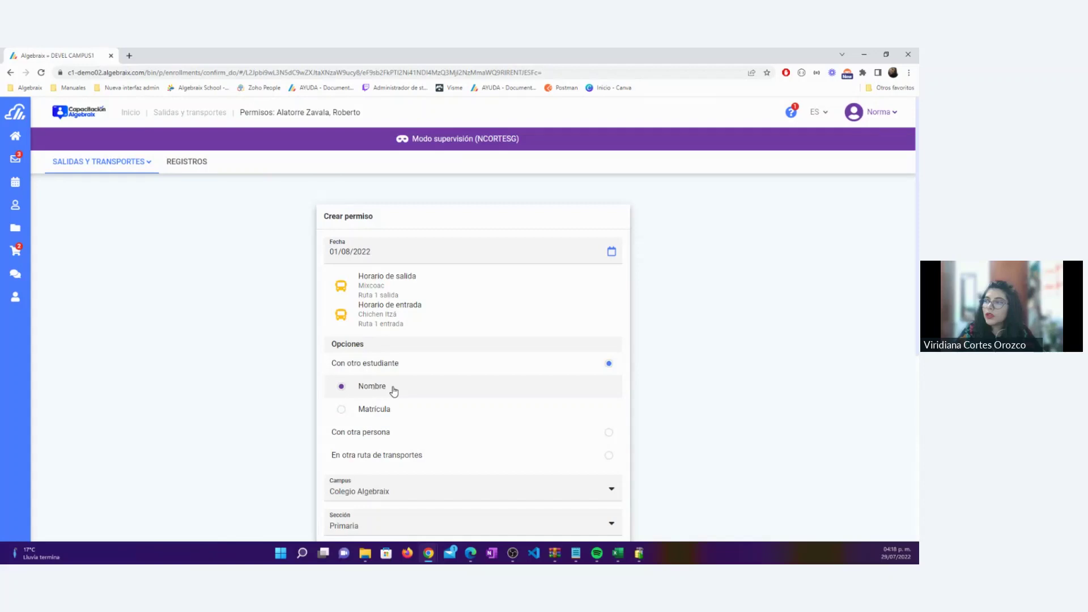
{"action": "left_click_drag", "start_coordinate": [392, 390], "coordinate": [357, 388]}
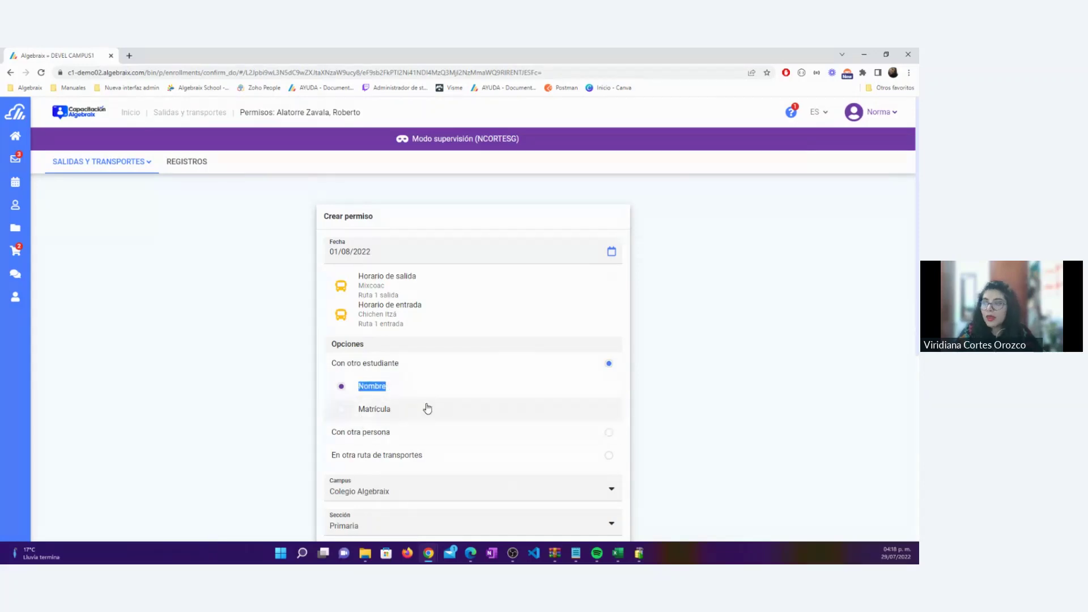
{"action": "scroll", "coordinate": [425, 406], "scroll_direction": "down", "scroll_amount": 2}
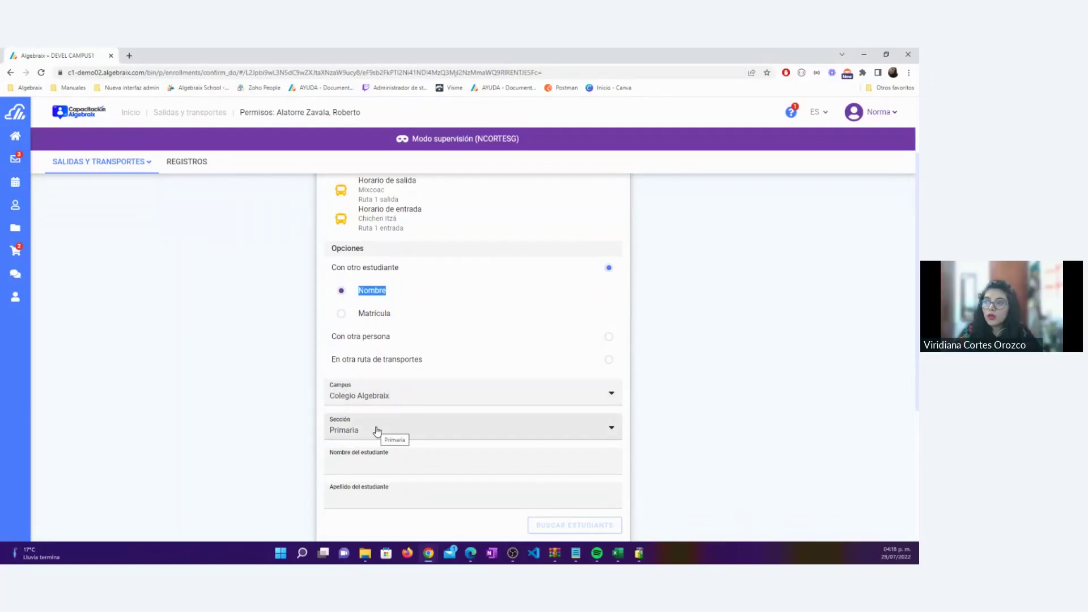
{"action": "left_click", "coordinate": [363, 463]}
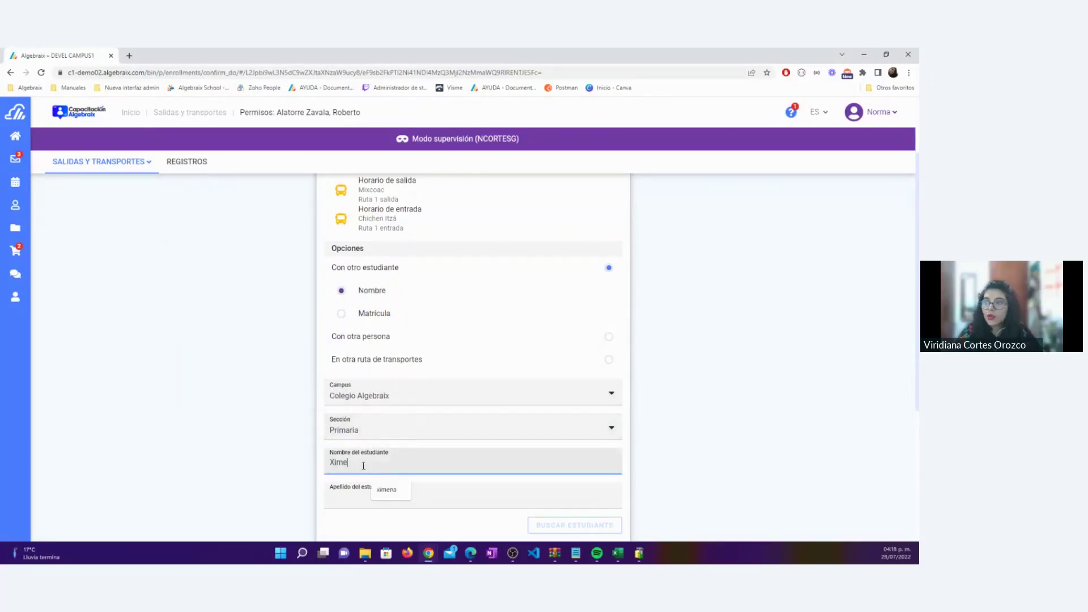
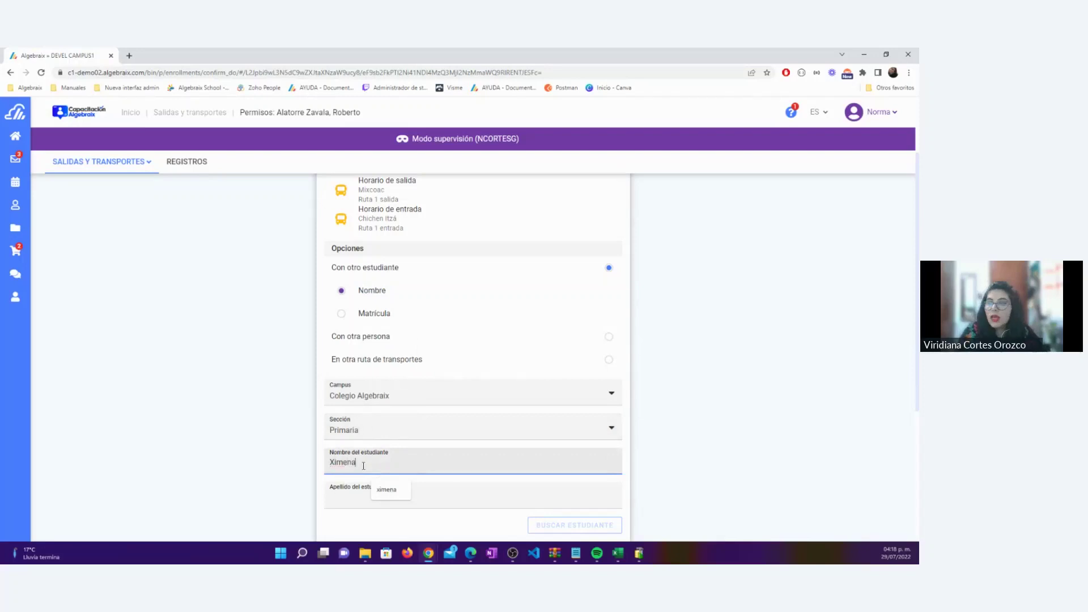
{"action": "left_click", "coordinate": [348, 503]}
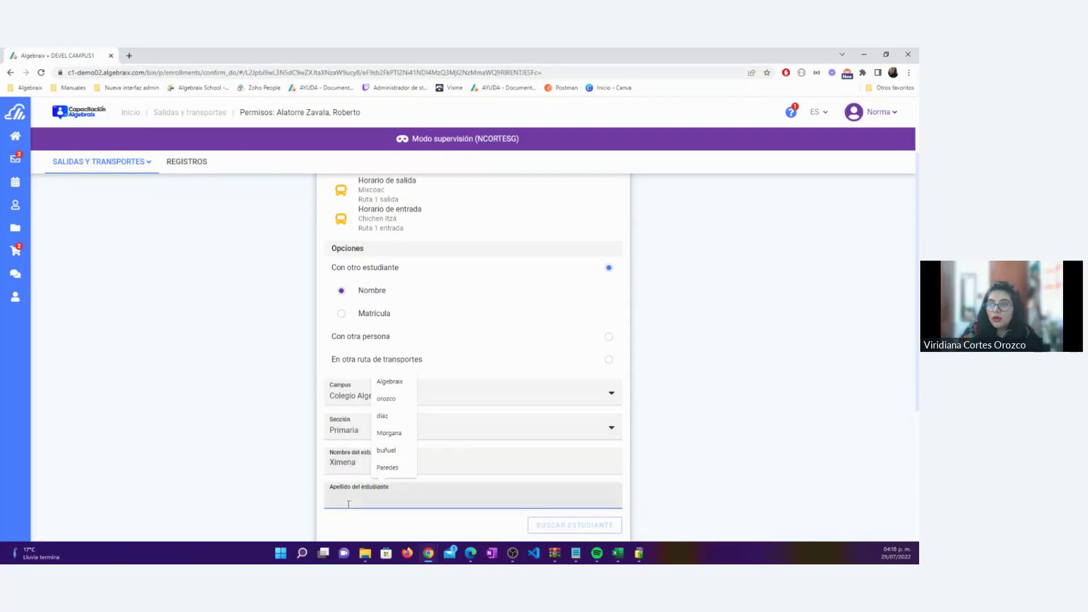
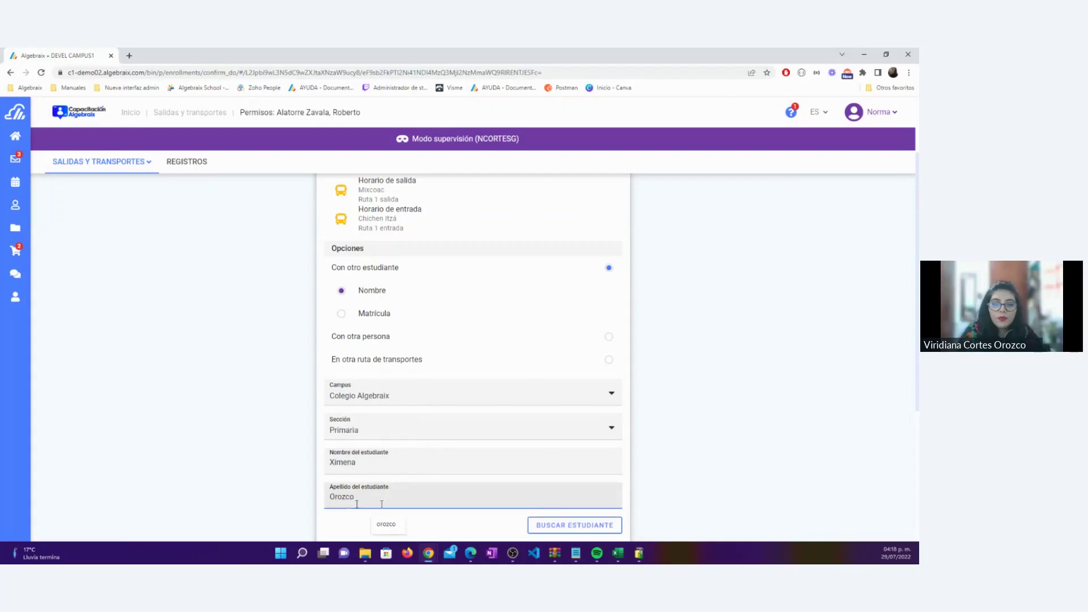
{"action": "left_click", "coordinate": [547, 525]}
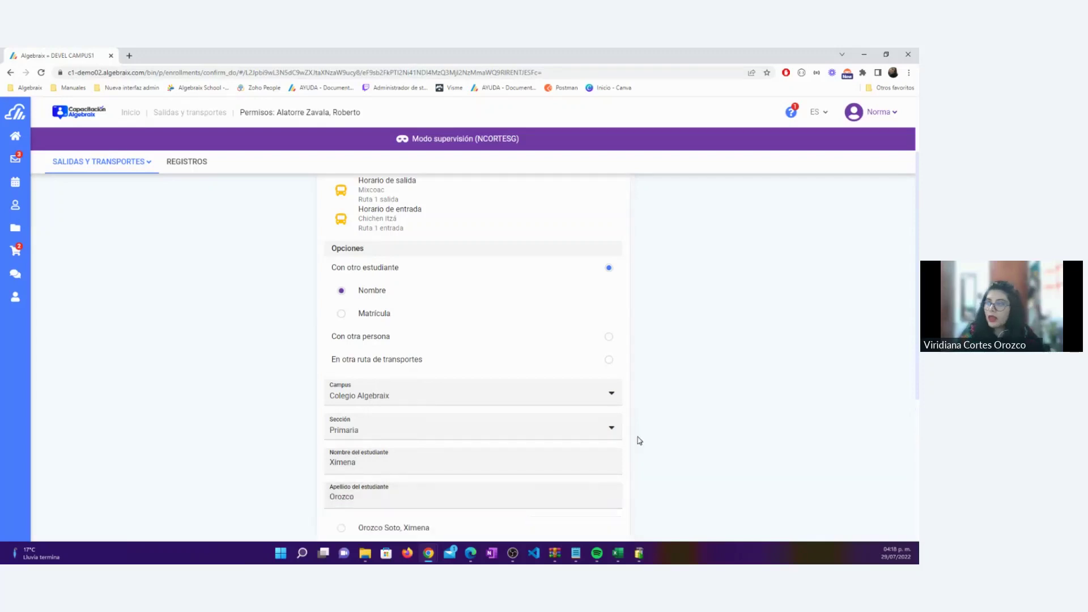
{"action": "scroll", "coordinate": [640, 441], "scroll_direction": "down", "scroll_amount": 2}
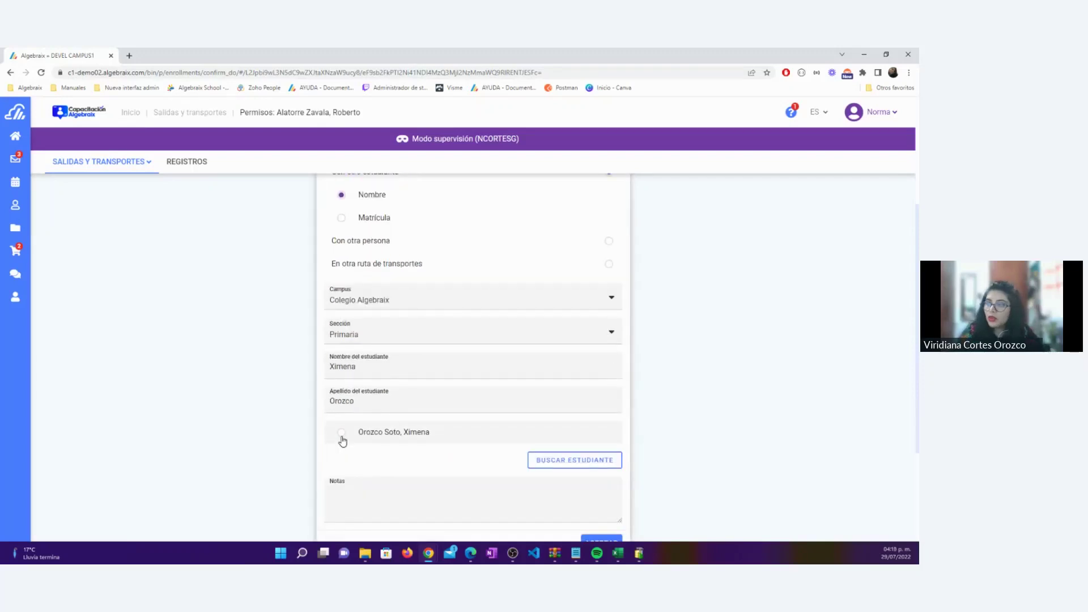
{"action": "left_click", "coordinate": [341, 433]}
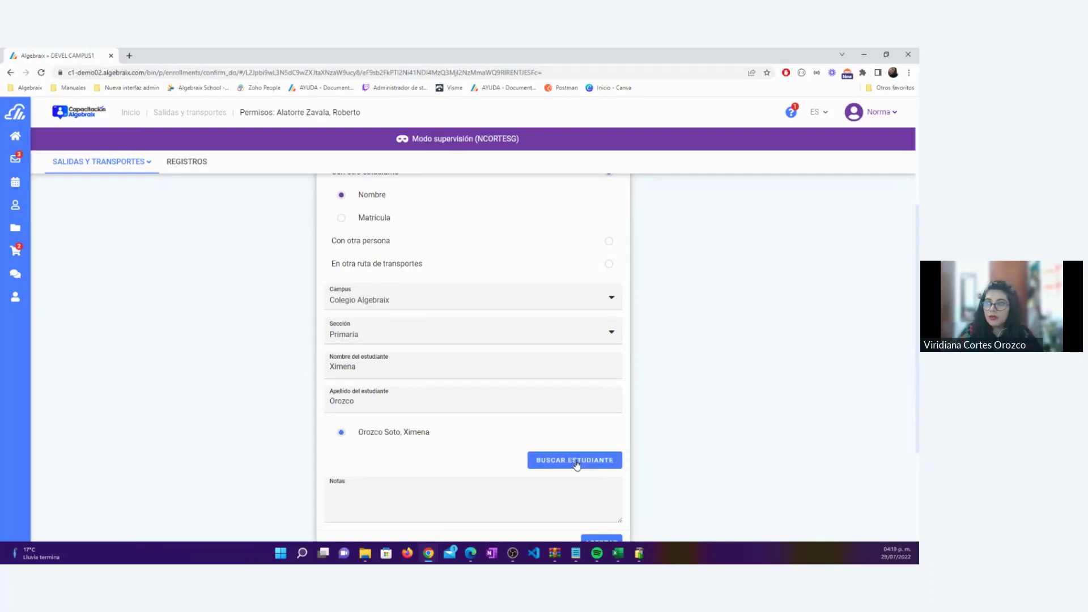
Switch the student lookup to 'Matrícula' and select its empty enrolment field
{"action": "scroll", "coordinate": [577, 465], "scroll_direction": "down", "scroll_amount": 2}
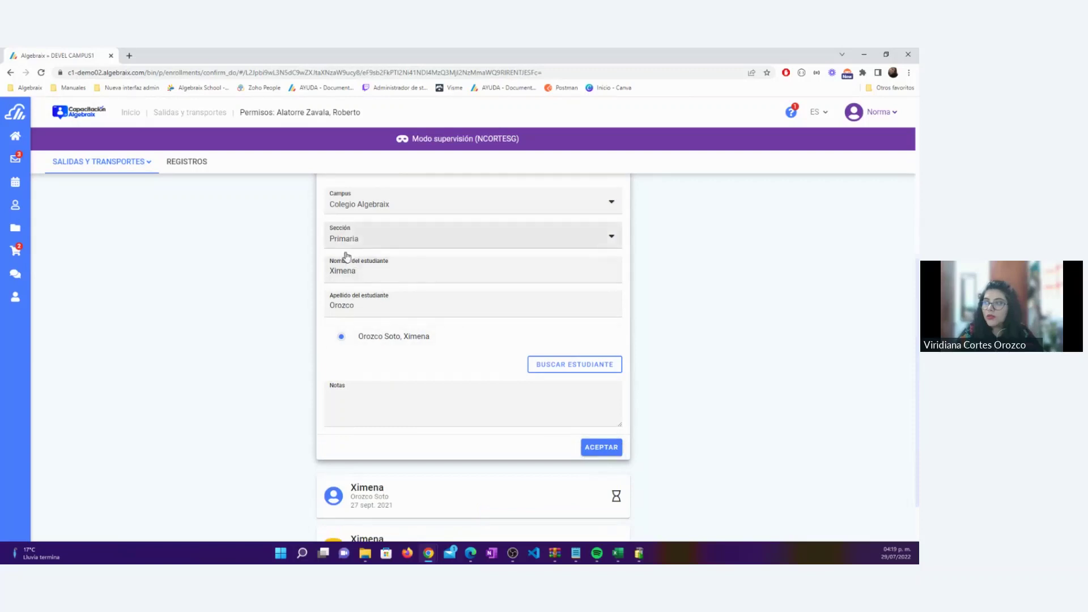
{"action": "scroll", "coordinate": [372, 246], "scroll_direction": "up", "scroll_amount": 3}
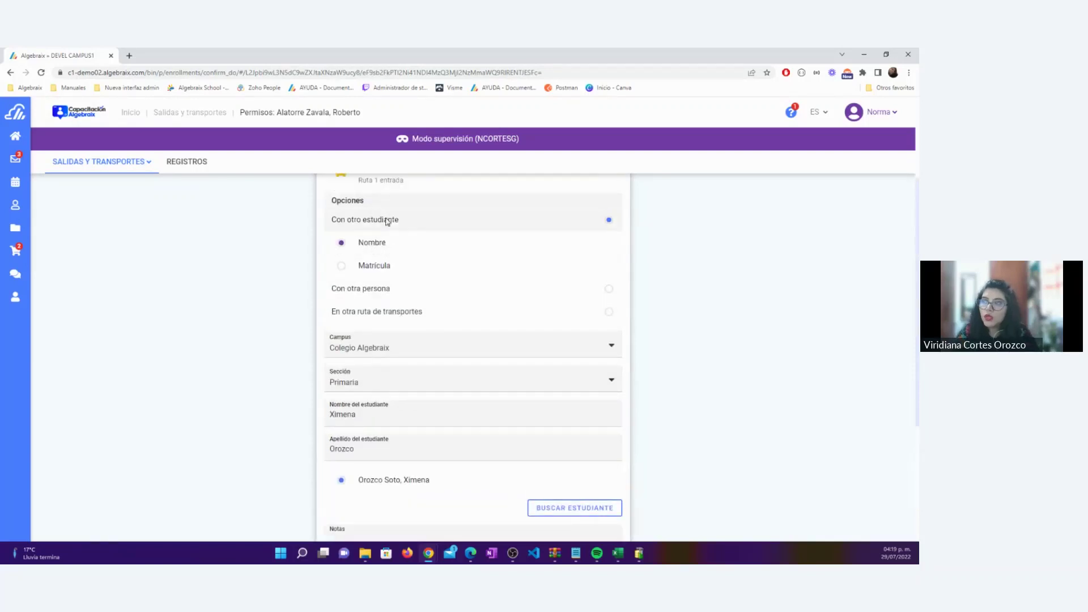
{"action": "left_click", "coordinate": [356, 266]}
{"action": "left_click", "coordinate": [371, 344]}
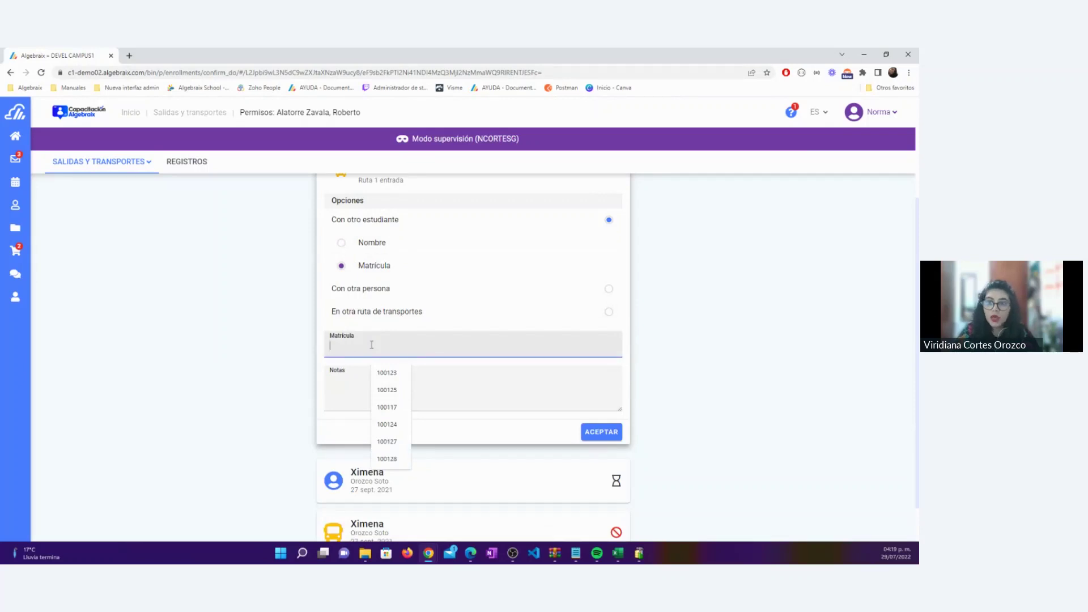
Choose 'Con otra persona', note the uncle presenting his INE, then switch to 'En otra ruta de transportes'
{"action": "left_click", "coordinate": [608, 289]}
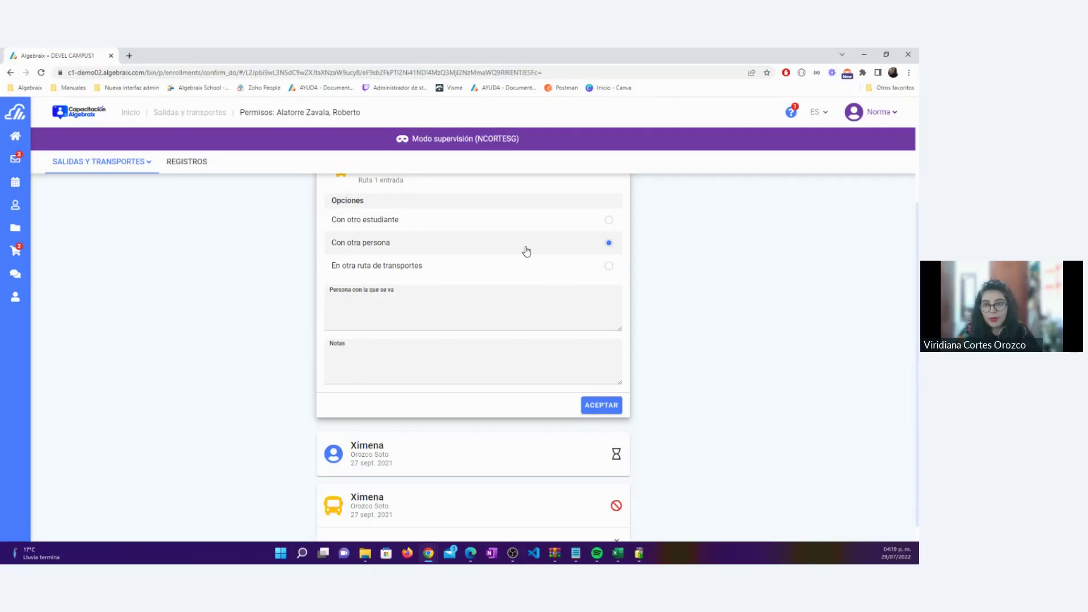
{"action": "left_click", "coordinate": [411, 310]}
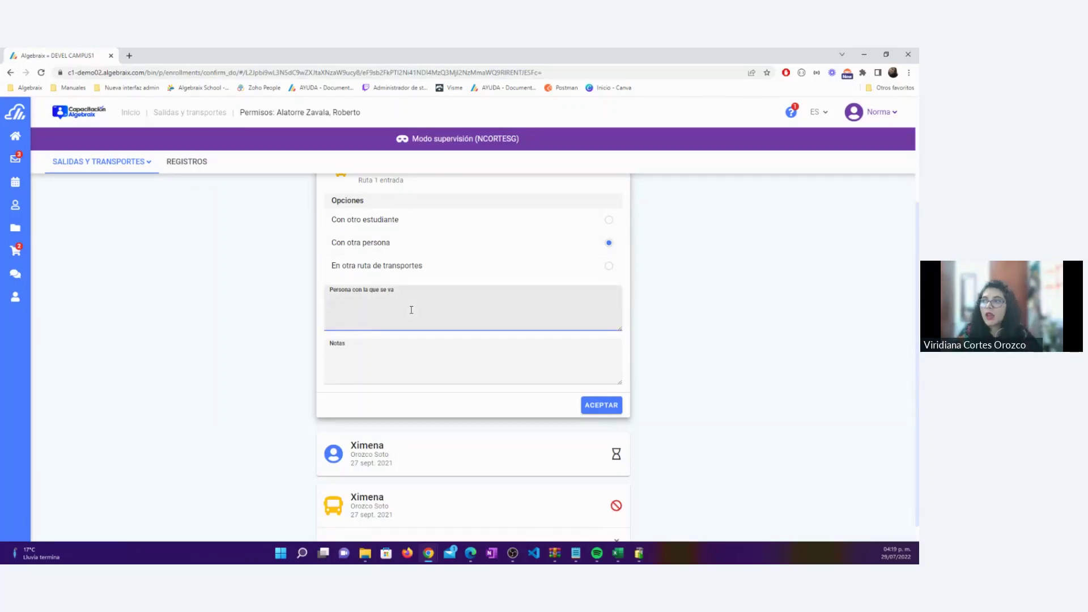
{"action": "type", "text": "Se va c"}
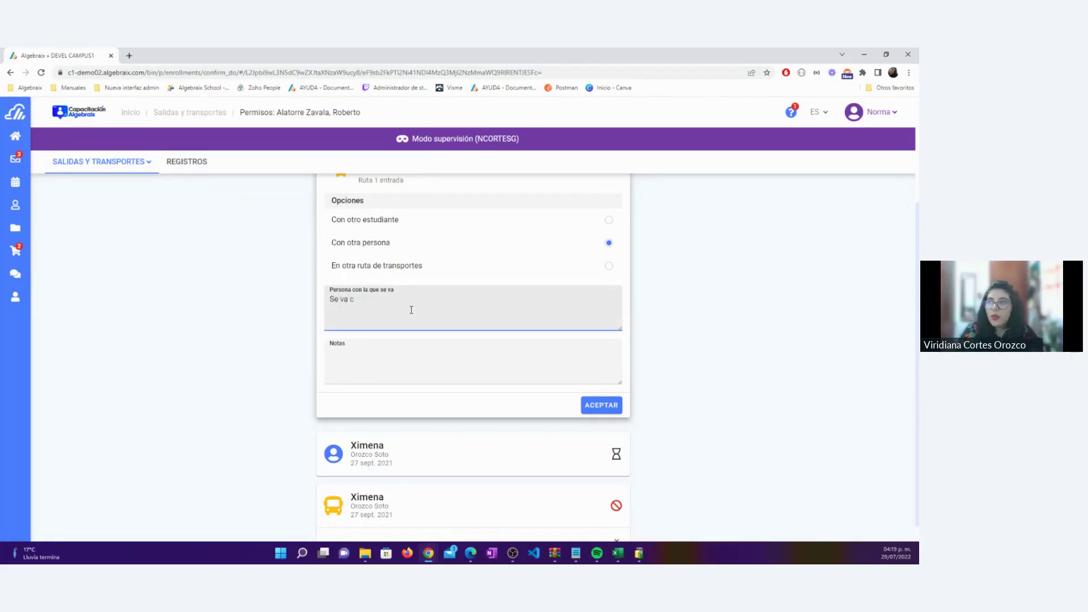
{"action": "key", "text": "BackSpace"}
{"action": "key", "text": "BackSpace"}
{"action": "type", "text": "on s"}
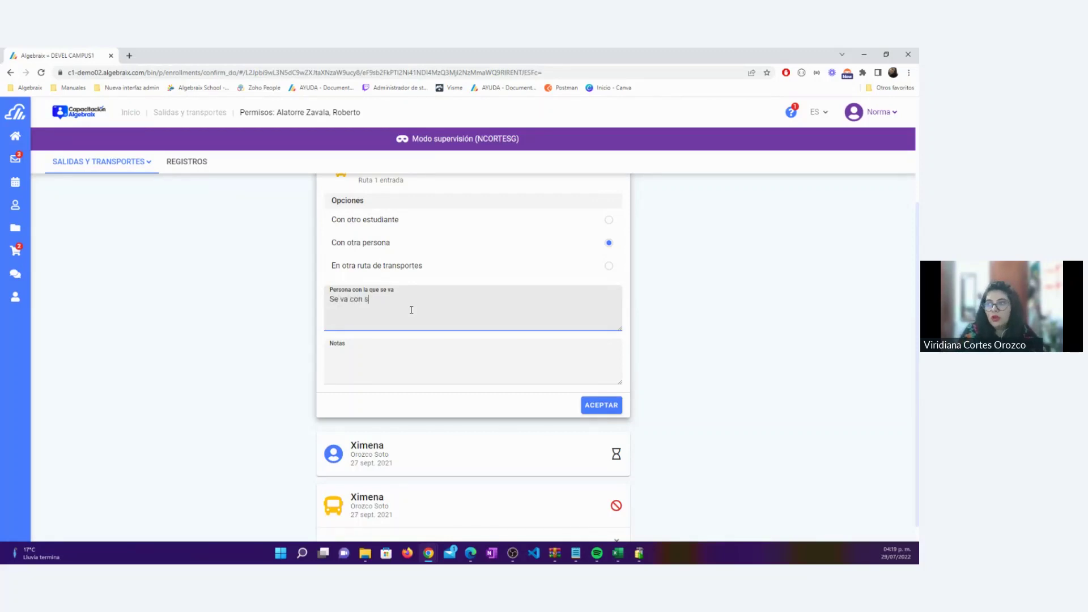
{"action": "type", "text": "u tío Armando "}
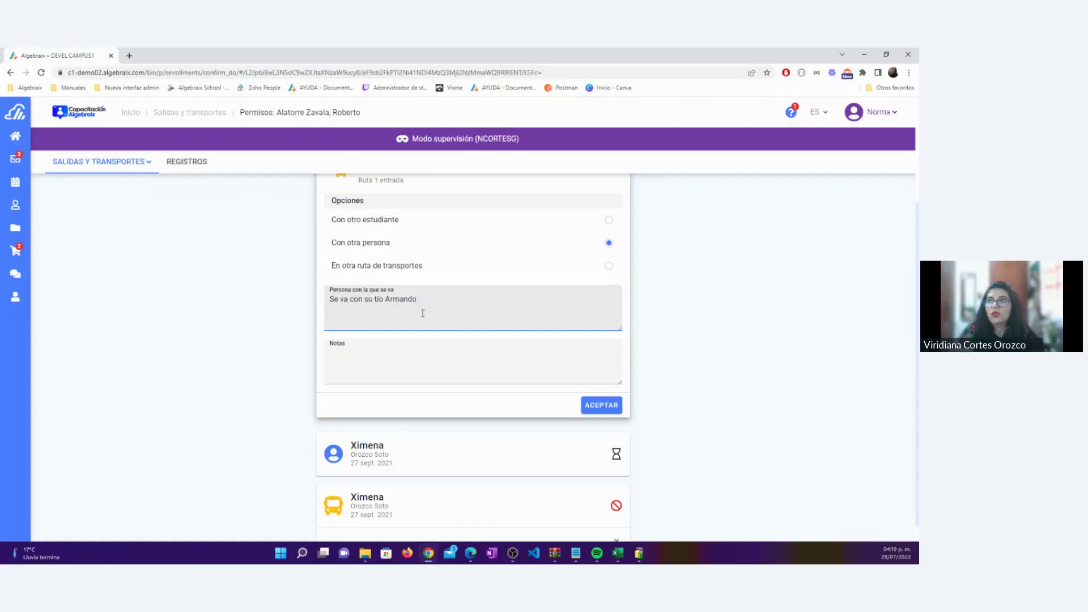
{"action": "type", "text": ", presentará"}
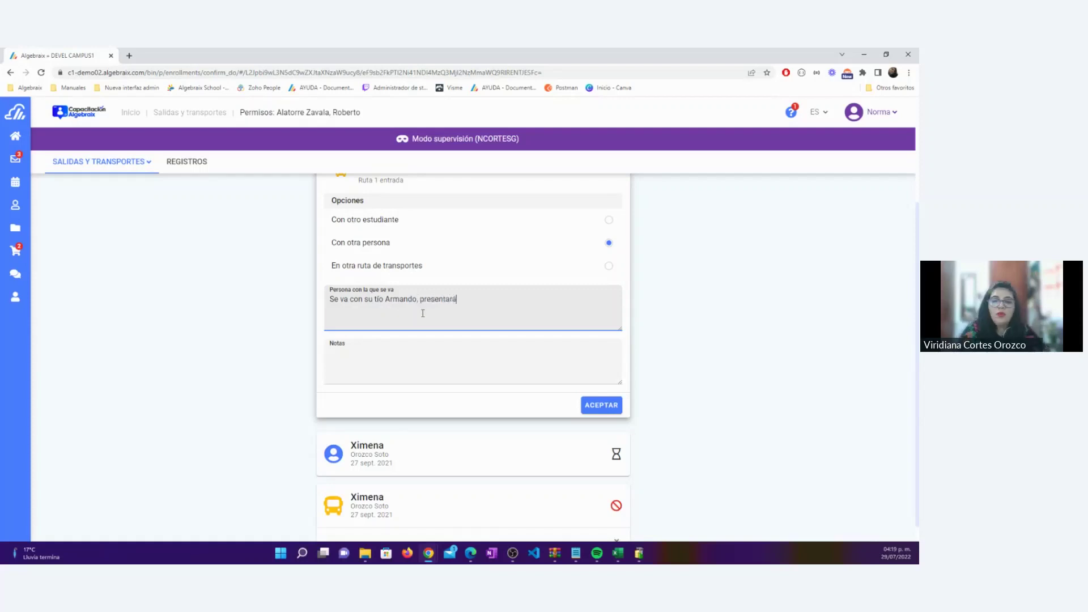
{"action": "type", "text": " su INE"}
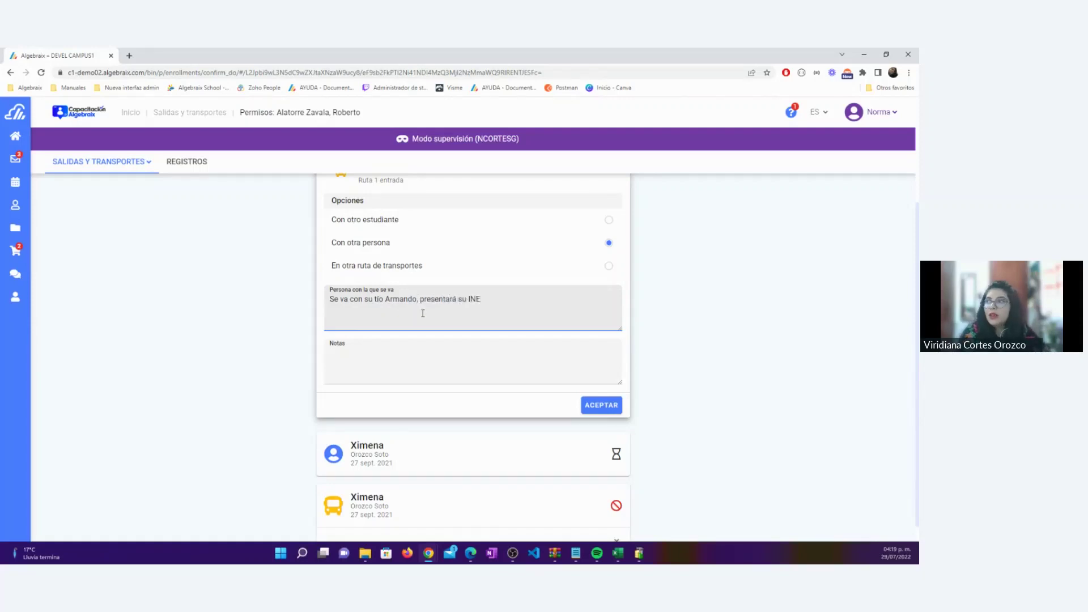
{"action": "left_click", "coordinate": [437, 366]}
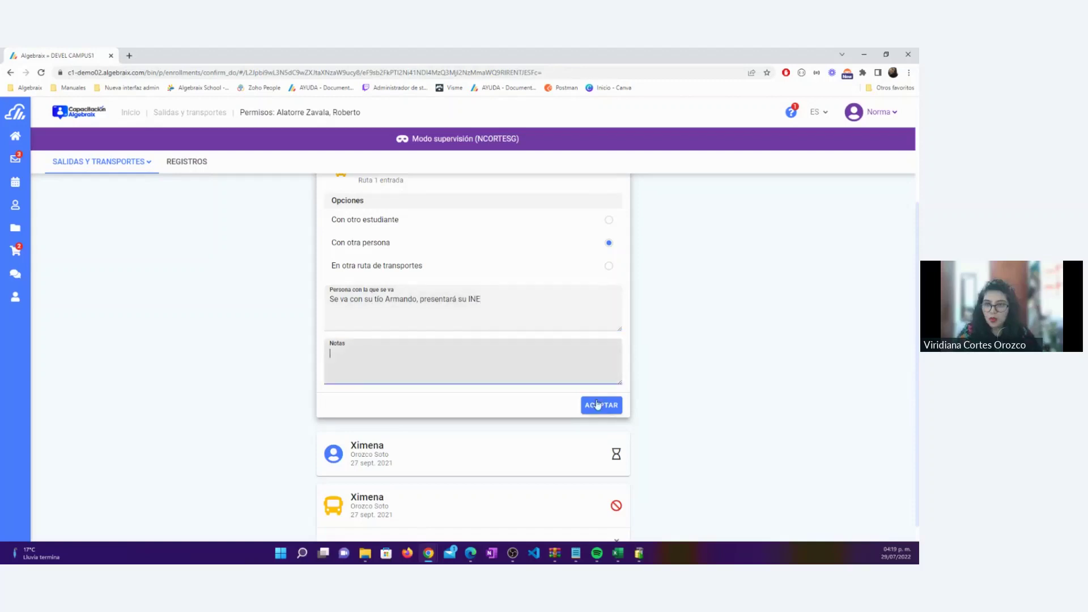
{"action": "left_click", "coordinate": [604, 268]}
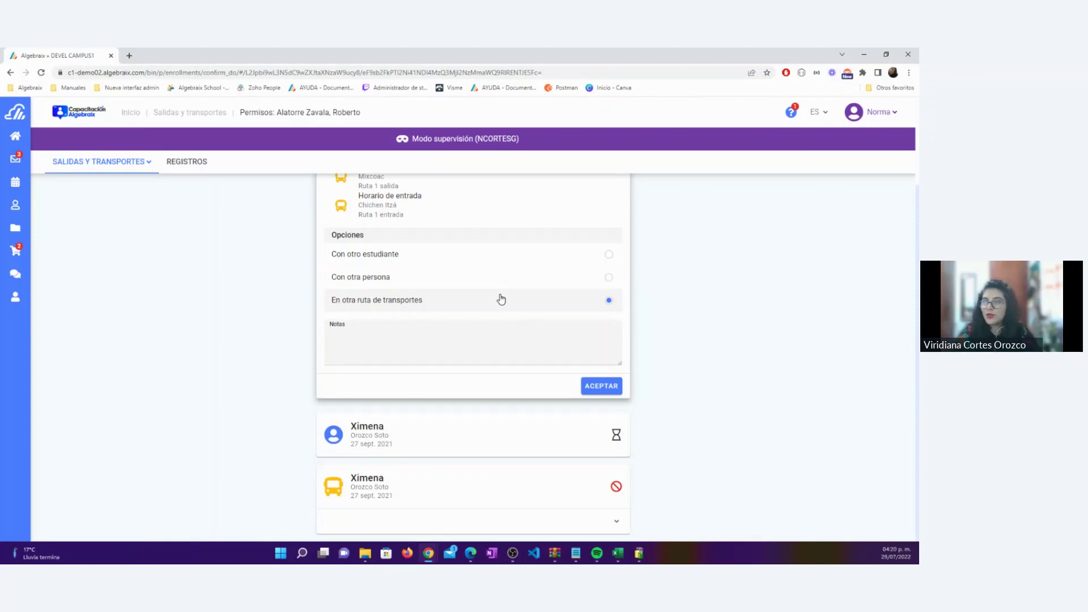
Pick 'Con otra persona', enter the uncle as companion, submit, and dismiss the authorisation notice
{"action": "left_click", "coordinate": [608, 277]}
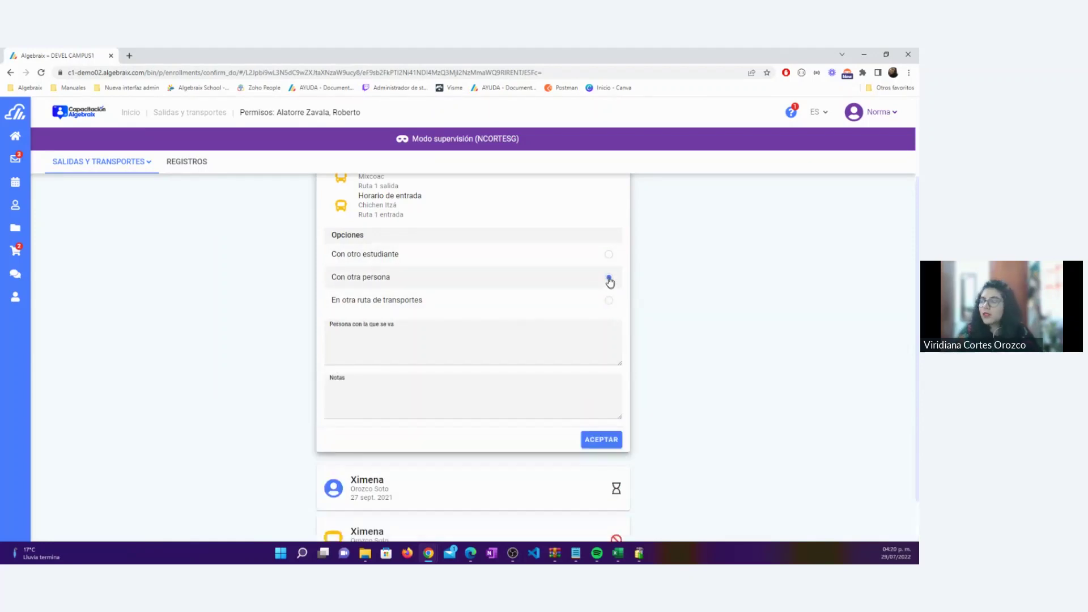
{"action": "left_click", "coordinate": [406, 342]}
{"action": "type", "text": "Tio Armando"}
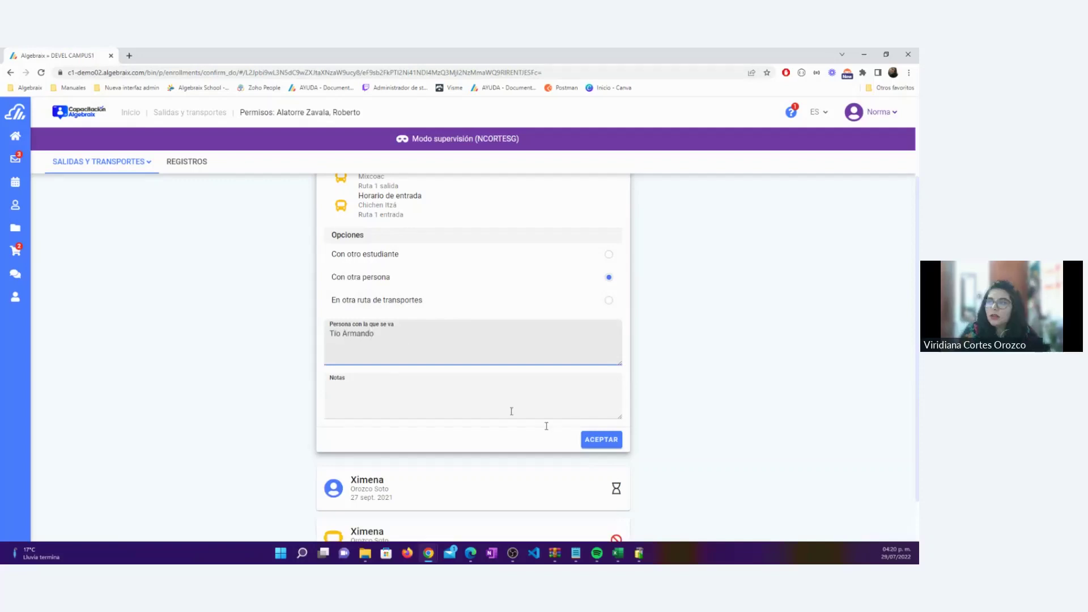
{"action": "left_click", "coordinate": [611, 440]}
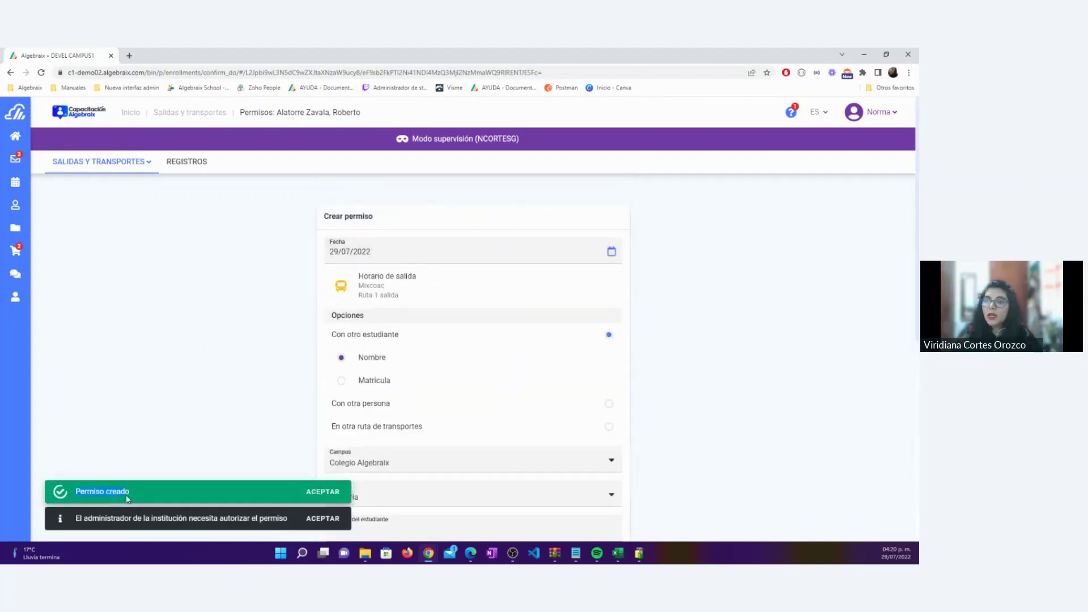
{"action": "left_click_drag", "start_coordinate": [75, 517], "coordinate": [291, 526]}
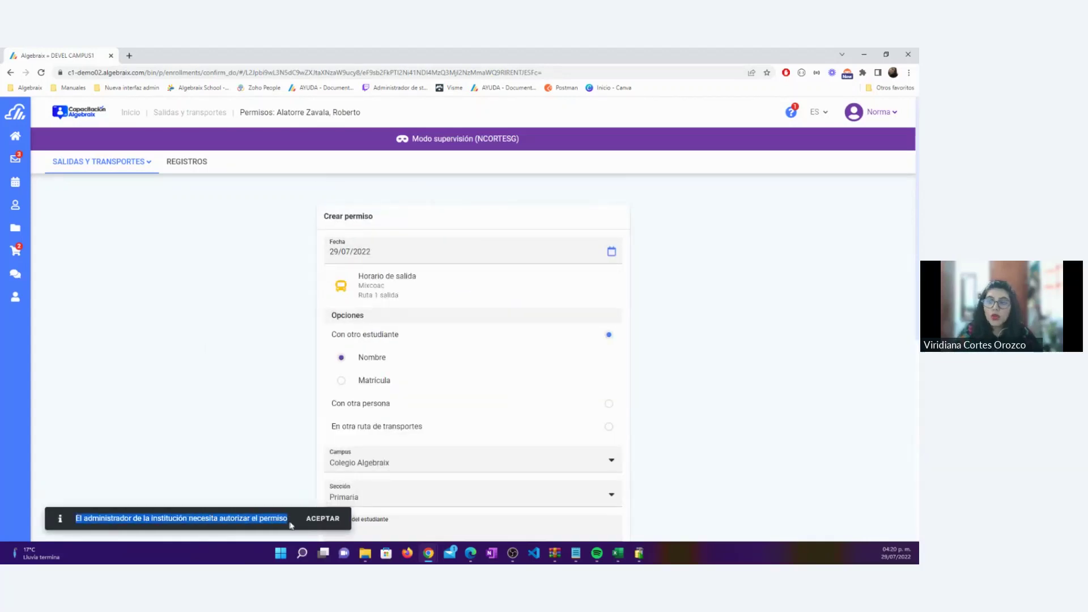
{"action": "left_click", "coordinate": [319, 519]}
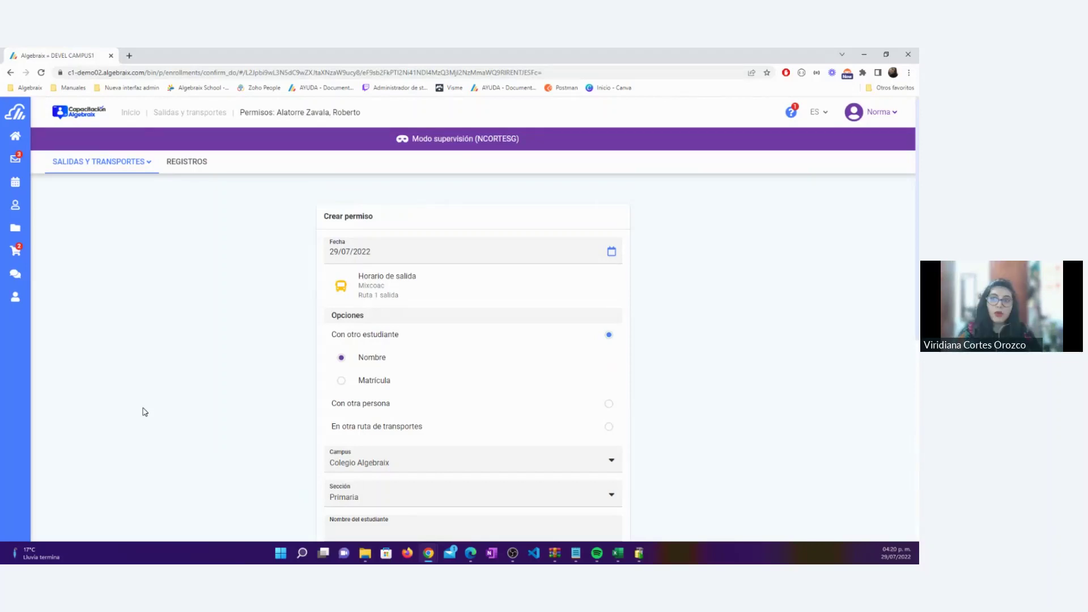
Return to the original administrator account and open Panel de control at Salidas y transportes
{"action": "left_click", "coordinate": [879, 112]}
{"action": "left_click", "coordinate": [855, 185]}
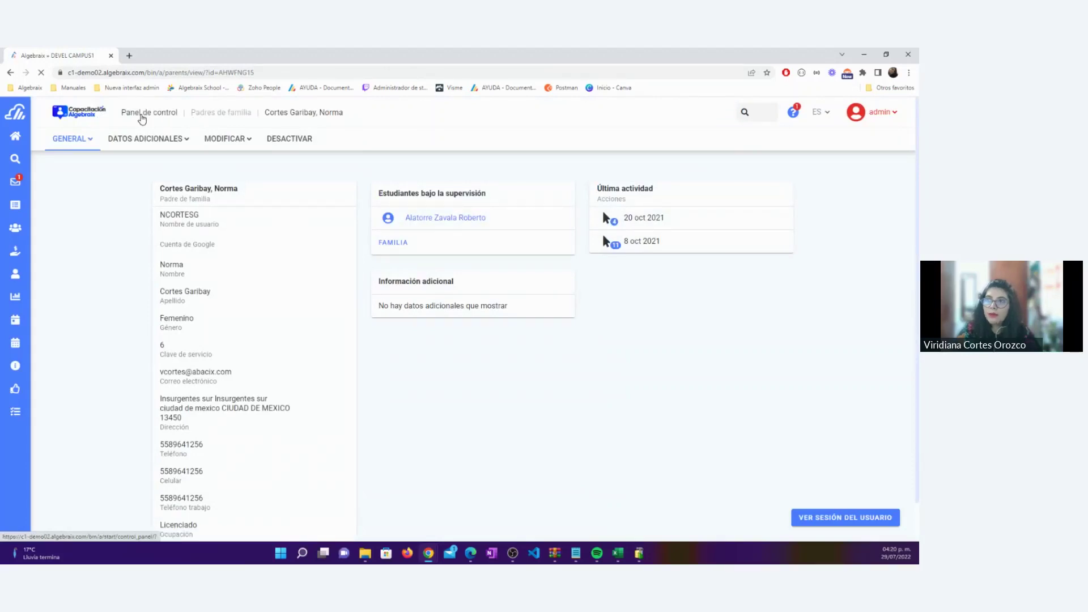
{"action": "left_click", "coordinate": [141, 116]}
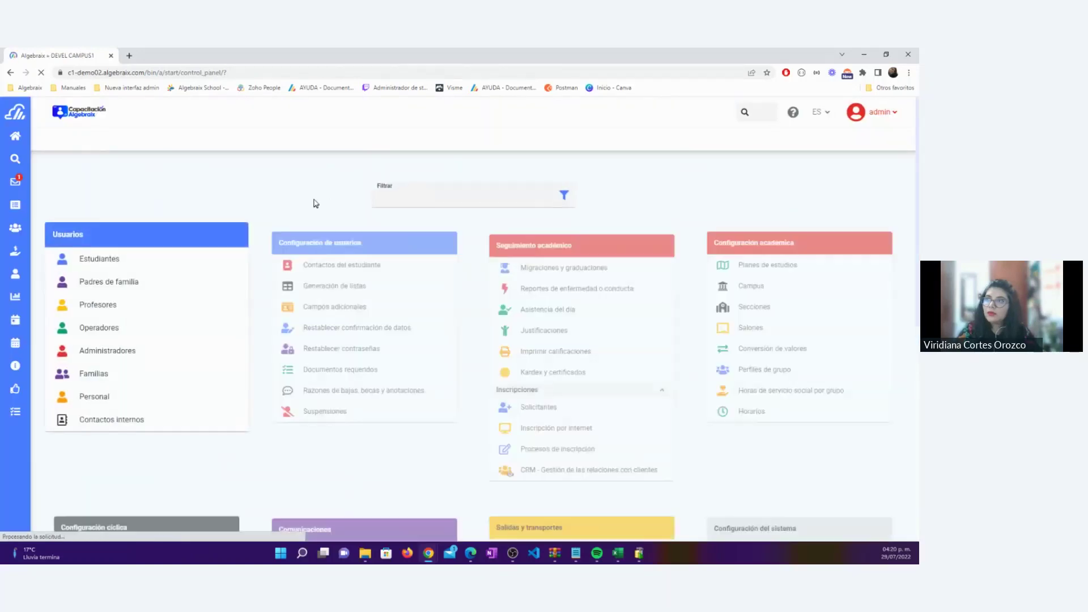
{"action": "scroll", "coordinate": [408, 251], "scroll_direction": "down", "scroll_amount": 10}
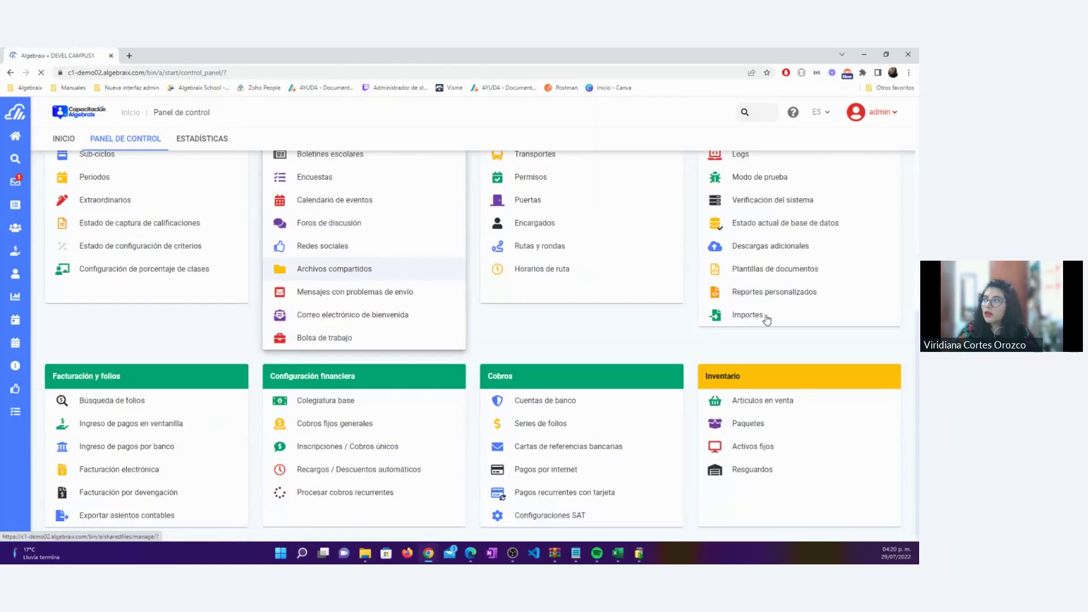
{"action": "scroll", "coordinate": [572, 260], "scroll_direction": "up", "scroll_amount": 2}
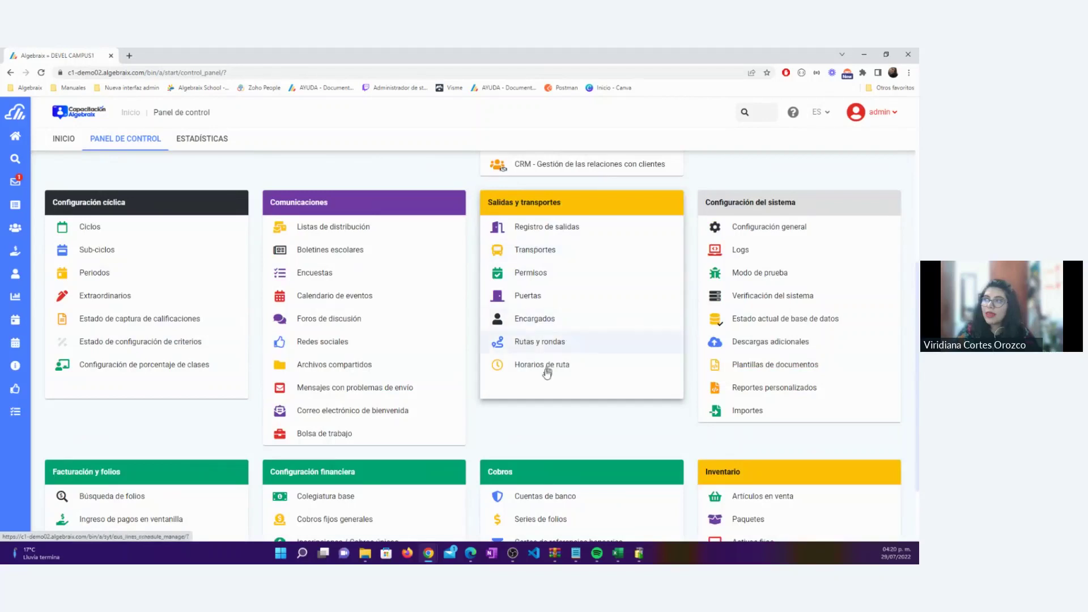
On Transportes, filter to Solo permisos (no students found), untick Todas las rutas, and return to Panel de control
{"action": "left_click", "coordinate": [523, 252]}
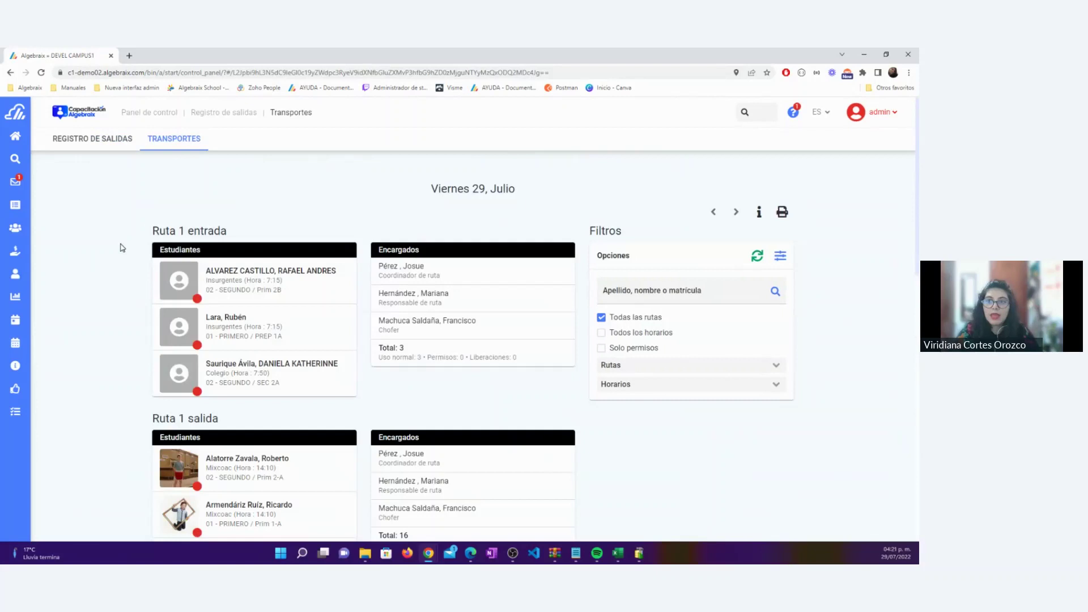
{"action": "scroll", "coordinate": [119, 250], "scroll_direction": "down", "scroll_amount": 12}
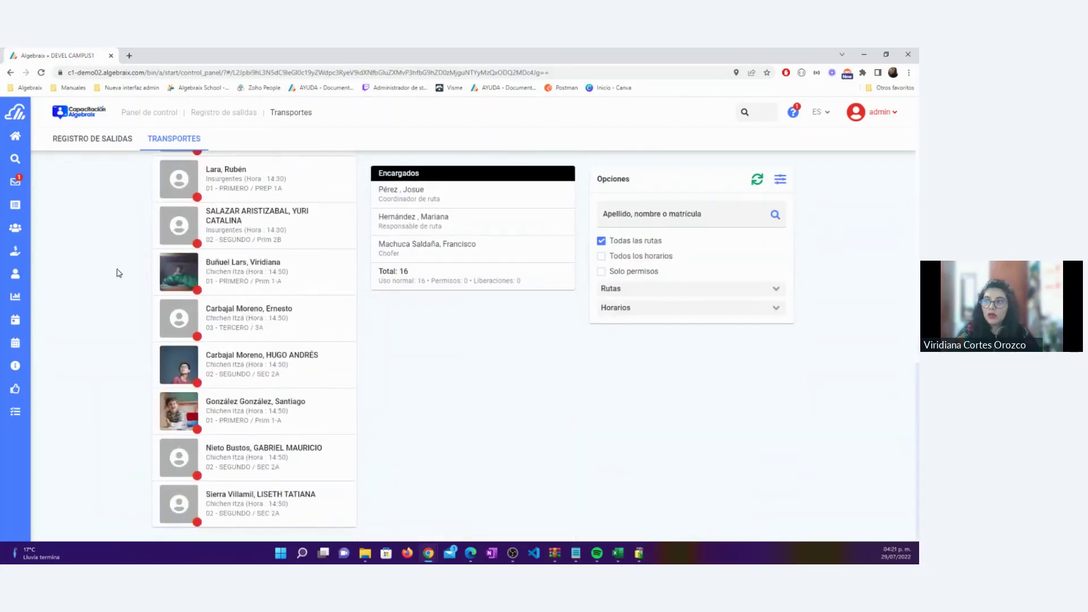
{"action": "scroll", "coordinate": [119, 274], "scroll_direction": "up", "scroll_amount": 10}
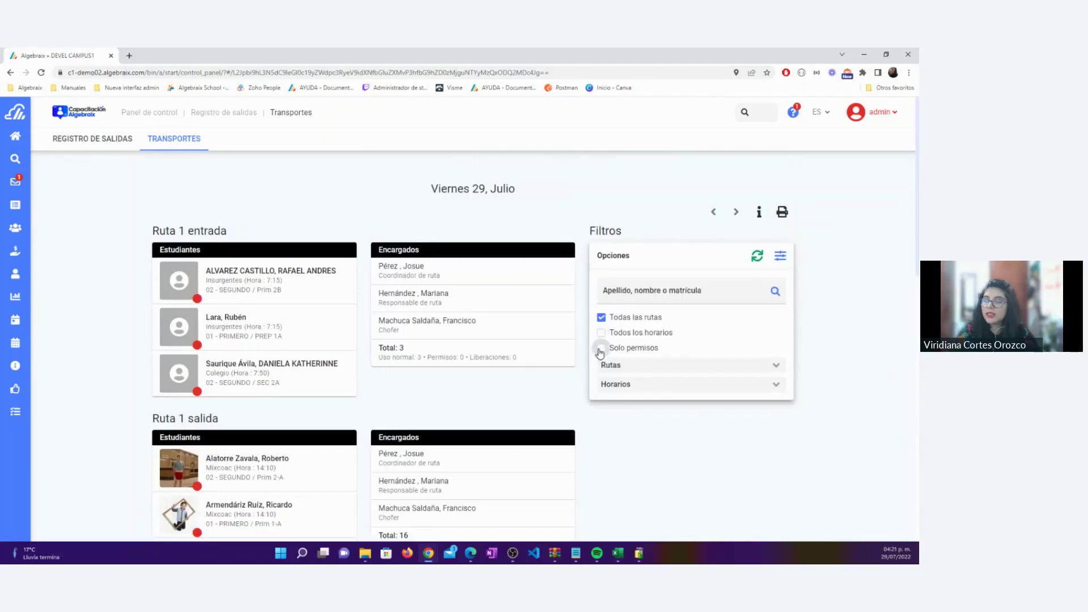
{"action": "left_click", "coordinate": [600, 348]}
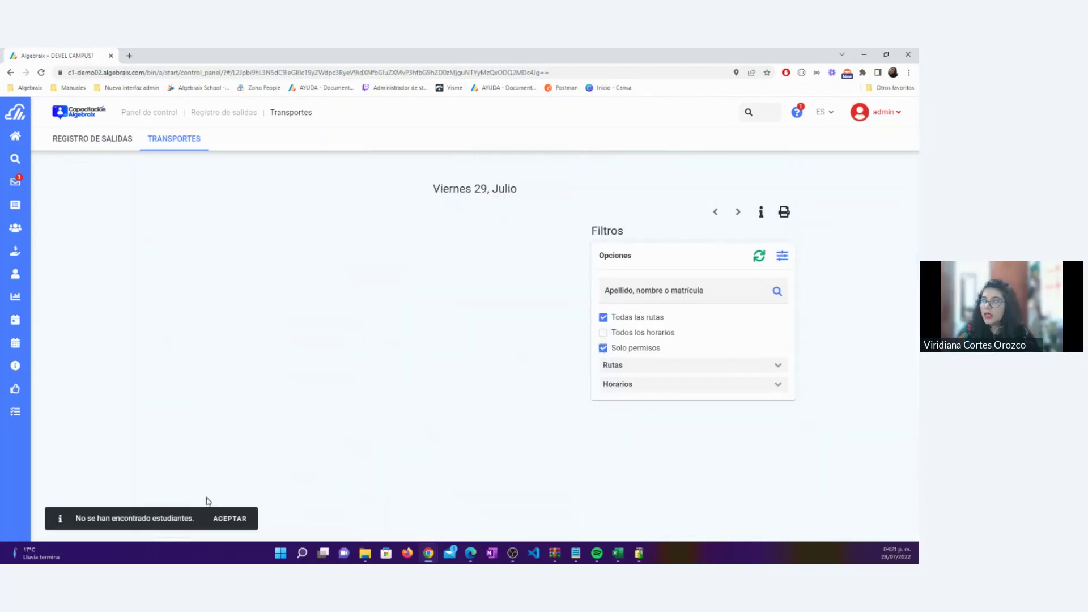
{"action": "left_click", "coordinate": [227, 518]}
{"action": "left_click", "coordinate": [604, 319]}
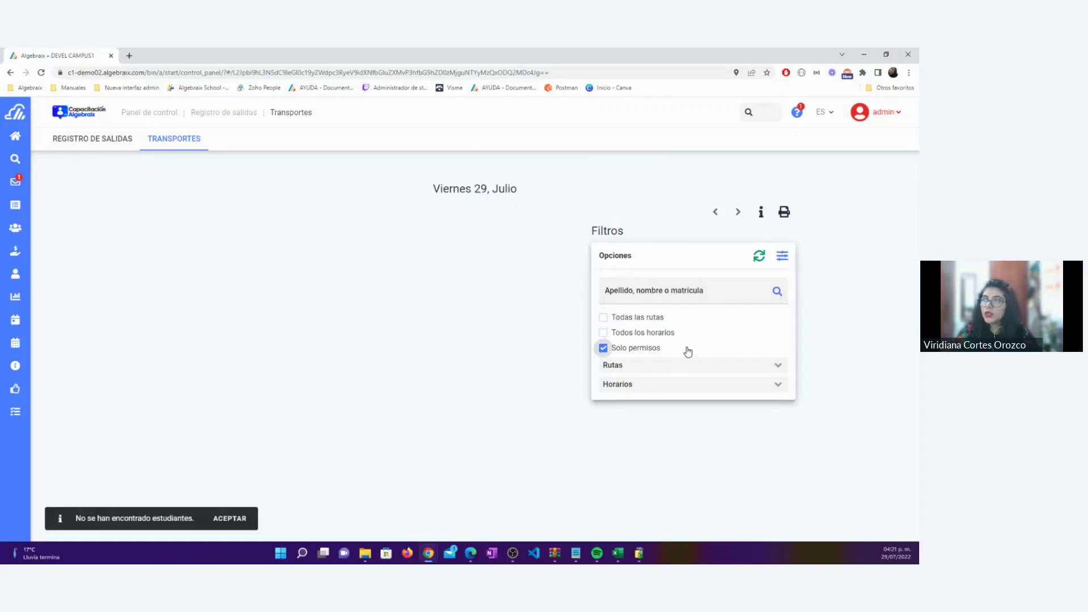
{"action": "left_click", "coordinate": [149, 113]}
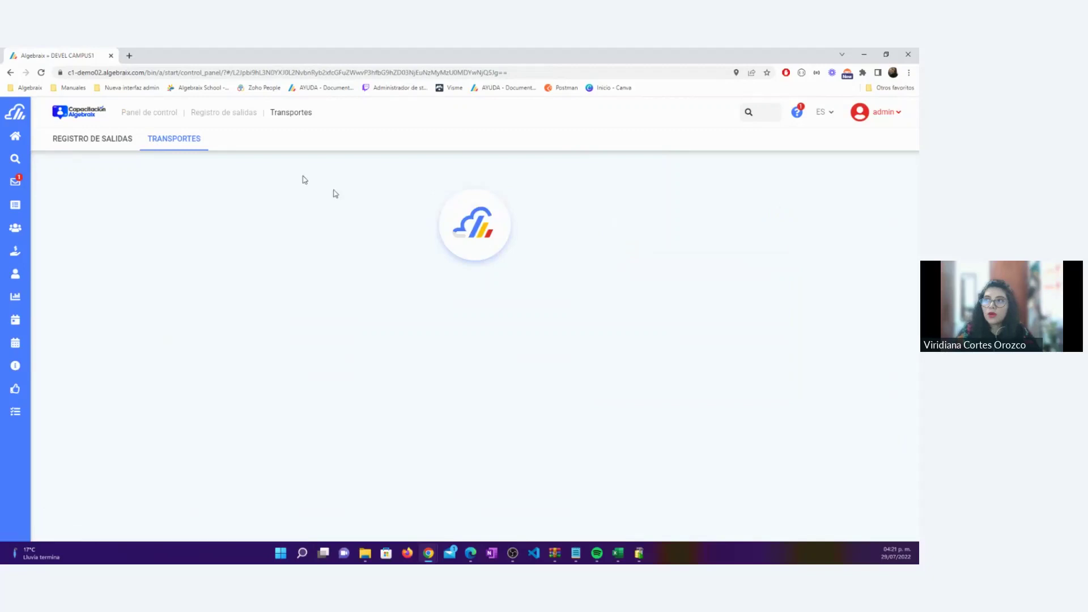
{"action": "scroll", "coordinate": [567, 295], "scroll_direction": "down", "scroll_amount": 5}
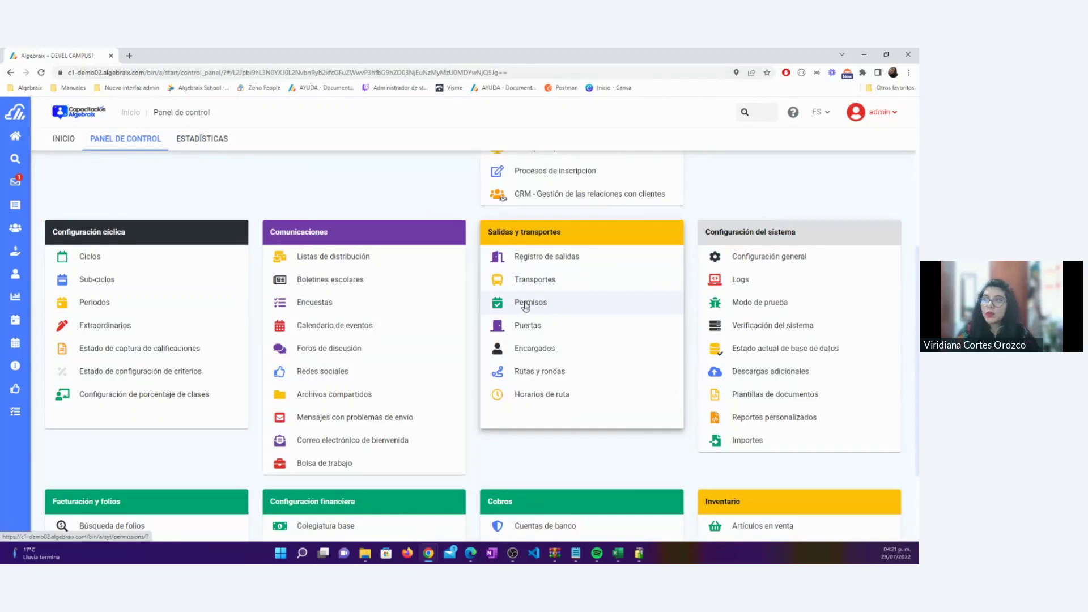
Open Permisos and advance the calendar to the week 31/07/2022 - 06/08/2022
{"action": "left_click", "coordinate": [525, 304]}
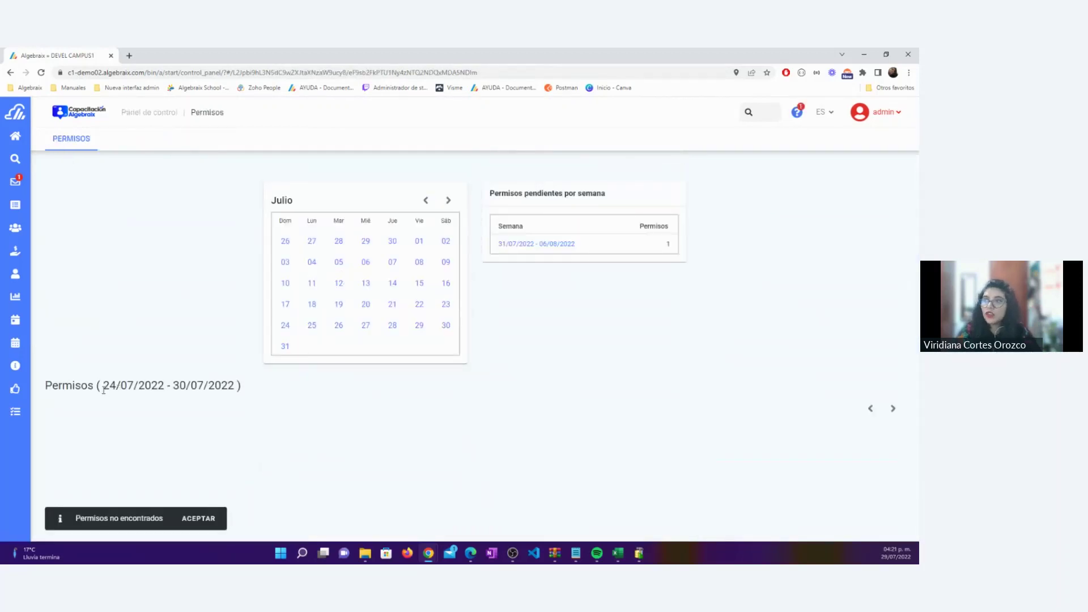
{"action": "left_click_drag", "start_coordinate": [103, 389], "coordinate": [228, 385]}
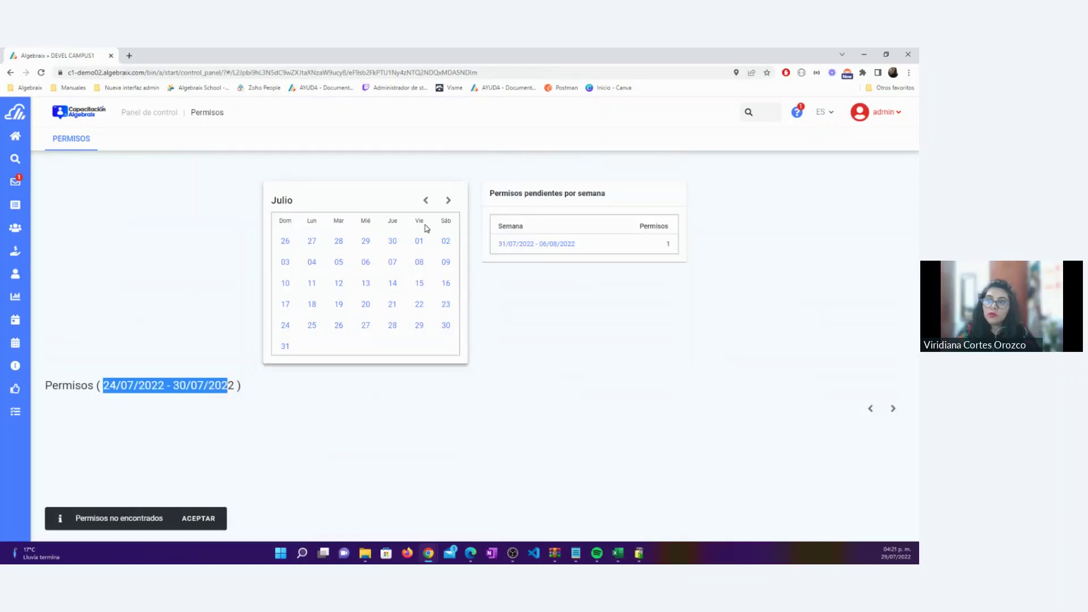
{"action": "left_click", "coordinate": [446, 202]}
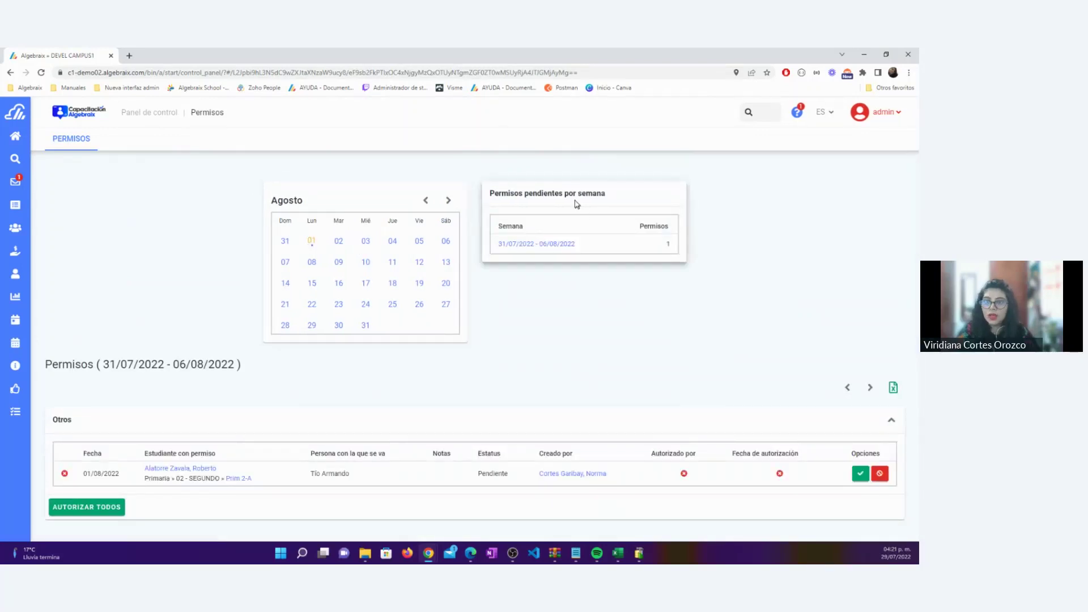
Review the 01/08/2022 permission's student, companion, Pendiente status, creator and options column
{"action": "left_click_drag", "start_coordinate": [490, 191], "coordinate": [611, 192]}
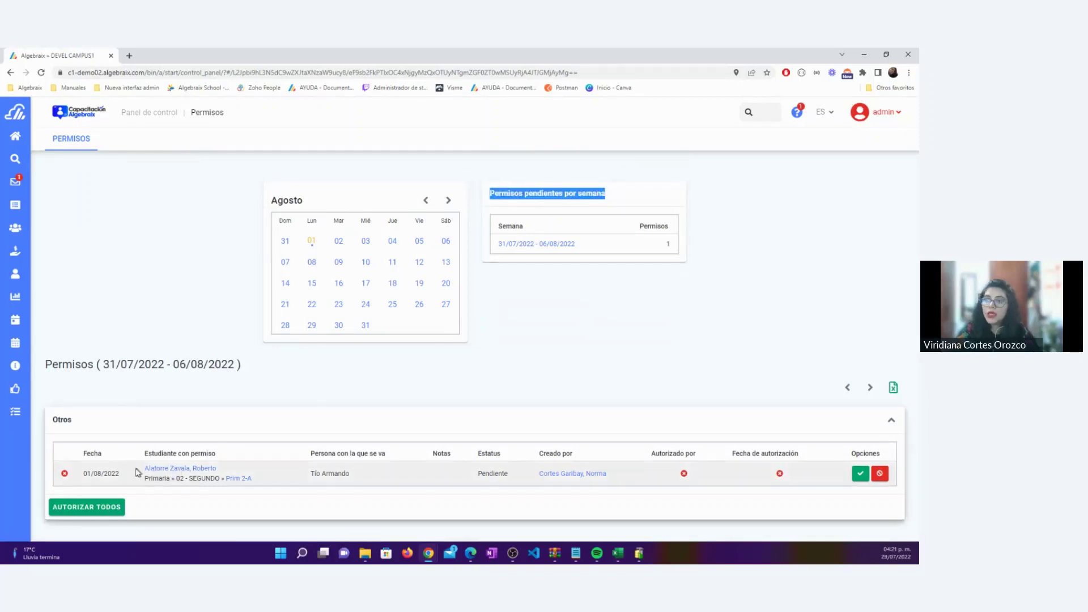
{"action": "left_click_drag", "start_coordinate": [120, 479], "coordinate": [84, 475]}
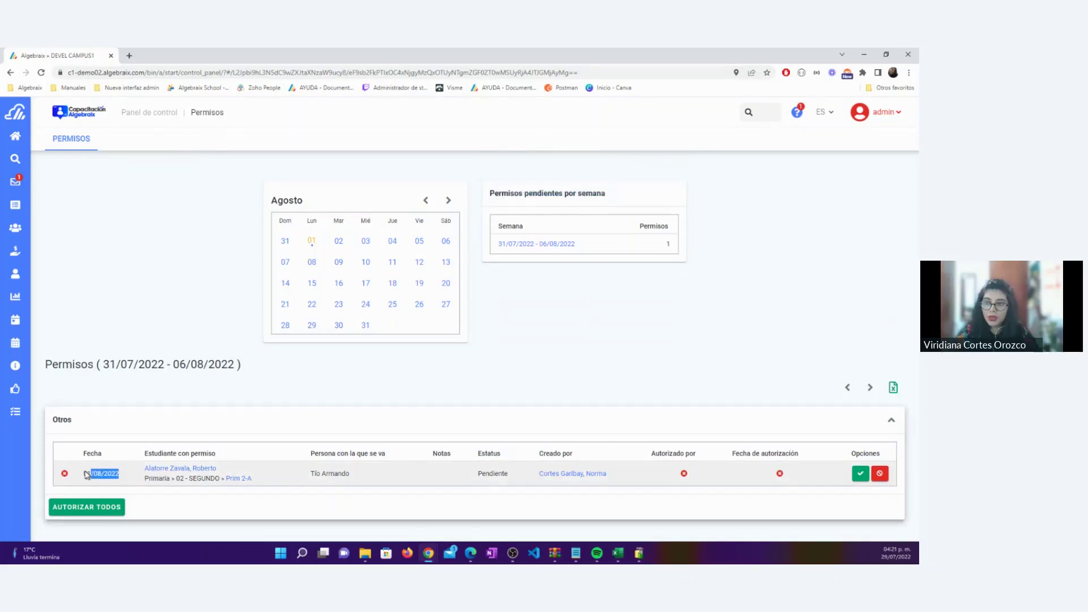
{"action": "left_click_drag", "start_coordinate": [225, 472], "coordinate": [154, 469]}
{"action": "left_click_drag", "start_coordinate": [351, 475], "coordinate": [310, 475]}
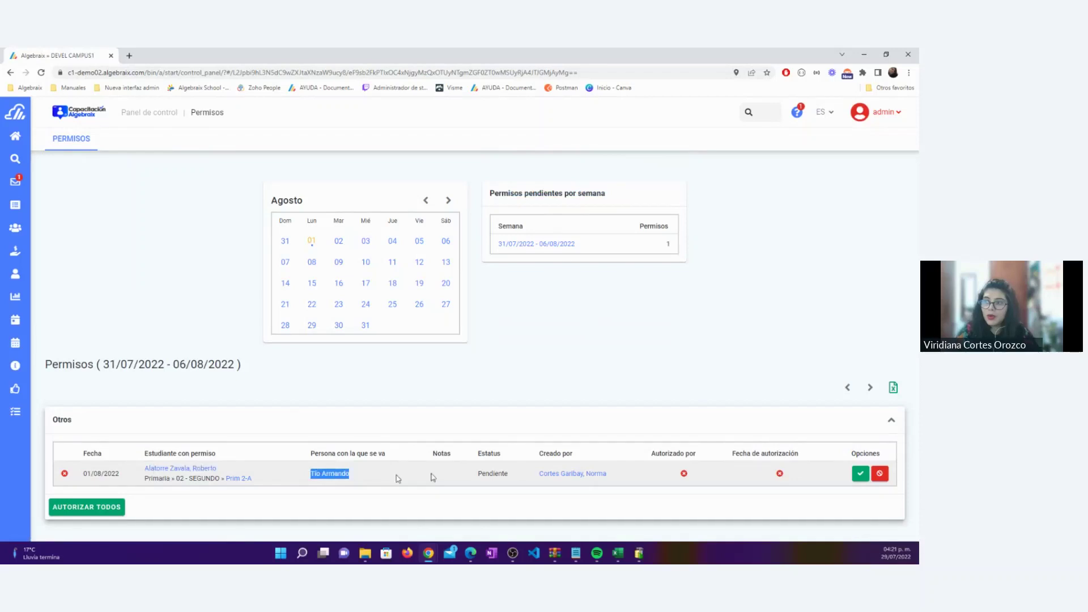
{"action": "left_click_drag", "start_coordinate": [515, 476], "coordinate": [477, 475]}
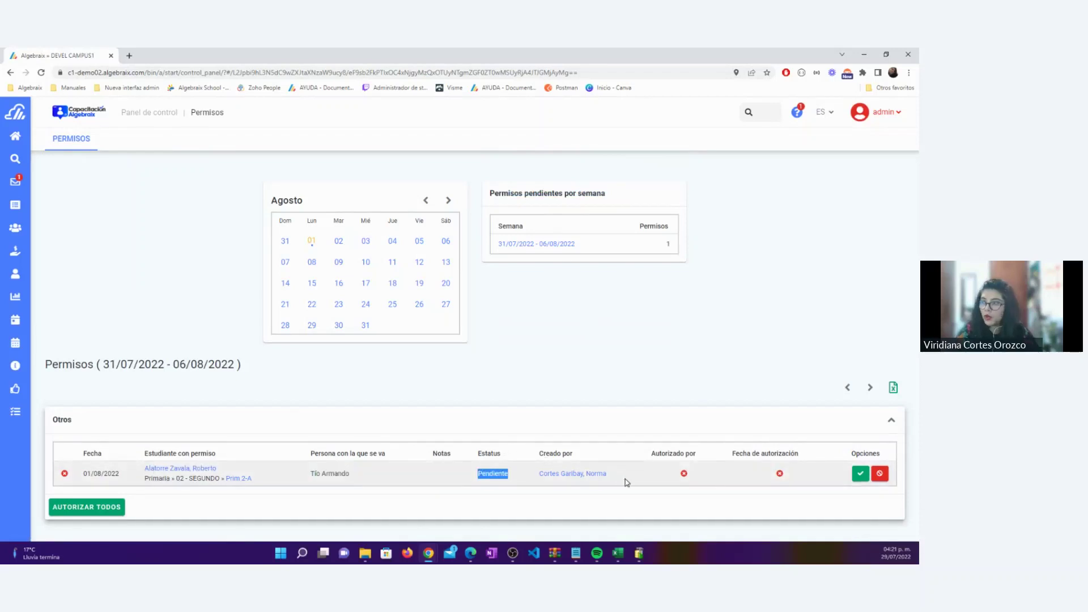
{"action": "left_click_drag", "start_coordinate": [626, 481], "coordinate": [535, 476]}
{"action": "left_click", "coordinate": [621, 365]}
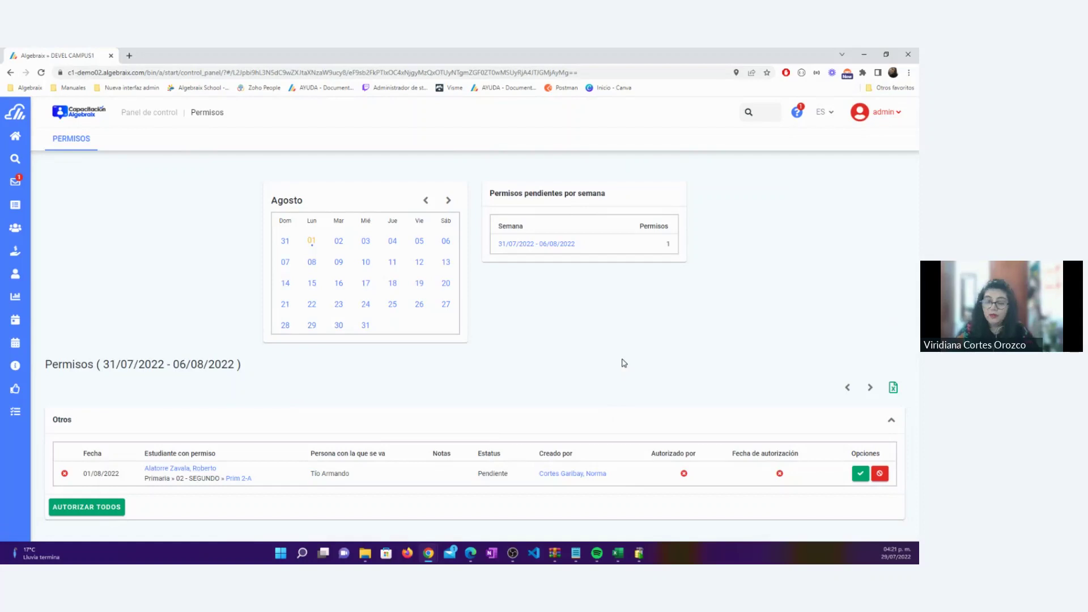
{"action": "left_click_drag", "start_coordinate": [605, 475], "coordinate": [536, 476]}
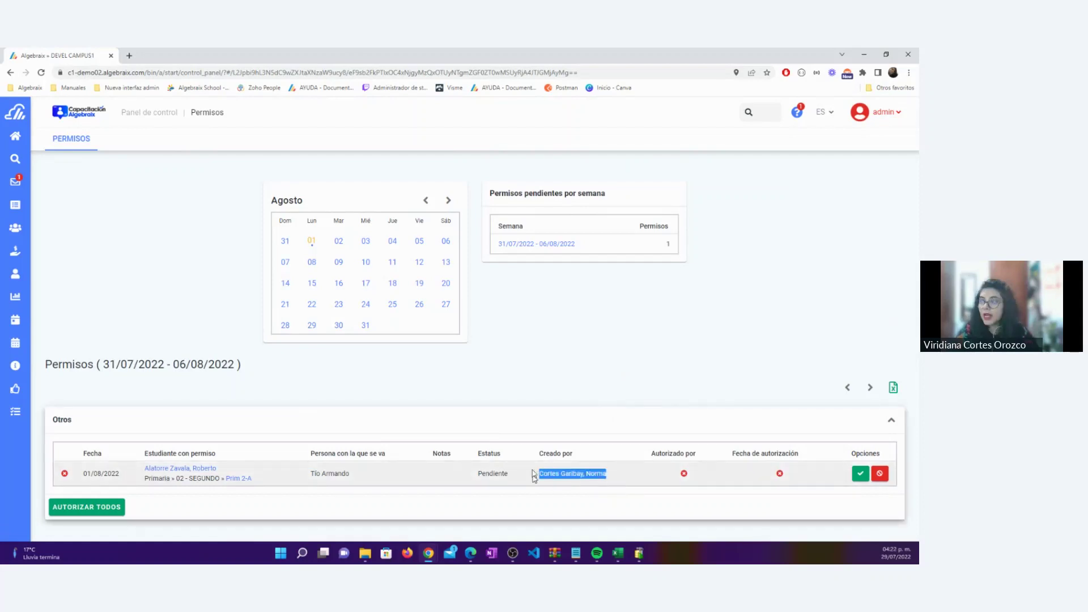
{"action": "left_click", "coordinate": [530, 328]}
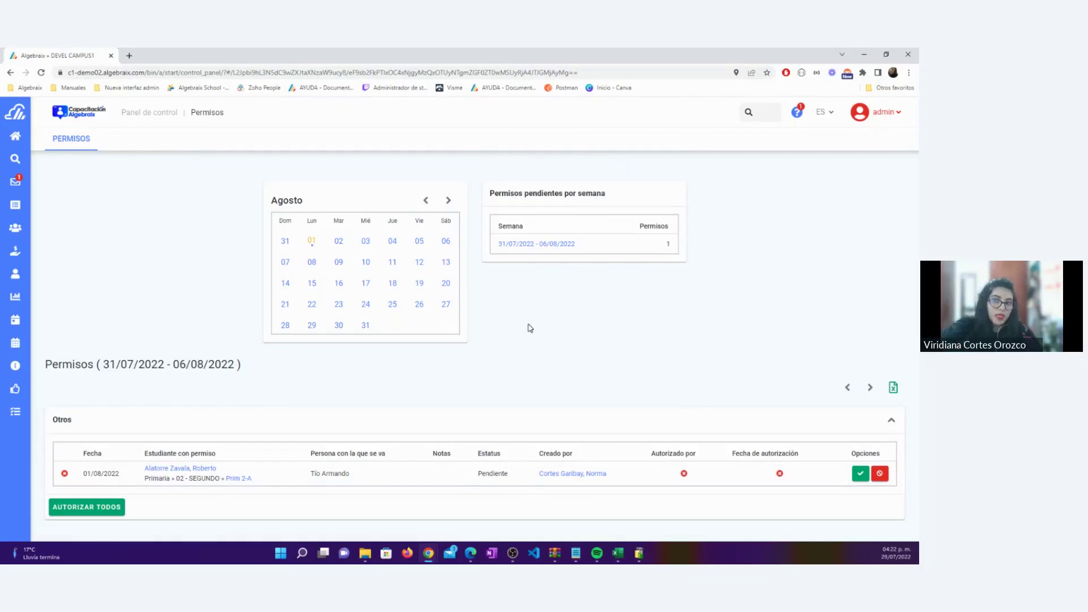
{"action": "left_click_drag", "start_coordinate": [356, 475], "coordinate": [340, 397]}
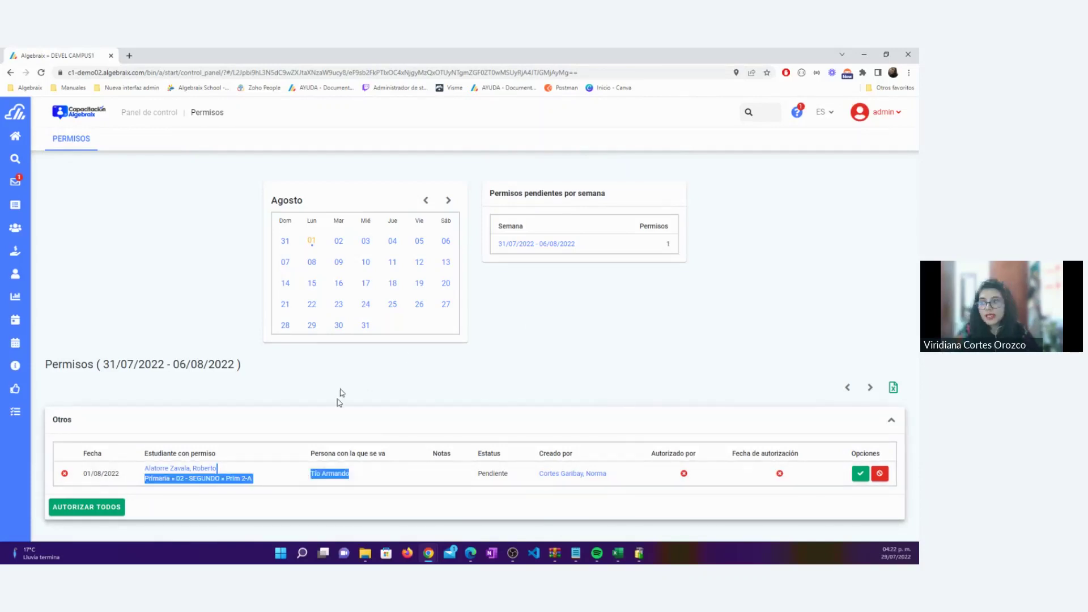
{"action": "left_click", "coordinate": [345, 370]}
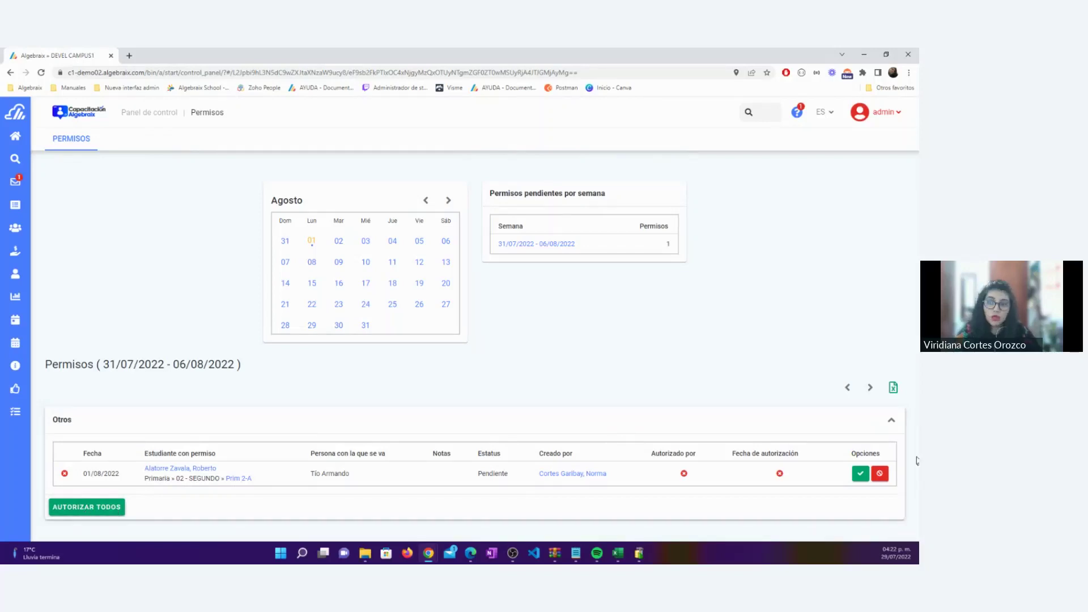
{"action": "left_click_drag", "start_coordinate": [851, 454], "coordinate": [887, 452]}
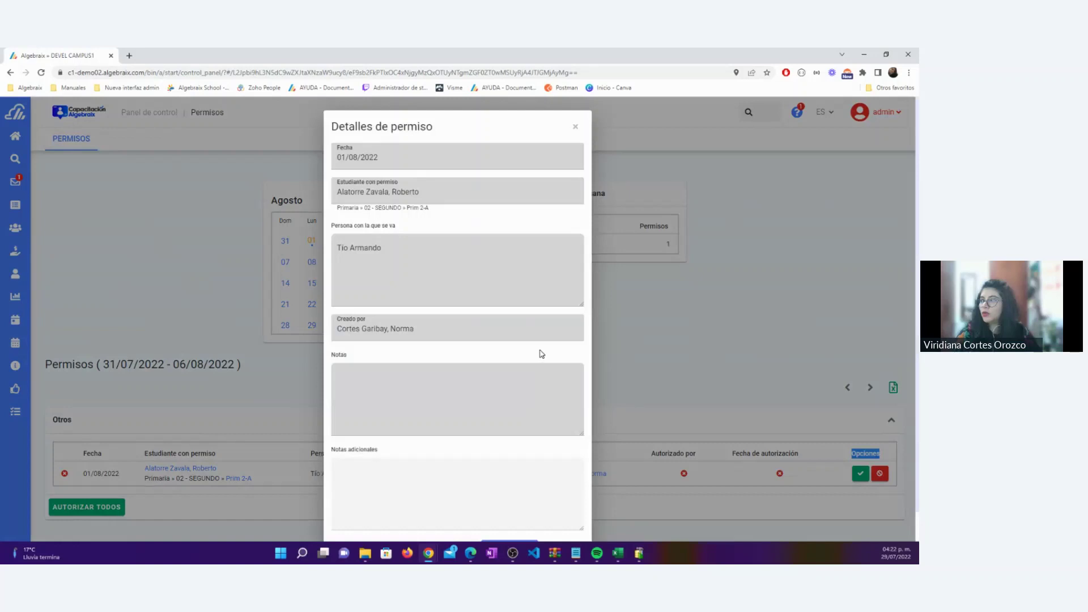
Authorize the 01/08/2022 permission from the Detalles de permiso dialog
{"action": "scroll", "coordinate": [519, 328], "scroll_direction": "down", "scroll_amount": 1}
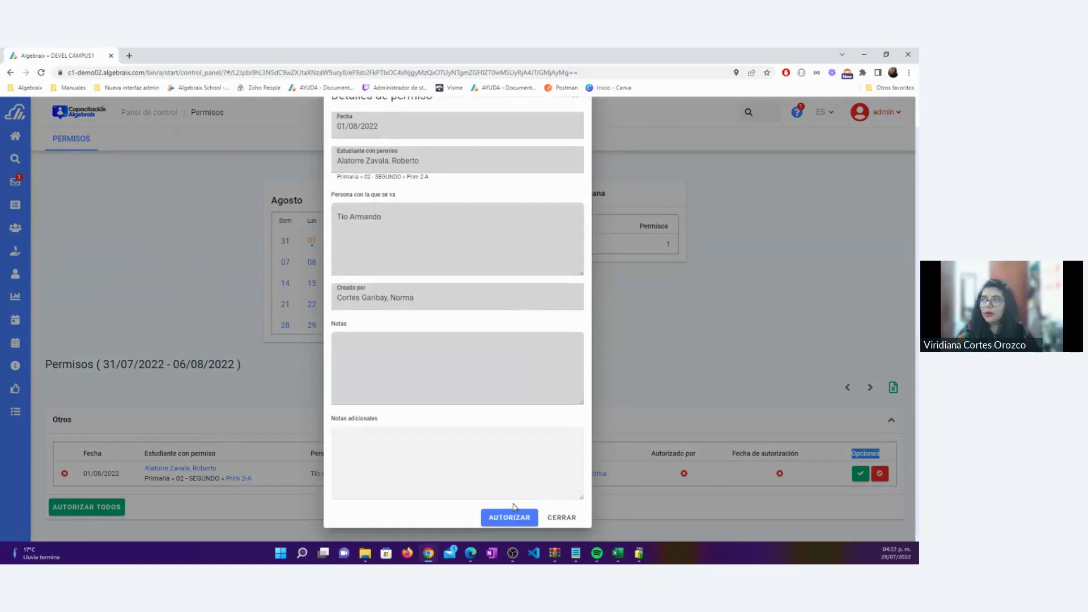
{"action": "left_click", "coordinate": [512, 516]}
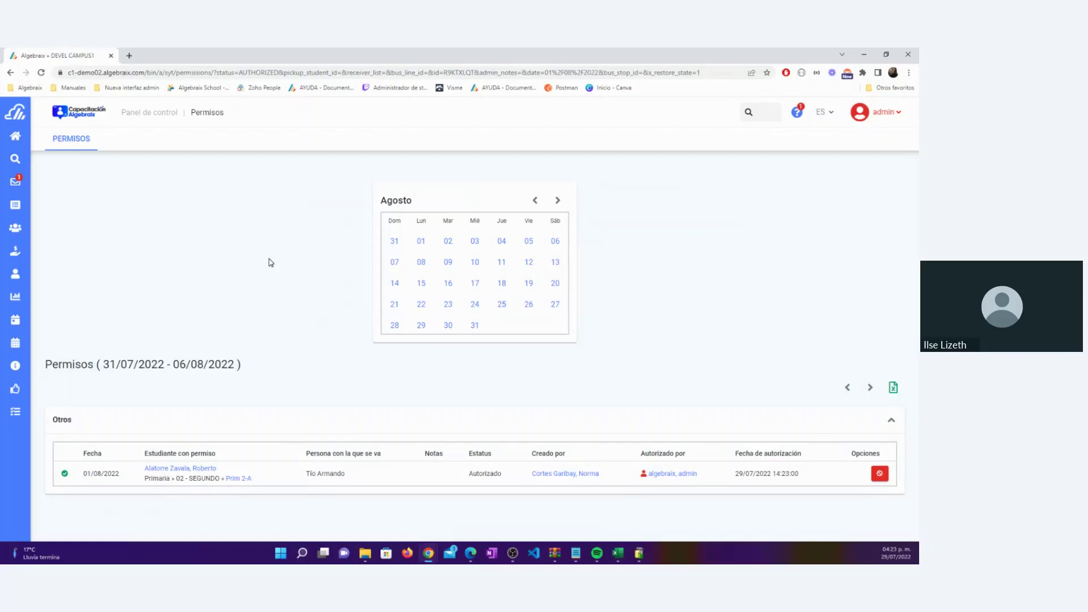
Go to Grupos > Primaria > Prim 1-A and open its MODIFICAR > SALIDAS settings
{"action": "left_click", "coordinate": [168, 118]}
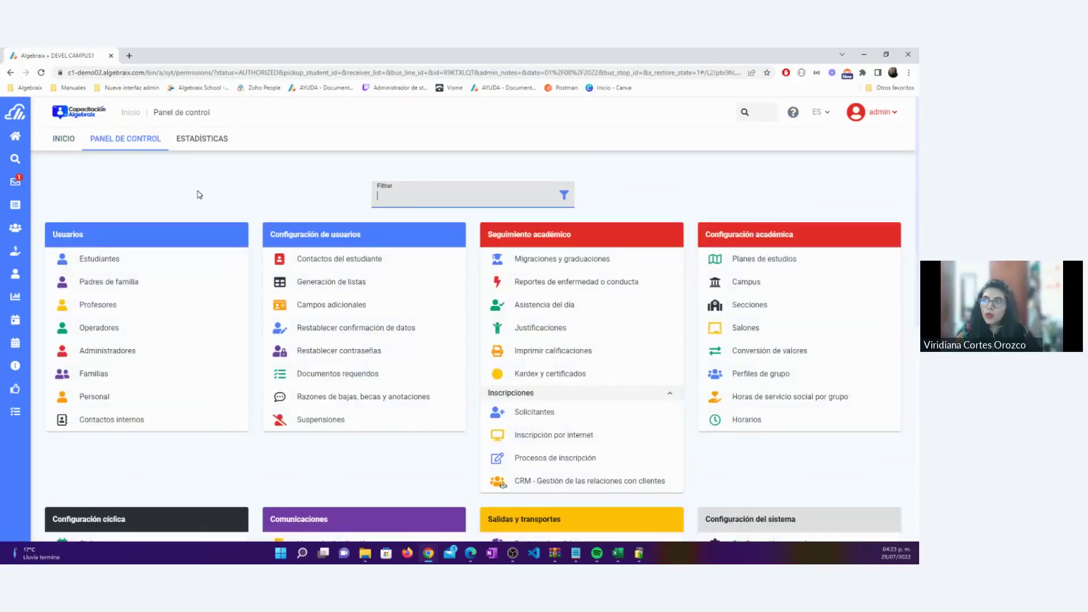
{"action": "left_click", "coordinate": [19, 228]}
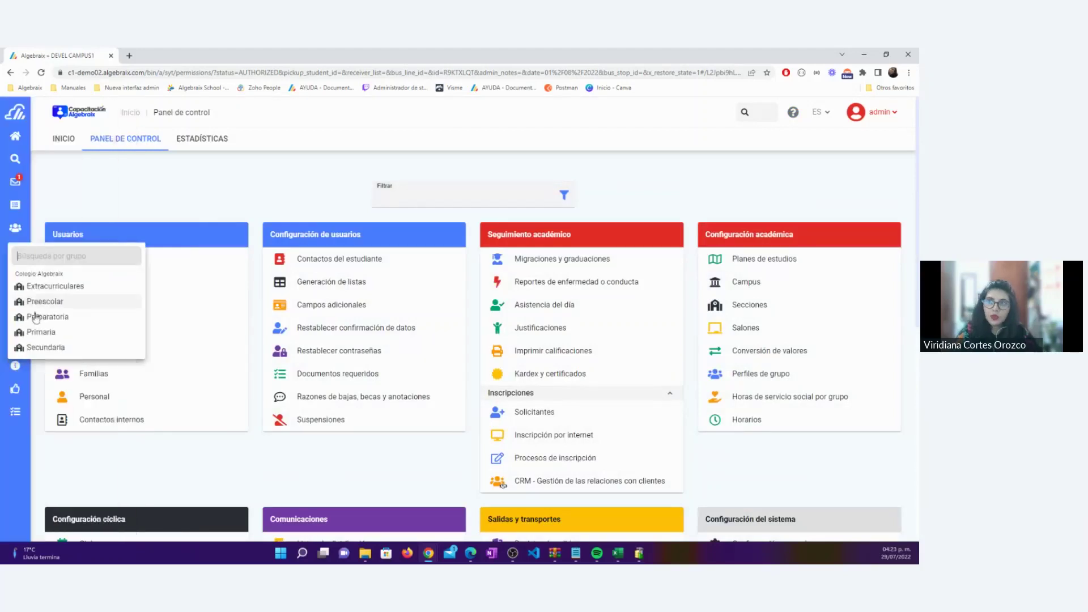
{"action": "left_click", "coordinate": [39, 333]}
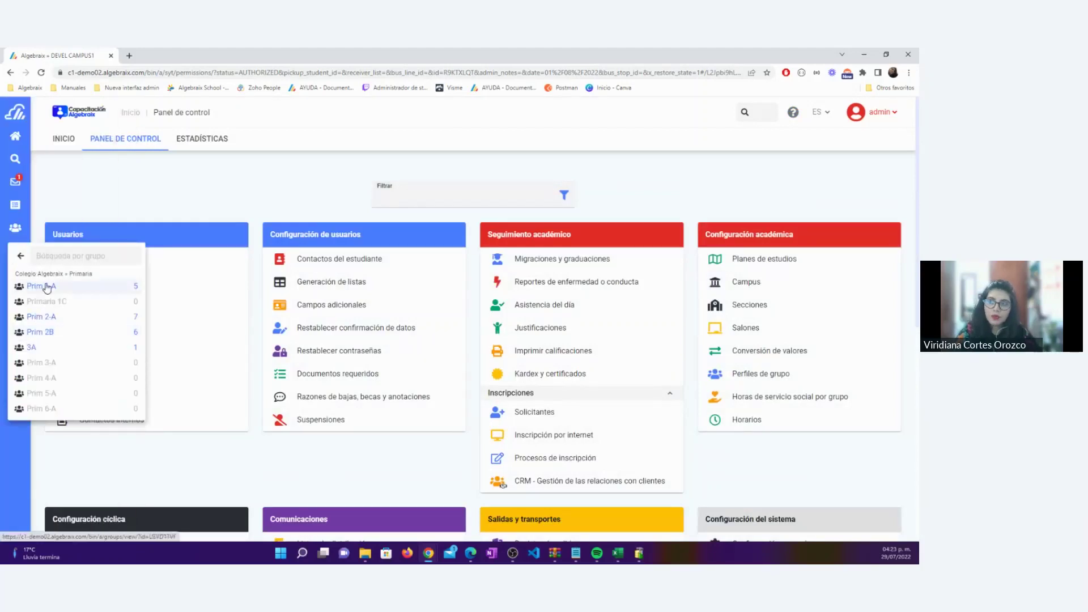
{"action": "left_click", "coordinate": [47, 286]}
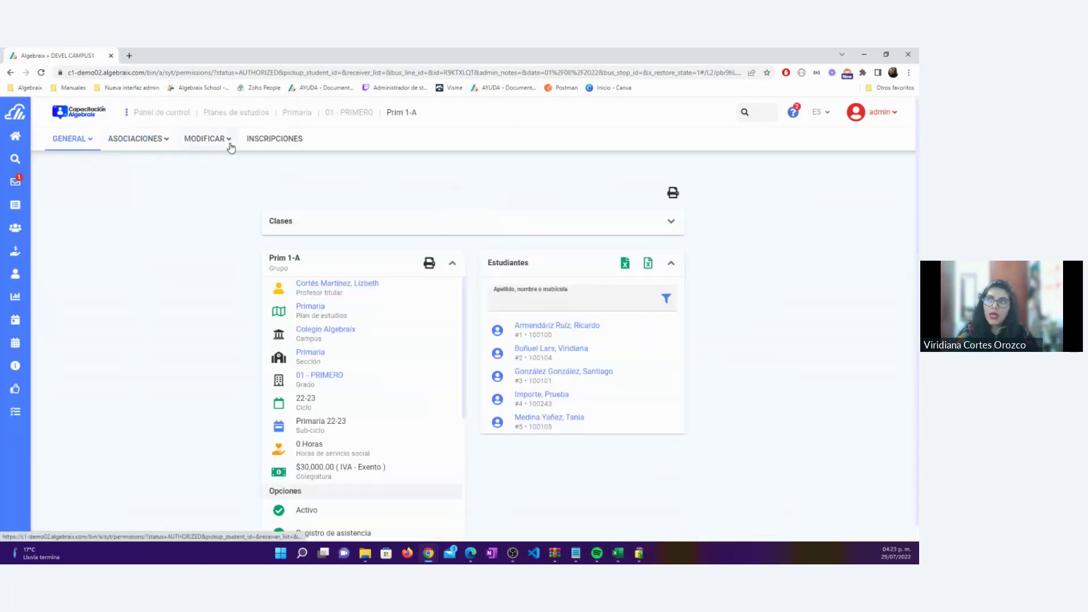
{"action": "left_click", "coordinate": [231, 146]}
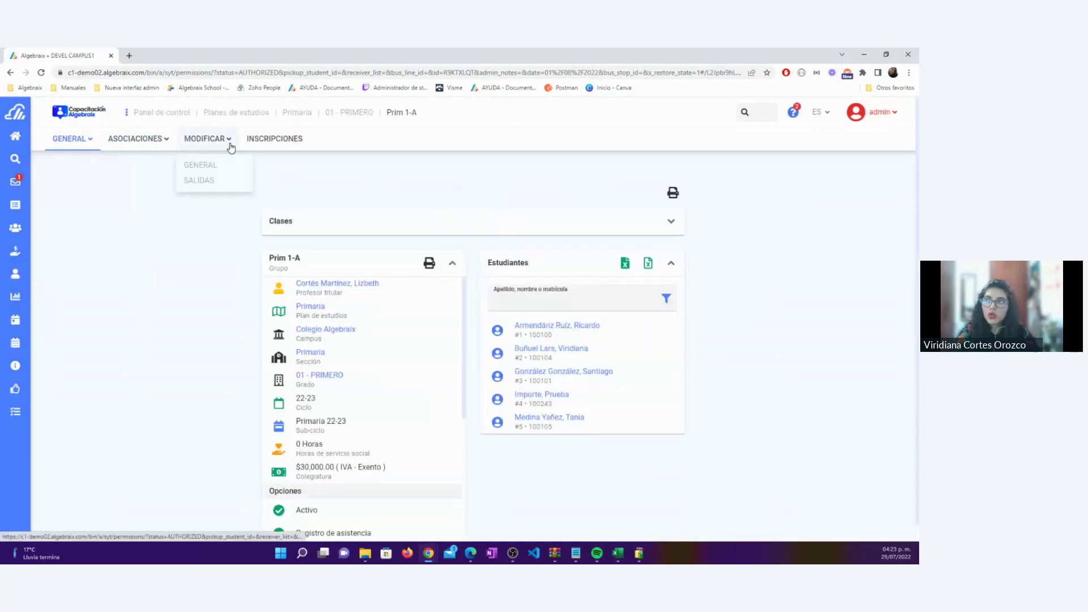
{"action": "left_click", "coordinate": [192, 185]}
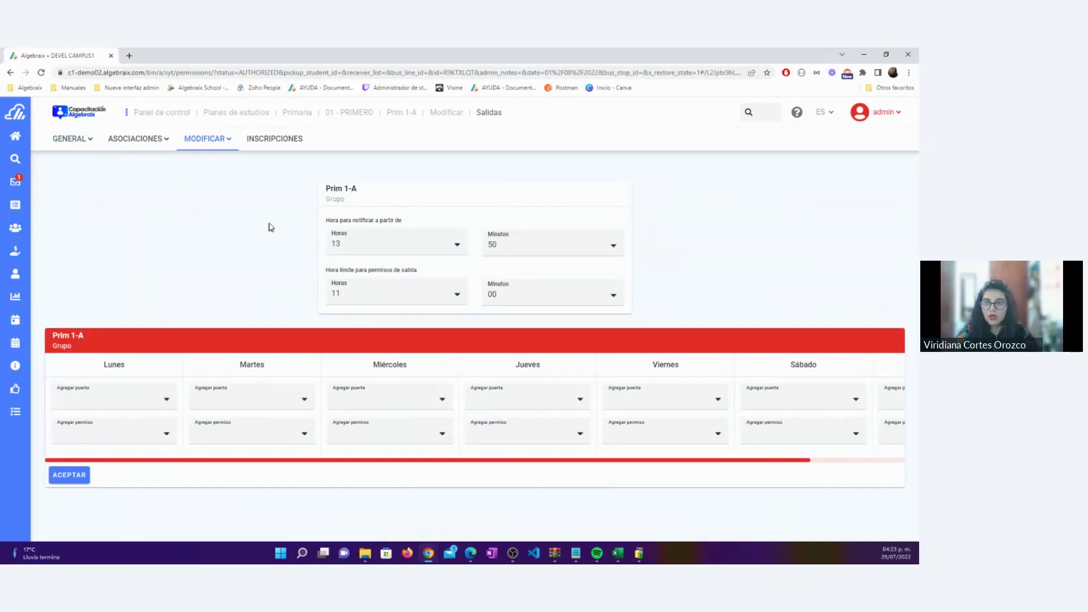
Set Prim 1-A's exit permission deadline to 10:00, keep notifications from 13:50, and save
{"action": "left_click_drag", "start_coordinate": [325, 223], "coordinate": [409, 225]}
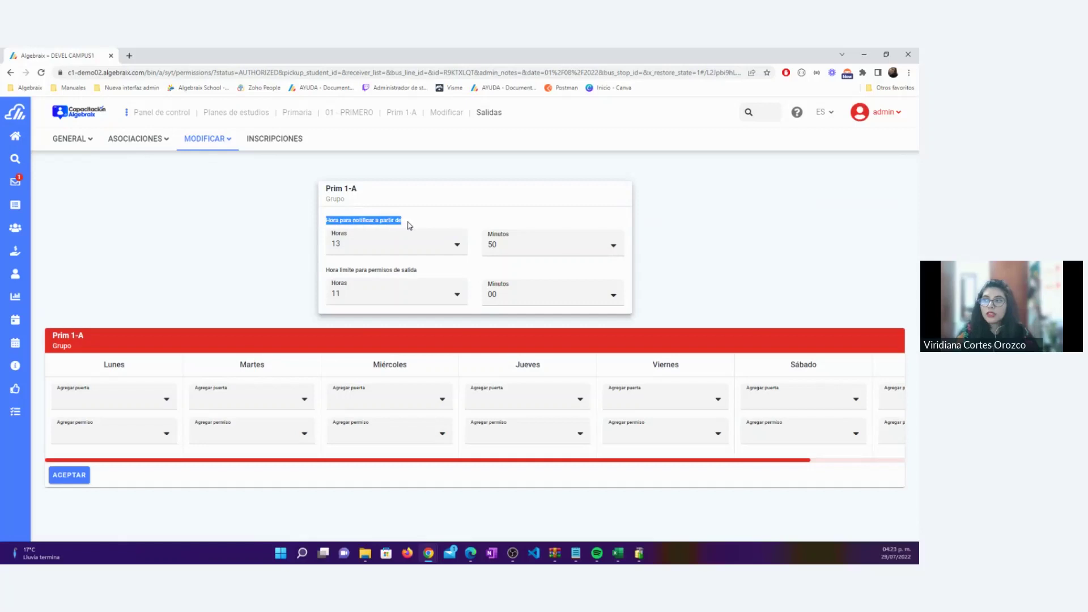
{"action": "left_click", "coordinate": [276, 229]}
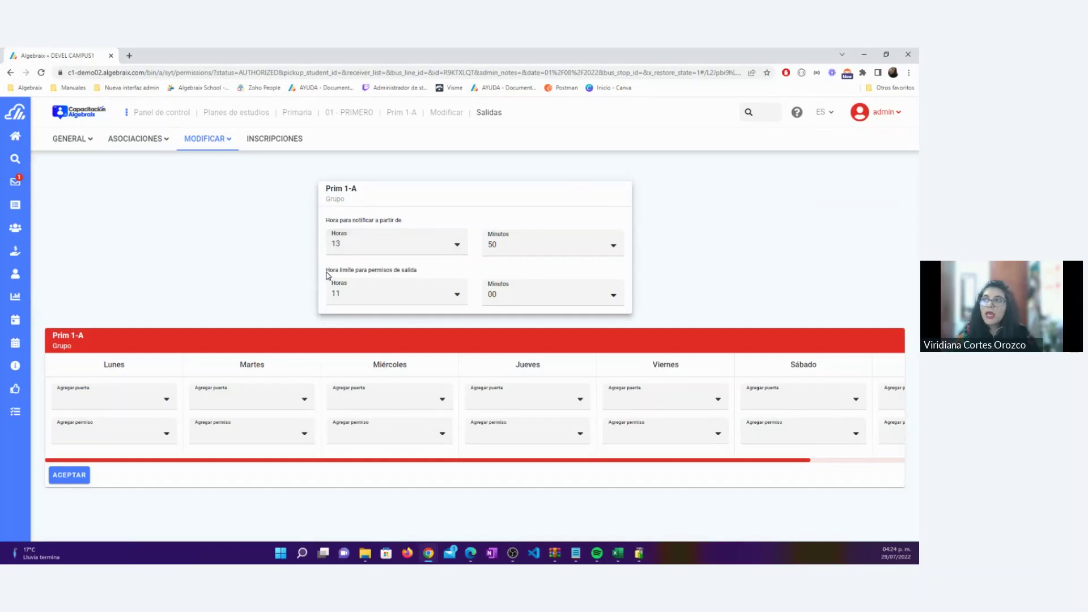
{"action": "left_click_drag", "start_coordinate": [327, 271], "coordinate": [426, 275]}
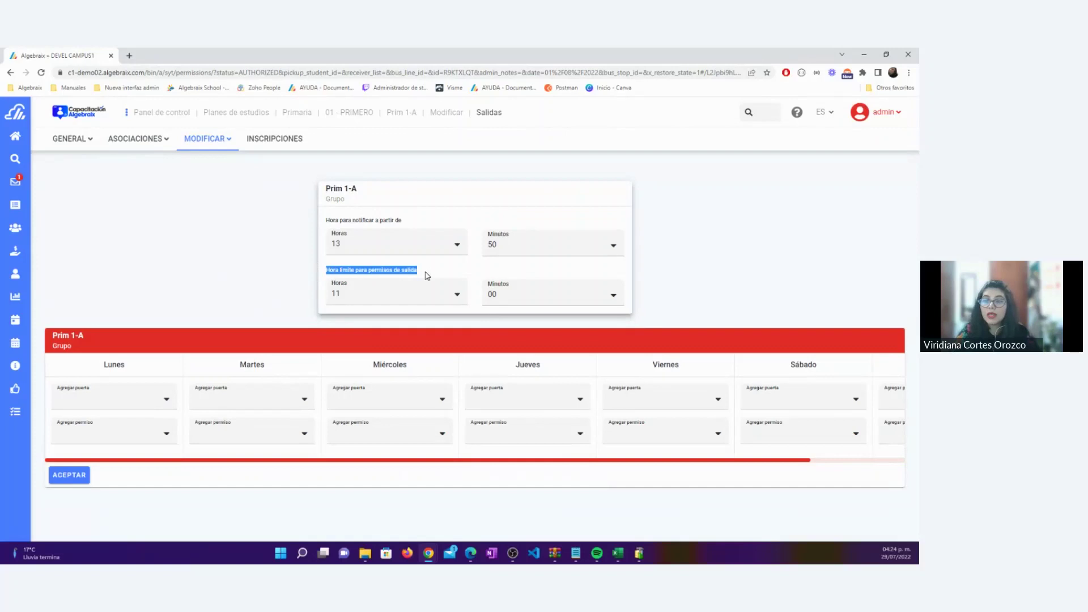
{"action": "left_click", "coordinate": [362, 289]}
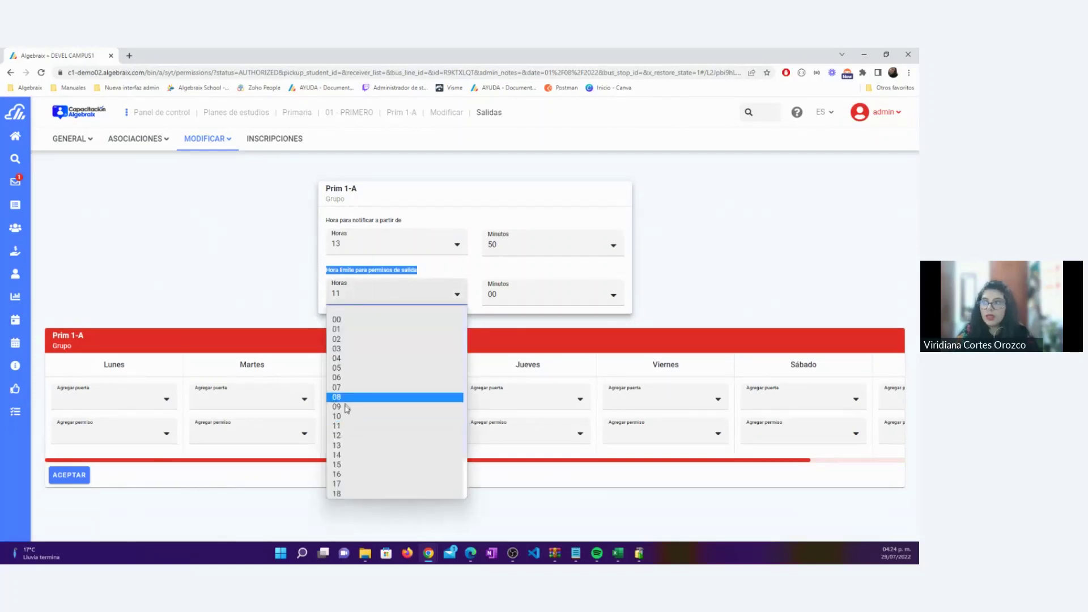
{"action": "left_click", "coordinate": [346, 416]}
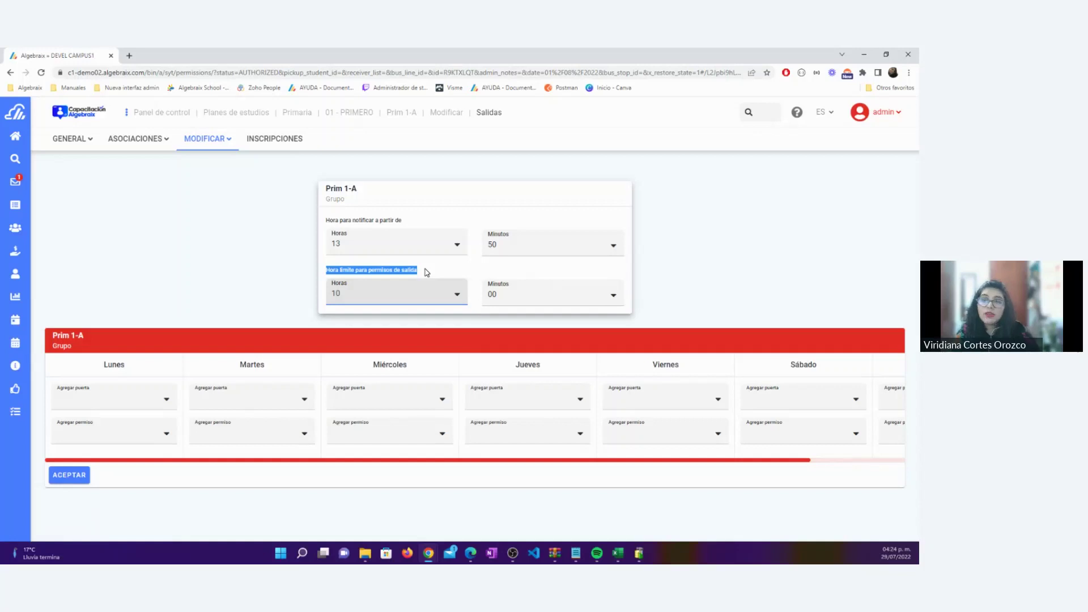
{"action": "left_click", "coordinate": [427, 272]}
{"action": "left_click_drag", "start_coordinate": [427, 272], "coordinate": [317, 270]}
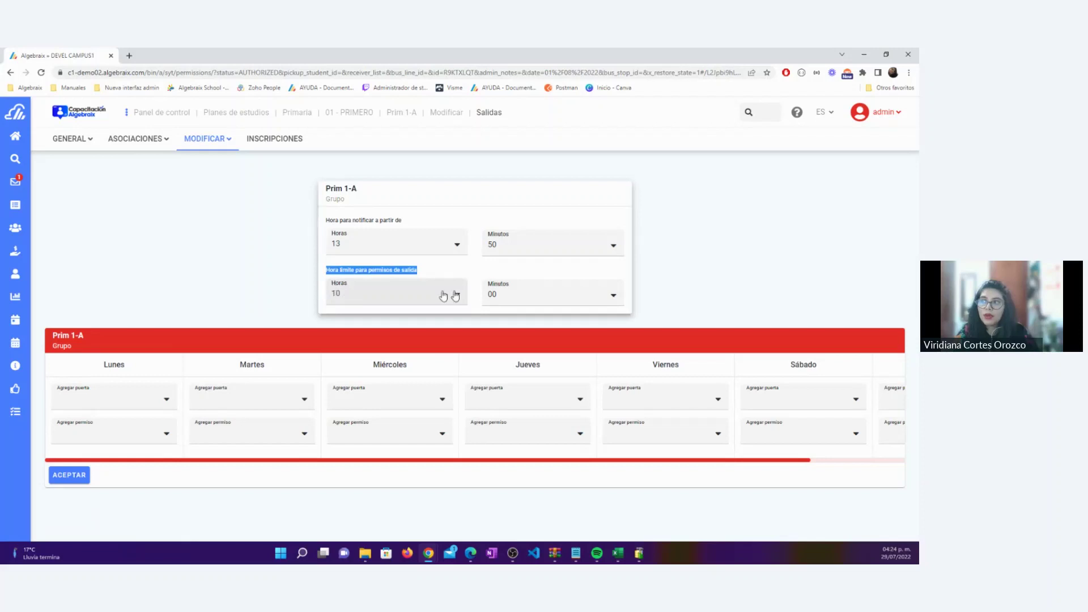
{"action": "left_click", "coordinate": [243, 267]}
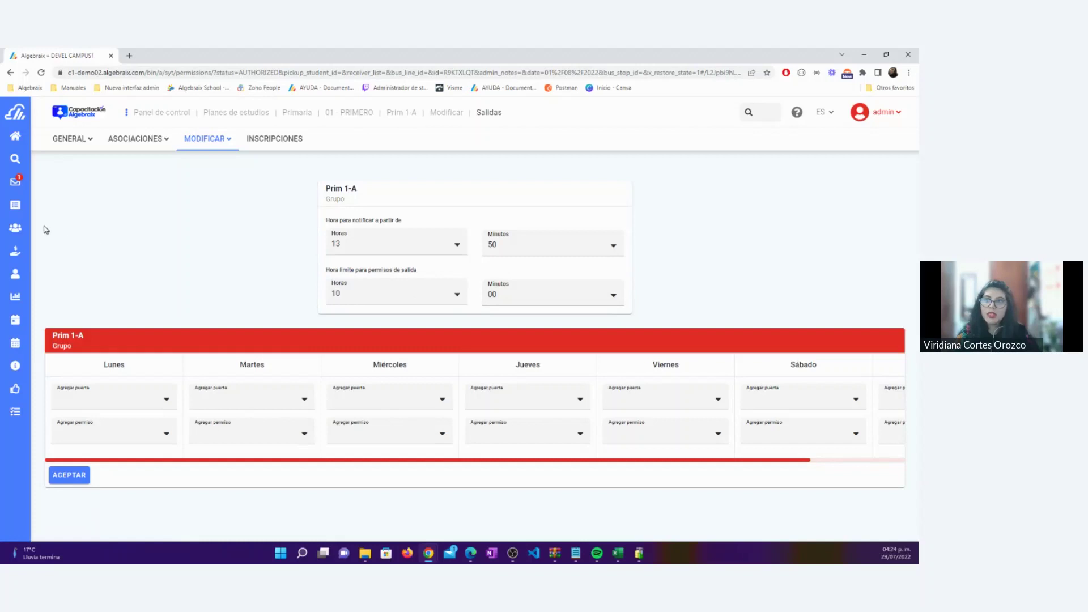
{"action": "mouse_move", "coordinate": [33, 231]}
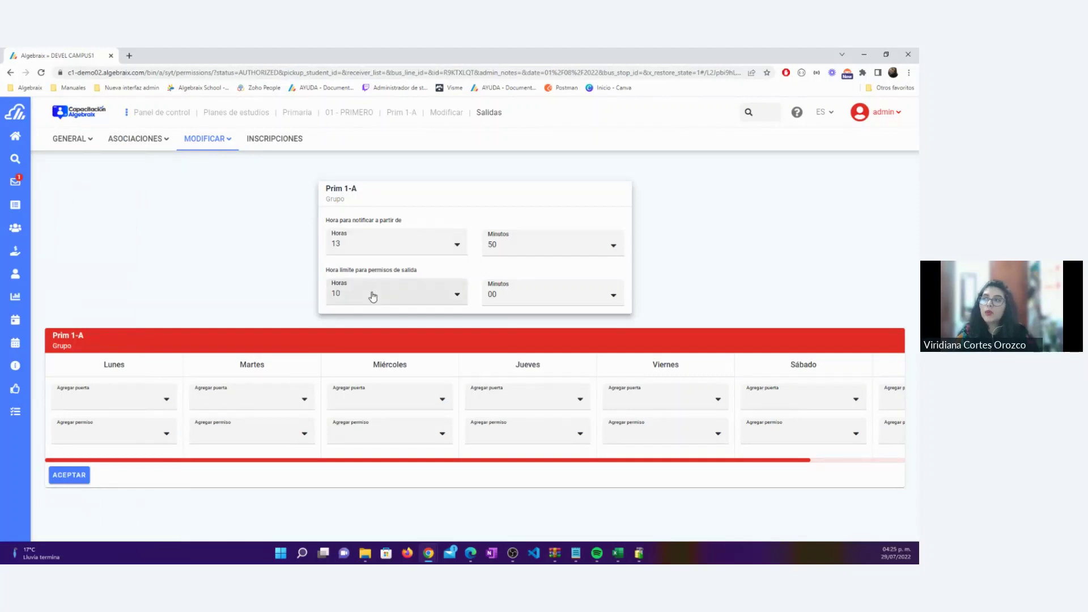
{"action": "left_click", "coordinate": [78, 481]}
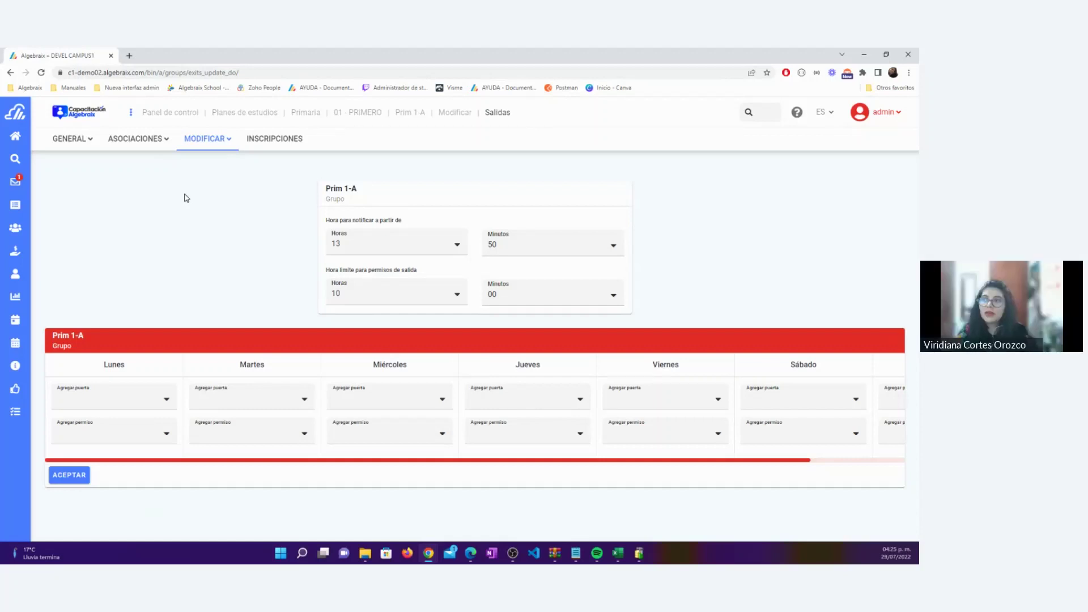
Reopen Prim 1-A's Salidas settings to confirm the saved schedule
{"action": "left_click", "coordinate": [24, 233]}
{"action": "left_click", "coordinate": [218, 139]}
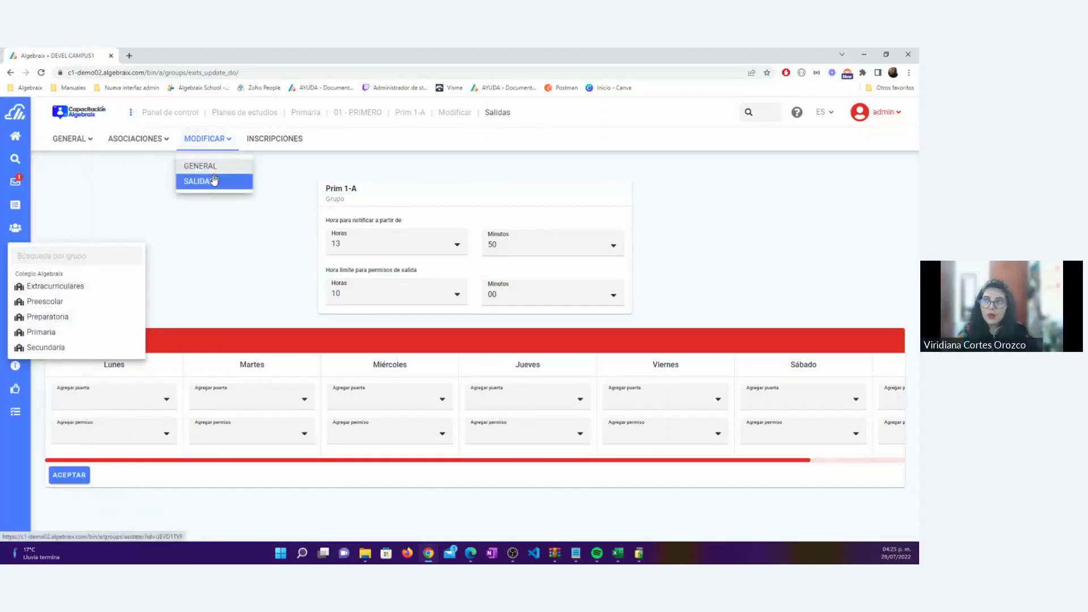
{"action": "left_click", "coordinate": [215, 180]}
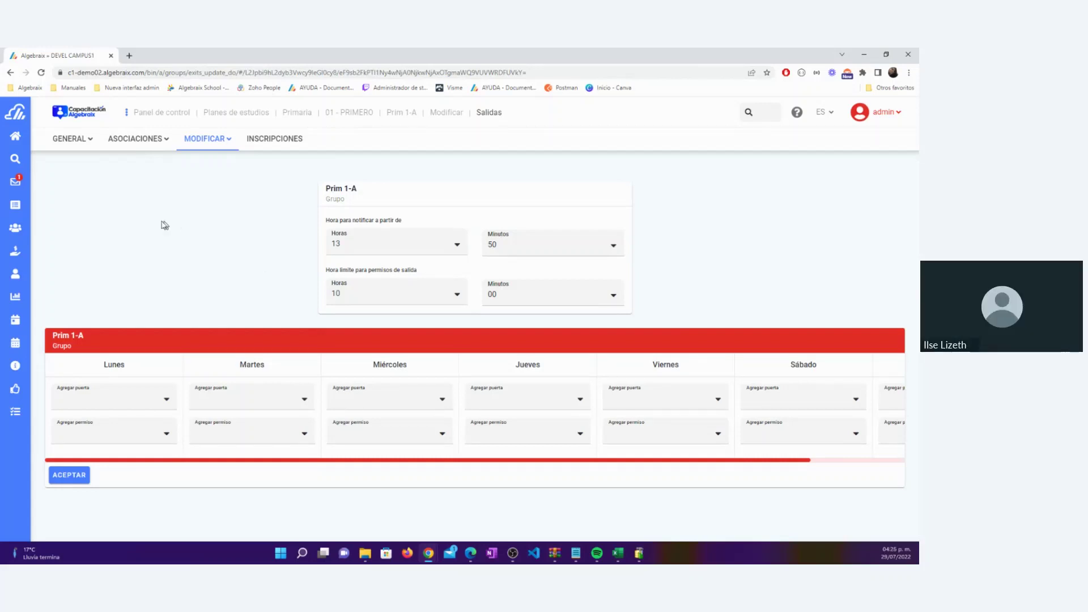
Return to Panel de control and scroll to the Salidas y transportes section
{"action": "left_click", "coordinate": [159, 113]}
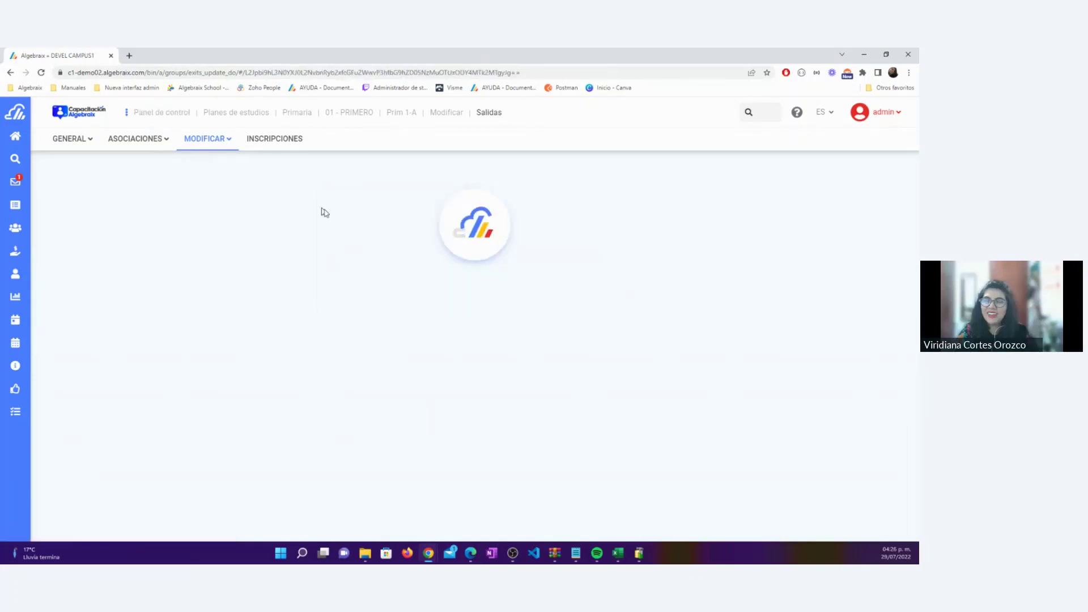
{"action": "scroll", "coordinate": [272, 221], "scroll_direction": "down", "scroll_amount": 3}
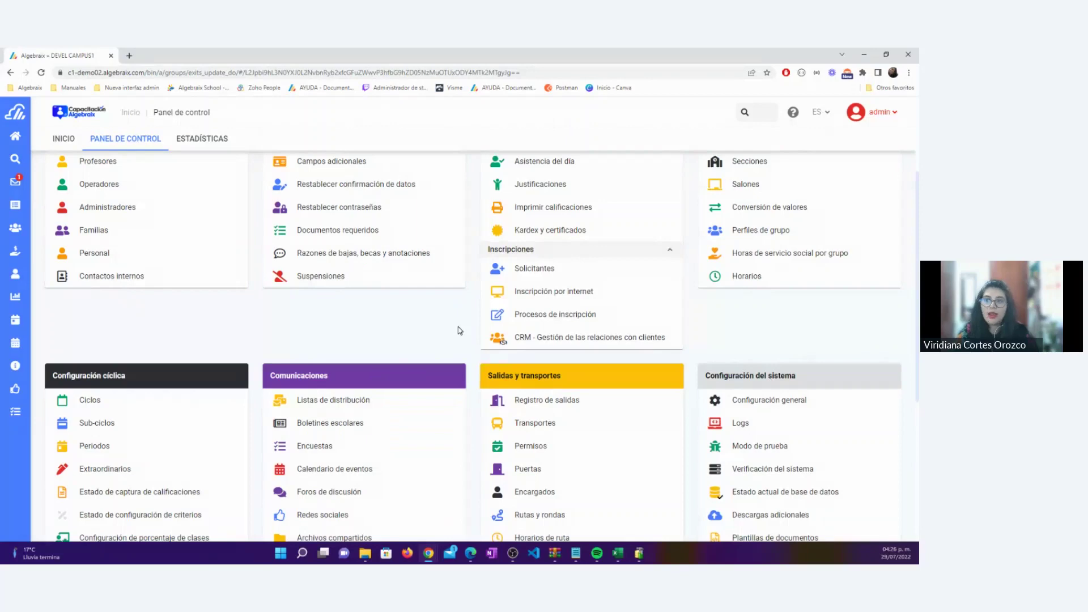
{"action": "scroll", "coordinate": [459, 327], "scroll_direction": "down", "scroll_amount": 1}
{"action": "scroll", "coordinate": [460, 332], "scroll_direction": "down", "scroll_amount": 3}
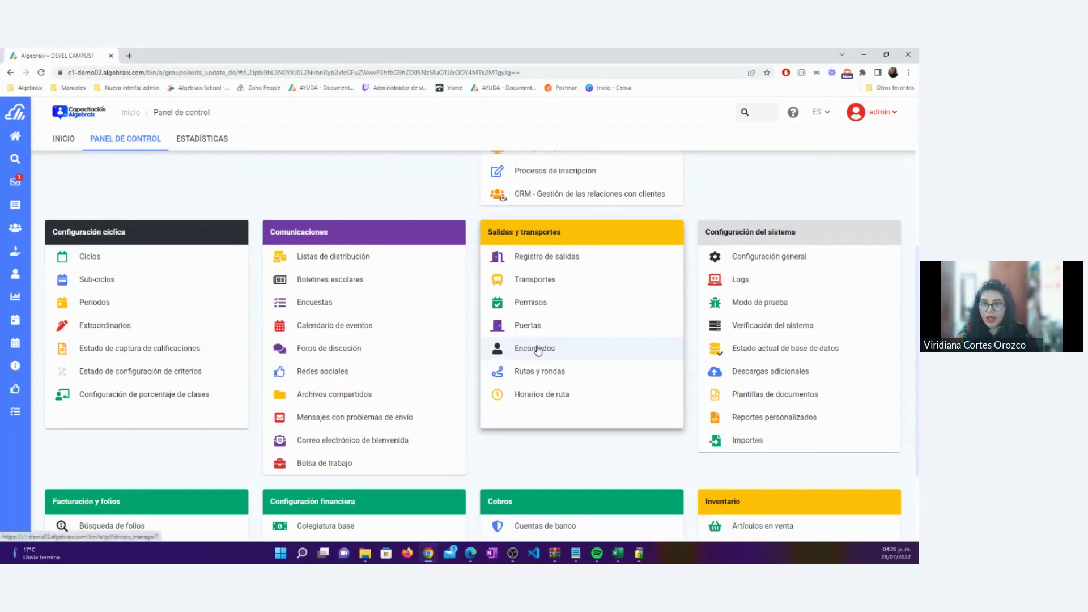
Open the Choferes page with its two registered drivers and bring up its options menu
{"action": "left_click", "coordinate": [537, 349]}
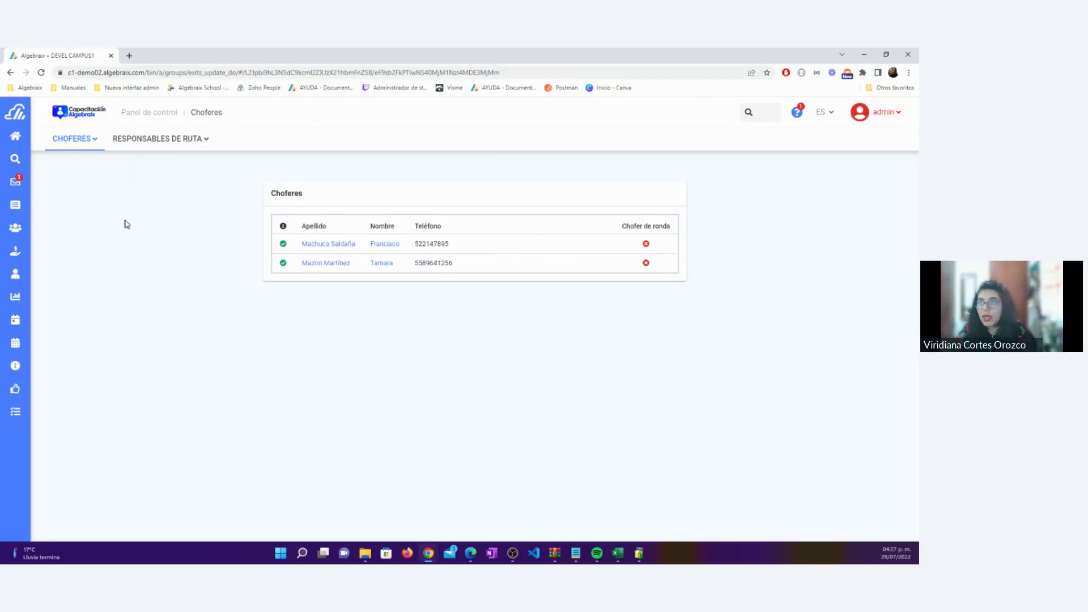
{"action": "left_click", "coordinate": [93, 145]}
Start a new driver and enter the first name, both surnames and the suggested e-mail address
{"action": "left_click", "coordinate": [85, 182]}
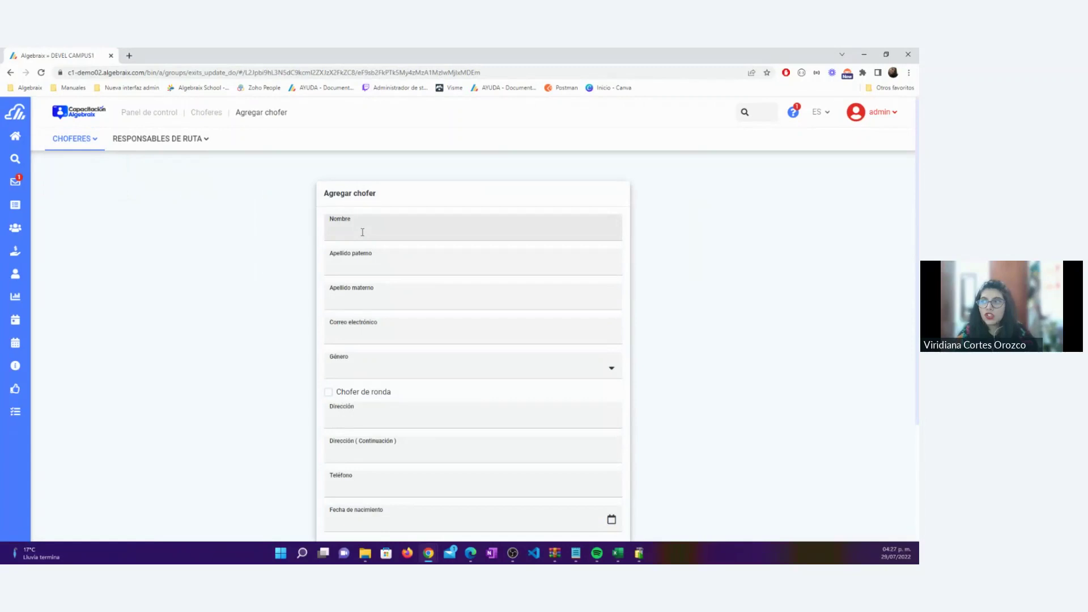
{"action": "left_click", "coordinate": [389, 222]}
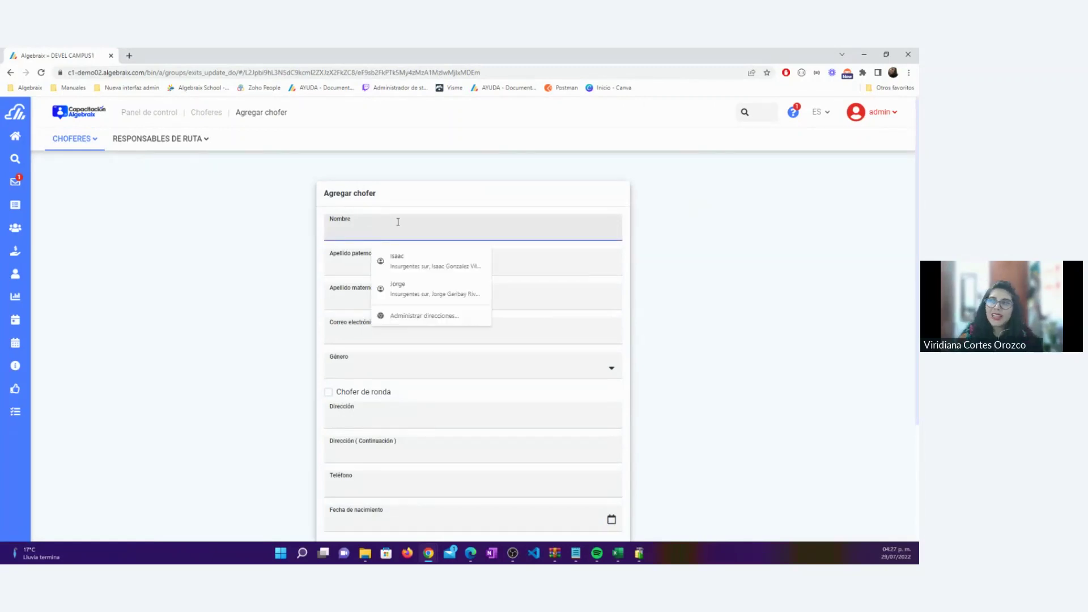
{"action": "key", "text": "Tab"}
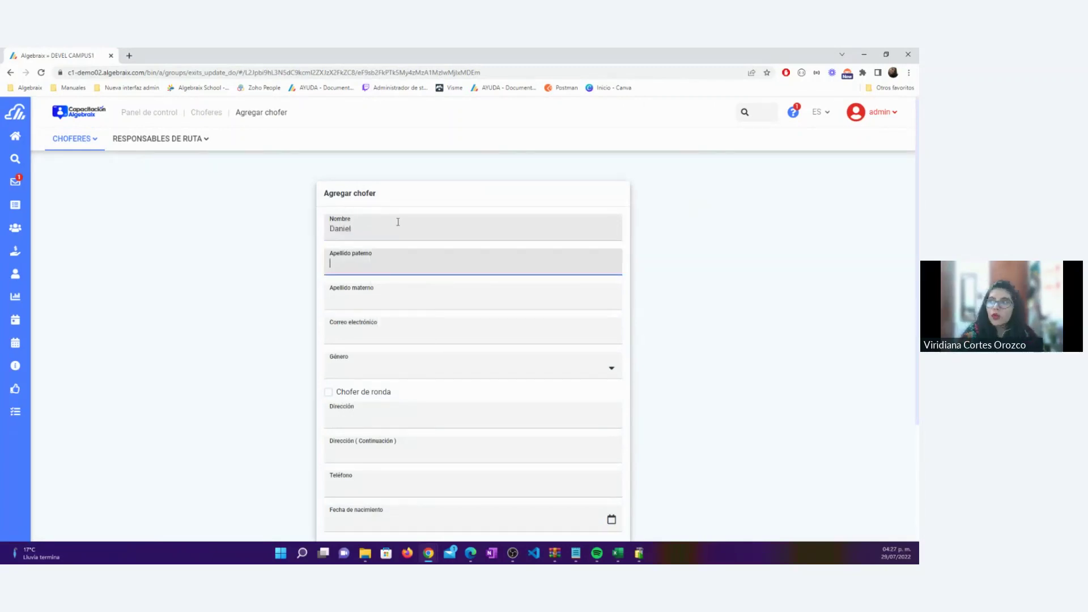
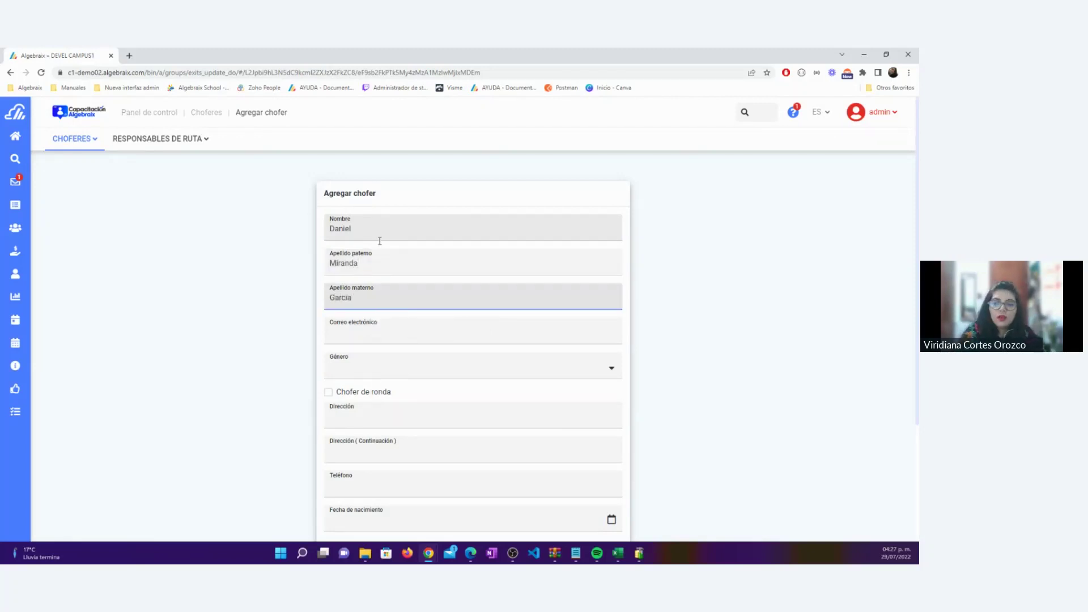
{"action": "left_click", "coordinate": [350, 331]}
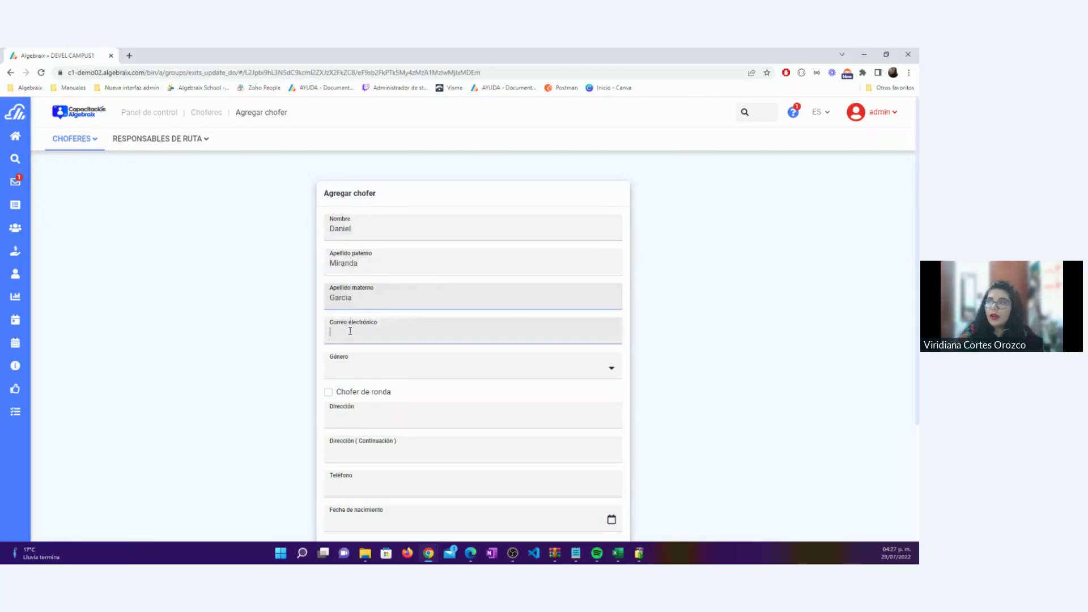
{"action": "type", "text": "xx"}
{"action": "left_click", "coordinate": [418, 364]}
Set the driver's gender to Masculino and mark them as a route driver
{"action": "left_click", "coordinate": [367, 369]}
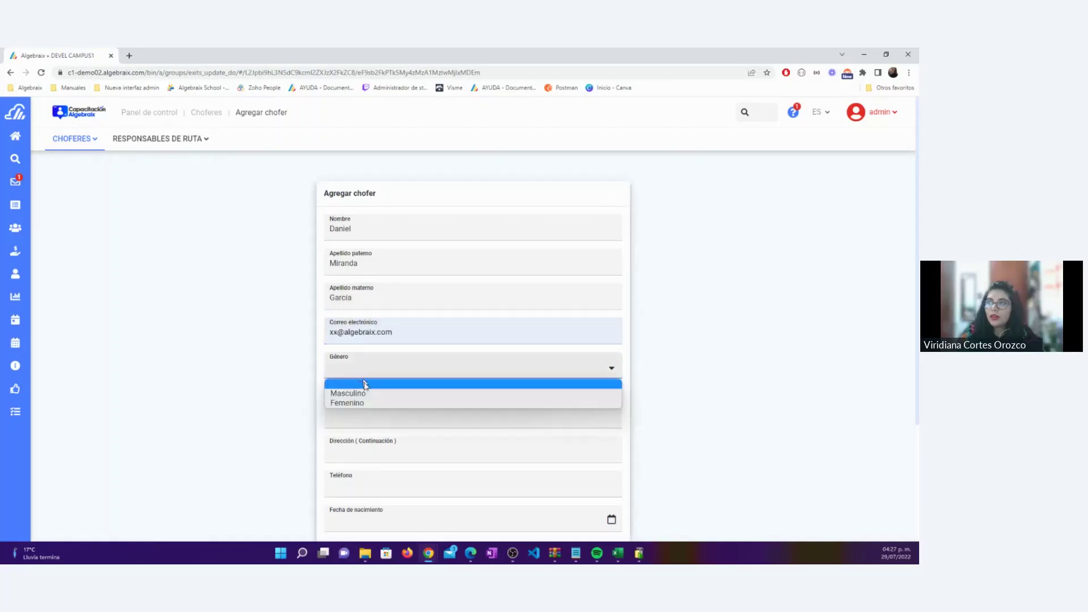
{"action": "left_click", "coordinate": [367, 396]}
{"action": "left_click_drag", "start_coordinate": [395, 396], "coordinate": [338, 398]}
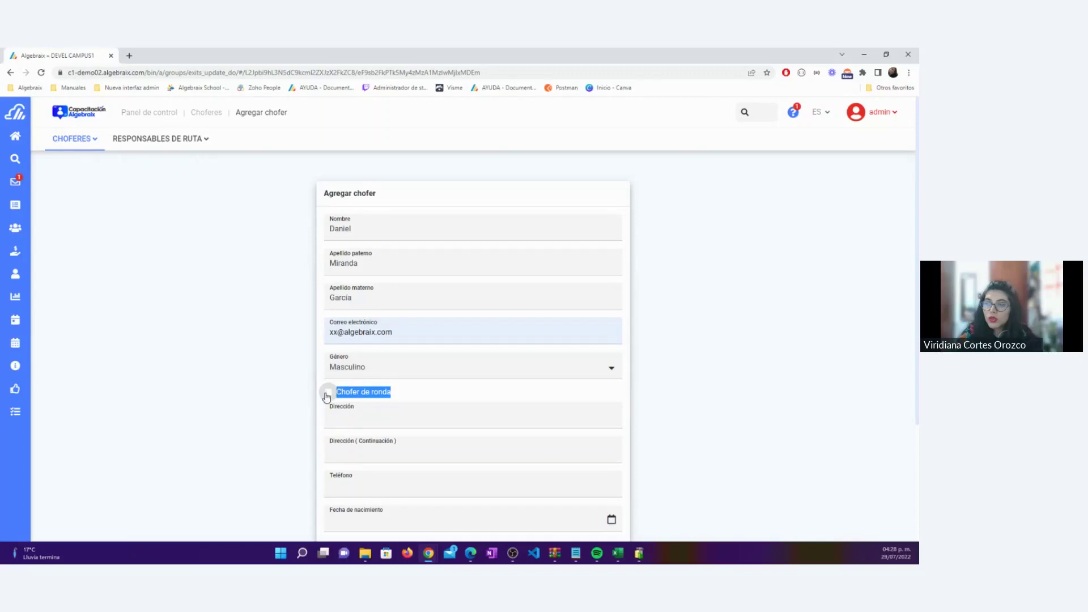
{"action": "left_click", "coordinate": [328, 394]}
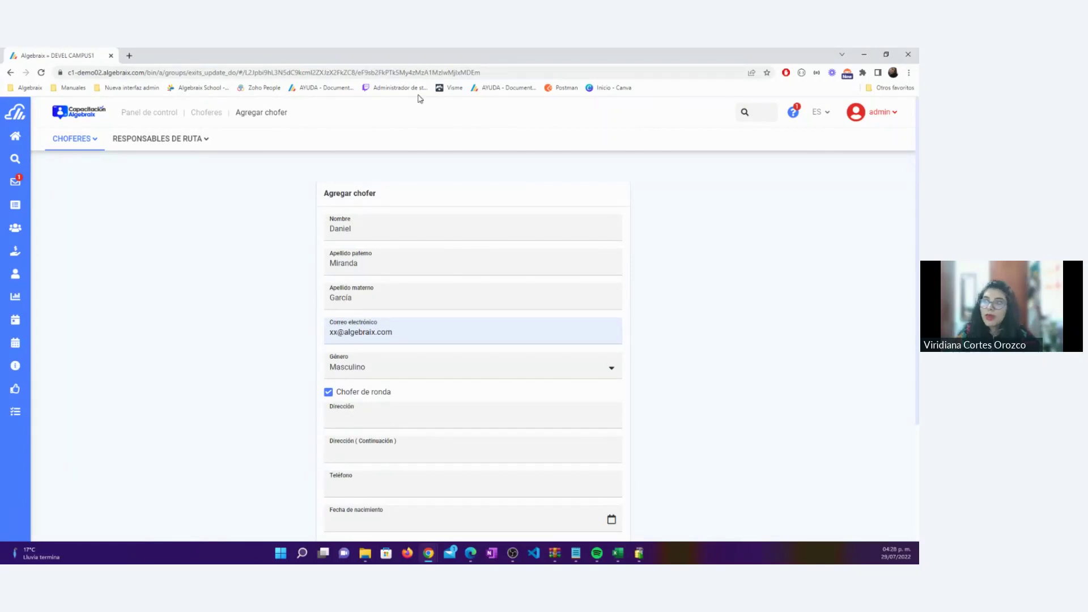
Fill the driver's address and phone from the saved autofill suggestion
{"action": "left_click_drag", "start_coordinate": [395, 396], "coordinate": [266, 395]}
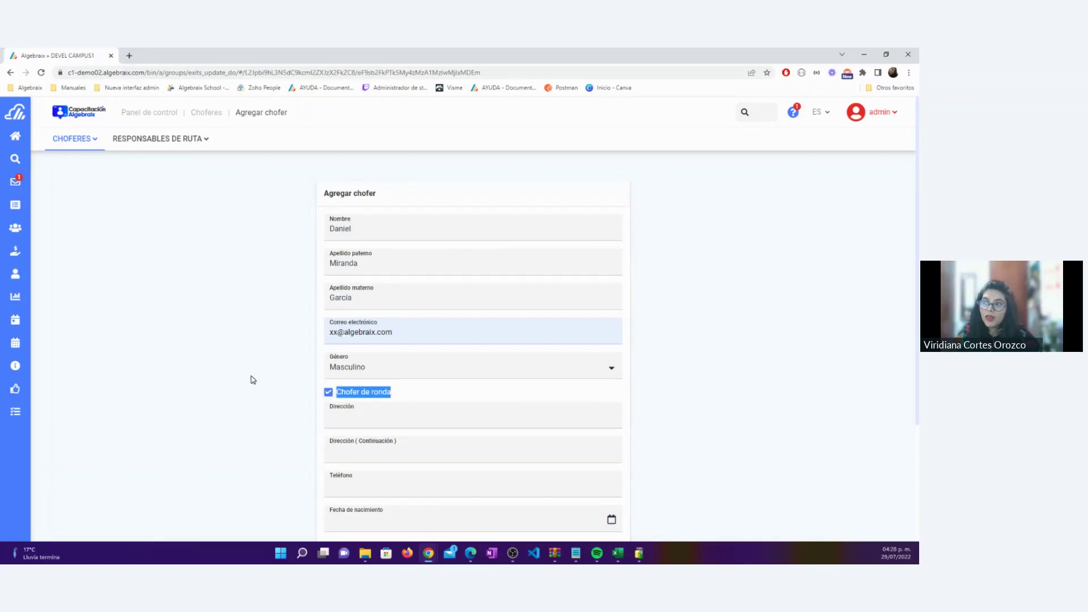
{"action": "left_click", "coordinate": [355, 420]}
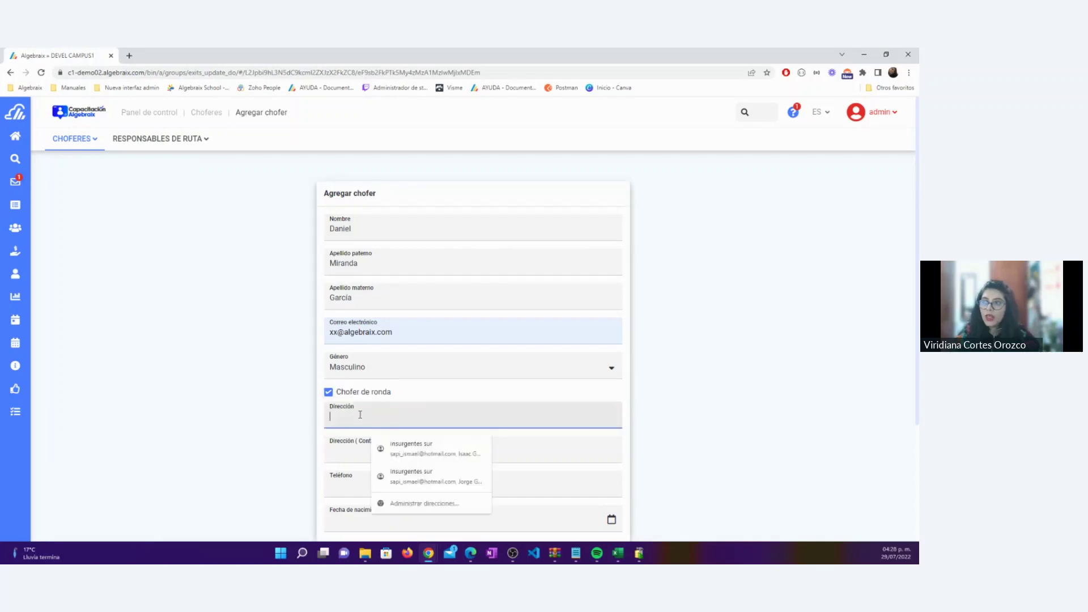
{"action": "left_click", "coordinate": [411, 448]}
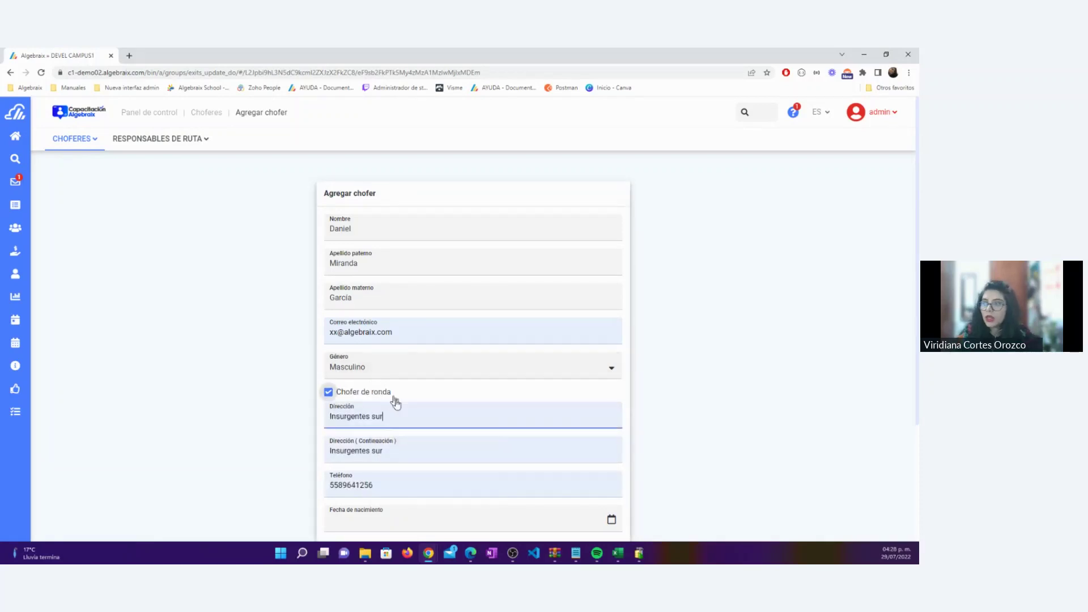
{"action": "scroll", "coordinate": [404, 407], "scroll_direction": "down", "scroll_amount": 2}
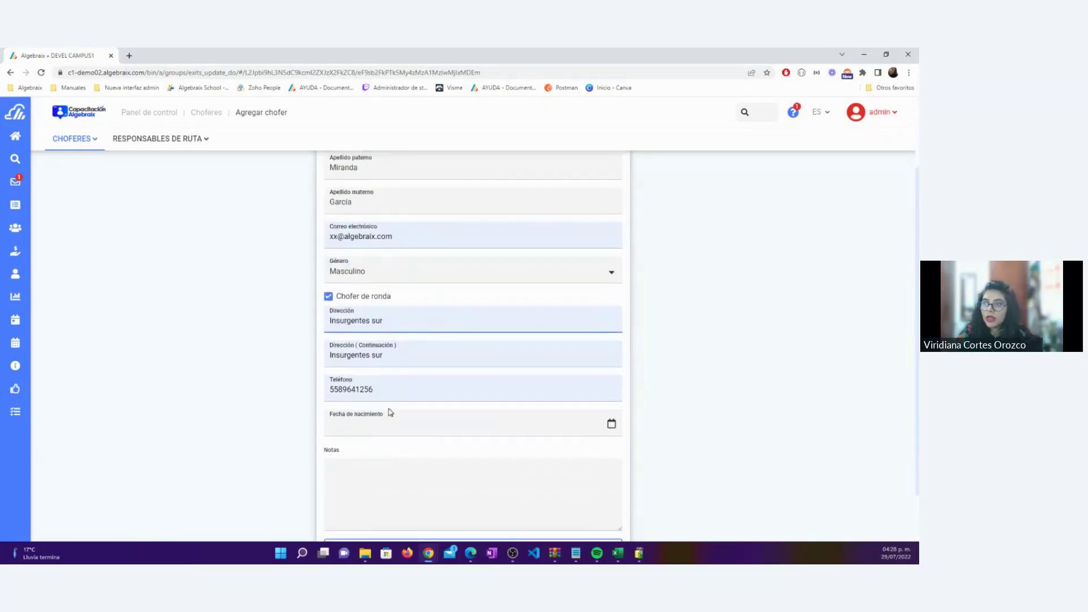
Set the Fecha de nacimiento to 08/08/1986 using the date picker
{"action": "left_click", "coordinate": [382, 422]}
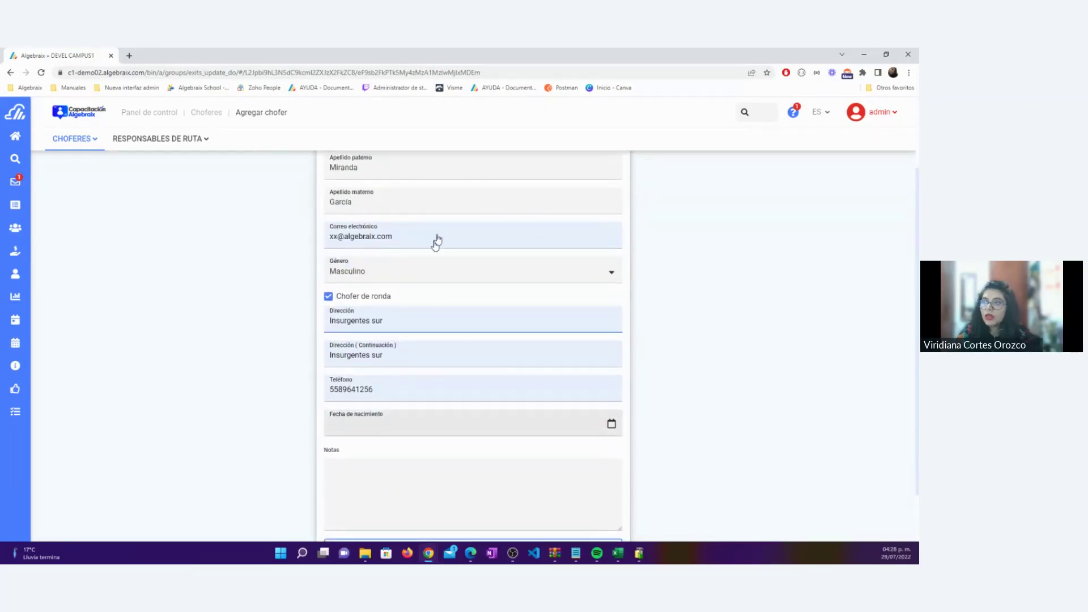
{"action": "left_click", "coordinate": [400, 275]}
{"action": "left_click", "coordinate": [385, 318]}
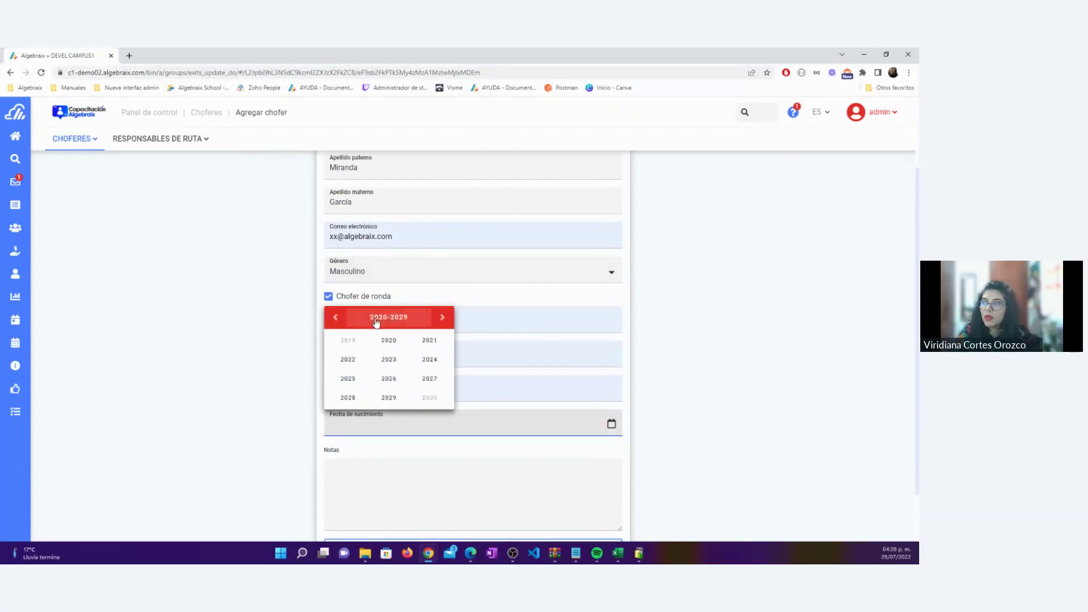
{"action": "left_click", "coordinate": [387, 318]}
{"action": "left_click", "coordinate": [337, 238]}
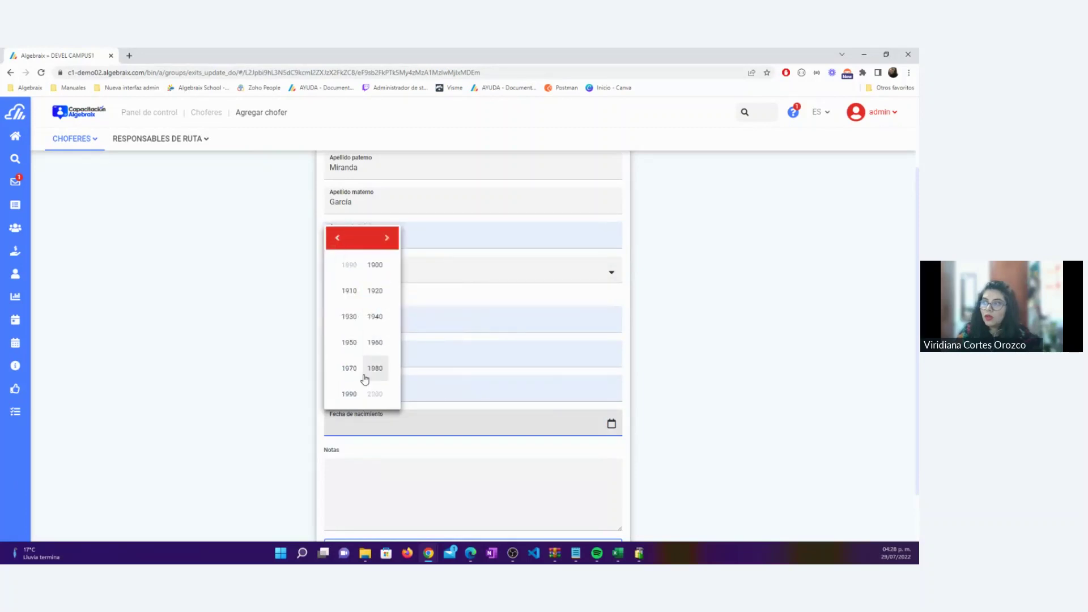
{"action": "left_click", "coordinate": [374, 375]}
{"action": "left_click", "coordinate": [387, 379]}
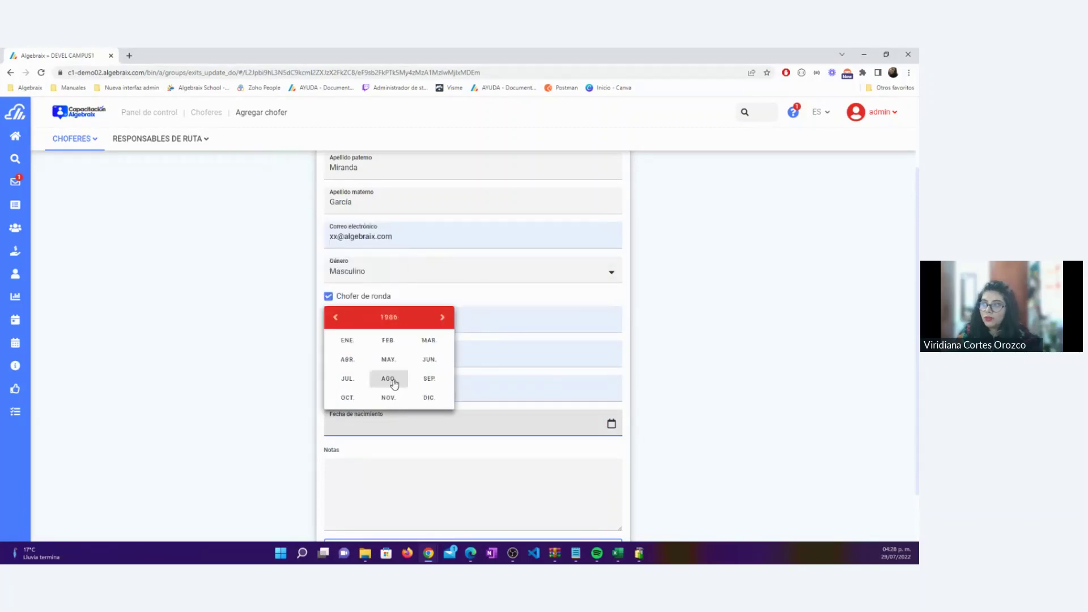
{"action": "left_click", "coordinate": [389, 380]}
{"action": "left_click", "coordinate": [406, 332]}
{"action": "scroll", "coordinate": [435, 397], "scroll_direction": "down", "scroll_amount": 1}
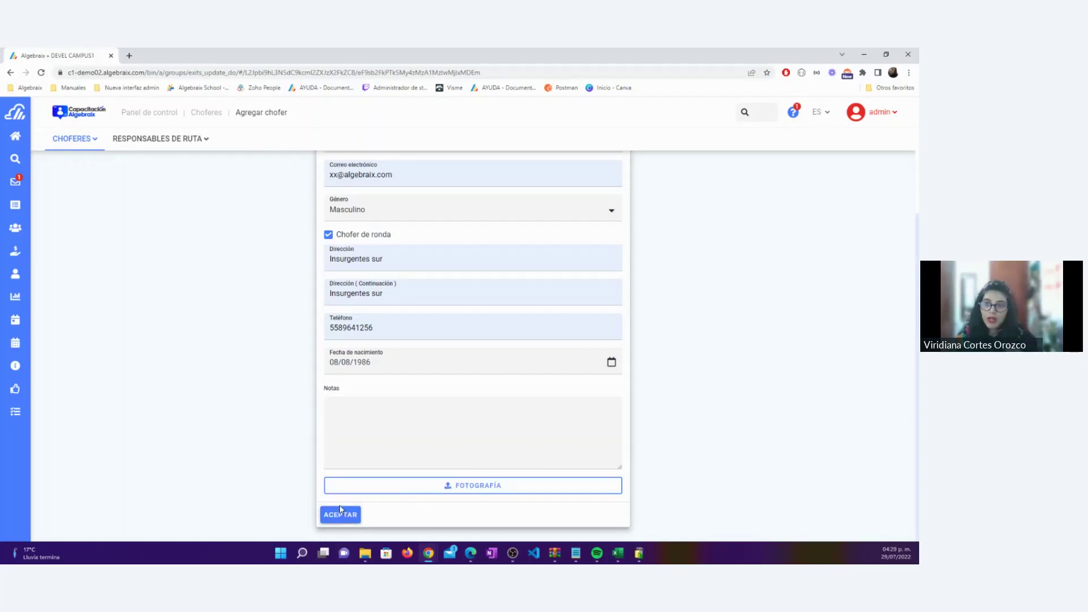
Save the new driver with ACEPTAR and return to the Choferes list, now showing three drivers
{"action": "left_click_drag", "start_coordinate": [403, 240], "coordinate": [340, 244]}
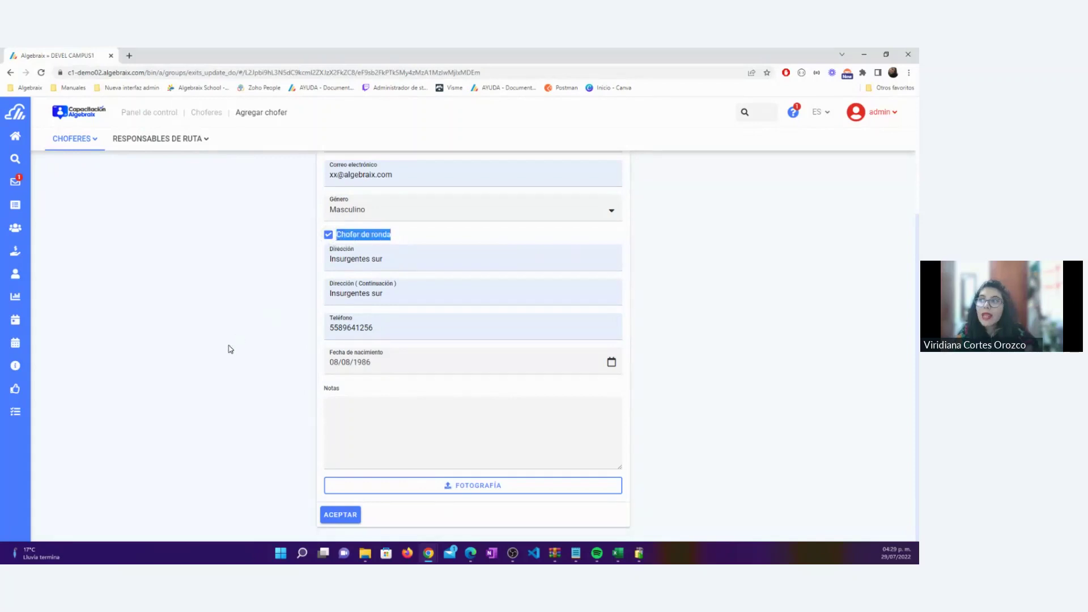
{"action": "left_click", "coordinate": [332, 514]}
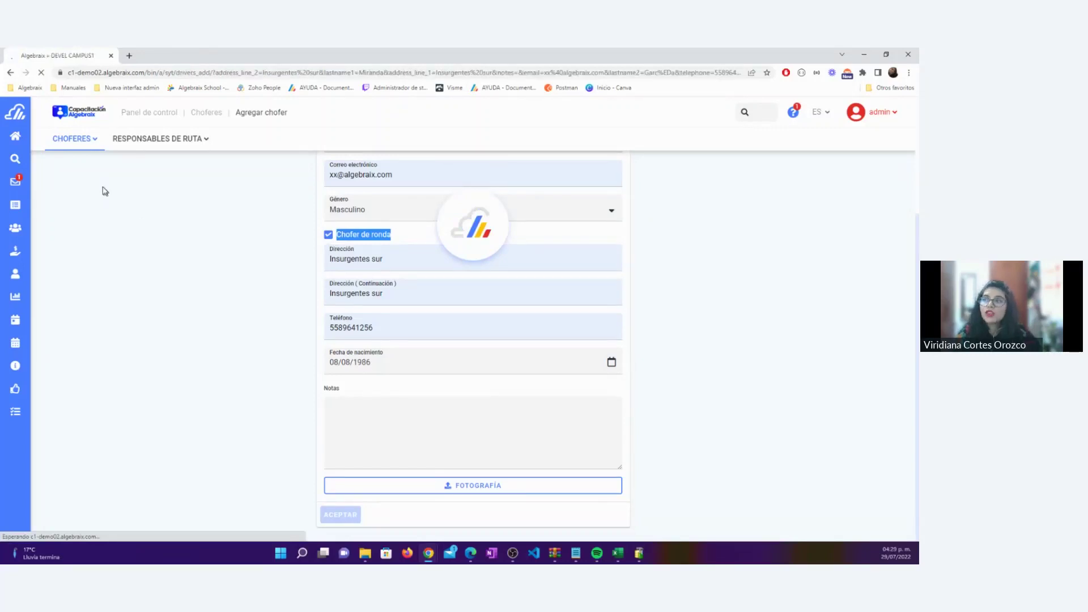
{"action": "left_click", "coordinate": [96, 144]}
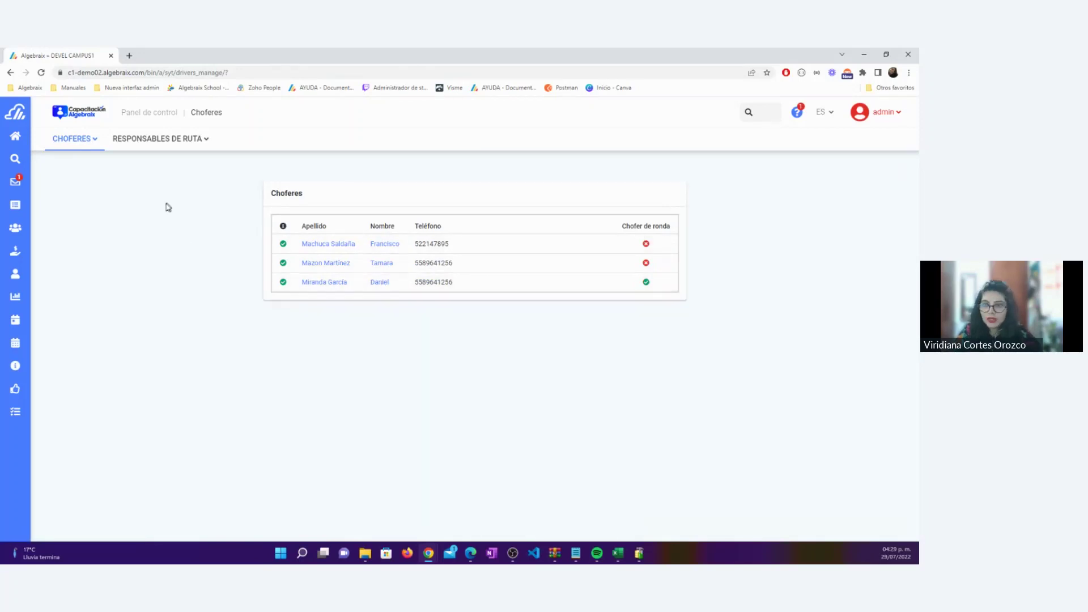
From Panel de control go to Rutas y rondas and open the Agregar ronda form
{"action": "left_click", "coordinate": [149, 112]}
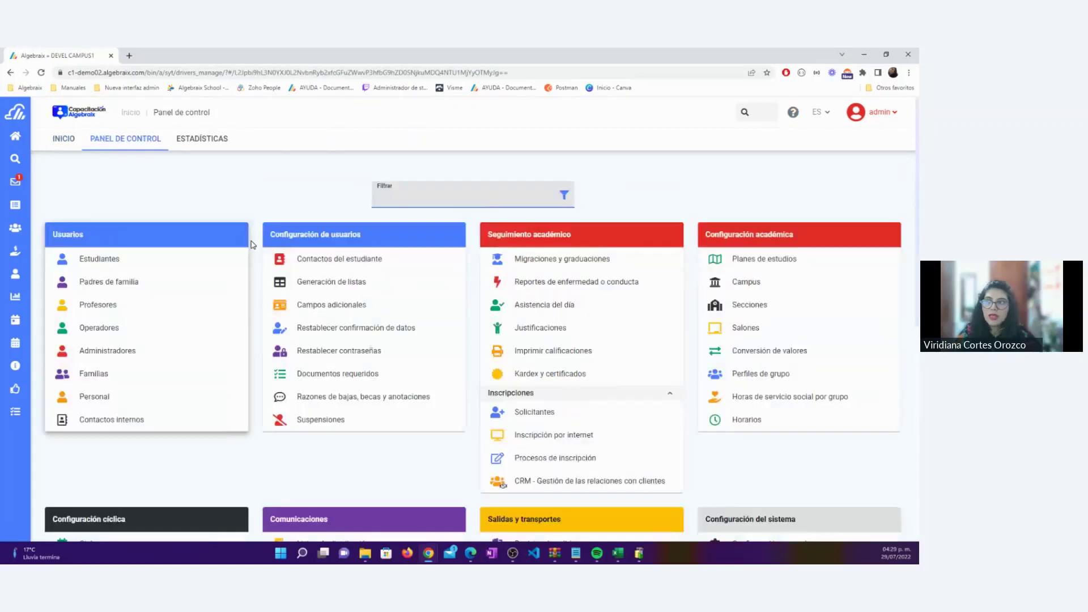
{"action": "scroll", "coordinate": [250, 244], "scroll_direction": "down", "scroll_amount": 5}
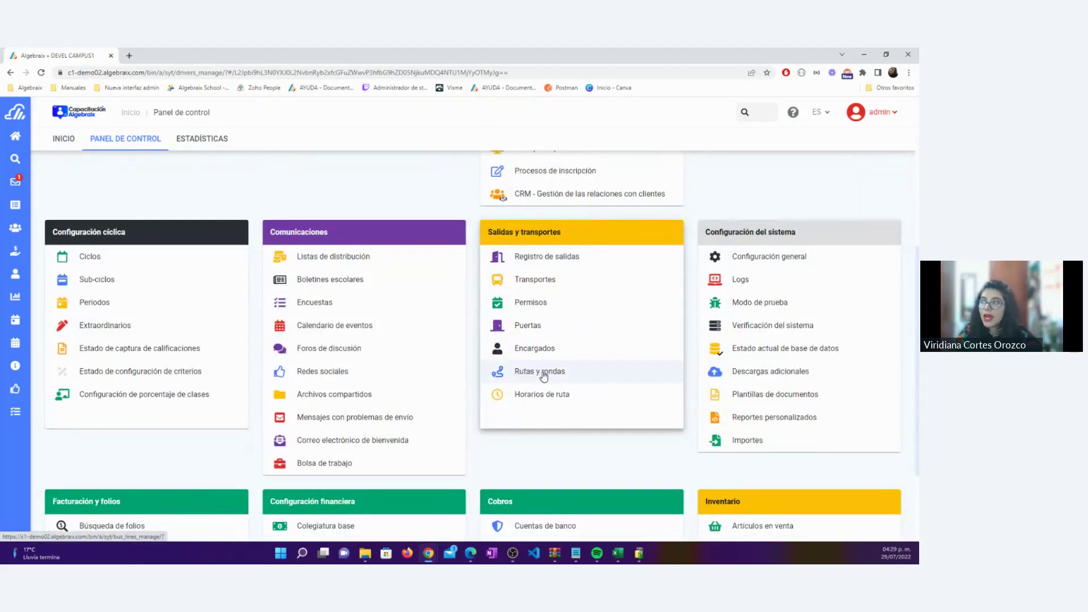
{"action": "left_click", "coordinate": [544, 375]}
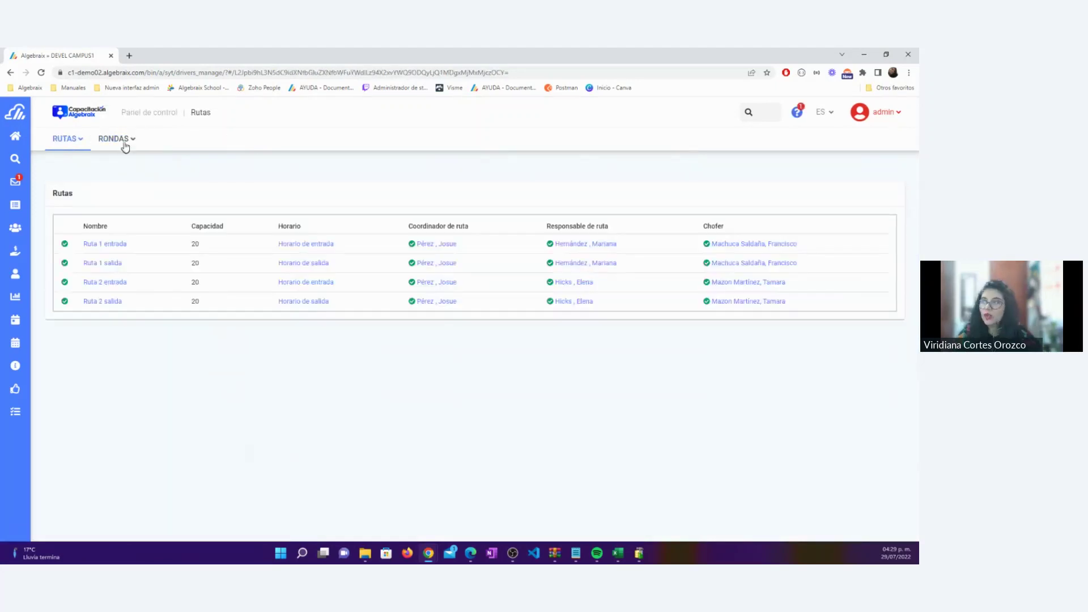
{"action": "left_click", "coordinate": [132, 143]}
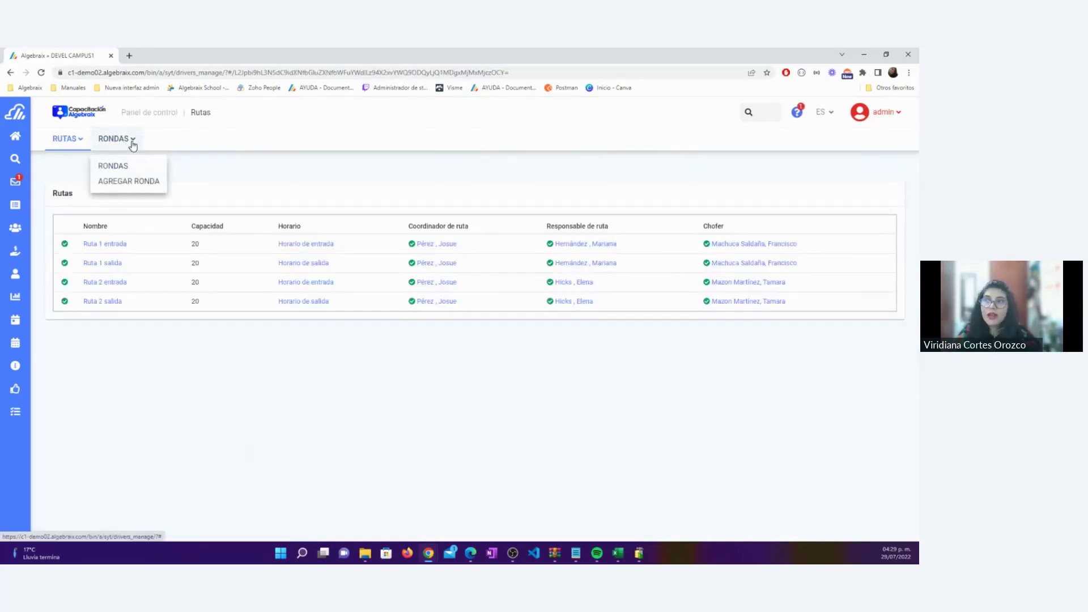
{"action": "left_click", "coordinate": [141, 186]}
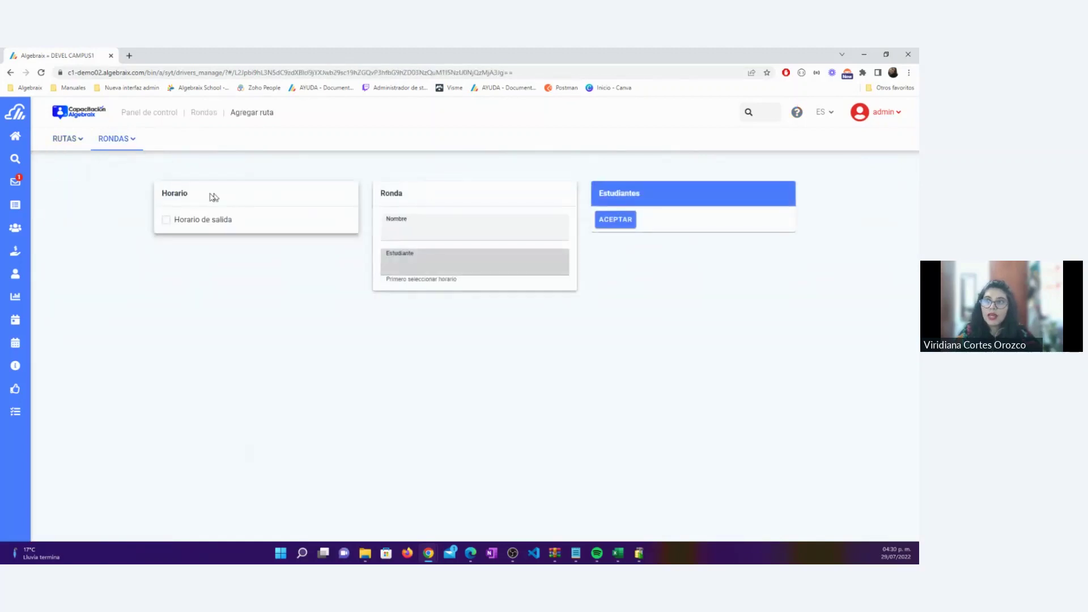
Tick Horario de salida for the round and enter 'Ronda de papás' as its name
{"action": "left_click_drag", "start_coordinate": [198, 196], "coordinate": [157, 196]}
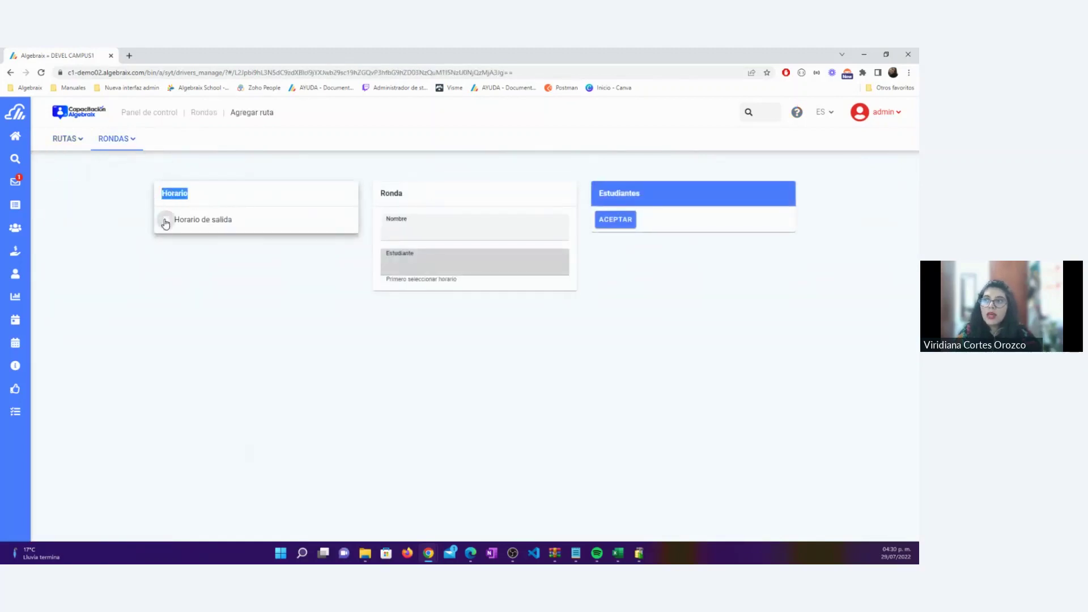
{"action": "left_click", "coordinate": [165, 222]}
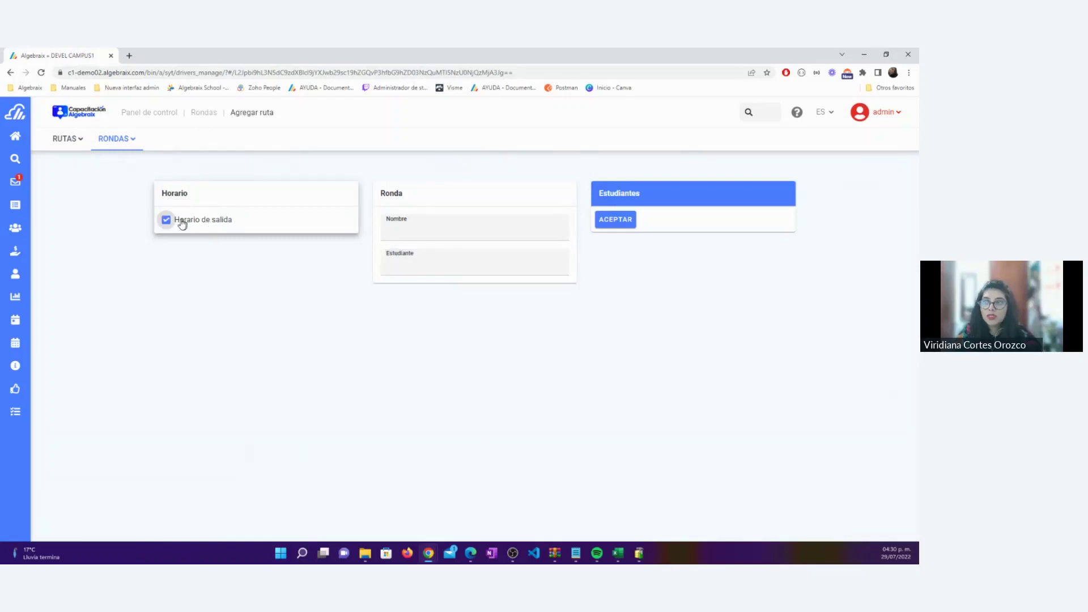
{"action": "left_click", "coordinate": [165, 220]}
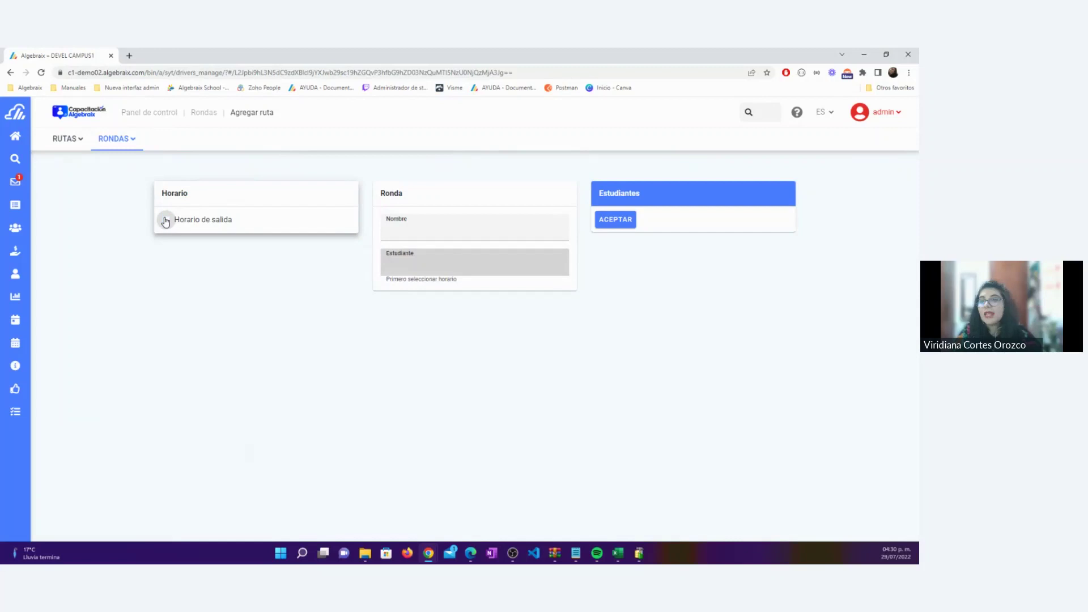
{"action": "left_click", "coordinate": [166, 221]}
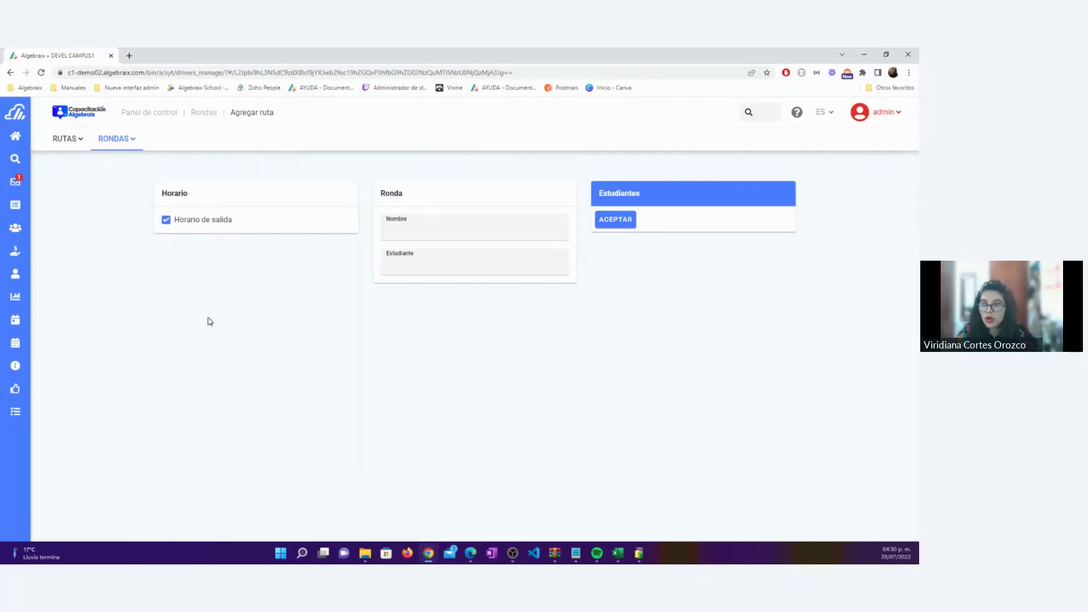
{"action": "left_click", "coordinate": [441, 236]}
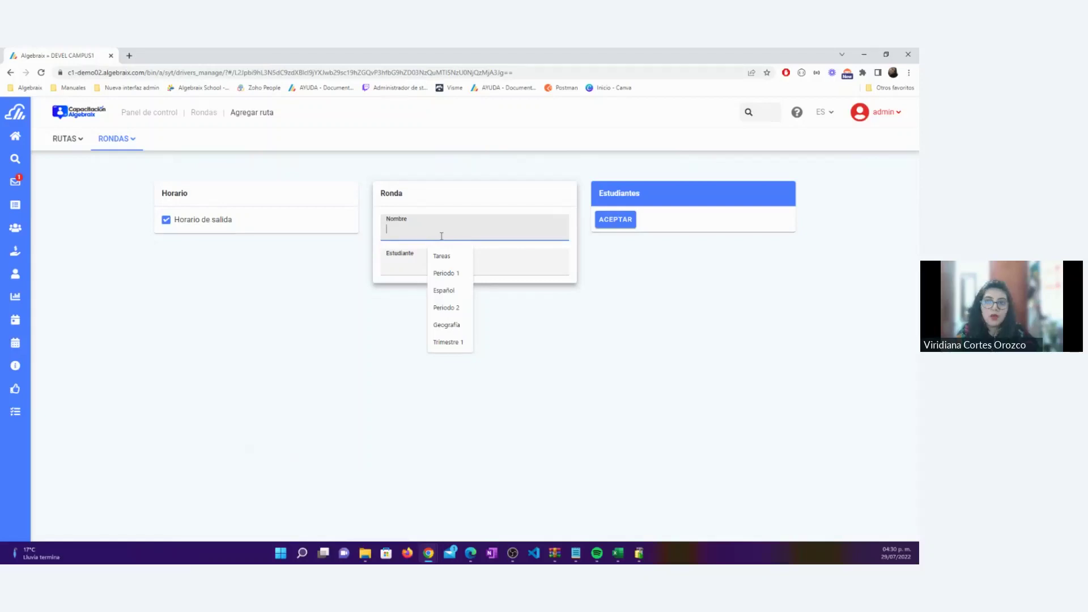
{"action": "type", "text": "R"}
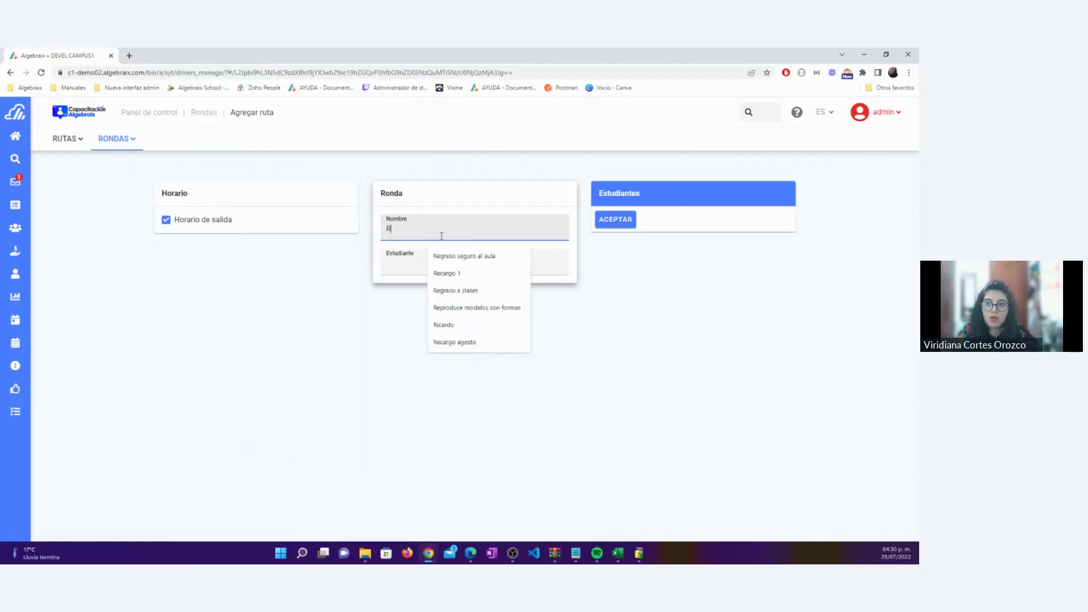
{"action": "type", "text": "onda de papás"}
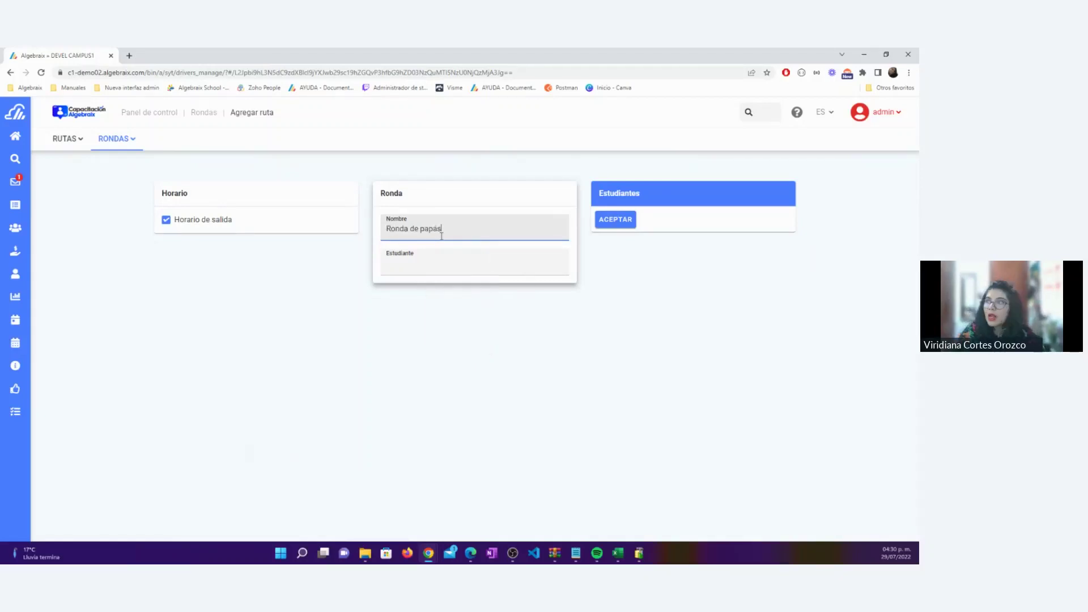
{"action": "left_click", "coordinate": [404, 264]}
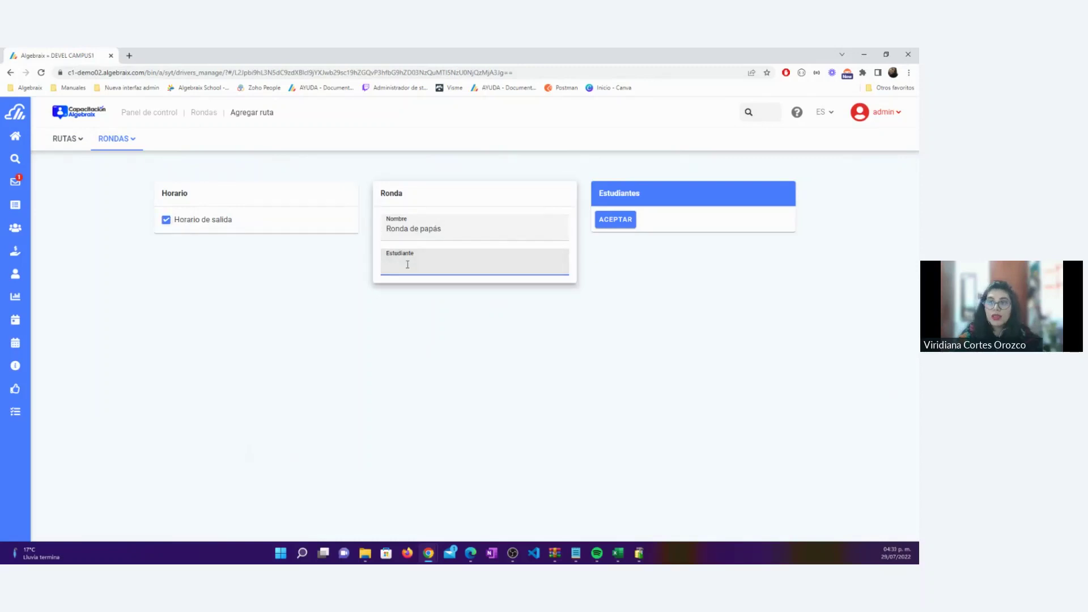
Search the Estudiante field (med, tan, ric, o), add three students, and save with ACEPTAR
{"action": "type", "text": "med"}
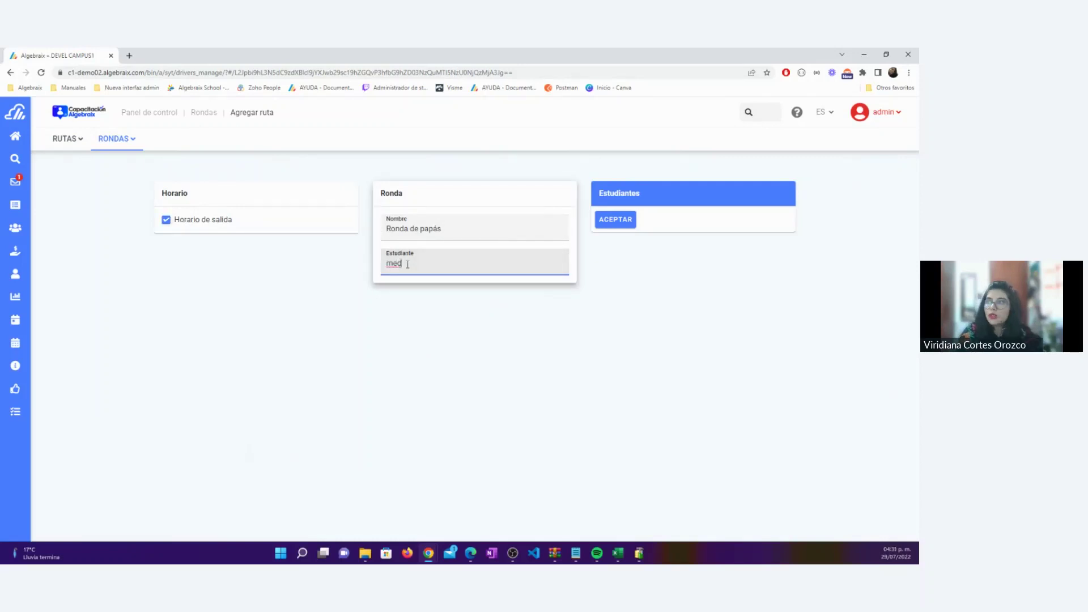
{"action": "key", "text": "BackSpace"}
{"action": "key", "text": "BackSpace"}
{"action": "key", "text": "BackSpace"}
{"action": "type", "text": "tan"}
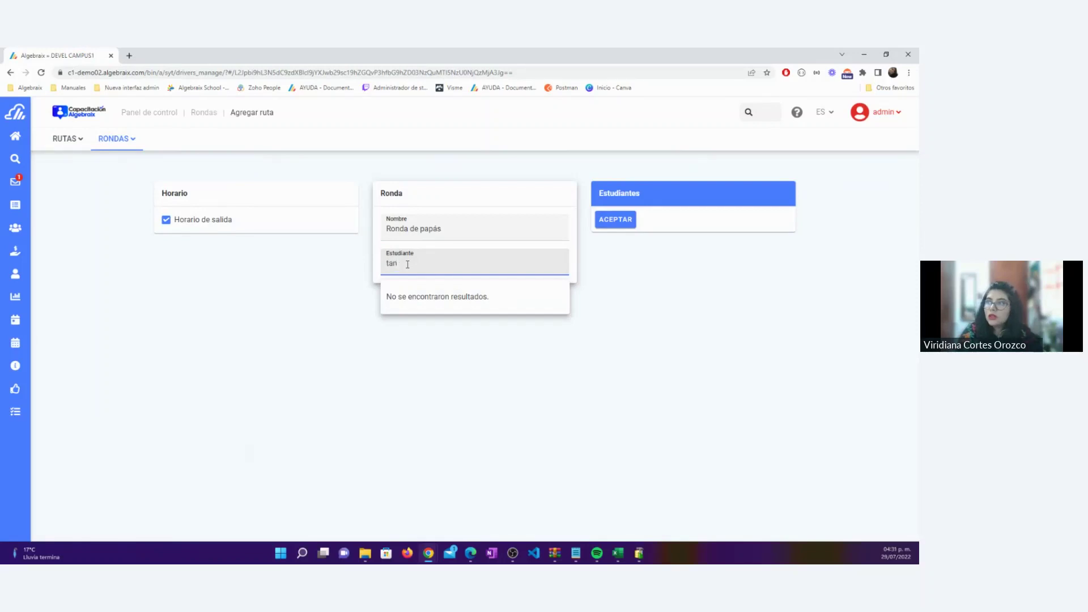
{"action": "key", "text": "BackSpace"}
{"action": "key", "text": "BackSpace"}
{"action": "key", "text": "BackSpace"}
{"action": "type", "text": "ri"}
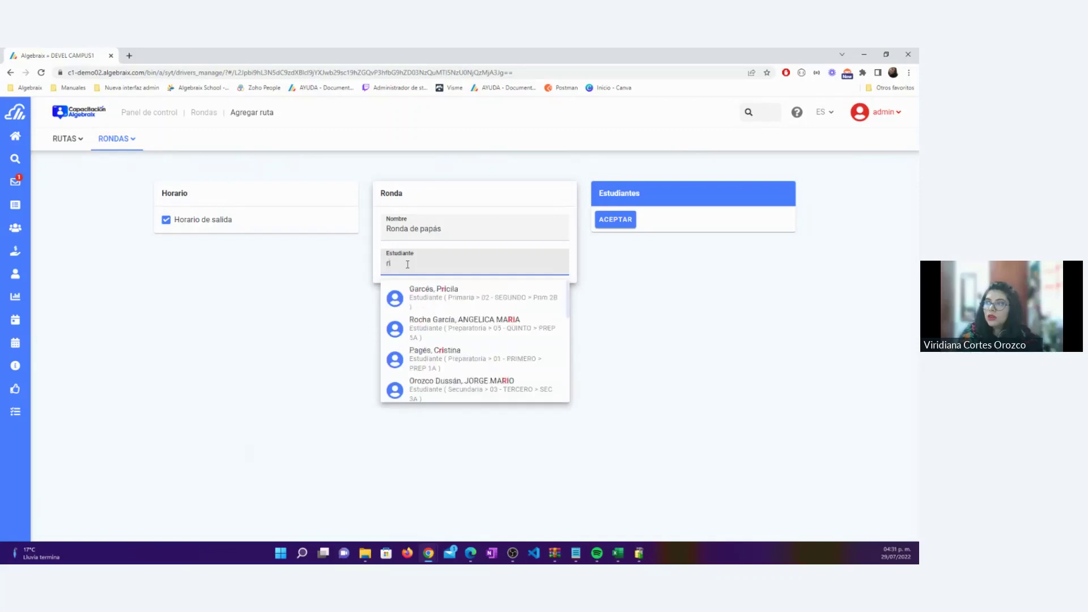
{"action": "type", "text": "c"}
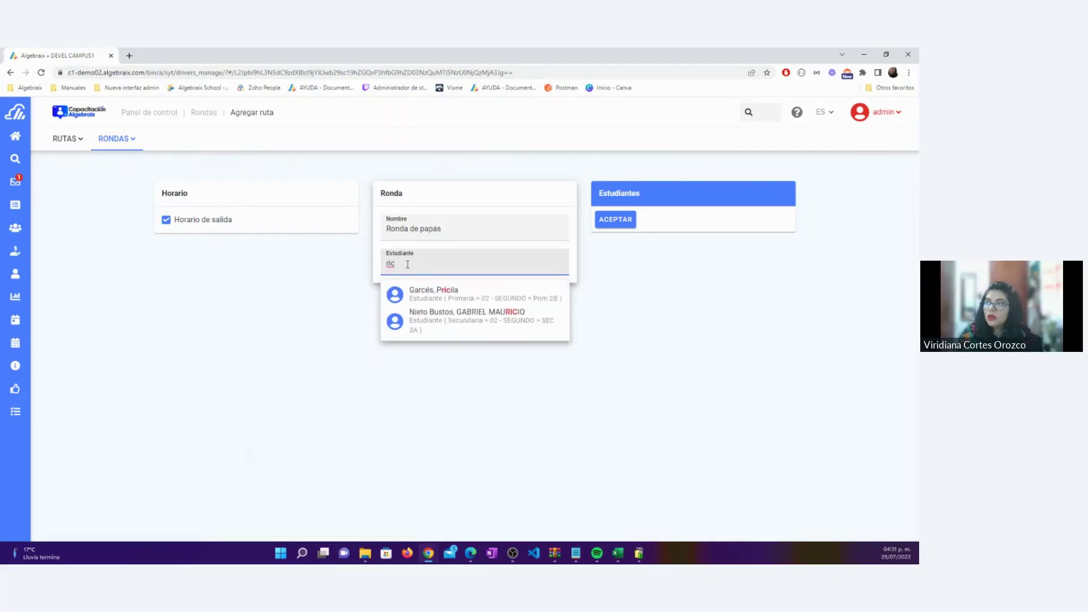
{"action": "left_click", "coordinate": [474, 323]}
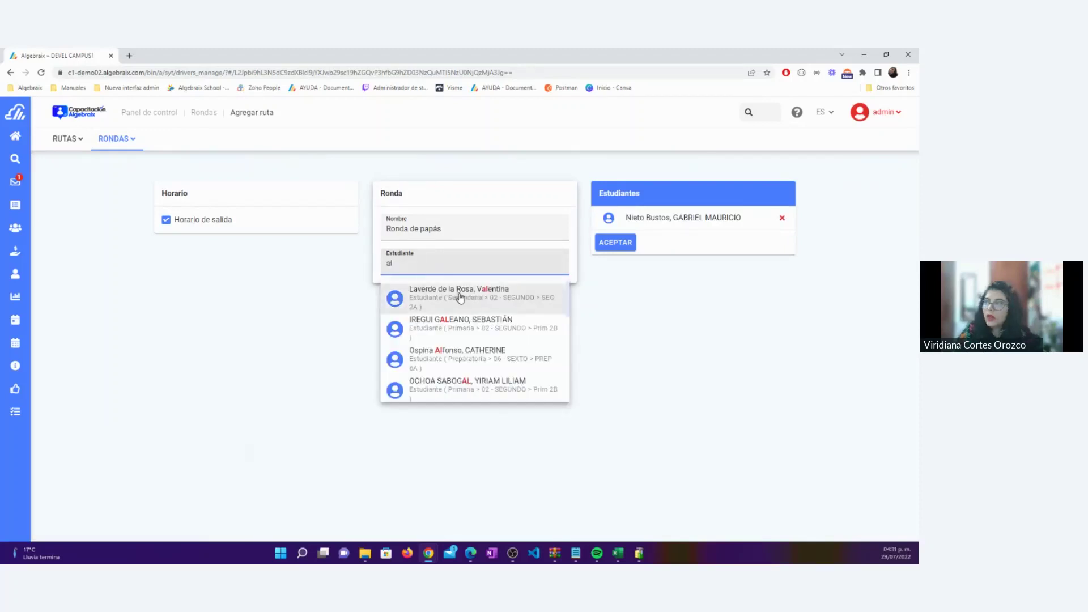
{"action": "left_click", "coordinate": [457, 296]}
{"action": "type", "text": "o"}
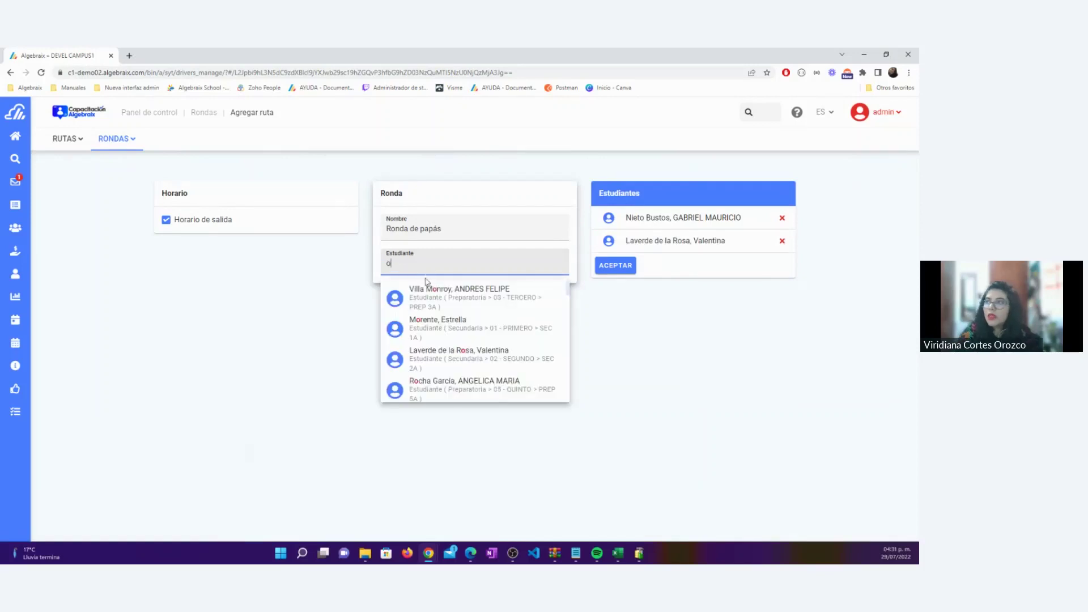
{"action": "left_click", "coordinate": [429, 292]}
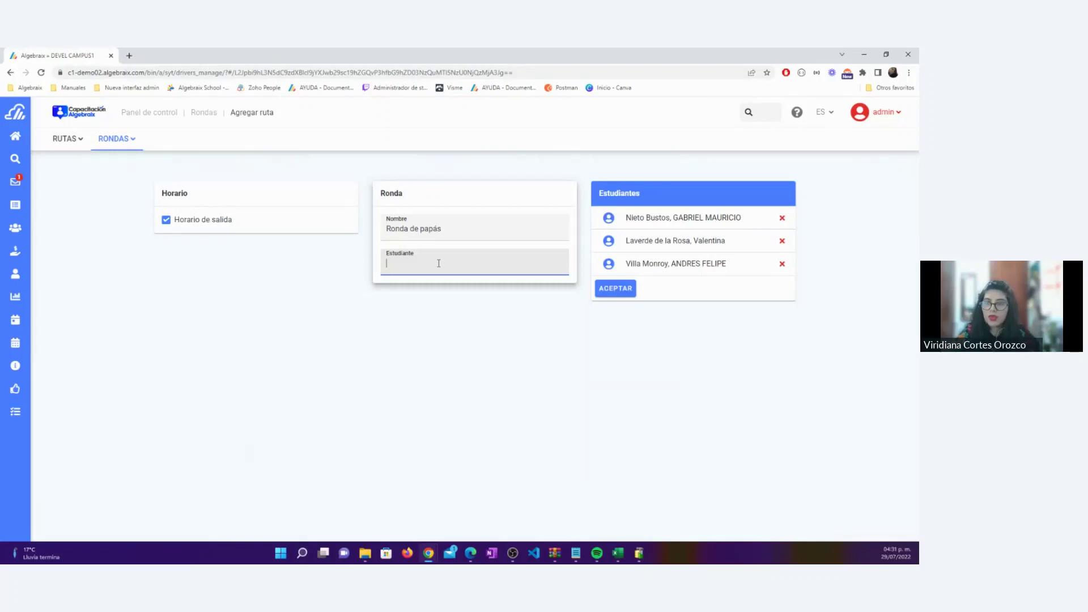
{"action": "left_click", "coordinate": [607, 292]}
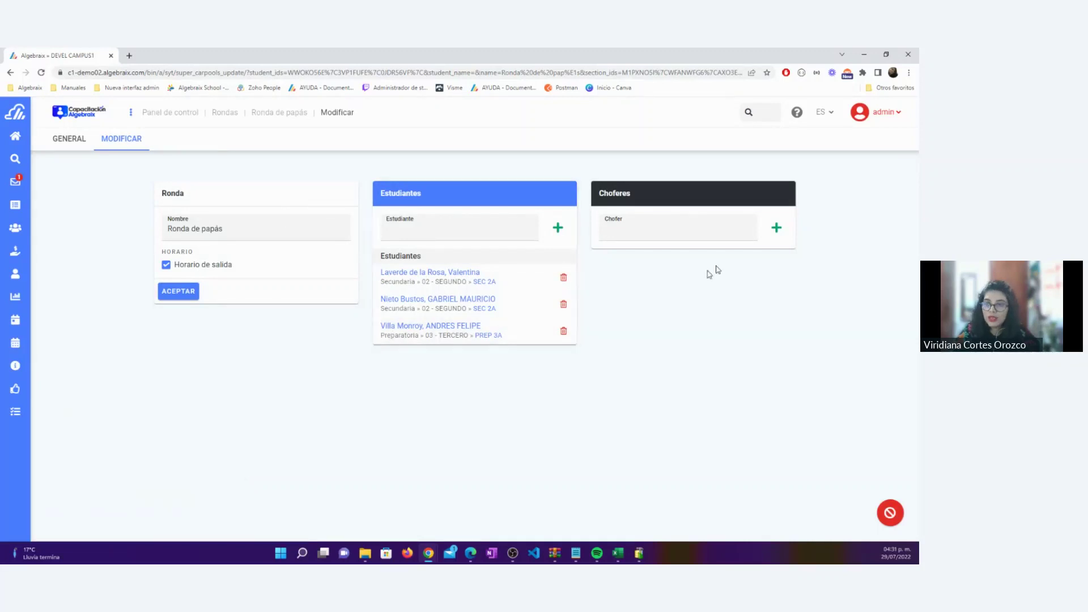
Search for the new driver in the Chofer field, add them to Ronda de papás, and dismiss the toast
{"action": "left_click", "coordinate": [700, 229]}
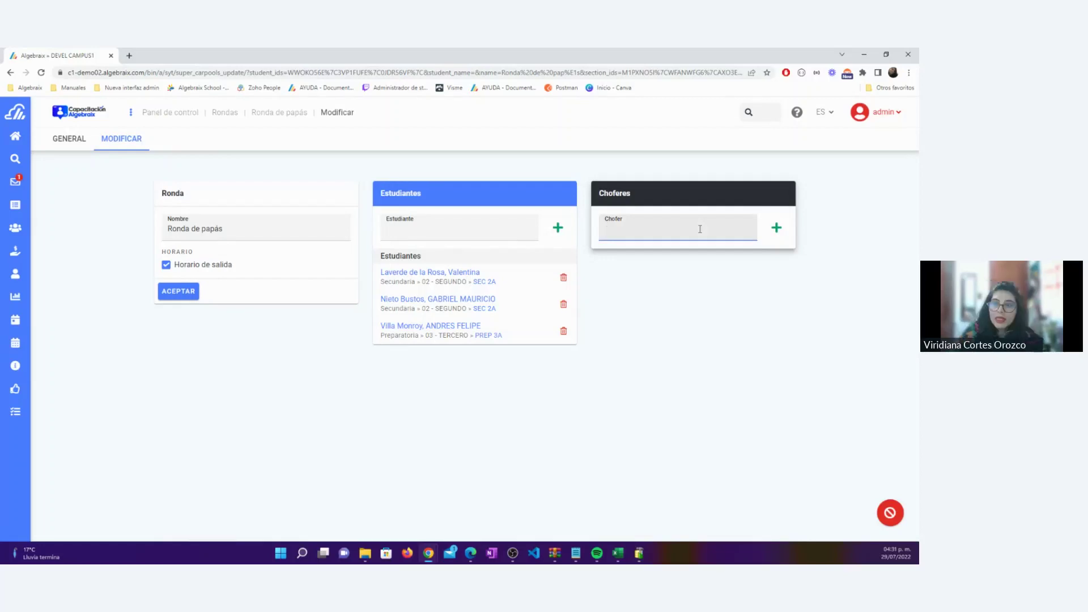
{"action": "type", "text": "dan"}
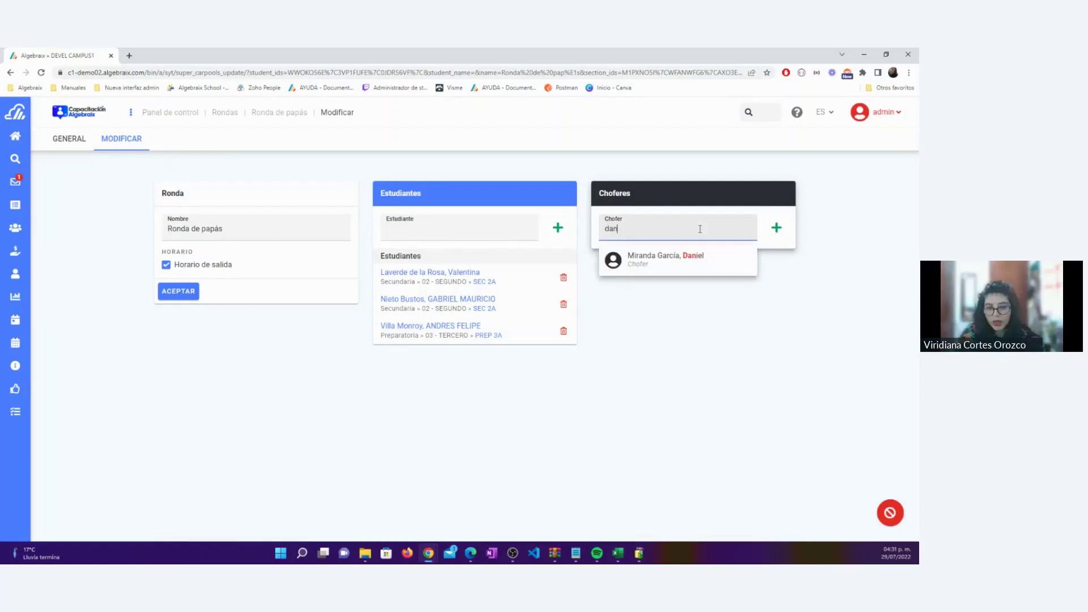
{"action": "left_click", "coordinate": [645, 266]}
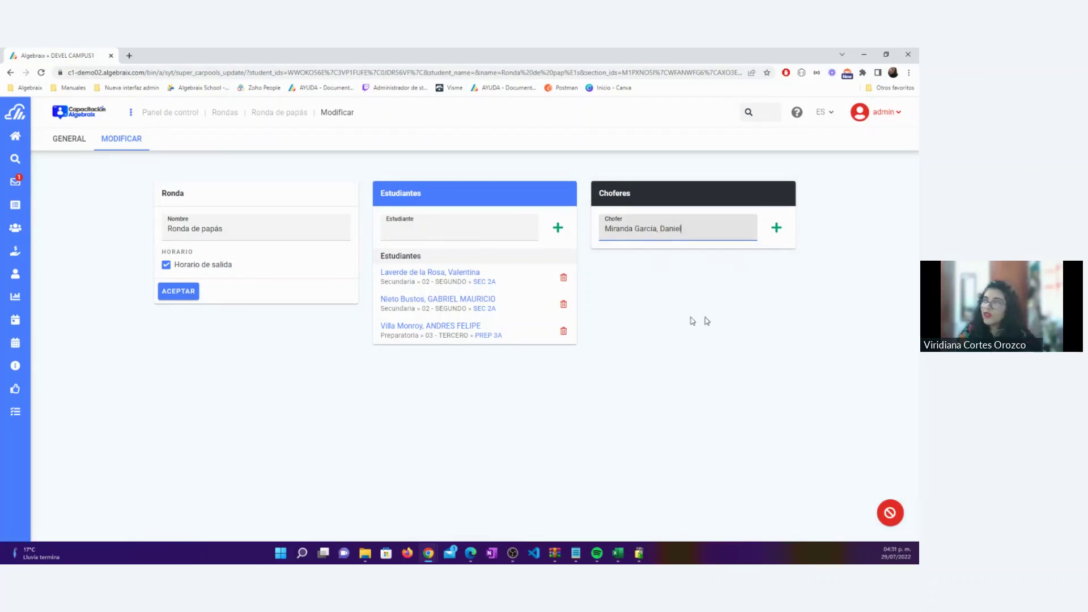
{"action": "left_click", "coordinate": [777, 228]}
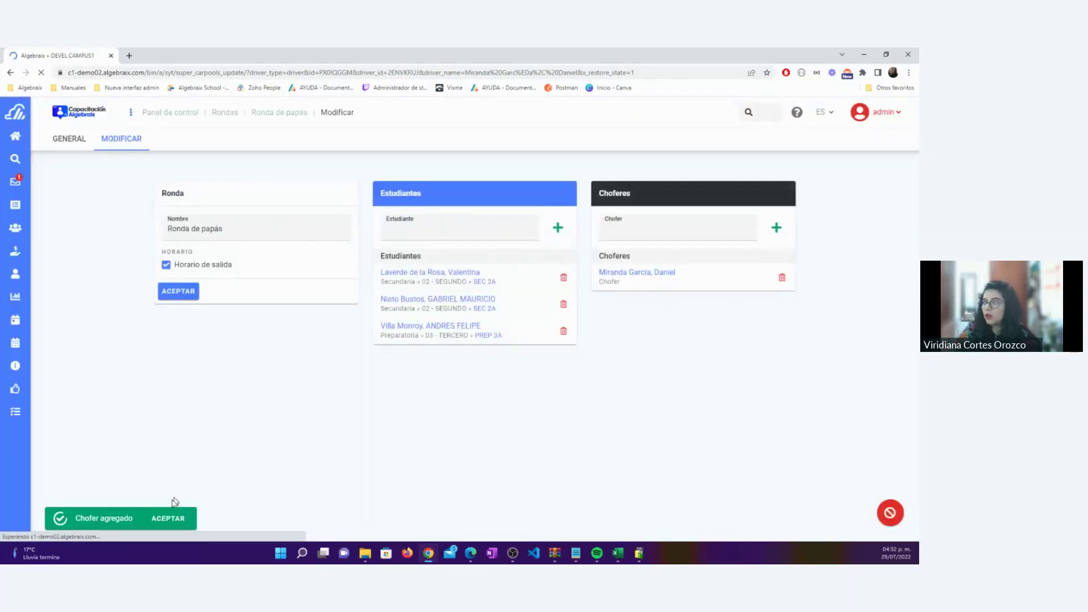
{"action": "left_click", "coordinate": [178, 517]}
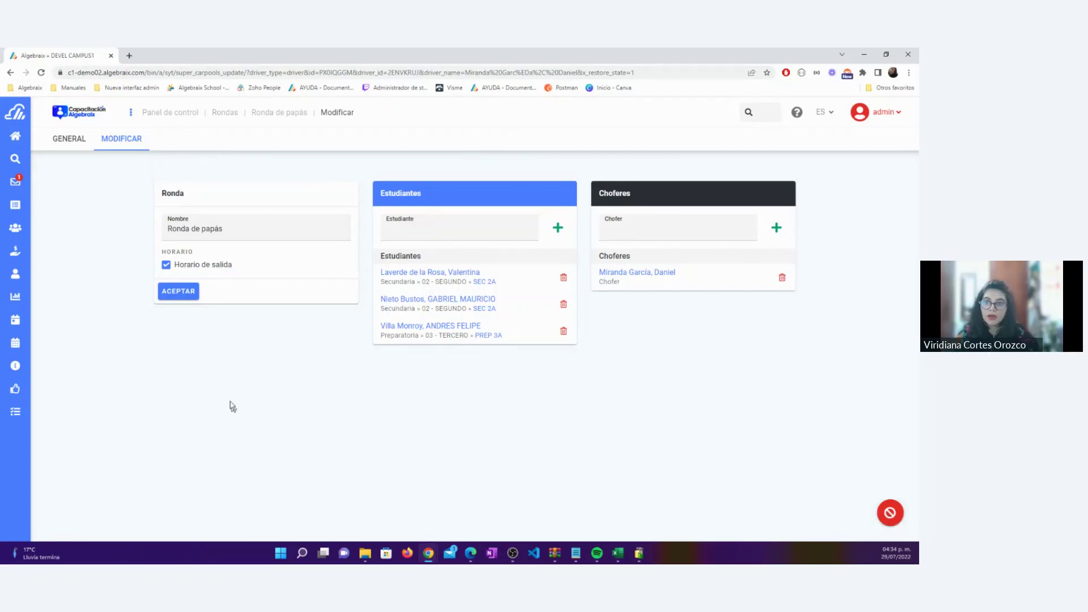
Return to Panel de control and open Transportes for Viernes 29, Julio
{"action": "left_click", "coordinate": [189, 113]}
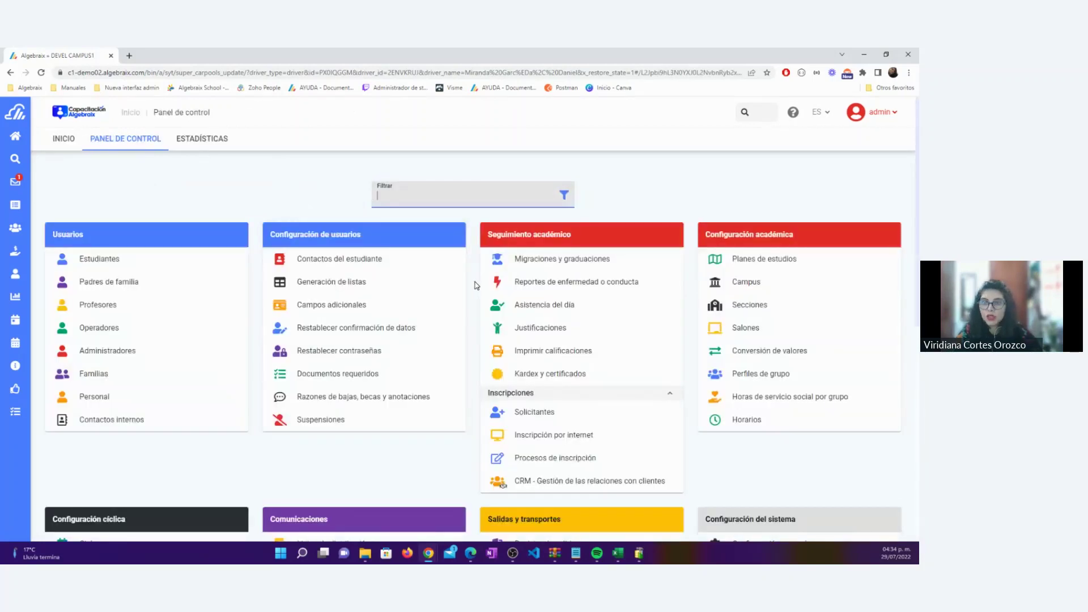
{"action": "scroll", "coordinate": [477, 285], "scroll_direction": "down", "scroll_amount": 3}
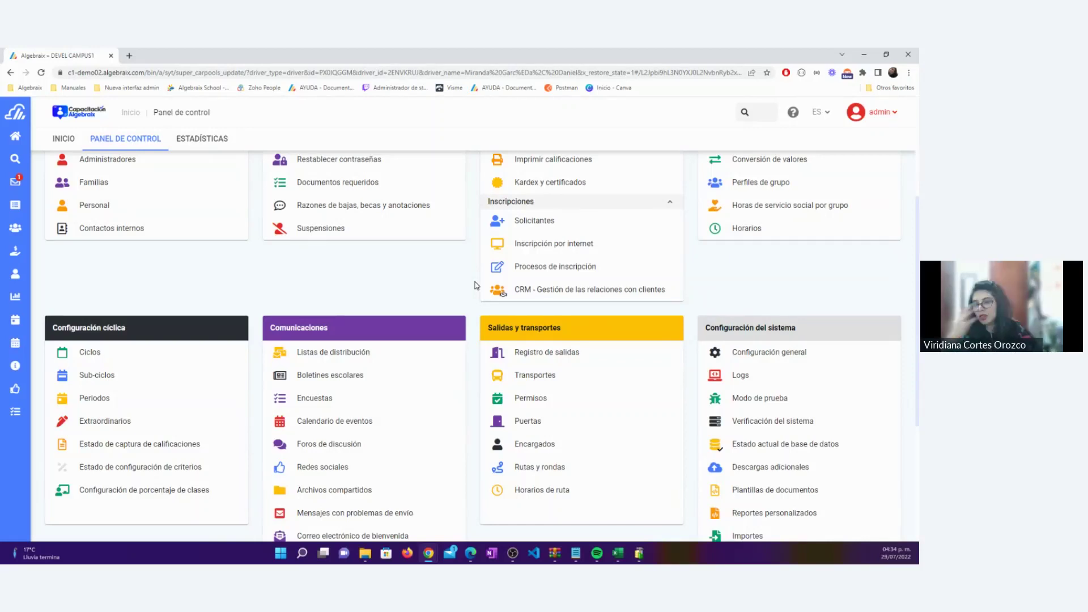
{"action": "left_click", "coordinate": [534, 379]}
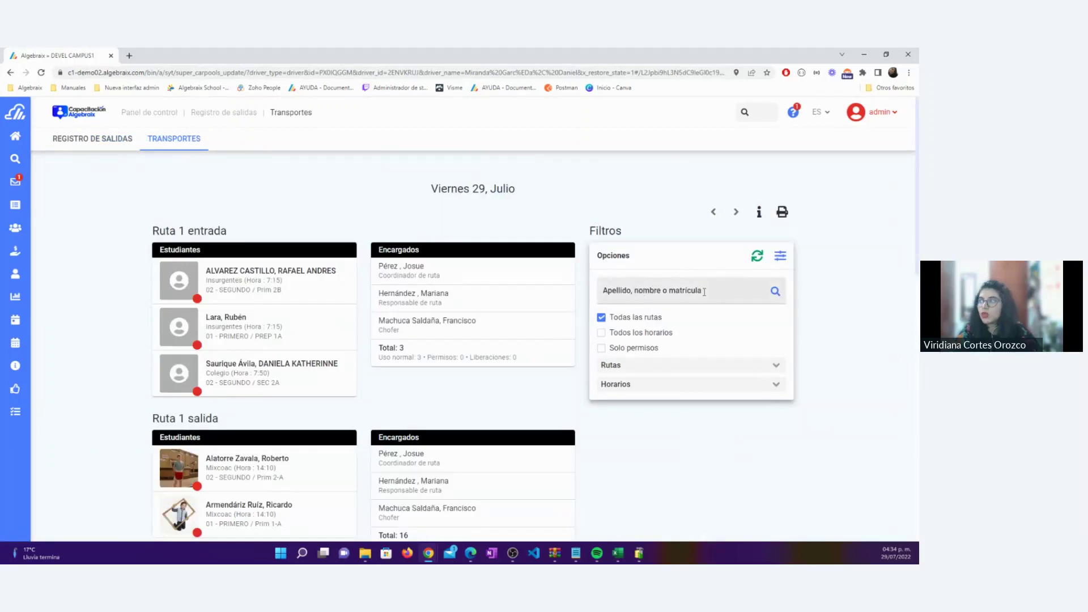
Untick all routes and schedules, tick Solo permisos, and try the Ruta 1 entrada and salida filters
{"action": "left_click", "coordinate": [600, 321]}
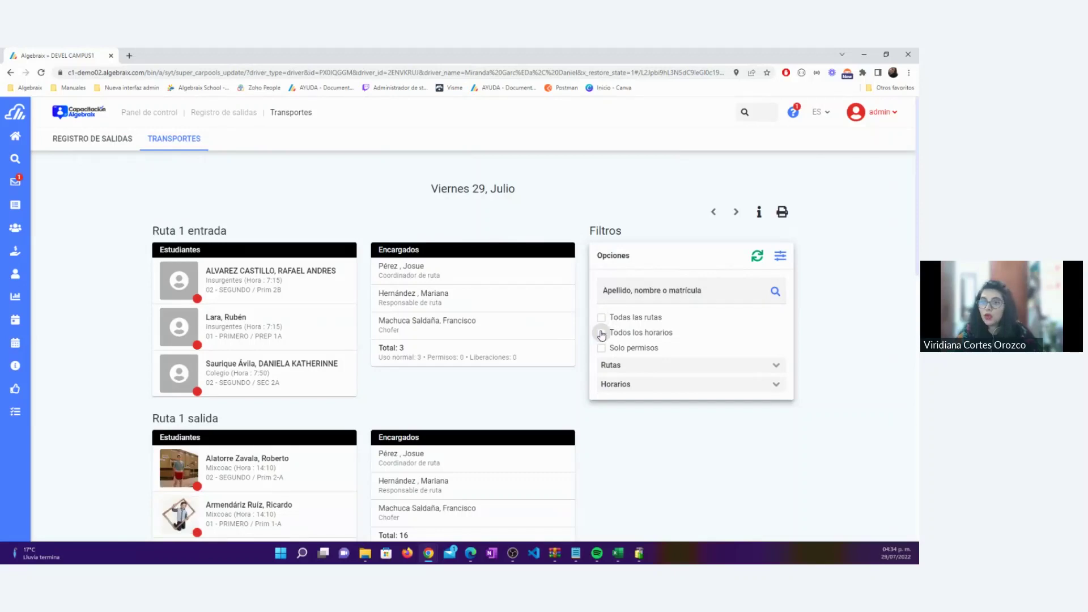
{"action": "left_click", "coordinate": [601, 333]}
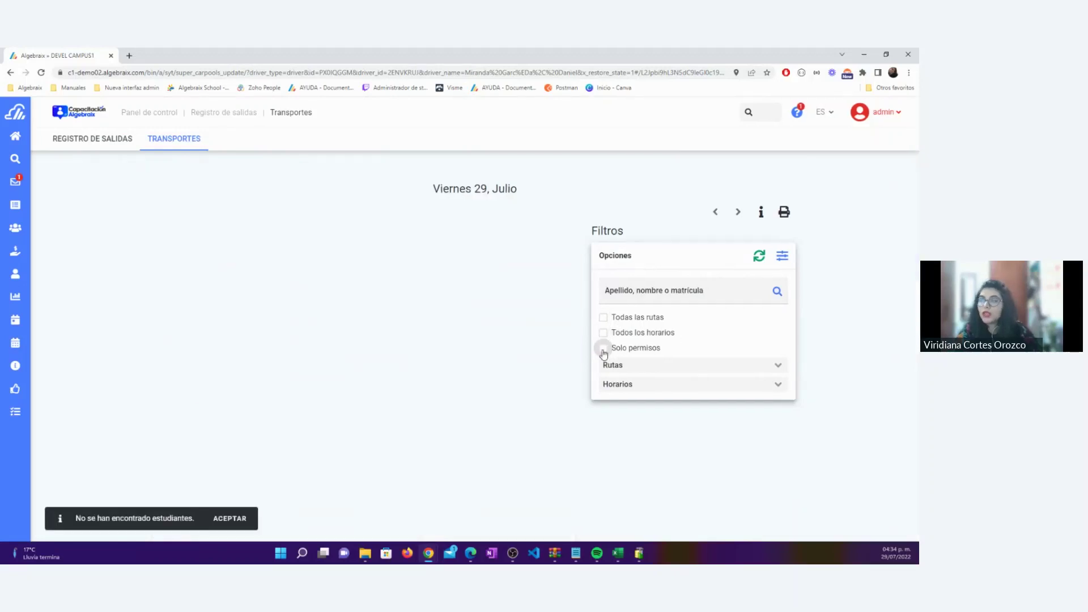
{"action": "left_click", "coordinate": [604, 350]}
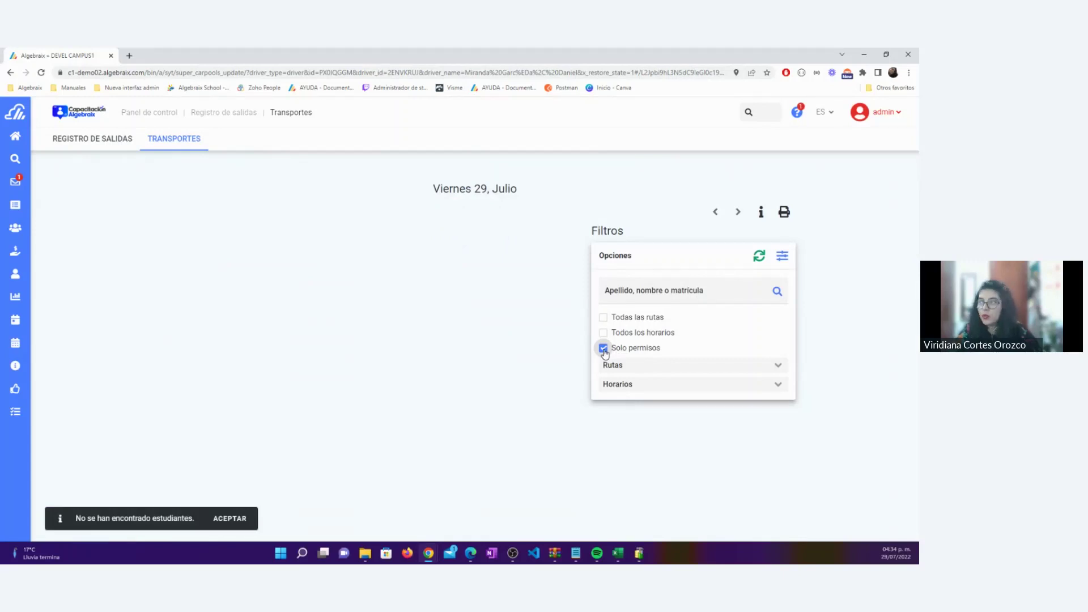
{"action": "left_click", "coordinate": [777, 366]}
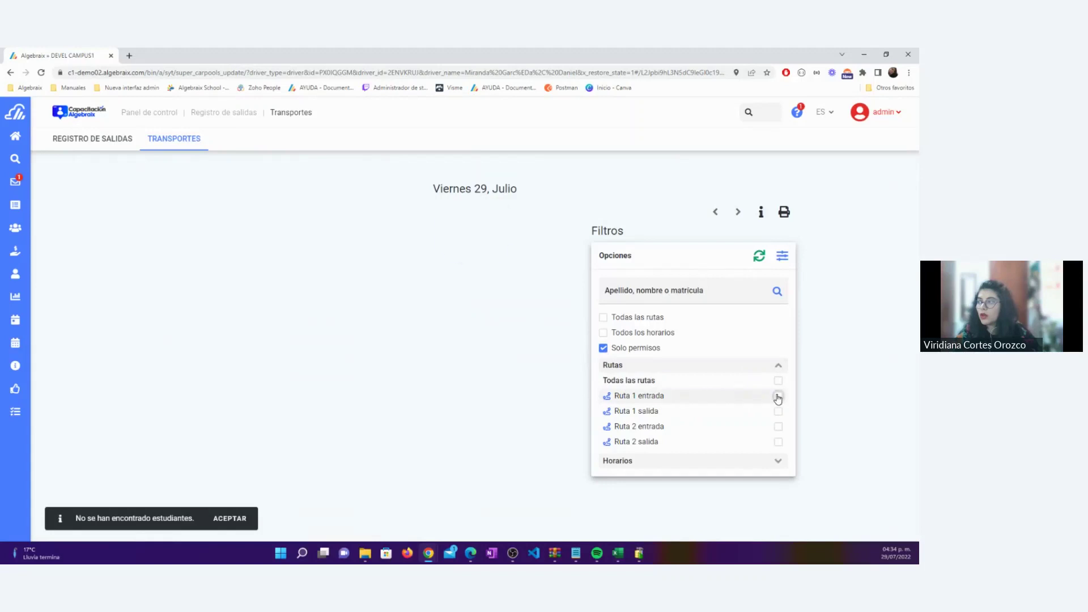
{"action": "left_click", "coordinate": [778, 397]}
{"action": "left_click", "coordinate": [778, 412]}
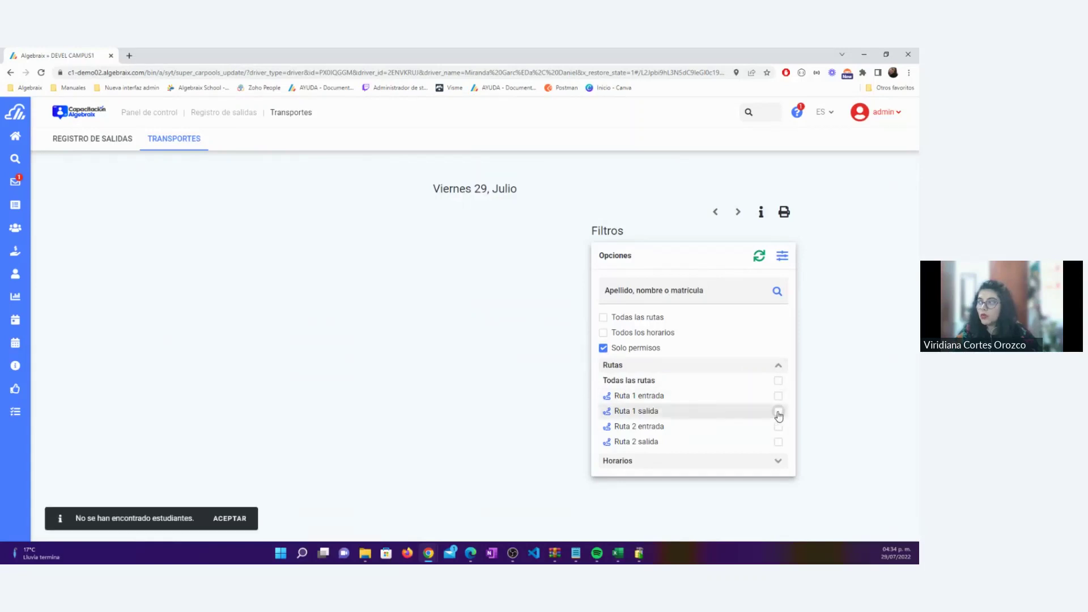
Untick Solo permisos, toggle the Ruta 1 entrada and salida filters, and re-tick Todas las rutas
{"action": "left_click", "coordinate": [603, 348]}
{"action": "left_click", "coordinate": [603, 319]}
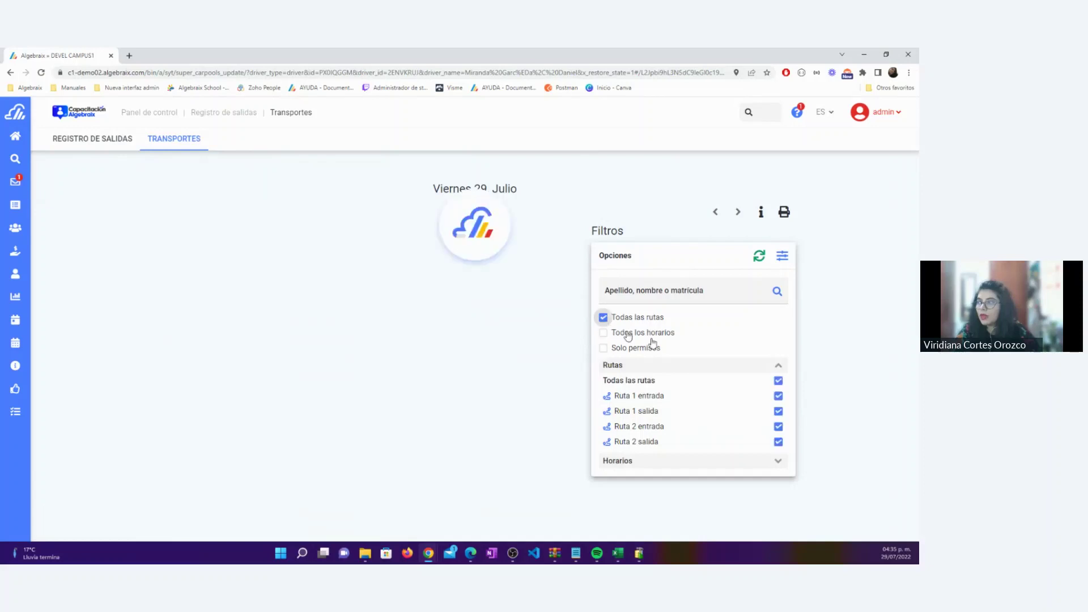
{"action": "left_click", "coordinate": [776, 380]}
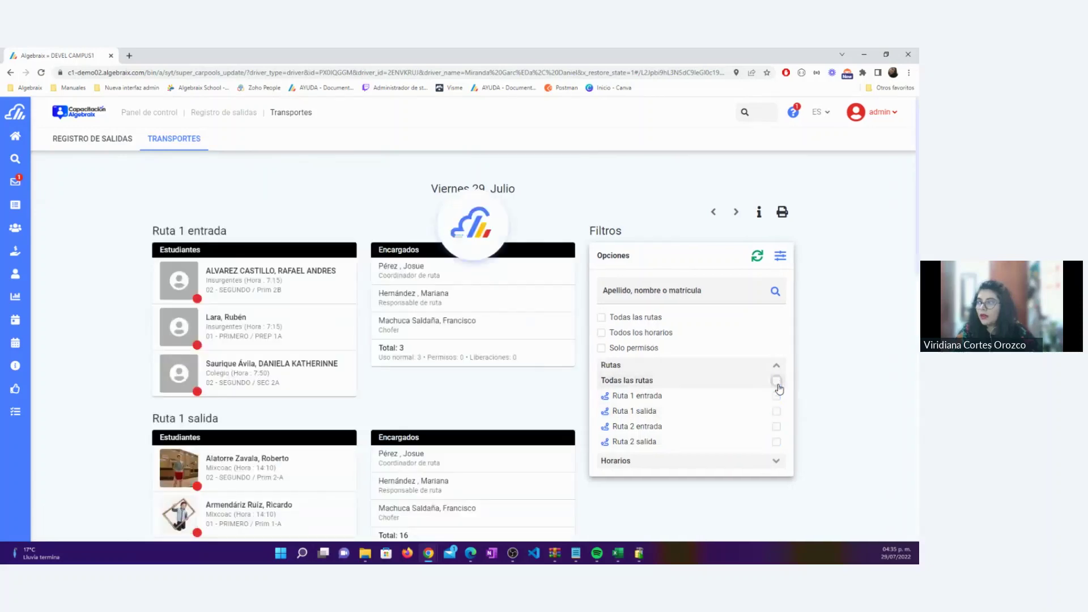
{"action": "left_click", "coordinate": [778, 396]}
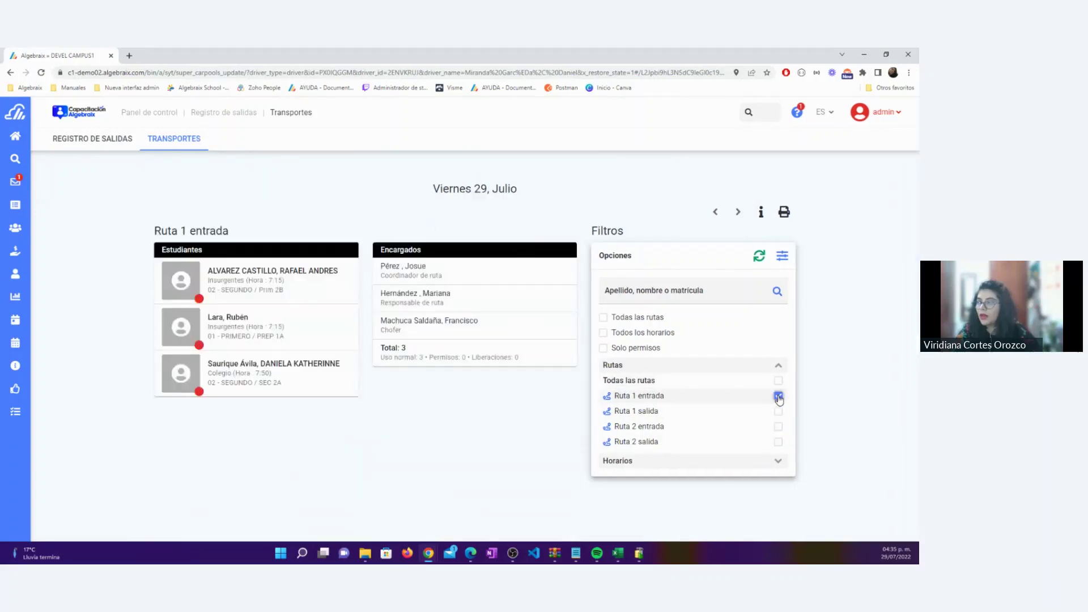
{"action": "left_click", "coordinate": [778, 396]}
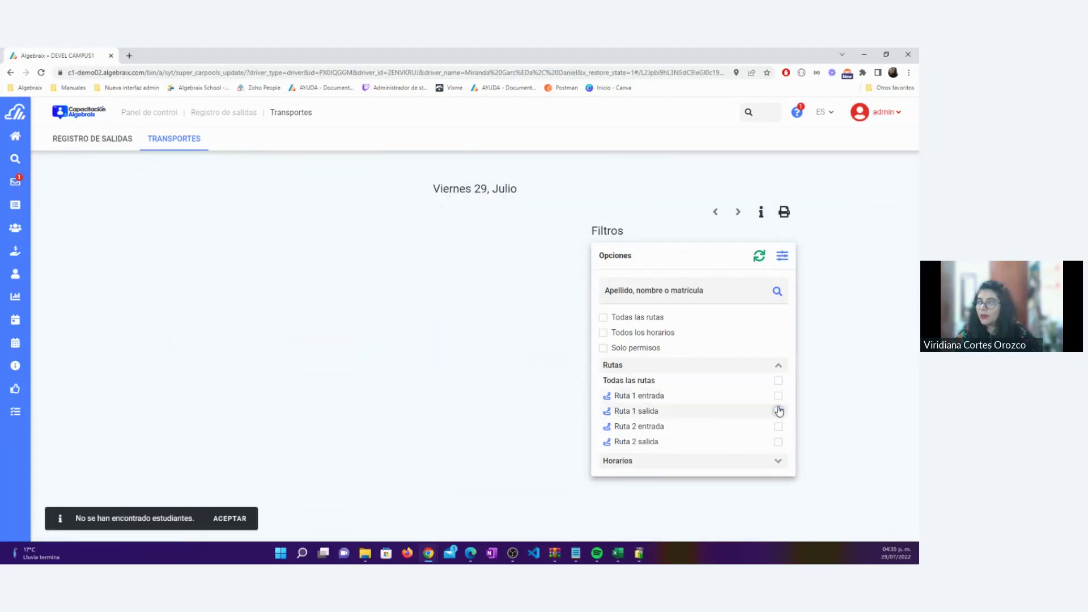
{"action": "left_click", "coordinate": [776, 411]}
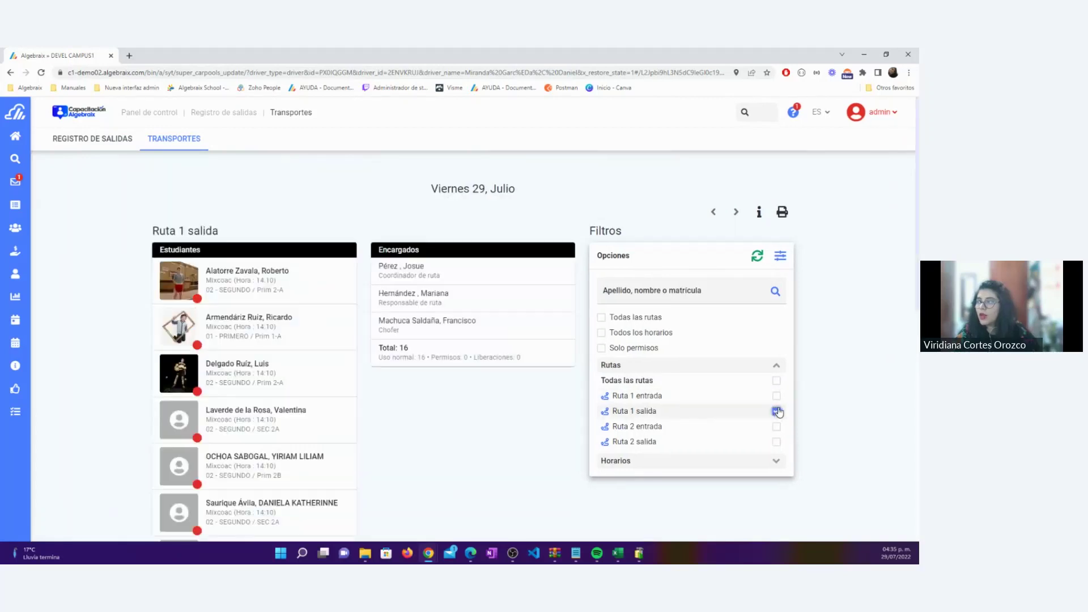
{"action": "left_click", "coordinate": [777, 411]}
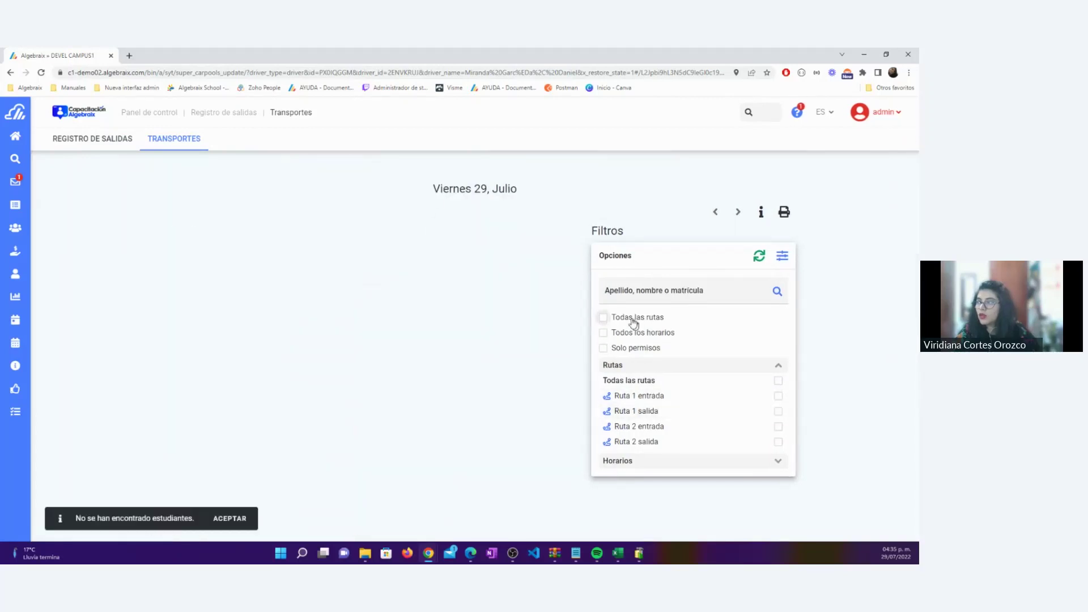
{"action": "left_click", "coordinate": [601, 318]}
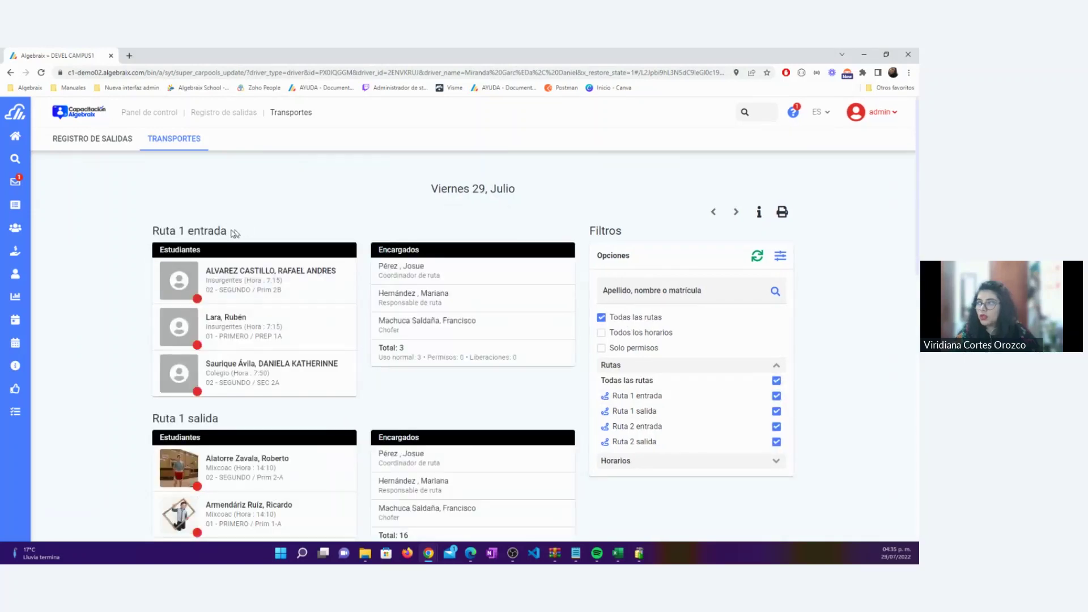
{"action": "left_click_drag", "start_coordinate": [237, 232], "coordinate": [152, 230]}
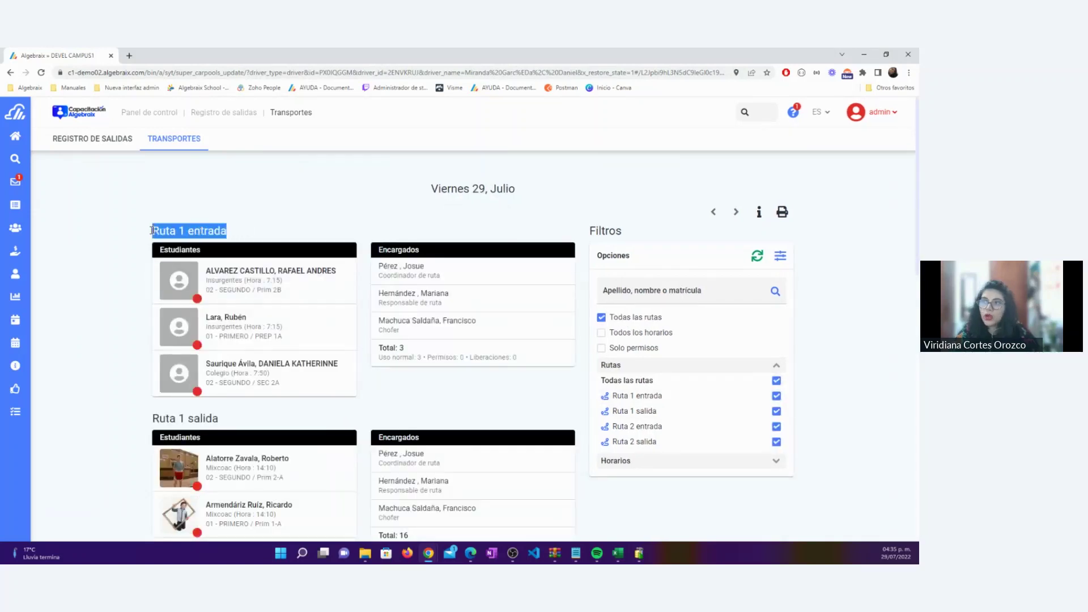
{"action": "left_click", "coordinate": [120, 240]}
{"action": "left_click_drag", "start_coordinate": [238, 236], "coordinate": [153, 233]}
{"action": "left_click", "coordinate": [125, 263]}
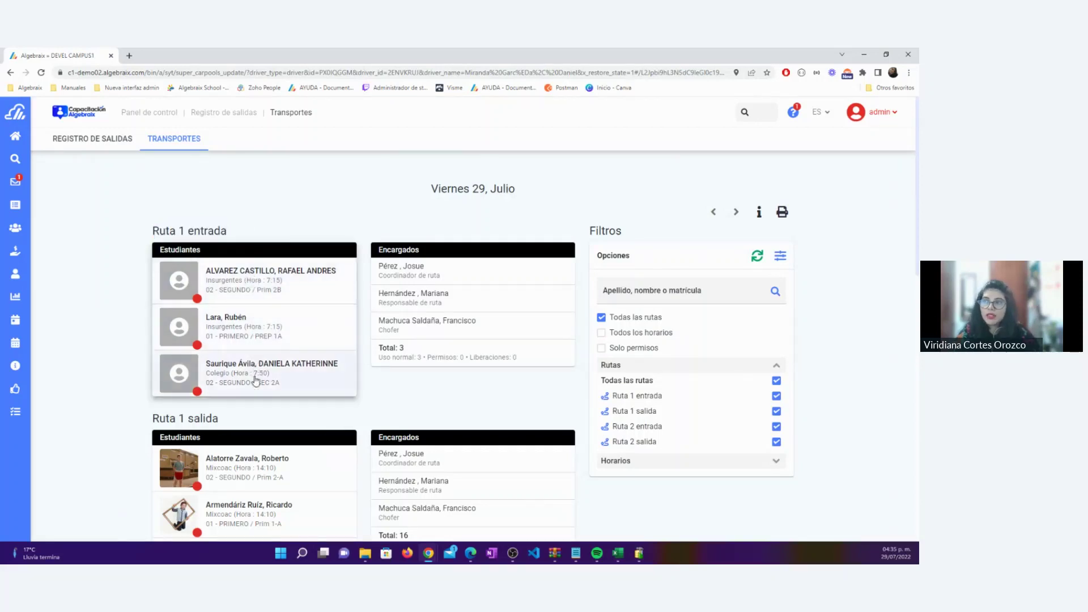
{"action": "left_click_drag", "start_coordinate": [441, 276], "coordinate": [374, 266]}
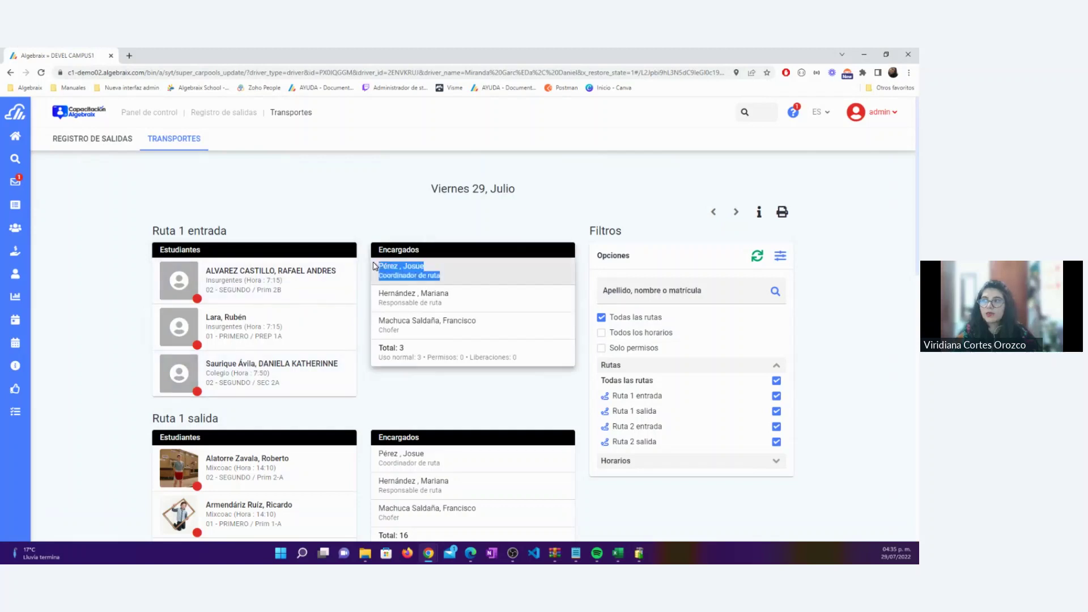
{"action": "left_click_drag", "start_coordinate": [451, 304], "coordinate": [377, 291]}
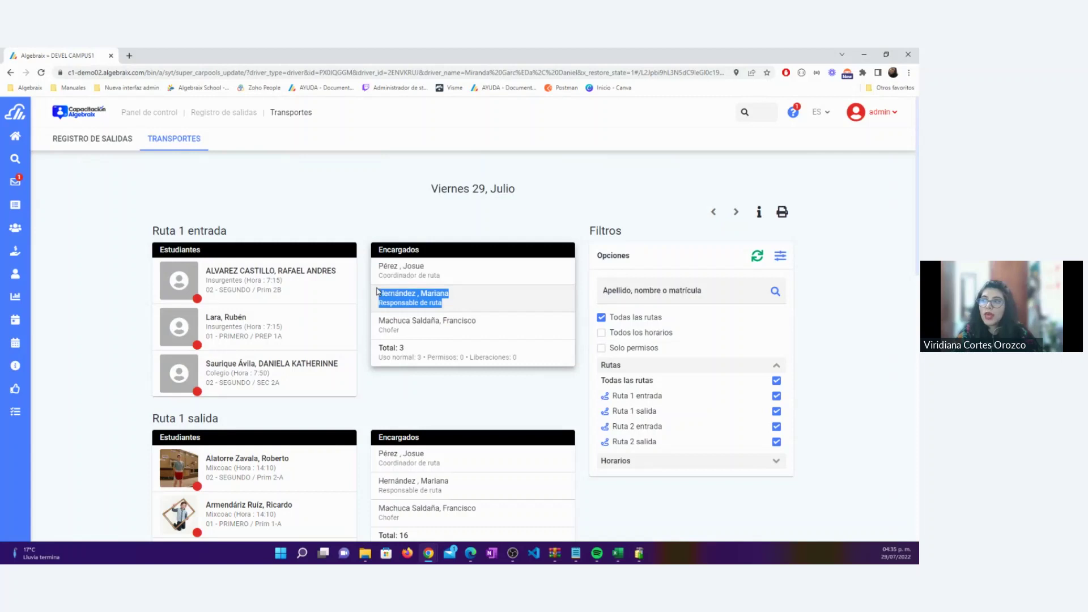
{"action": "left_click", "coordinate": [120, 291]}
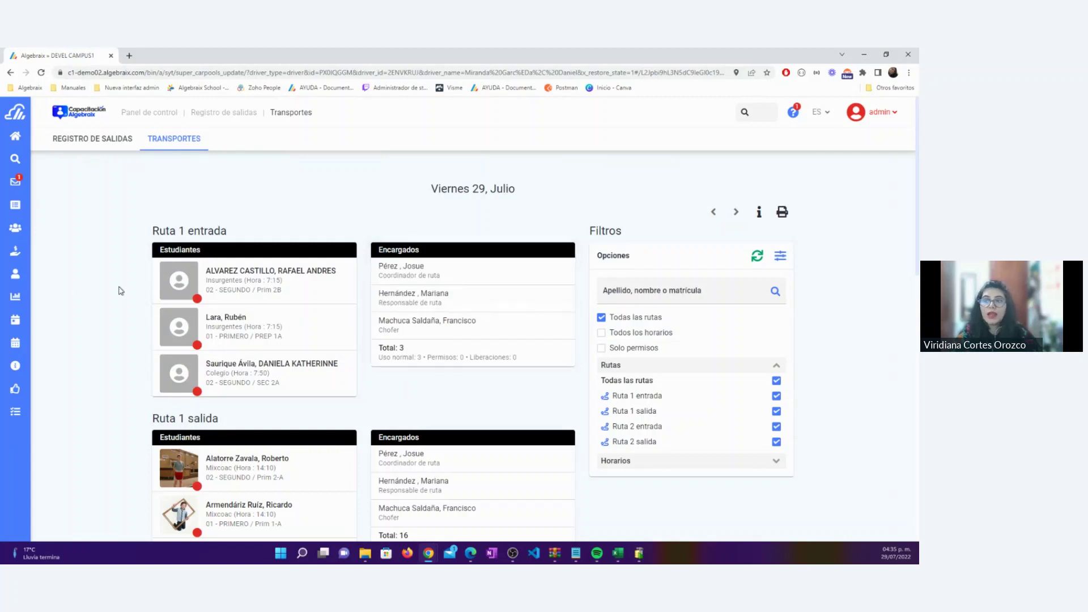
{"action": "left_click_drag", "start_coordinate": [152, 231], "coordinate": [229, 231]}
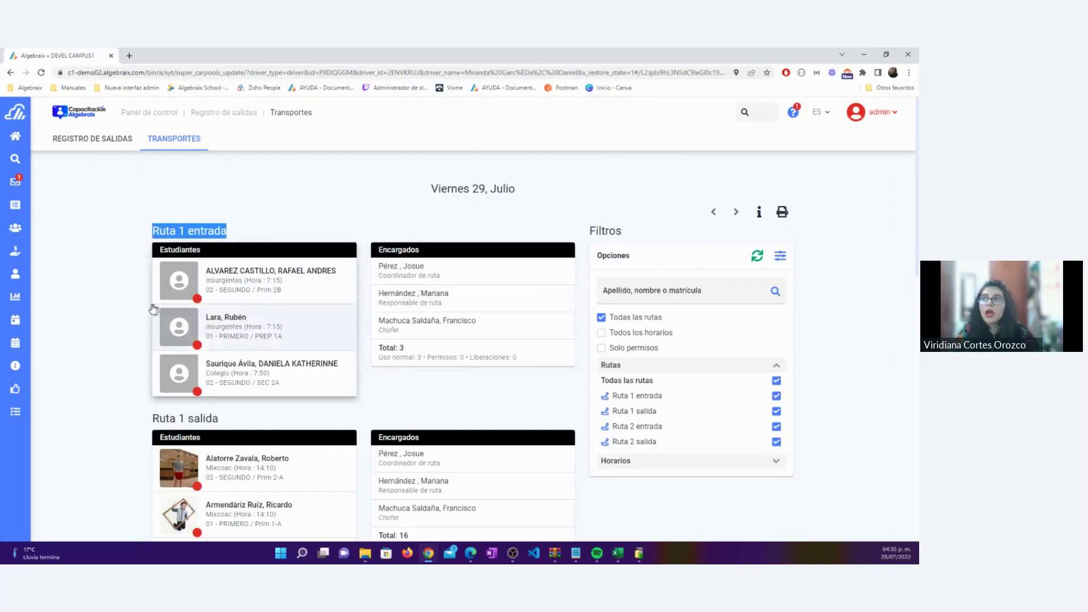
{"action": "left_click", "coordinate": [112, 304]}
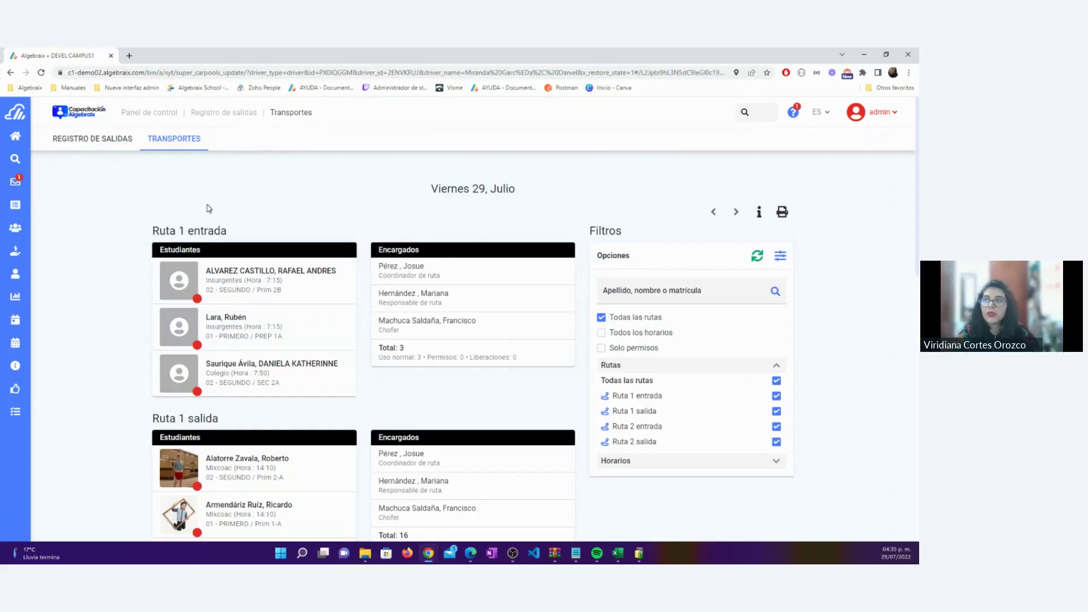
Mark the first Ruta 1 entrada student present with the note 'Ya subid'
{"action": "left_click", "coordinate": [243, 272]}
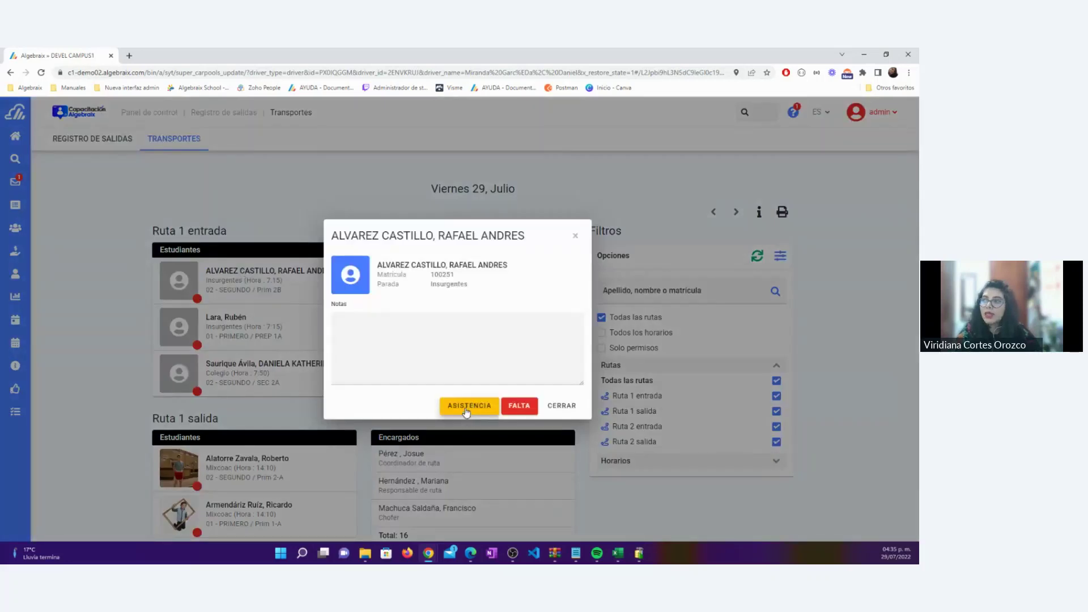
{"action": "left_click", "coordinate": [423, 354]}
{"action": "type", "text": "Ya subid"}
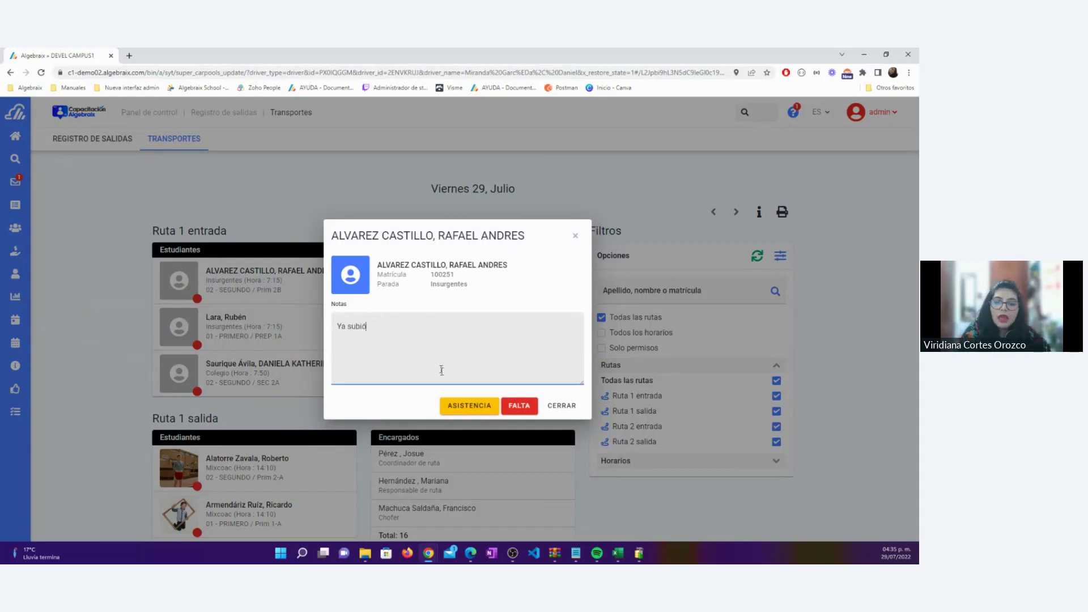
{"action": "left_click", "coordinate": [456, 407]}
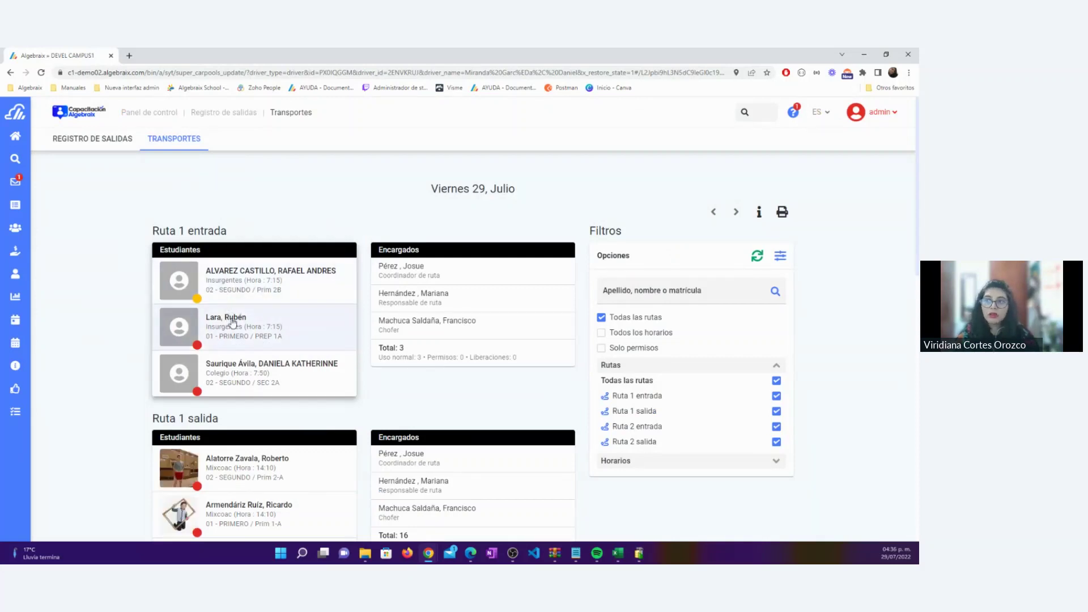
Mark the second Ruta 1 entrada student absent with the note 'No llegó'
{"action": "left_click", "coordinate": [233, 322]}
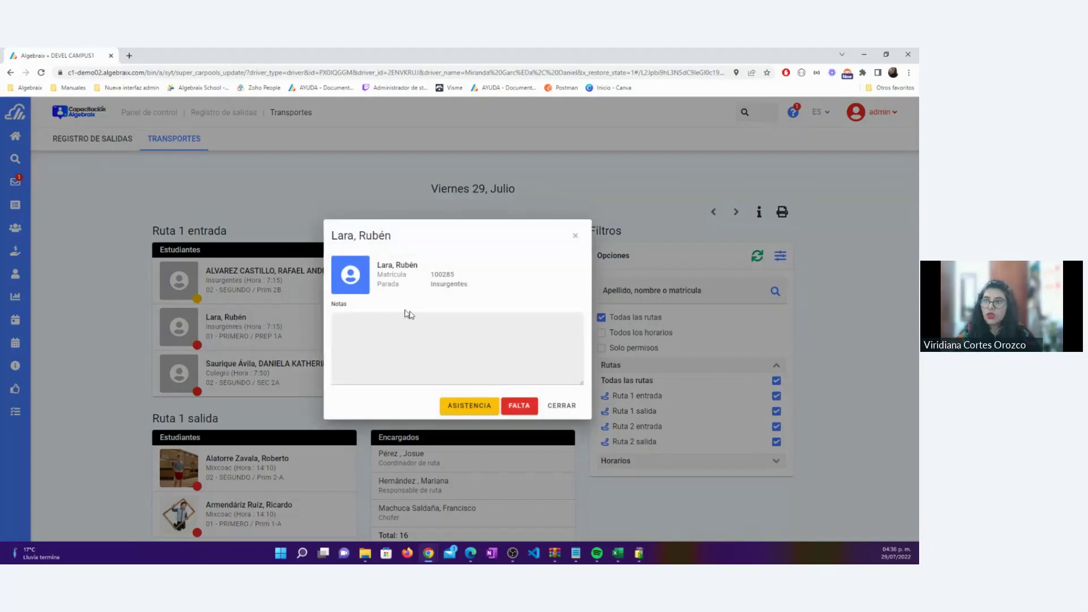
{"action": "left_click", "coordinate": [345, 343]}
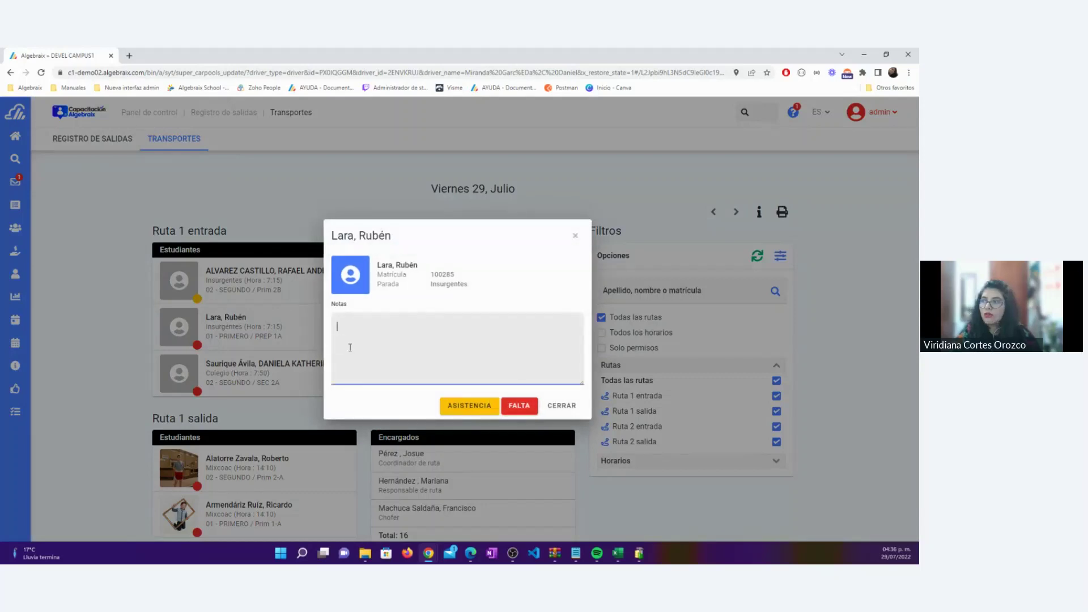
{"action": "type", "text": "No llegó"}
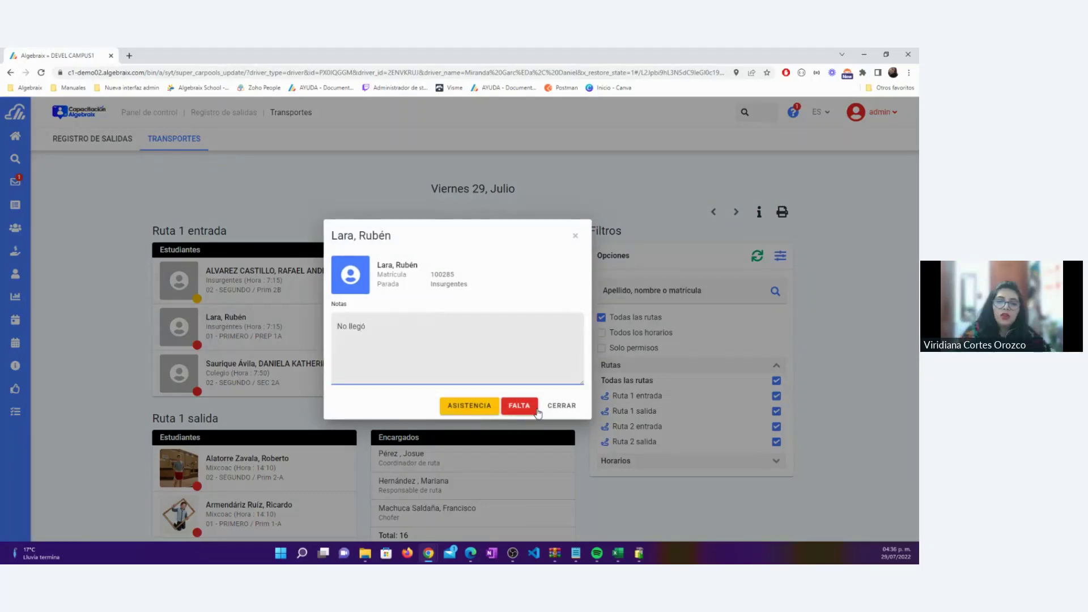
{"action": "left_click", "coordinate": [527, 409]}
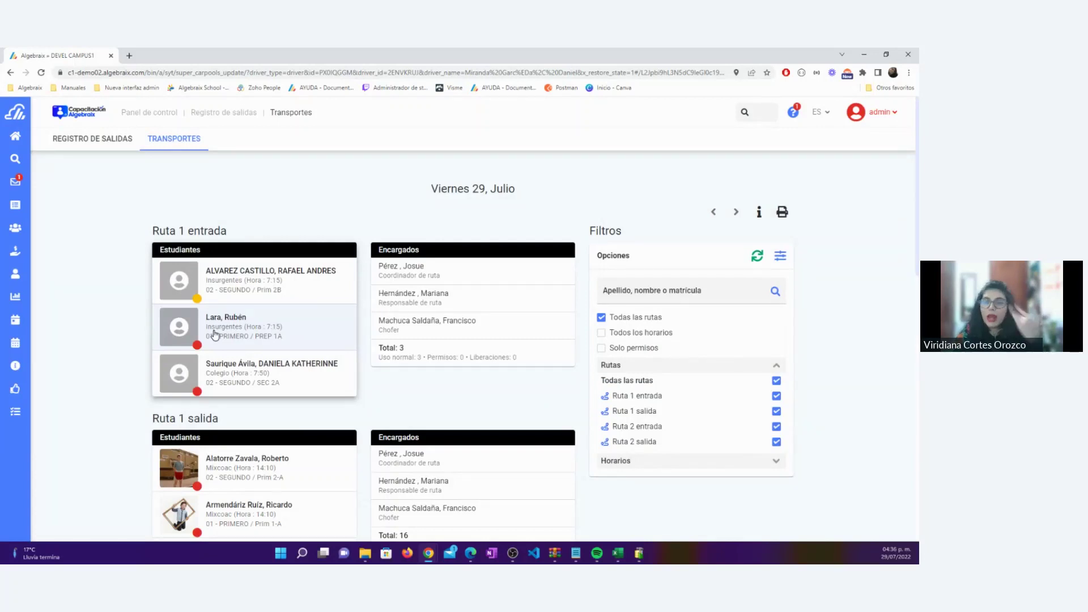
Recheck the second student's record, then mark the third entrada student present
{"action": "left_click", "coordinate": [215, 334]}
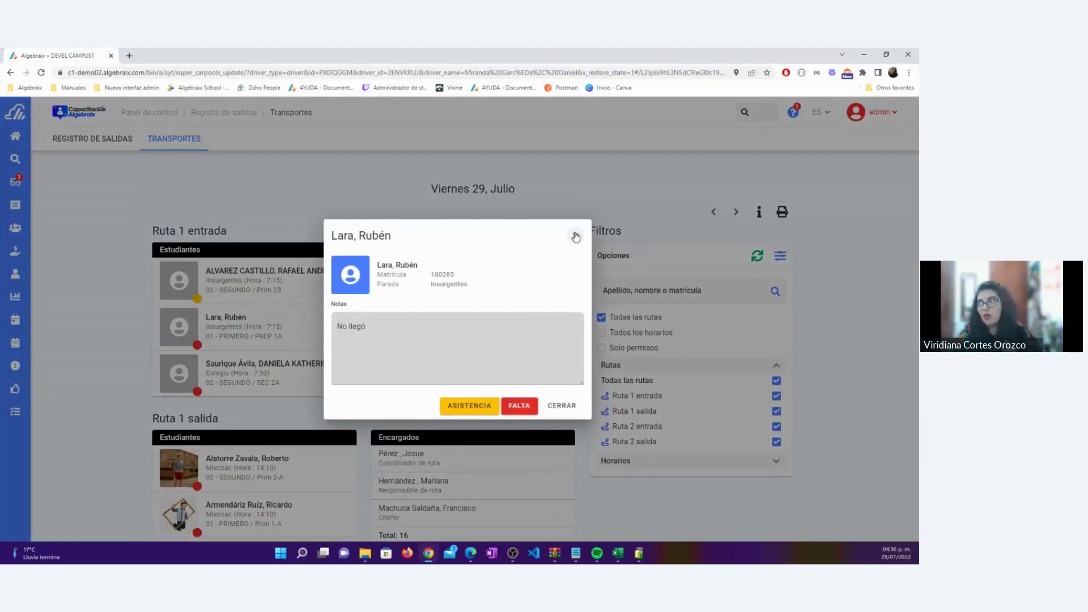
{"action": "left_click", "coordinate": [575, 237]}
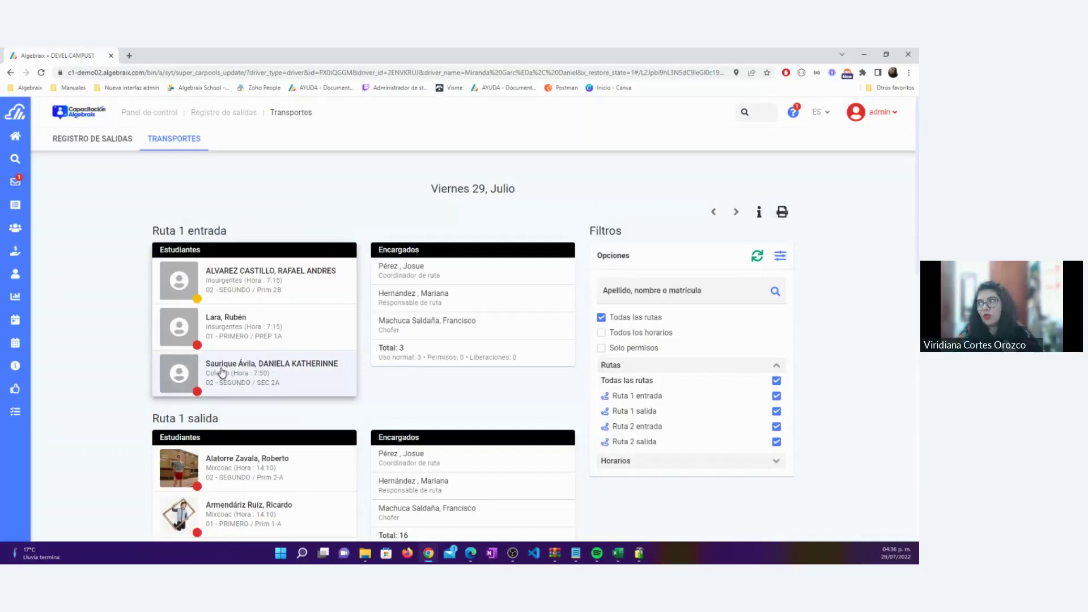
{"action": "left_click", "coordinate": [265, 371]}
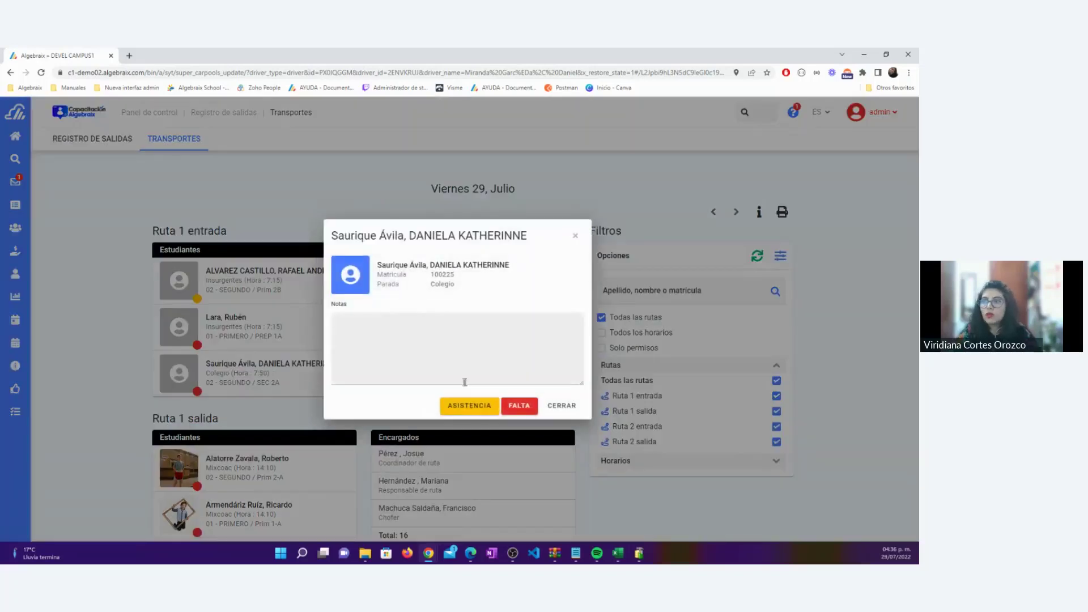
{"action": "left_click", "coordinate": [470, 406]}
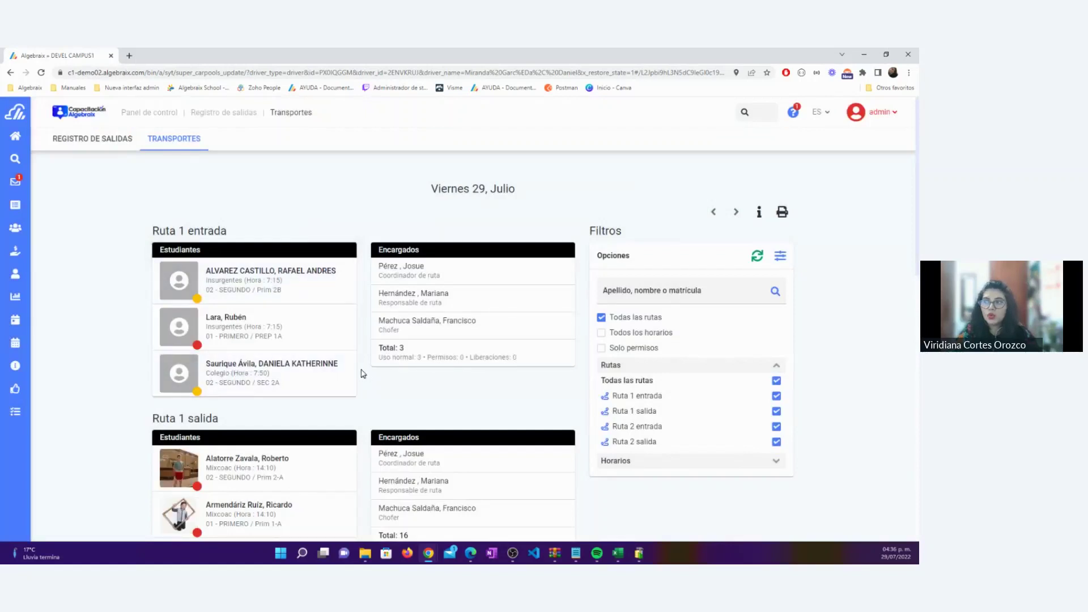
{"action": "scroll", "coordinate": [215, 285], "scroll_direction": "down", "scroll_amount": 3}
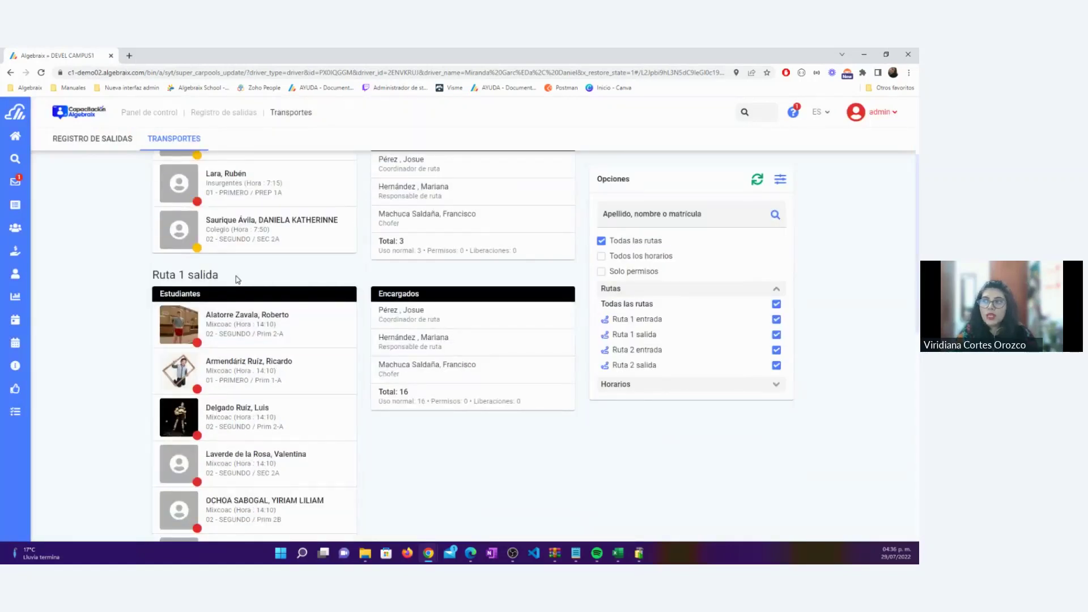
{"action": "scroll", "coordinate": [249, 289], "scroll_direction": "down", "scroll_amount": 5}
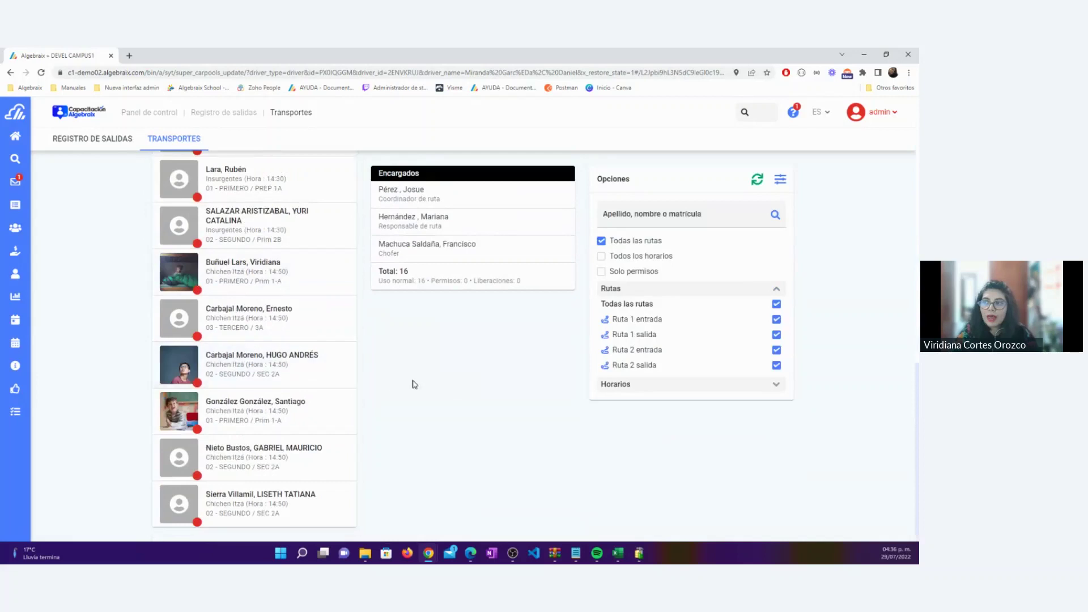
{"action": "scroll", "coordinate": [414, 385], "scroll_direction": "up", "scroll_amount": 8}
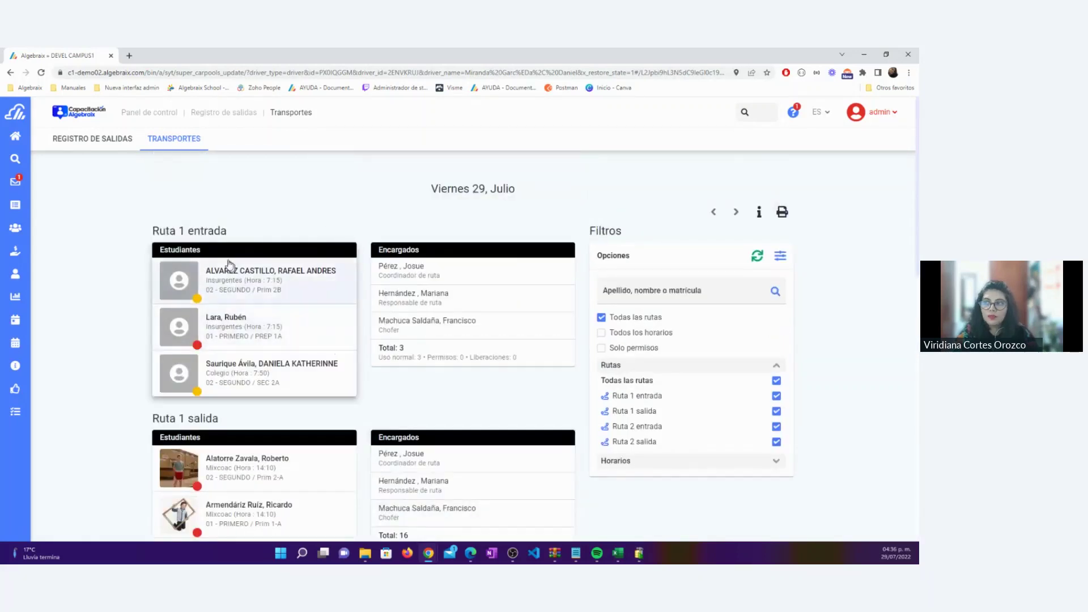
{"action": "left_click_drag", "start_coordinate": [232, 233], "coordinate": [160, 231]}
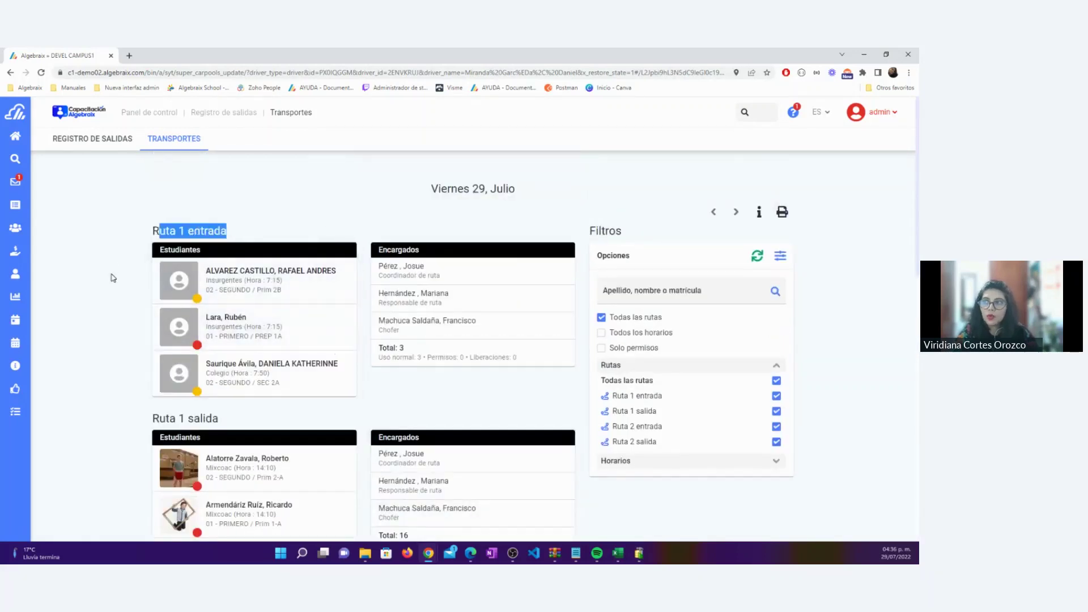
{"action": "left_click", "coordinate": [112, 277]}
{"action": "scroll", "coordinate": [113, 277], "scroll_direction": "down", "scroll_amount": 1}
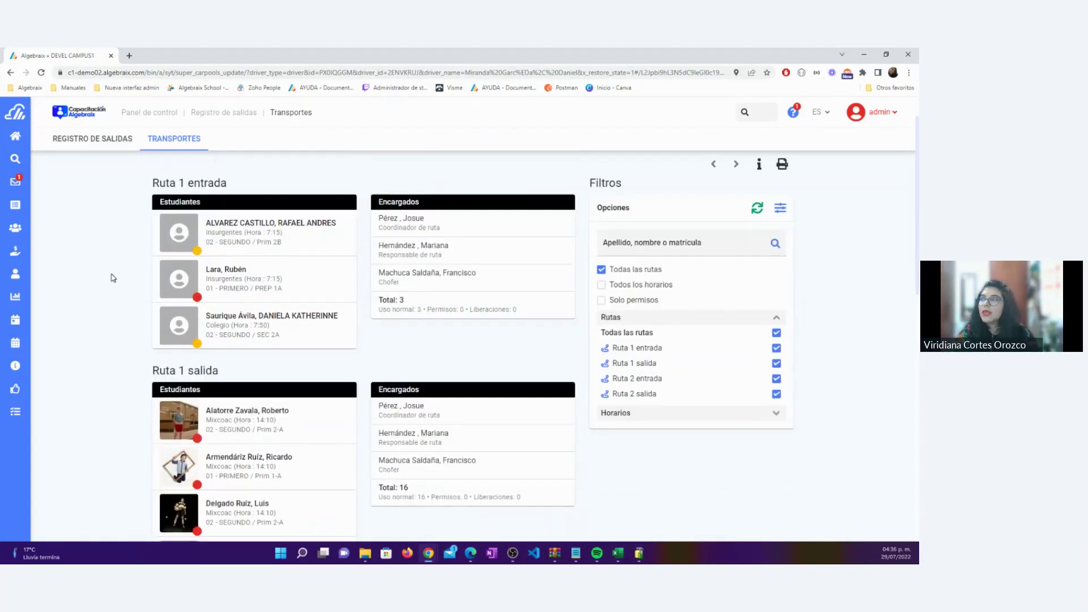
{"action": "scroll", "coordinate": [199, 336], "scroll_direction": "down", "scroll_amount": 1}
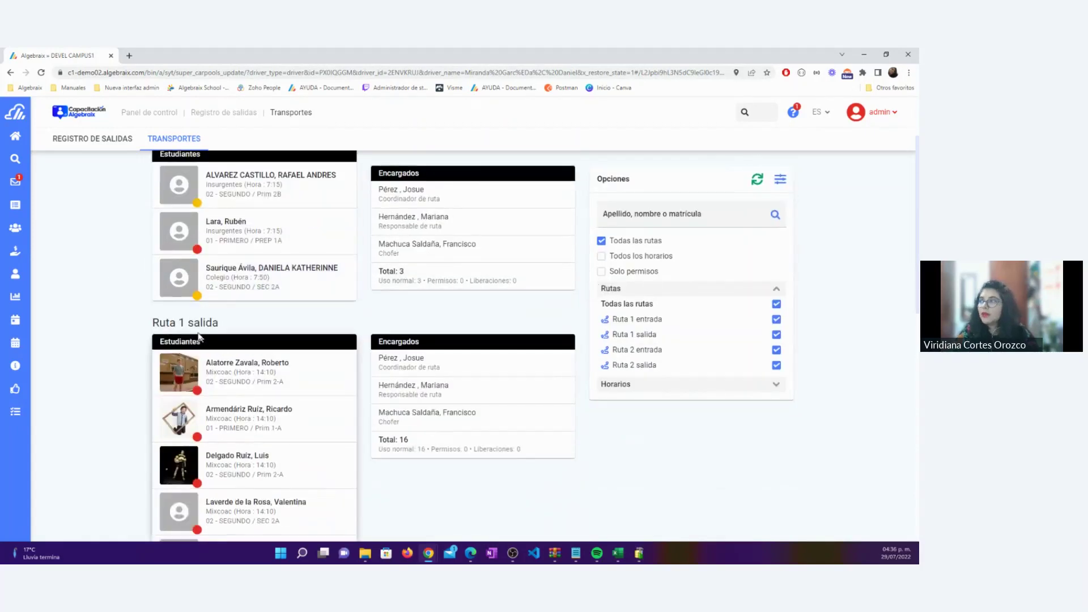
{"action": "left_click_drag", "start_coordinate": [223, 327], "coordinate": [127, 322]}
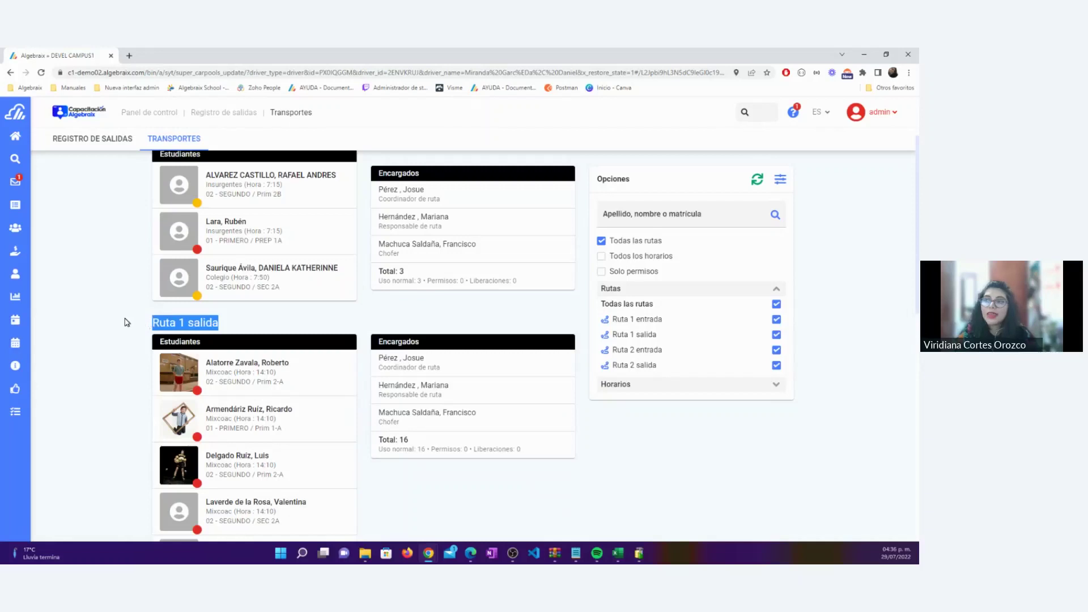
{"action": "left_click", "coordinate": [126, 320]}
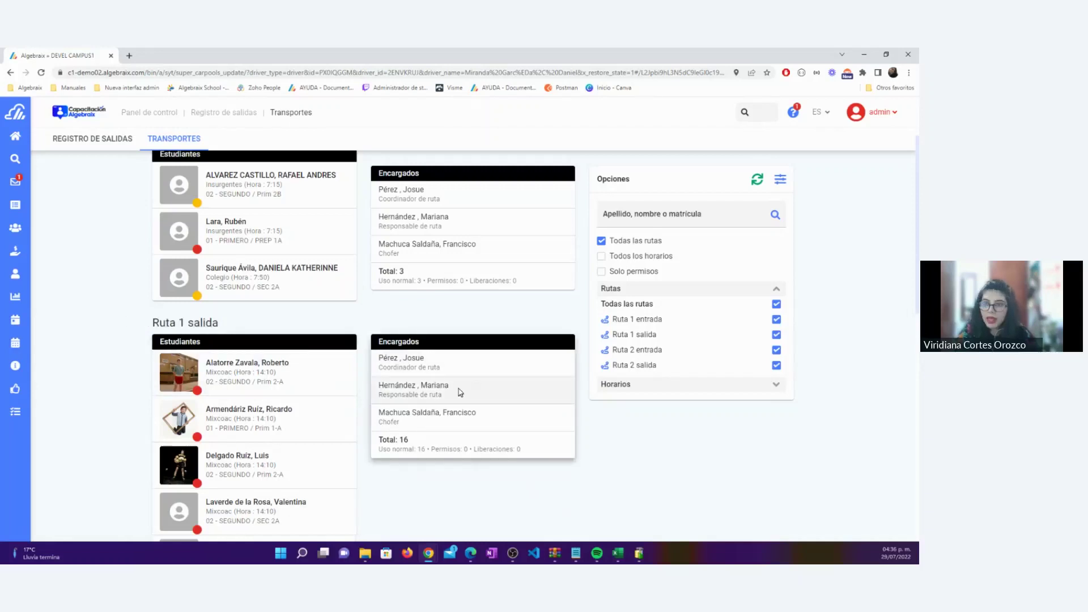
{"action": "left_click_drag", "start_coordinate": [455, 389], "coordinate": [378, 385]}
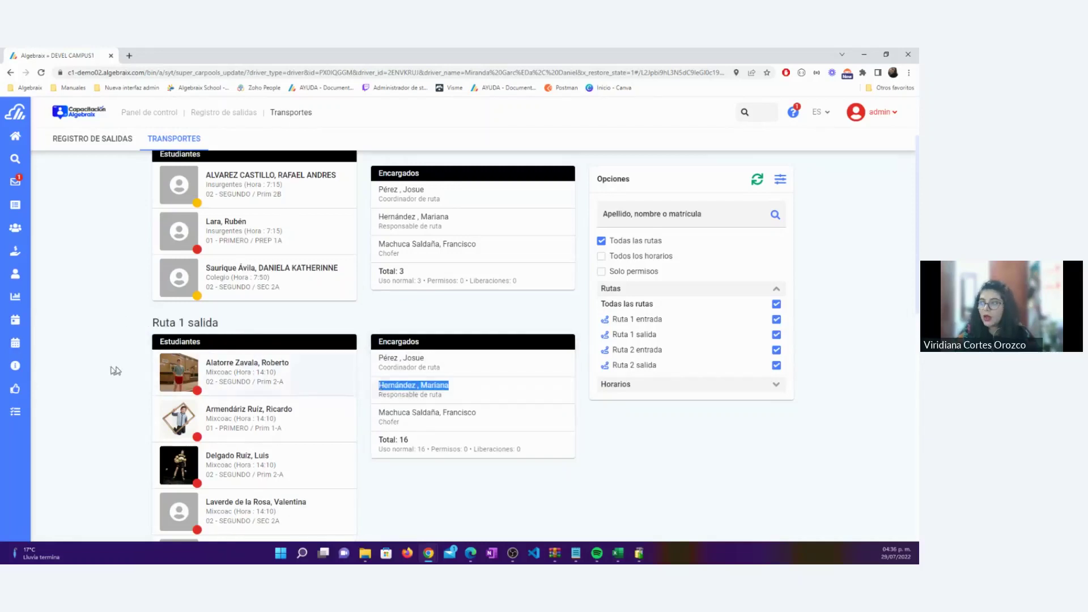
{"action": "left_click", "coordinate": [92, 373]}
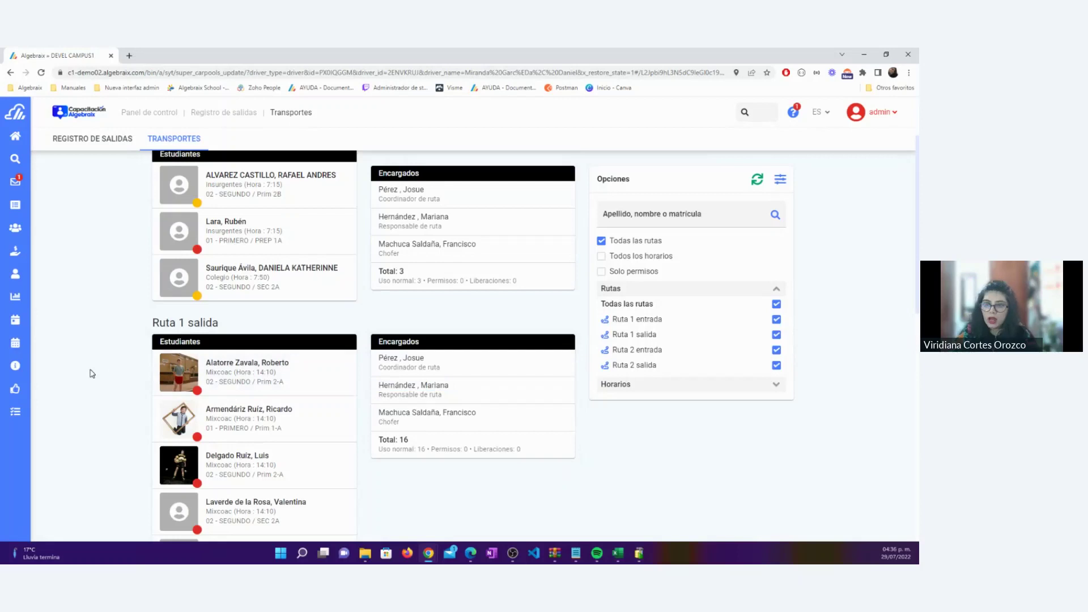
{"action": "scroll", "coordinate": [92, 374], "scroll_direction": "down", "scroll_amount": 1}
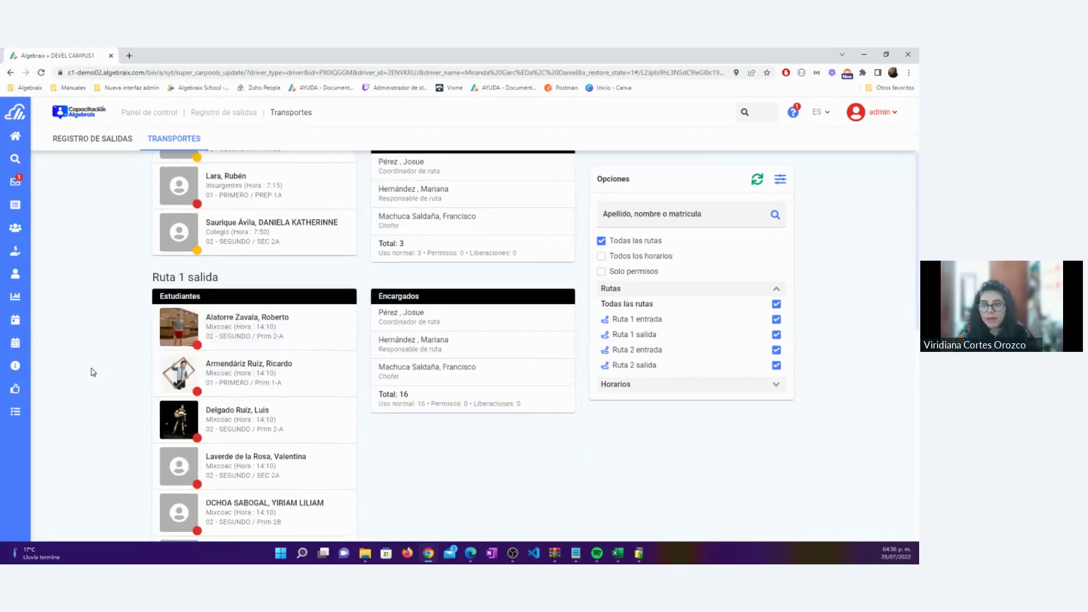
Dismiss the first Ruta 1 salida student with ADIÓS and the note 'Se fue con mamá'
{"action": "left_click", "coordinate": [253, 322]}
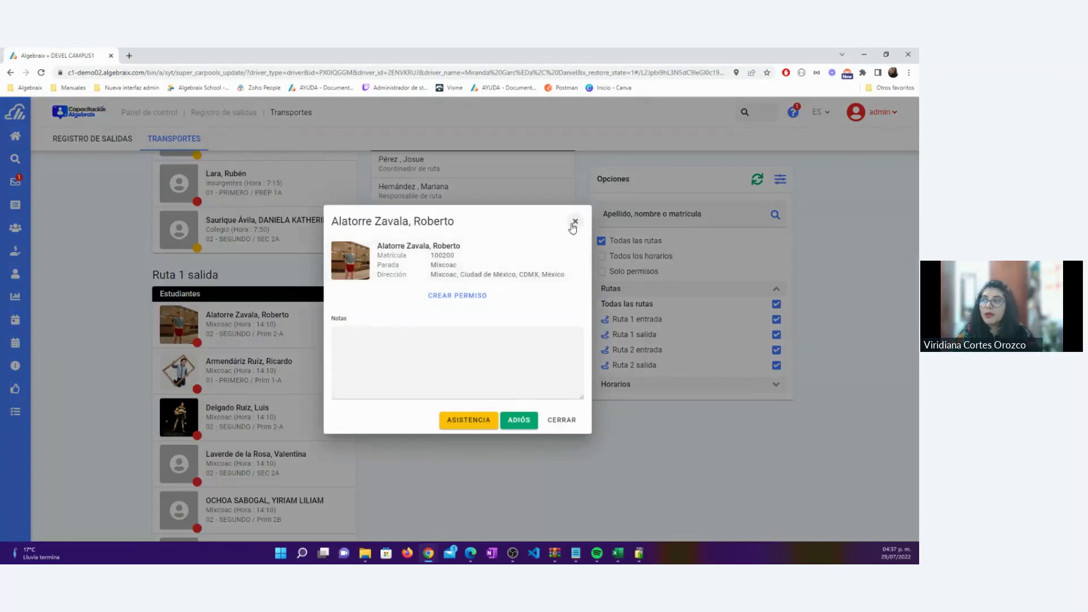
{"action": "left_click", "coordinate": [574, 222]}
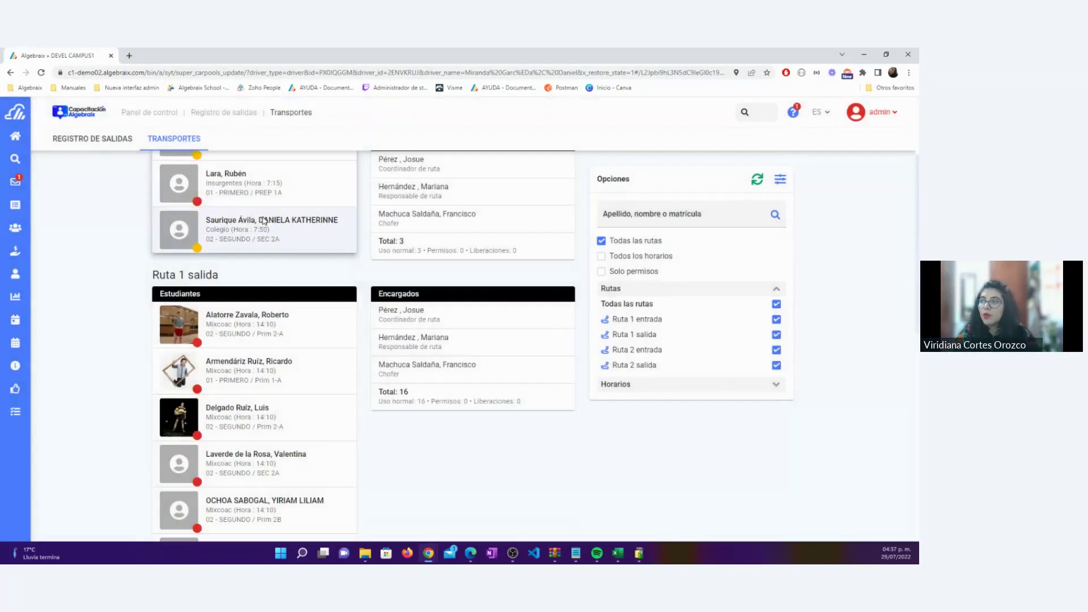
{"action": "left_click", "coordinate": [264, 222]}
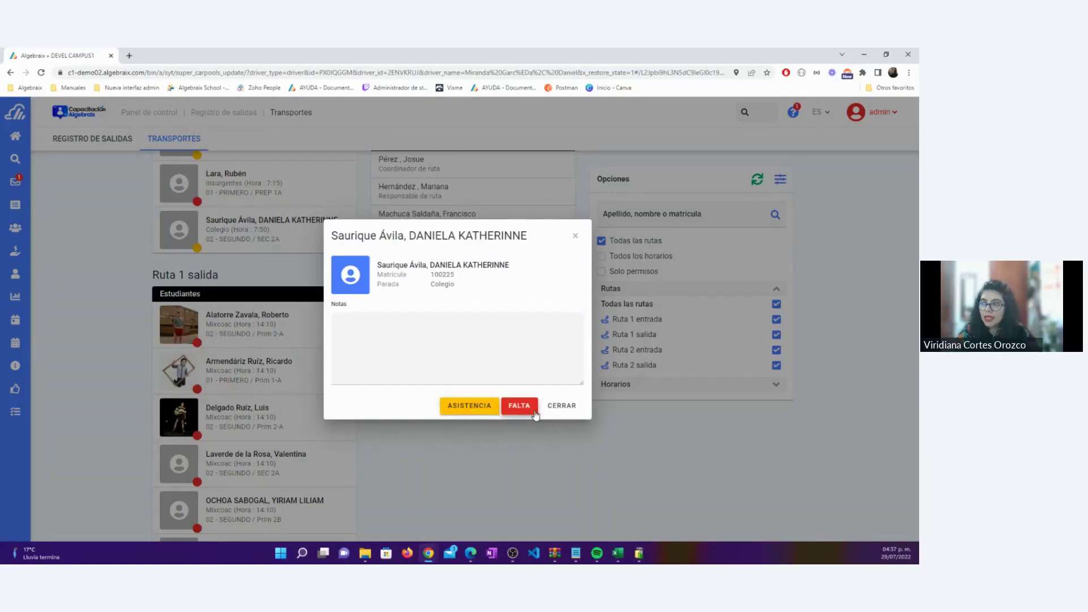
{"action": "left_click", "coordinate": [574, 236]}
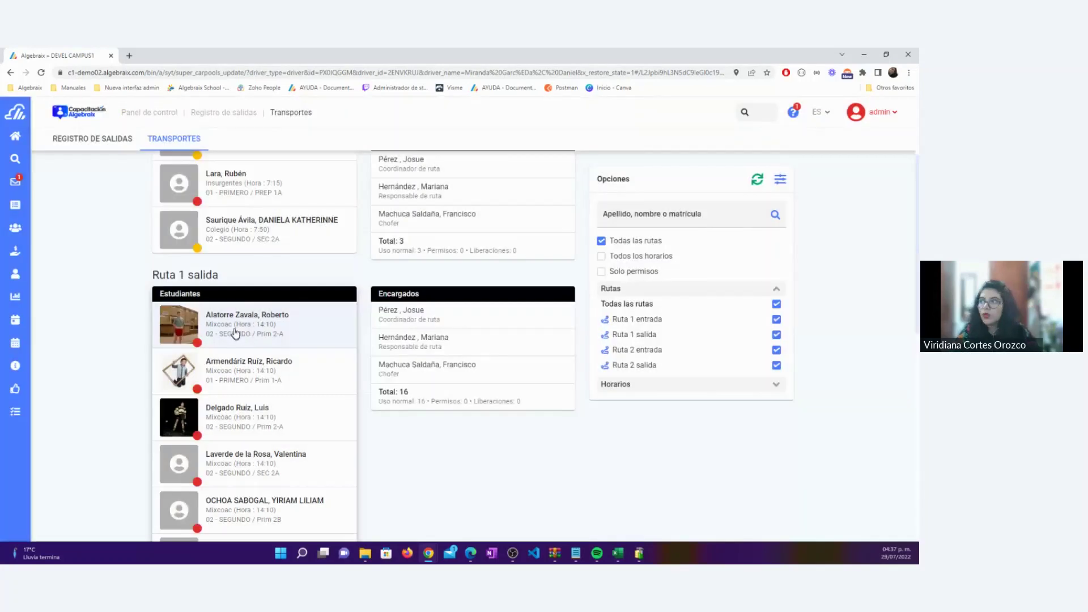
{"action": "left_click", "coordinate": [236, 333]}
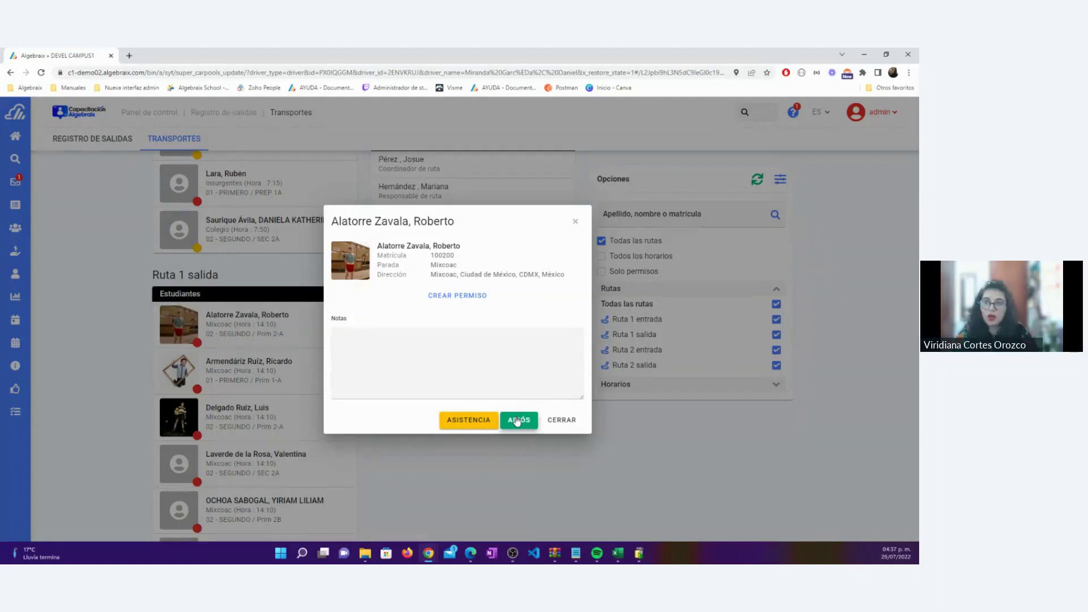
{"action": "left_click", "coordinate": [126, 356]}
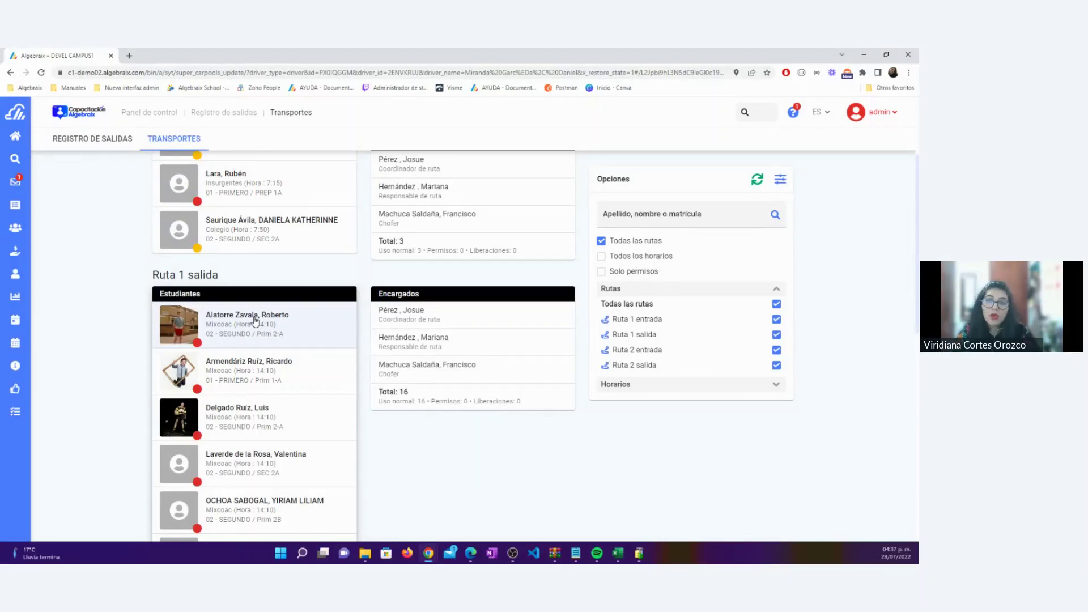
{"action": "left_click", "coordinate": [255, 321]}
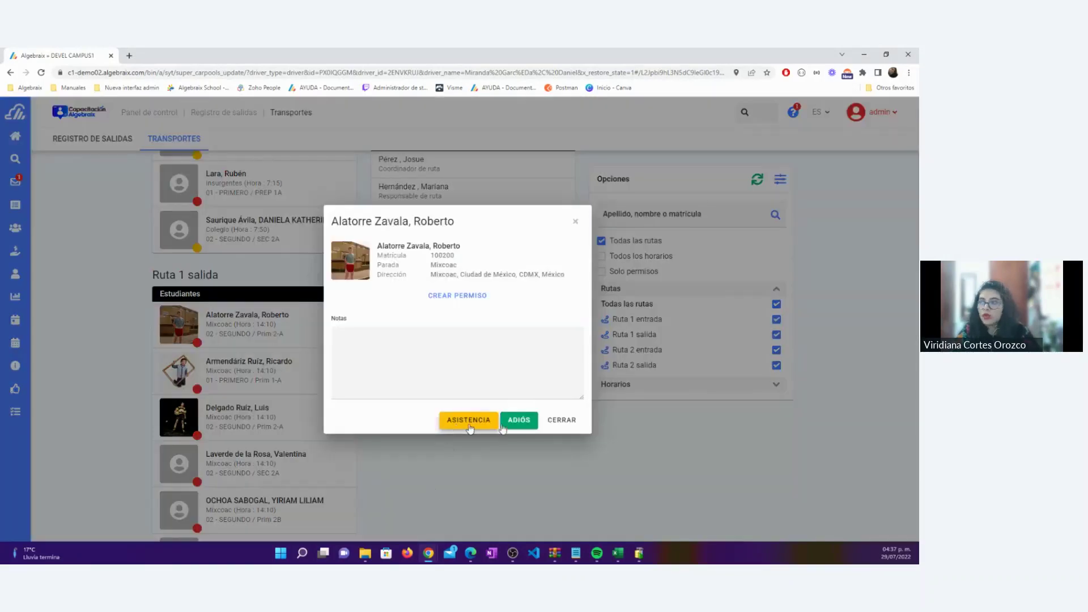
{"action": "left_click", "coordinate": [564, 420]}
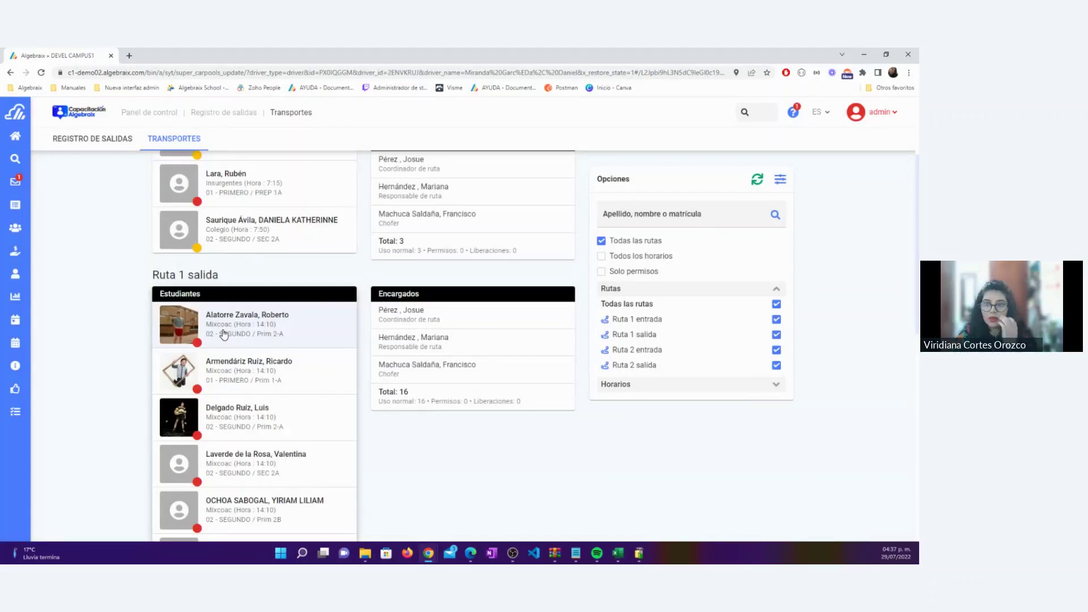
{"action": "left_click", "coordinate": [224, 334]}
{"action": "left_click", "coordinate": [477, 365]}
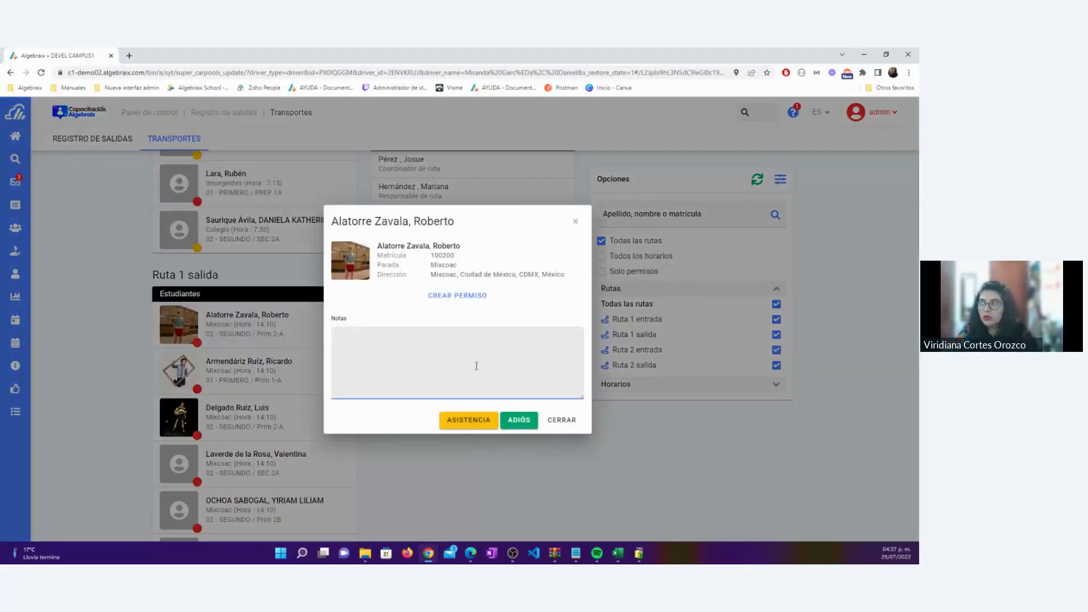
{"action": "type", "text": "Se fue con mamá"}
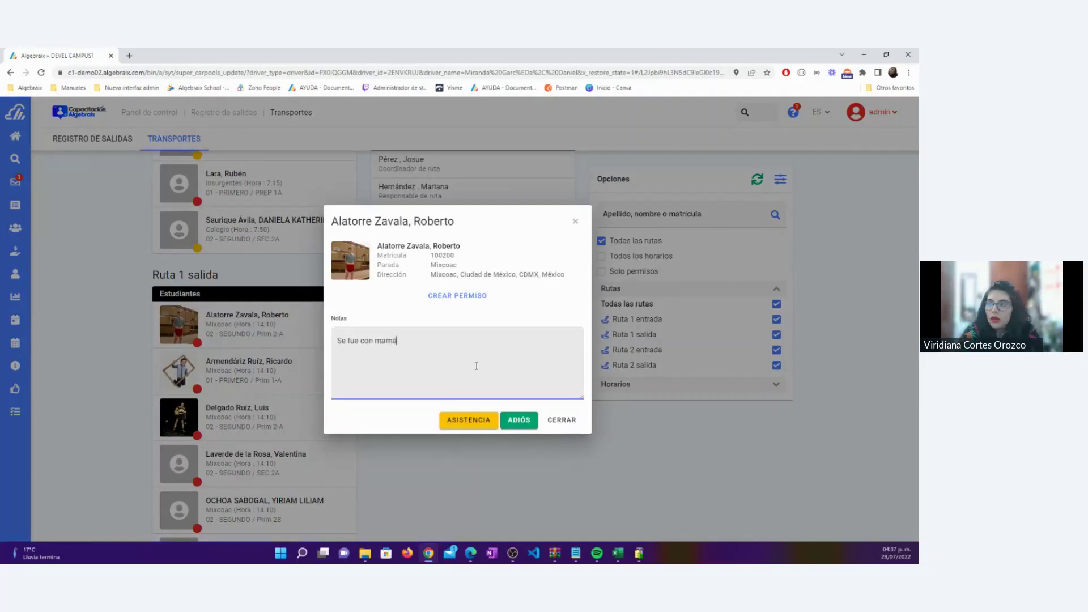
{"action": "left_click", "coordinate": [506, 419]}
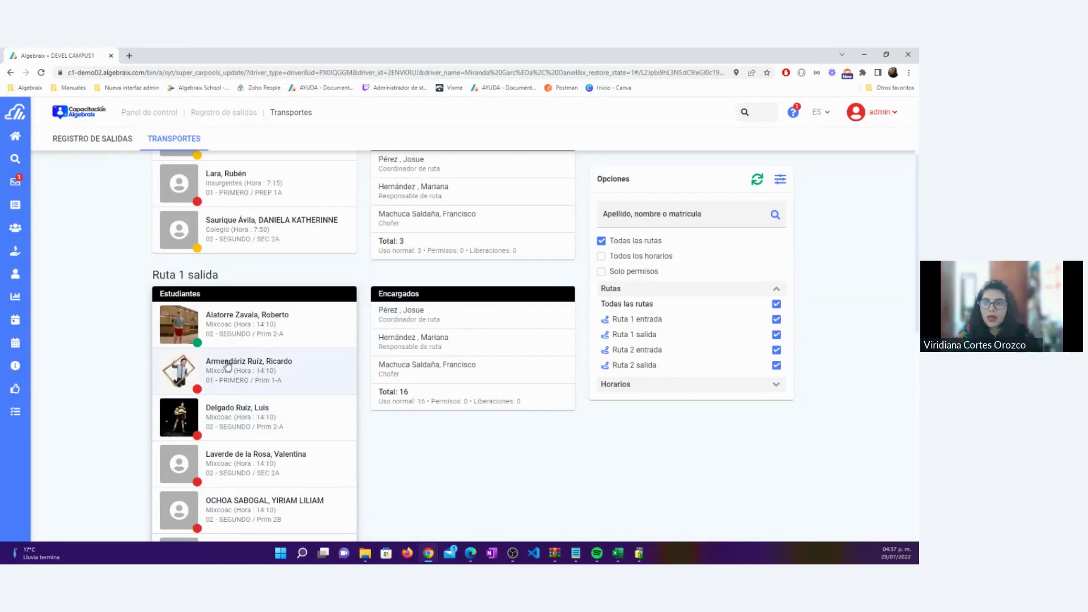
Mark the second through fifth Ruta 1 salida students present with ASISTENCIA
{"action": "scroll", "coordinate": [227, 366], "scroll_direction": "down", "scroll_amount": 2}
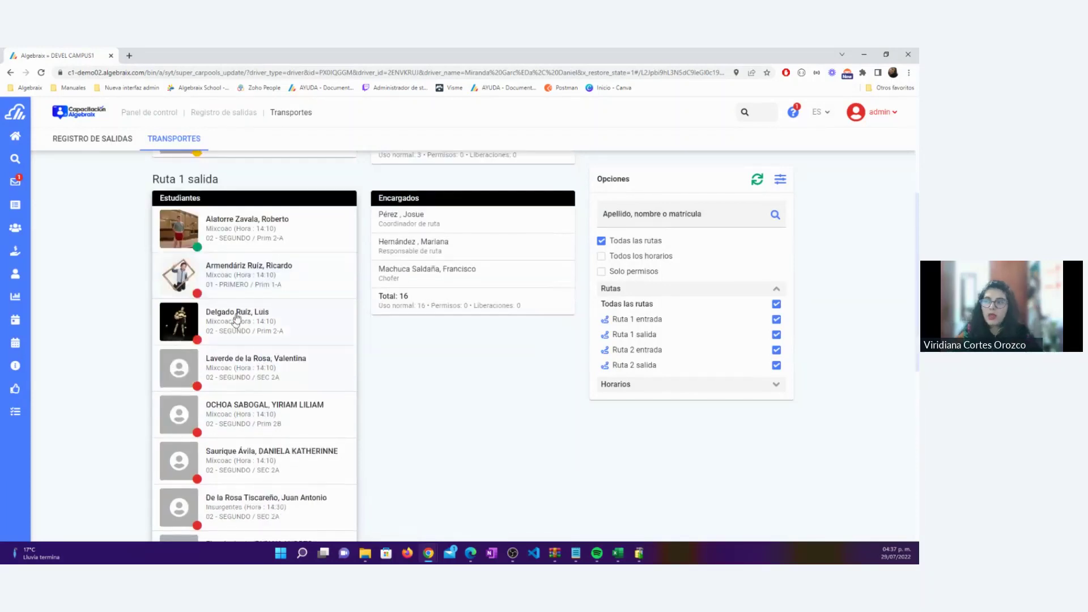
{"action": "left_click", "coordinate": [247, 273]}
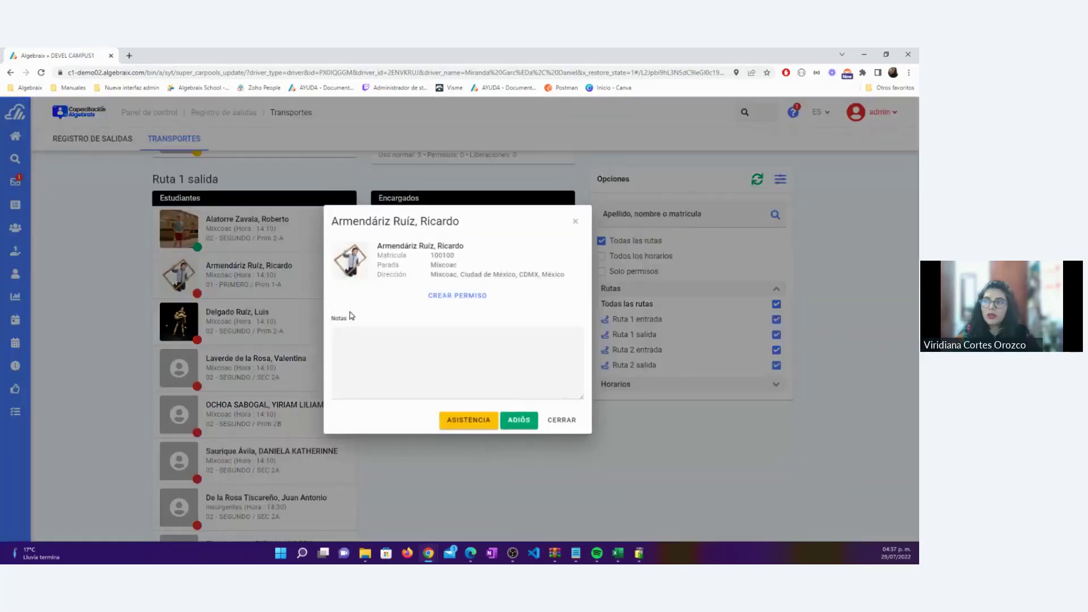
{"action": "left_click", "coordinate": [468, 421]}
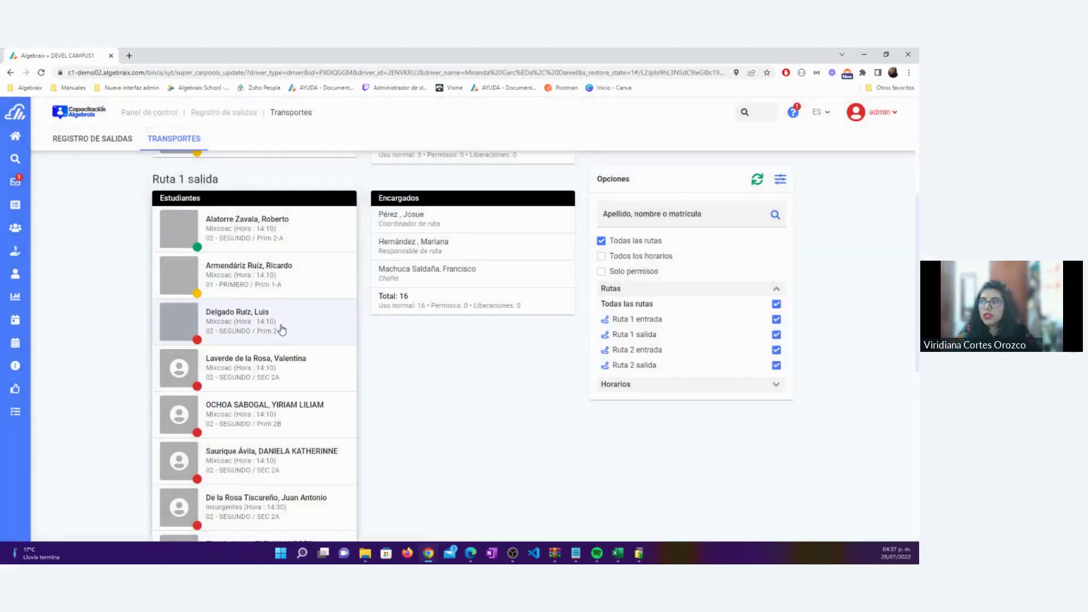
{"action": "left_click", "coordinate": [247, 320]}
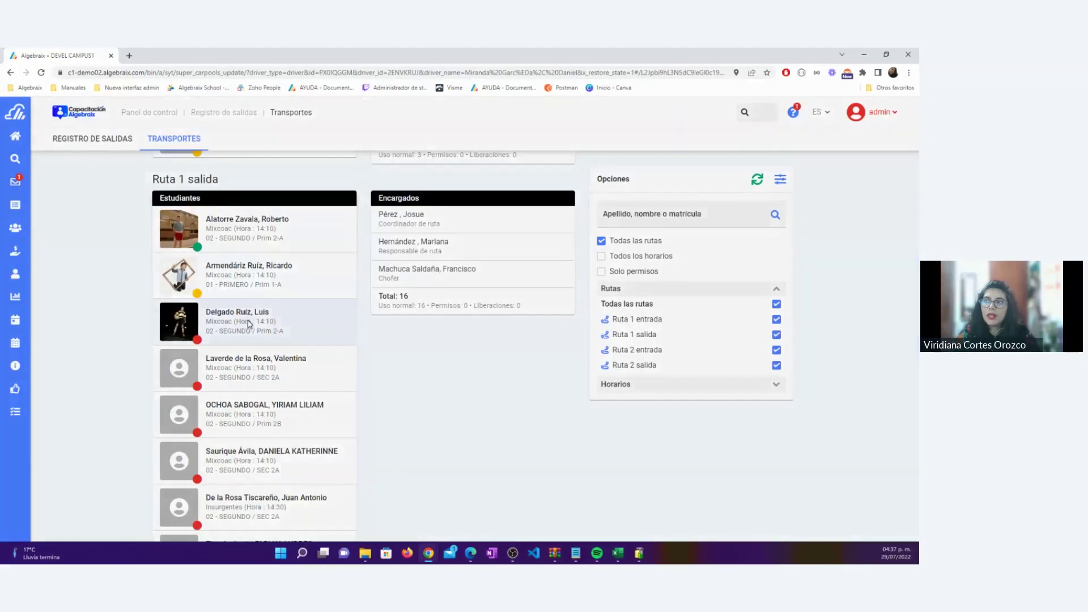
{"action": "left_click", "coordinate": [466, 426]}
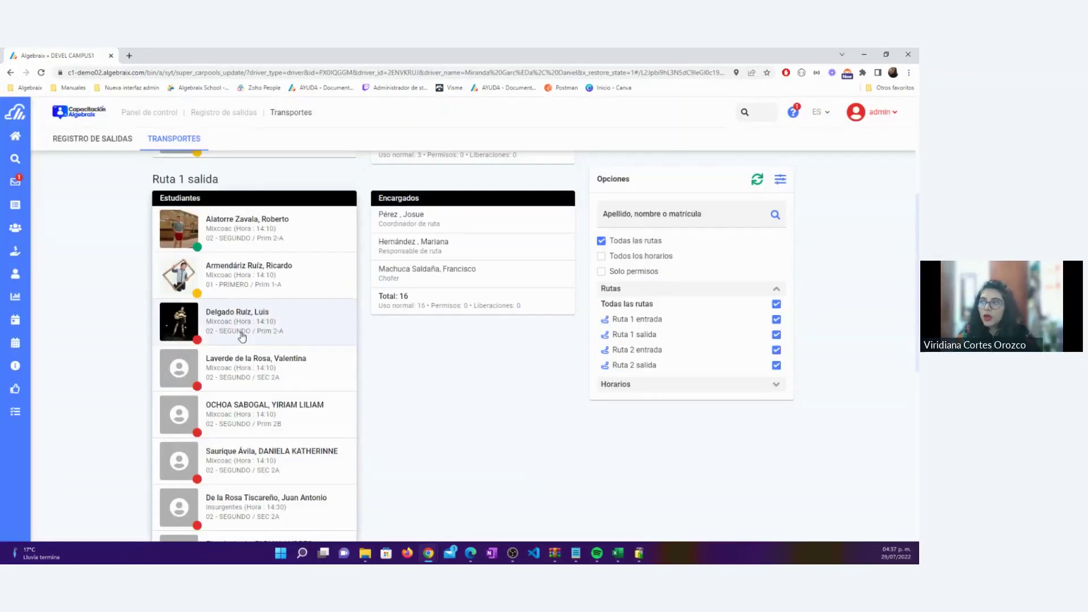
{"action": "left_click", "coordinate": [243, 361]}
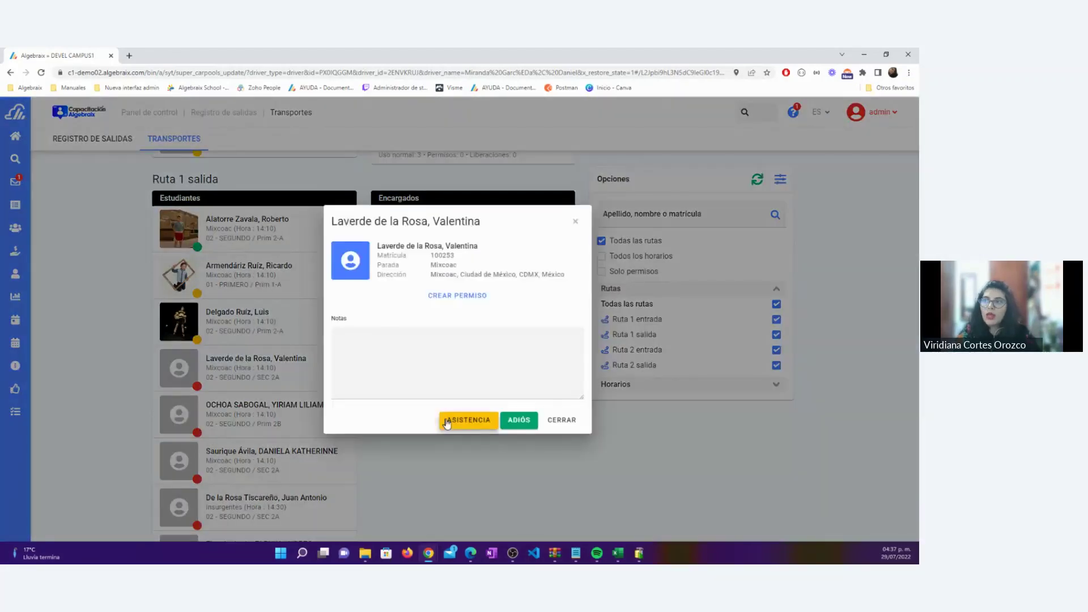
{"action": "left_click", "coordinate": [468, 420]}
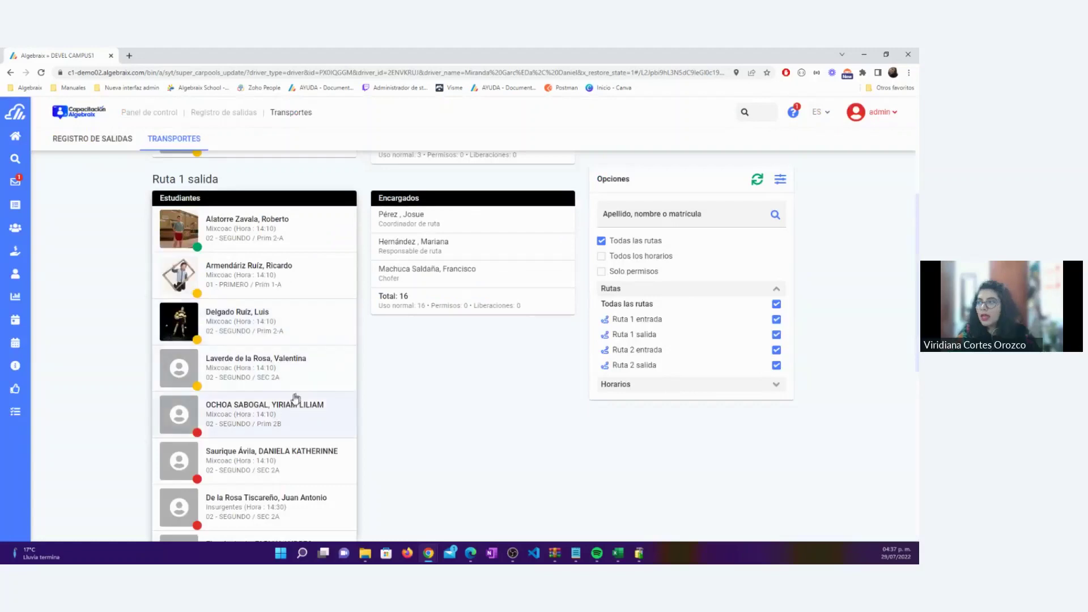
{"action": "left_click", "coordinate": [292, 404]}
{"action": "left_click", "coordinate": [479, 415]}
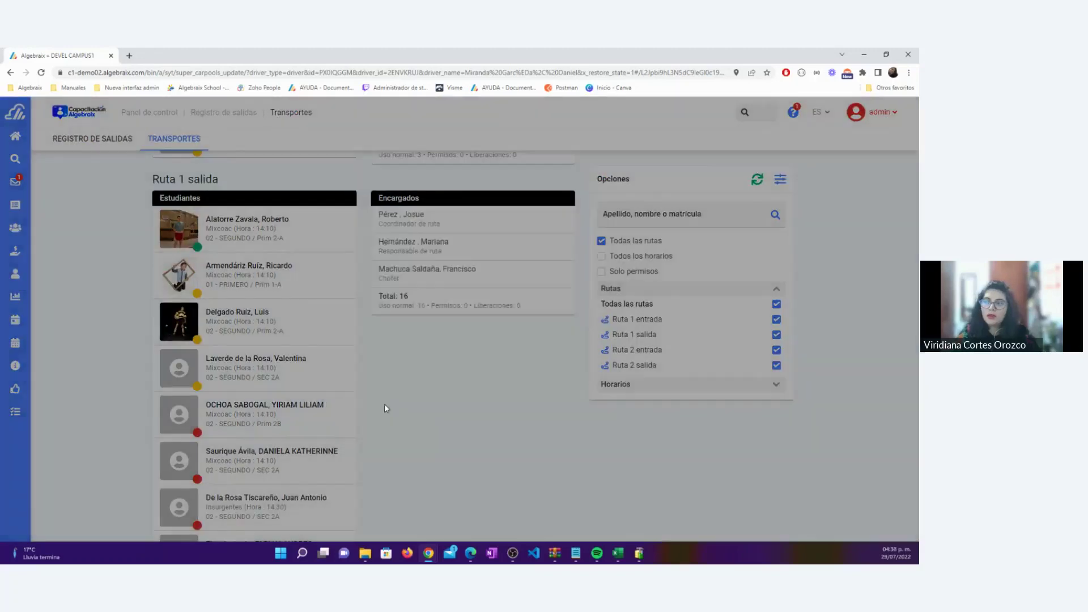
{"action": "scroll", "coordinate": [307, 410], "scroll_direction": "down", "scroll_amount": 6}
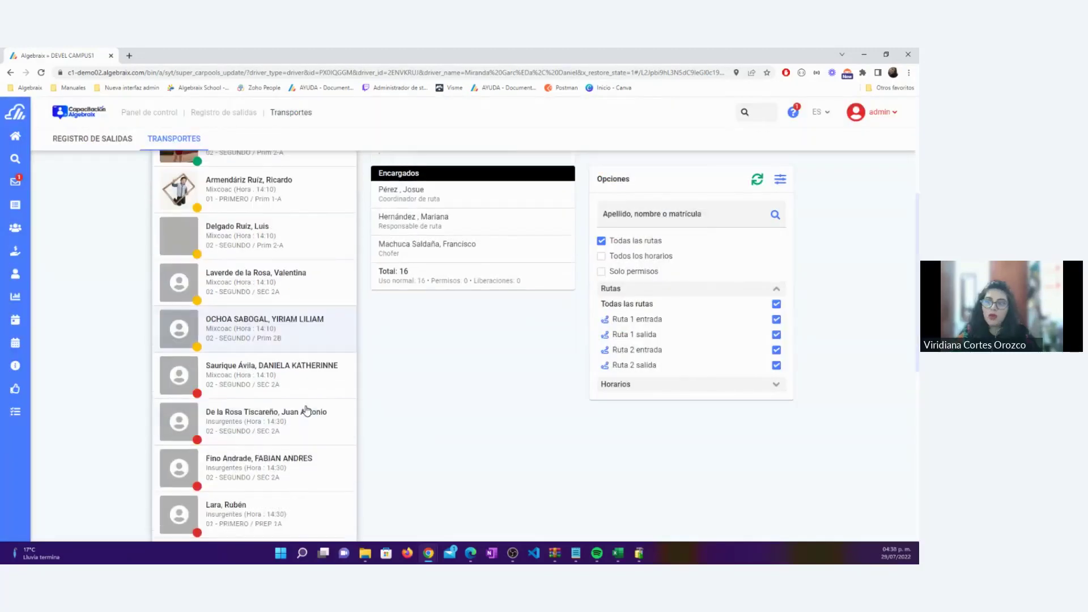
{"action": "scroll", "coordinate": [305, 409], "scroll_direction": "down", "scroll_amount": 1}
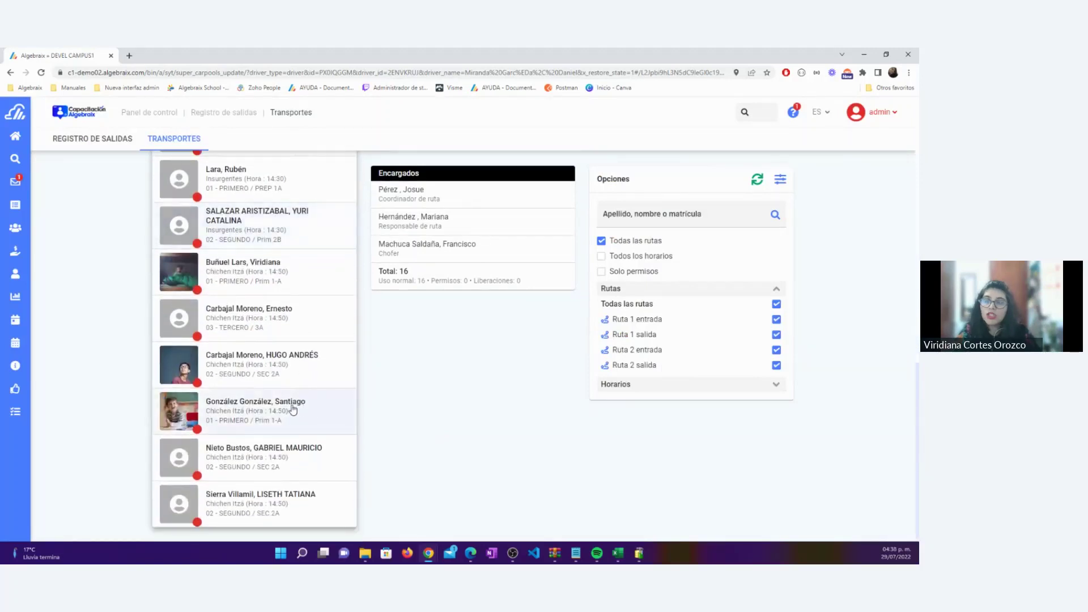
{"action": "scroll", "coordinate": [293, 410], "scroll_direction": "up", "scroll_amount": 8}
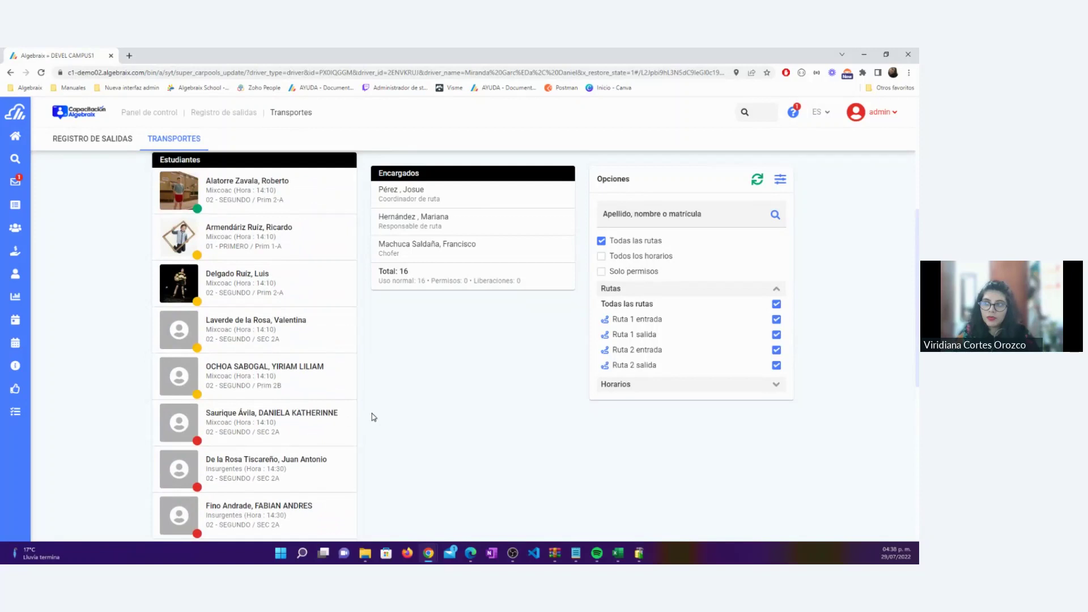
Record ADIÓS dismissals for the Ruta 1 salida students in rows two through five
{"action": "left_click", "coordinate": [234, 230]}
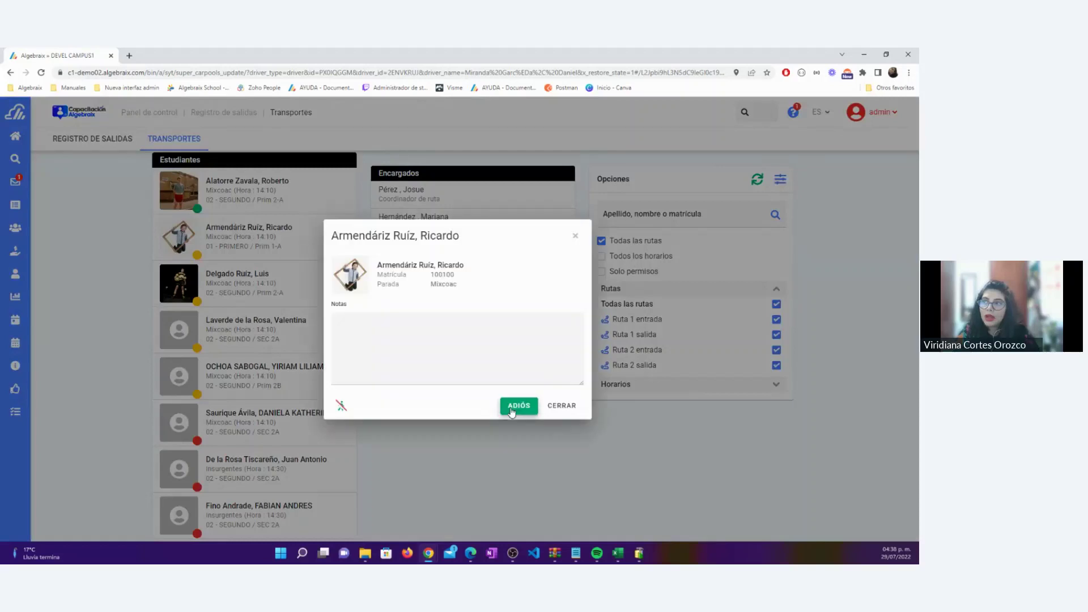
{"action": "left_click", "coordinate": [512, 408]}
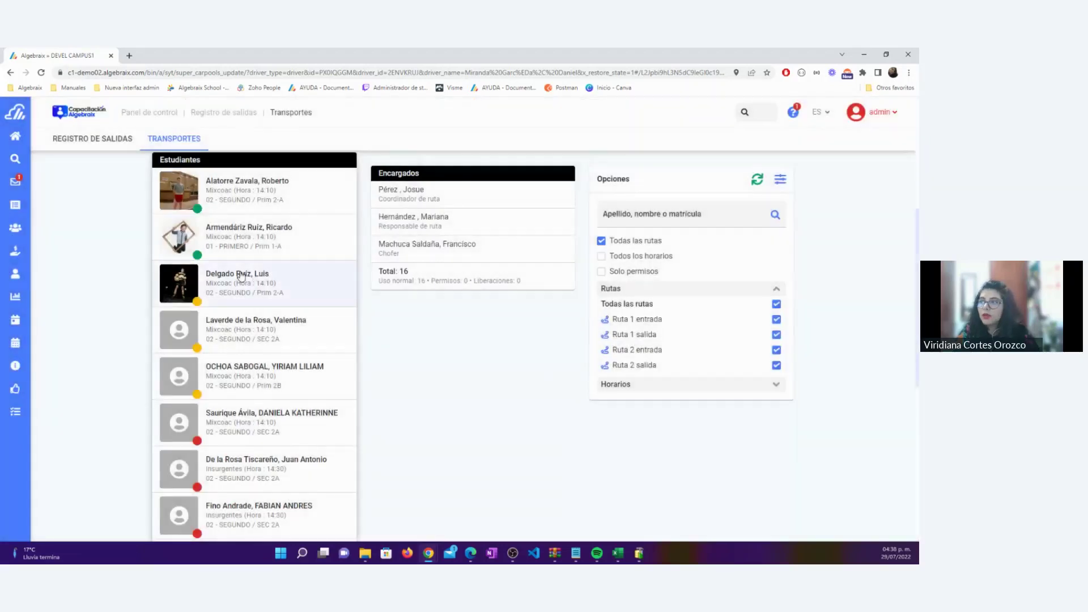
{"action": "left_click", "coordinate": [244, 279]}
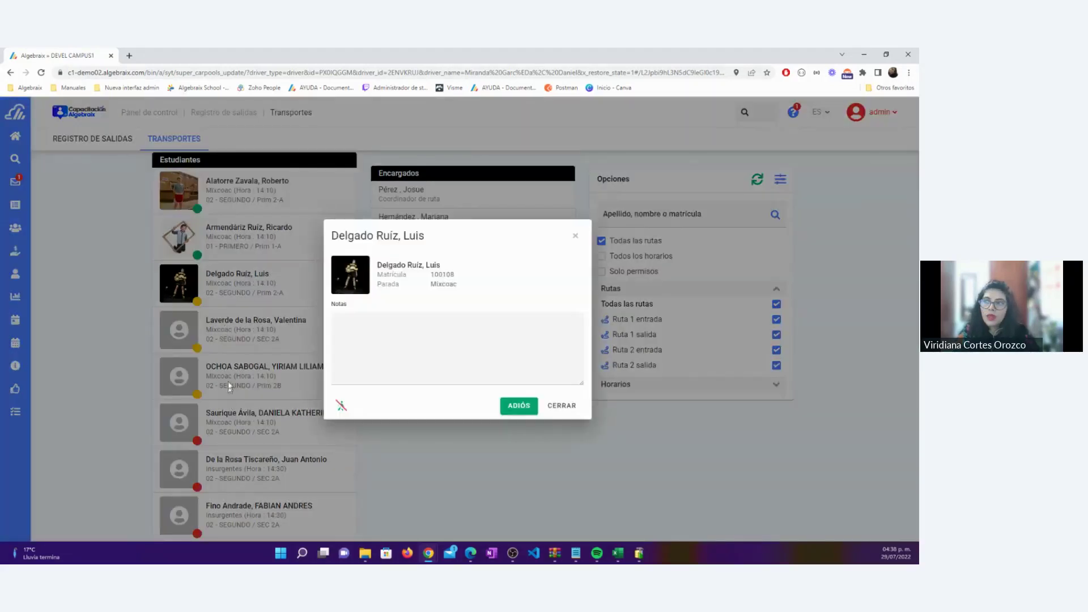
{"action": "left_click", "coordinate": [519, 406]}
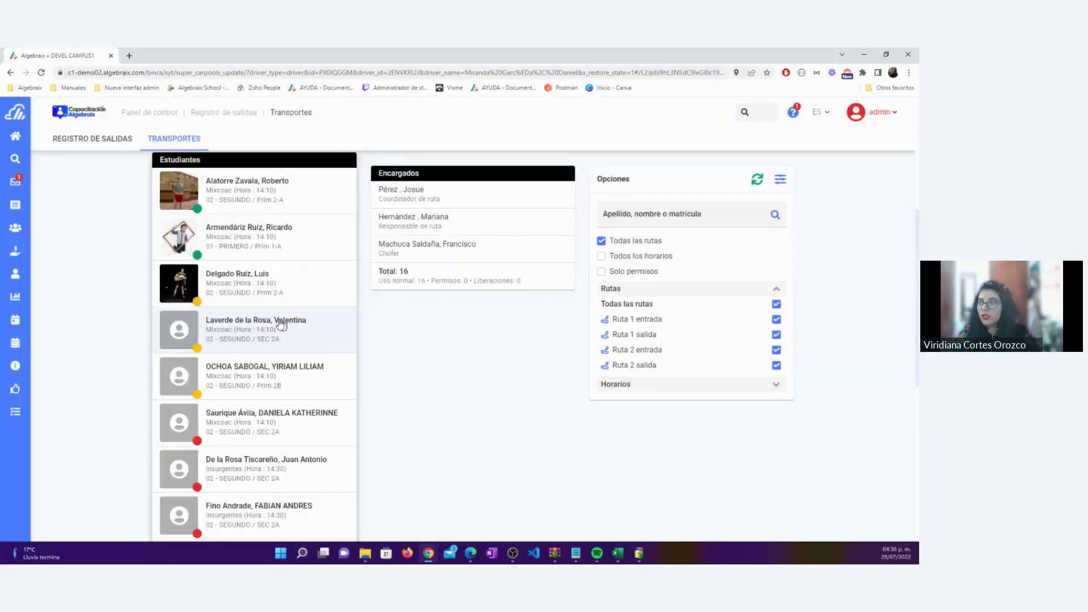
{"action": "left_click", "coordinate": [263, 325]}
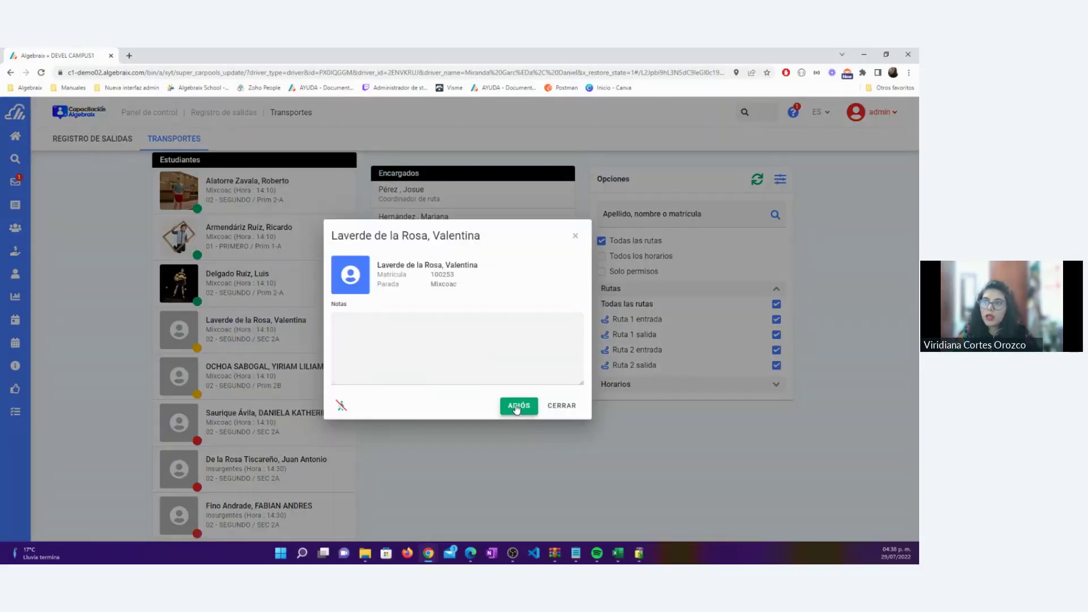
{"action": "left_click", "coordinate": [518, 406]}
{"action": "left_click", "coordinate": [240, 370]}
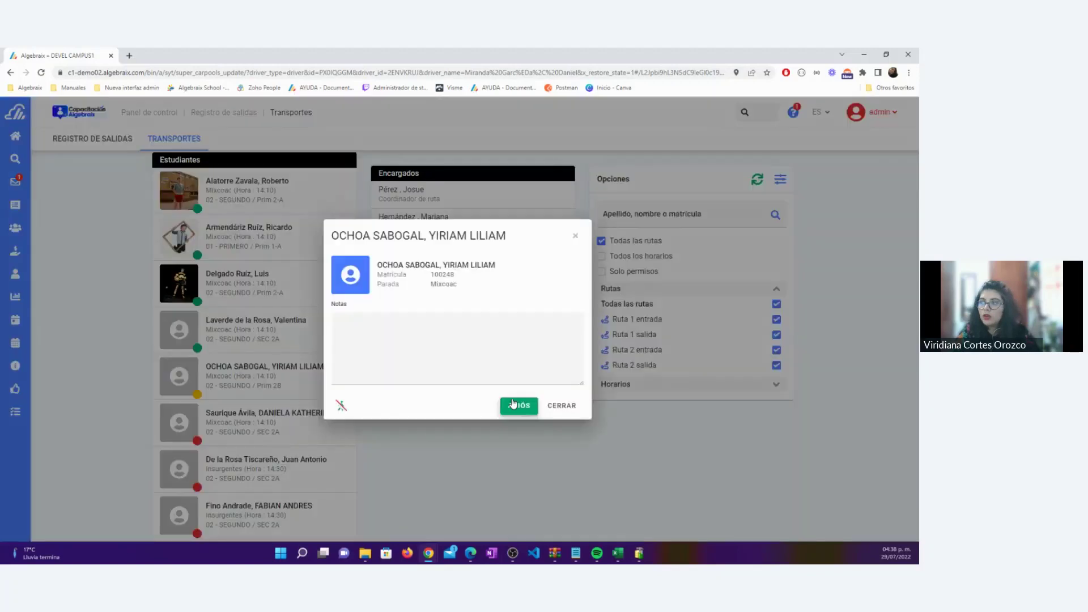
{"action": "left_click", "coordinate": [518, 405]}
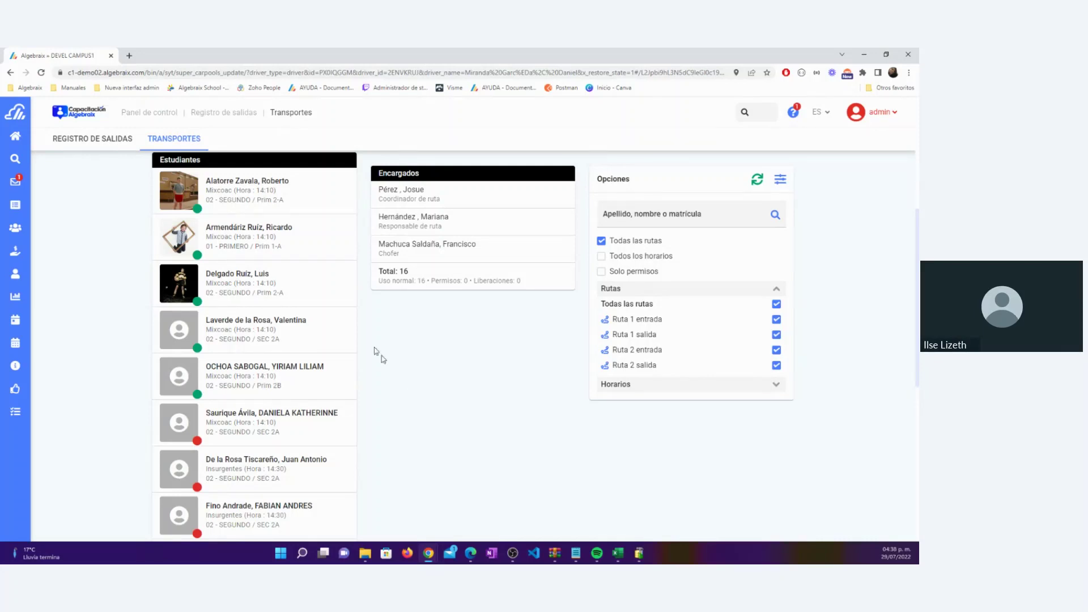
Open Panel de control in a new browser tab and switch to it
{"action": "right_click", "coordinate": [134, 118]}
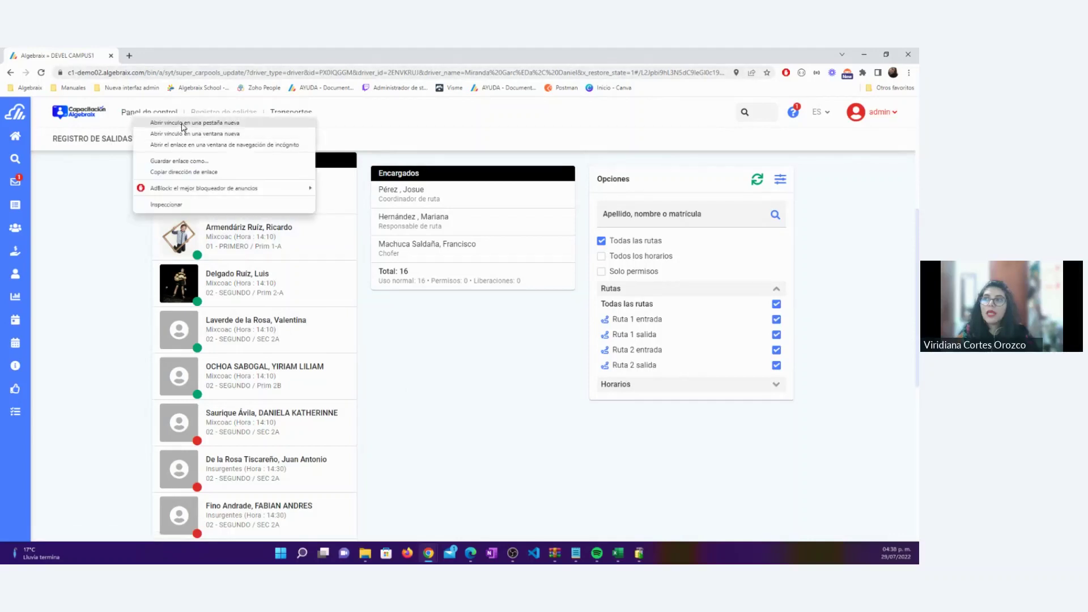
{"action": "left_click", "coordinate": [183, 123]}
{"action": "key", "text": "ctrl+Tab"}
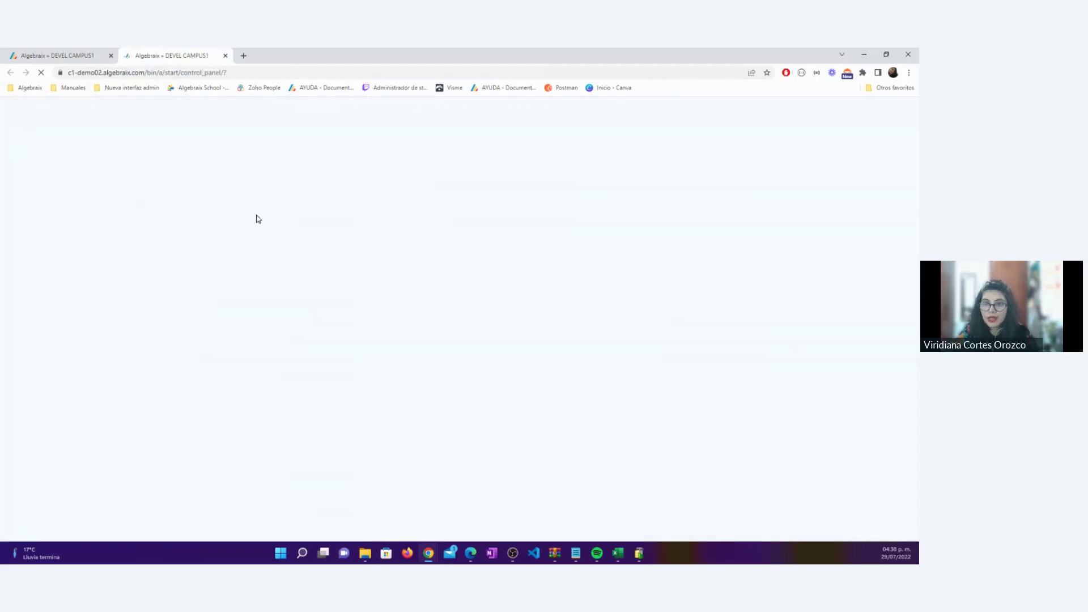
{"action": "left_click", "coordinate": [72, 57]}
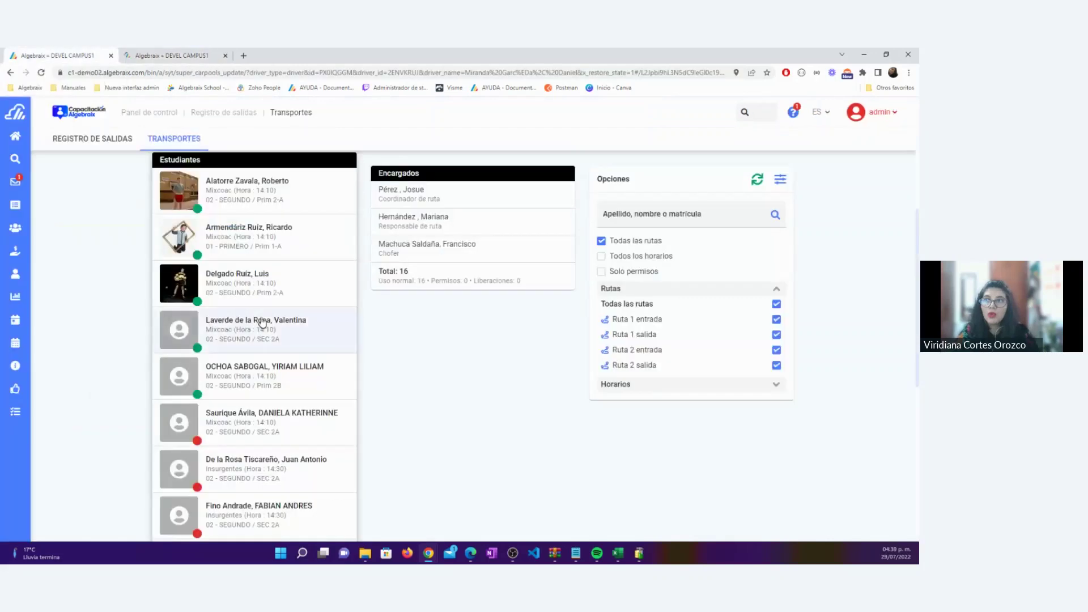
{"action": "left_click", "coordinate": [168, 55]}
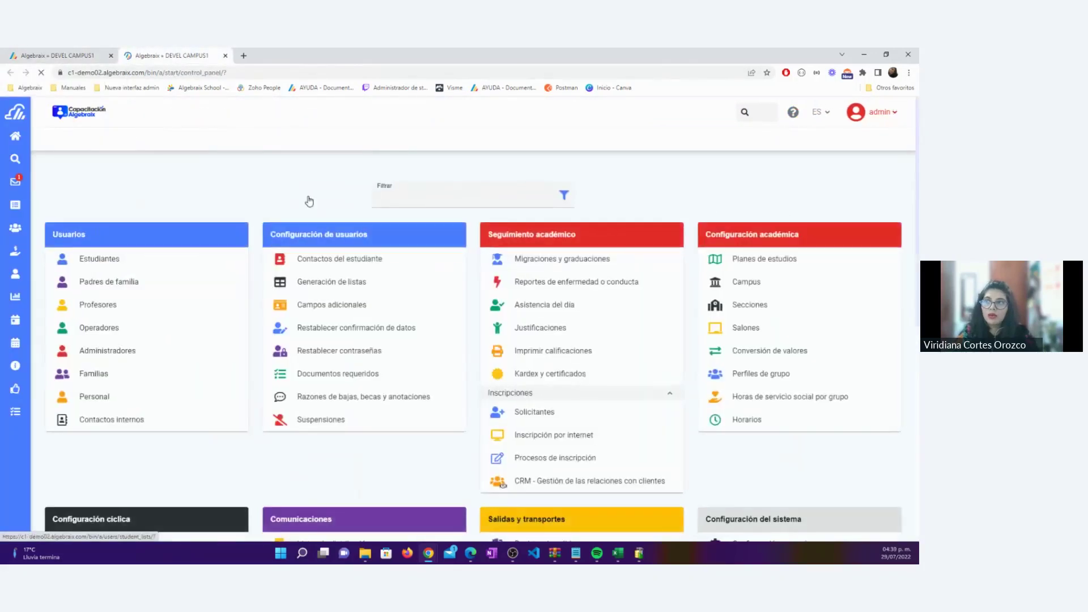
Go to the Encargados page under Salidas y transportes, showing Choferes
{"action": "scroll", "coordinate": [497, 314], "scroll_direction": "down", "scroll_amount": 7}
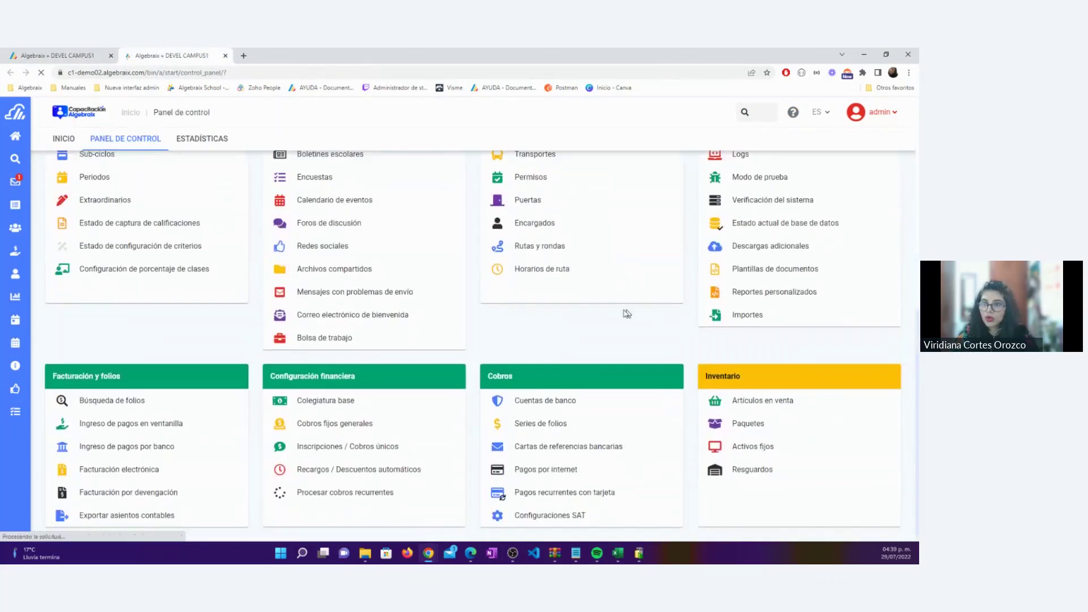
{"action": "scroll", "coordinate": [552, 211], "scroll_direction": "up", "scroll_amount": 2}
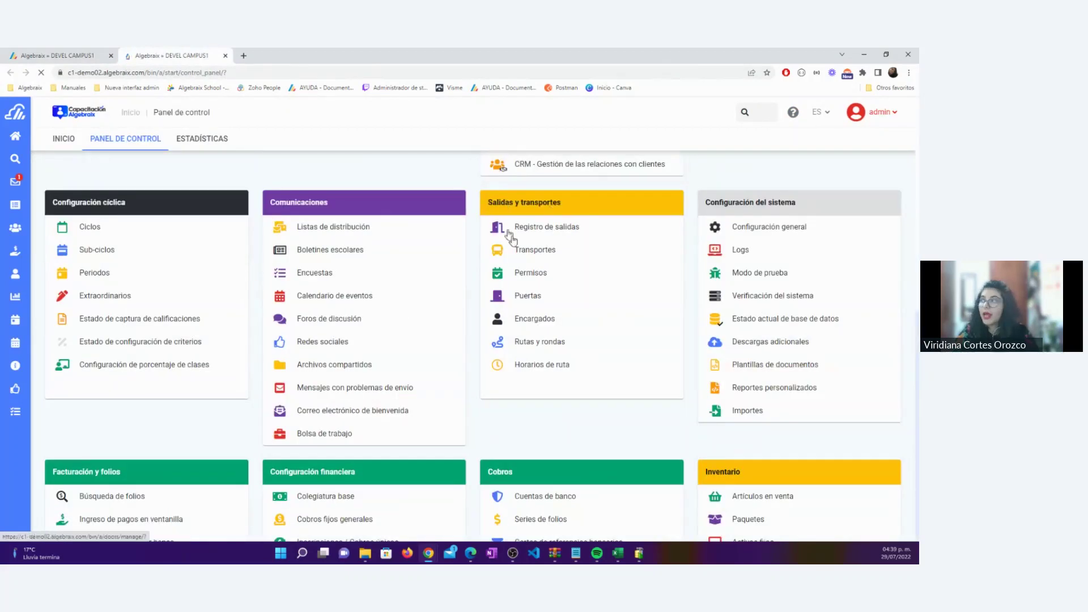
{"action": "left_click", "coordinate": [543, 325]}
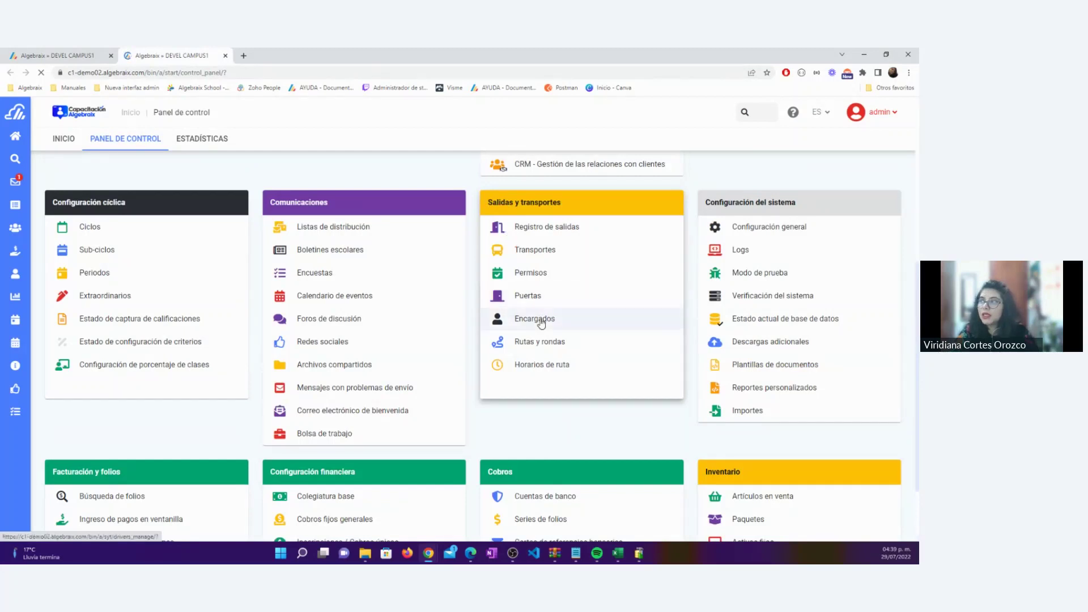
{"action": "left_click", "coordinate": [541, 324]}
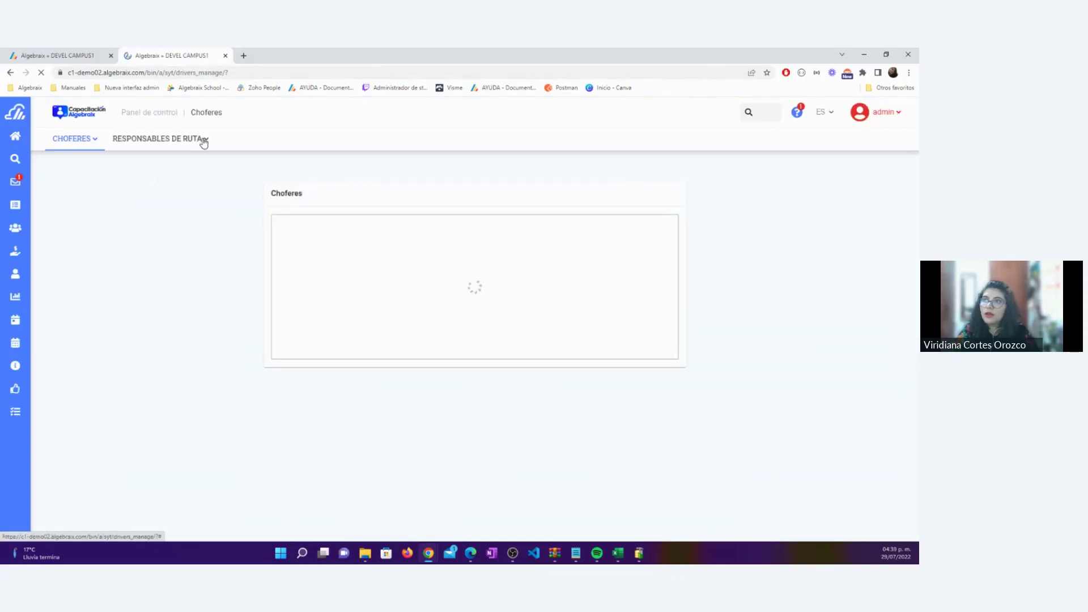
Start an Agregar responsable de ruta form, focusing the Nombre and Contraseña fields
{"action": "left_click", "coordinate": [204, 141]}
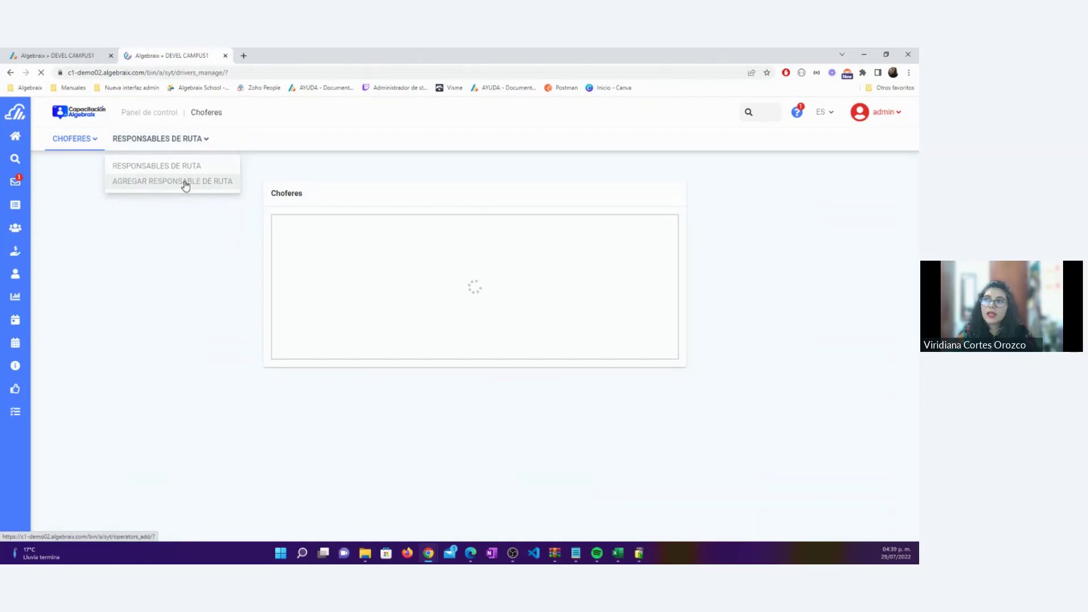
{"action": "left_click", "coordinate": [185, 183]}
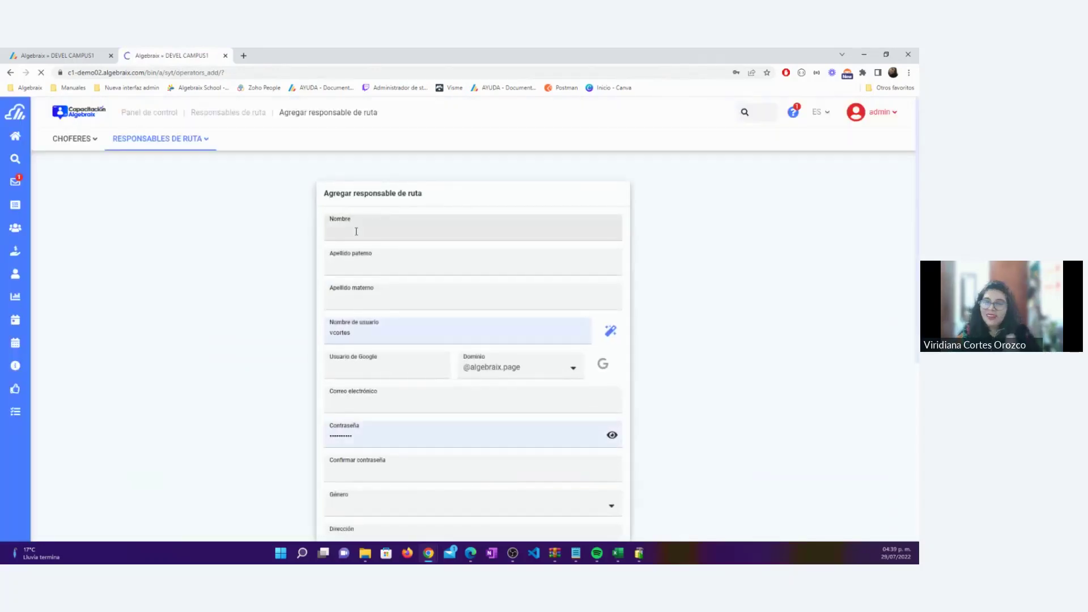
{"action": "left_click", "coordinate": [357, 231]}
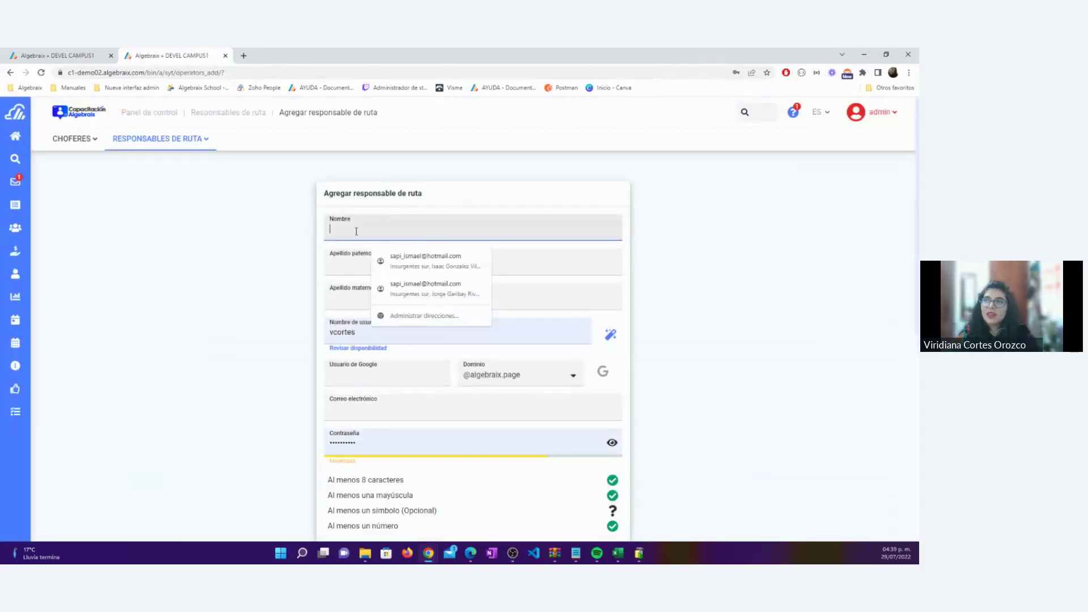
{"action": "left_click", "coordinate": [291, 246]}
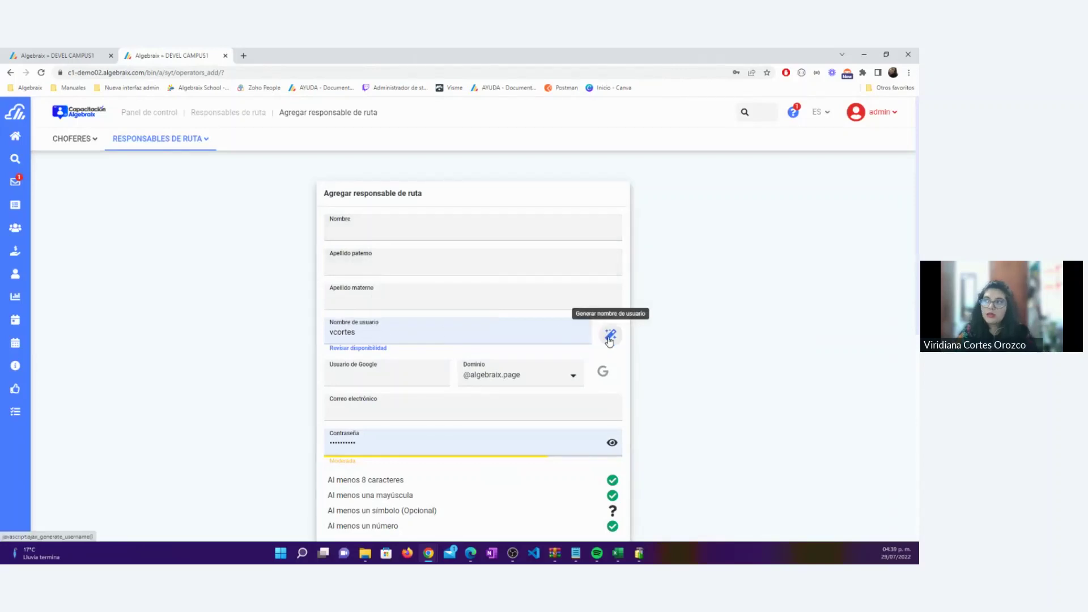
{"action": "left_click", "coordinate": [383, 446]}
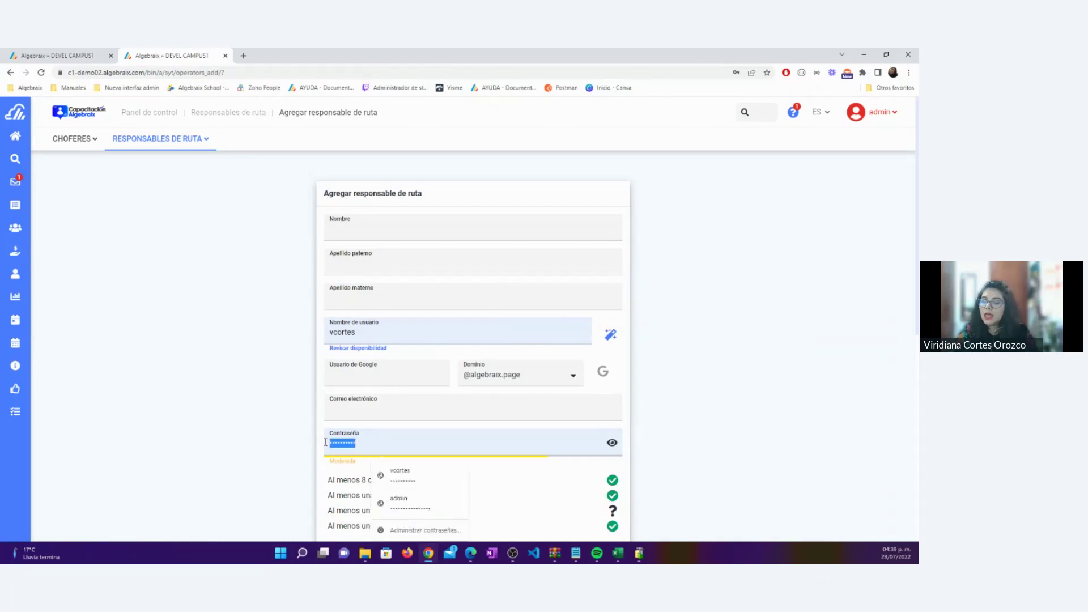
{"action": "left_click", "coordinate": [276, 436]}
Return to the Transportes page in the first browser tab
{"action": "scroll", "coordinate": [275, 436], "scroll_direction": "down", "scroll_amount": 3}
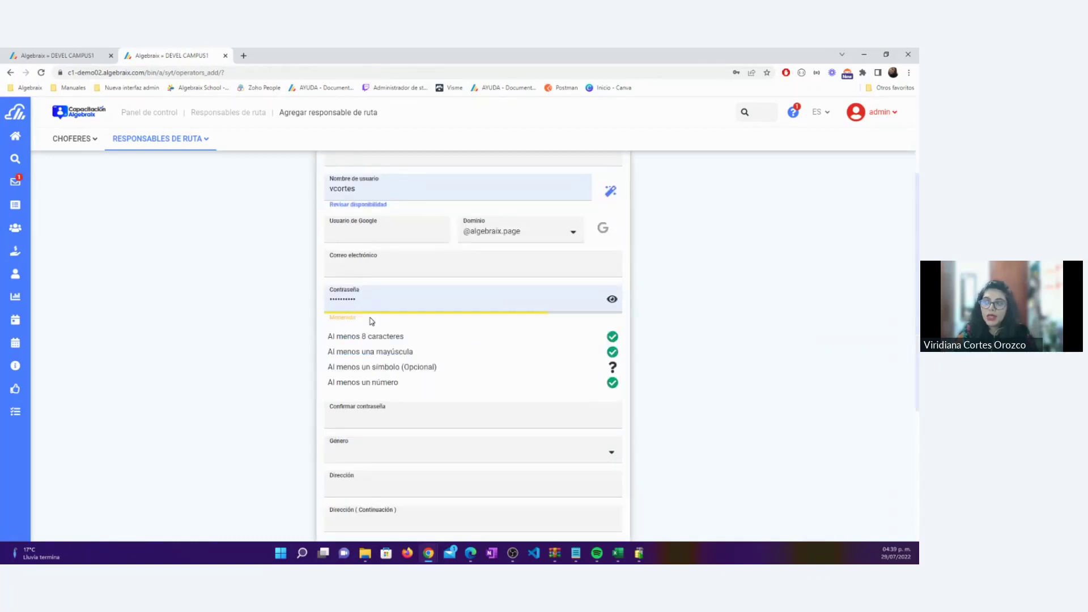
{"action": "left_click", "coordinate": [78, 59]}
{"action": "mouse_move", "coordinate": [76, 204]}
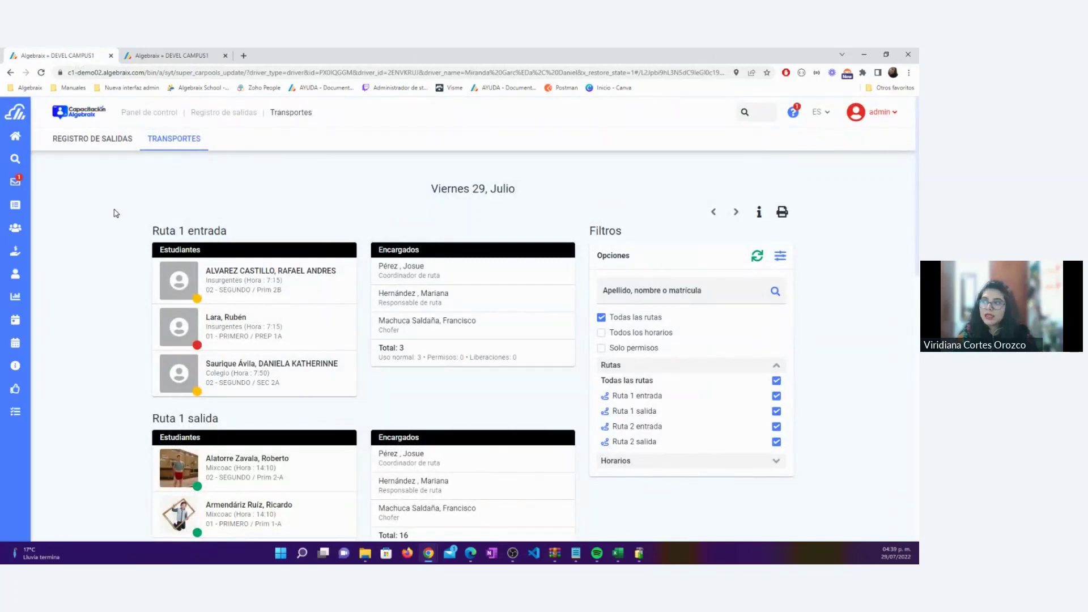
{"action": "scroll", "coordinate": [115, 213], "scroll_direction": "down", "scroll_amount": 1}
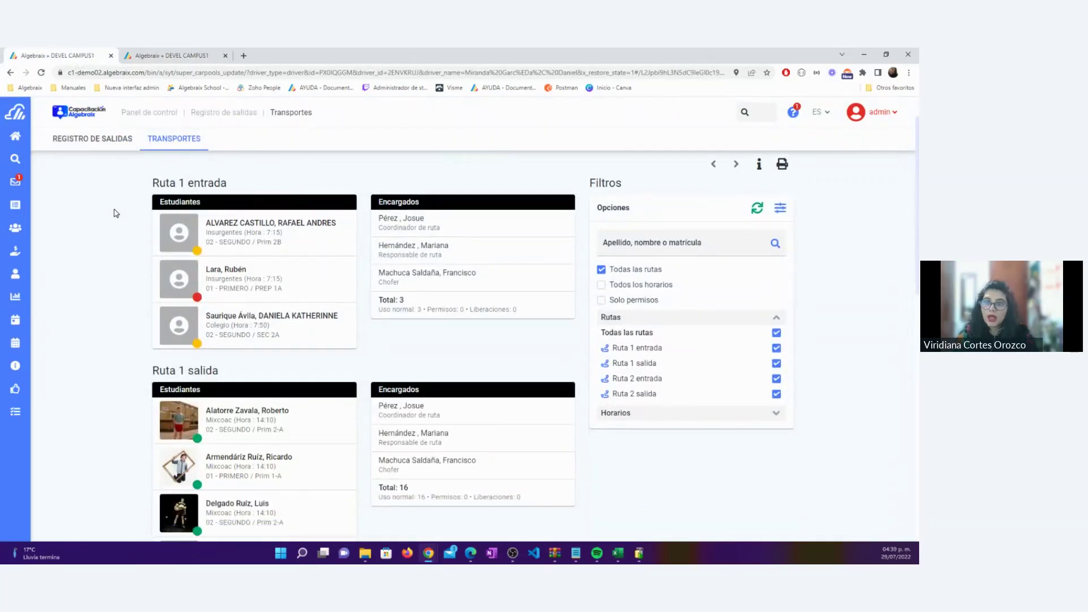
{"action": "scroll", "coordinate": [116, 213], "scroll_direction": "down", "scroll_amount": 1}
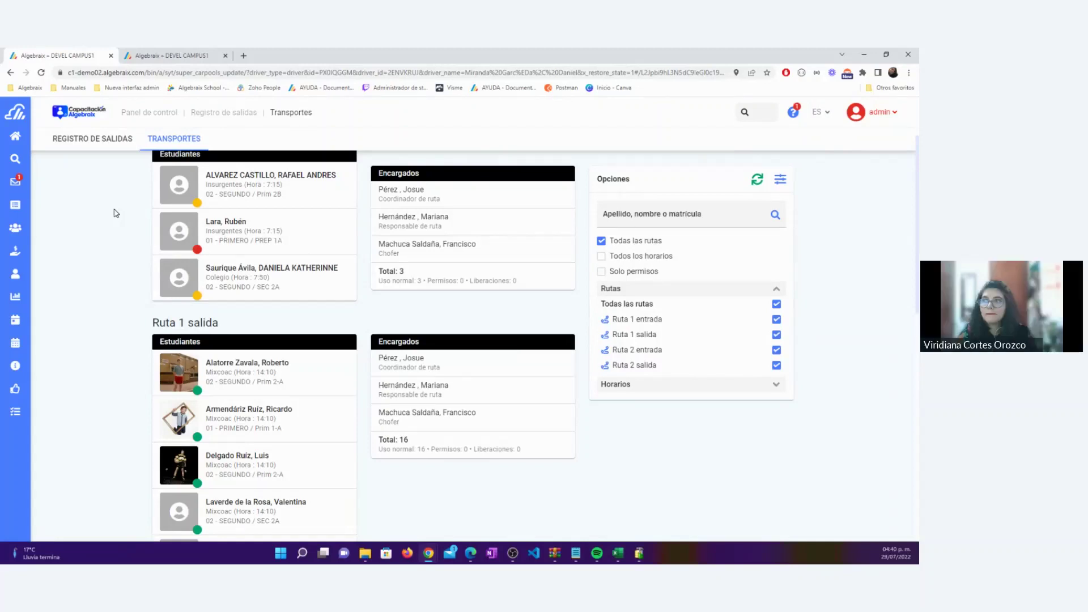
{"action": "left_click_drag", "start_coordinate": [451, 229], "coordinate": [373, 220]}
{"action": "left_click", "coordinate": [126, 250]}
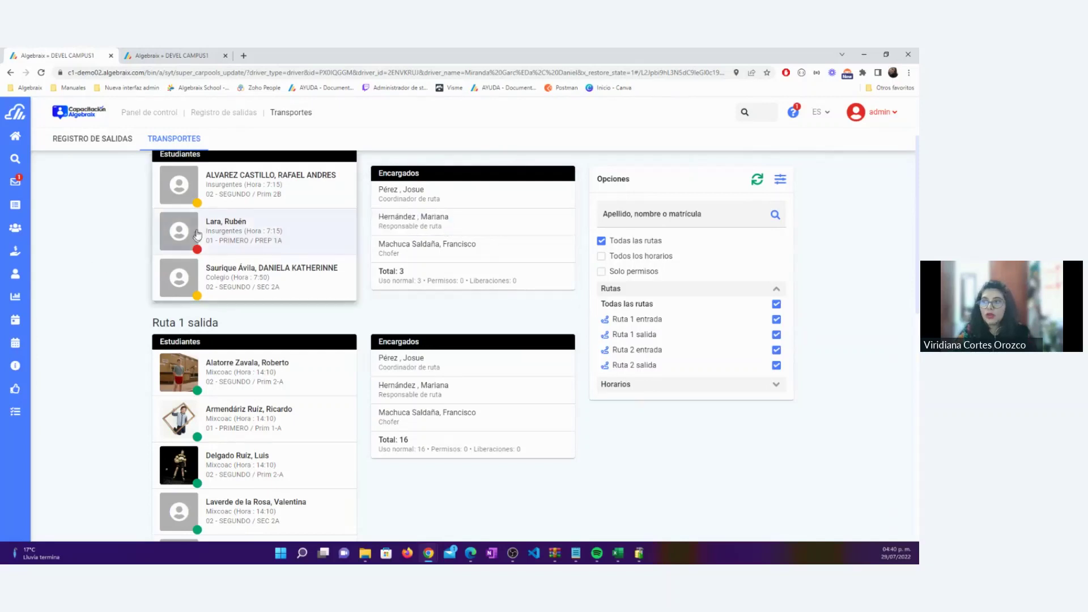
{"action": "scroll", "coordinate": [123, 255], "scroll_direction": "up", "scroll_amount": 2}
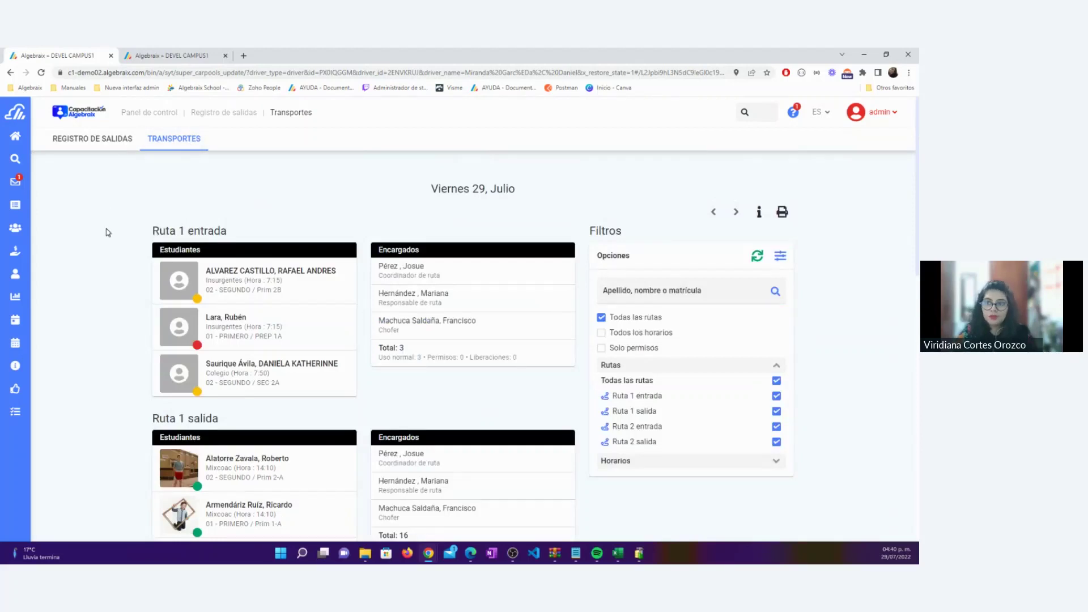
{"action": "scroll", "coordinate": [108, 232], "scroll_direction": "down", "scroll_amount": 1}
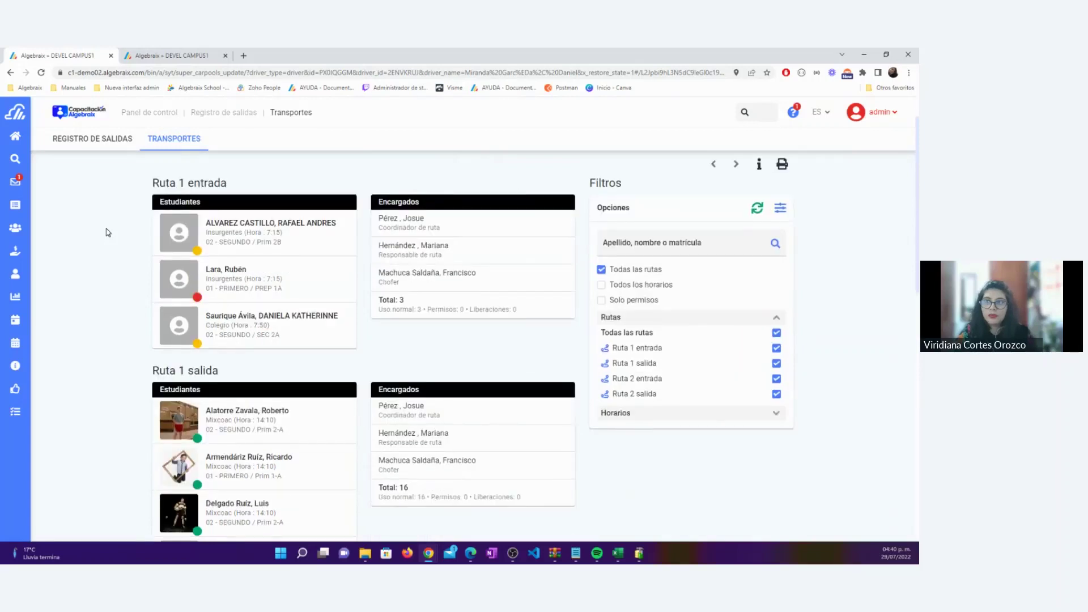
Mark the sixth Ruta 1 salida student present with ASISTENCIA
{"action": "scroll", "coordinate": [107, 230], "scroll_direction": "down", "scroll_amount": 3}
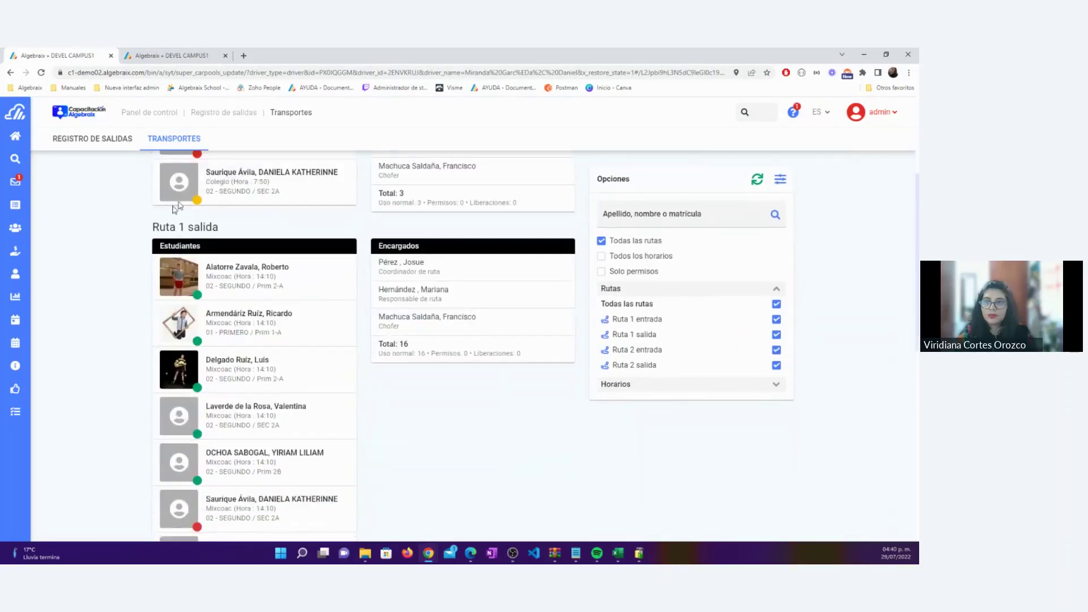
{"action": "scroll", "coordinate": [451, 304], "scroll_direction": "down", "scroll_amount": 3}
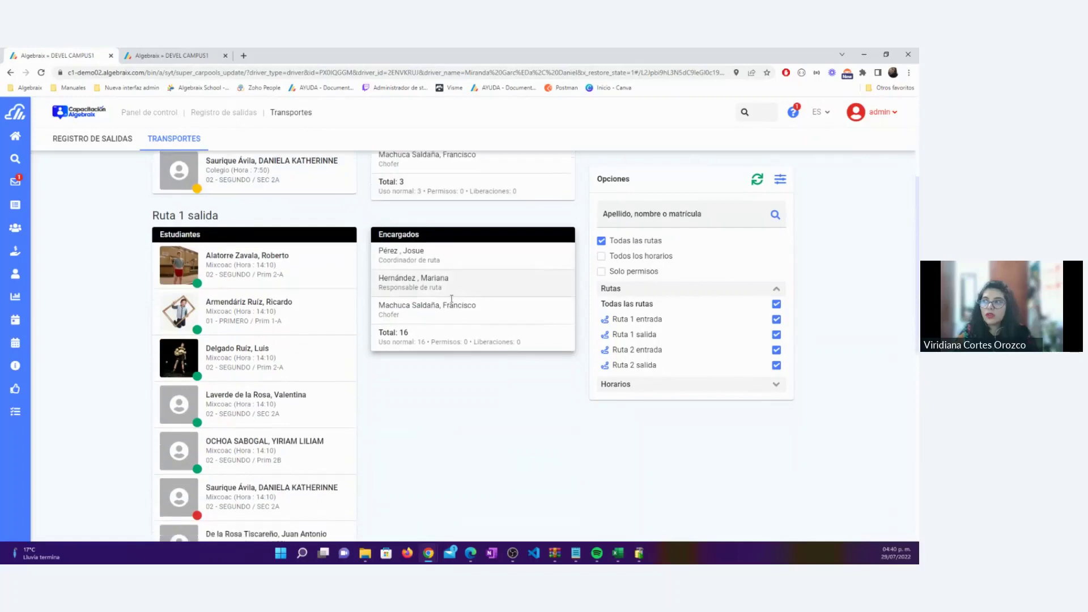
{"action": "left_click", "coordinate": [231, 317]}
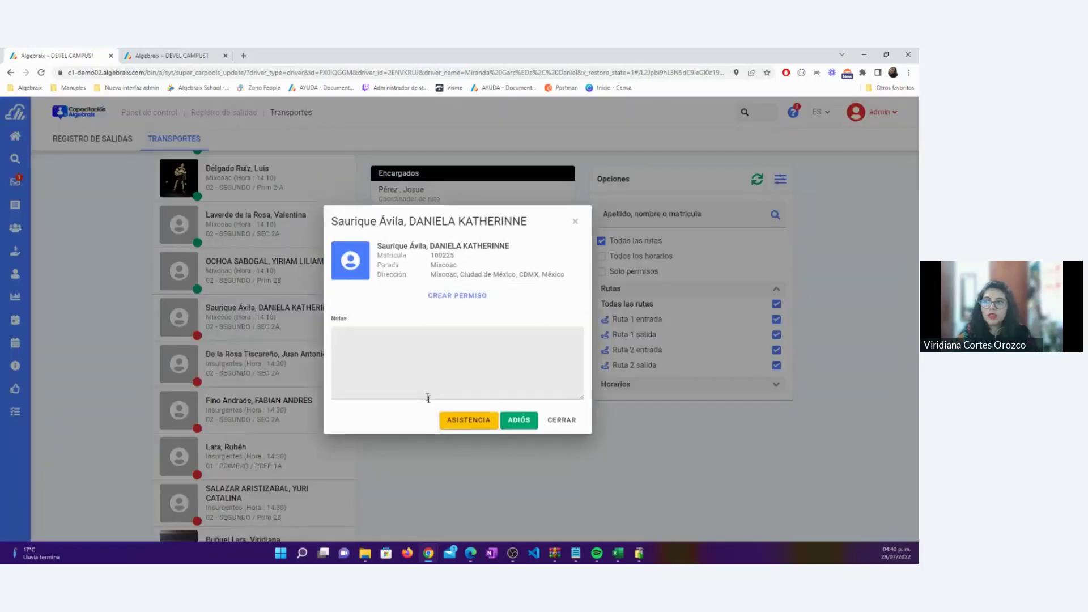
{"action": "left_click", "coordinate": [467, 426]}
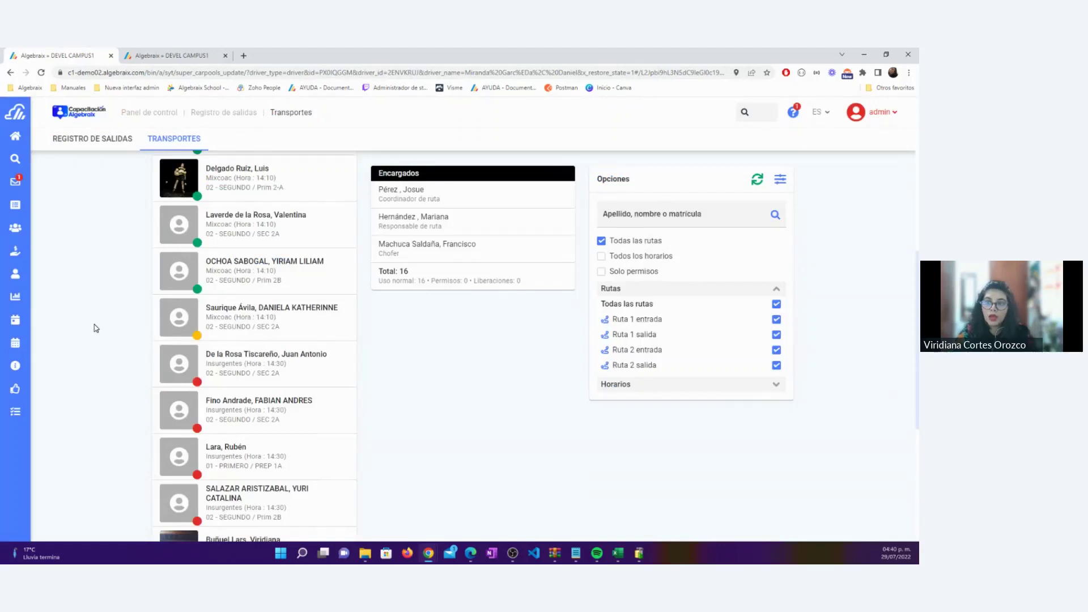
Highlight the route manager entry under Encargados, then review the route lists
{"action": "scroll", "coordinate": [96, 328], "scroll_direction": "up", "scroll_amount": 2}
{"action": "scroll", "coordinate": [94, 327], "scroll_direction": "up", "scroll_amount": 5}
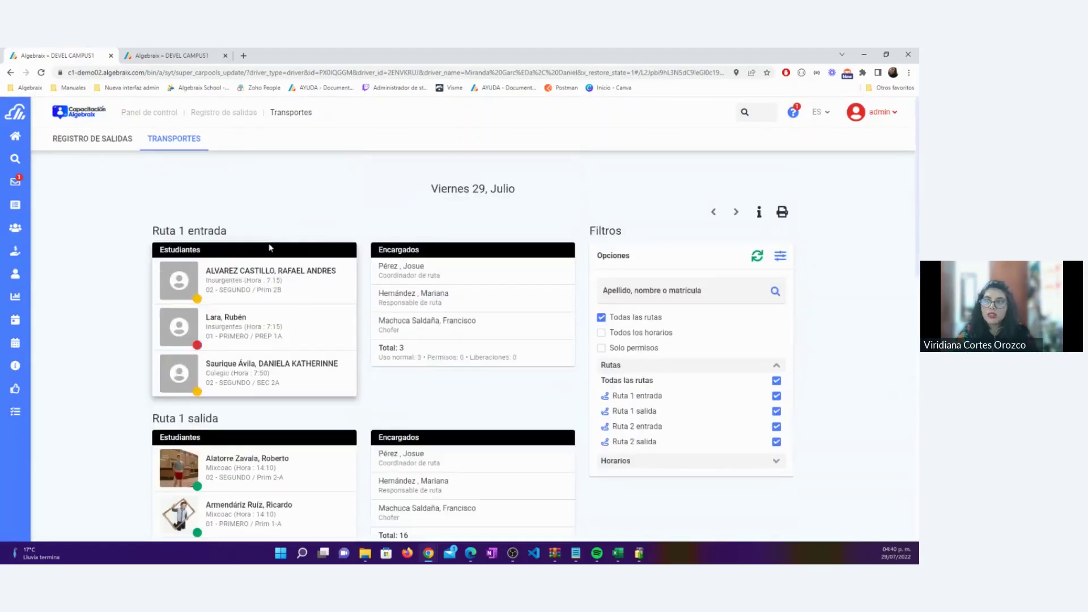
{"action": "left_click_drag", "start_coordinate": [451, 306], "coordinate": [303, 296]}
{"action": "left_click", "coordinate": [114, 350]}
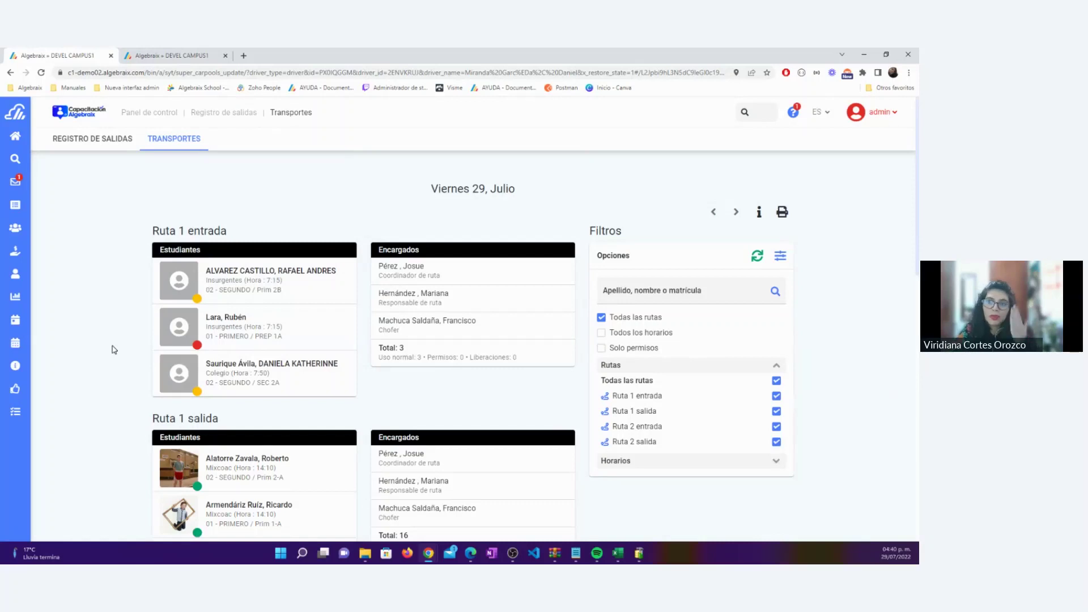
{"action": "scroll", "coordinate": [114, 349], "scroll_direction": "down", "scroll_amount": 1}
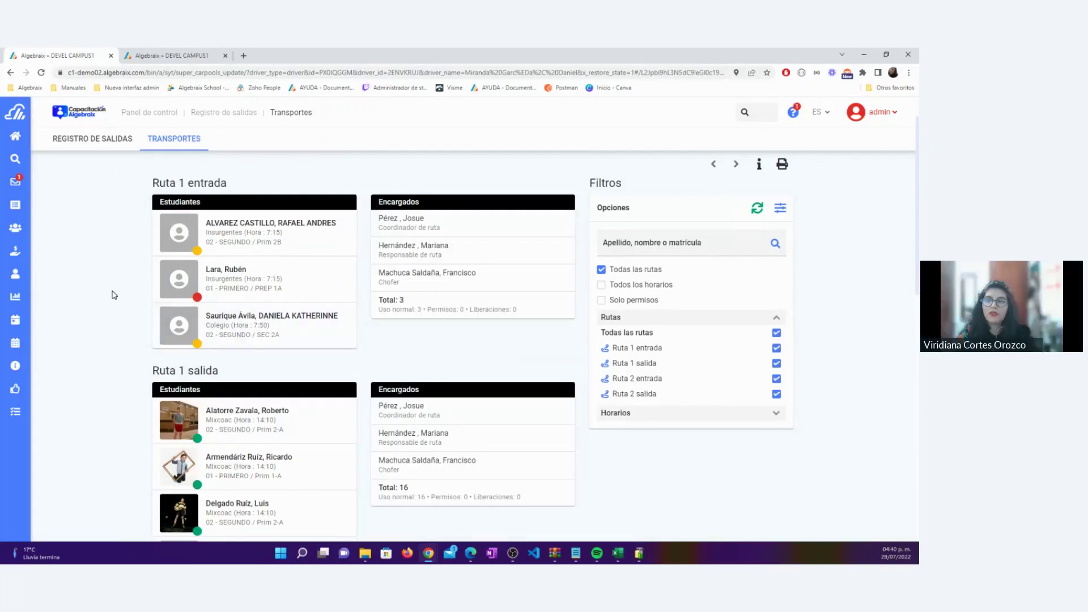
{"action": "scroll", "coordinate": [114, 294], "scroll_direction": "down", "scroll_amount": 2}
{"action": "scroll", "coordinate": [114, 295], "scroll_direction": "down", "scroll_amount": 3}
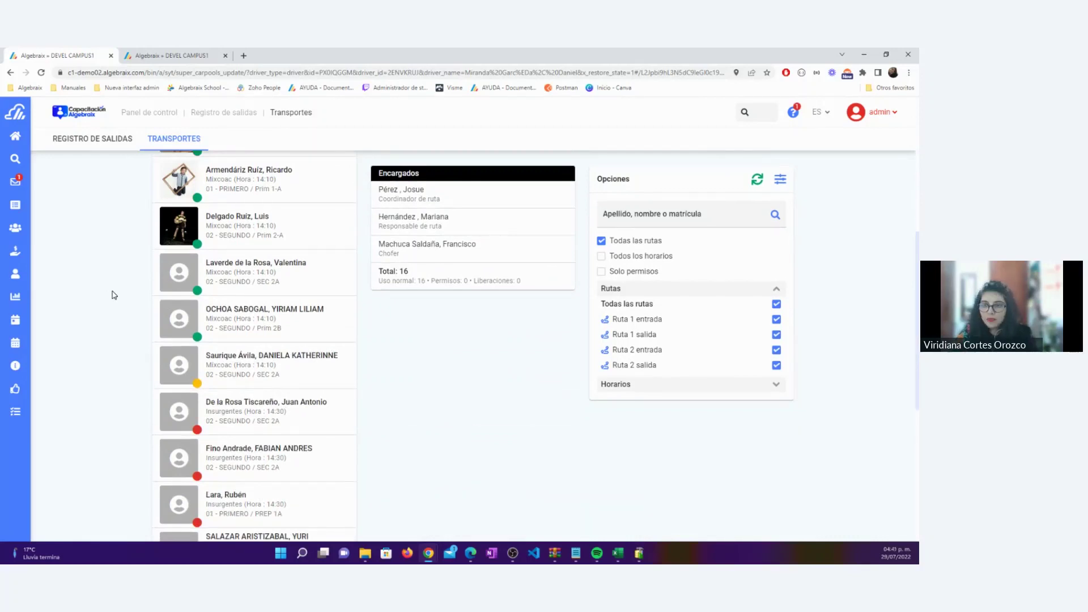
{"action": "scroll", "coordinate": [114, 295], "scroll_direction": "up", "scroll_amount": 5}
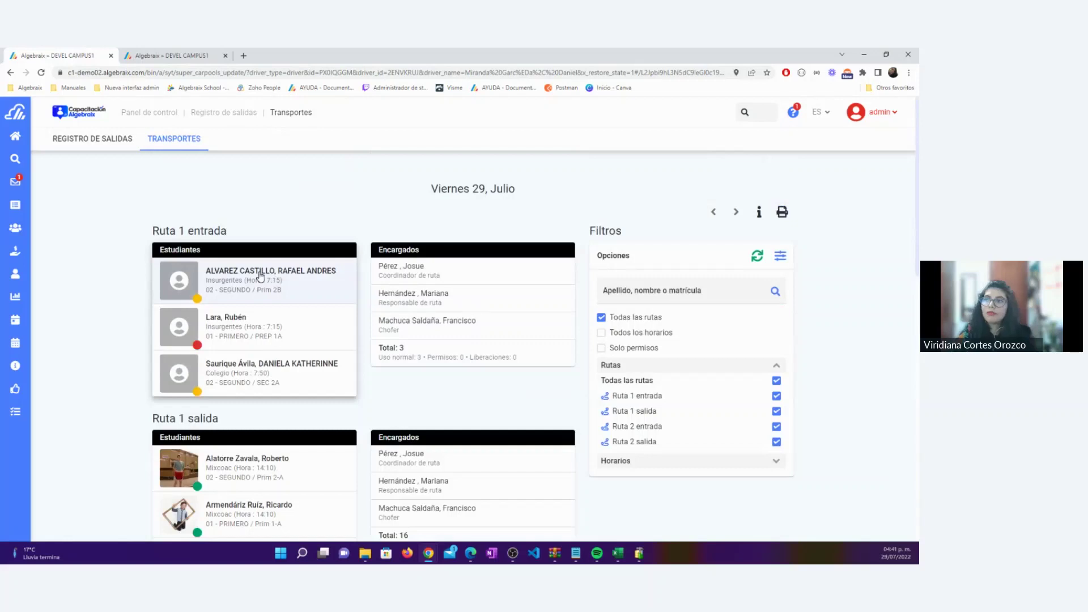
Record attendance for the first Ruta 1 entrada student
{"action": "left_click", "coordinate": [261, 276]}
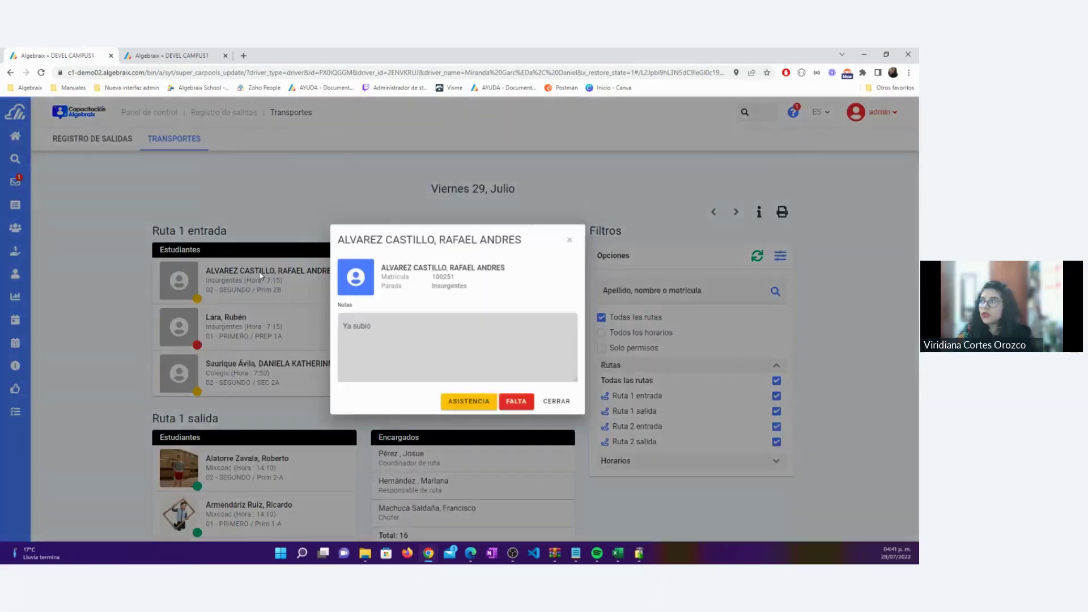
{"action": "left_click", "coordinate": [467, 407]}
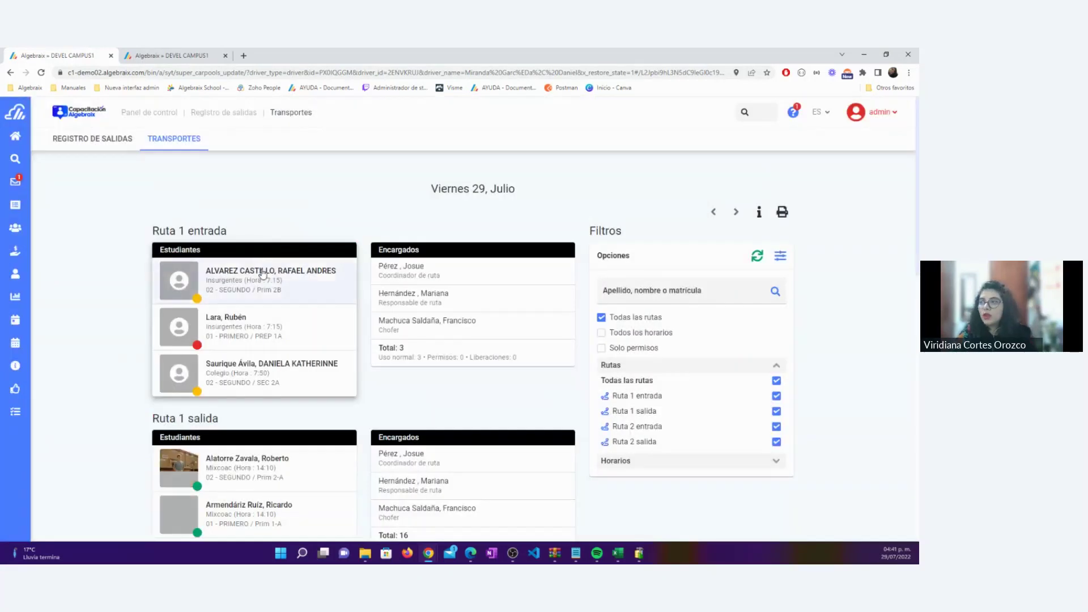
{"action": "scroll", "coordinate": [263, 274], "scroll_direction": "down", "scroll_amount": 2}
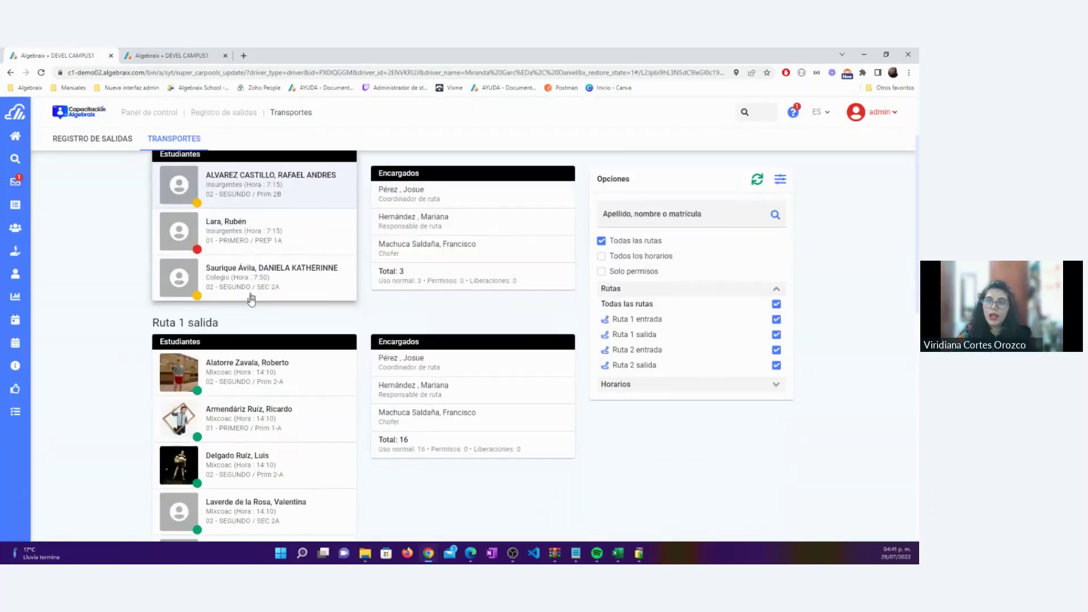
Mark the first 14:30 Insurgentes salida student present, then dismissed with ADIÓS
{"action": "left_click_drag", "start_coordinate": [224, 323], "coordinate": [145, 320]}
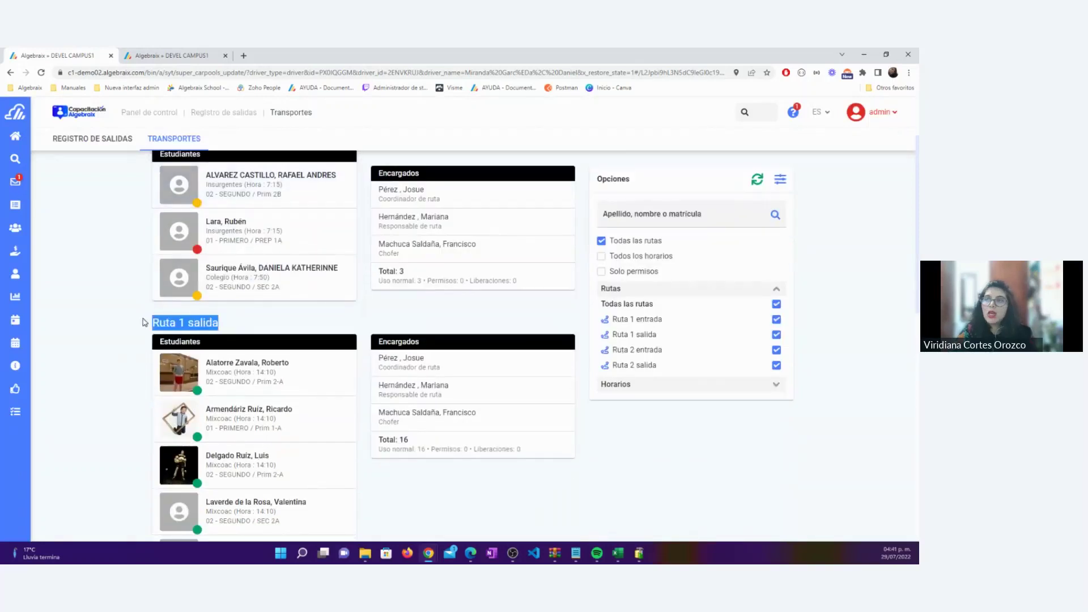
{"action": "scroll", "coordinate": [143, 317], "scroll_direction": "down", "scroll_amount": 8}
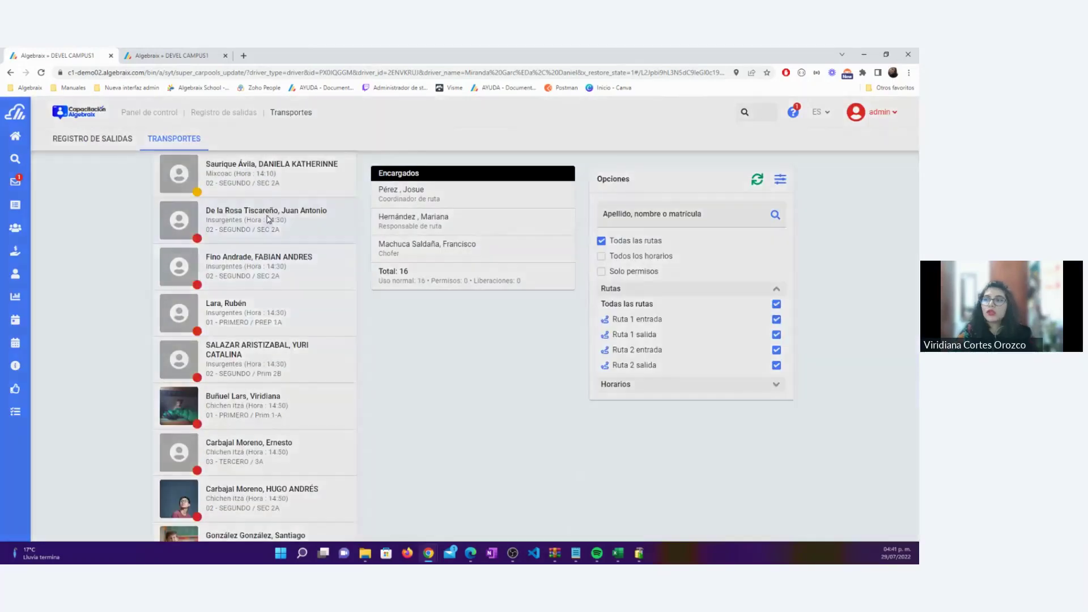
{"action": "left_click", "coordinate": [269, 219]}
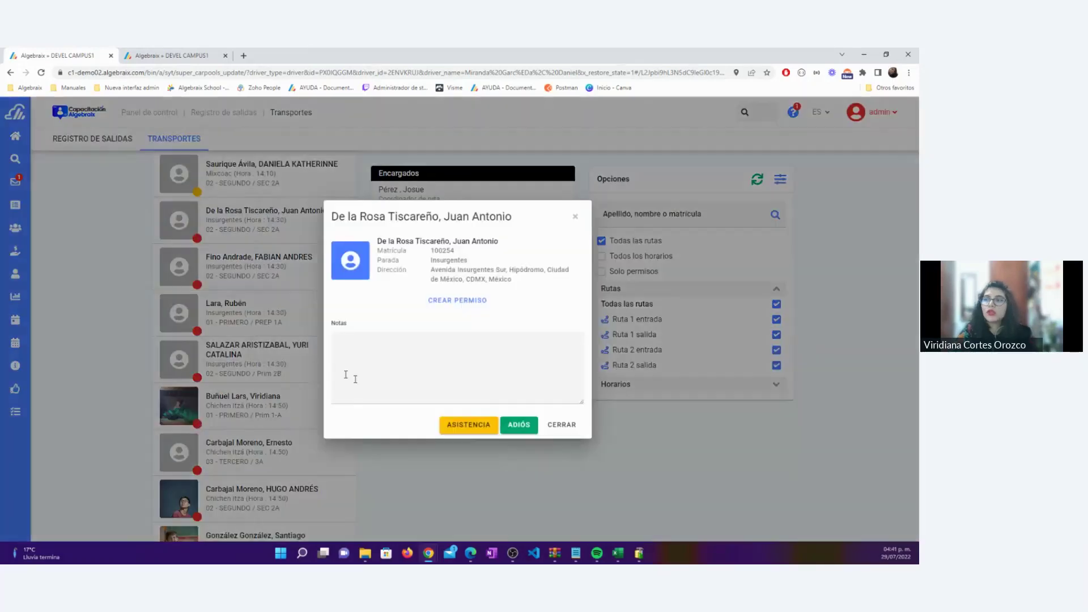
{"action": "left_click", "coordinate": [467, 429]}
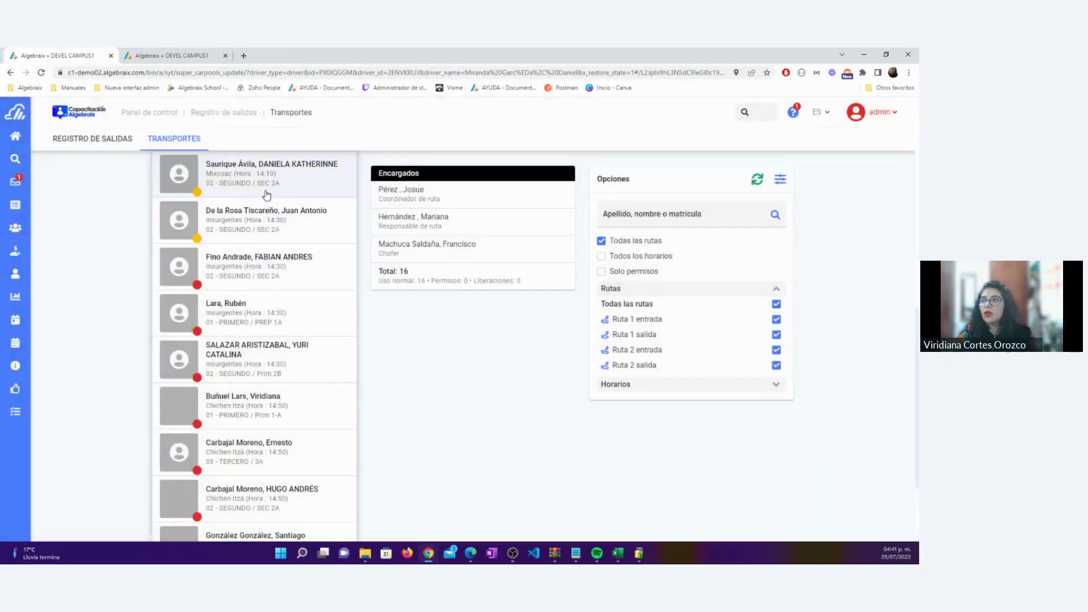
{"action": "left_click", "coordinate": [238, 212]}
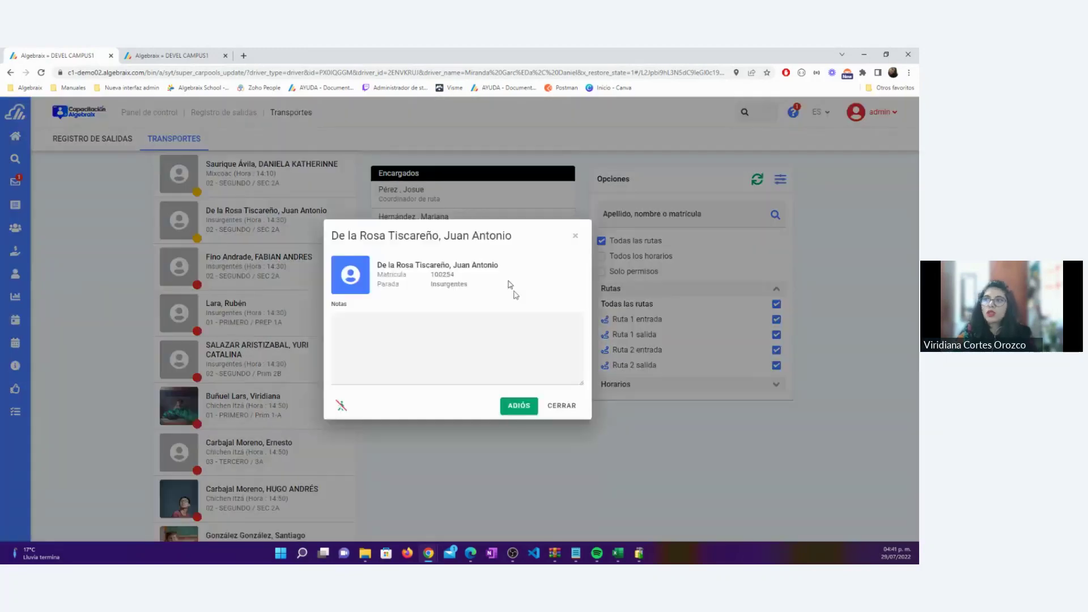
{"action": "left_click", "coordinate": [515, 406]}
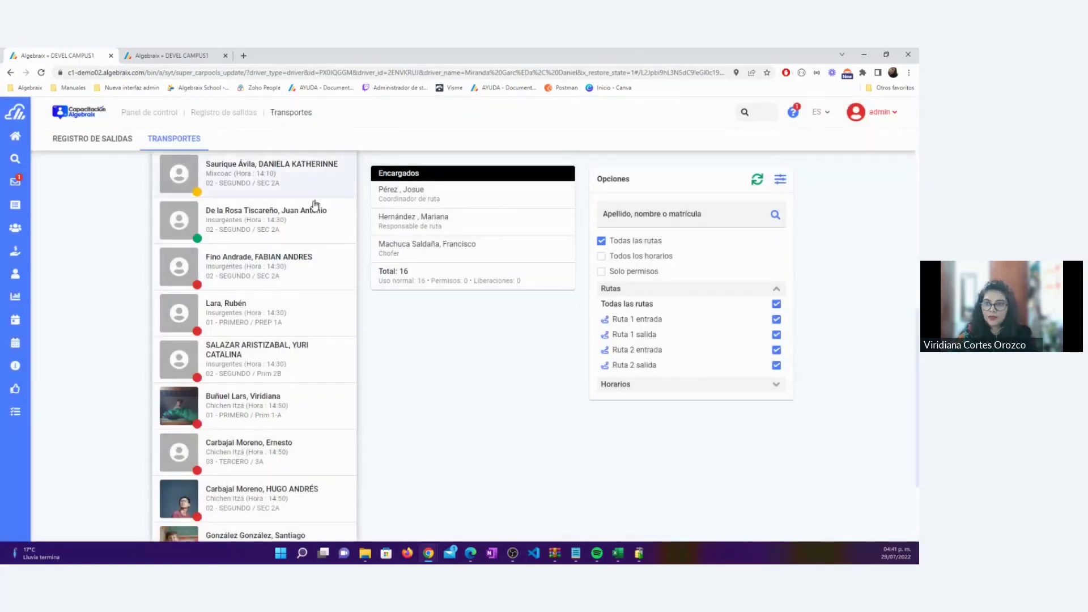
{"action": "scroll", "coordinate": [302, 227], "scroll_direction": "up", "scroll_amount": 3}
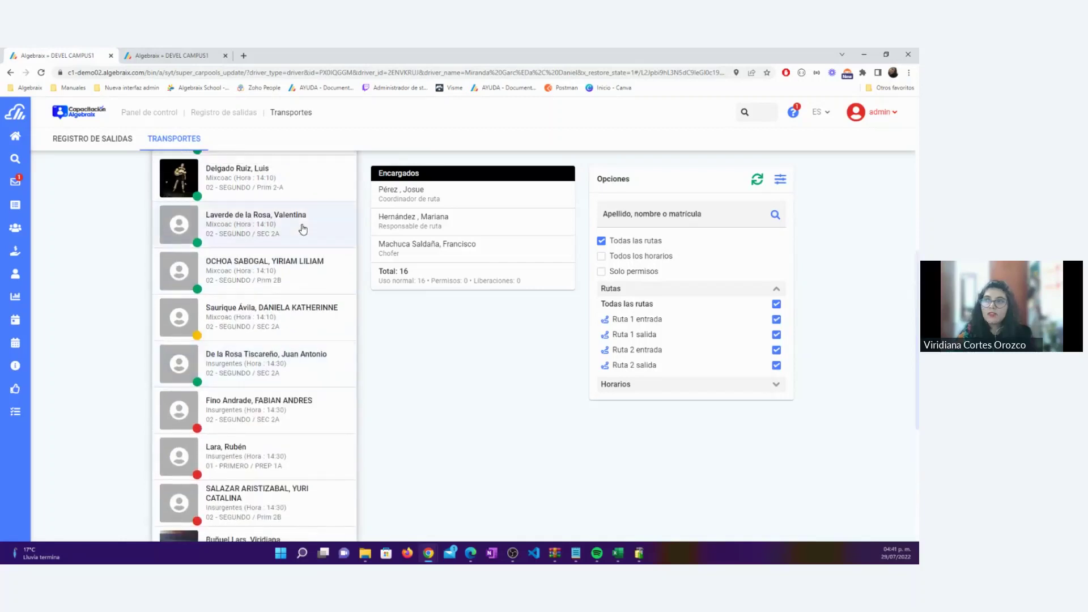
{"action": "scroll", "coordinate": [302, 225], "scroll_direction": "up", "scroll_amount": 2}
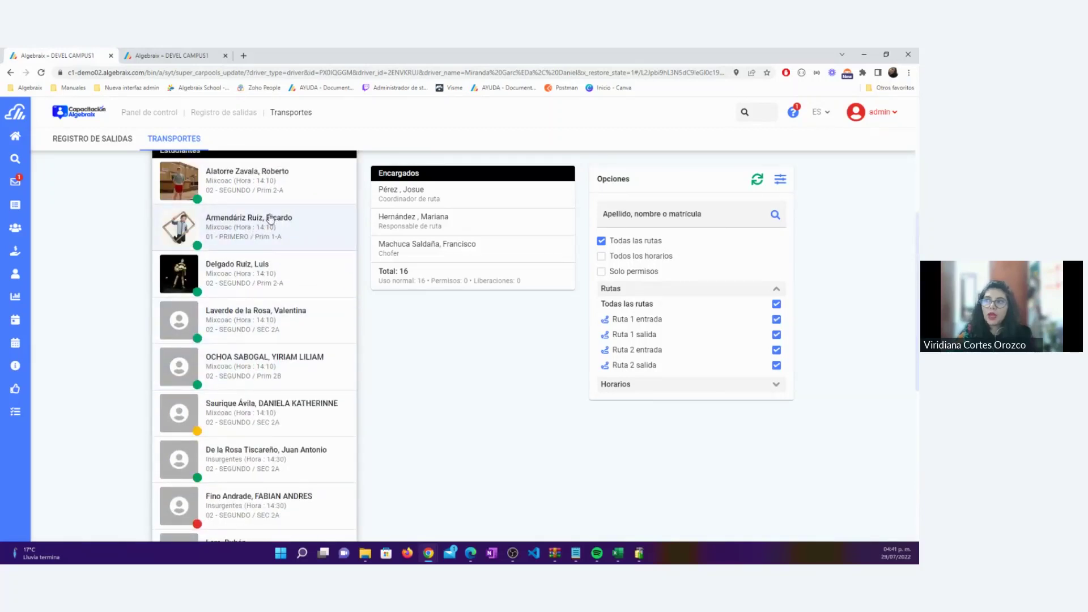
Search users by the student's first name and open the Prim 1-A student's profile
{"action": "left_click", "coordinate": [751, 113]}
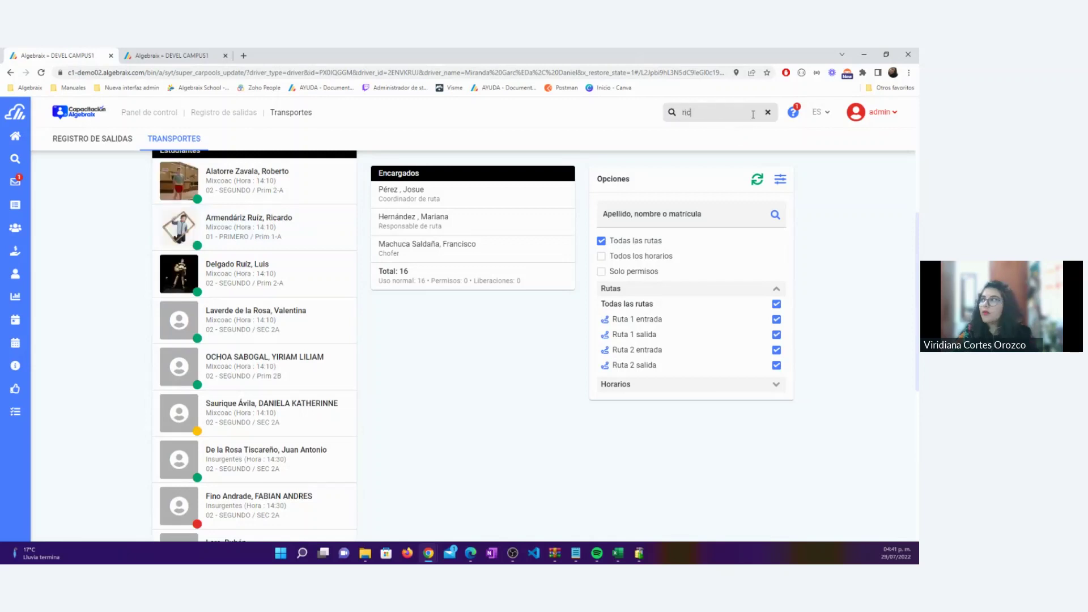
{"action": "type", "text": "ricardo"}
{"action": "key", "text": "Return"}
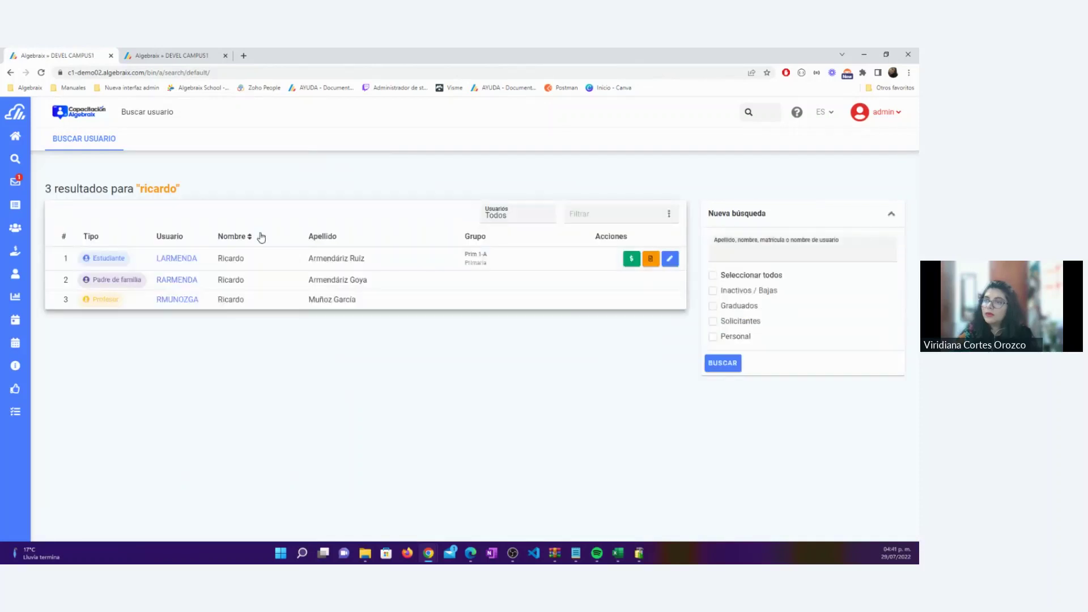
{"action": "left_click", "coordinate": [183, 259]}
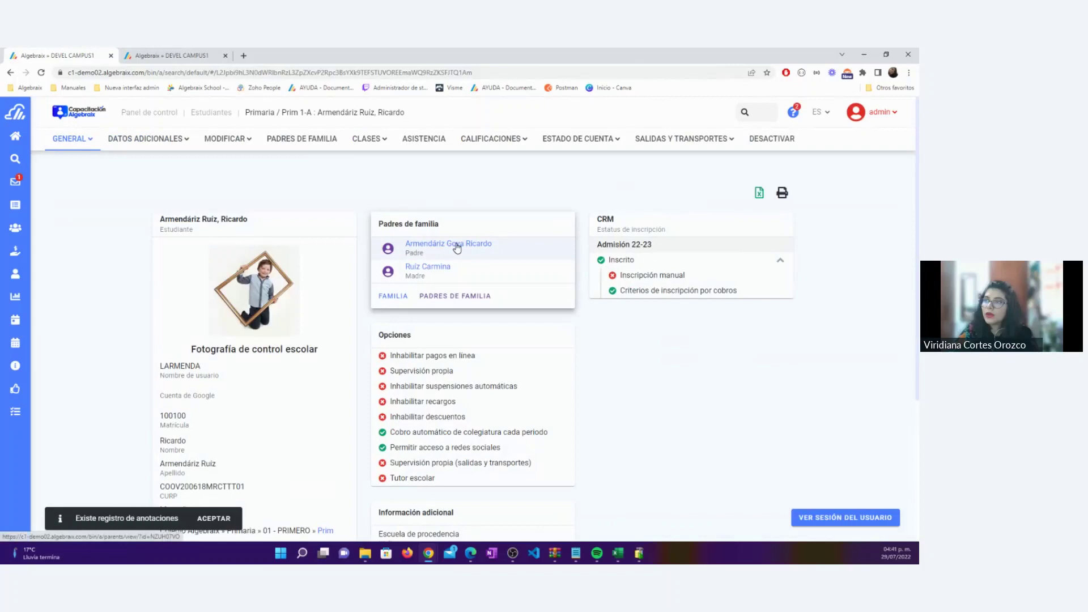
View the father's session in supervision mode and open his child's Salidas y transportes
{"action": "left_click", "coordinate": [457, 247]}
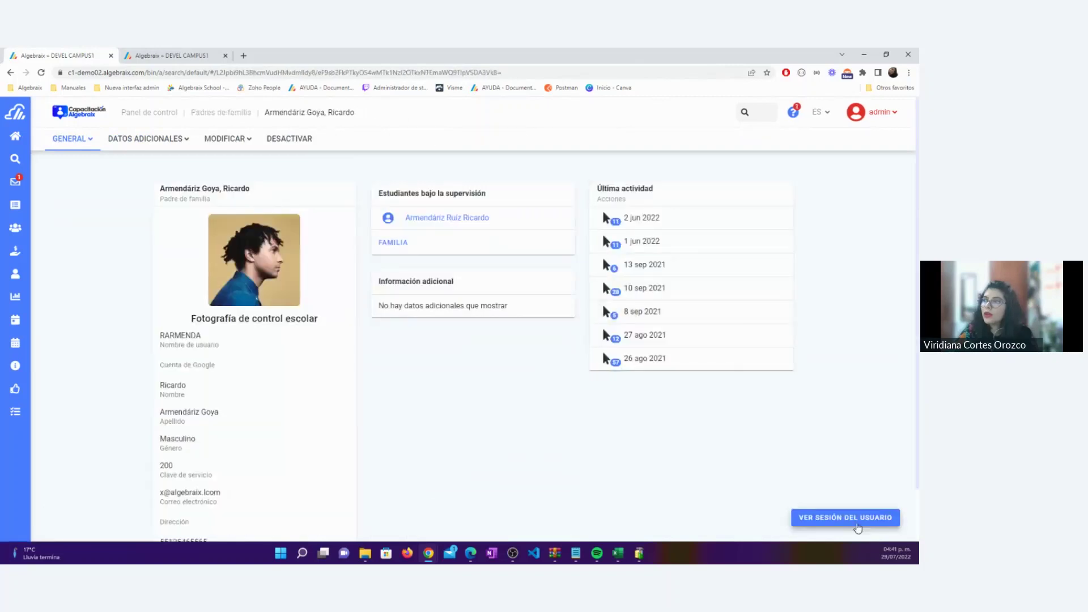
{"action": "left_click", "coordinate": [858, 528]}
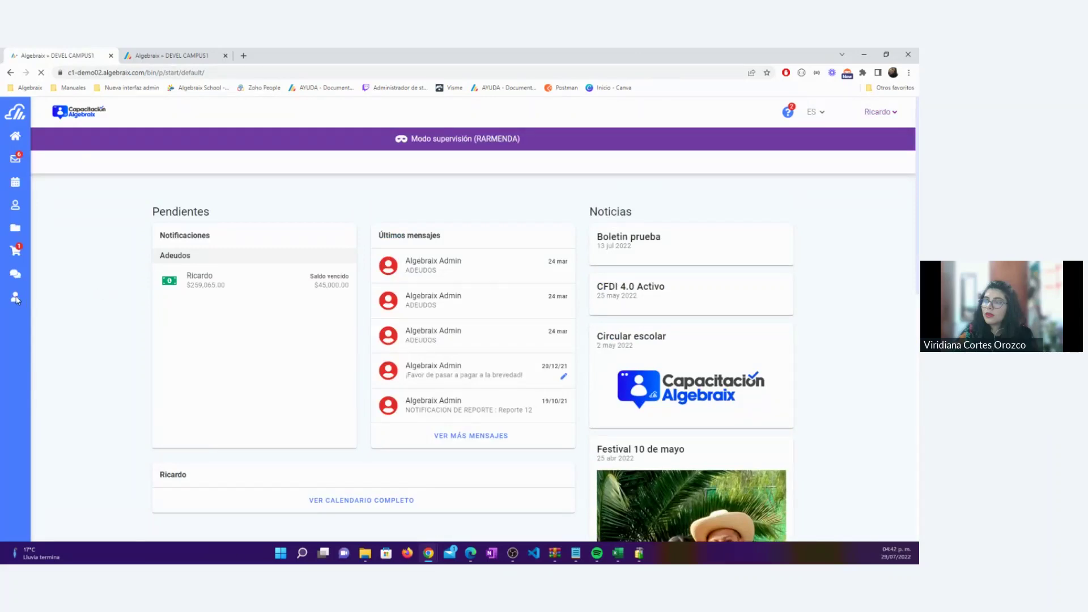
{"action": "mouse_move", "coordinate": [17, 300]}
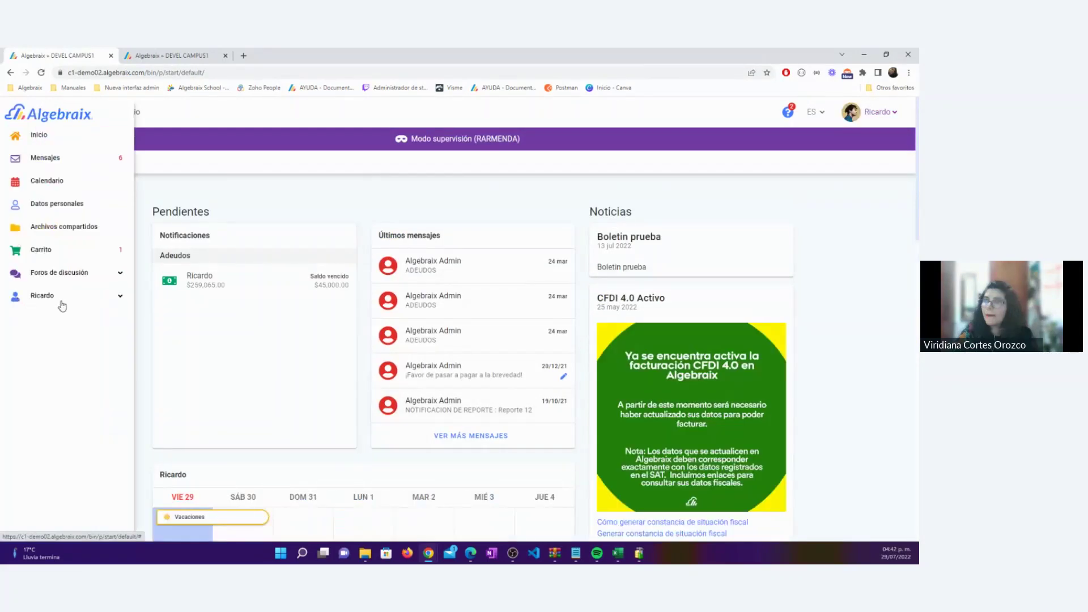
{"action": "left_click", "coordinate": [62, 300]}
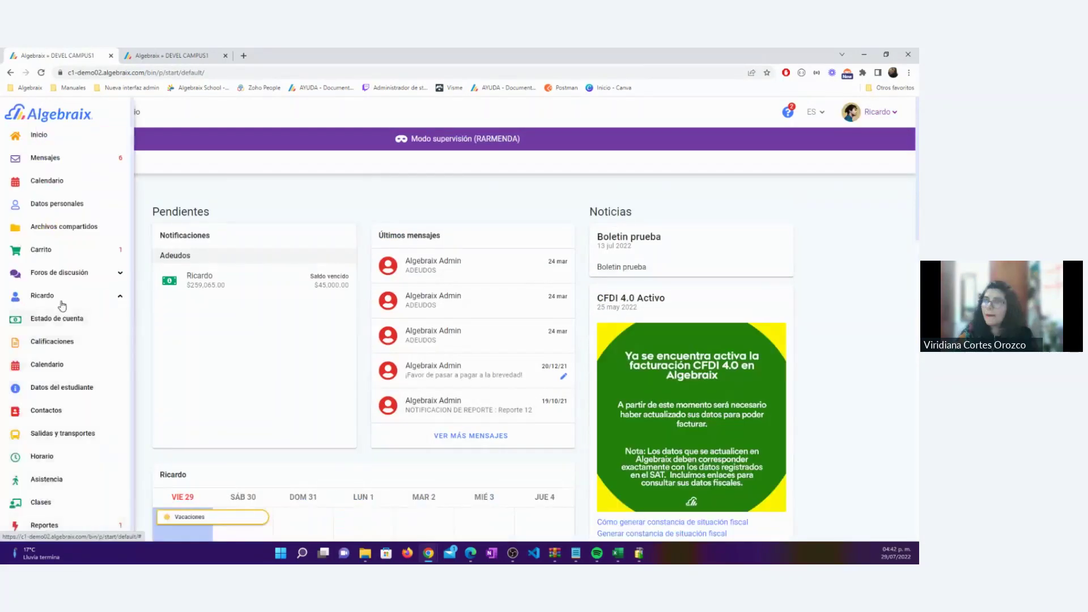
{"action": "left_click", "coordinate": [41, 440]}
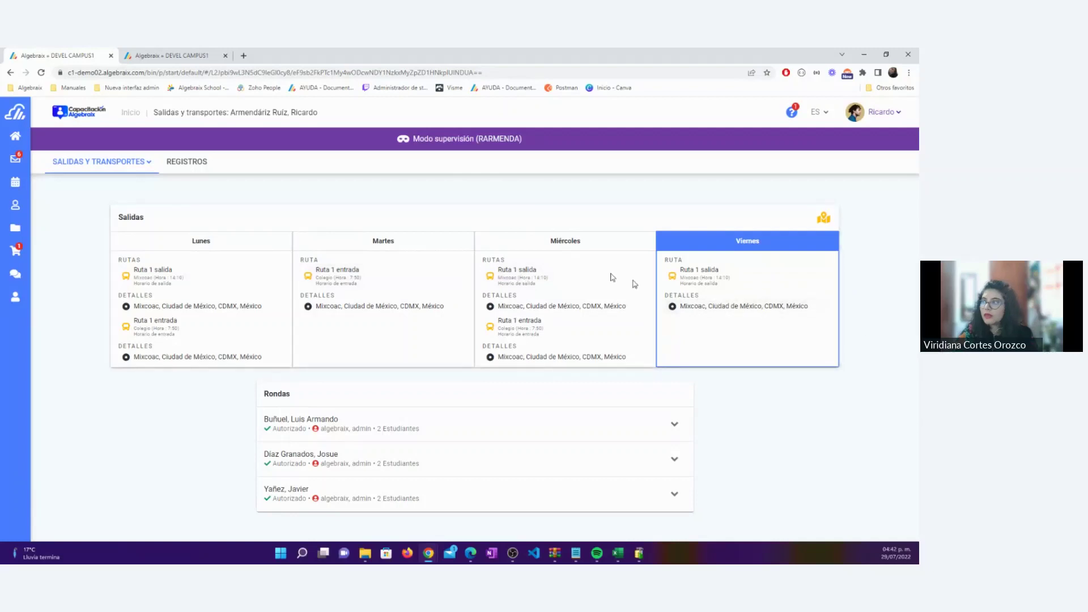
Show REGISTROS and highlight the Viernes 29 jul. 2022 Ruta 1 salida record's date, driver and manager
{"action": "left_click", "coordinate": [182, 163]}
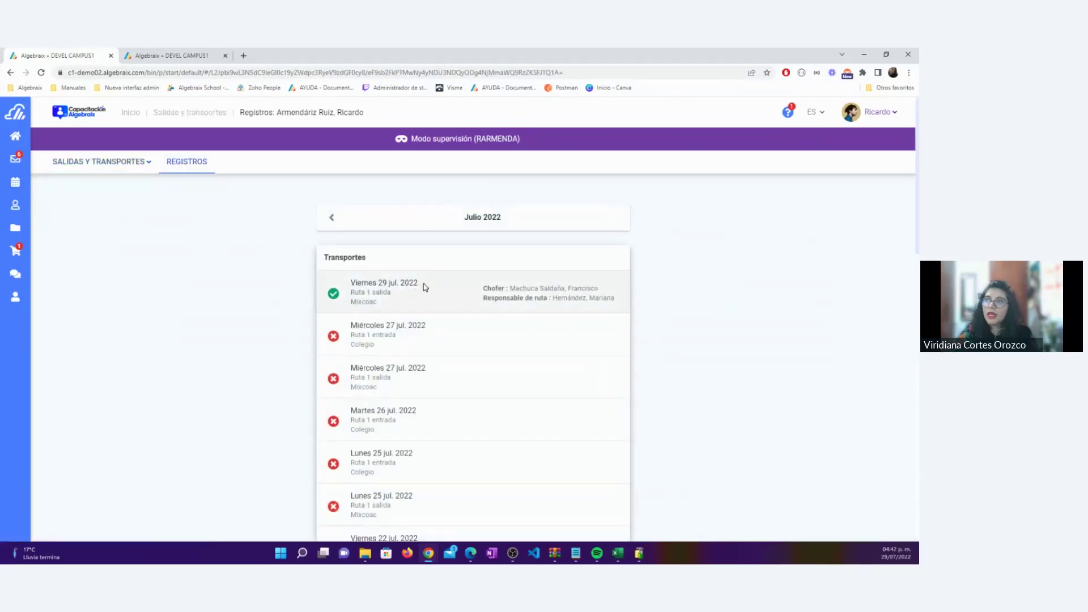
{"action": "left_click_drag", "start_coordinate": [425, 287], "coordinate": [349, 298]}
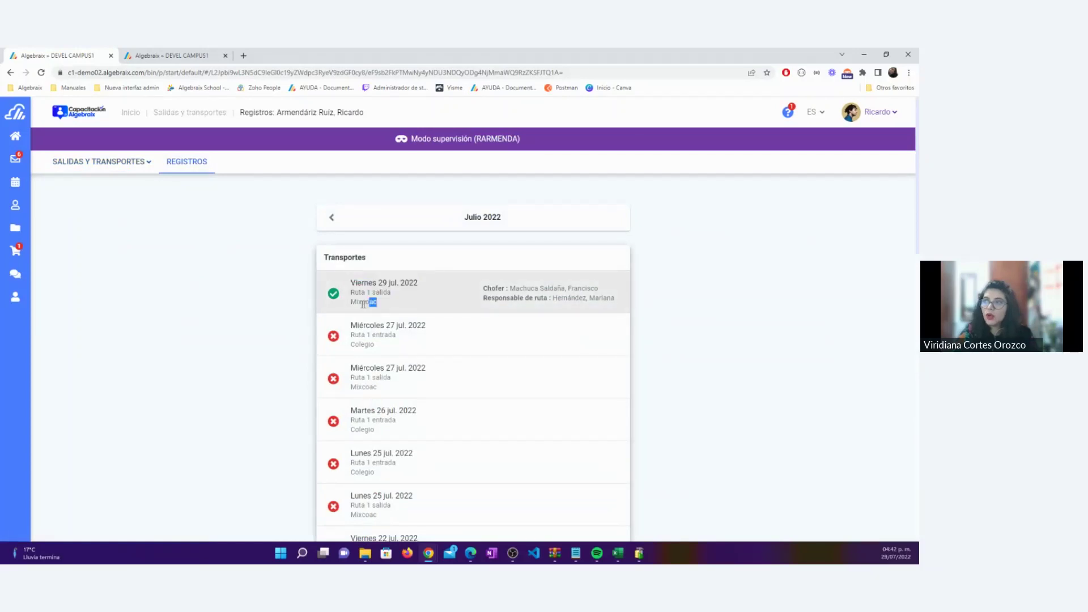
{"action": "triple_click", "coordinate": [341, 306]}
{"action": "left_click_drag", "start_coordinate": [599, 288], "coordinate": [517, 287]}
{"action": "left_click_drag", "start_coordinate": [616, 298], "coordinate": [544, 298]}
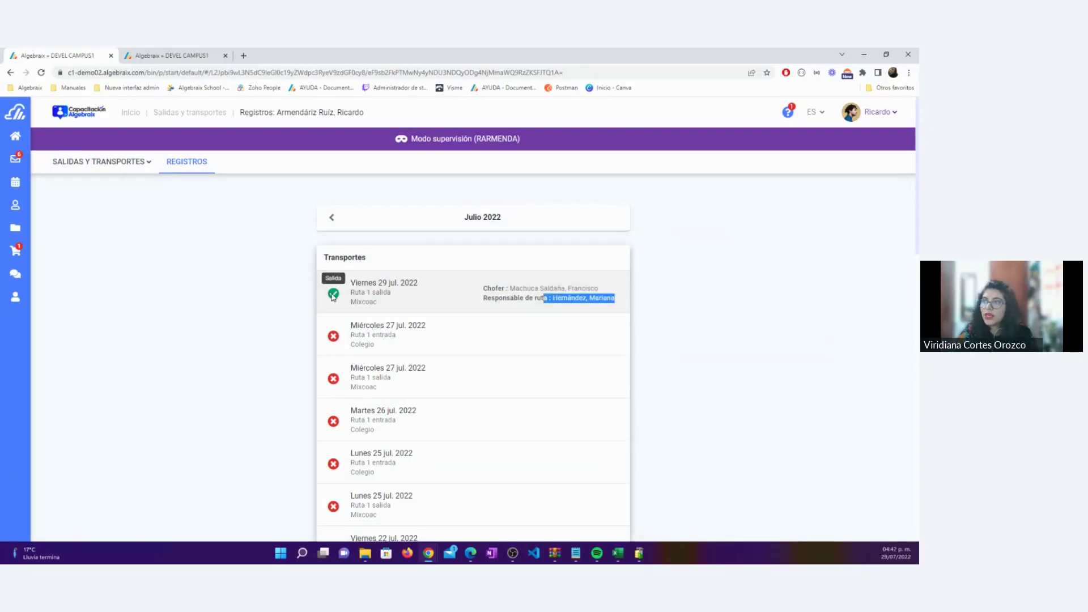
{"action": "left_click_drag", "start_coordinate": [380, 303], "coordinate": [274, 277]}
{"action": "left_click", "coordinate": [274, 277]}
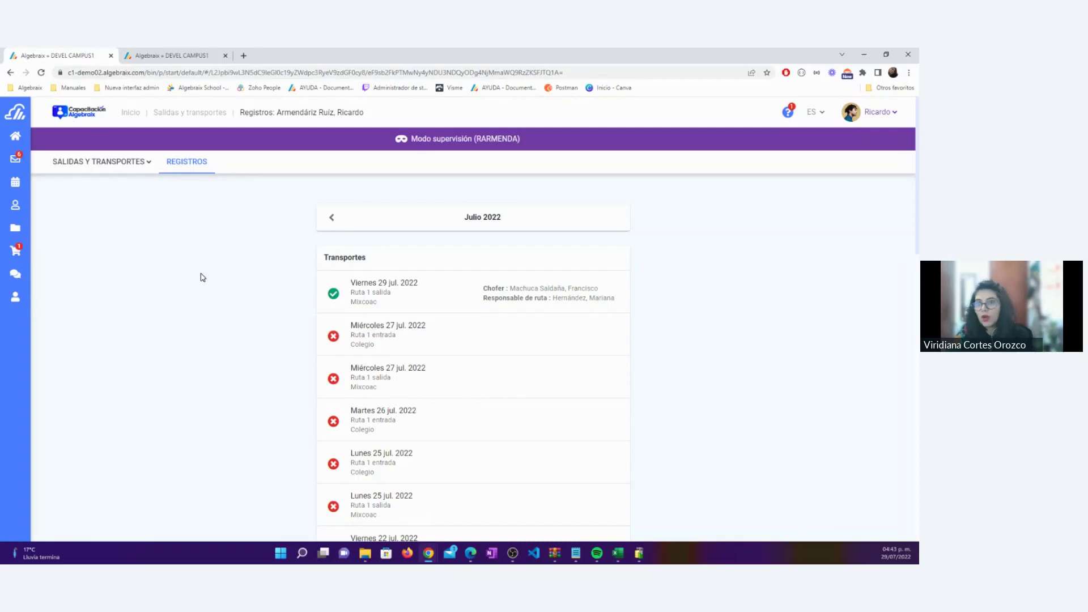
Return to the administrator session and reopen Salidas y transportes > Transportes for Viernes 29, Julio
{"action": "left_click", "coordinate": [891, 112]}
{"action": "left_click", "coordinate": [833, 186]}
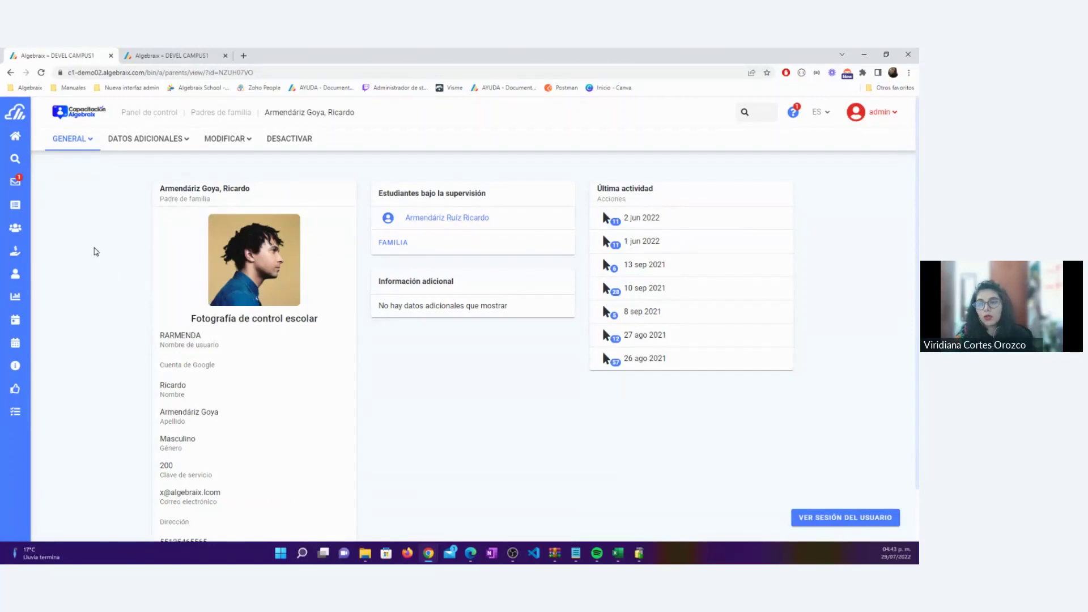
{"action": "left_click", "coordinate": [149, 113]}
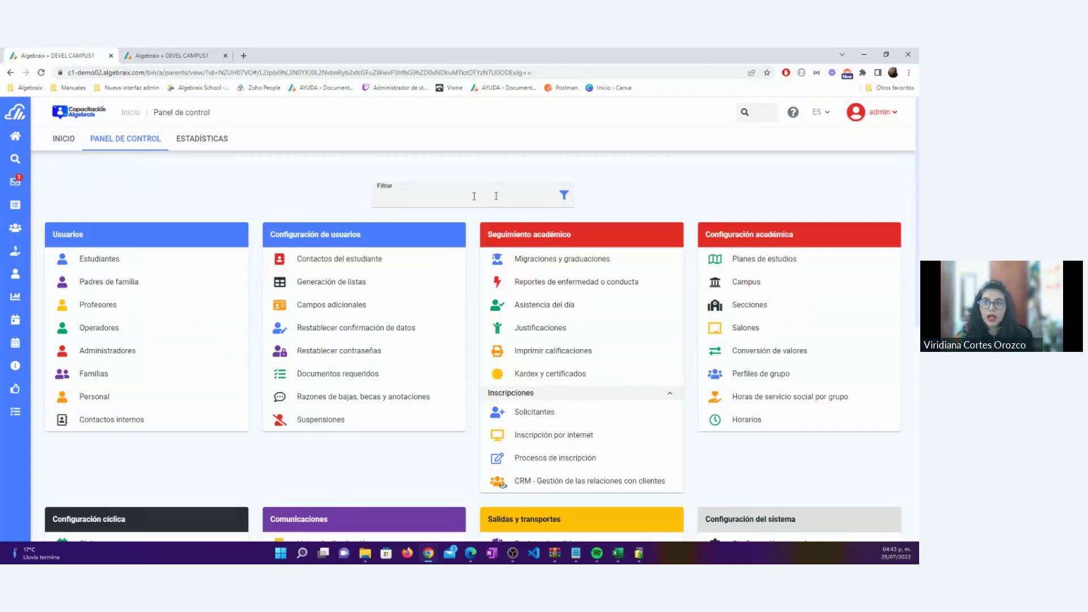
{"action": "scroll", "coordinate": [474, 218], "scroll_direction": "down", "scroll_amount": 4}
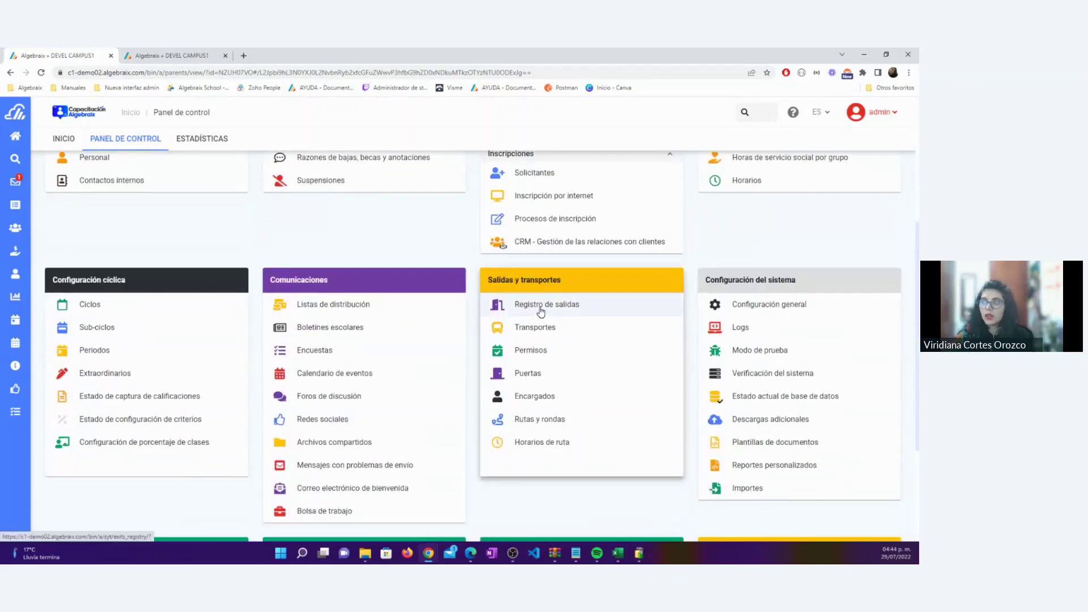
{"action": "left_click", "coordinate": [534, 329]}
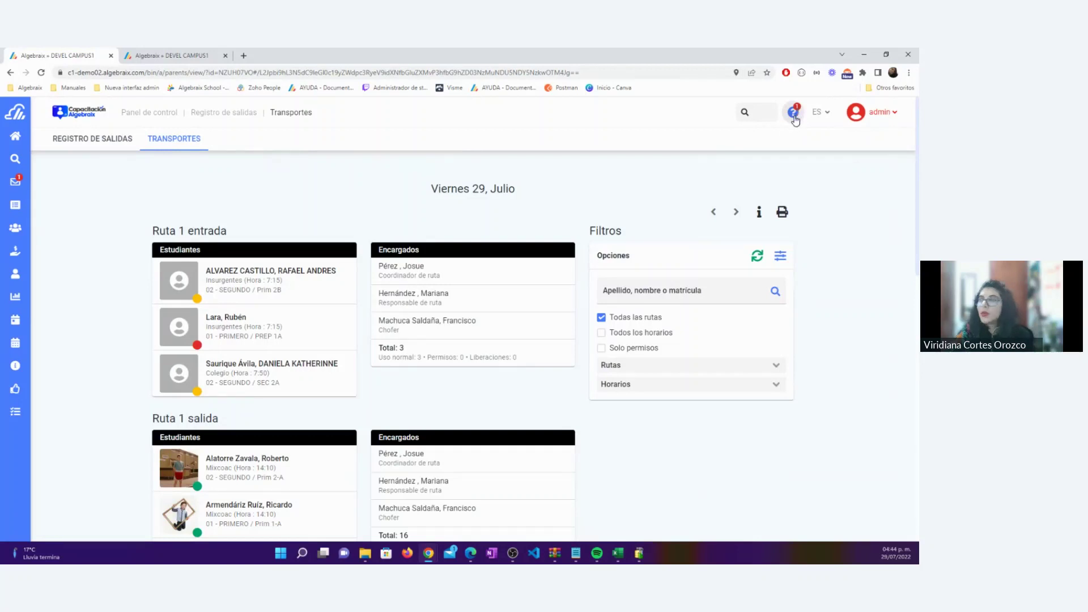
View the Configuración salidas y transportes help article, then go back to the Transportes page
{"action": "left_click", "coordinate": [795, 117]}
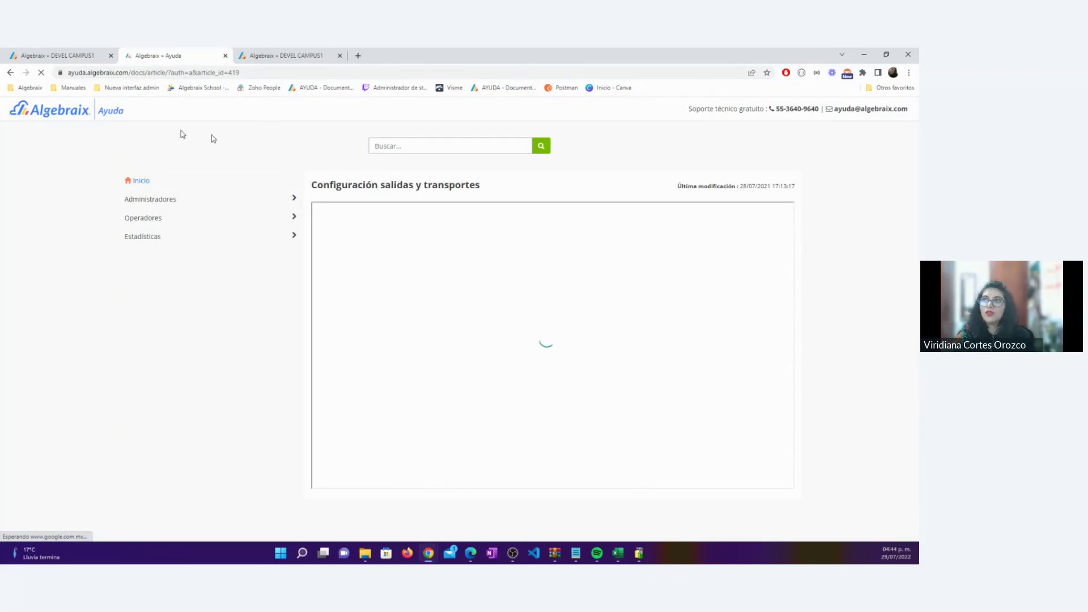
{"action": "left_click", "coordinate": [69, 56]}
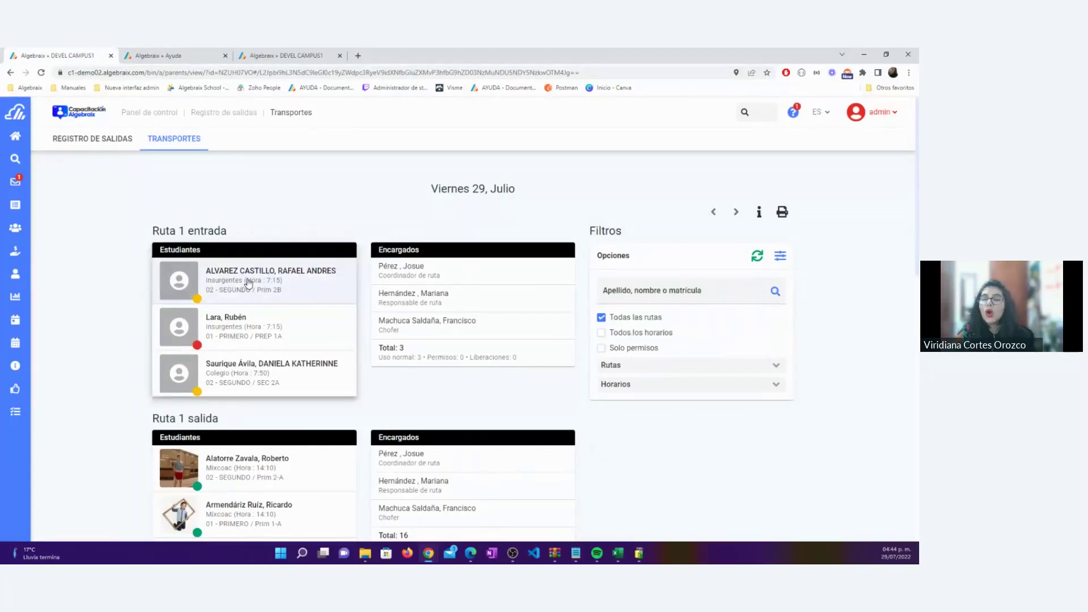
{"action": "scroll", "coordinate": [249, 283], "scroll_direction": "down", "scroll_amount": 8}
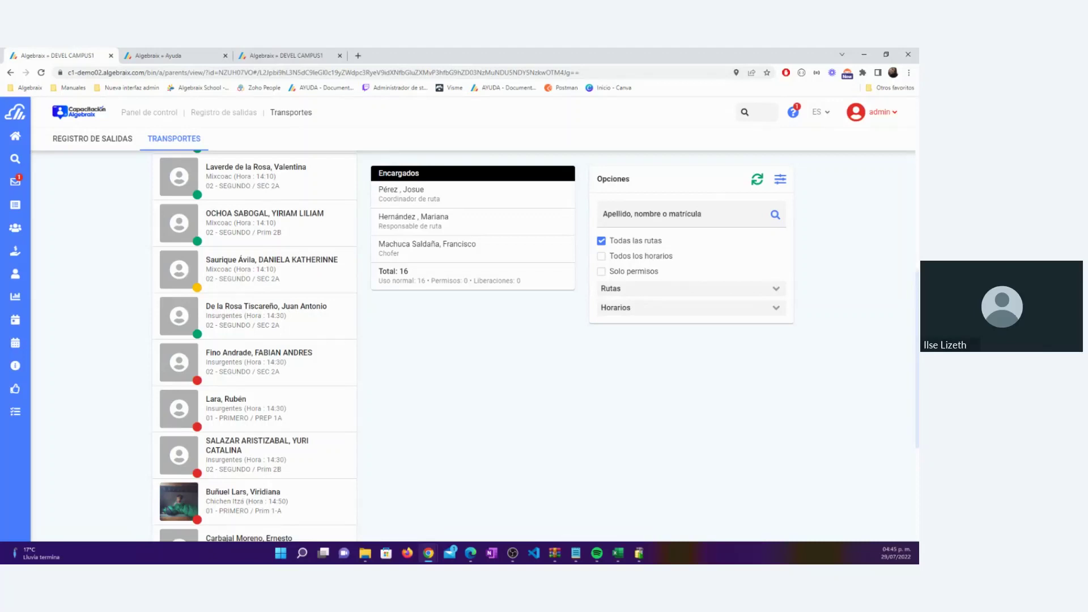
{"action": "left_click", "coordinate": [99, 309]}
{"action": "scroll", "coordinate": [100, 309], "scroll_direction": "down", "scroll_amount": 4}
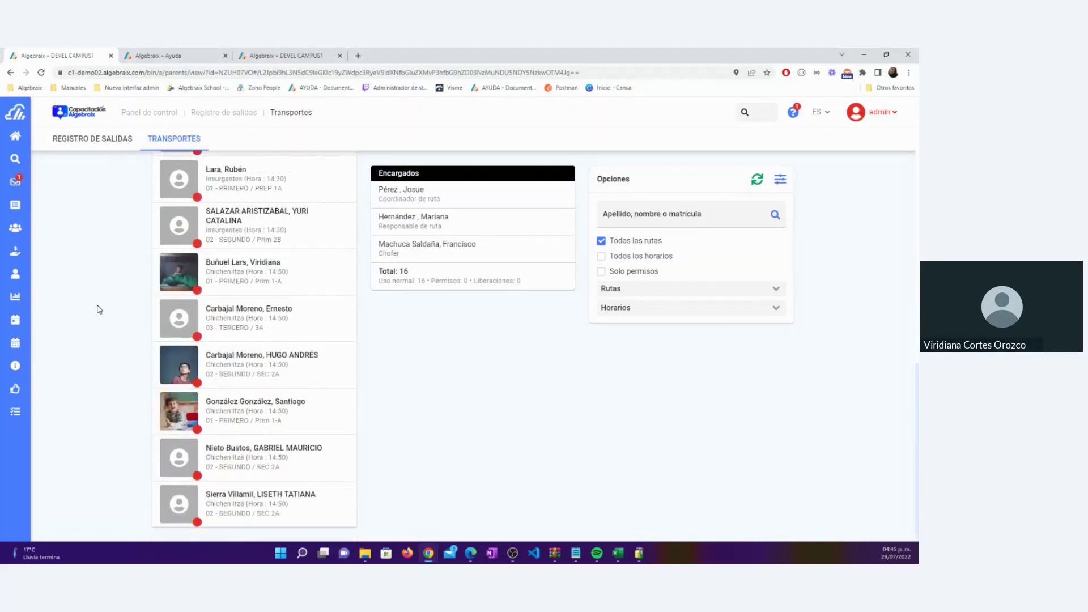